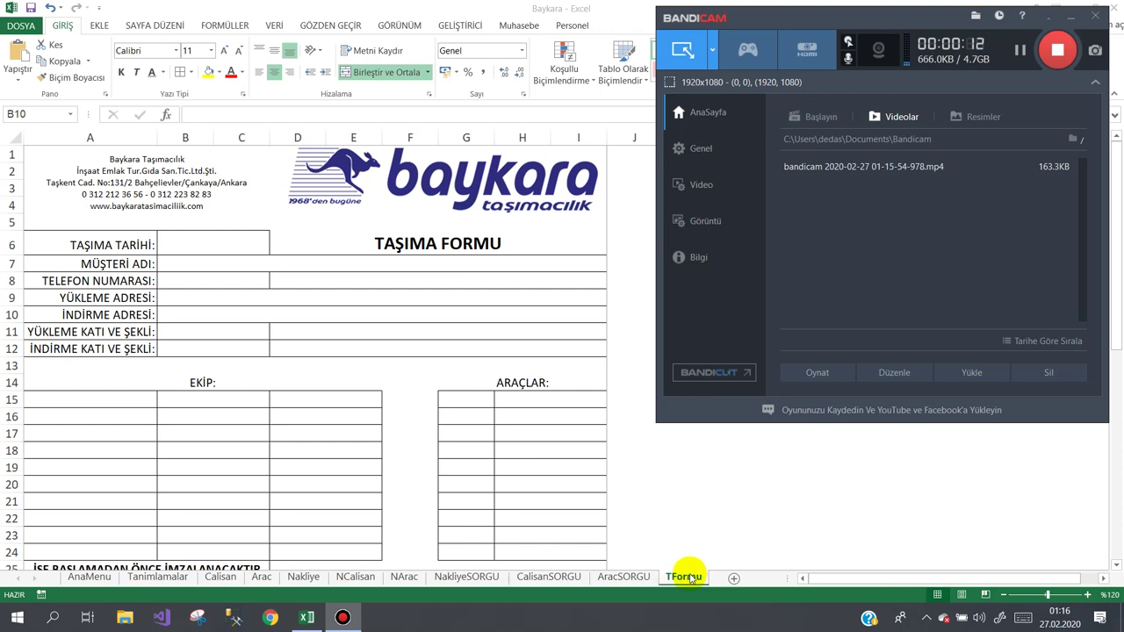
Review the TAŞIMA FORMU on TFormu in Page Break Preview, then return to Normal view.
click(494, 307)
scroll(427, 248, down, 1)
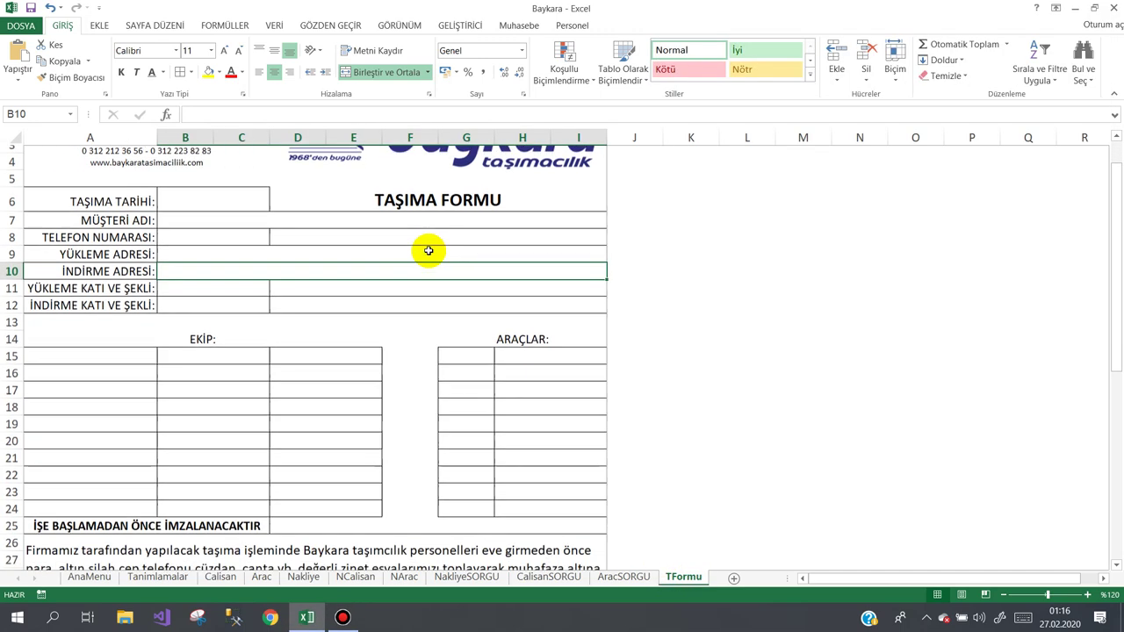
scroll(427, 249, down, 2)
scroll(428, 252, down, 3)
scroll(427, 251, down, 1)
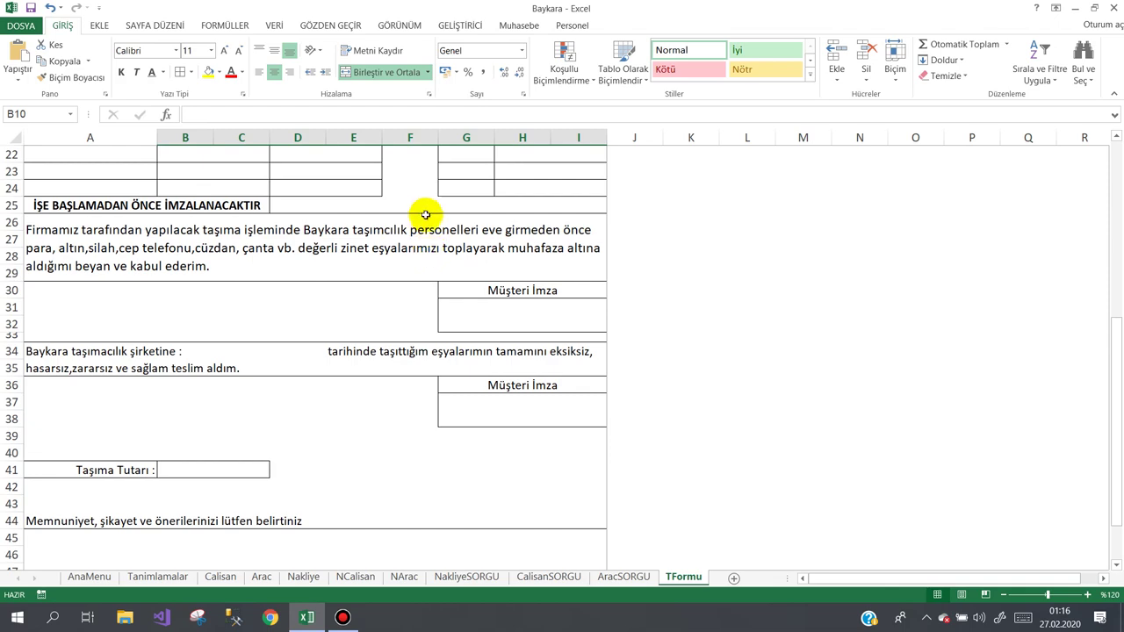
scroll(417, 209, up, 6)
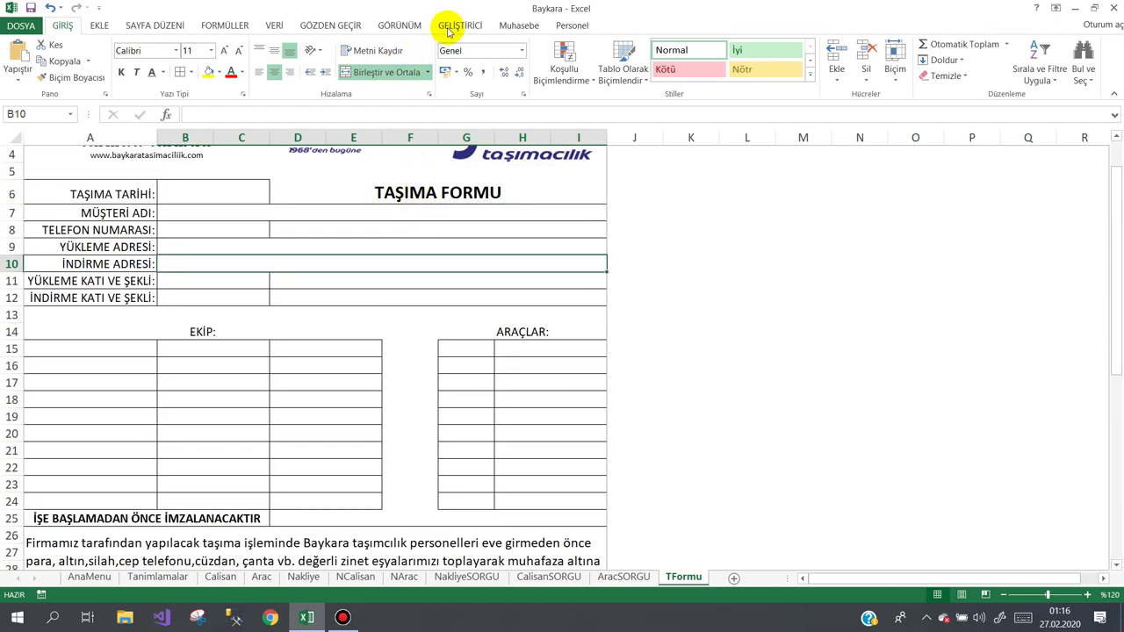
click(405, 28)
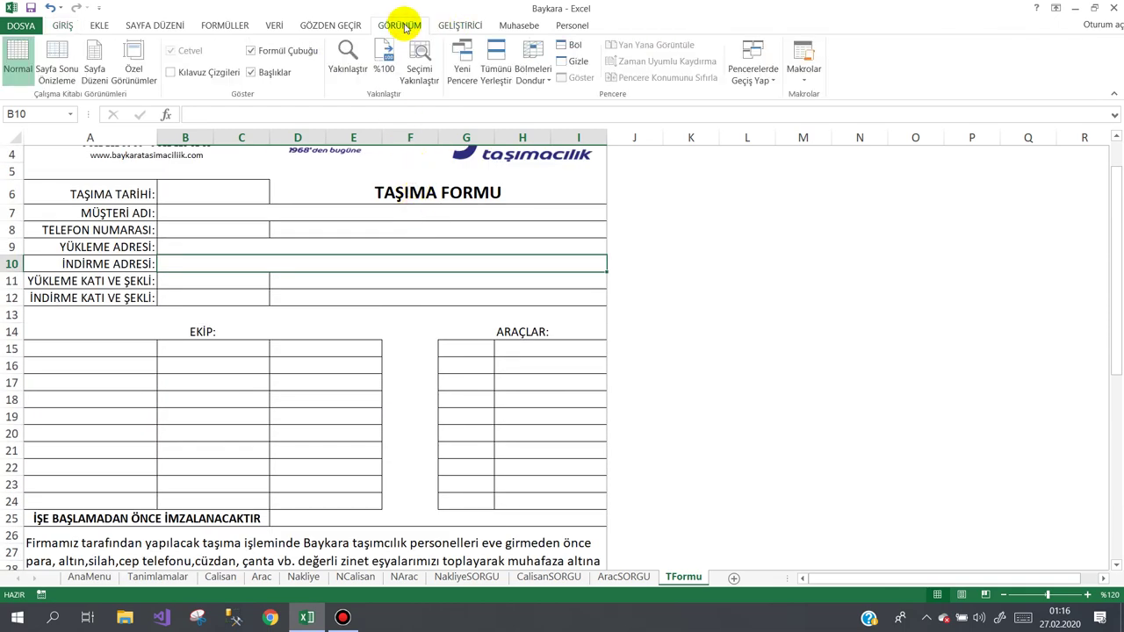
click(58, 66)
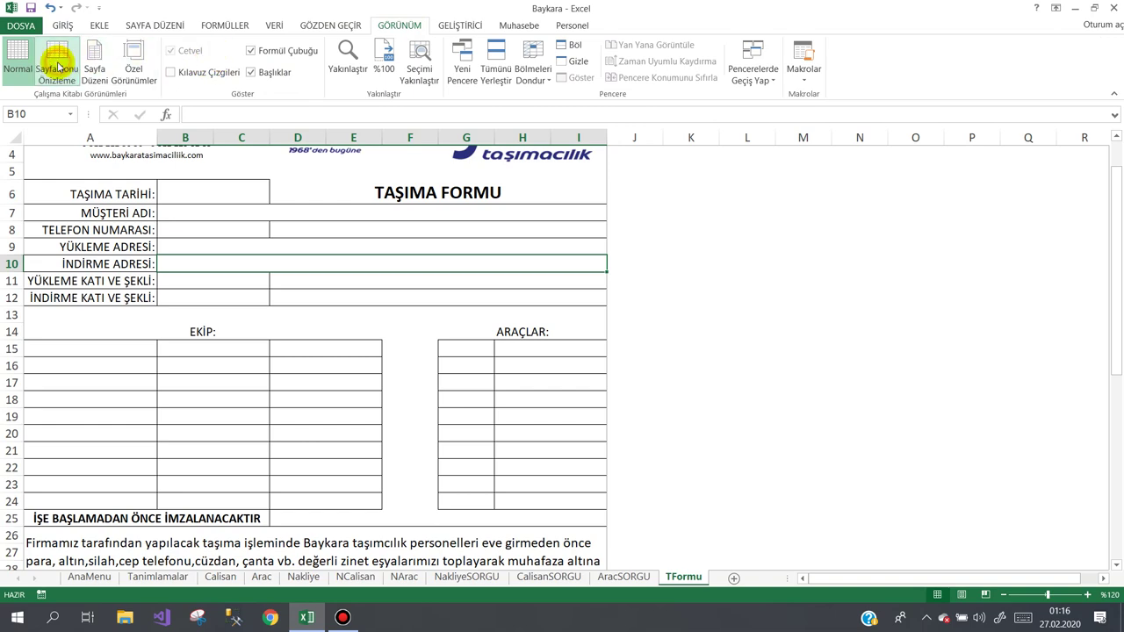
scroll(240, 161, up, 1)
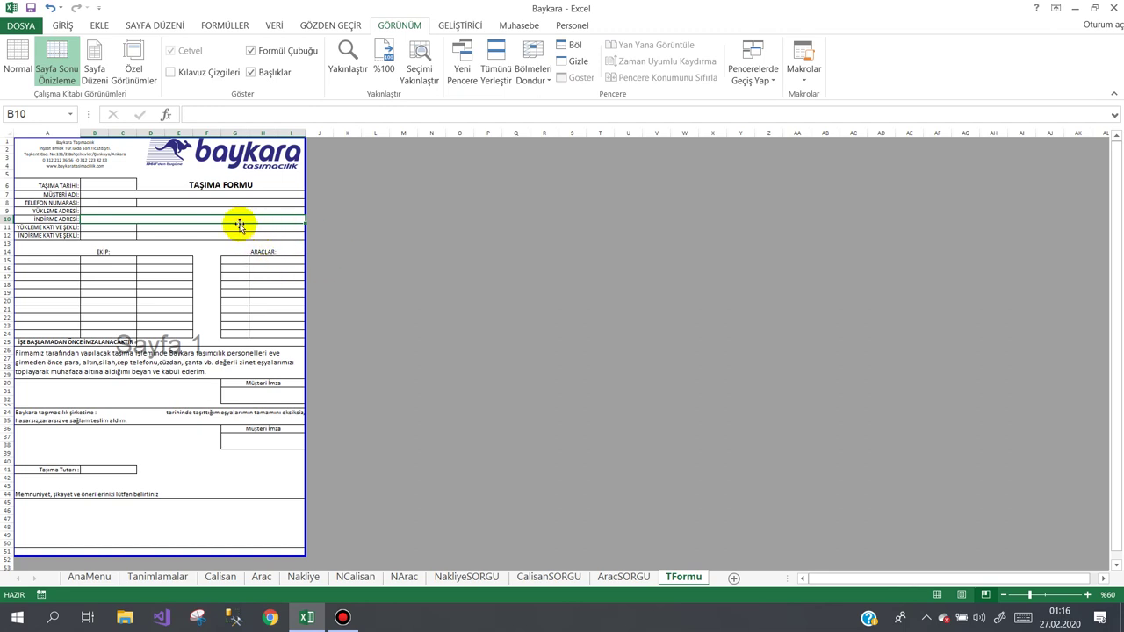
click(21, 74)
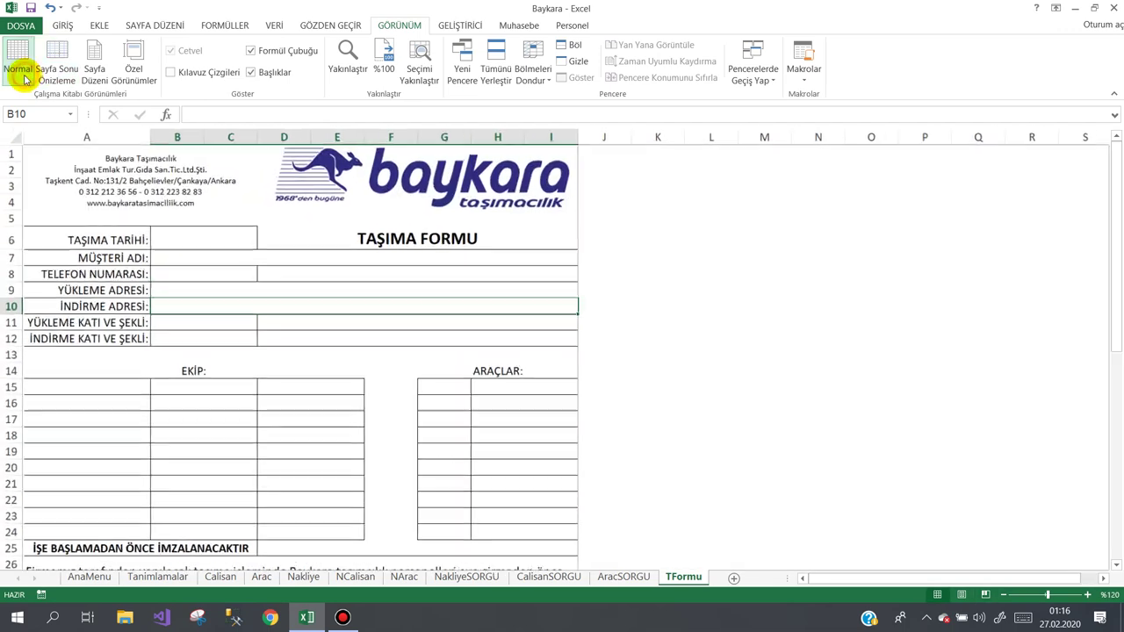
click(197, 237)
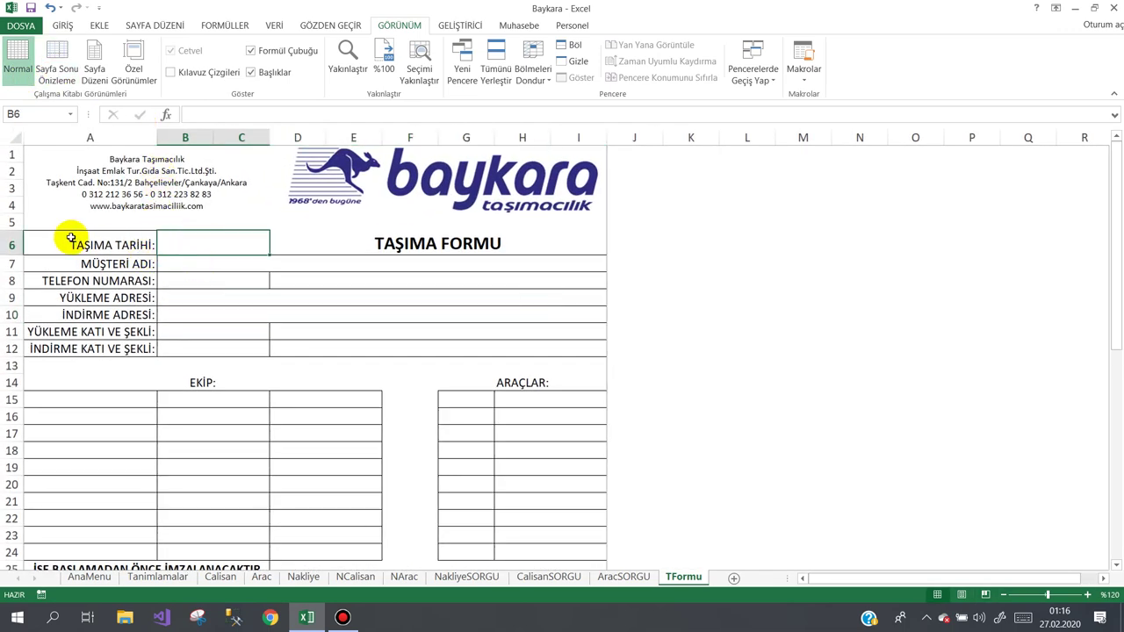
click(179, 267)
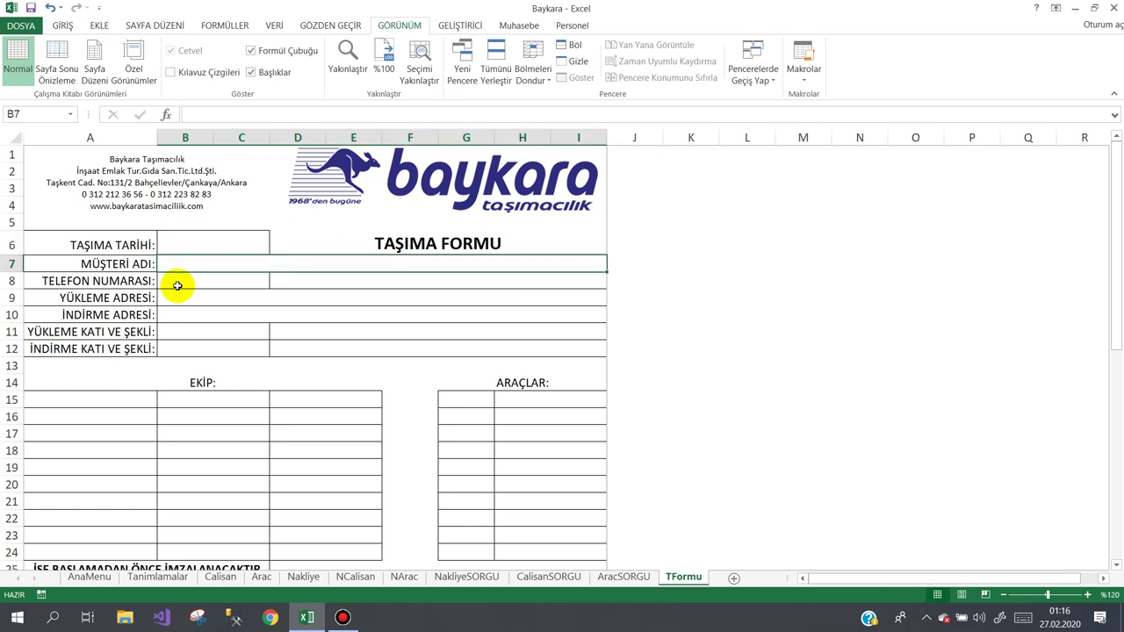
click(178, 285)
click(181, 299)
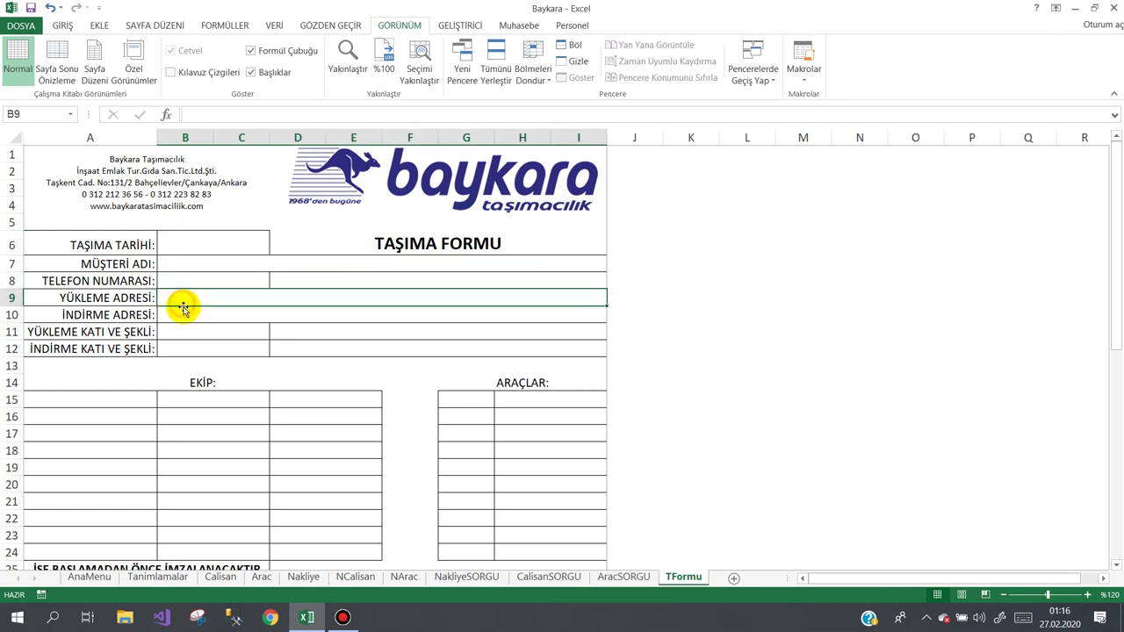
click(188, 321)
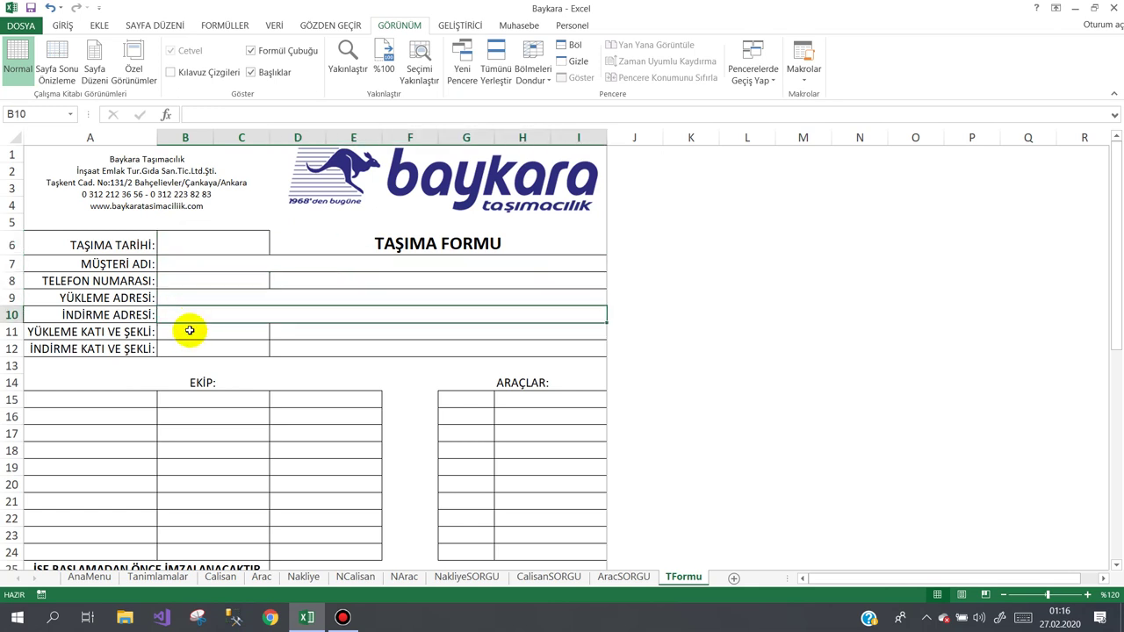
click(189, 330)
click(297, 330)
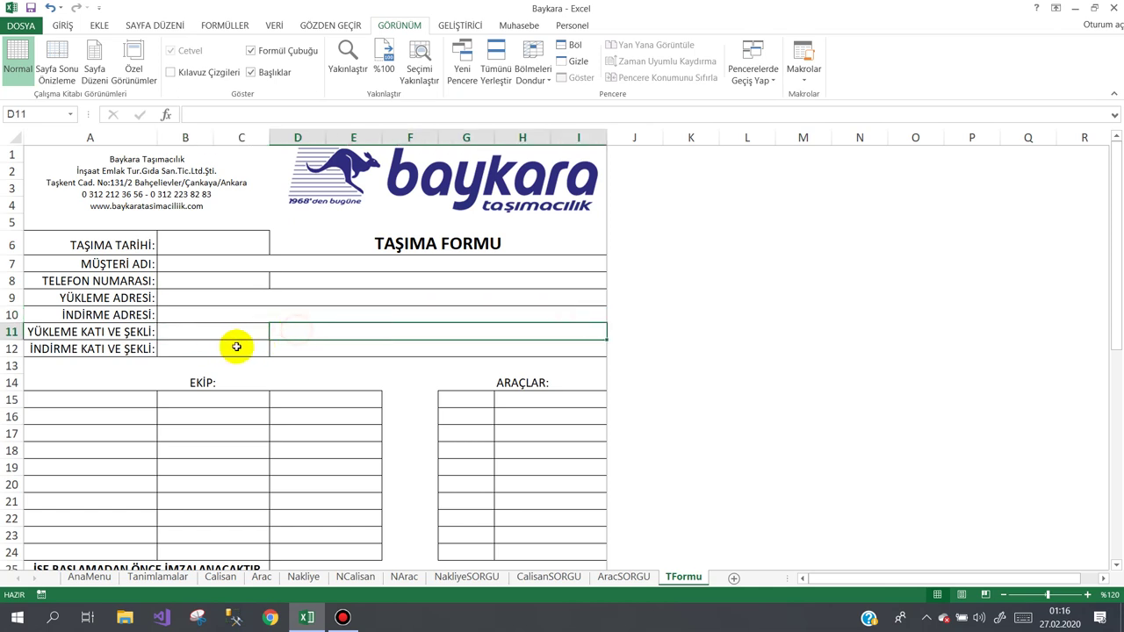
click(213, 351)
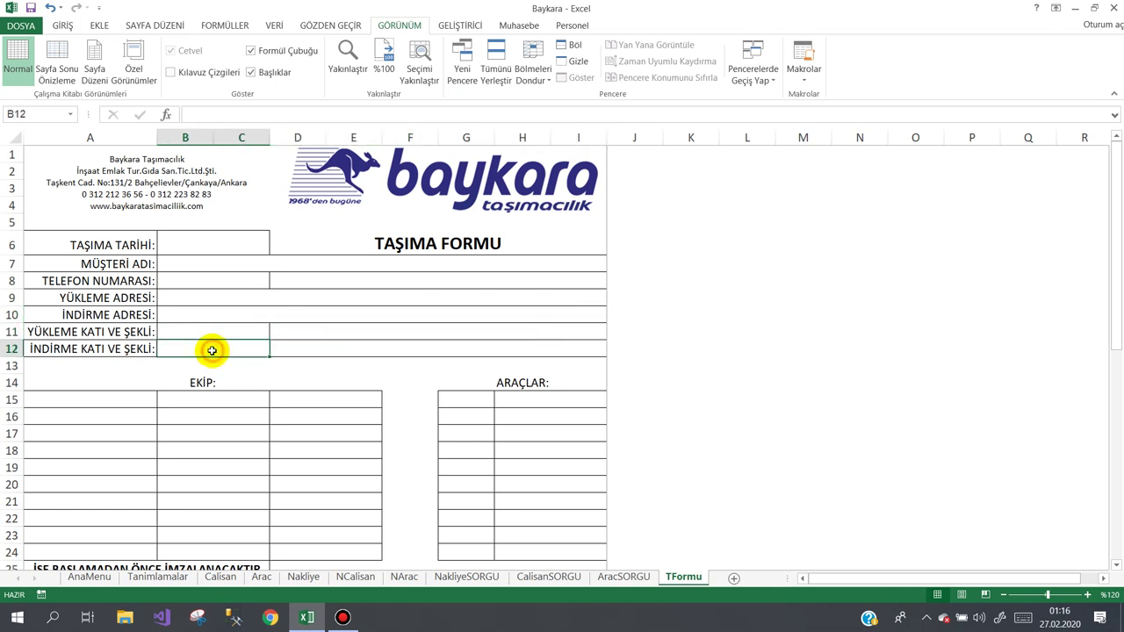
click(121, 397)
scroll(221, 399, down, 2)
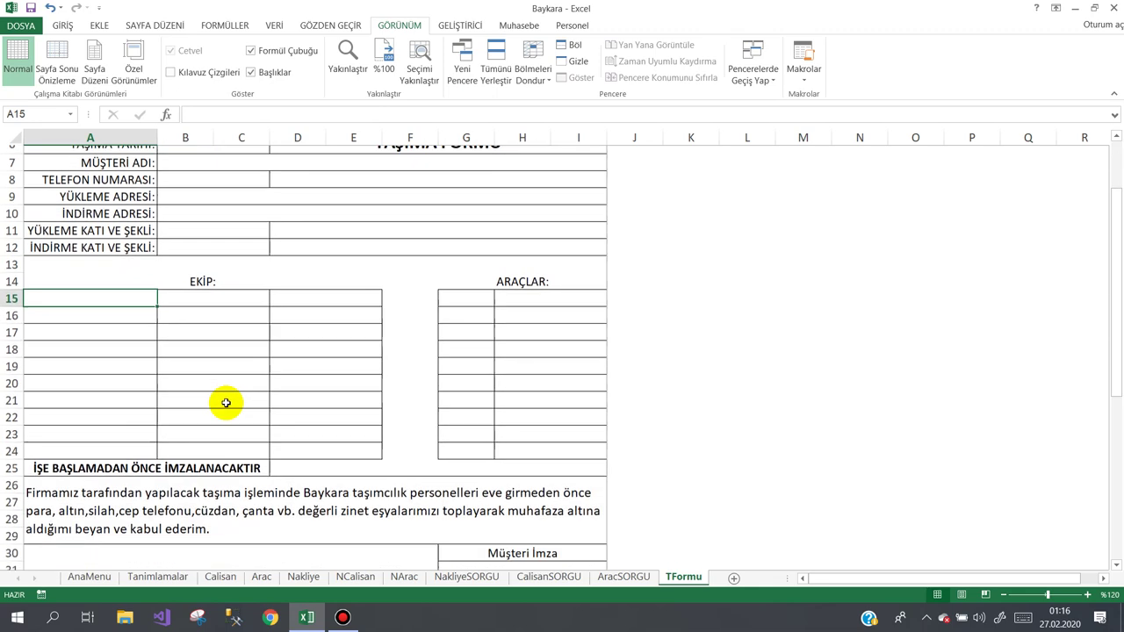
scroll(383, 363, down, 2)
scroll(134, 331, down, 1)
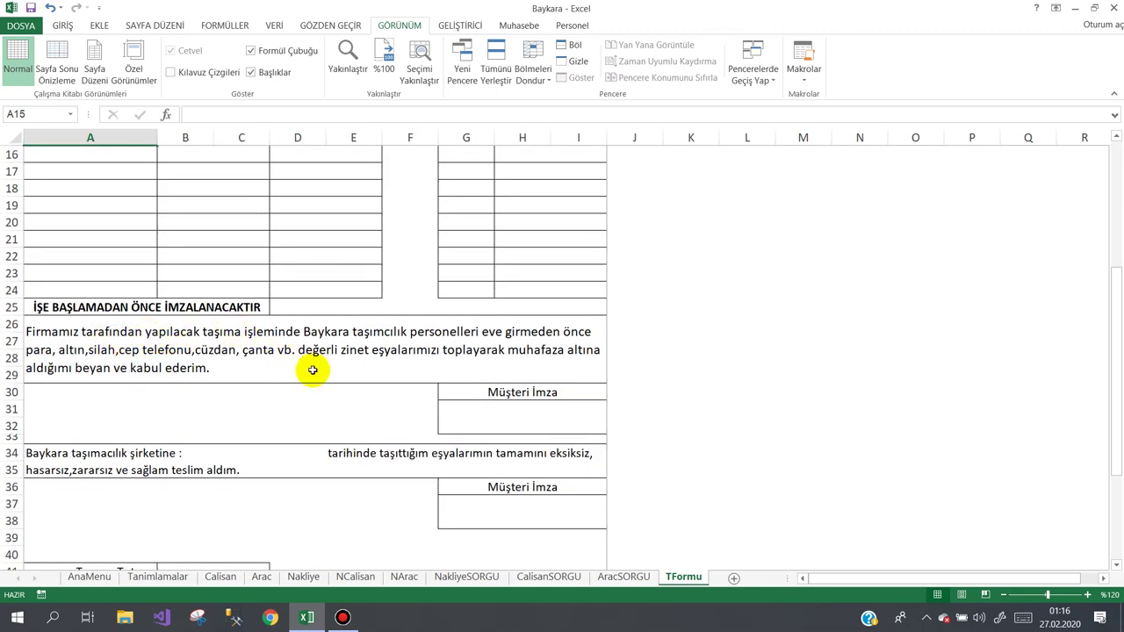
scroll(505, 440, down, 3)
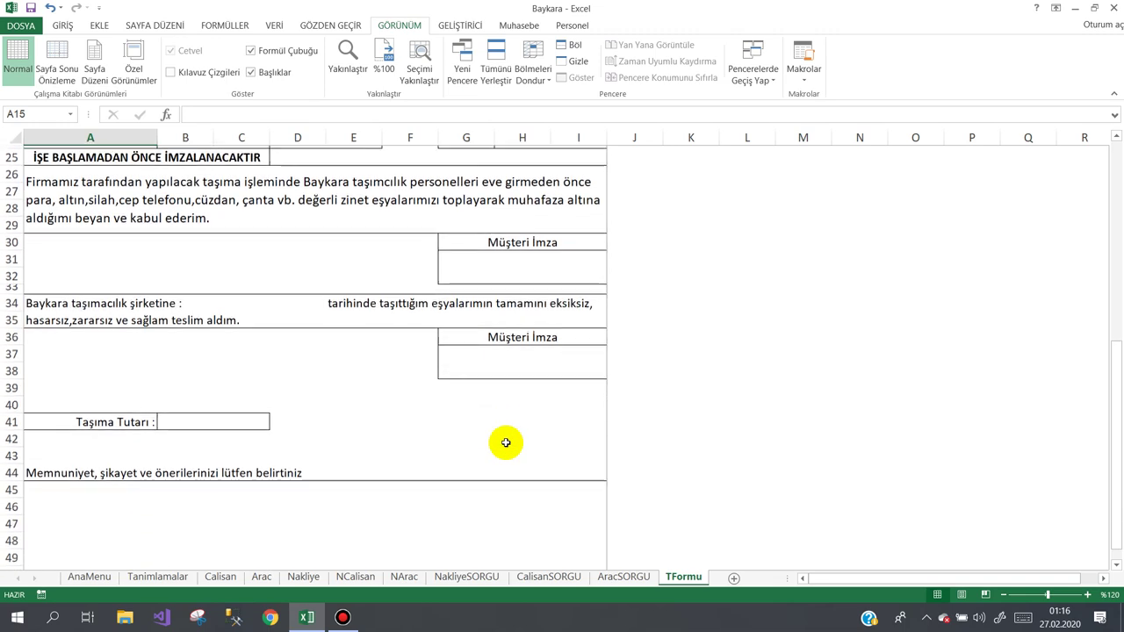
scroll(492, 412, down, 1)
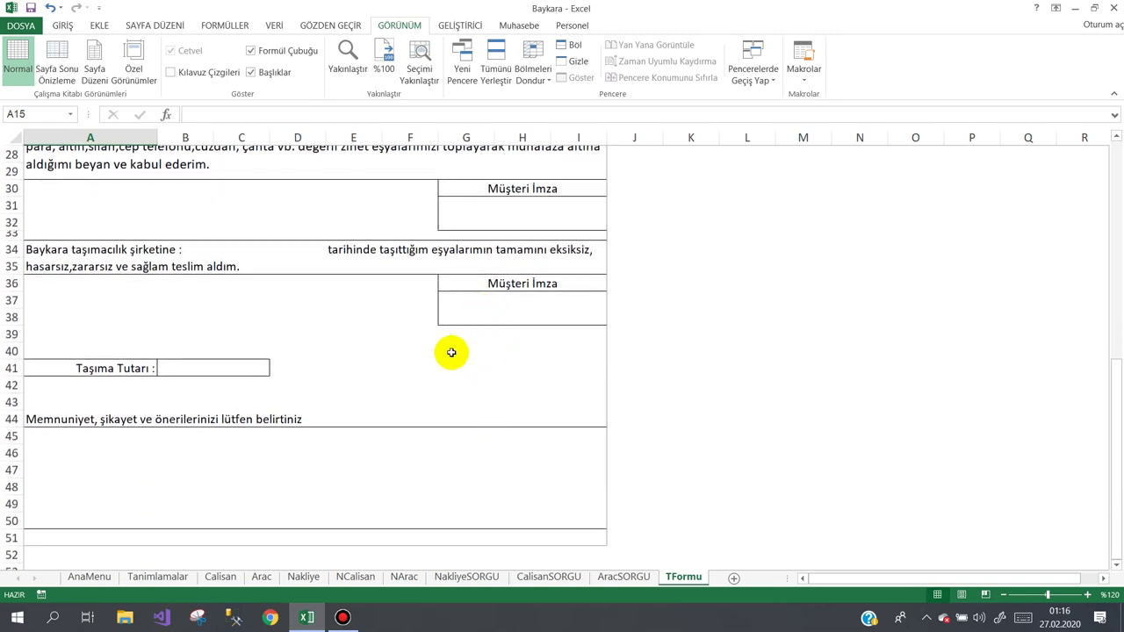
scroll(450, 347, up, 3)
scroll(448, 336, up, 4)
scroll(449, 325, up, 2)
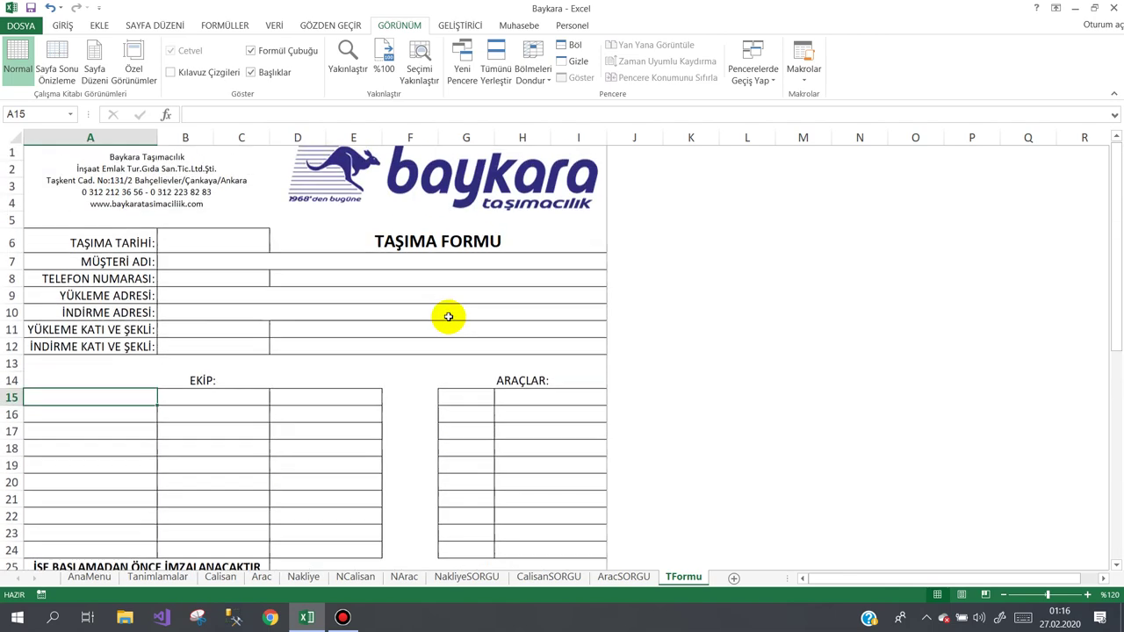
scroll(448, 316, down, 3)
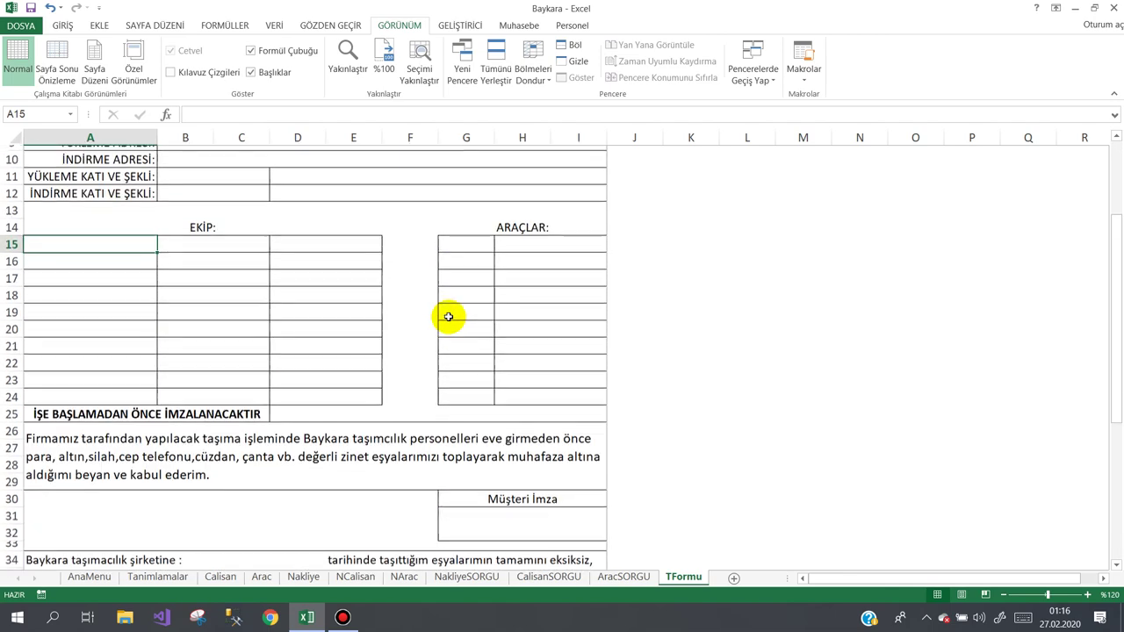
scroll(448, 316, down, 2)
scroll(448, 316, down, 4)
scroll(448, 316, down, 2)
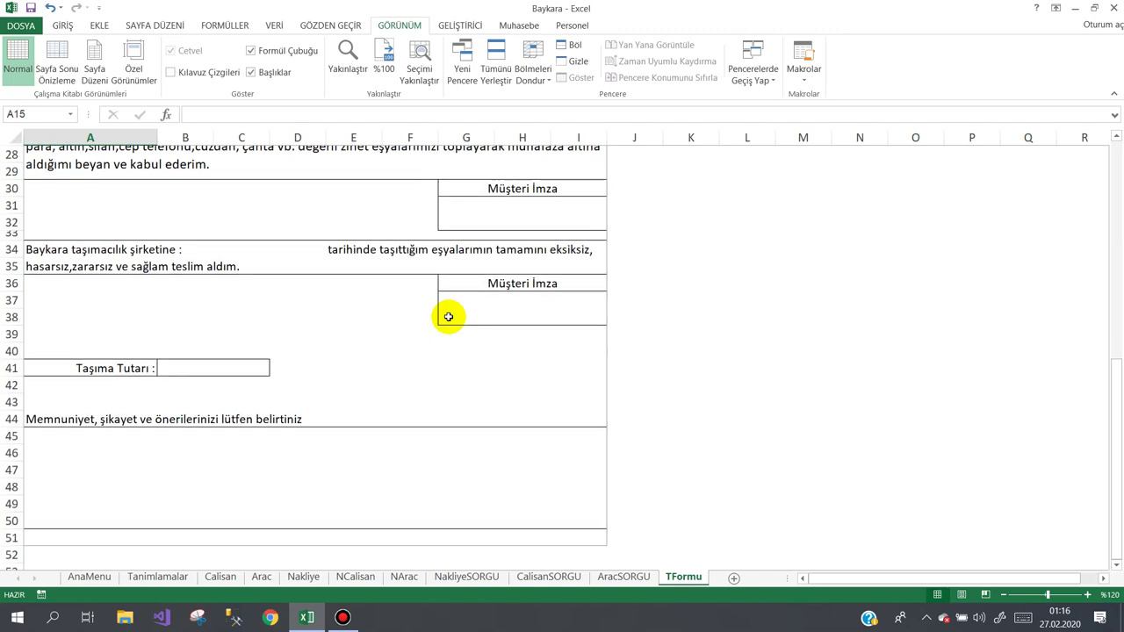
scroll(448, 291, up, 11)
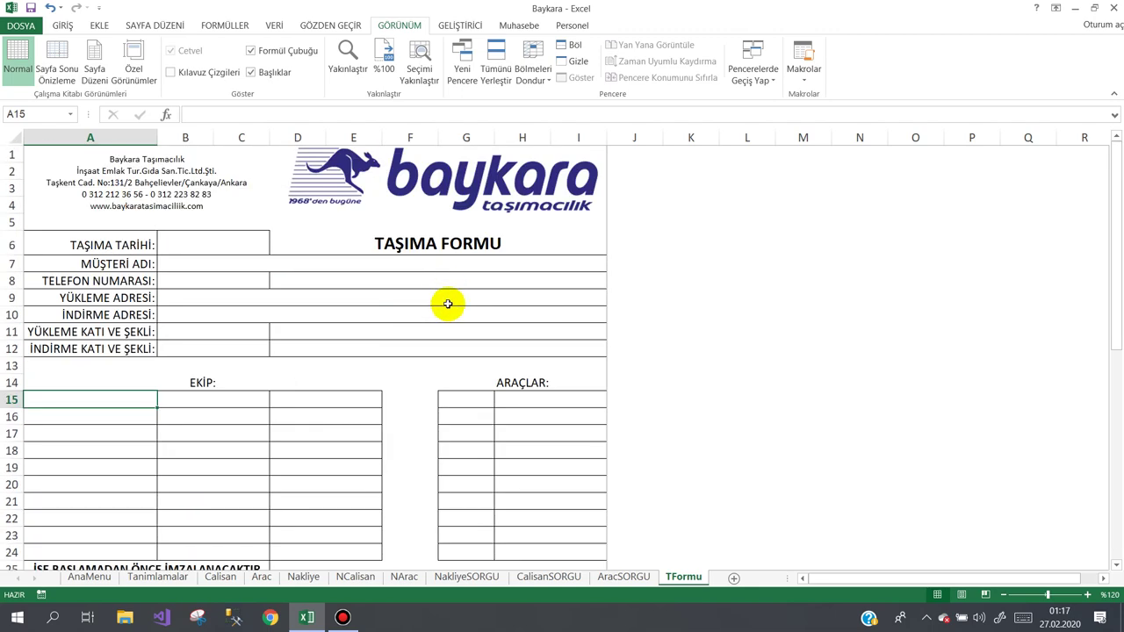
Go to the AnaMenu sheet, start and cancel a new transport, and select TSM0001.
click(90, 578)
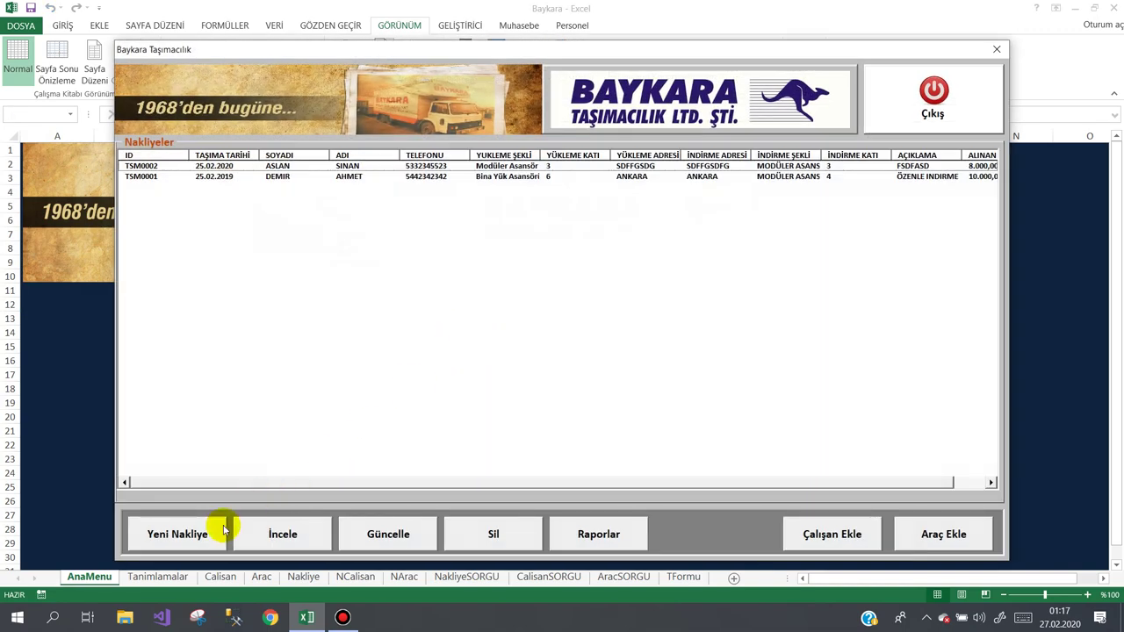
click(194, 535)
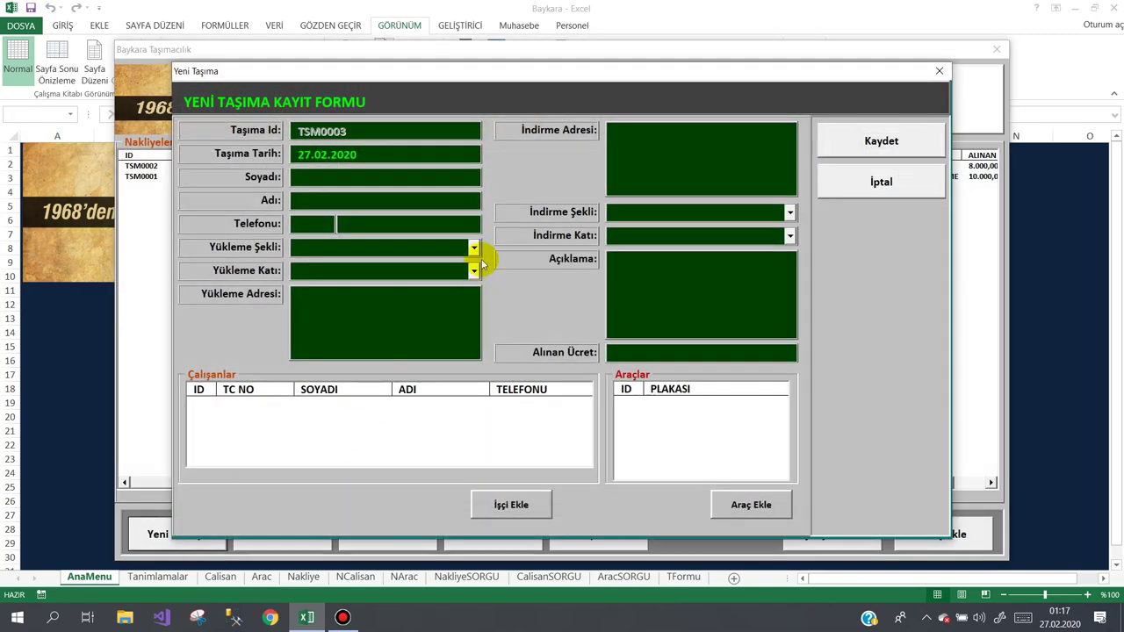
click(860, 191)
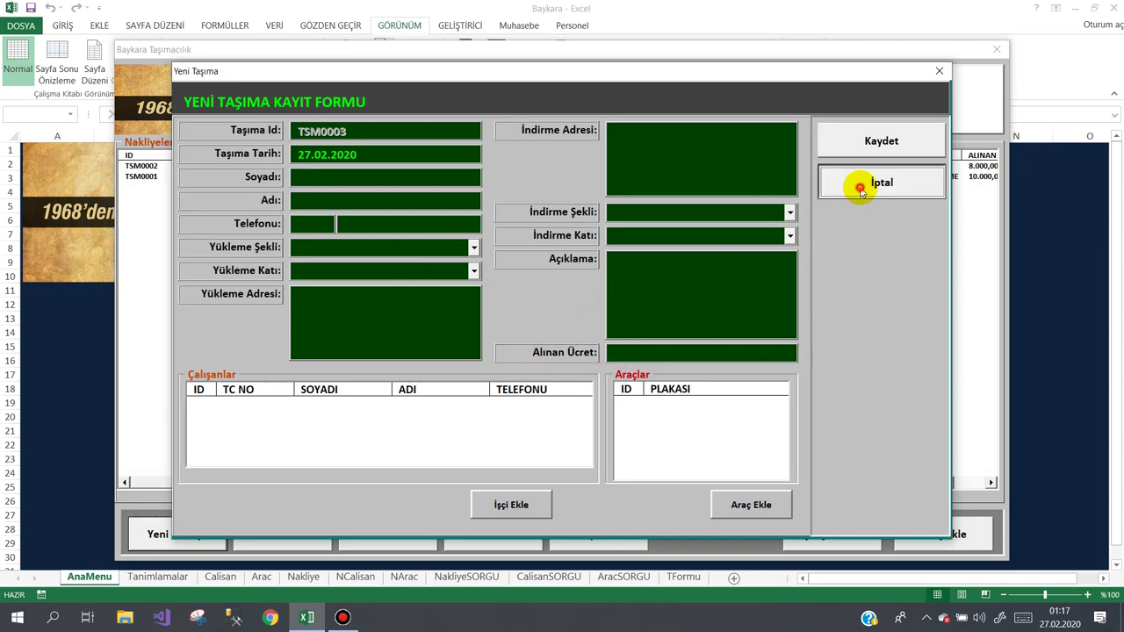
click(446, 179)
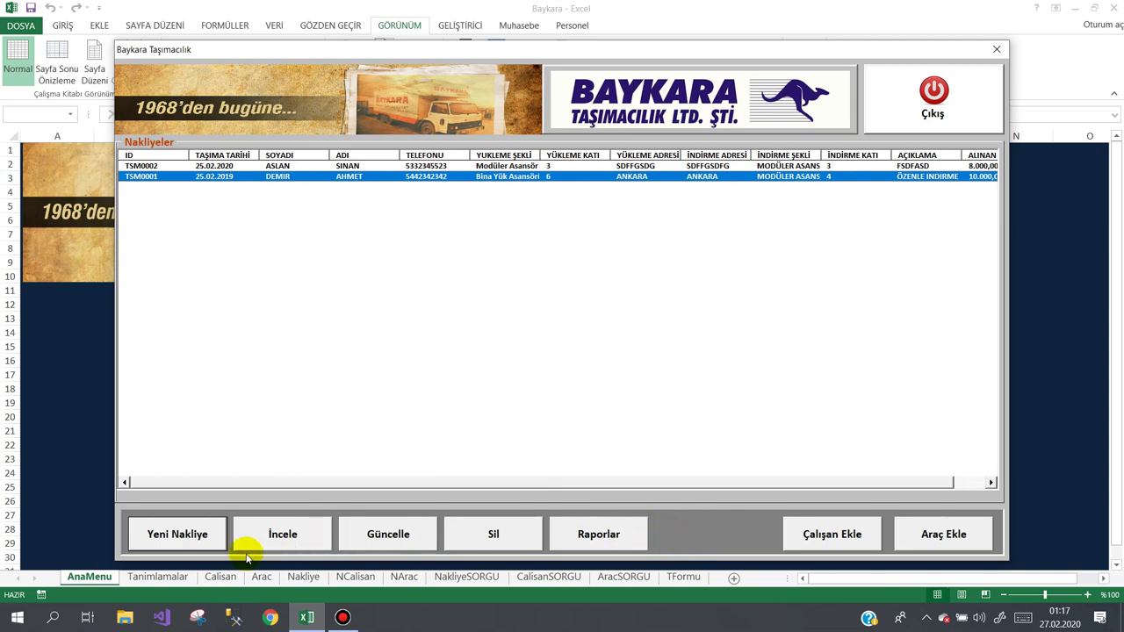
Start and cancel another new transport, then close and reopen the main form.
click(200, 532)
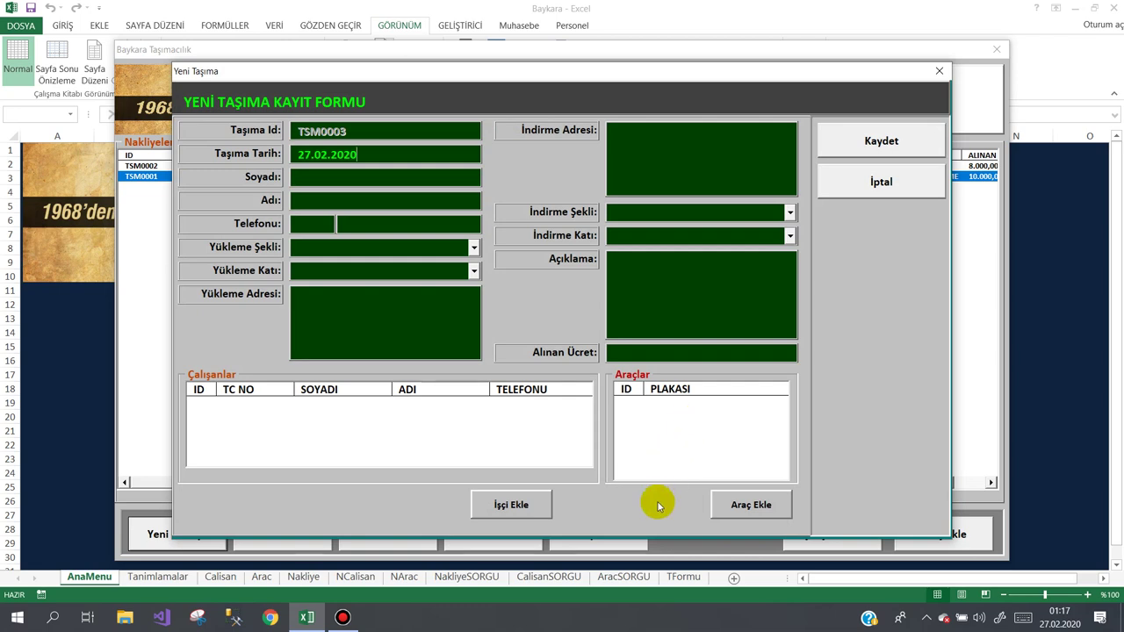
click(879, 182)
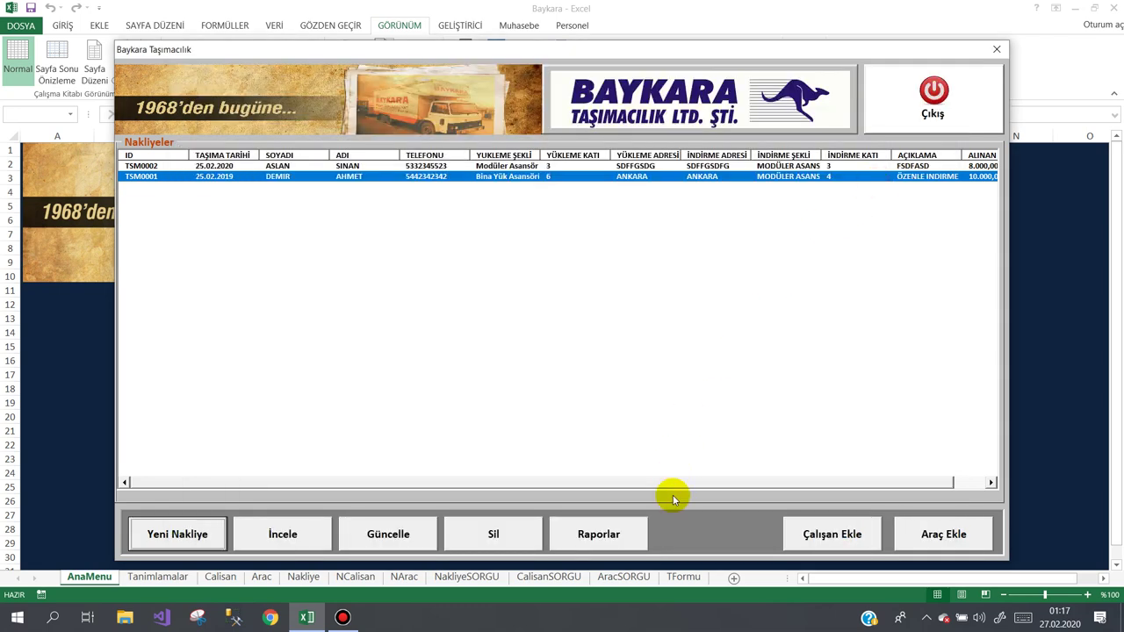
click(951, 101)
click(665, 218)
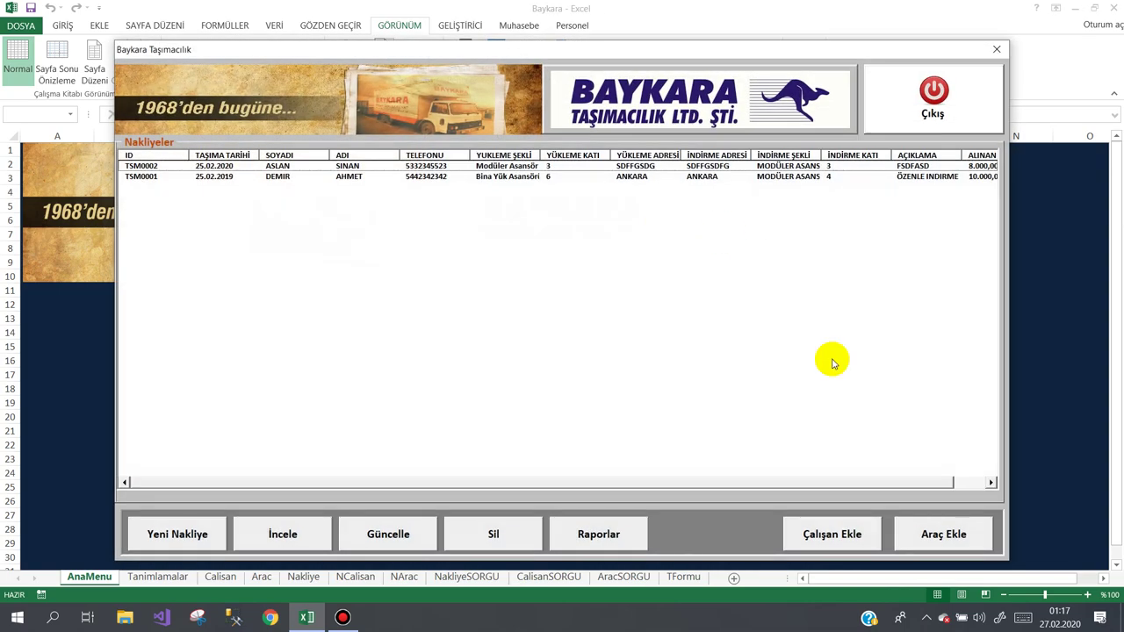
In a new TSM0003 transport, choose Modüler Asansör loading and Merdiven unloading to floor 5.
click(198, 533)
text(2345234)
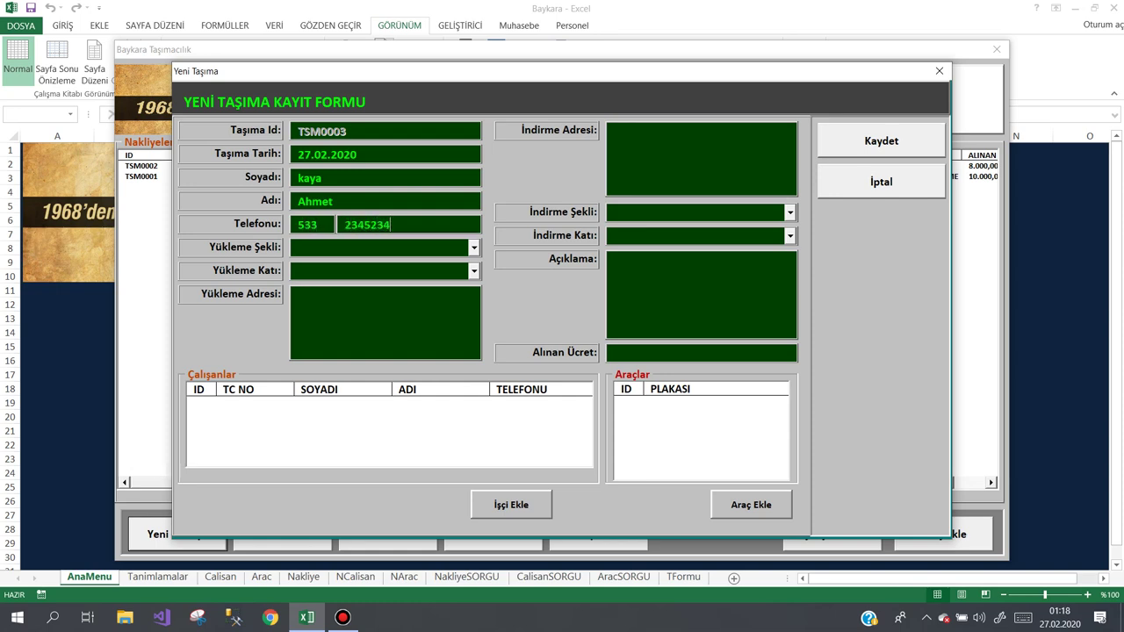
key(Down)
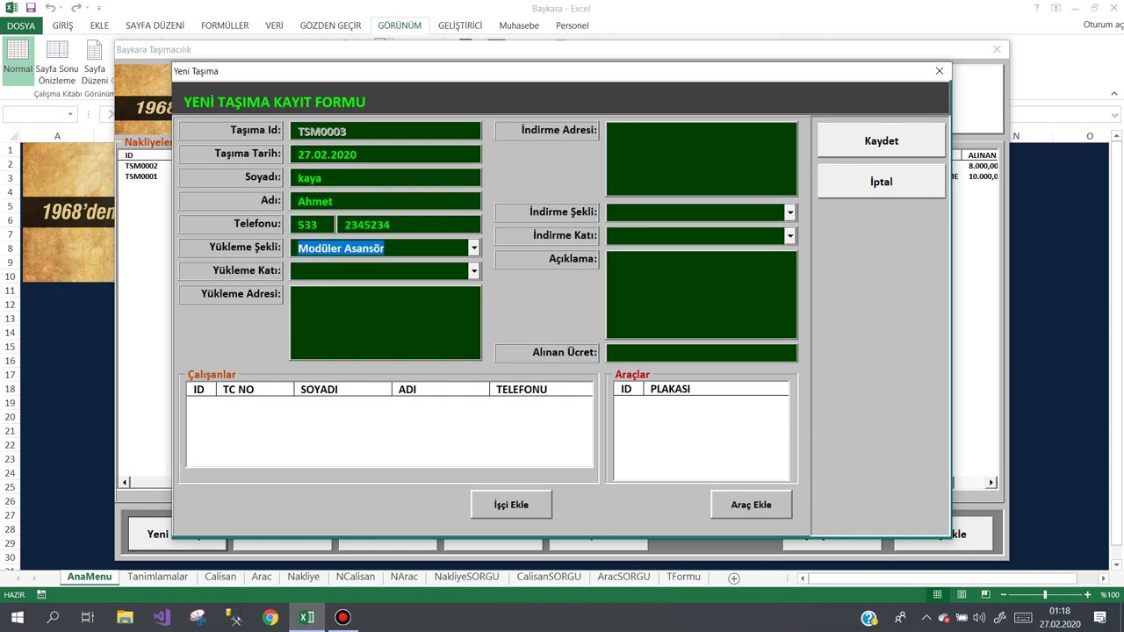
click(299, 271)
text(asdfasdfas)
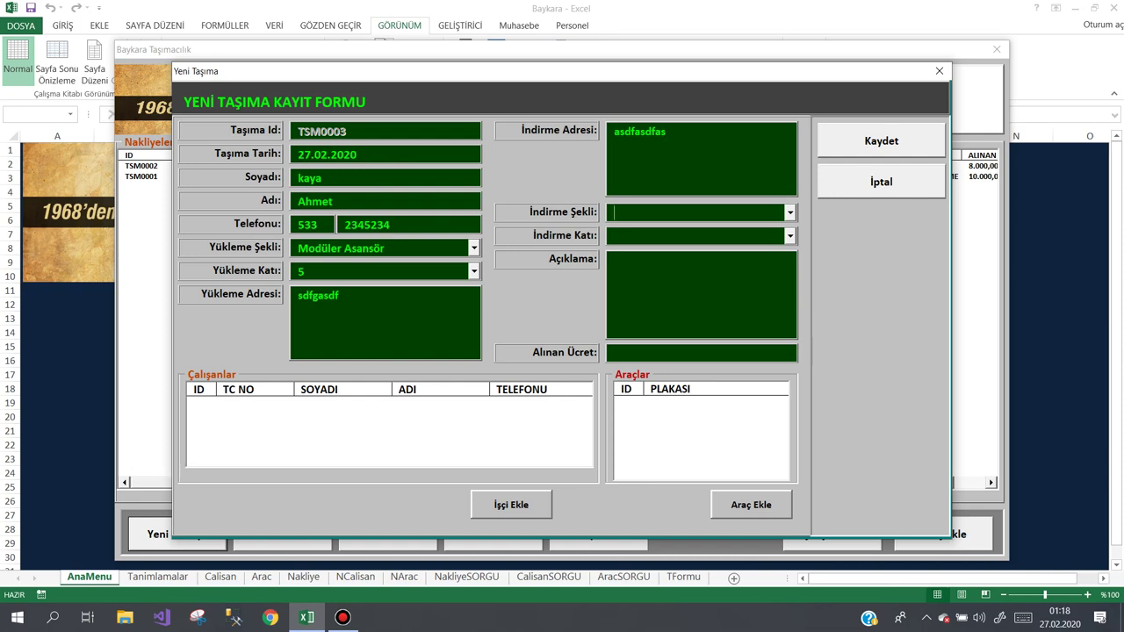
key(Down)
key(Down)
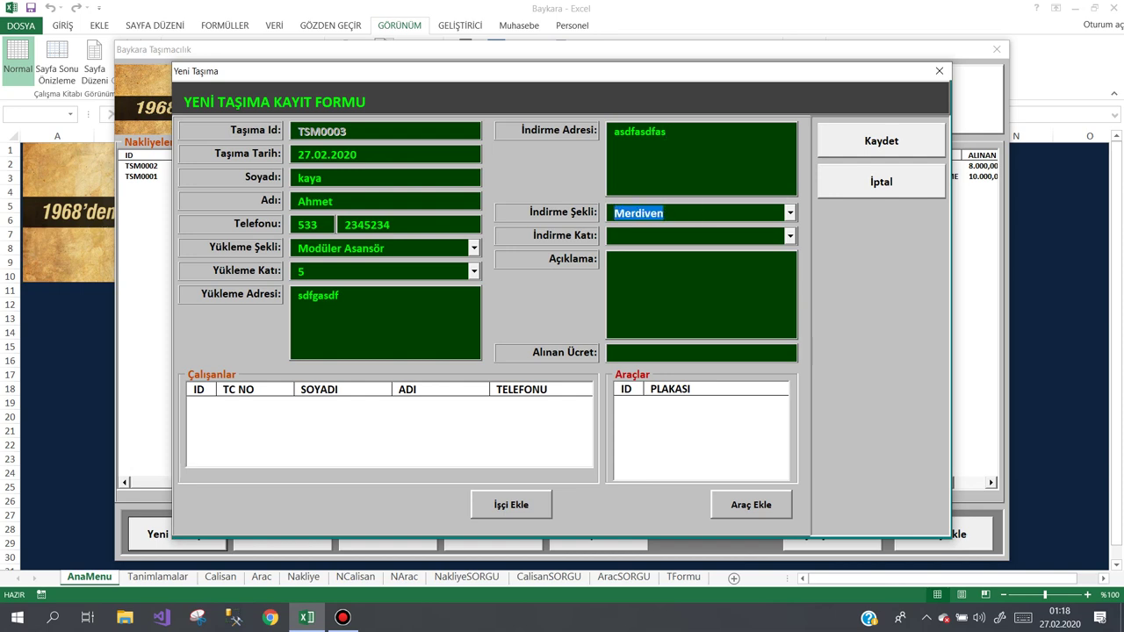
click(614, 236)
text(10000)
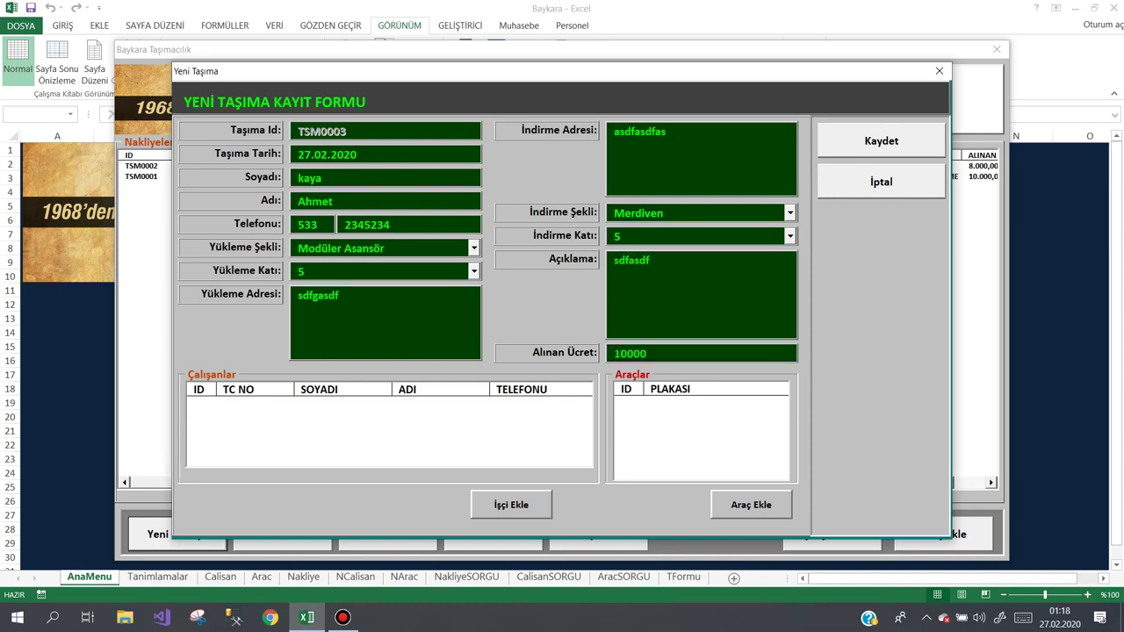
Assign employees PRS005, PRS003 and PRS001 to the transport.
click(511, 504)
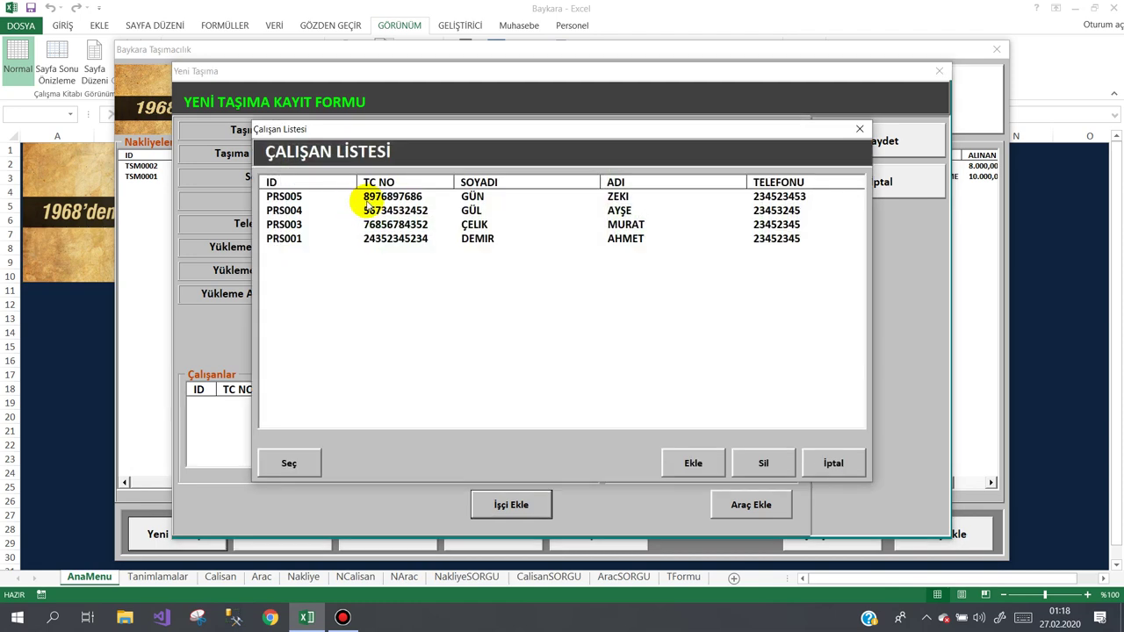
double_click(404, 197)
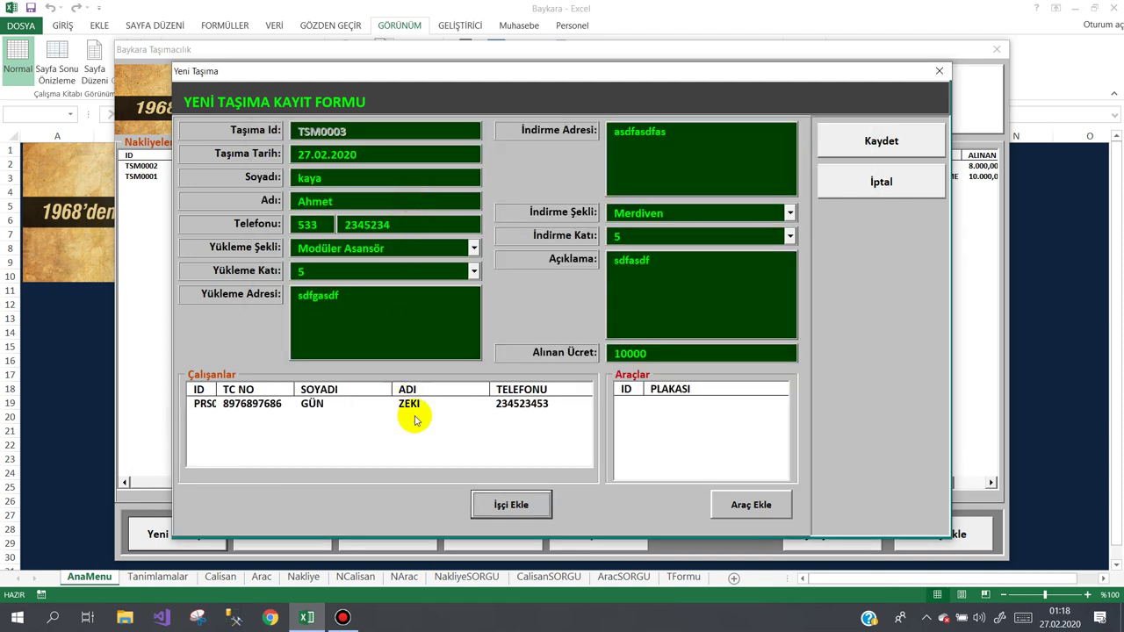
click(503, 506)
double_click(413, 293)
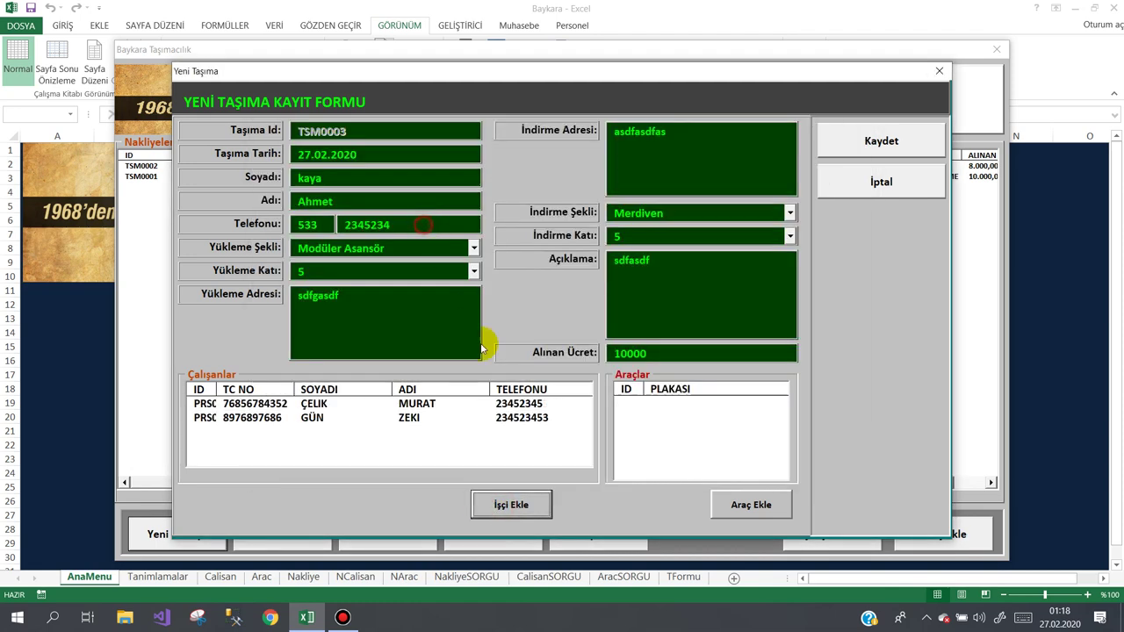
click(514, 506)
double_click(448, 237)
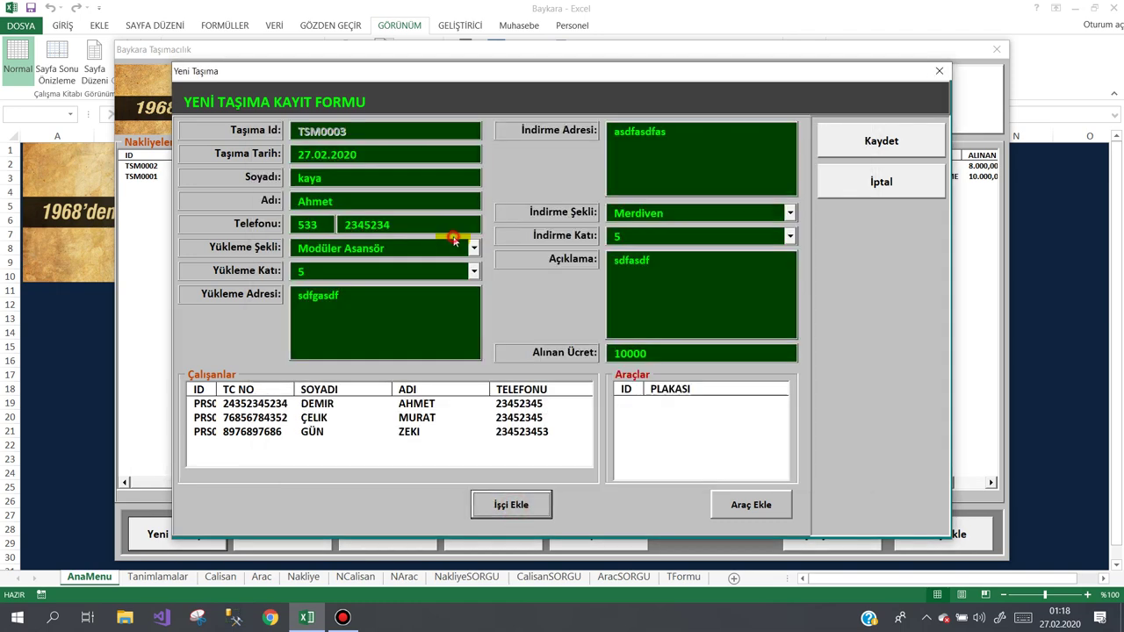
click(724, 502)
double_click(635, 250)
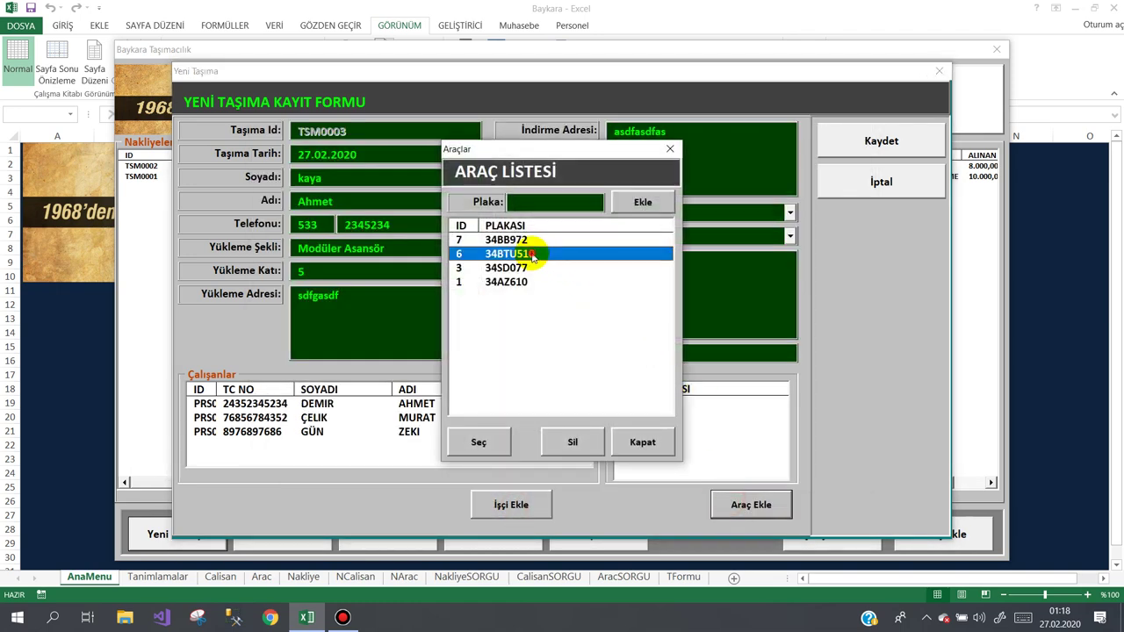
click(743, 504)
double_click(560, 290)
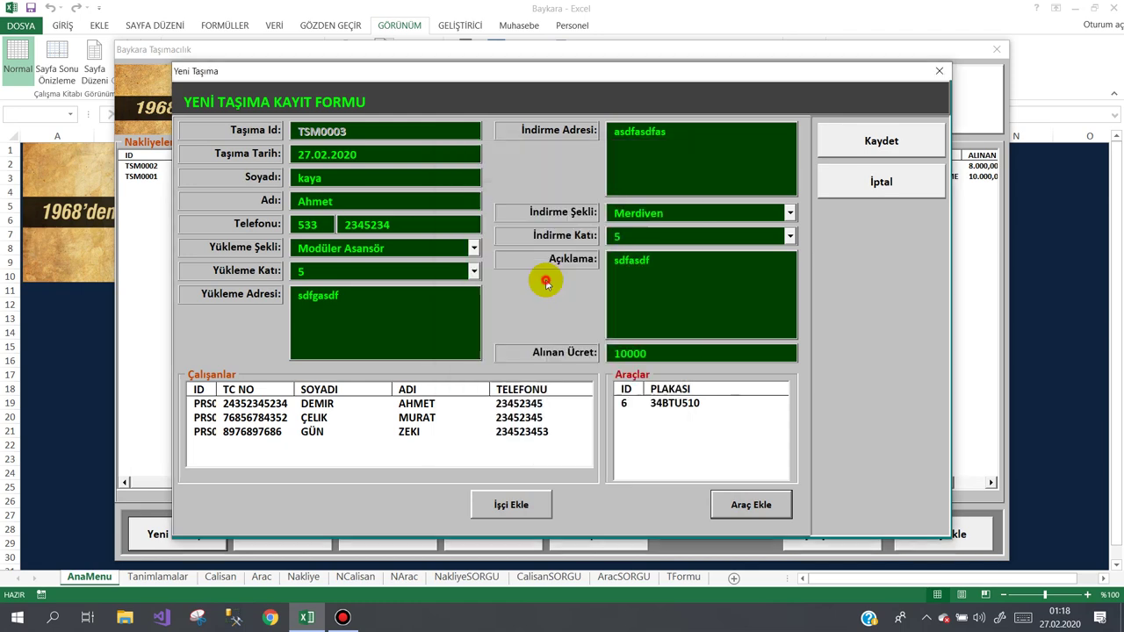
click(900, 141)
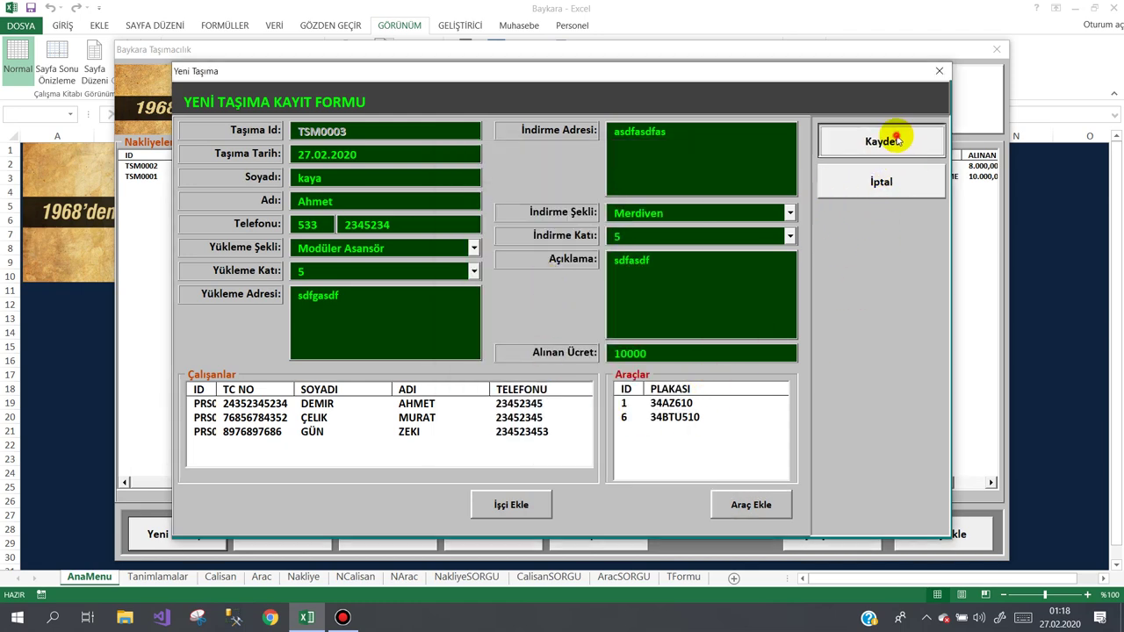
Confirm the save, then select TSM0003 in Nakliyeler and check its 10.000,00 TL fee.
click(535, 358)
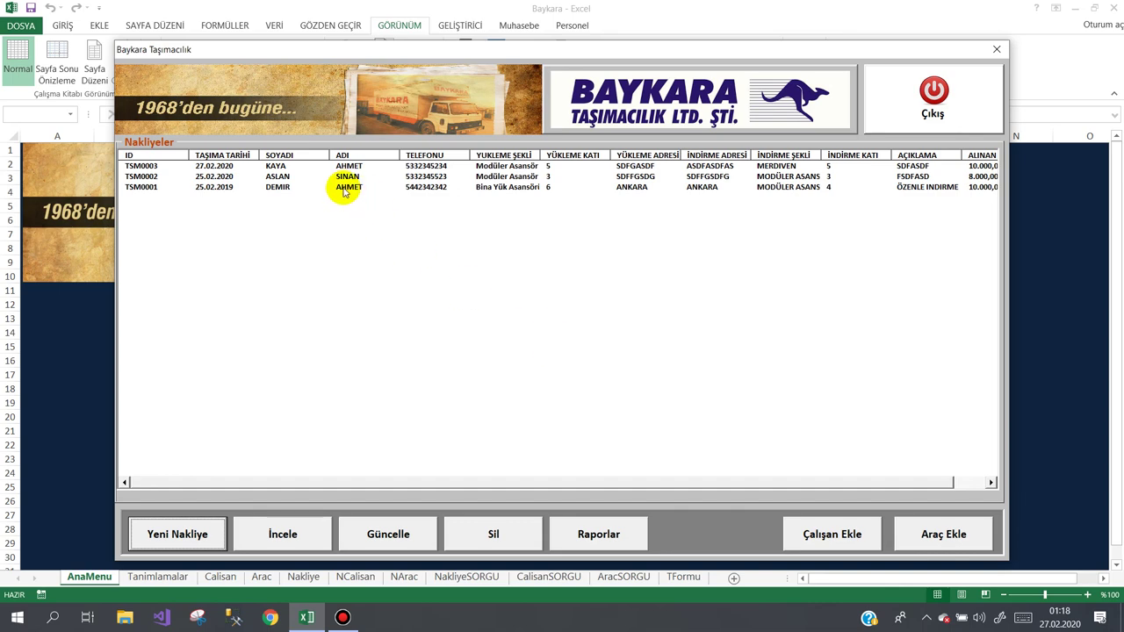
click(345, 187)
click(346, 166)
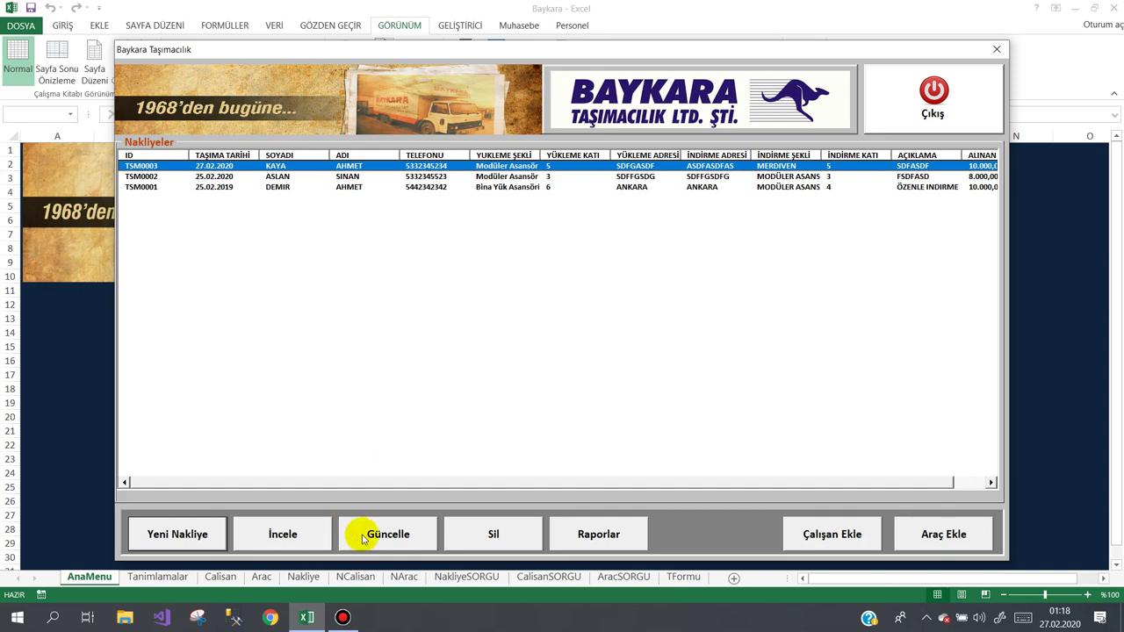
mouse_move(657, 483)
mouse_down()
mouse_move(763, 480)
mouse_move(616, 497)
mouse_up()
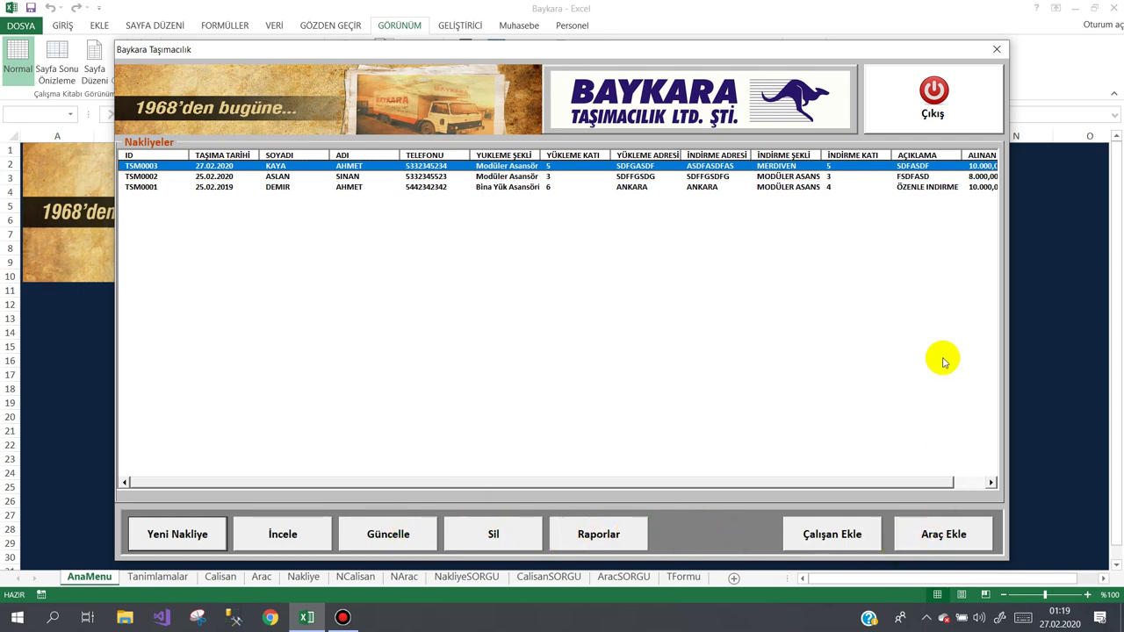
Test the employee list: decline deleting PRS003 and cancel adding a new employee.
click(844, 532)
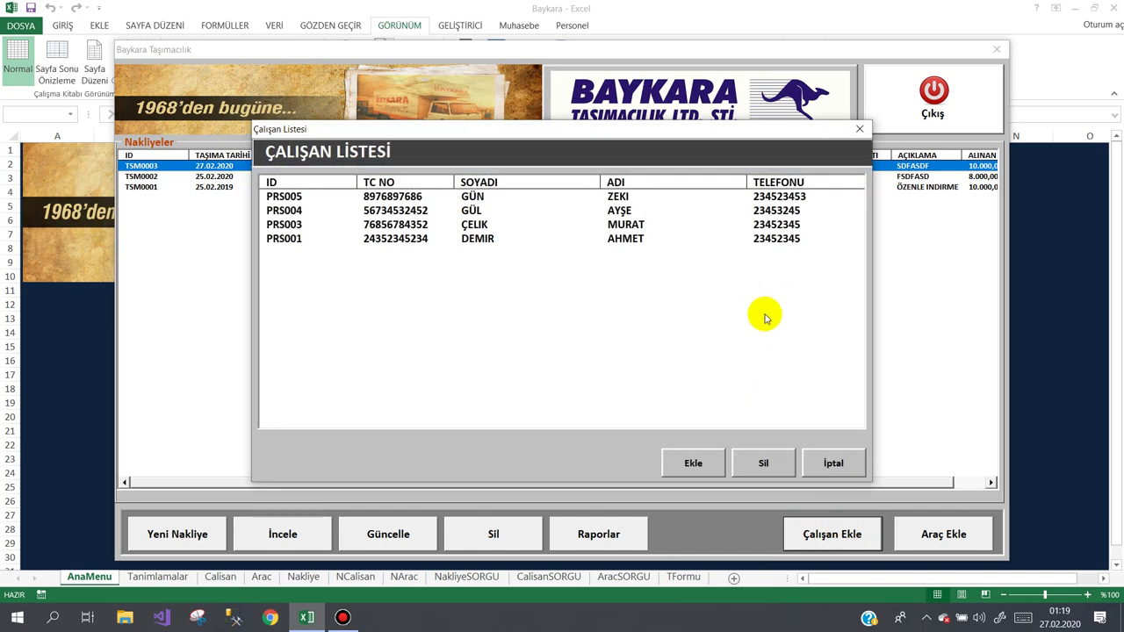
click(632, 224)
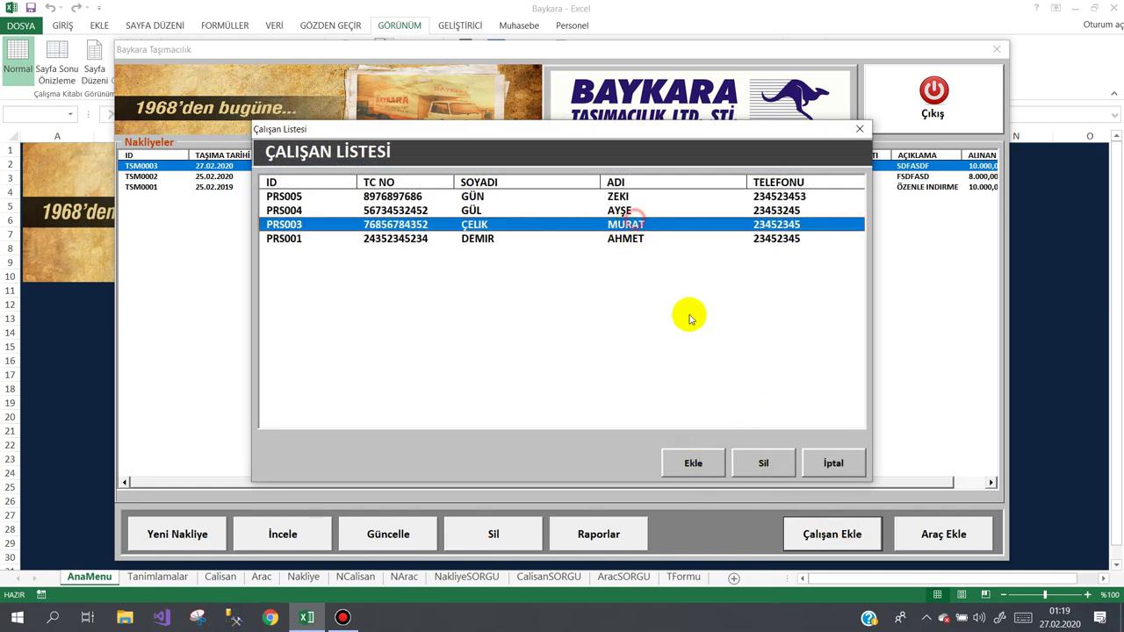
click(763, 468)
click(602, 358)
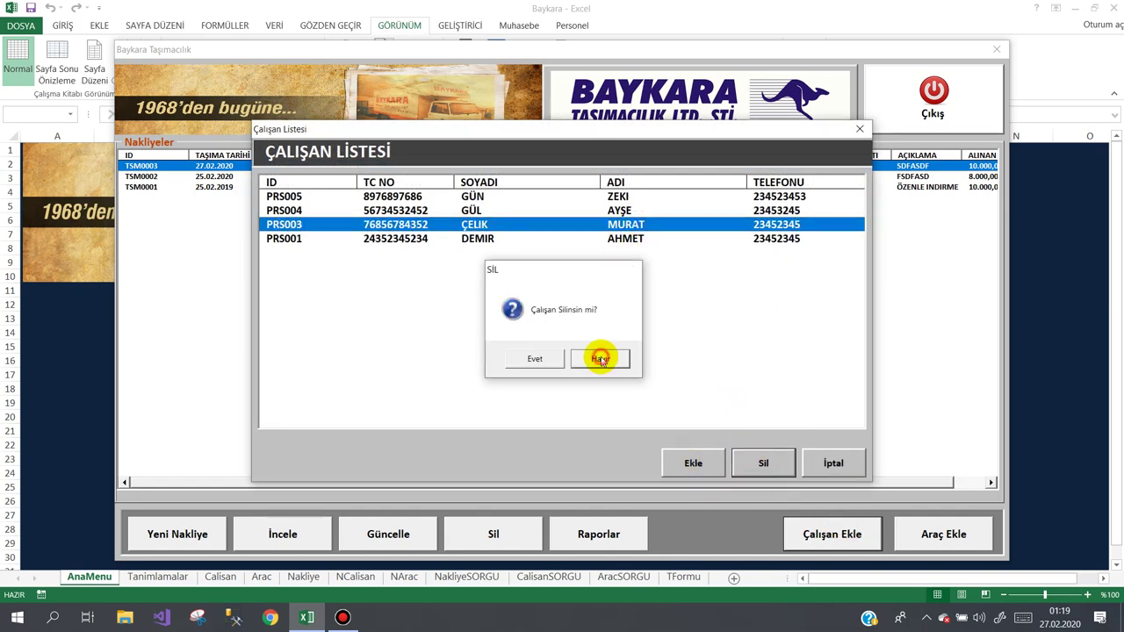
click(693, 463)
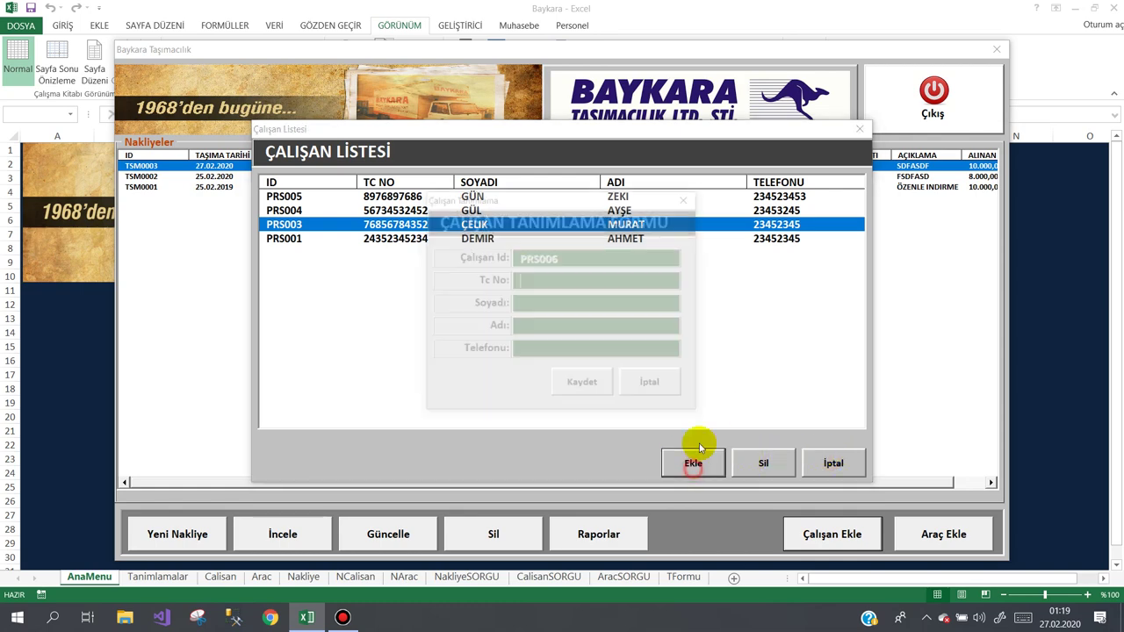
click(653, 386)
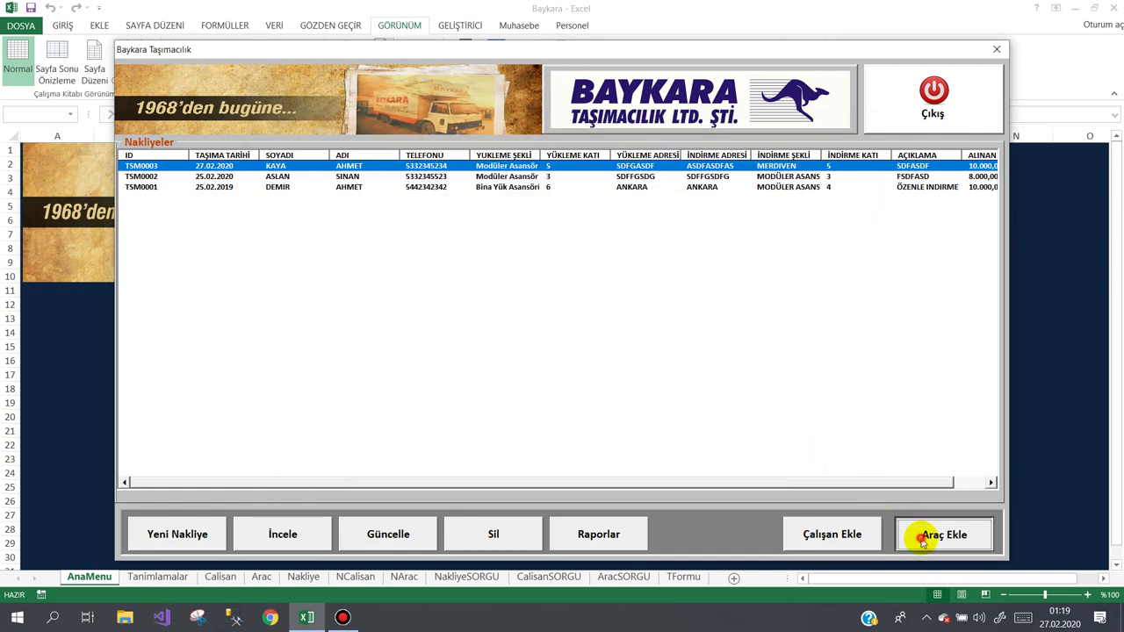
Open and close the vehicle list, then exit the Baykara Taşımacılık form.
click(931, 533)
click(642, 441)
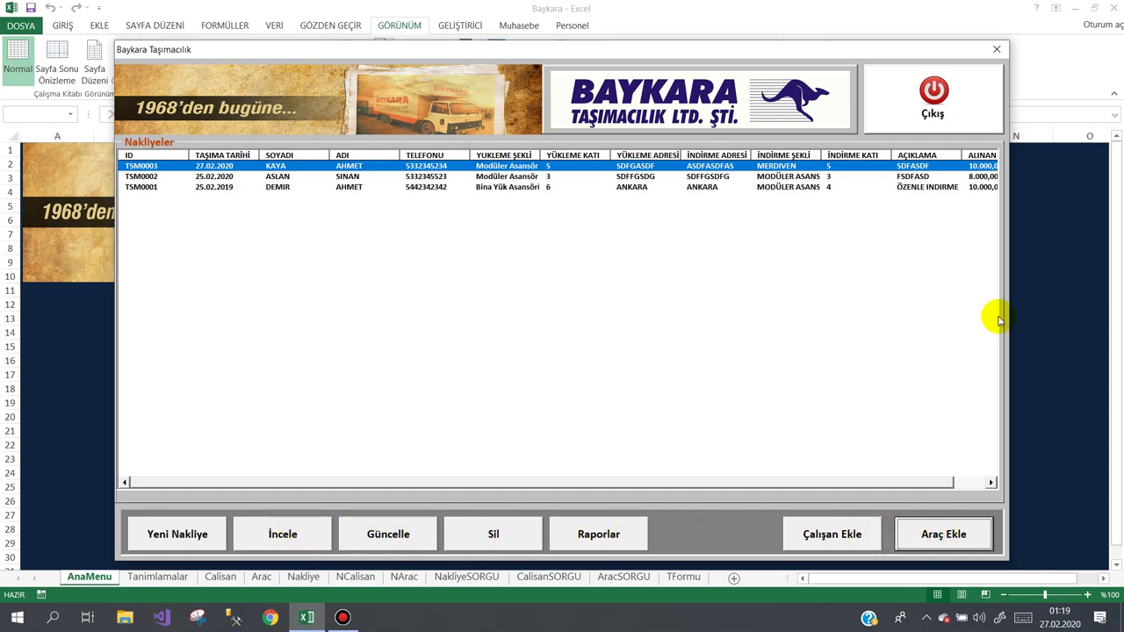
click(931, 103)
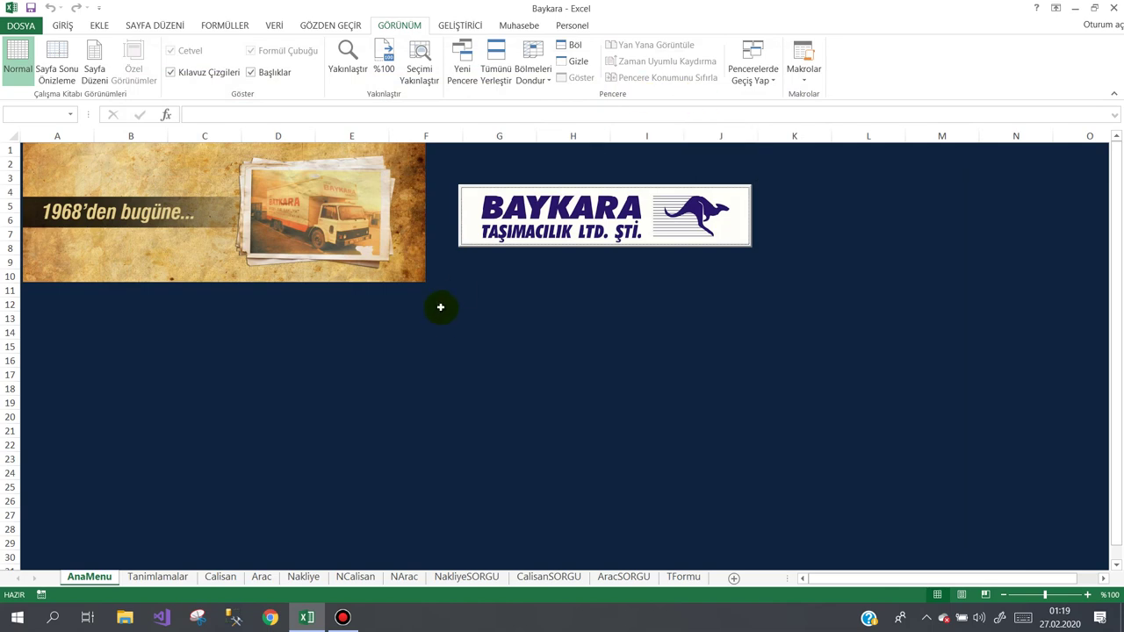
click(460, 25)
Open frmAnaForm in the designer and copy the Raporlar button as a new Yazdır button.
click(14, 59)
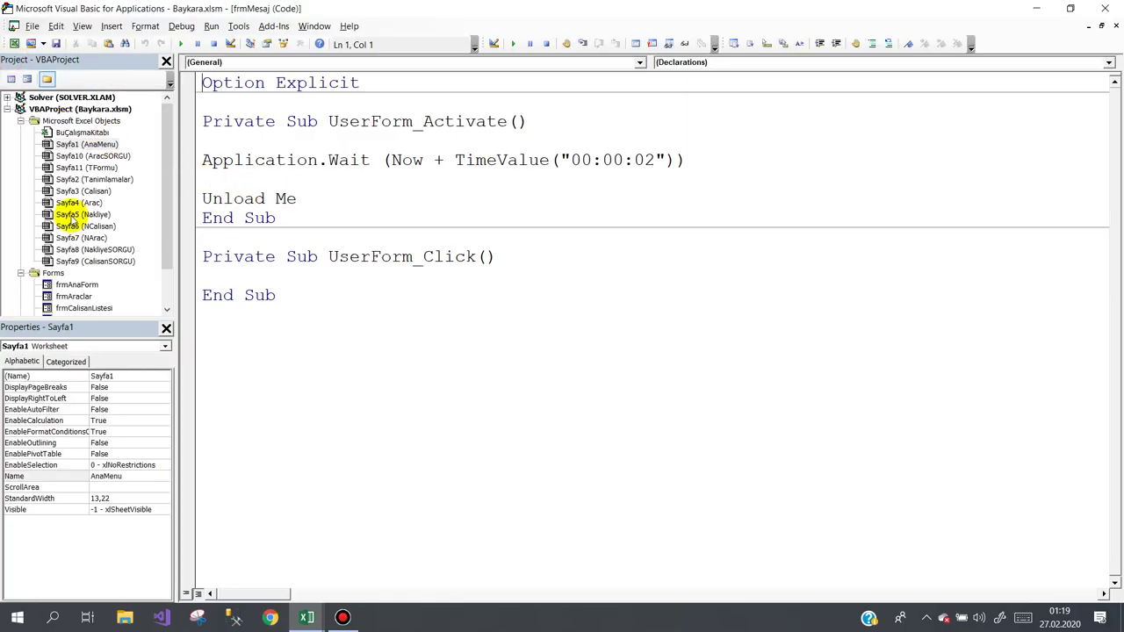
double_click(76, 284)
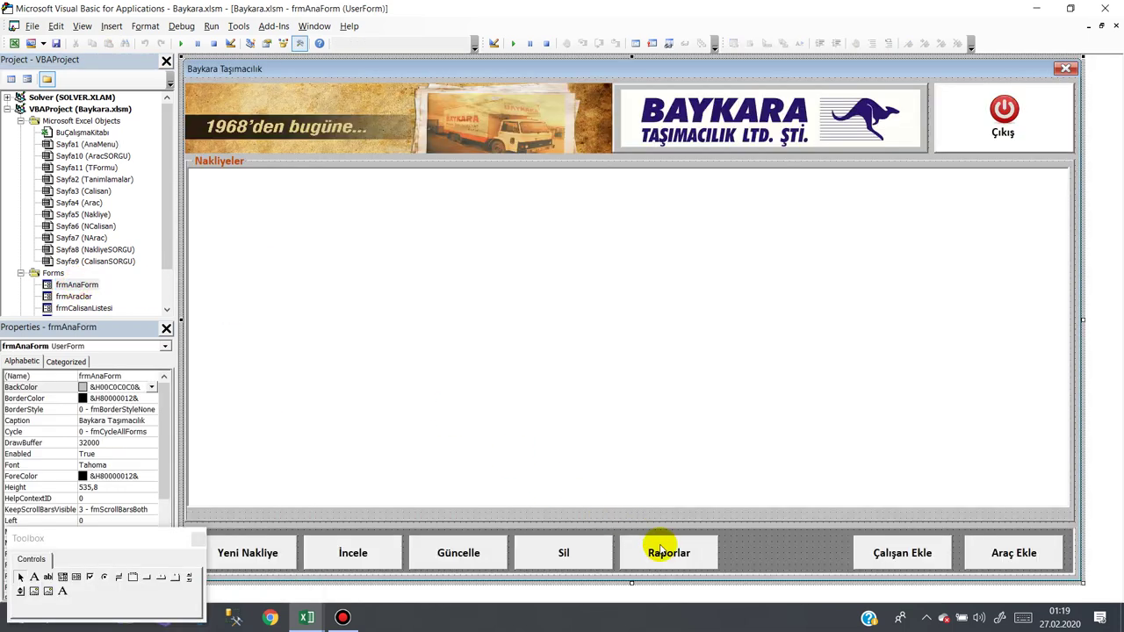
click(654, 556)
drag(654, 556, 739, 554)
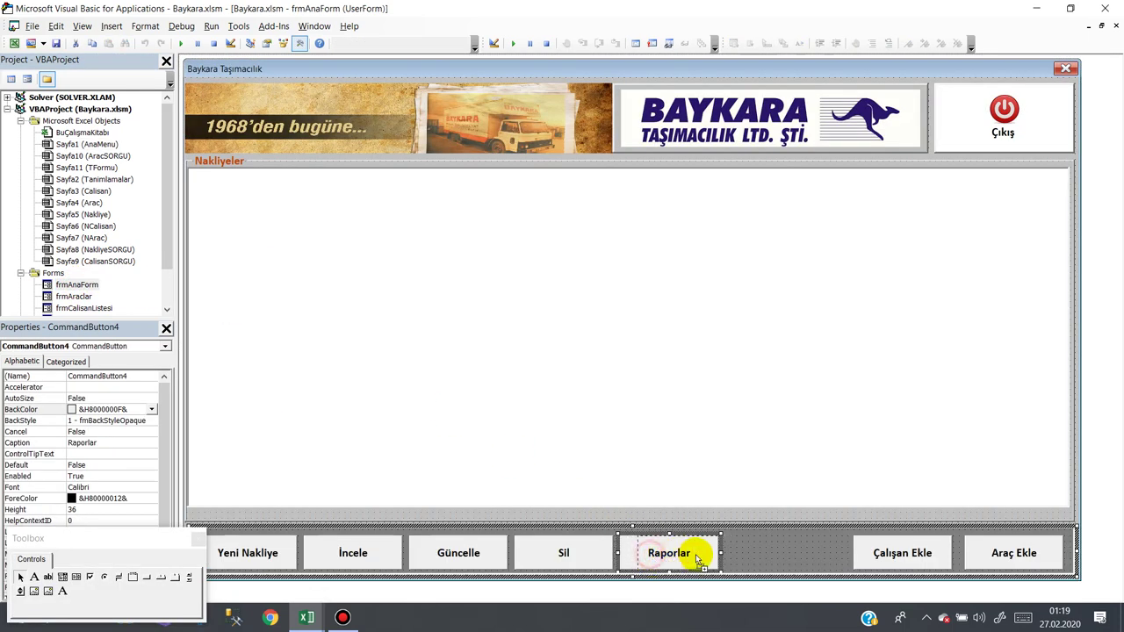
drag(754, 559, 755, 556)
click(757, 556)
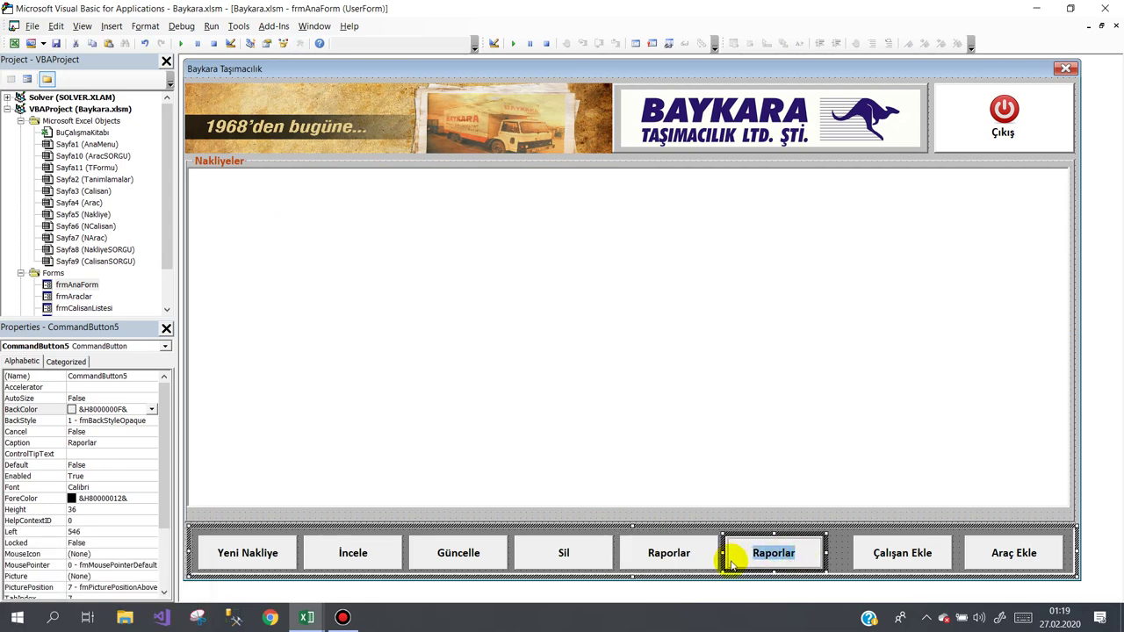
text(Yazd)
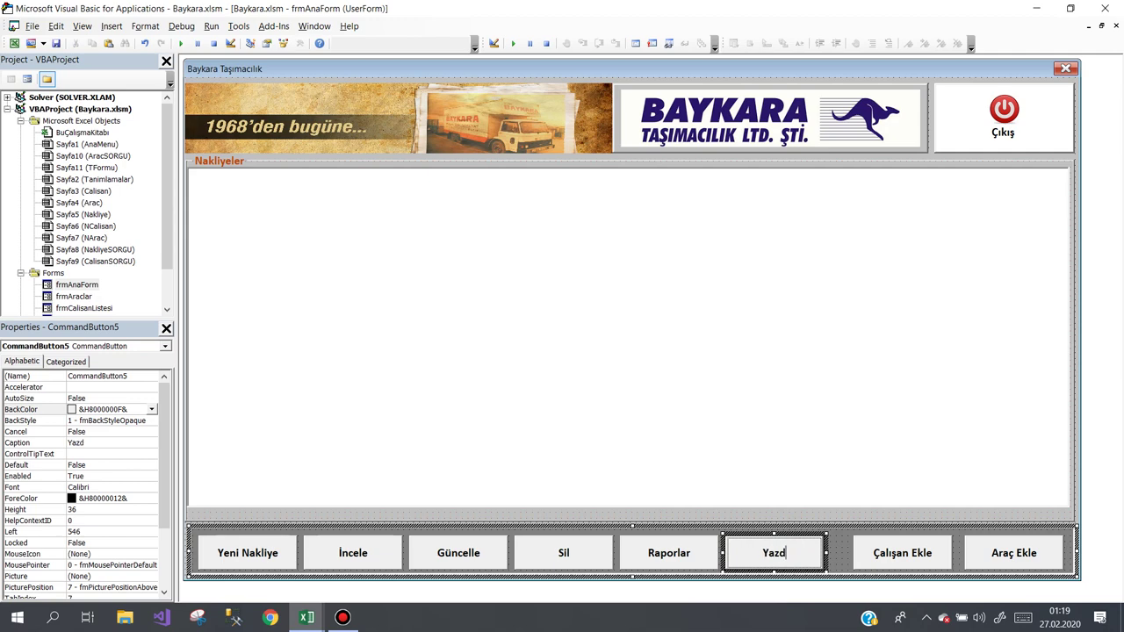
text(ır)
click(881, 393)
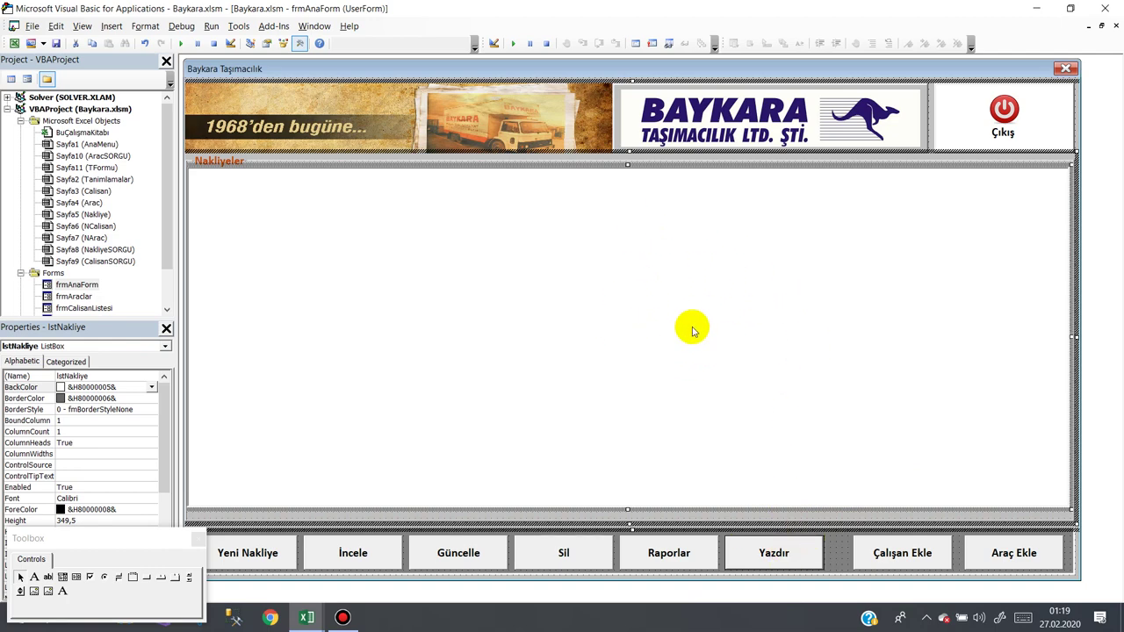
Name the Yazdır button btnYazdir and open its Click procedure.
click(772, 557)
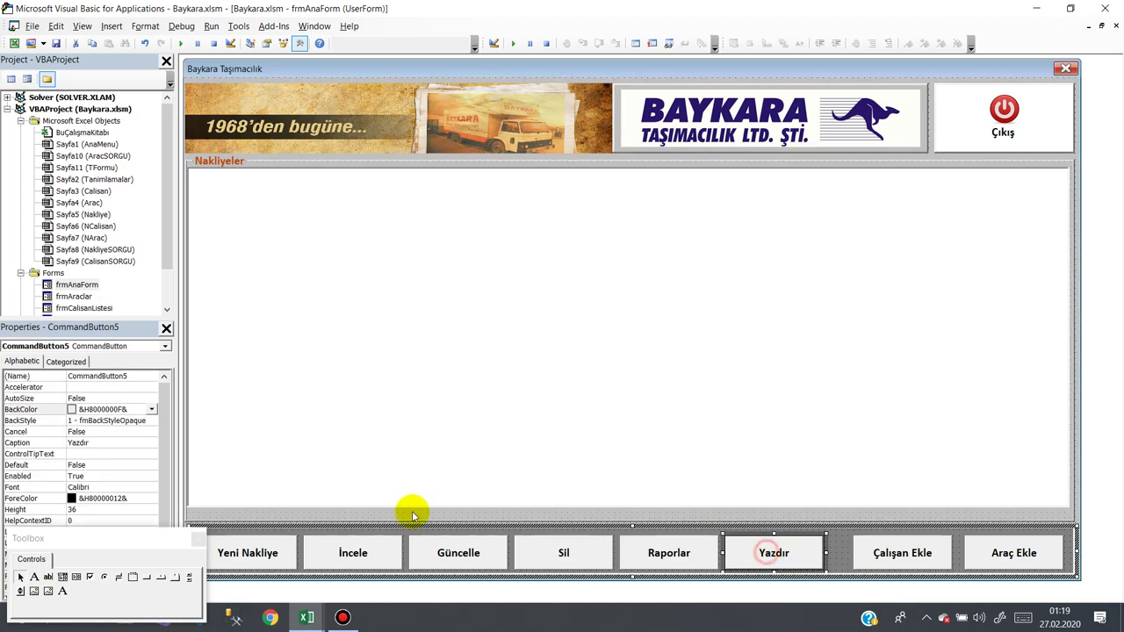
click(40, 376)
text(btnY)
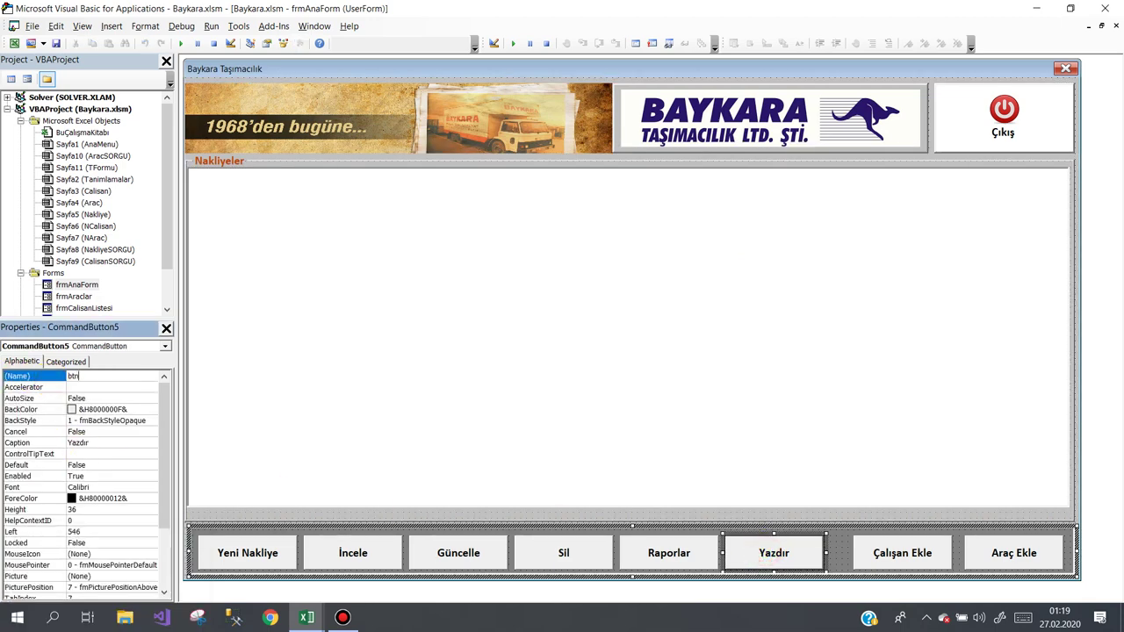
text(az)
text(dir)
key(Return)
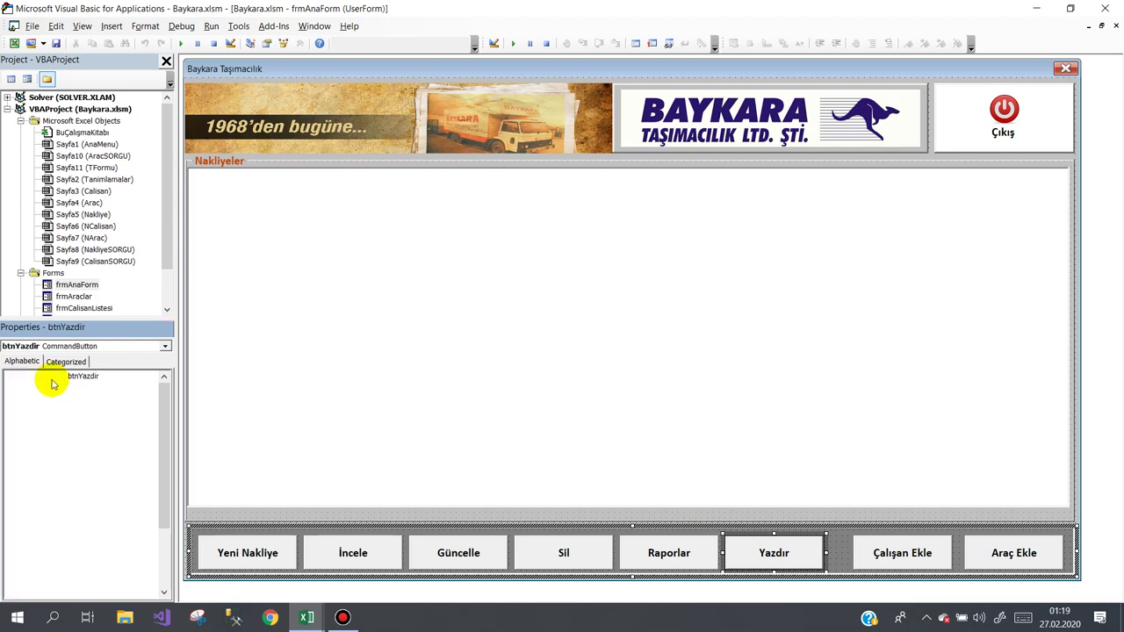
click(802, 459)
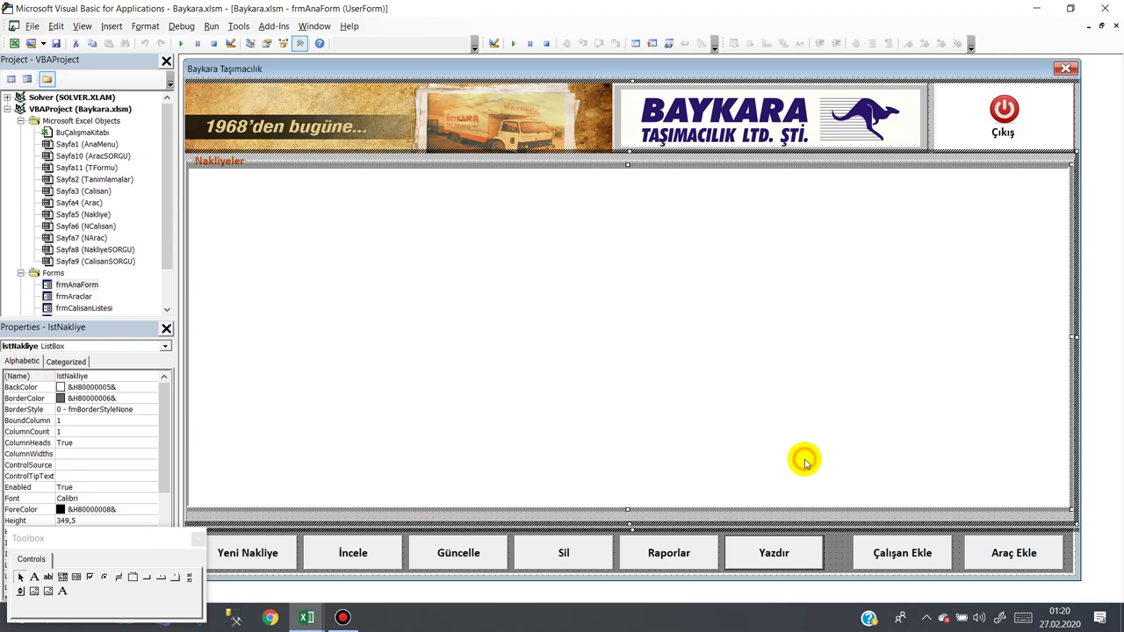
double_click(770, 553)
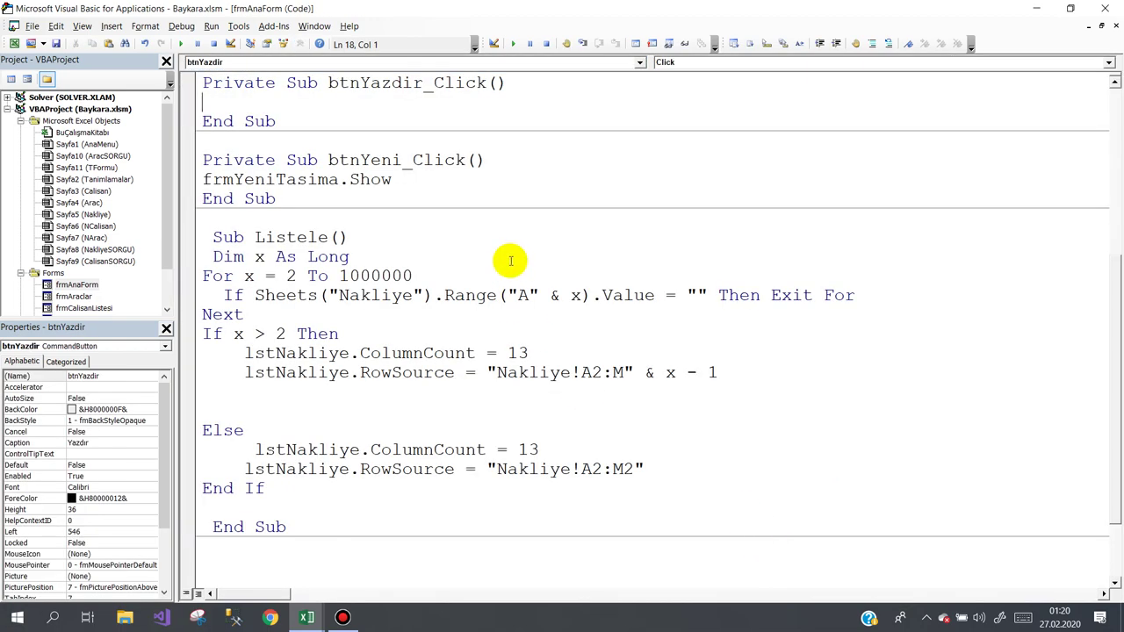
Begin the guard line: If lstNakliye.ListCount < 0.
text(if )
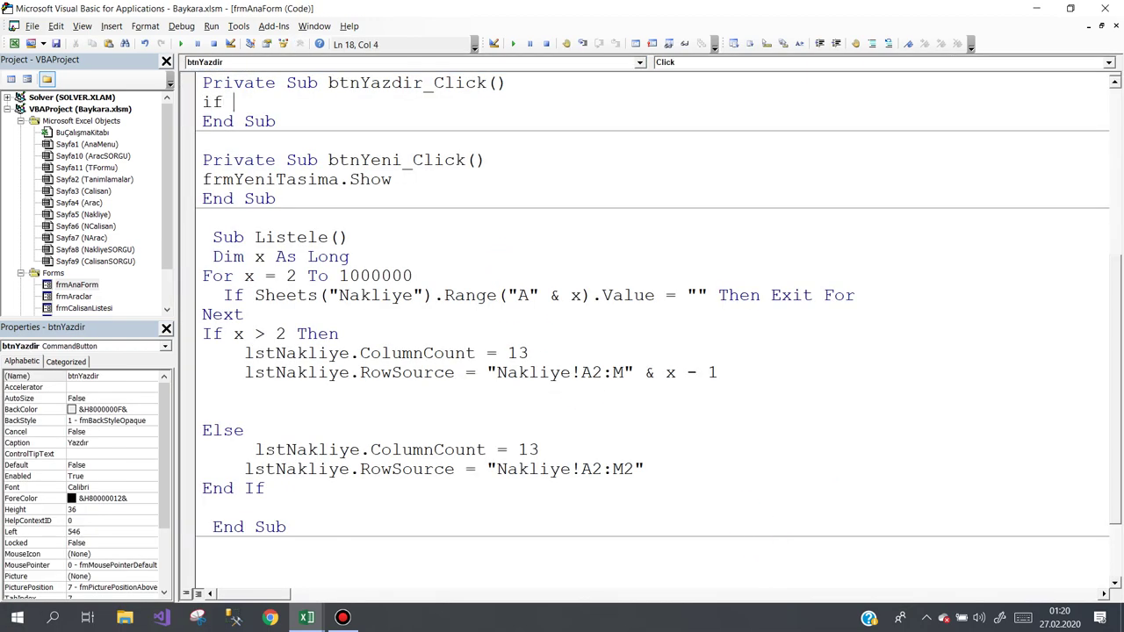
text(lstn)
key(ctrl+space)
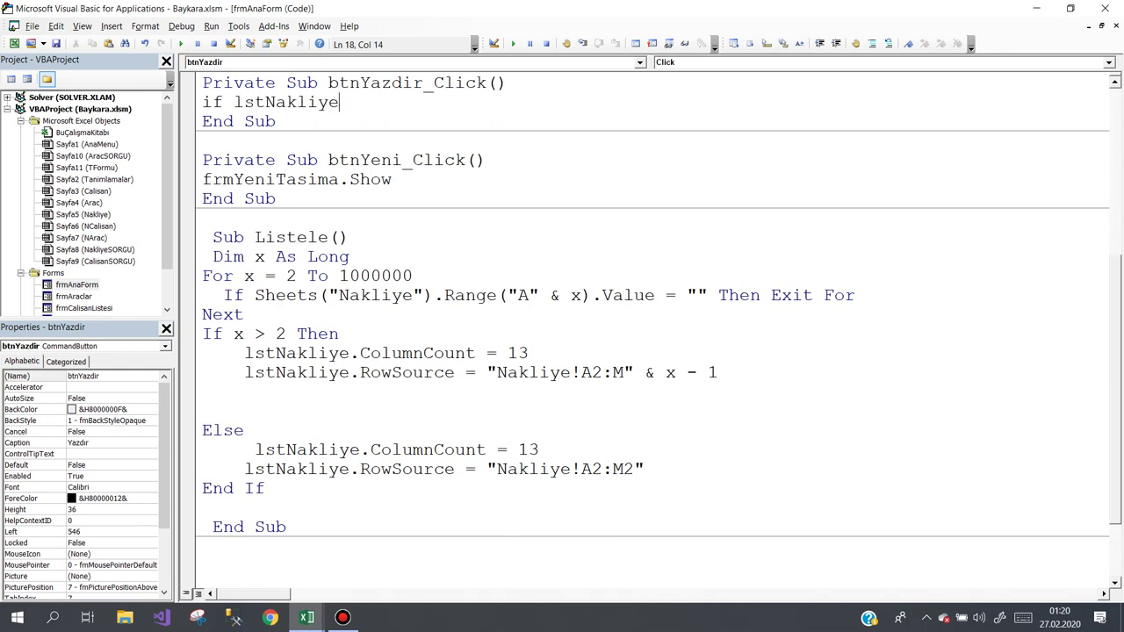
text(.l)
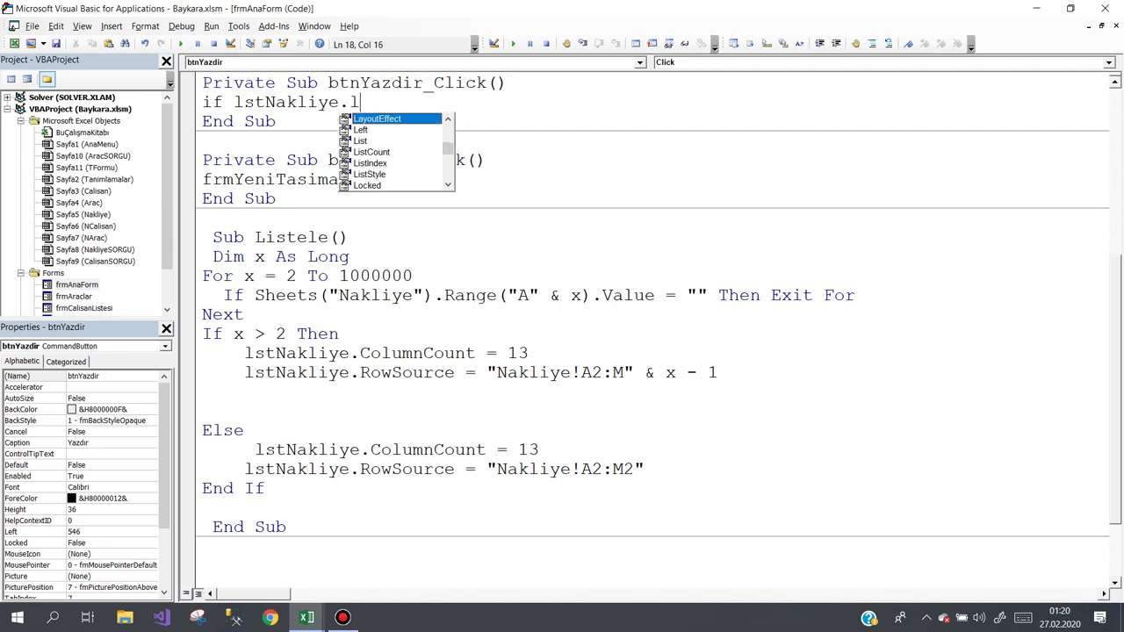
text(i)
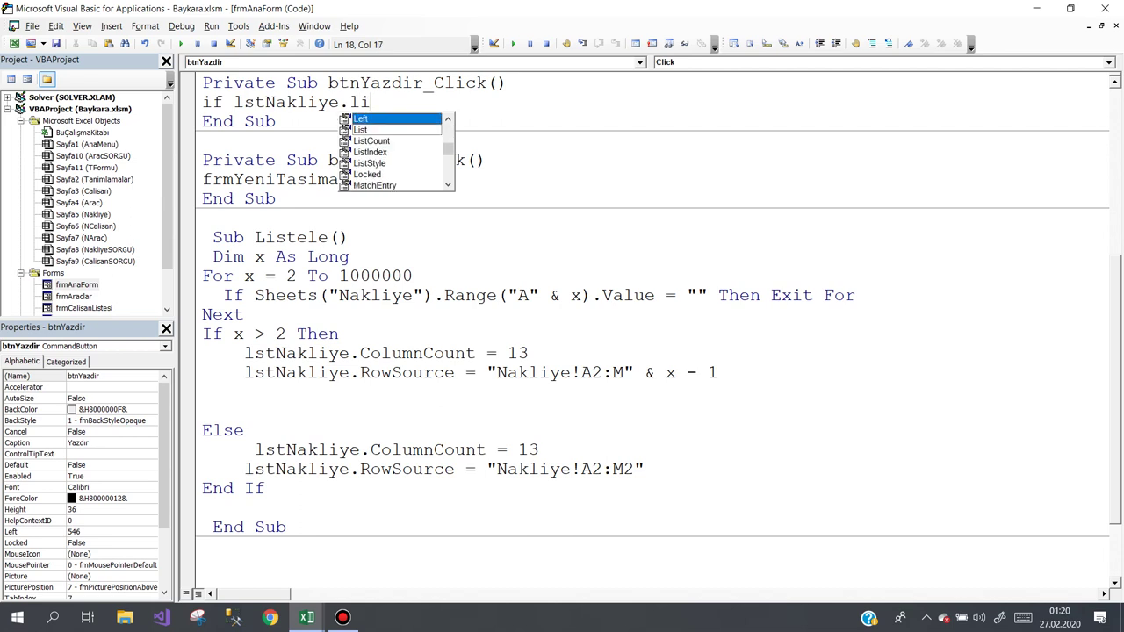
key(Down)
key(Down)
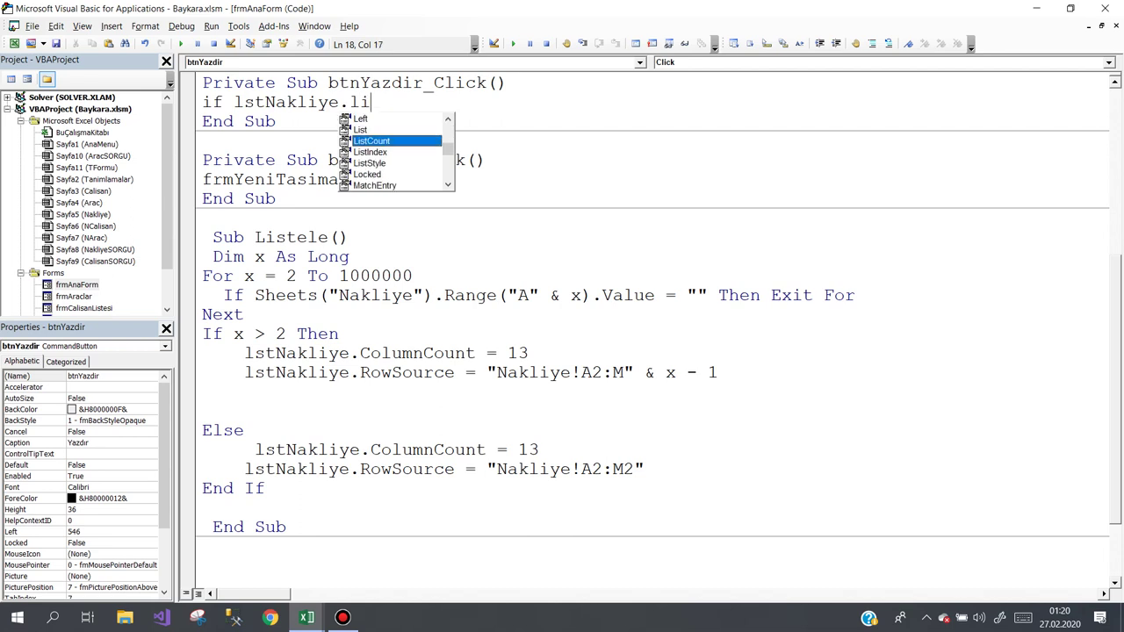
text(<0 a)
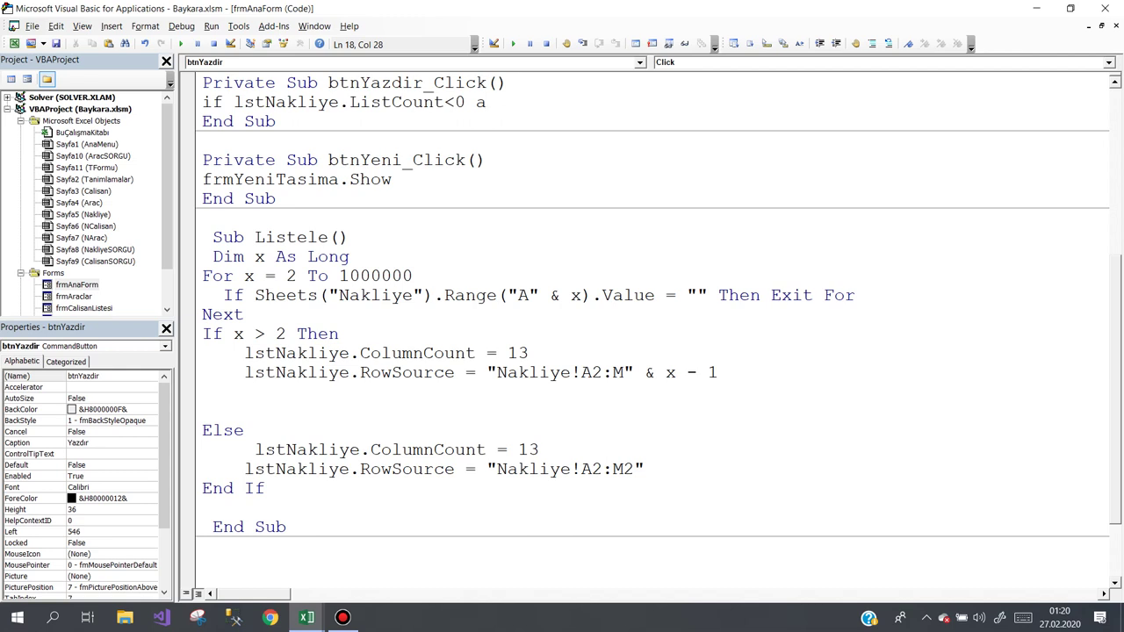
key(BackSpace)
Finish the guard with Or lstNakliye.ListIndex < 0 Then Exit Sub.
text(lstn)
key(ctrl+space)
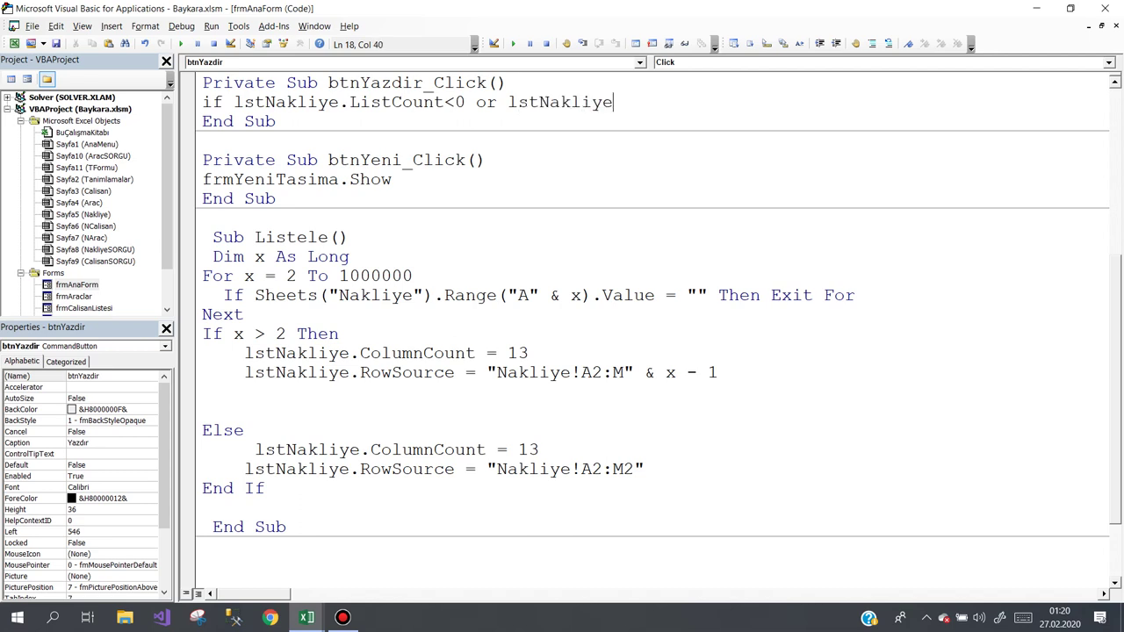
text(.li)
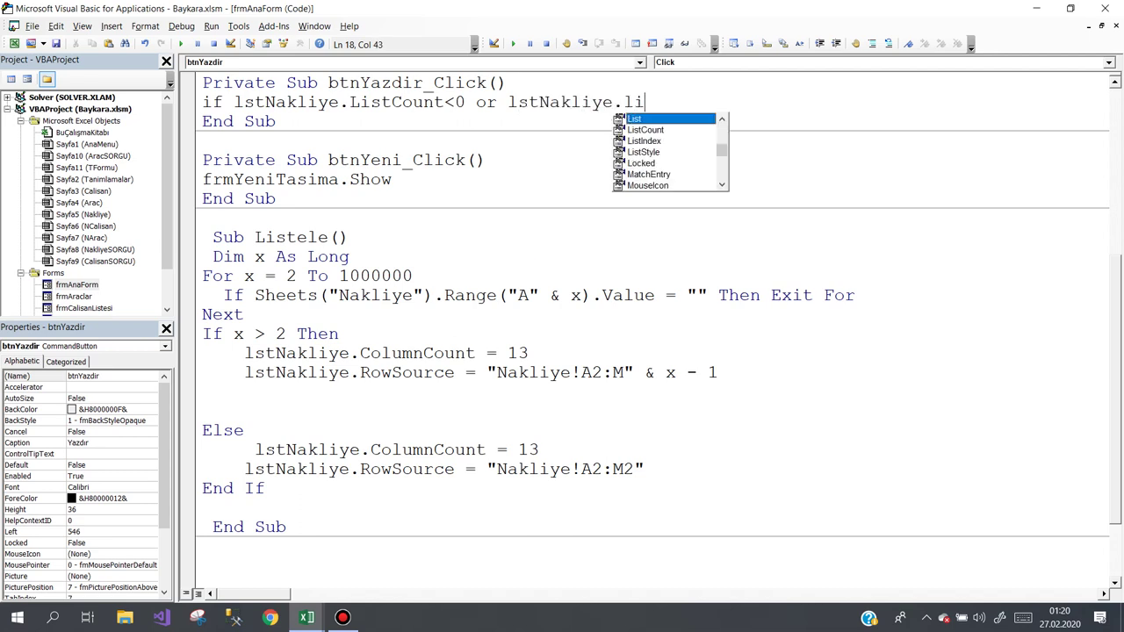
key(Down)
key(Down)
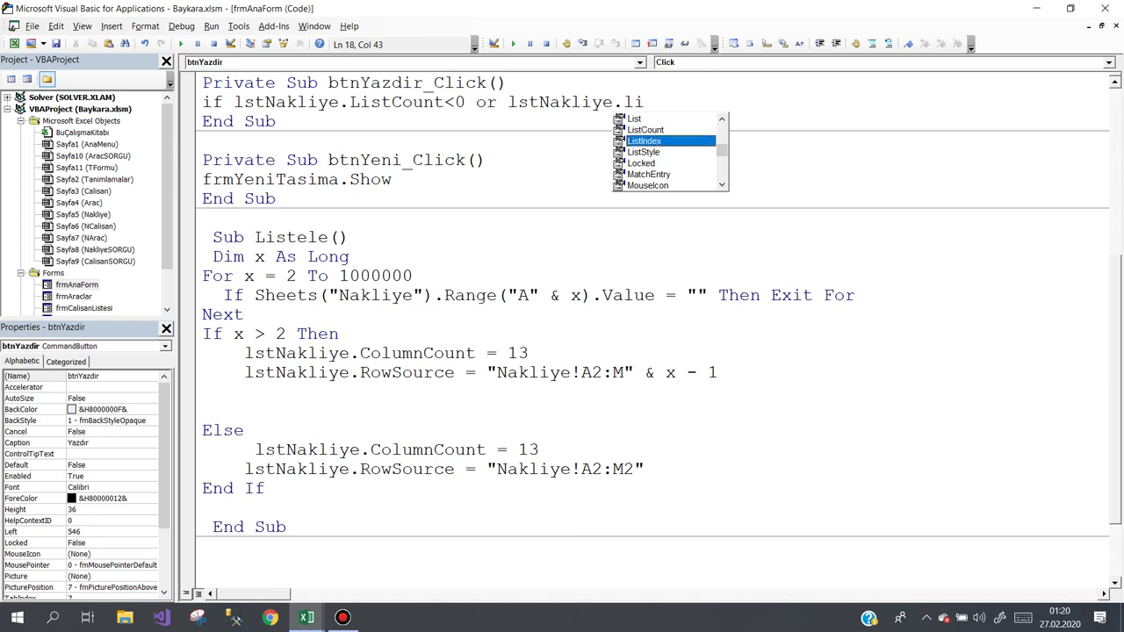
text(<0)
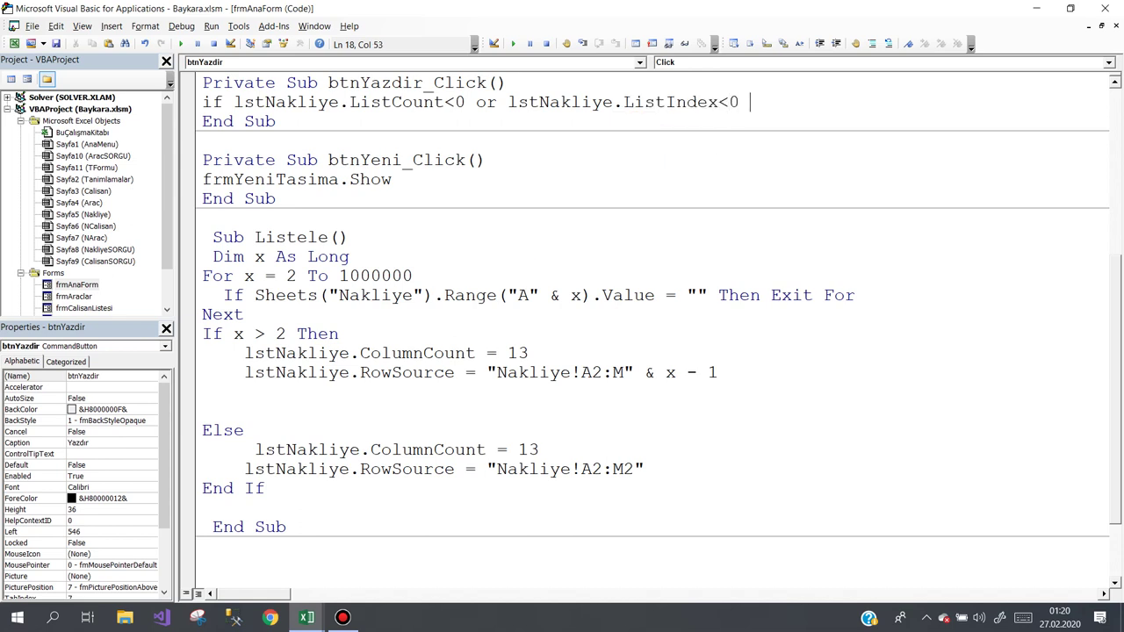
text( then e)
text(xit )
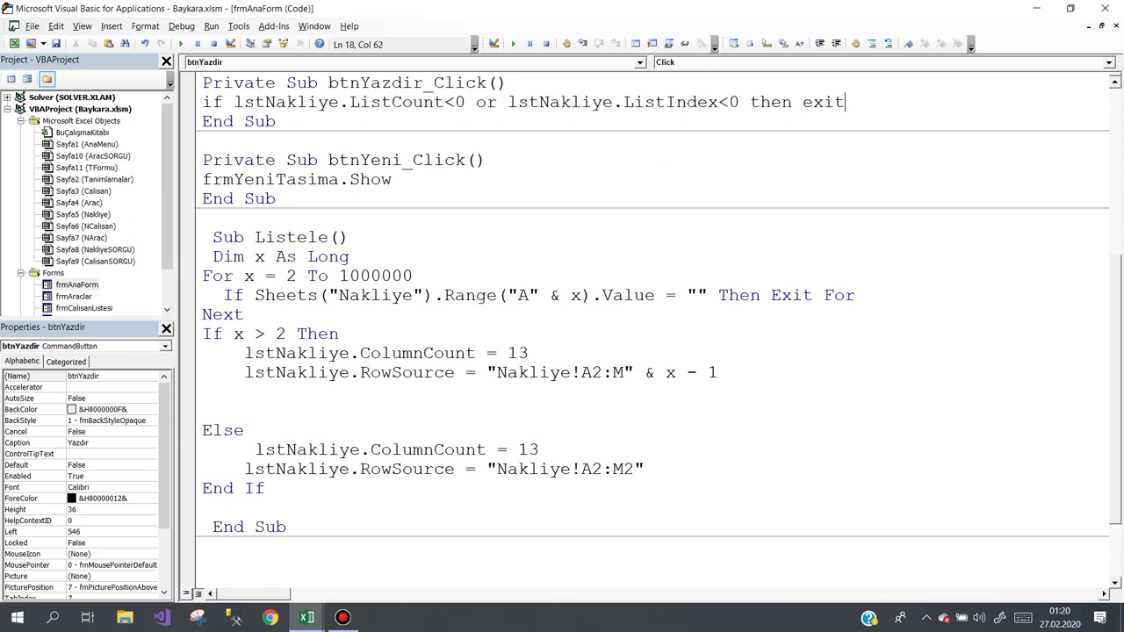
text(sub)
click(297, 372)
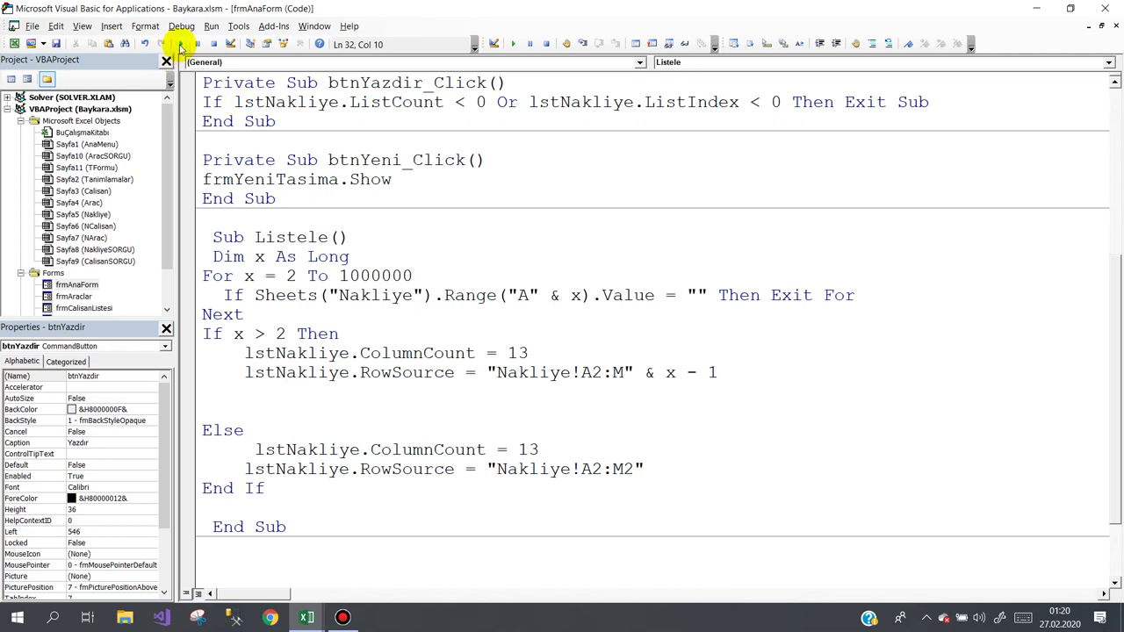
Run the form and test Yazdır with no transport, then with TSM0001 selected, and close it.
click(180, 43)
click(702, 533)
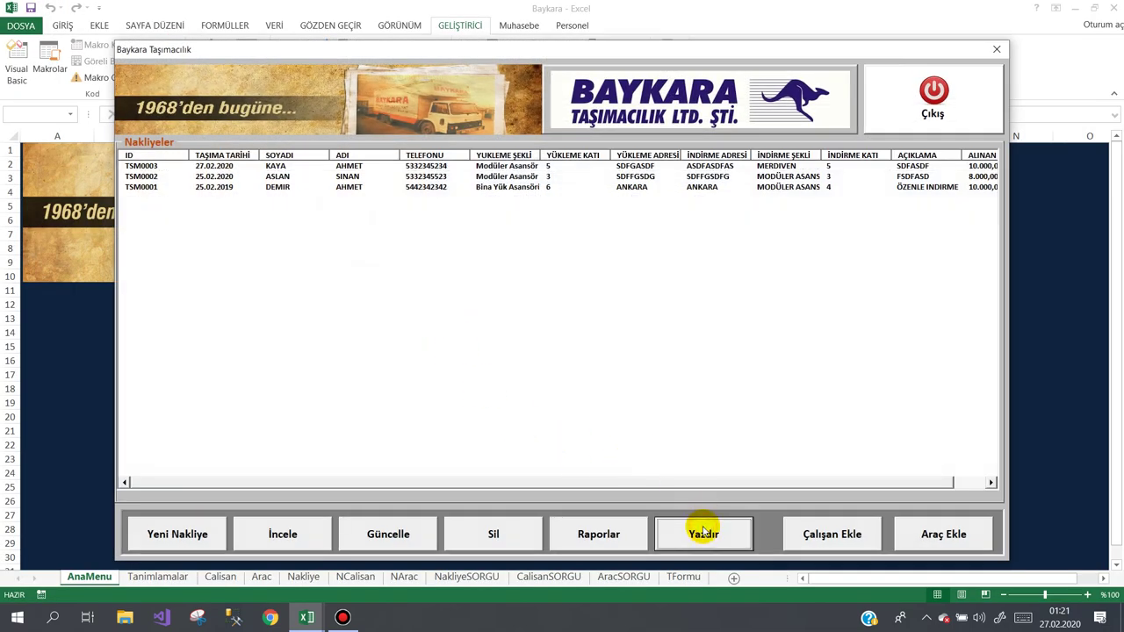
click(578, 187)
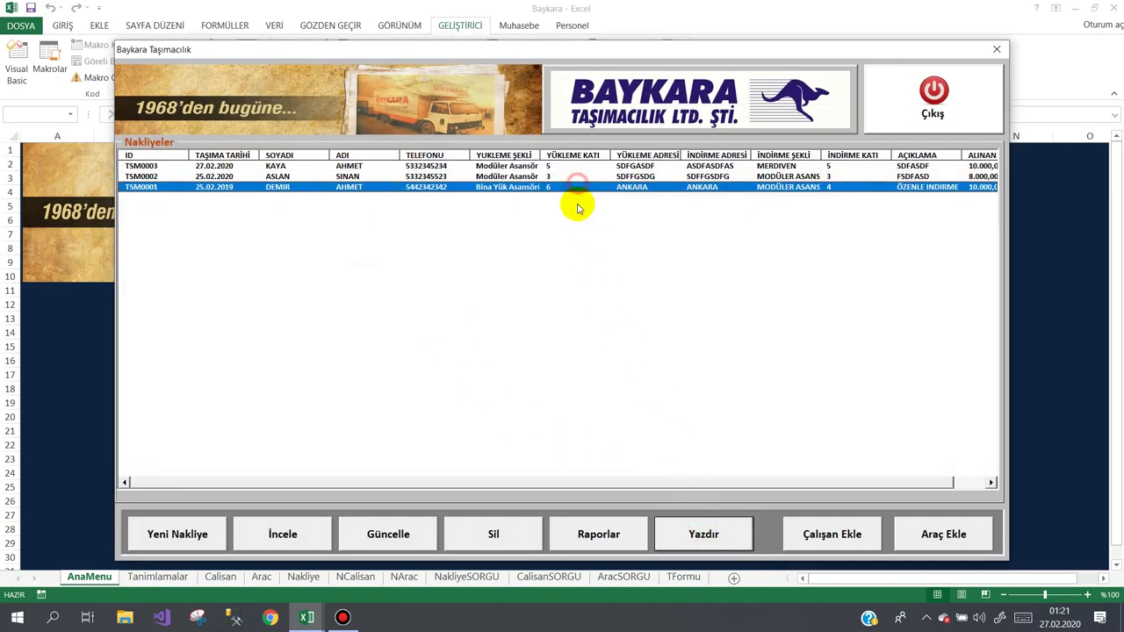
click(700, 525)
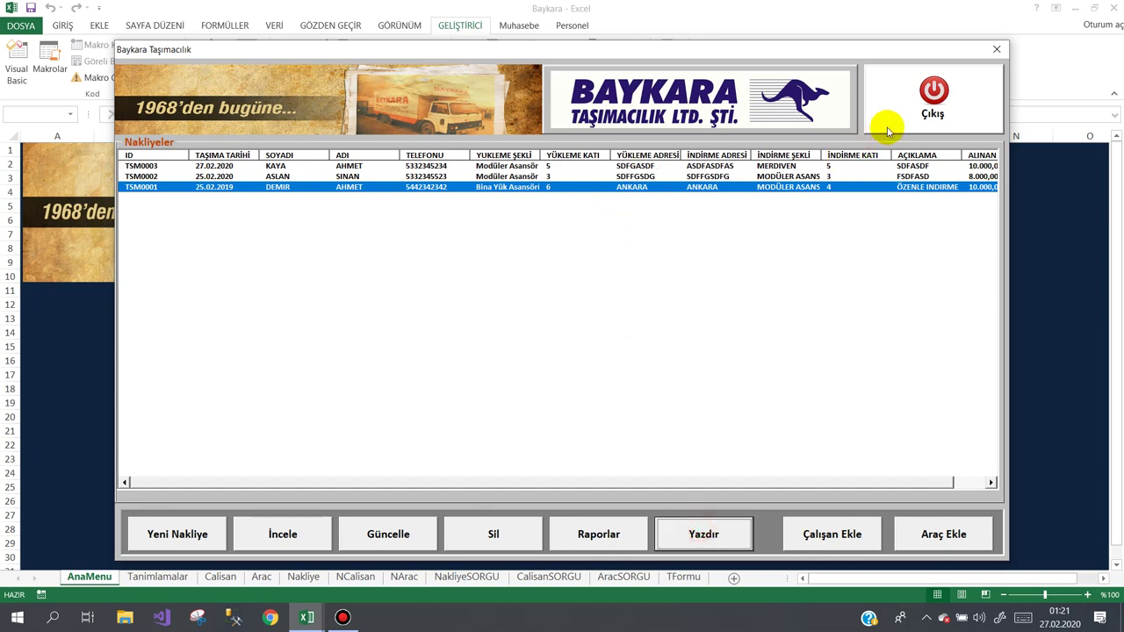
click(933, 114)
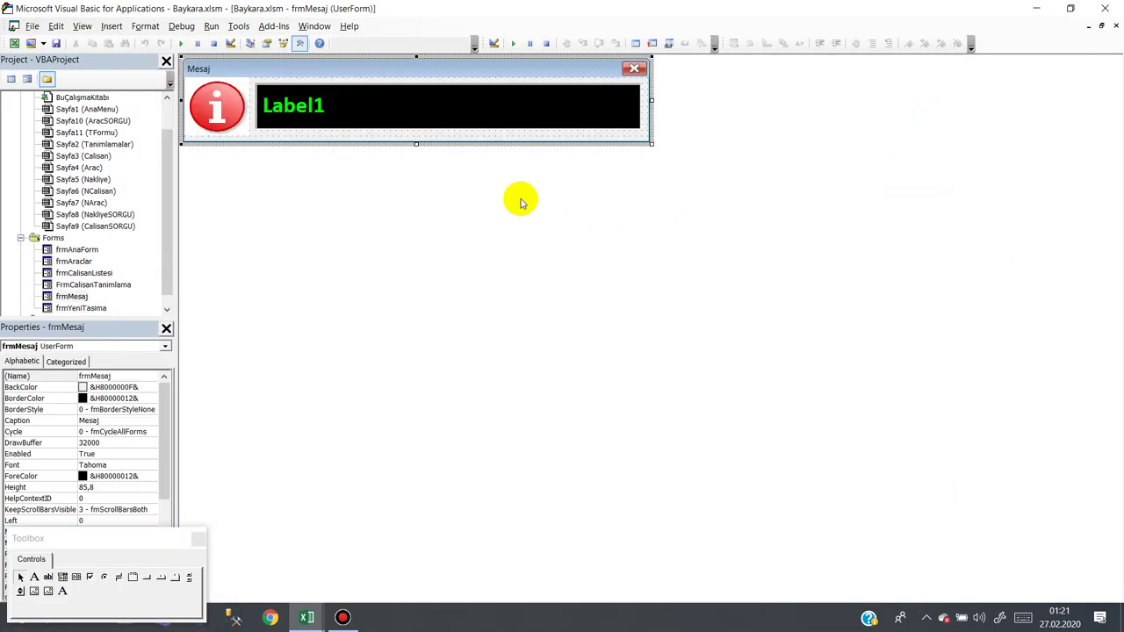
Reopen frmAnaForm, run it again, and select transport TSM0002.
double_click(77, 250)
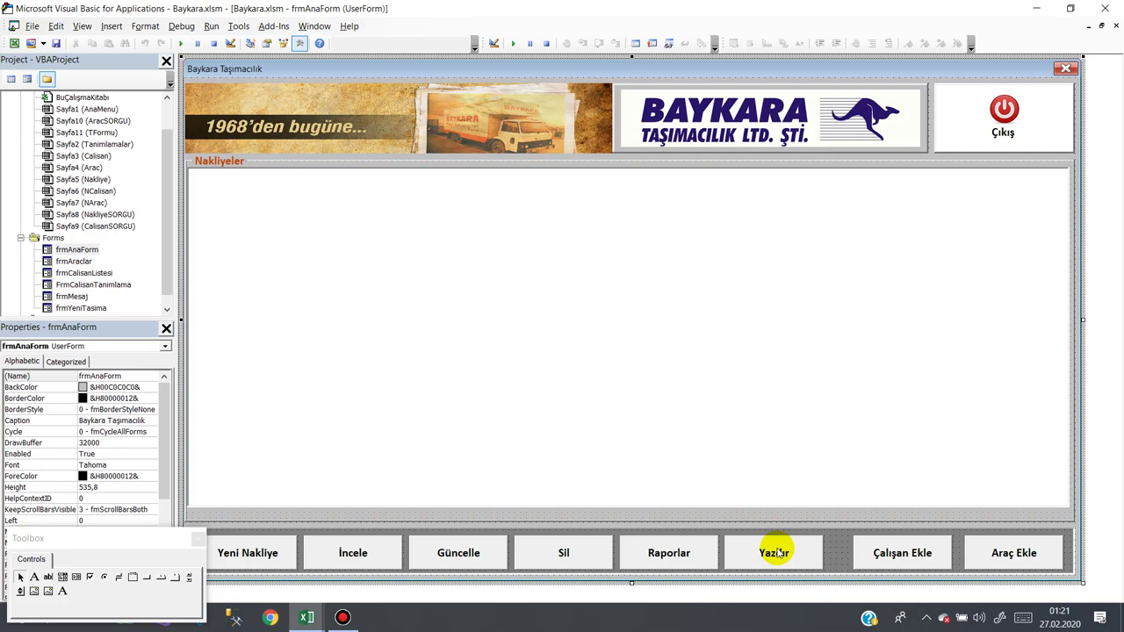
click(180, 43)
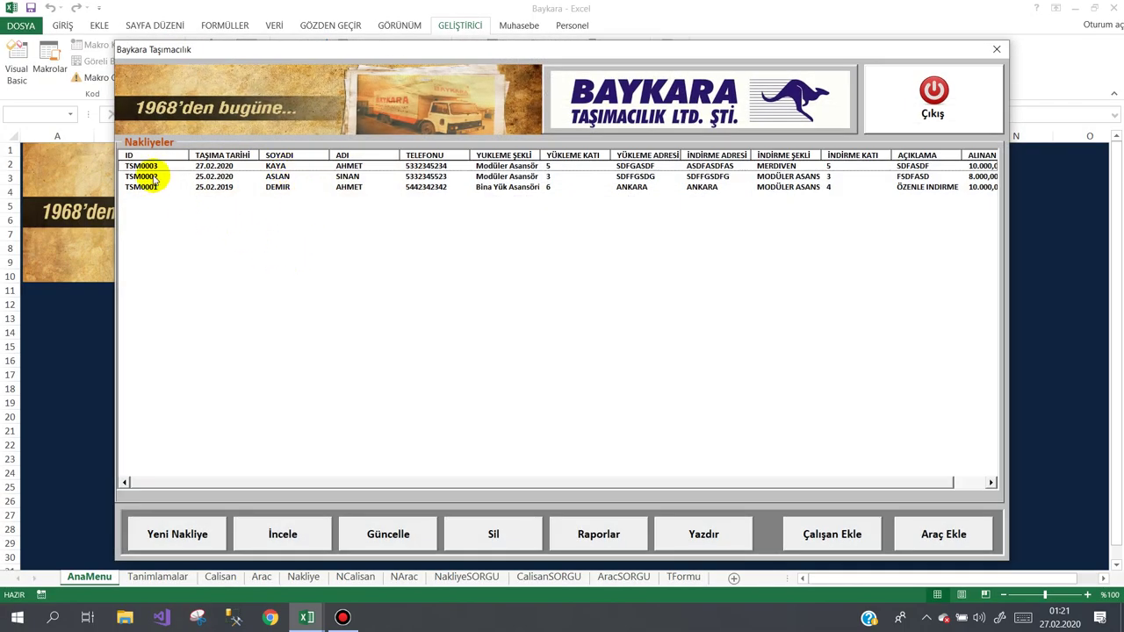
click(217, 176)
mouse_move(307, 615)
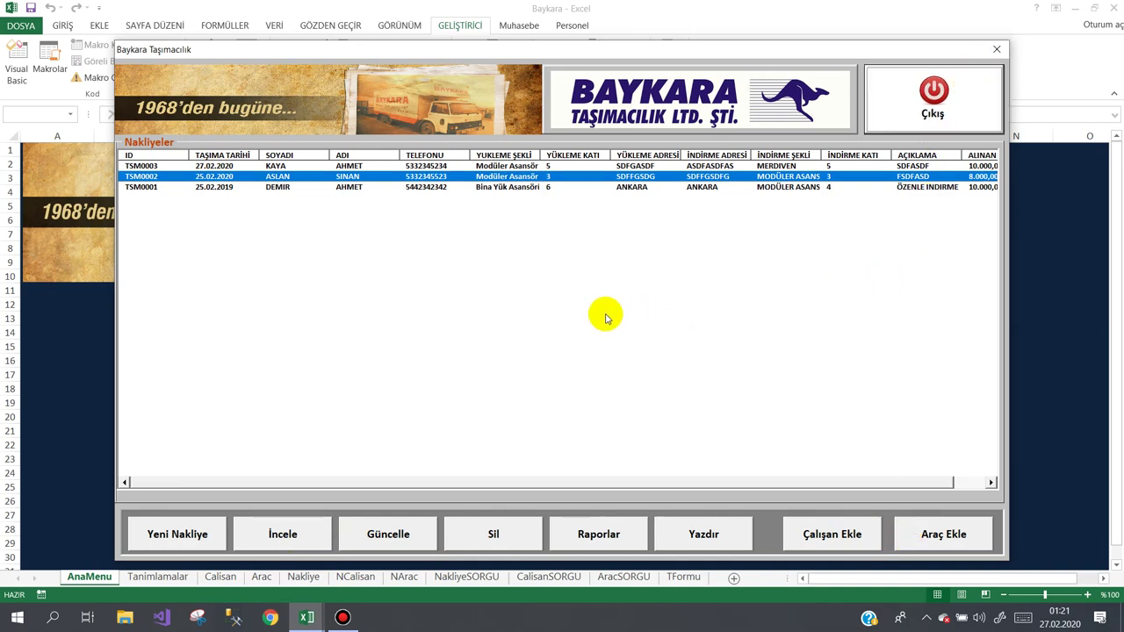
Capture the Nakliyeler list area with Snipping Tool.
click(197, 618)
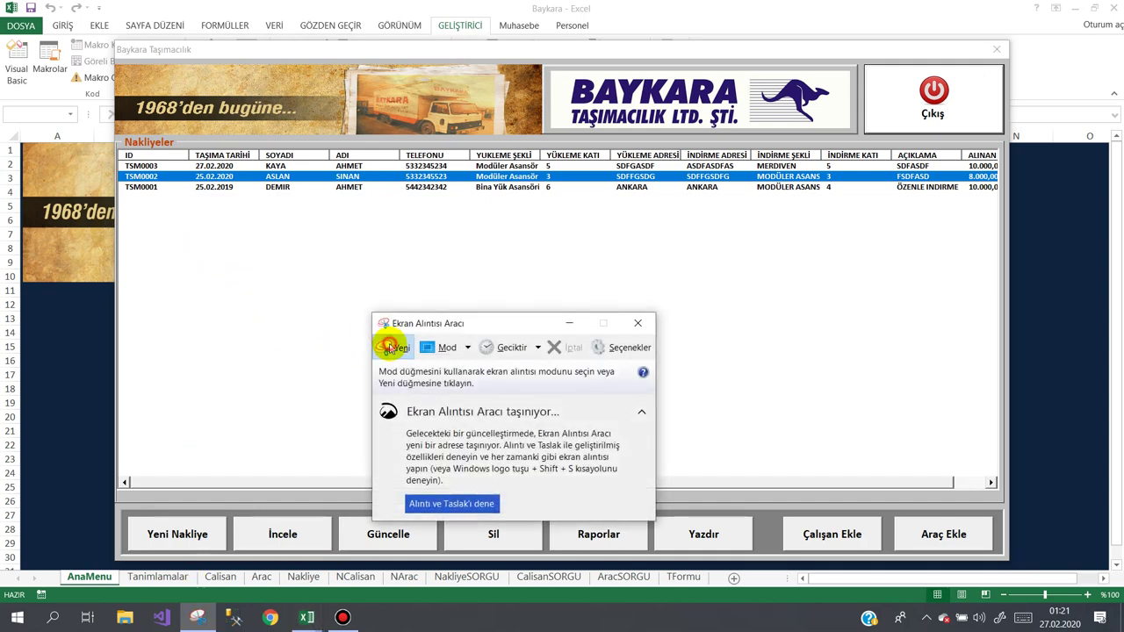
click(391, 347)
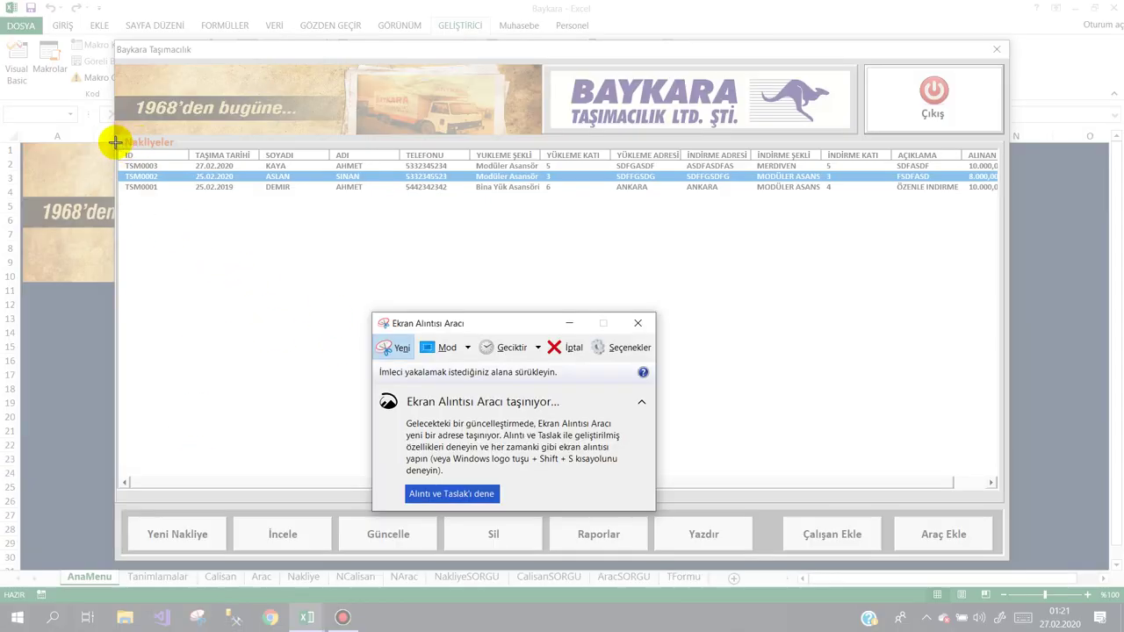
drag(115, 142, 1004, 501)
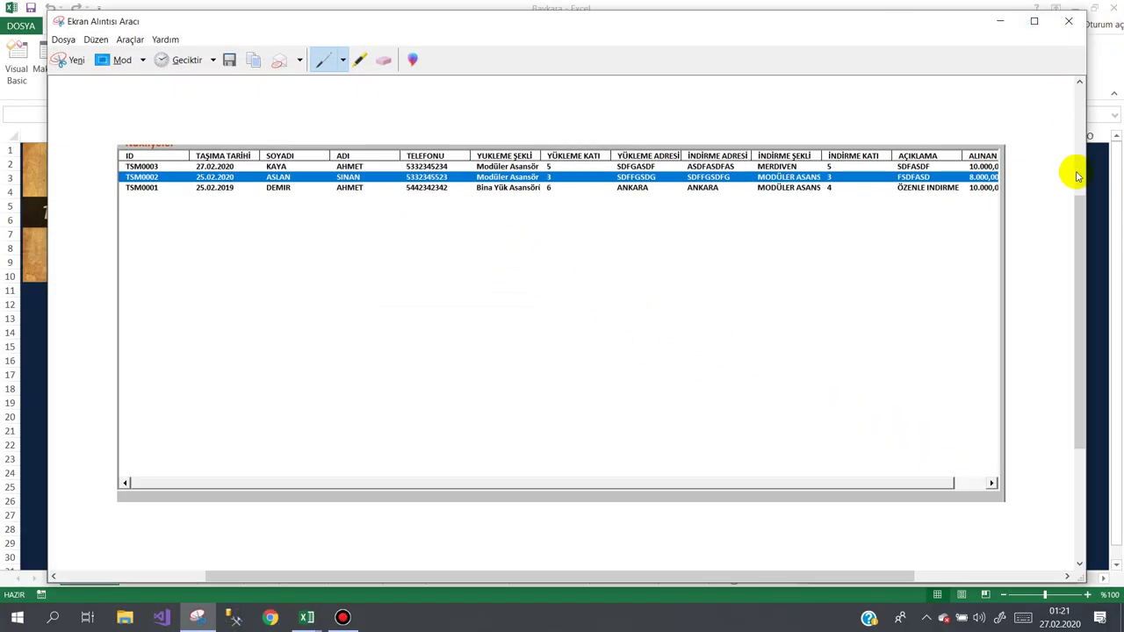
Close the Baykara form, minimize the snip window, and return to the Excel workbook.
click(1113, 343)
click(953, 118)
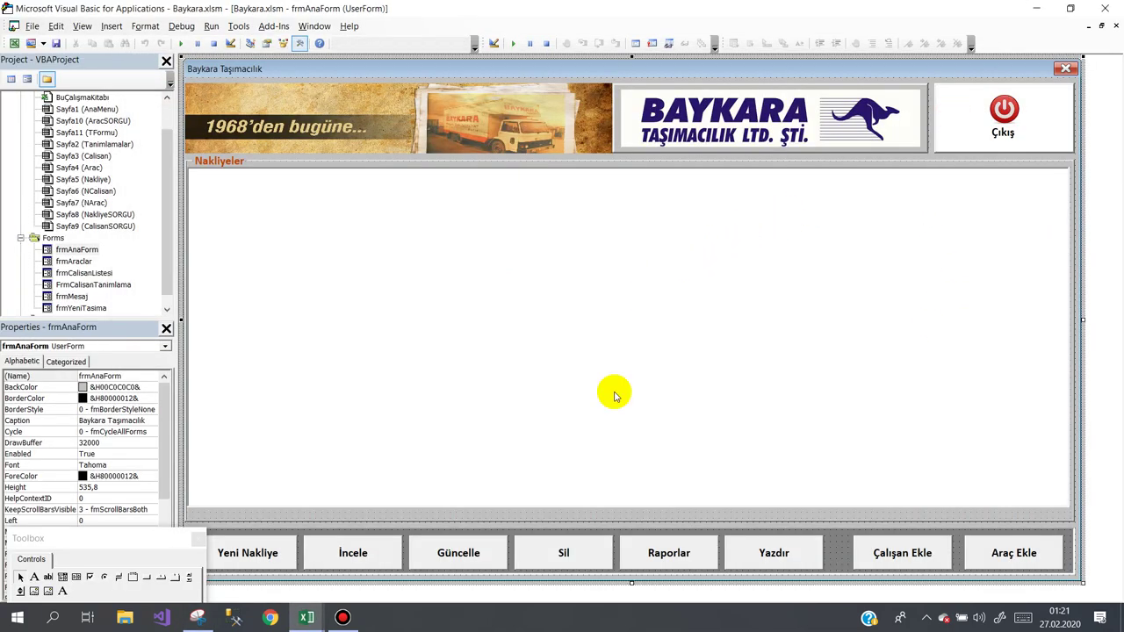
click(198, 617)
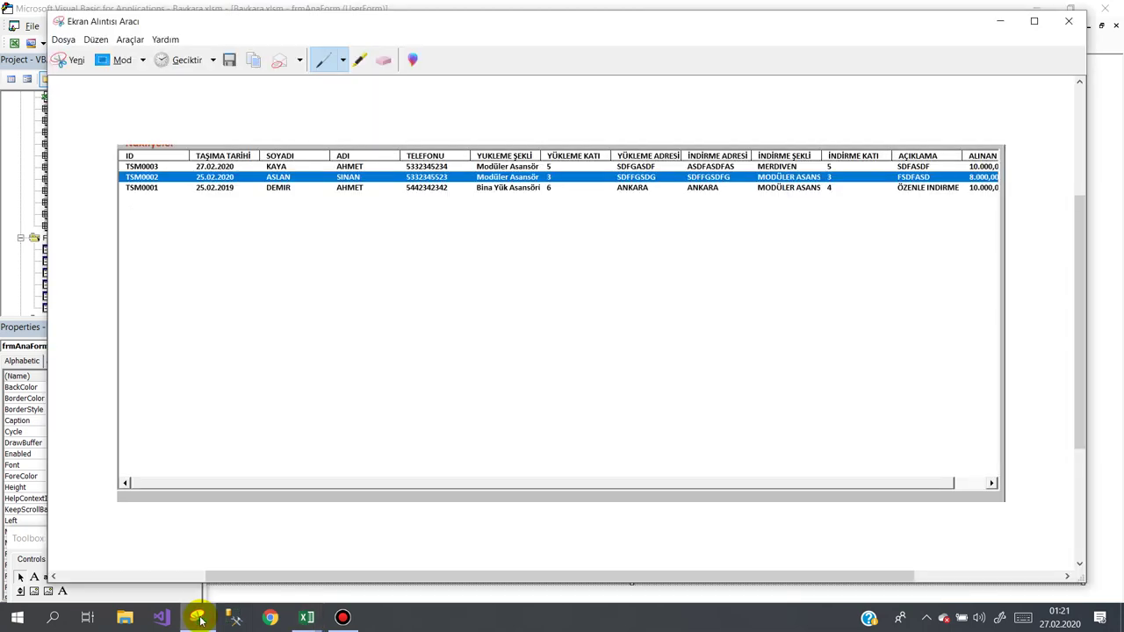
click(199, 618)
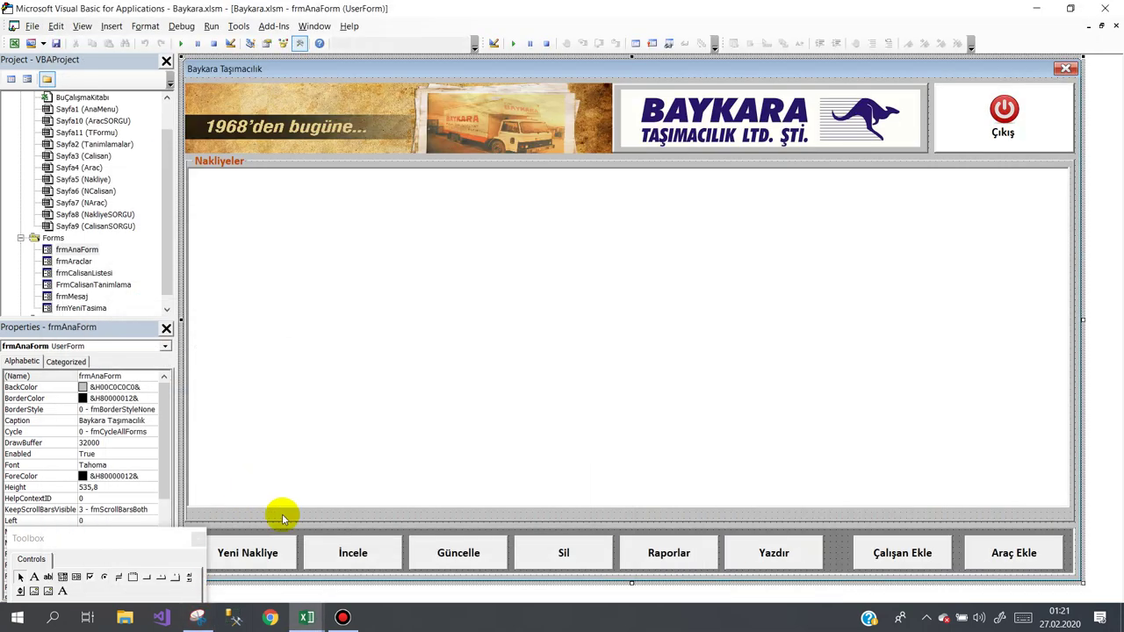
click(229, 566)
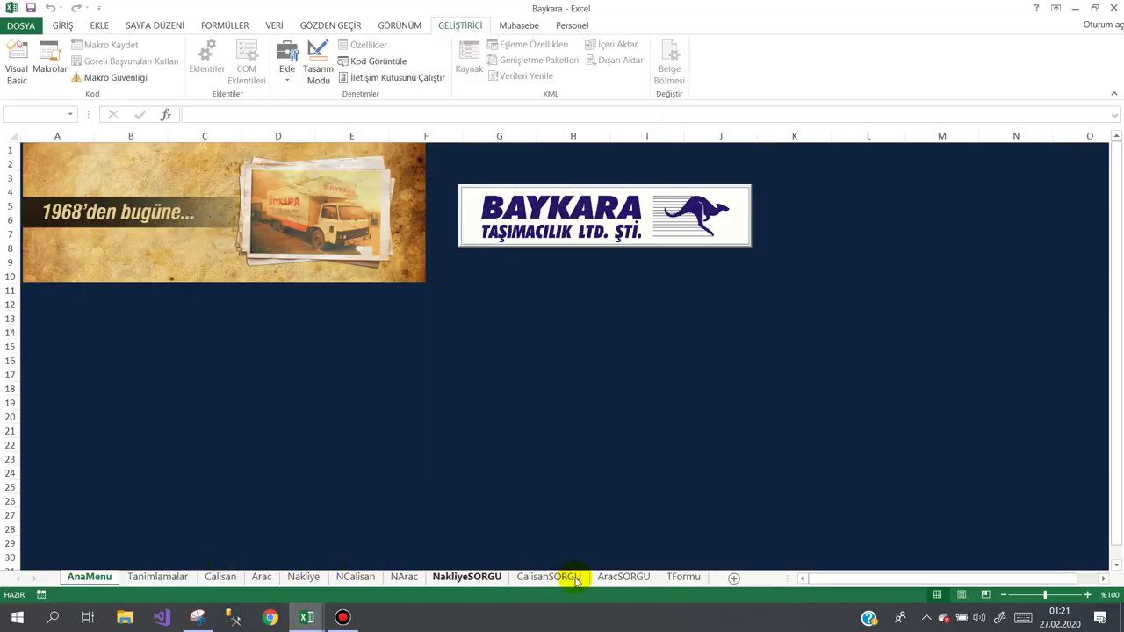
Check date cell B6 on the TFormu sheet, then reopen the btnYazdir_Click code.
click(694, 575)
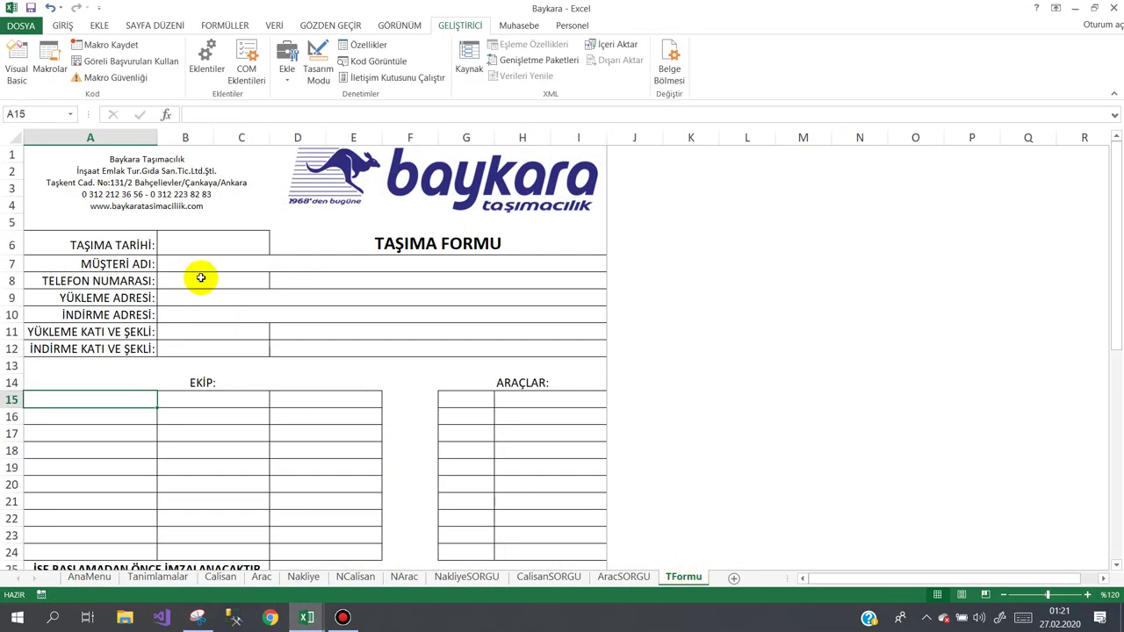
click(207, 244)
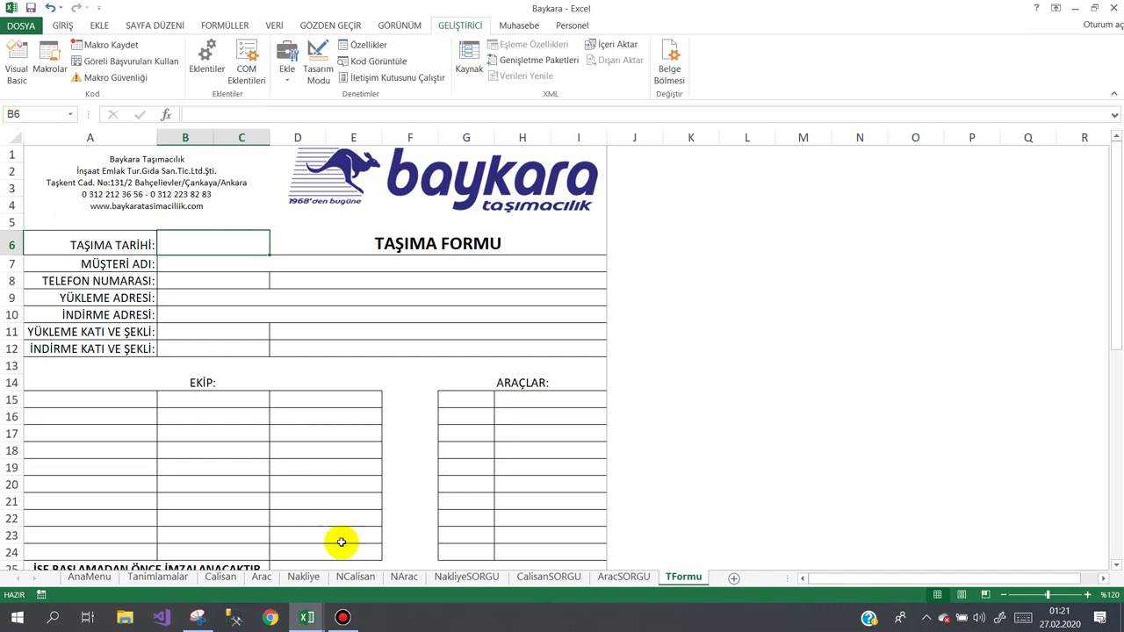
click(309, 618)
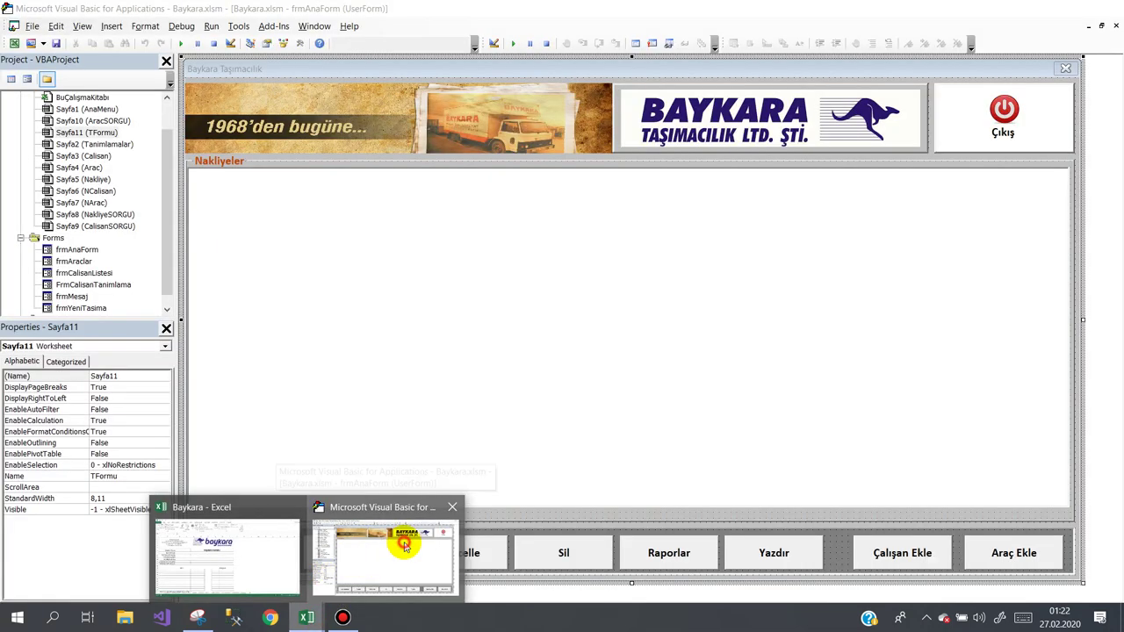
click(405, 544)
double_click(776, 552)
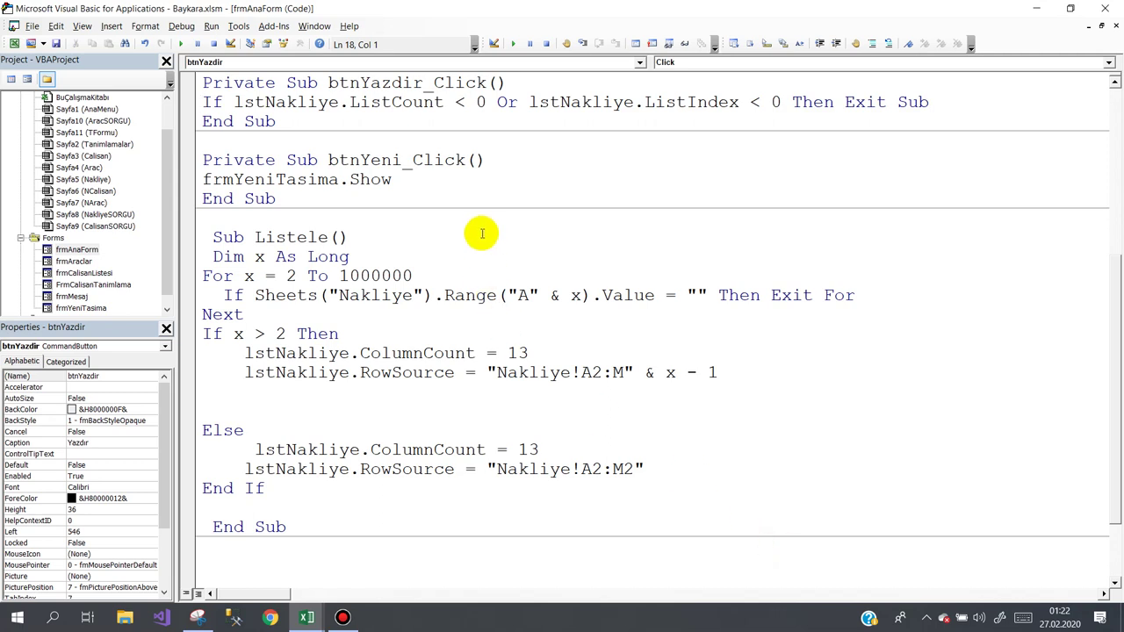
Start a new line under the guard line with Sheets("TFormu"), checking the sheet name in the workbook.
click(934, 103)
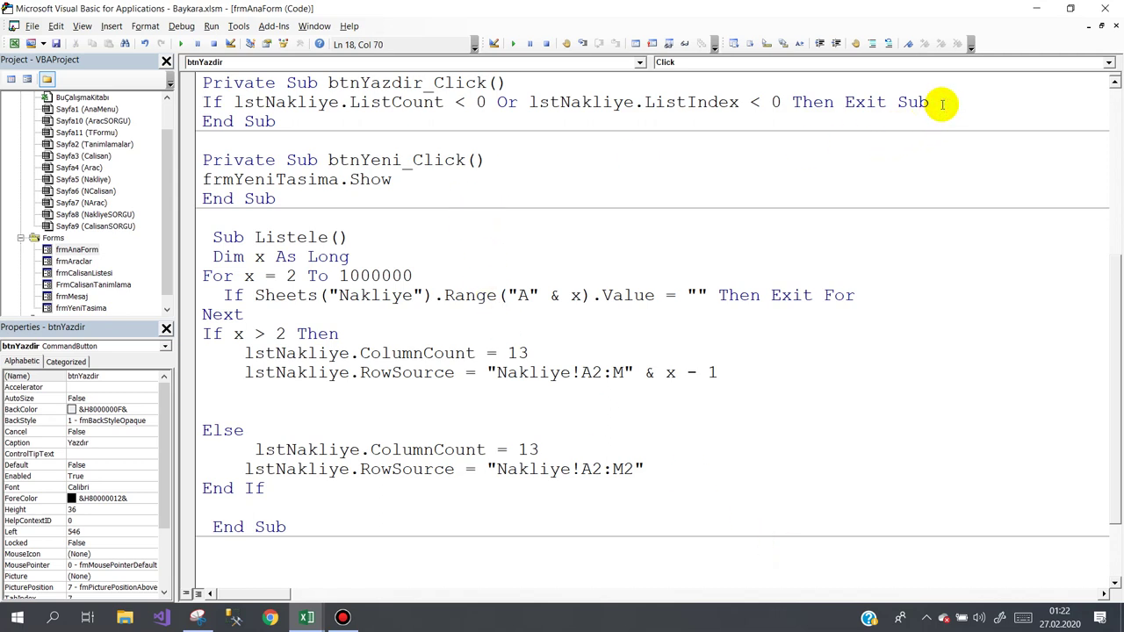
key(Return)
text(she)
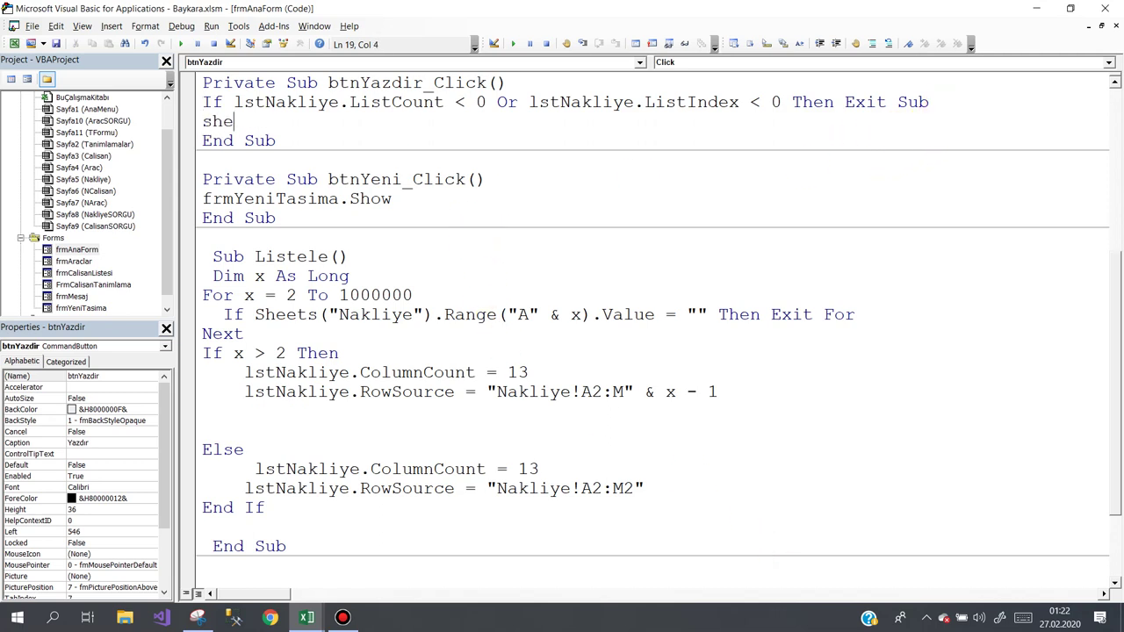
key(ctrl+space)
text(()
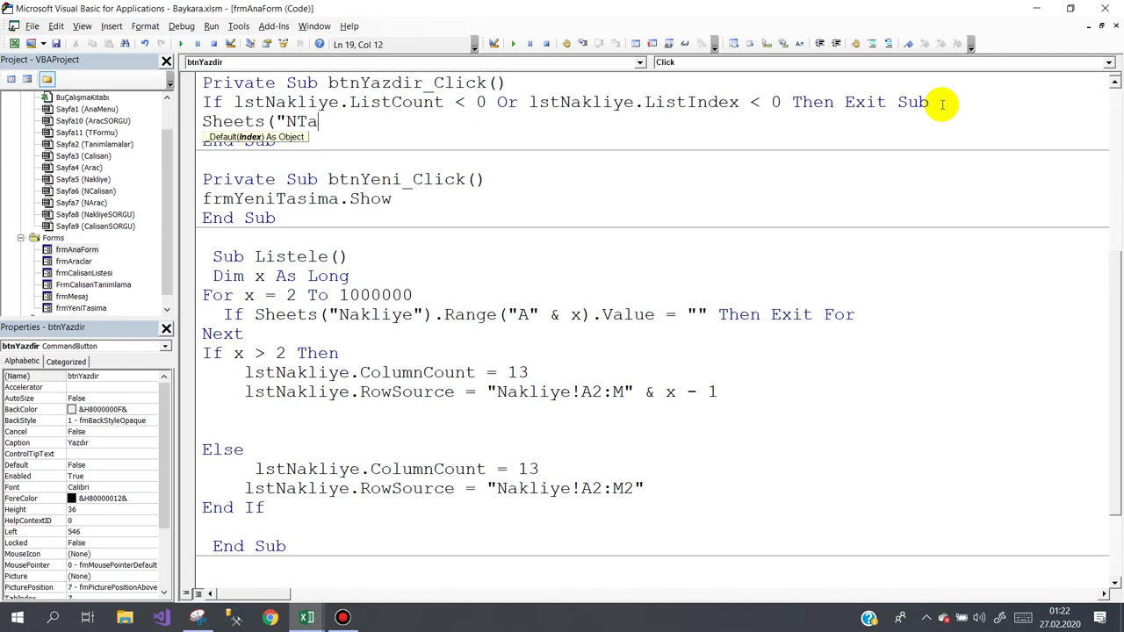
click(309, 618)
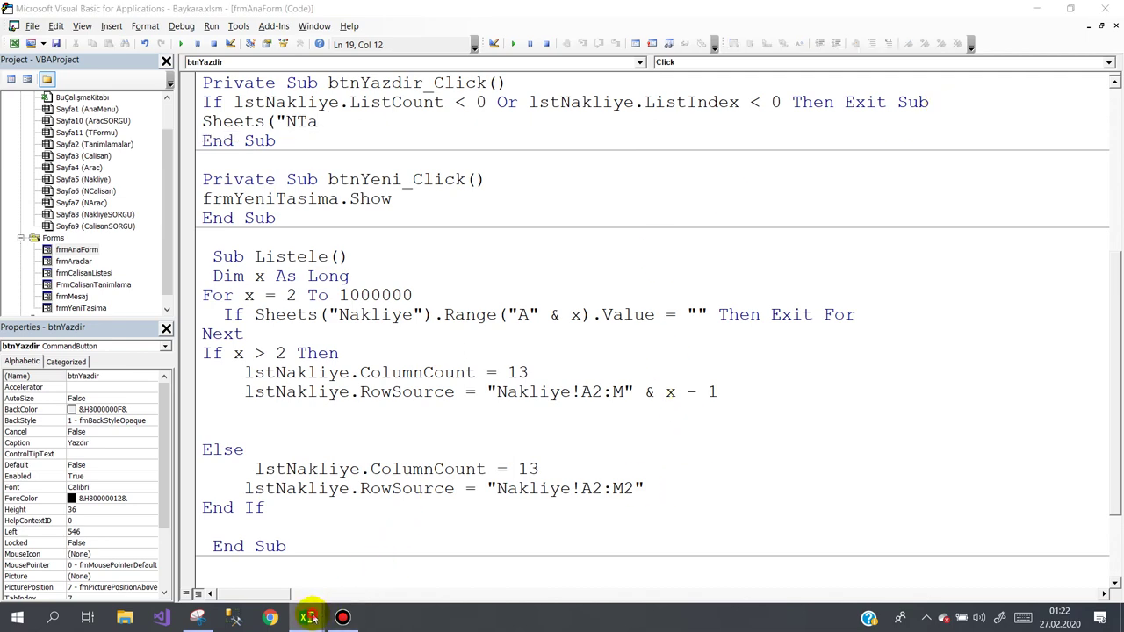
click(243, 568)
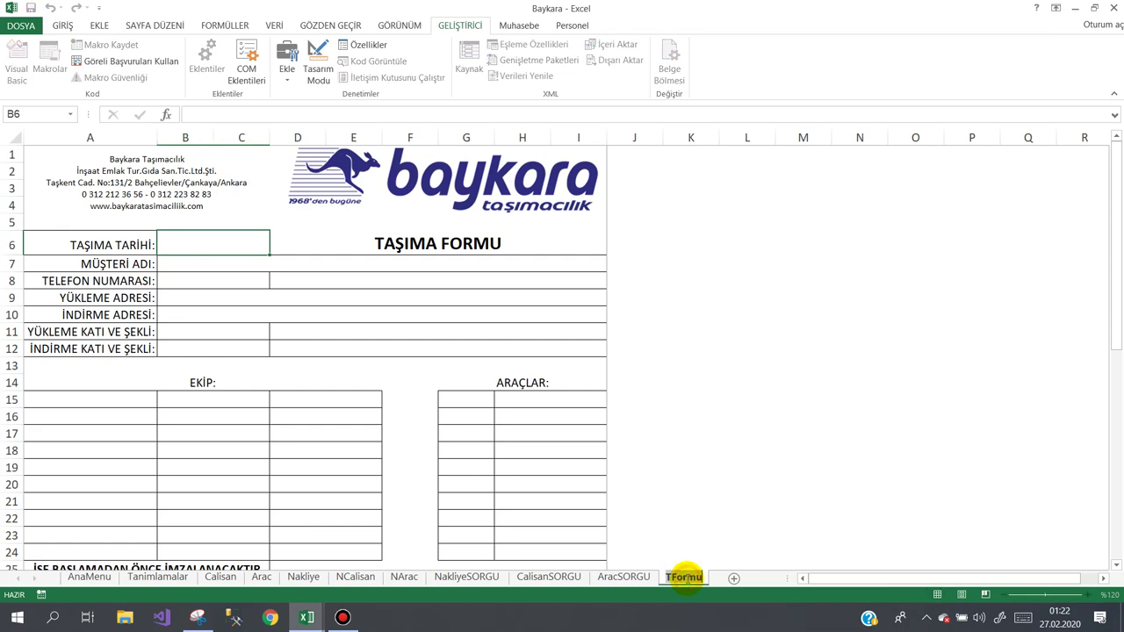
mouse_move(301, 606)
click(348, 554)
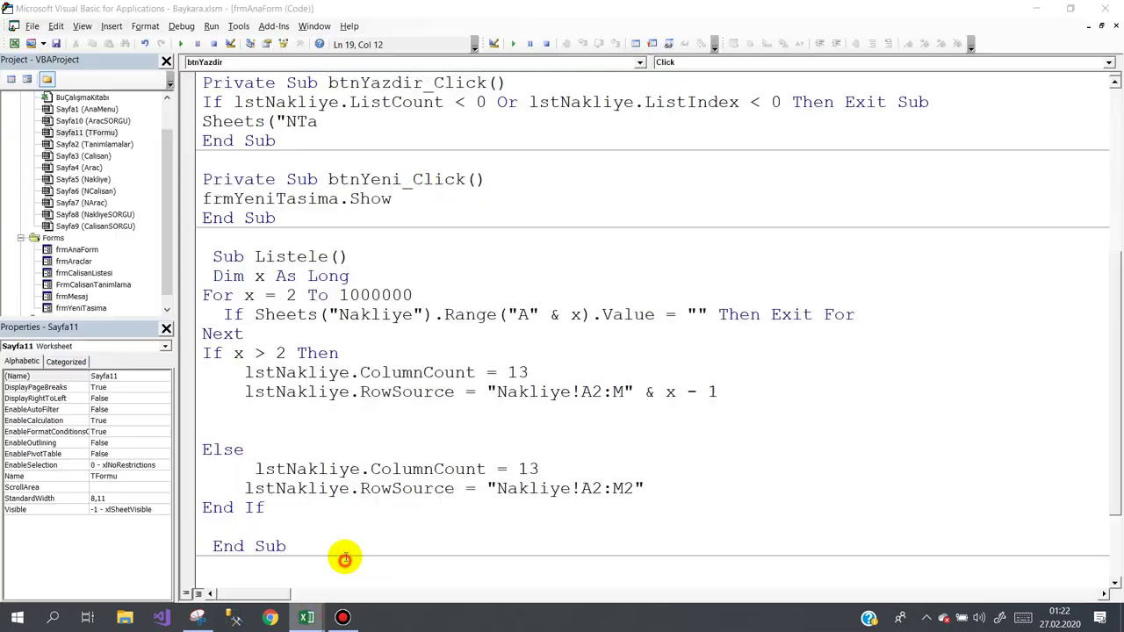
drag(319, 122, 287, 122)
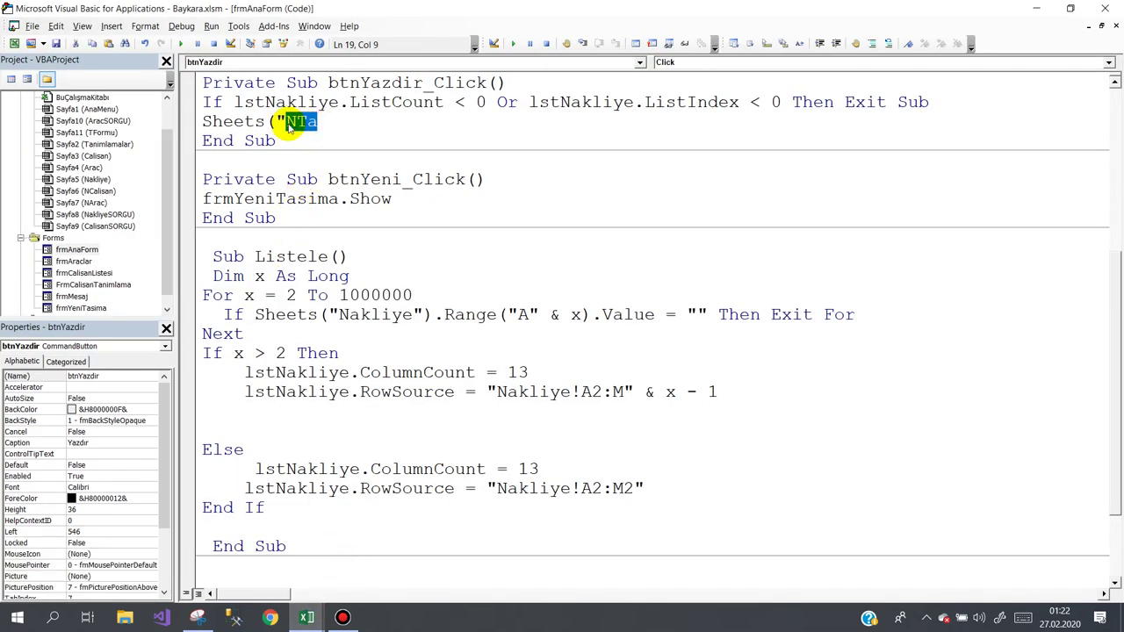
text(TFormu").range("B6").value=lstNakliye)
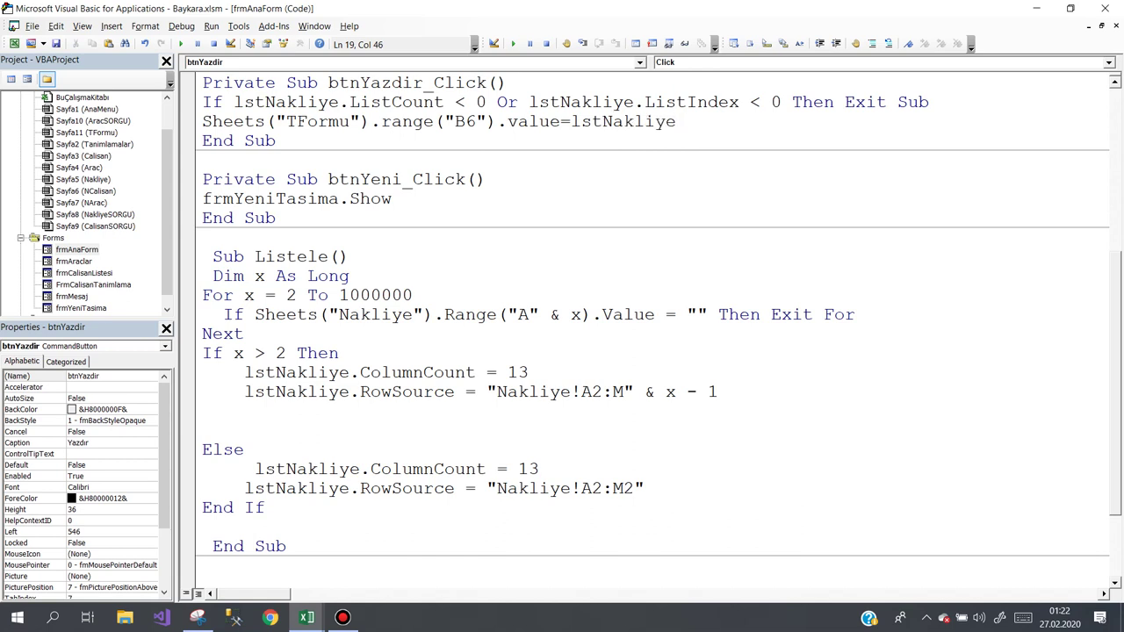
Complete it as .Range("B6").Value = lstNakliye.List(lstNakliye.ListIndex, 1).
text(.l)
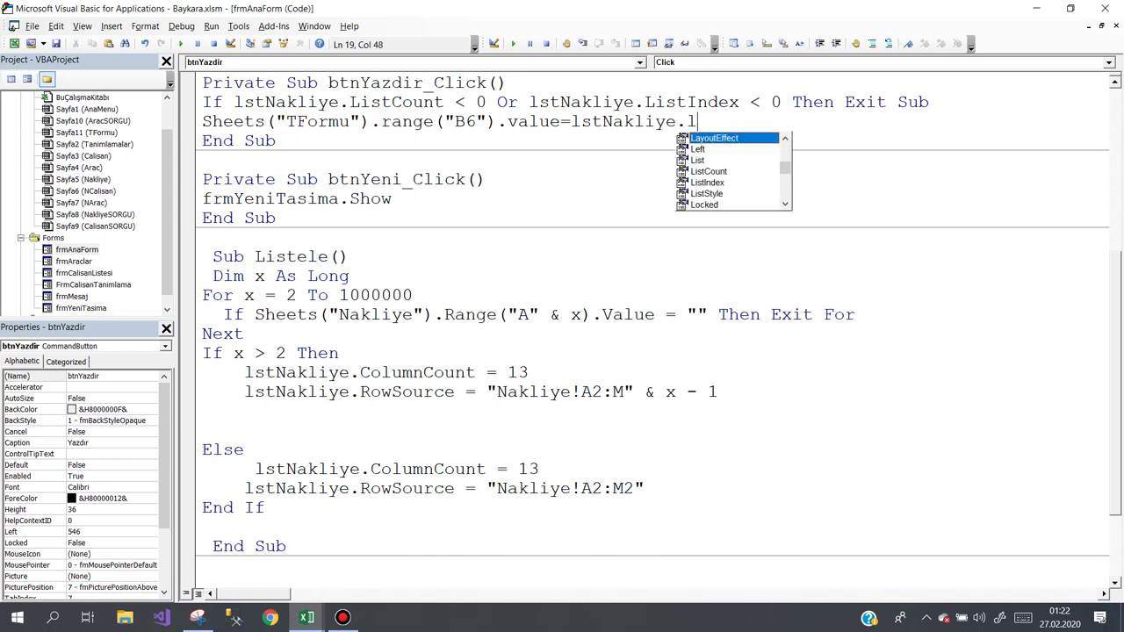
text(i)
text((lstNakliye)
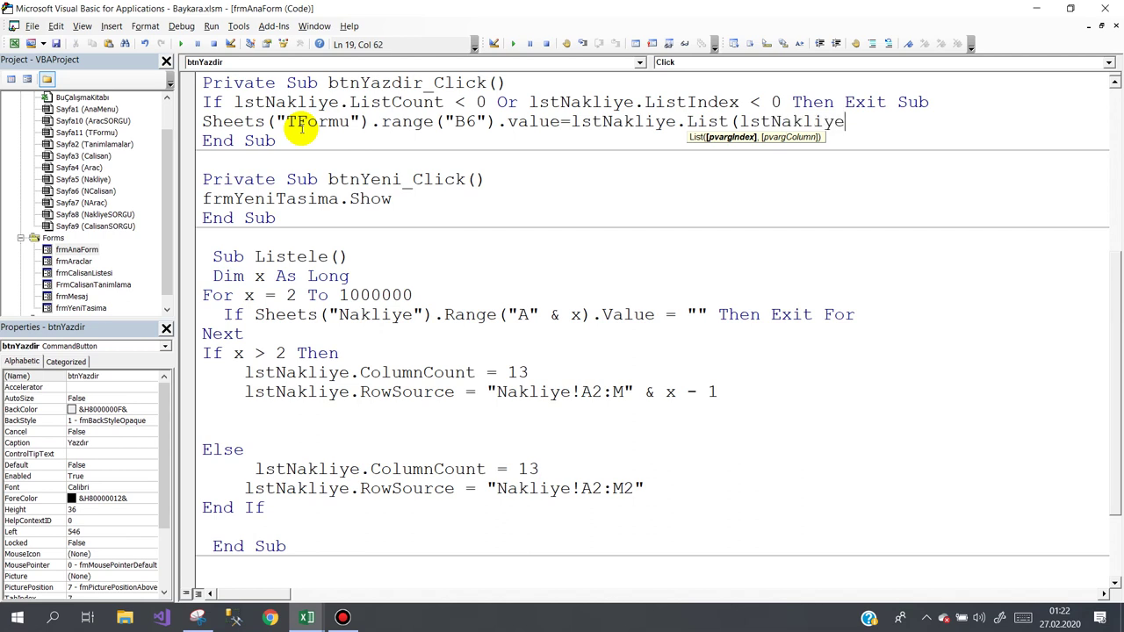
text(.li)
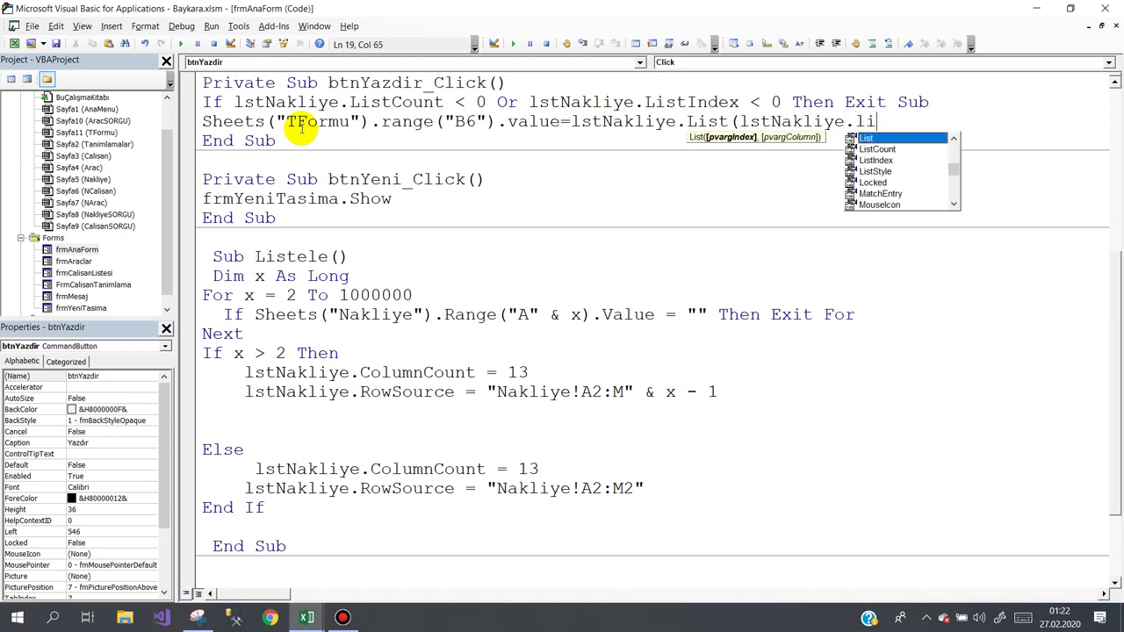
key(Down)
text(,)
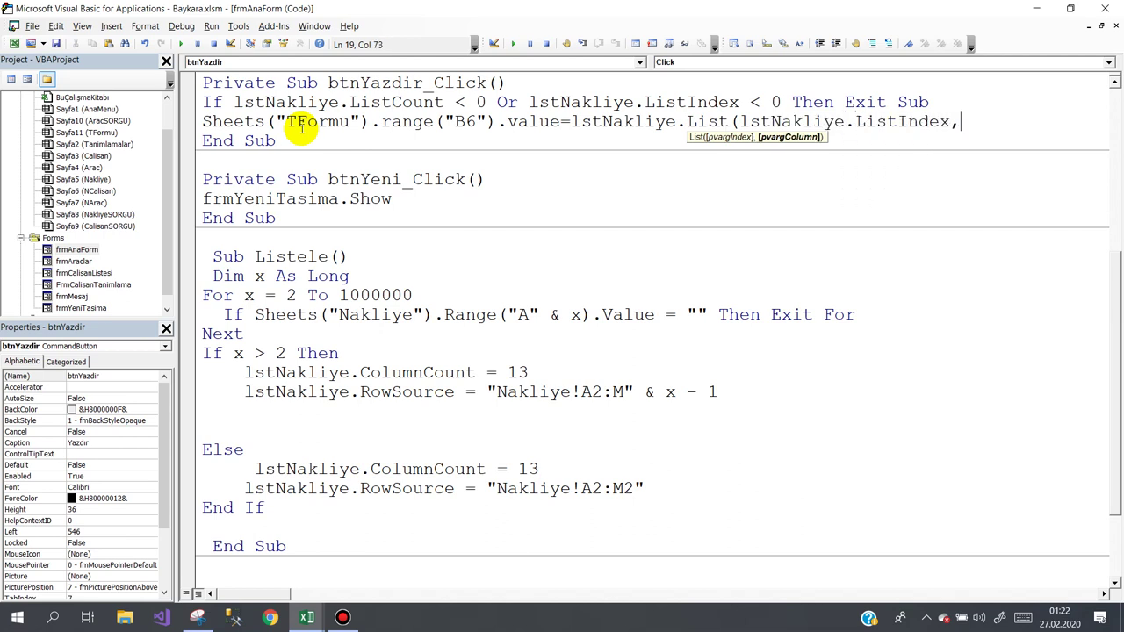
text(1))
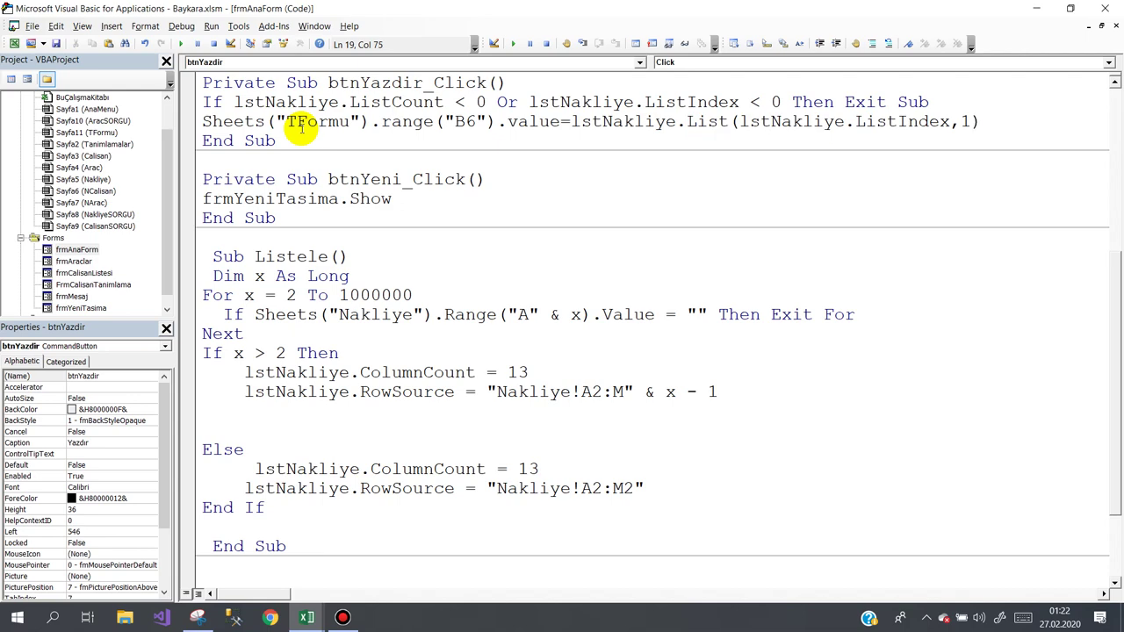
key(Return)
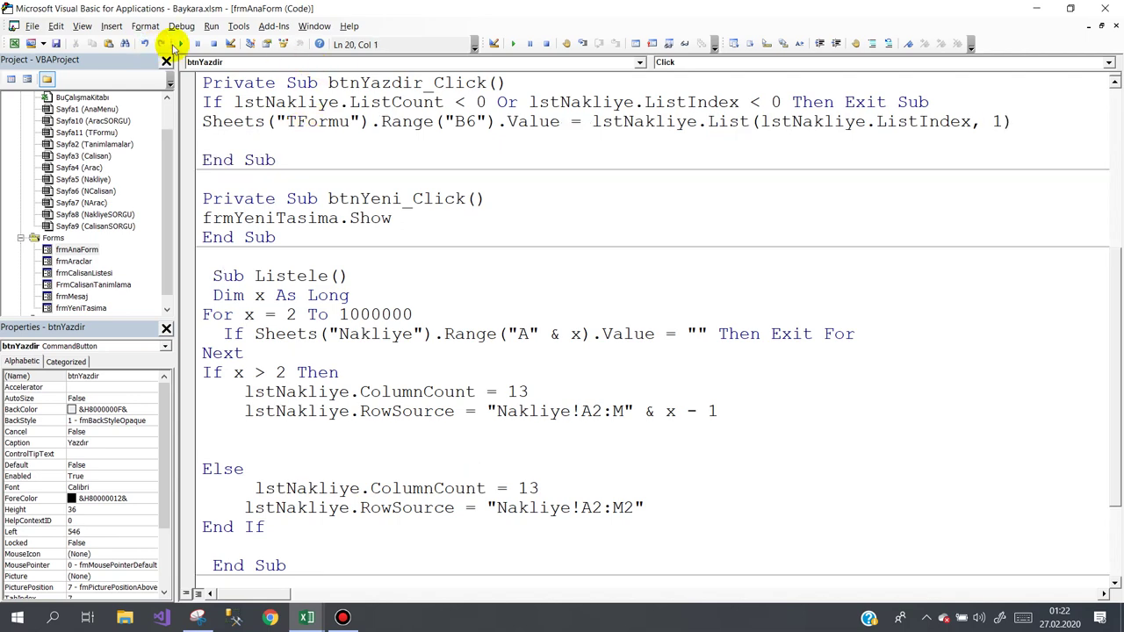
Run the form, print transport TSM0001, and confirm TFormu B6 shows 25.02.2019.
click(180, 44)
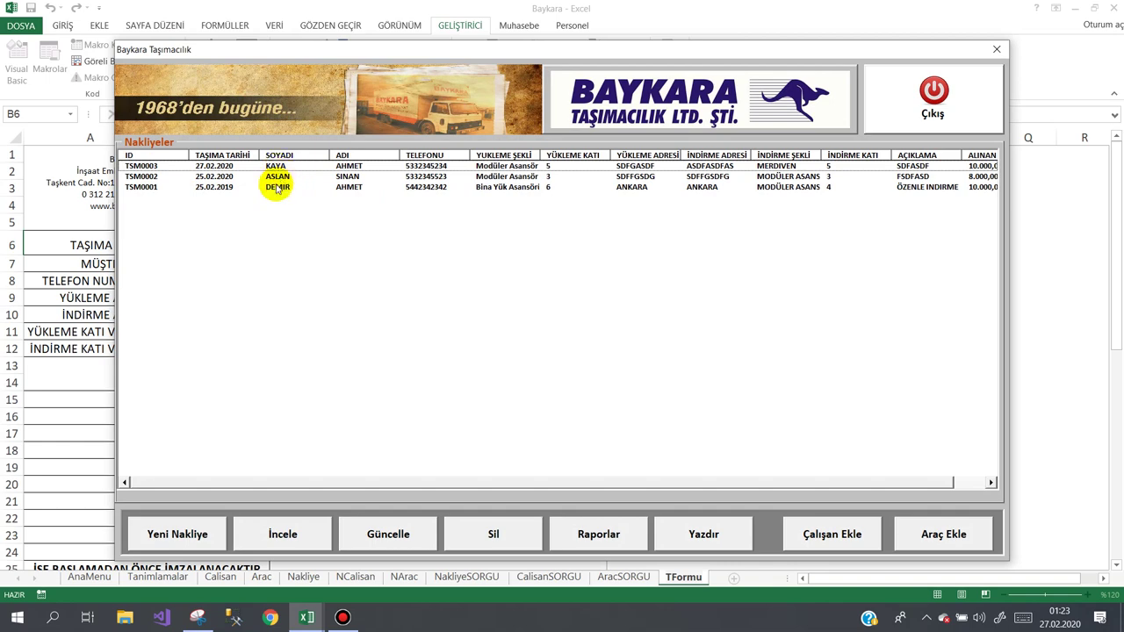
click(278, 187)
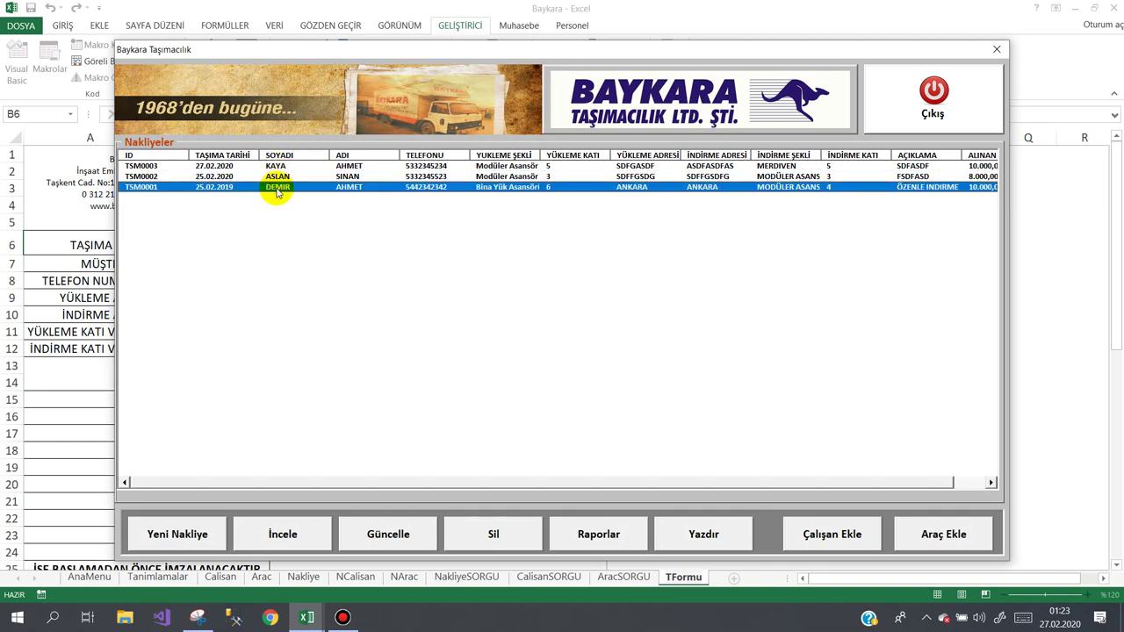
click(703, 536)
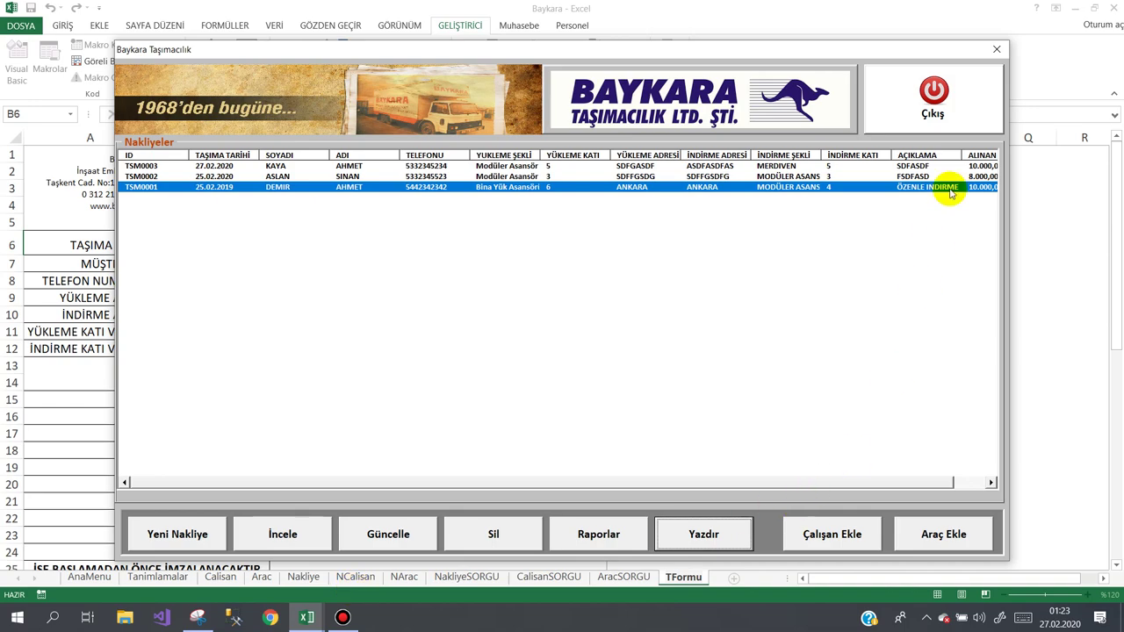
click(954, 123)
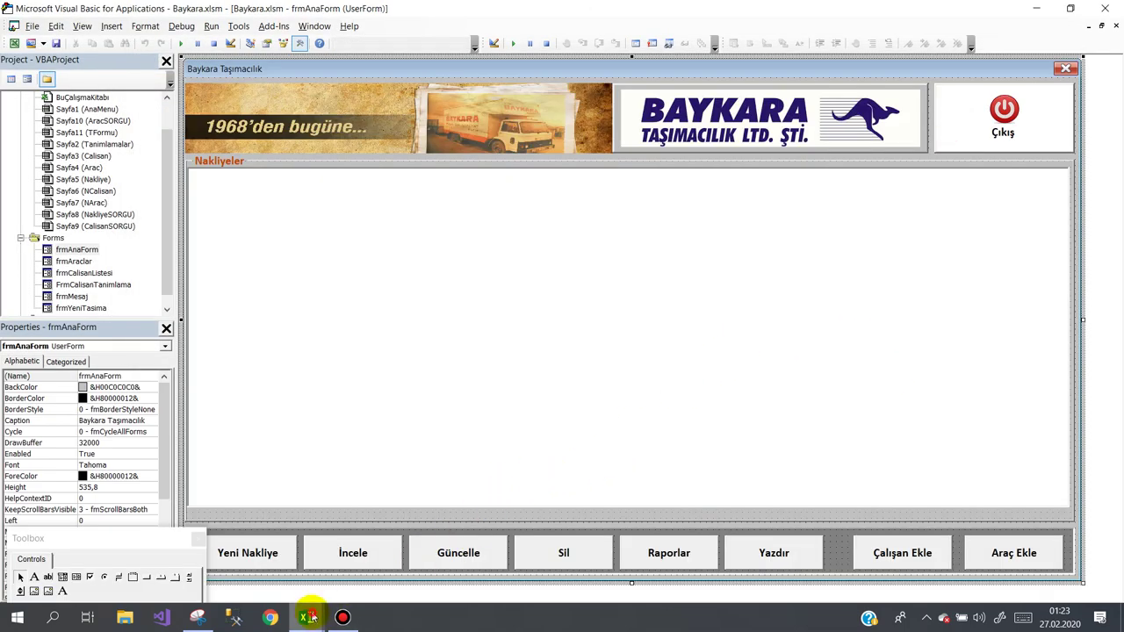
mouse_move(306, 615)
click(218, 542)
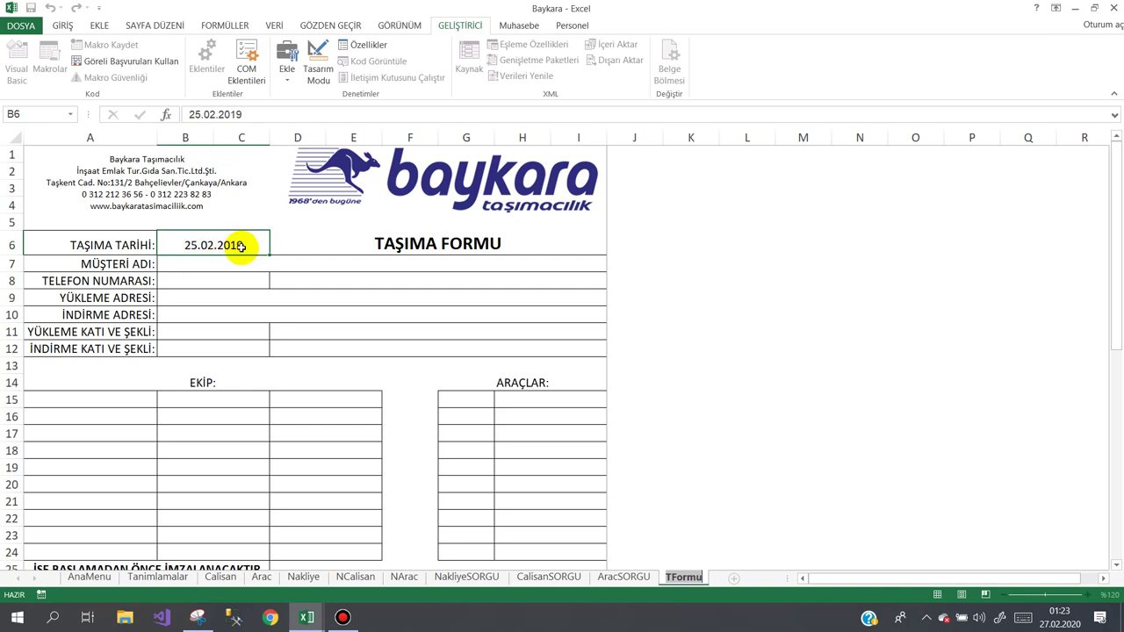
Paste a copy of the B6 assignment line onto the blank line below it.
mouse_move(306, 620)
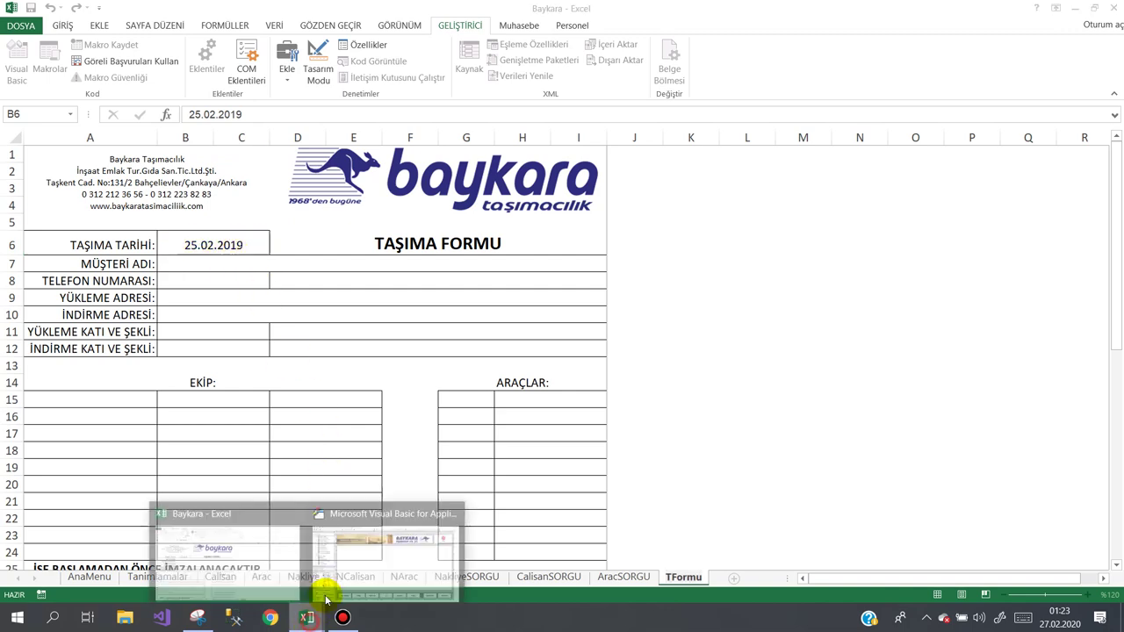
click(380, 559)
double_click(731, 553)
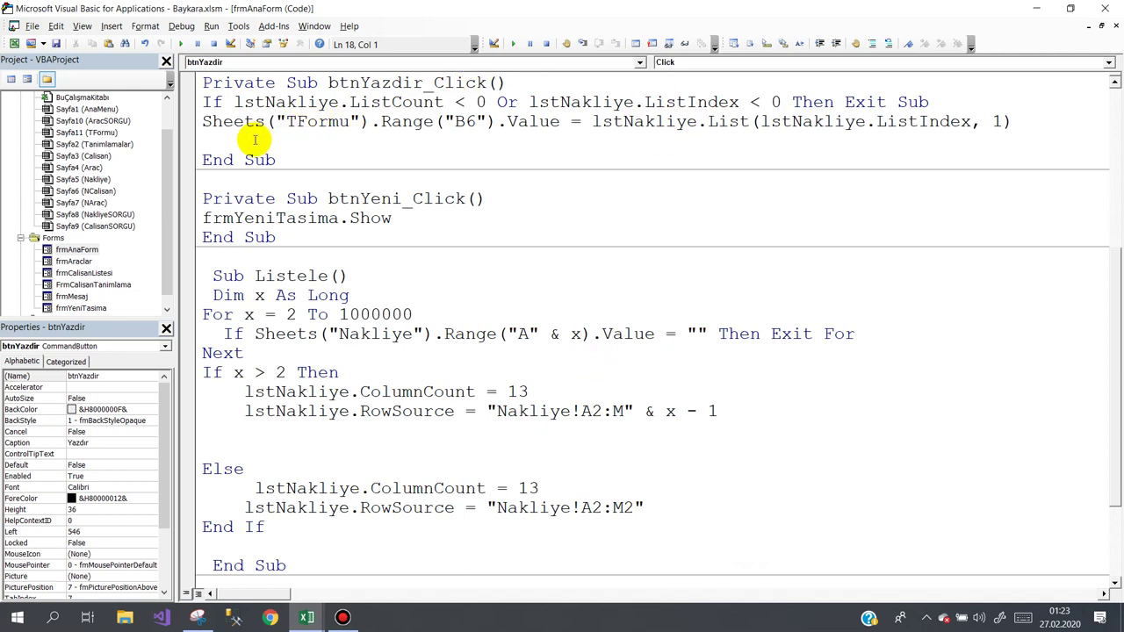
click(192, 123)
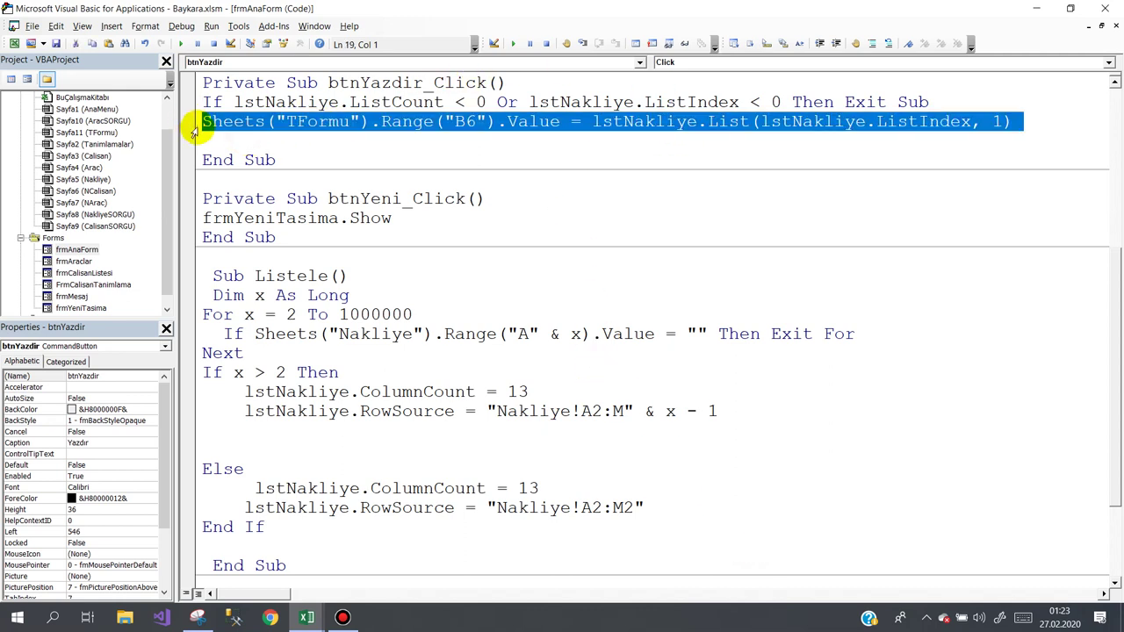
click(206, 141)
text(Sheets("TFormu").Range("B6").Value = lstNakliye.List(lstNakliye.ListIndex, 1))
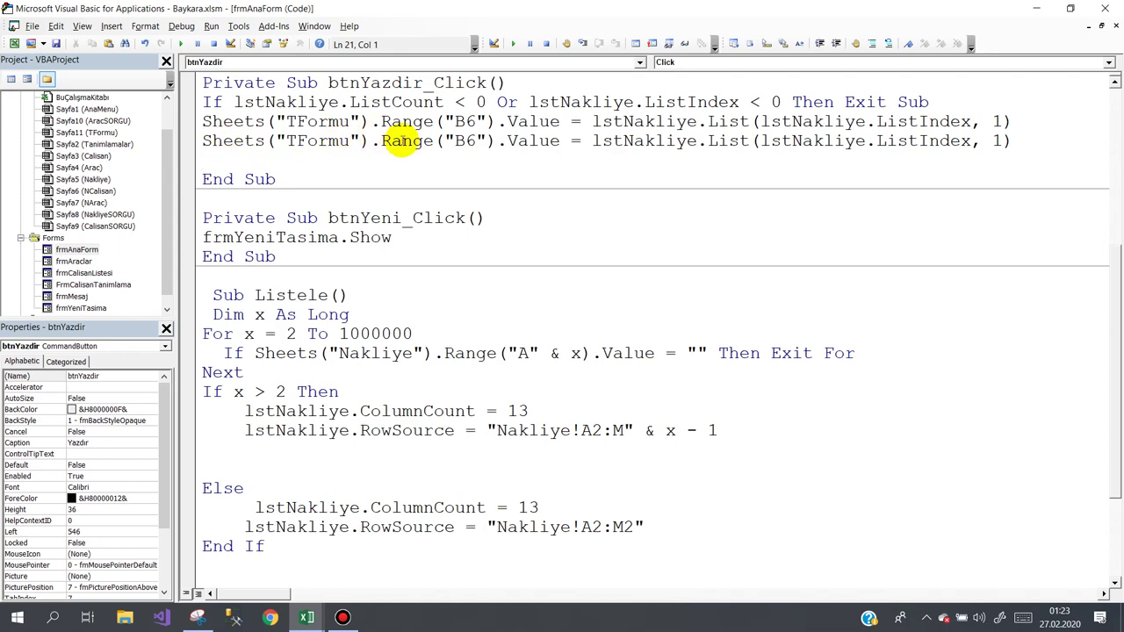
Select customer name cell B7 on the TFormu sheet.
mouse_move(303, 615)
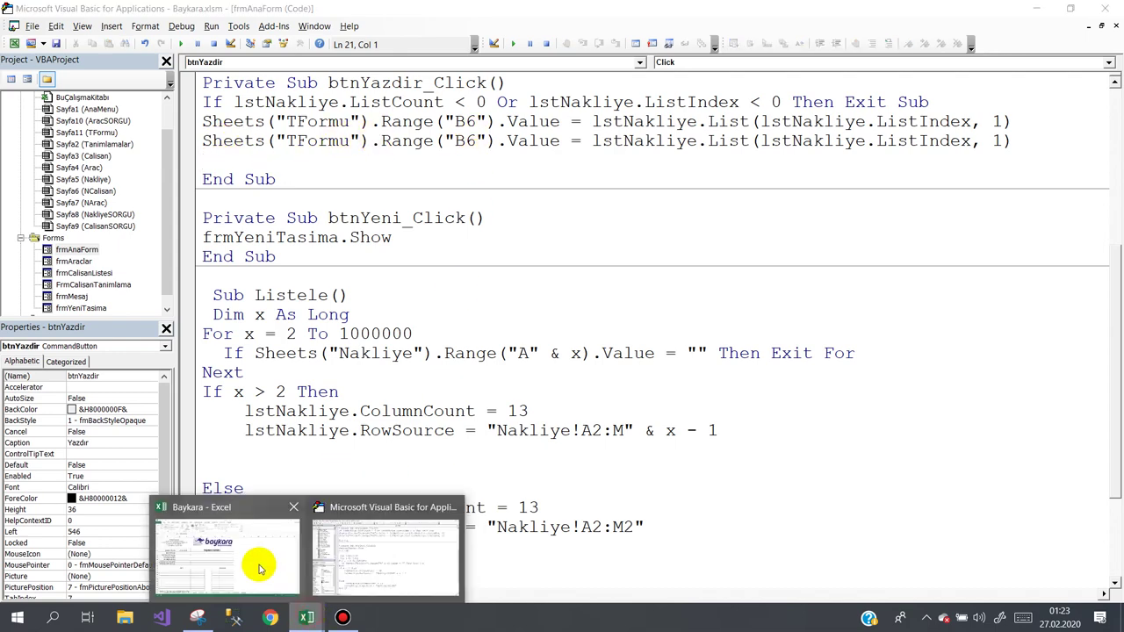
click(257, 564)
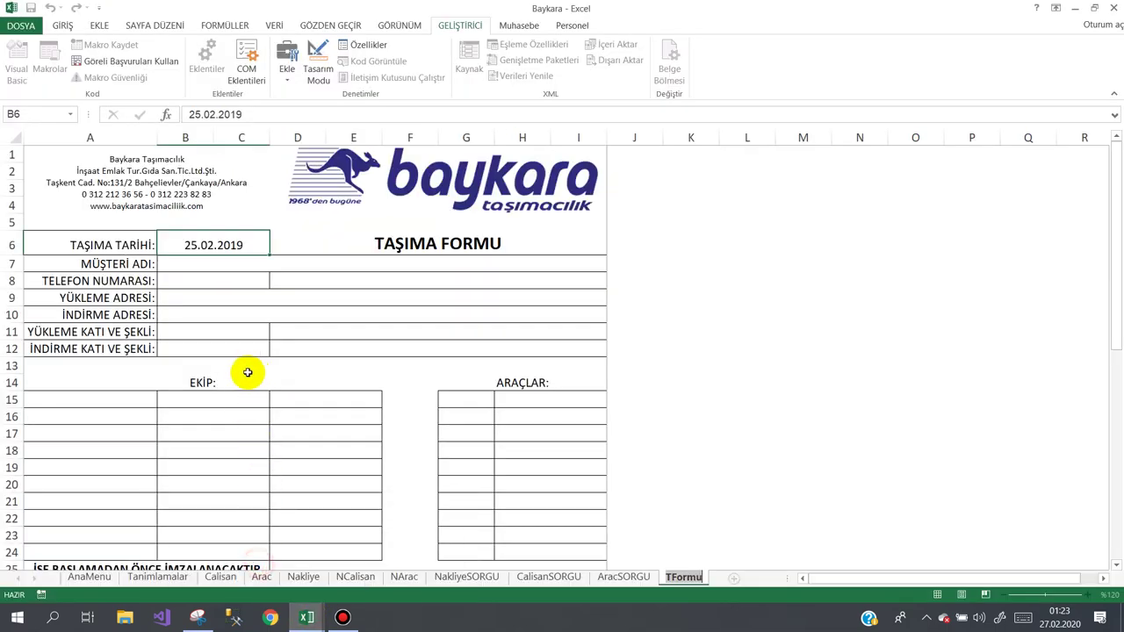
click(224, 265)
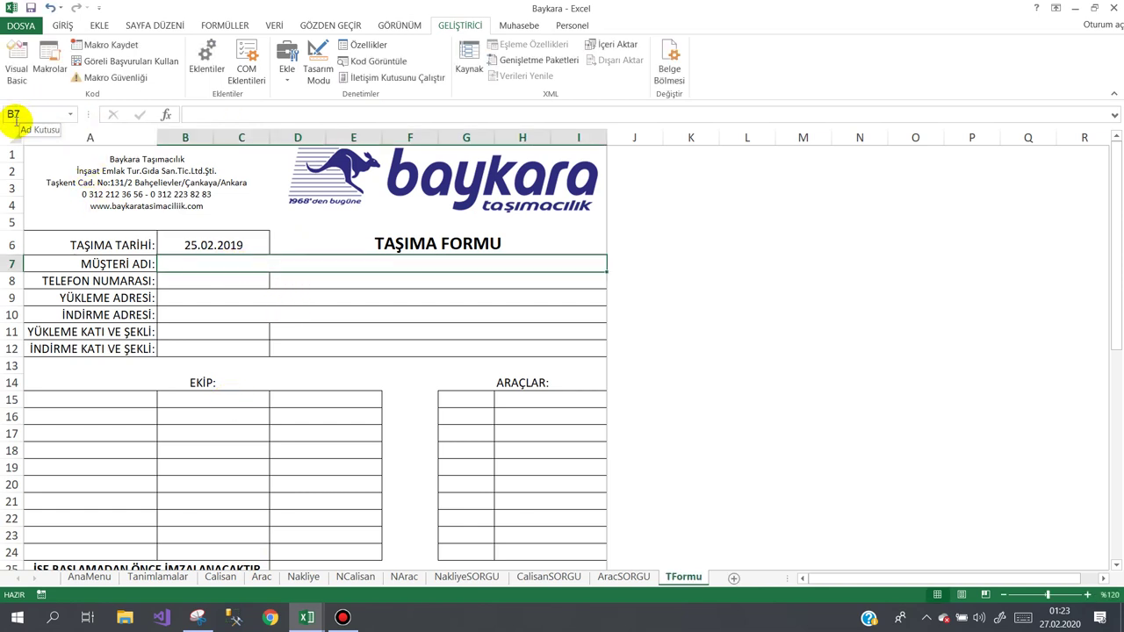
click(307, 618)
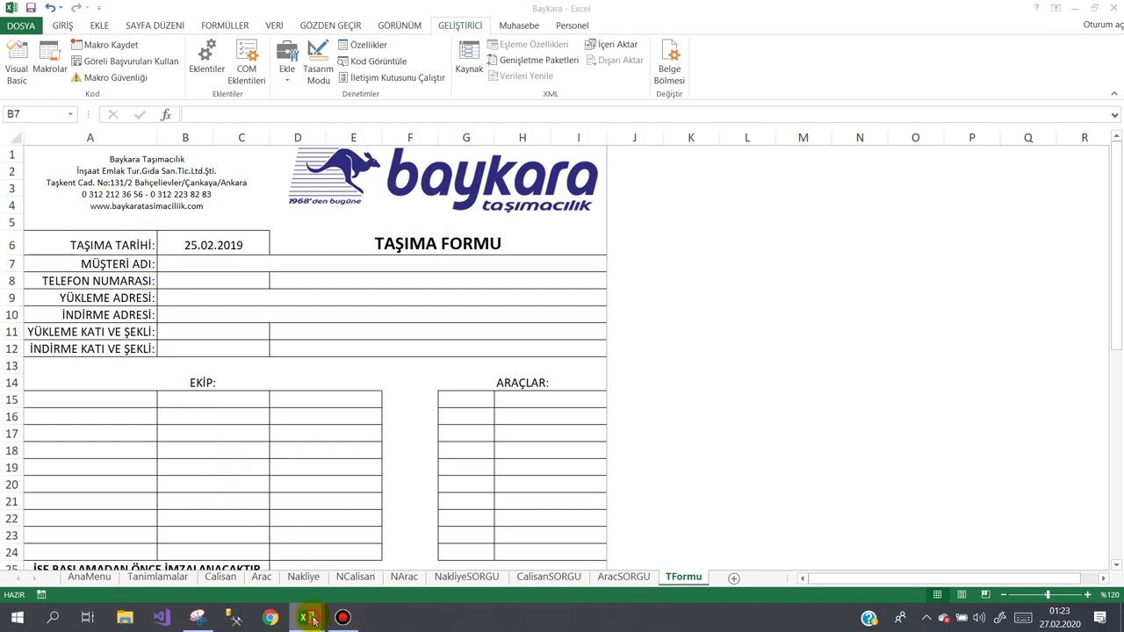
Write red 1, 2, 3 above TAŞIMA TARİHİ, SOYADI and ADI in the list capture.
click(198, 618)
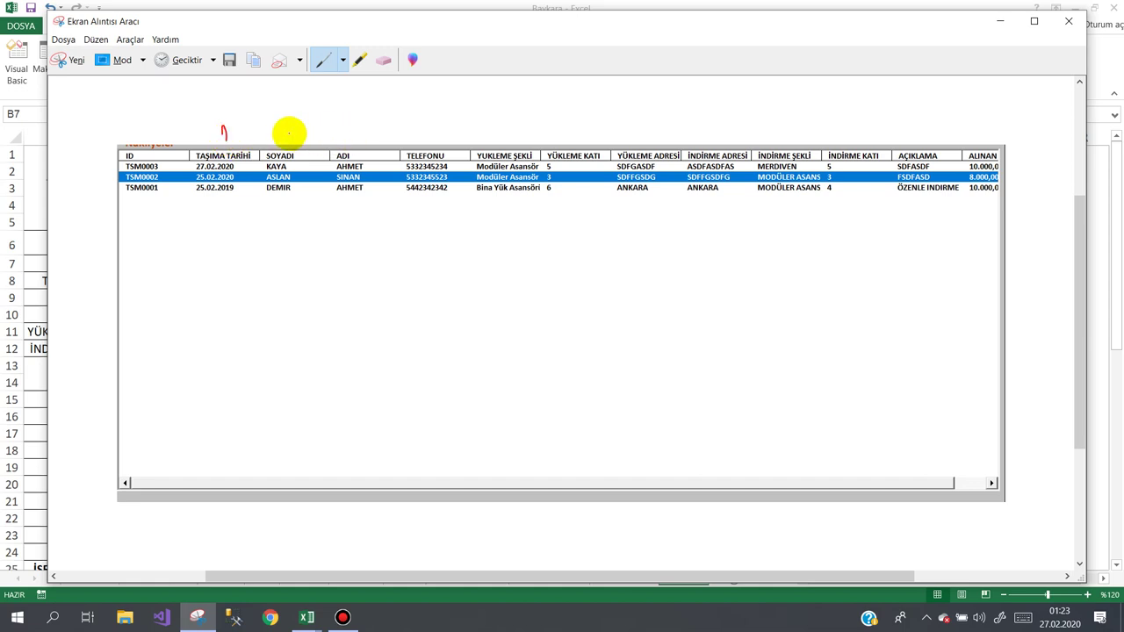
drag(289, 132, 358, 138)
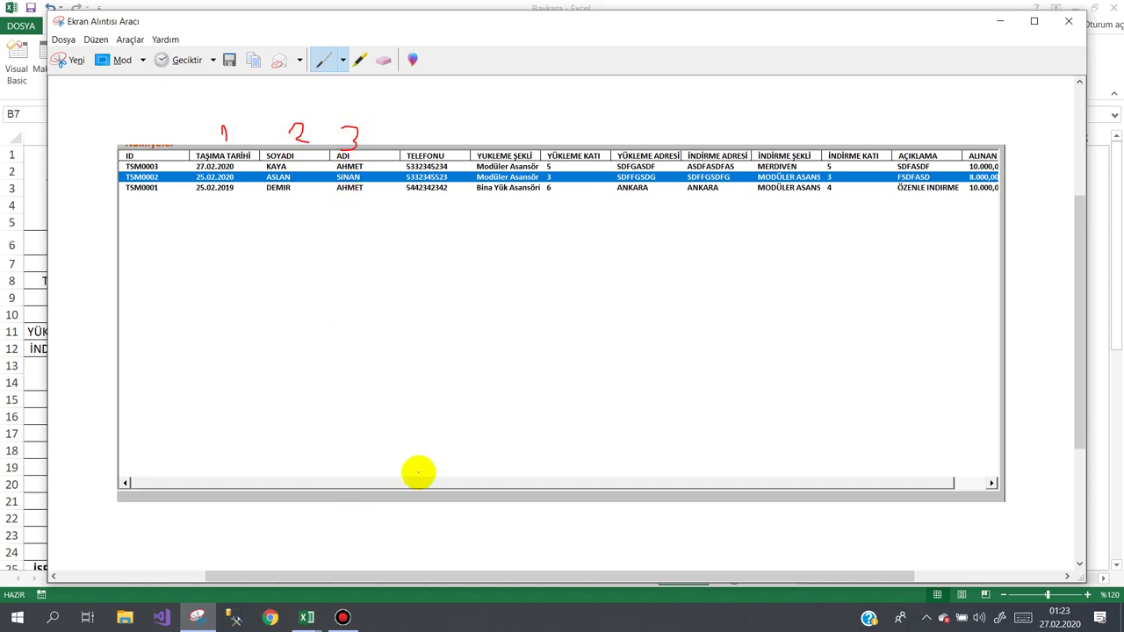
Back in the code, set the B7 line's list column index to 3.
mouse_move(307, 618)
mouse_move(368, 571)
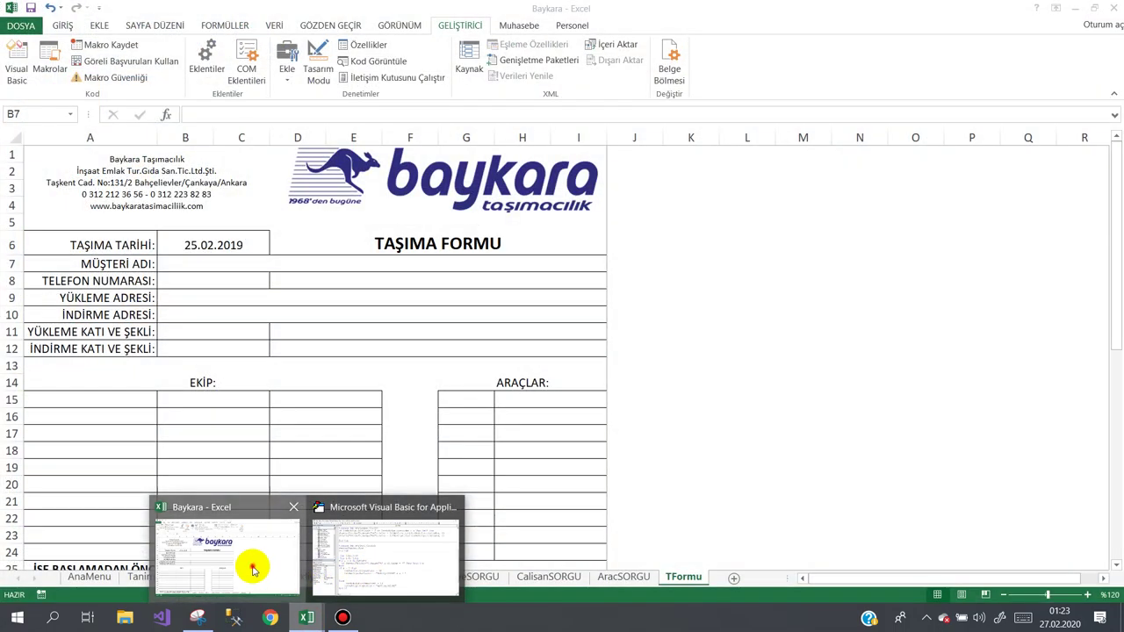
click(251, 567)
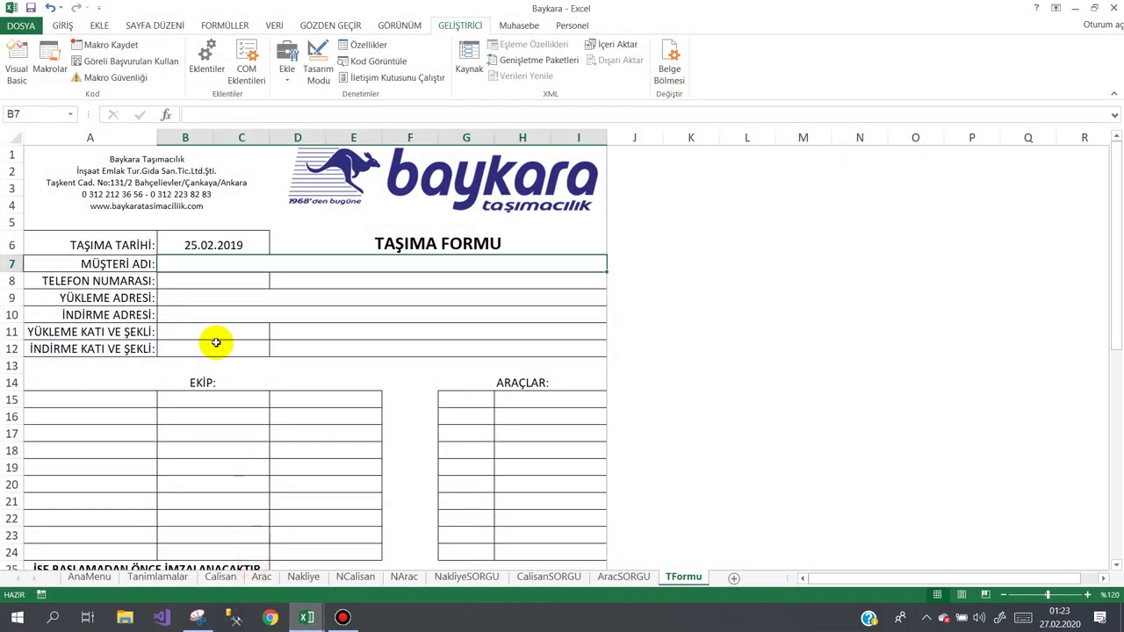
mouse_move(305, 615)
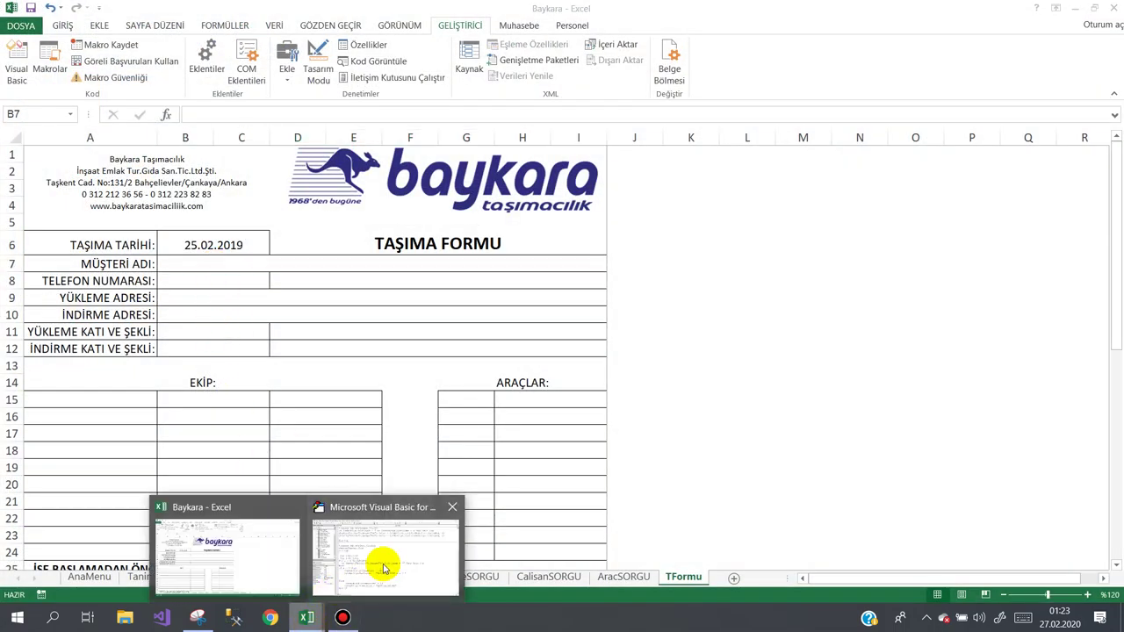
click(384, 569)
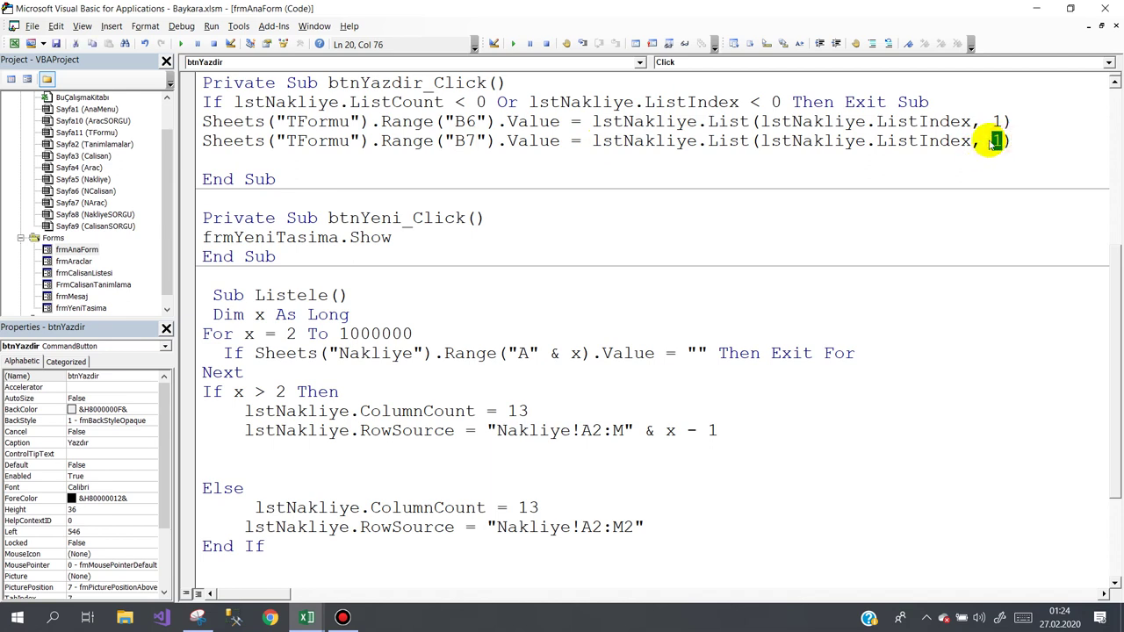
text(3)
Append a space-joined copy of the list expression using column 2, then run the form.
mouse_move(1019, 142)
mouse_down()
mouse_move(625, 151)
mouse_move(591, 141)
mouse_up()
key(ctrl+c)
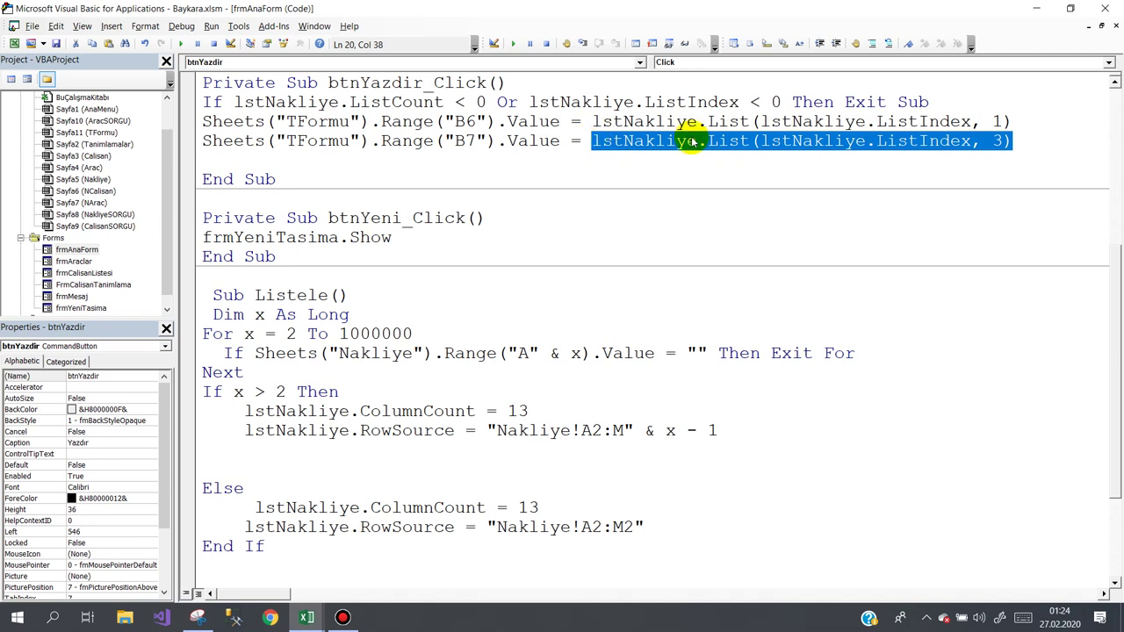
click(1046, 133)
text(& " " &)
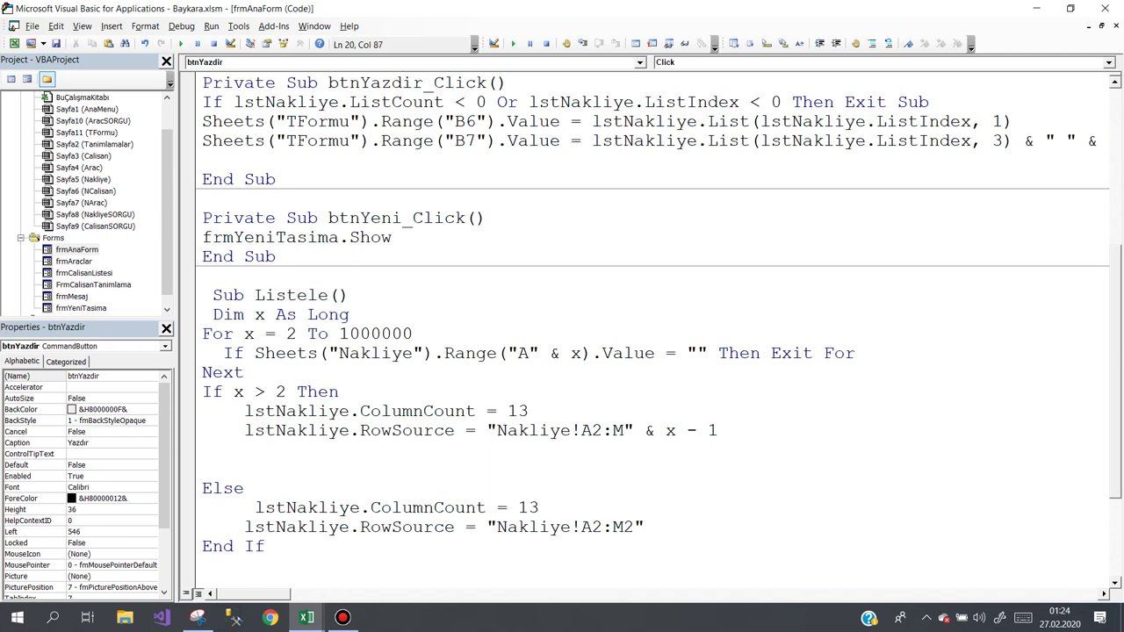
key(ctrl+v)
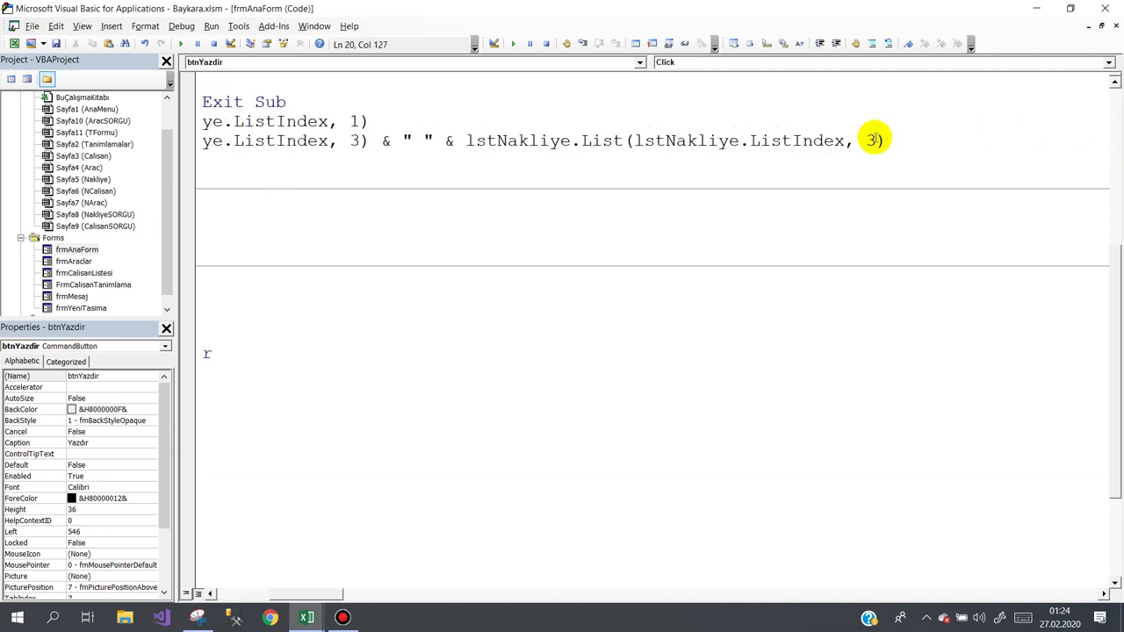
text(2)
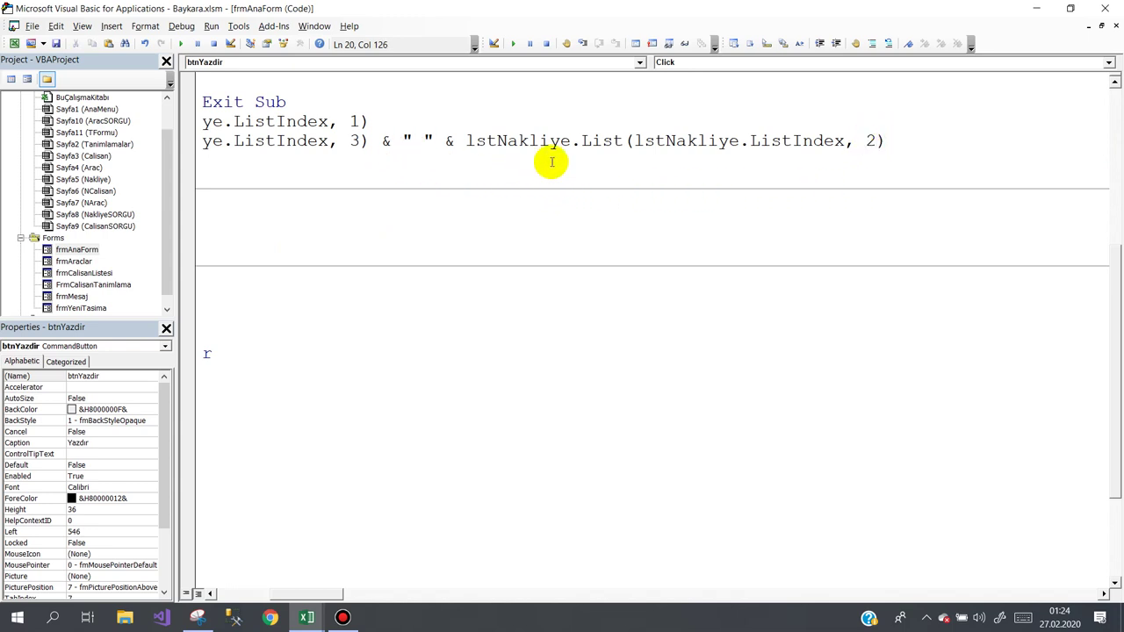
drag(321, 596, 301, 595)
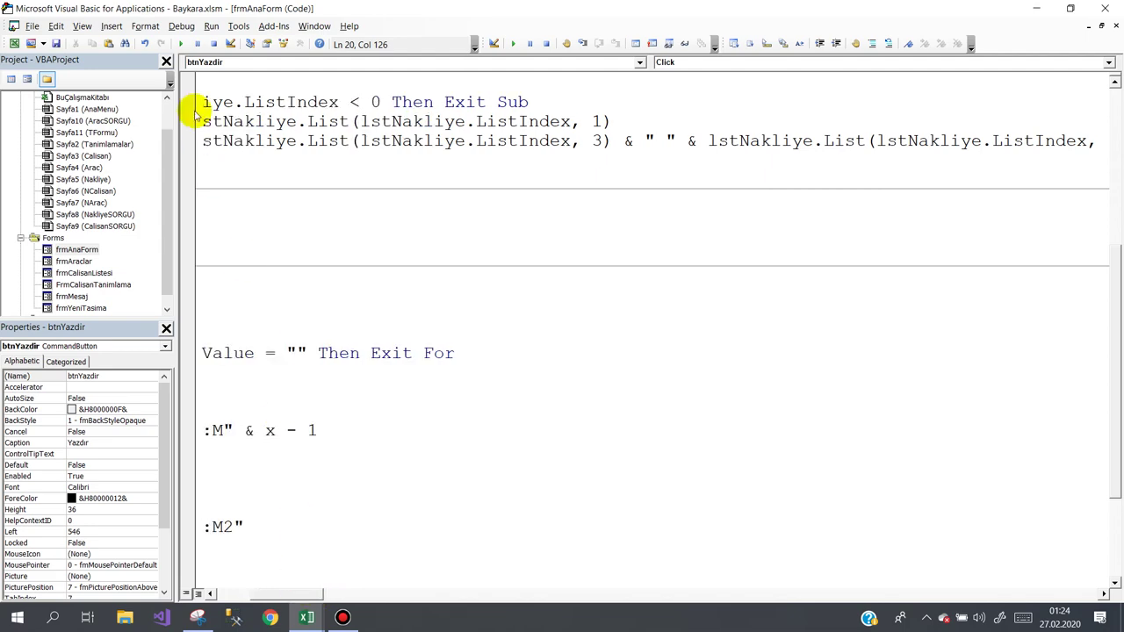
click(180, 44)
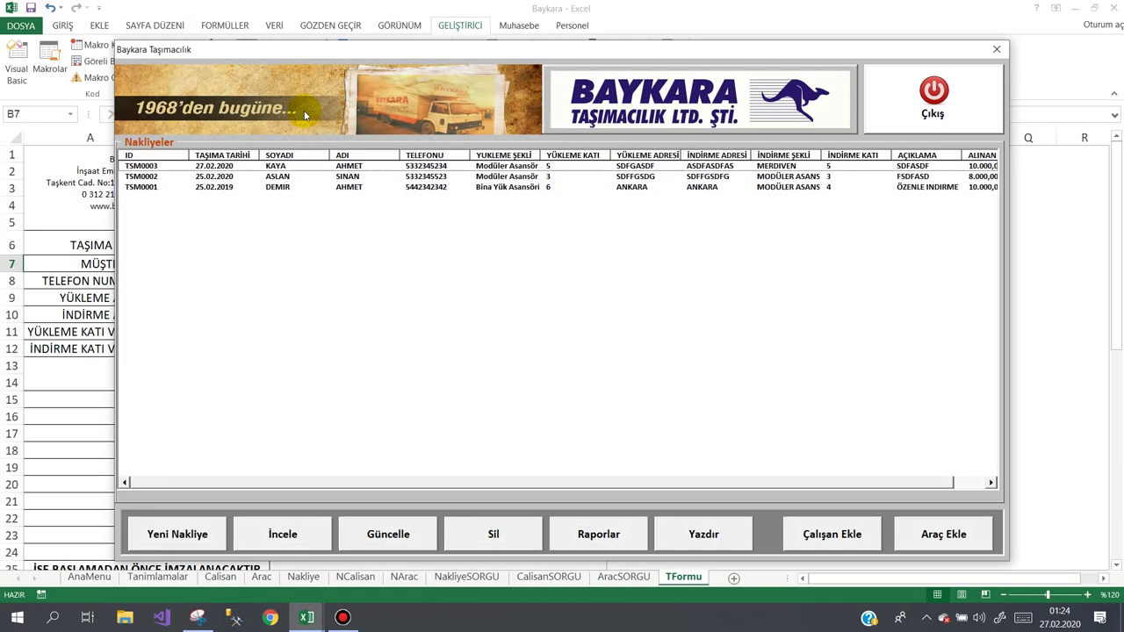
Print shipment TSM0001 to the TFormu sheet and close the form.
click(278, 190)
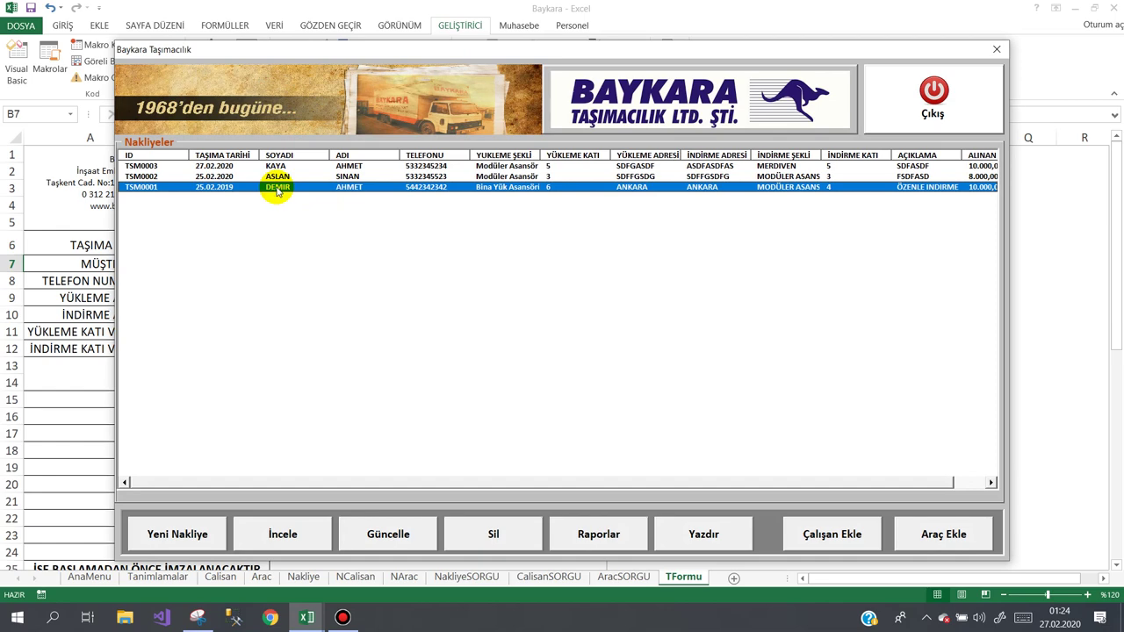
click(698, 532)
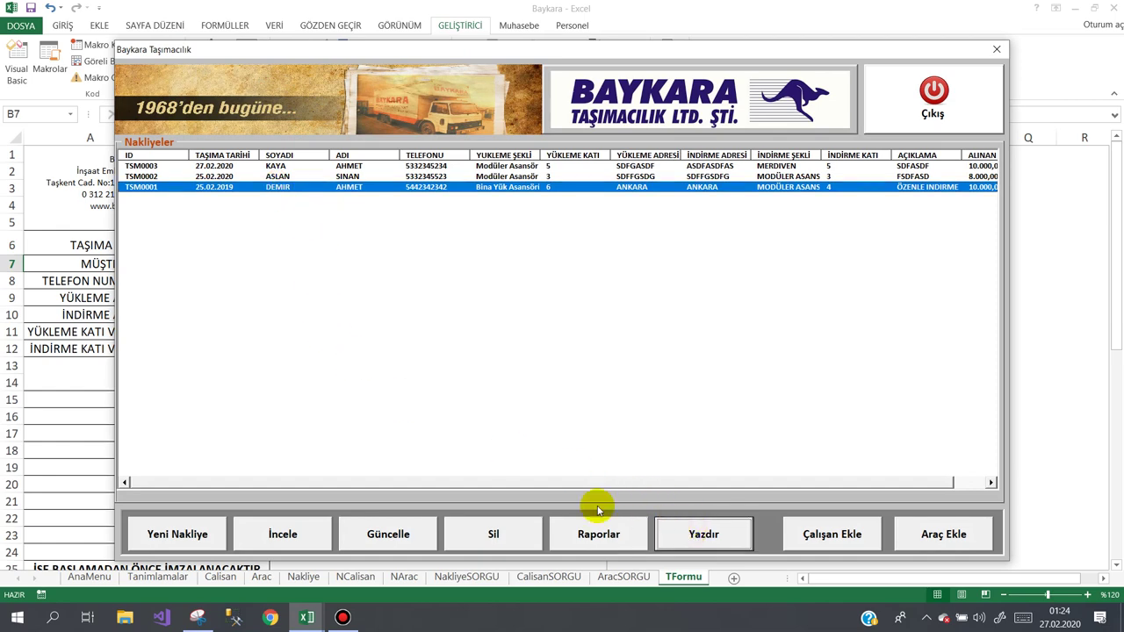
click(934, 112)
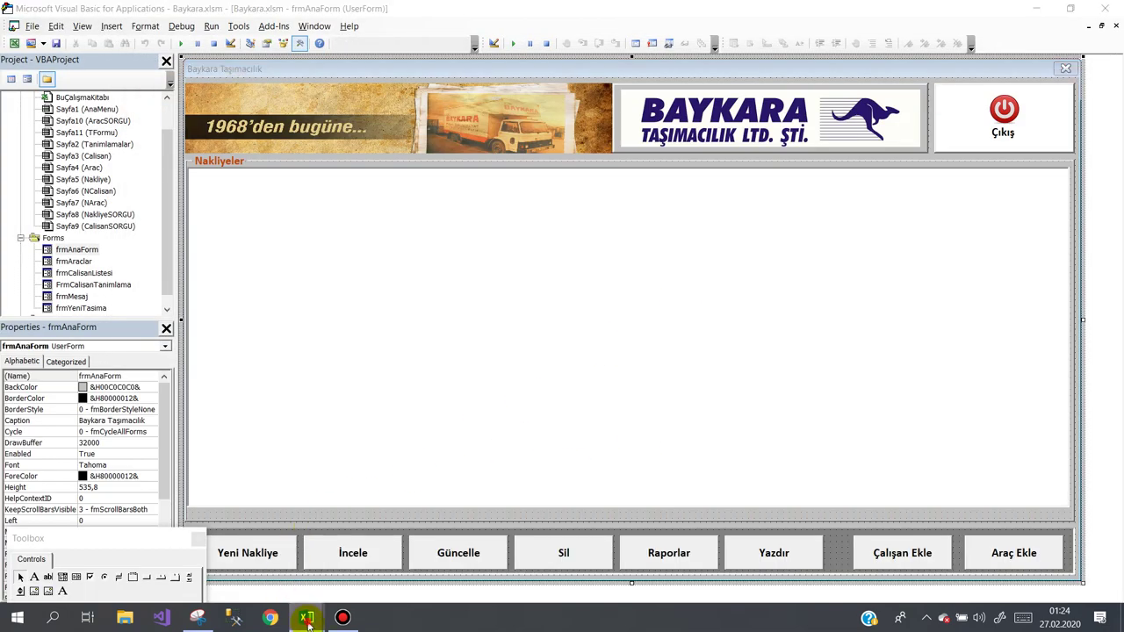
mouse_move(307, 620)
click(226, 567)
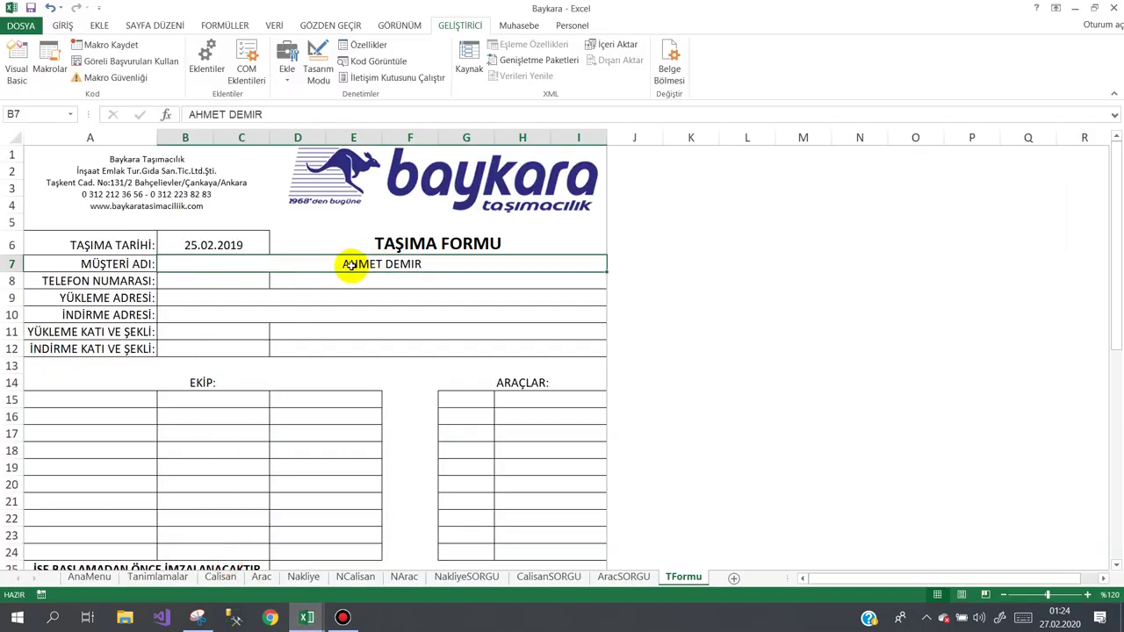
Left-align the customer name in B7 and select phone cell B8.
click(63, 25)
click(259, 72)
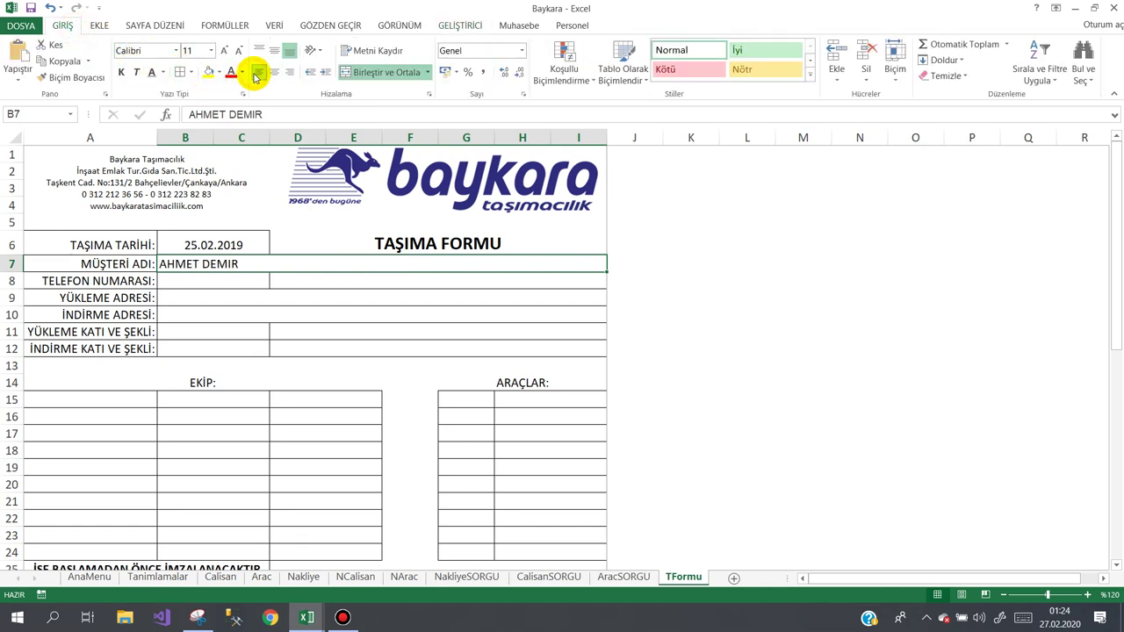
click(246, 282)
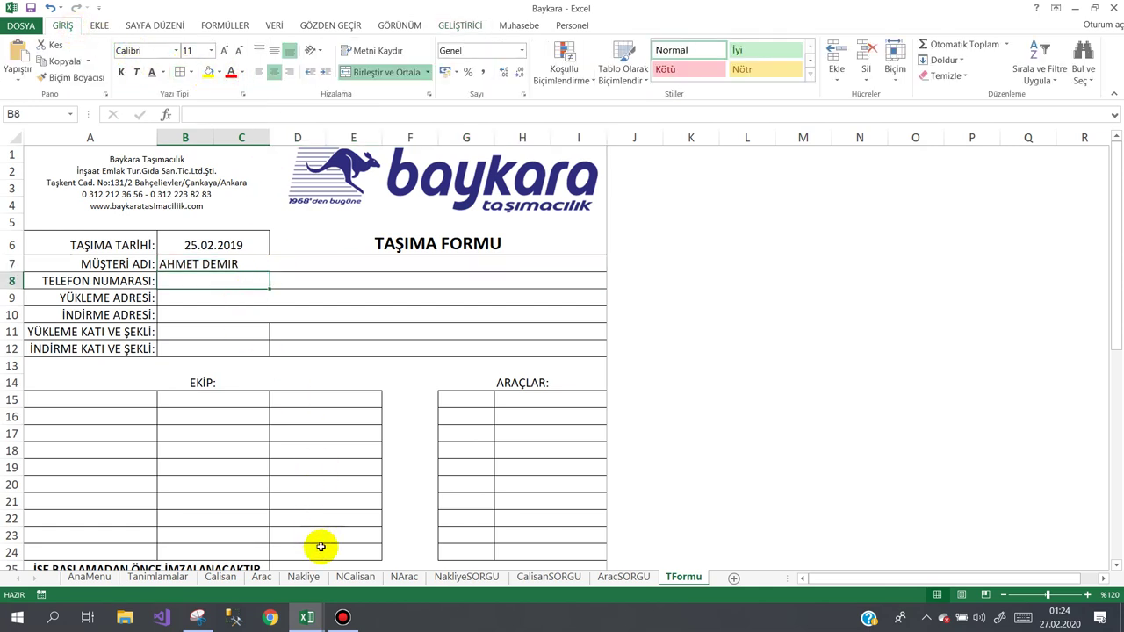
click(200, 619)
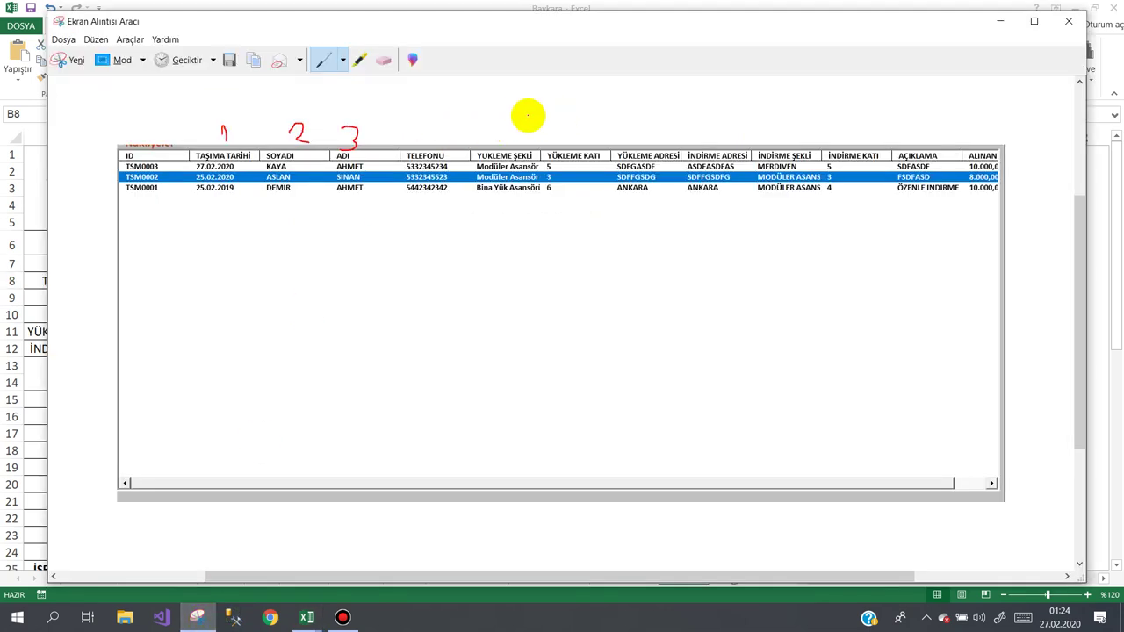
Number TELEFONU as column 4 in the capture, then paste a copy of the B6 line after the B7 line.
drag(426, 132, 445, 134)
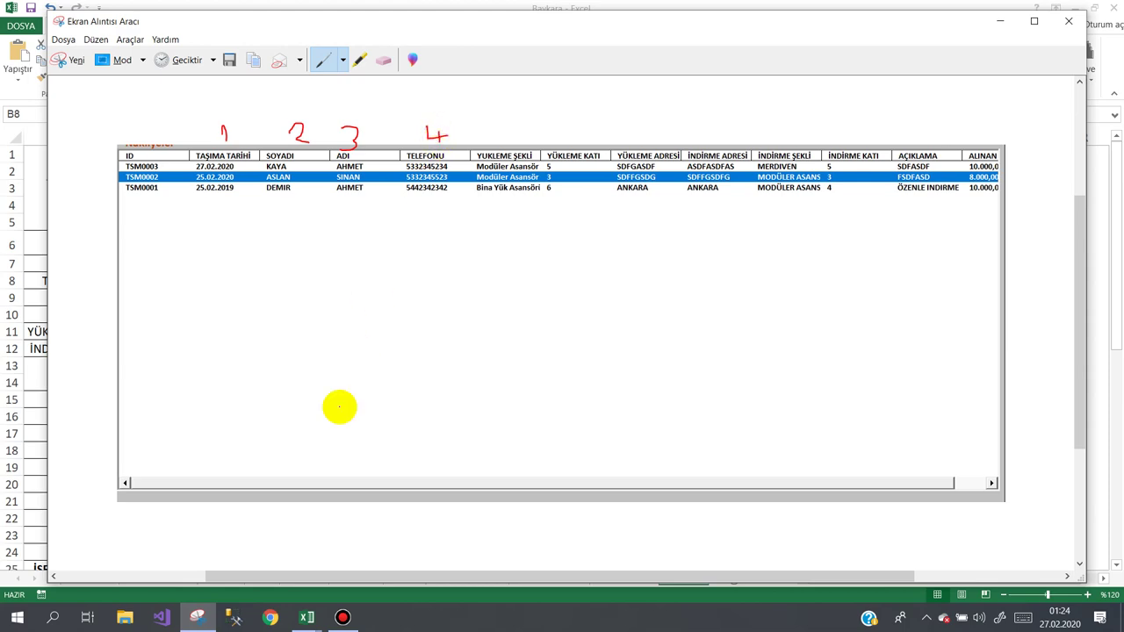
click(305, 618)
click(381, 570)
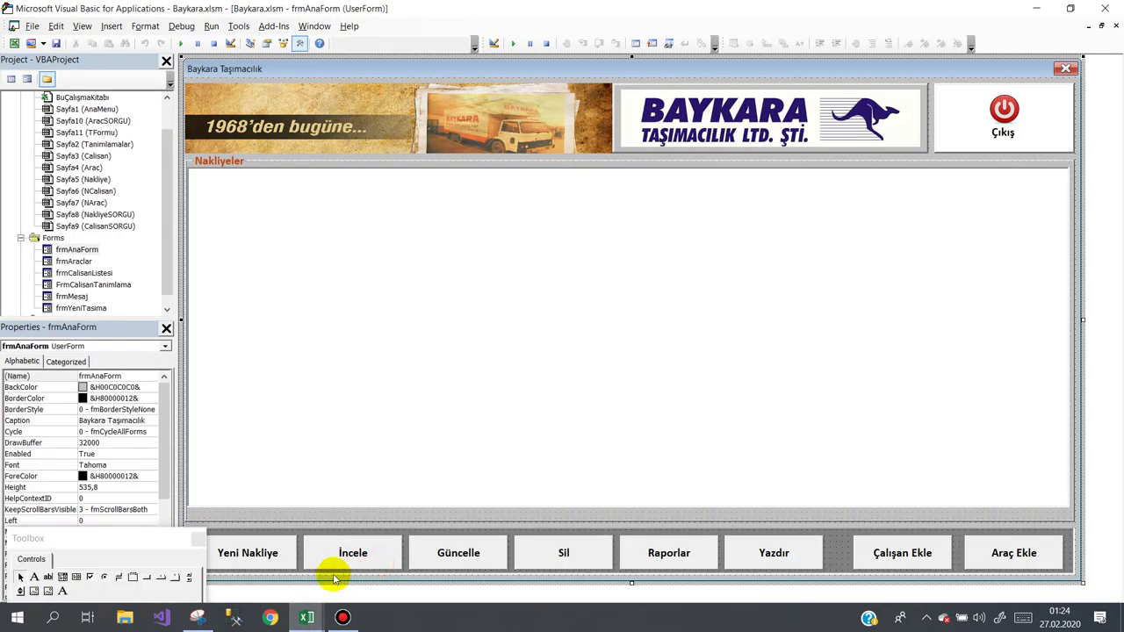
double_click(798, 552)
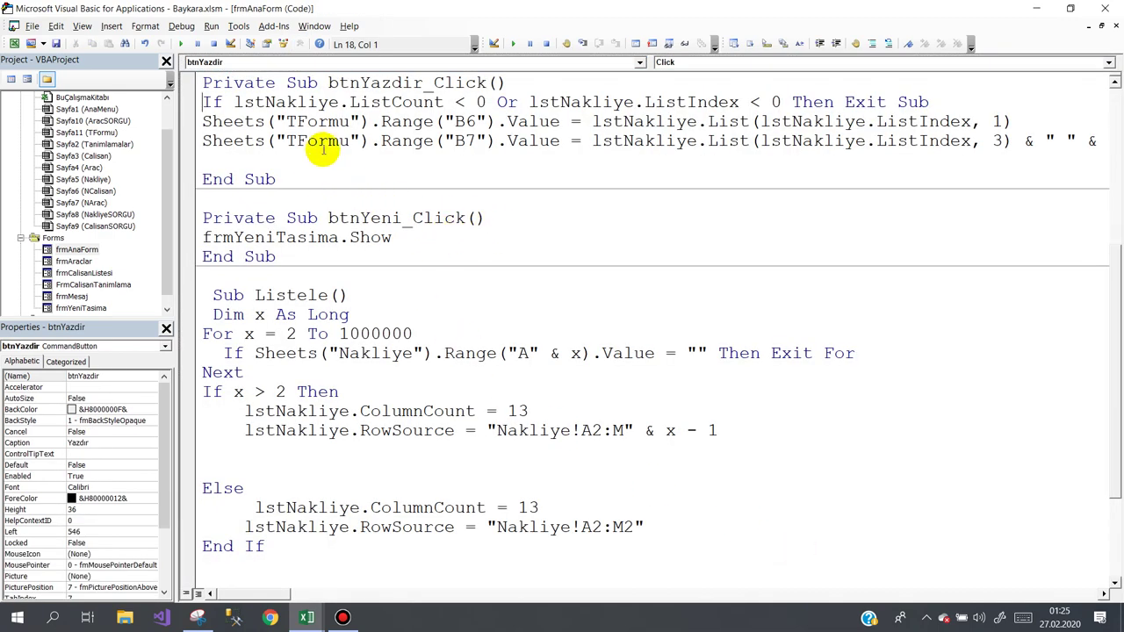
drag(202, 121, 1014, 125)
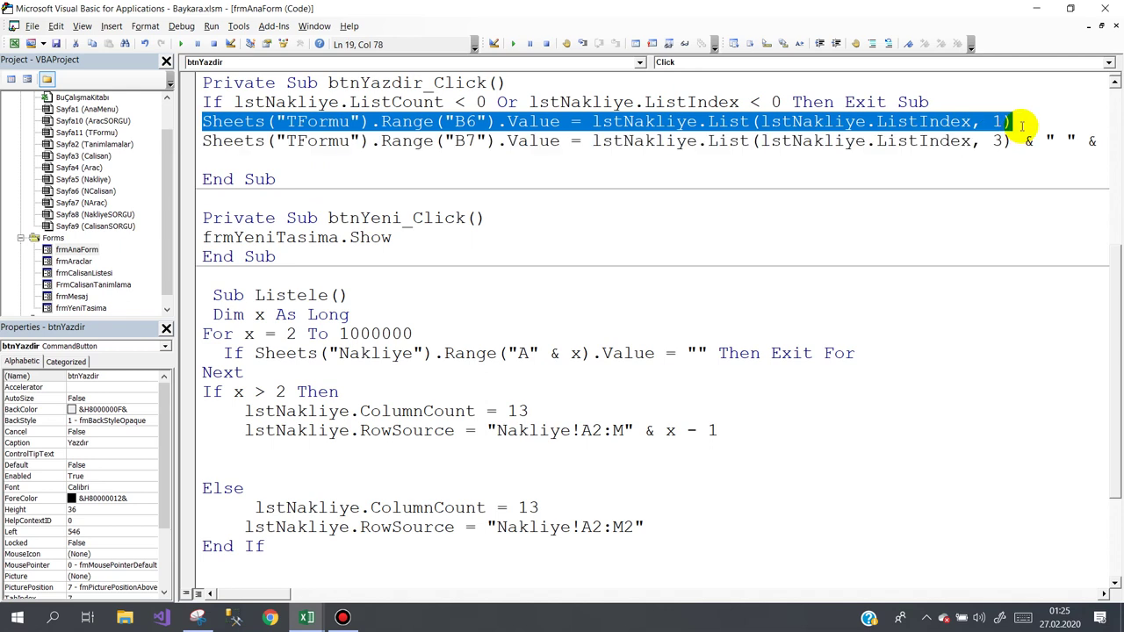
key(ctrl+c)
click(220, 158)
key(ctrl+v)
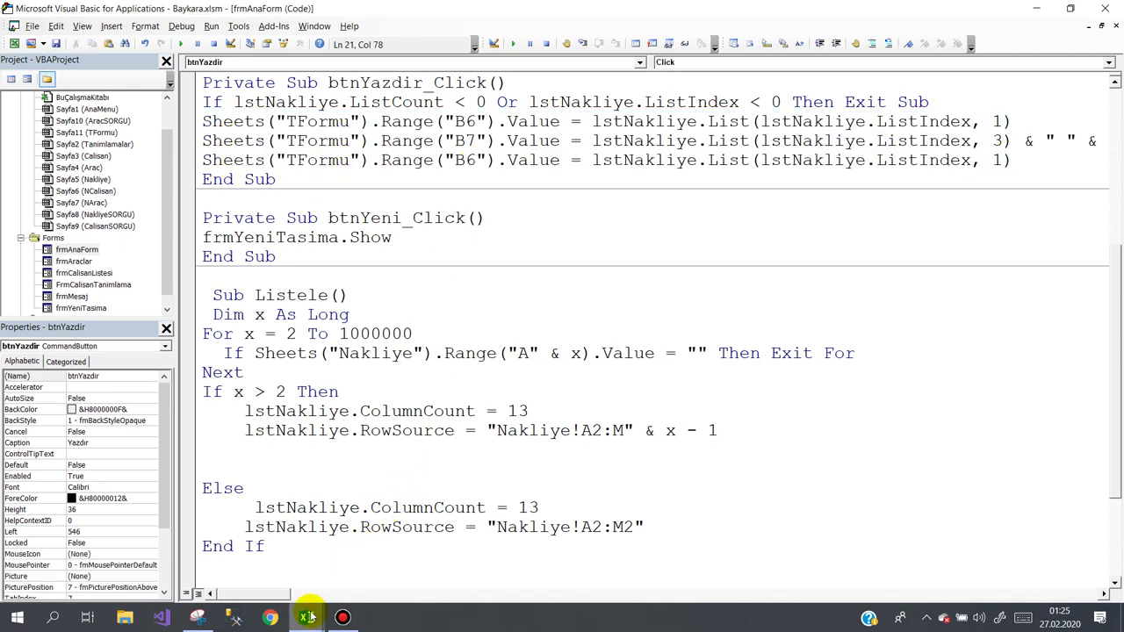
Make the copied line write list column 4 into cell B8, checking the sheet and capture.
mouse_move(308, 617)
click(226, 565)
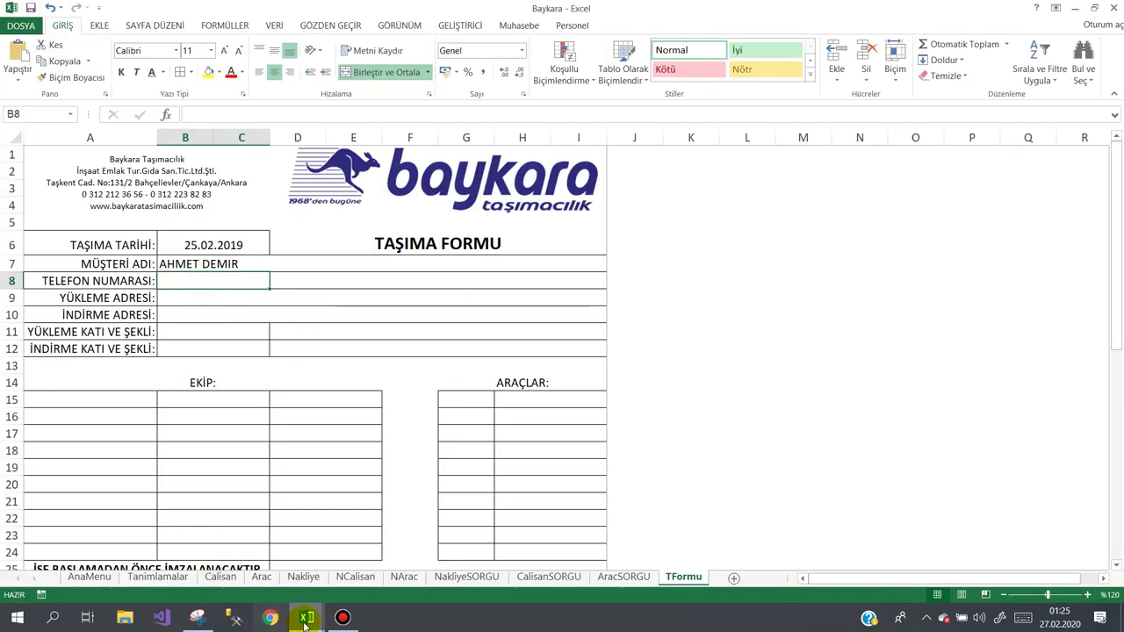
click(343, 619)
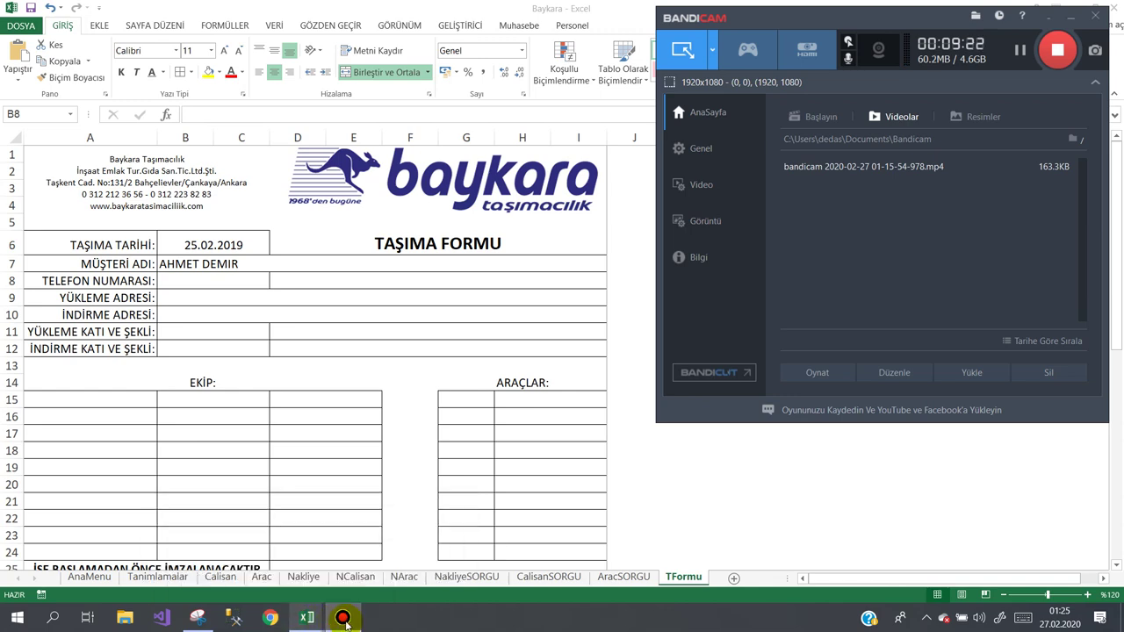
click(343, 619)
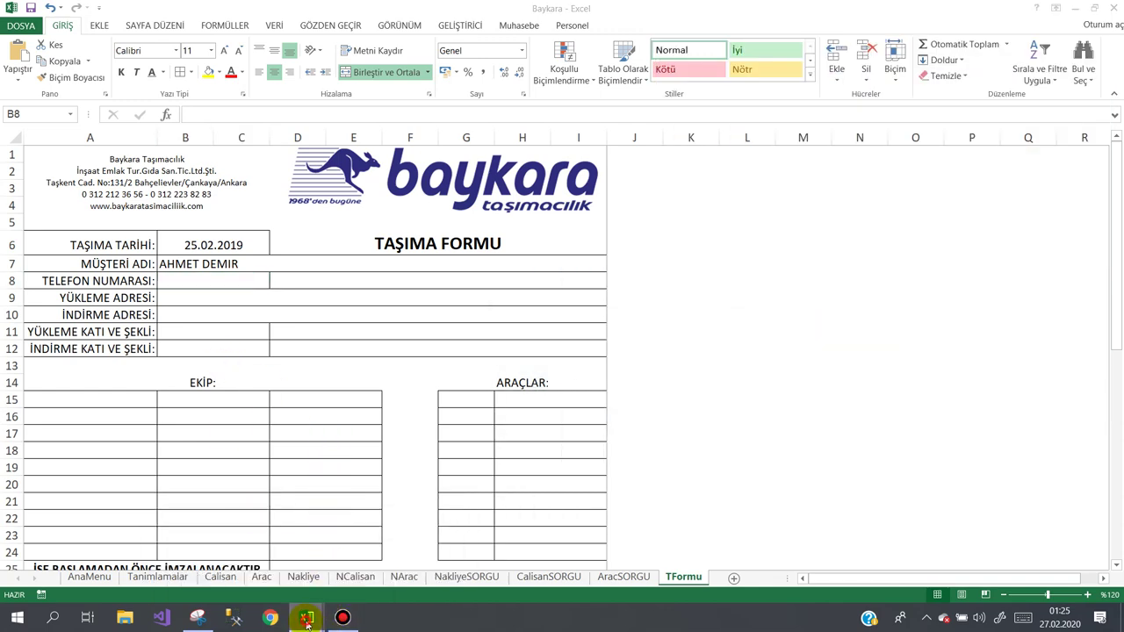
mouse_move(306, 622)
click(401, 556)
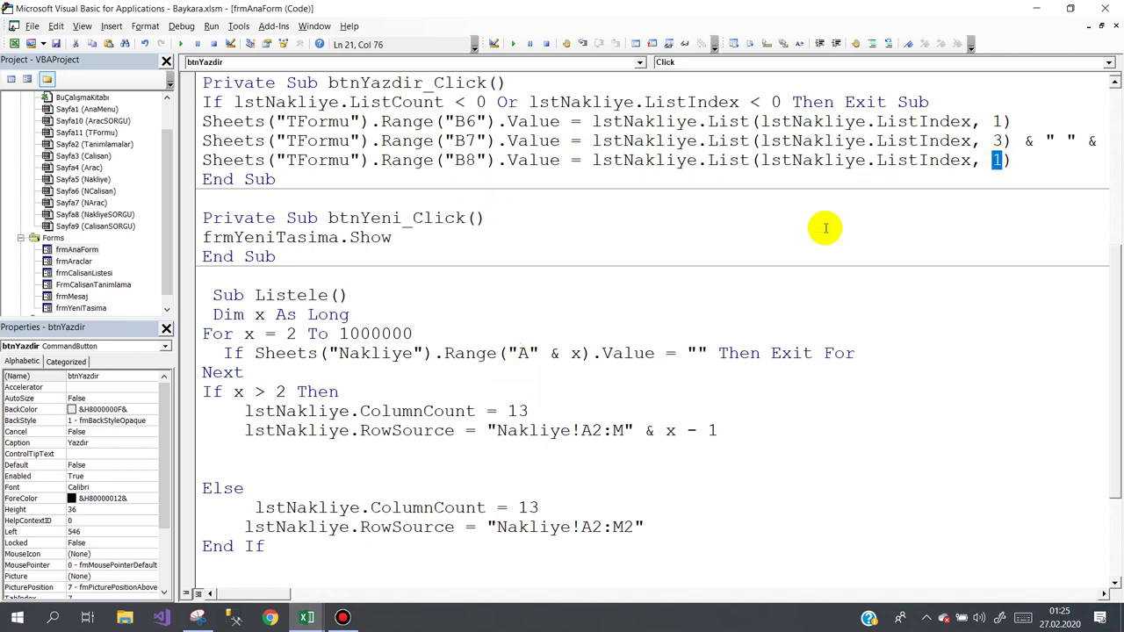
click(203, 620)
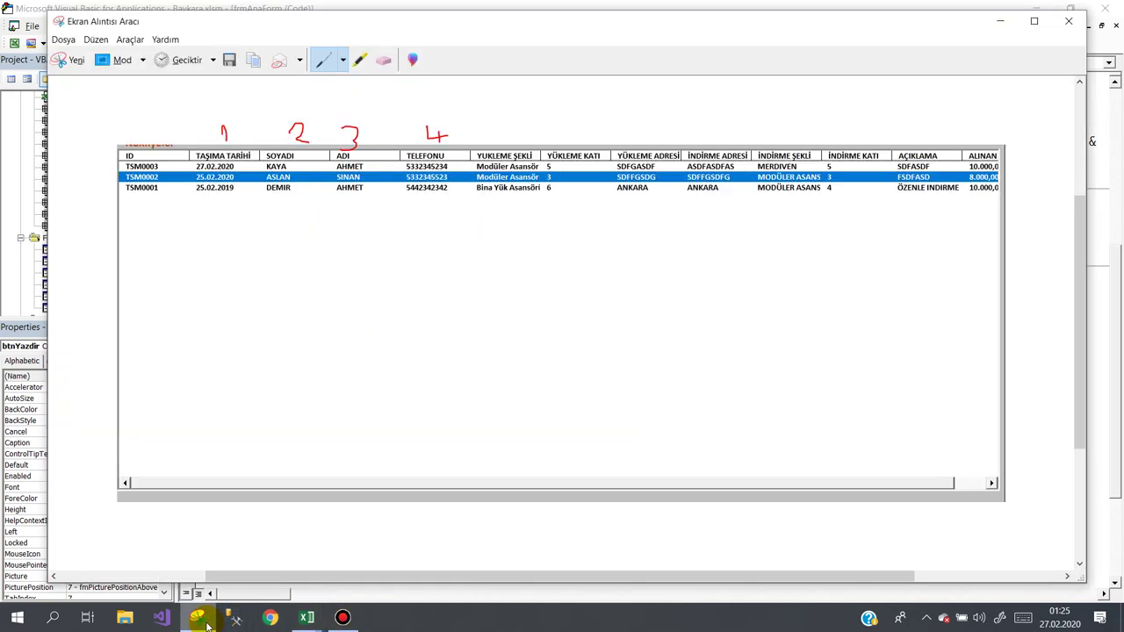
click(204, 620)
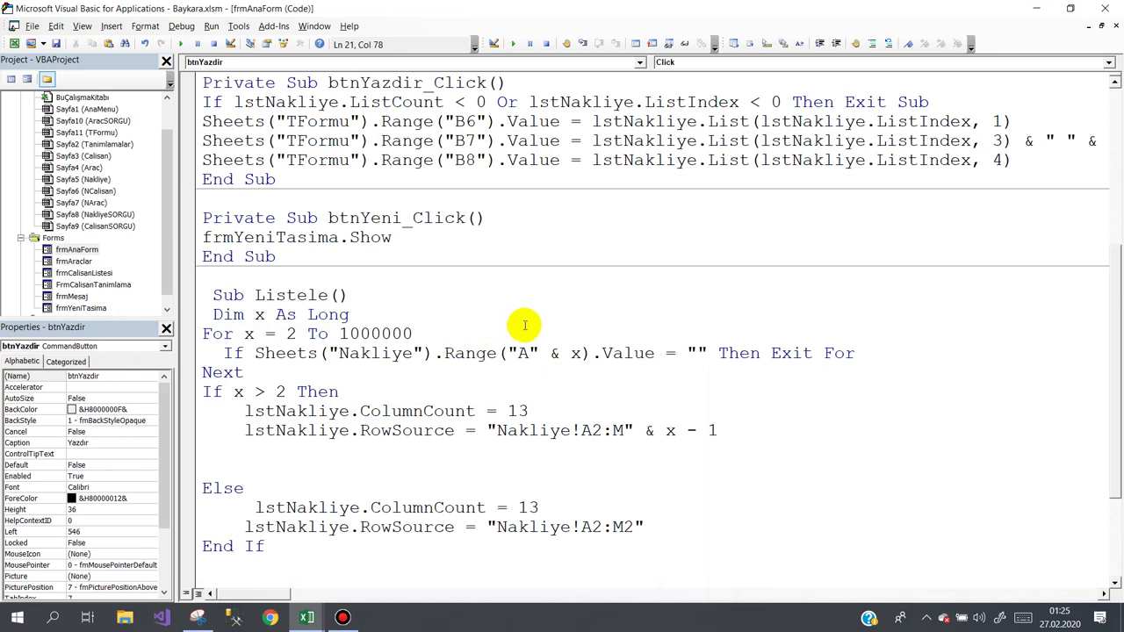
key(Return)
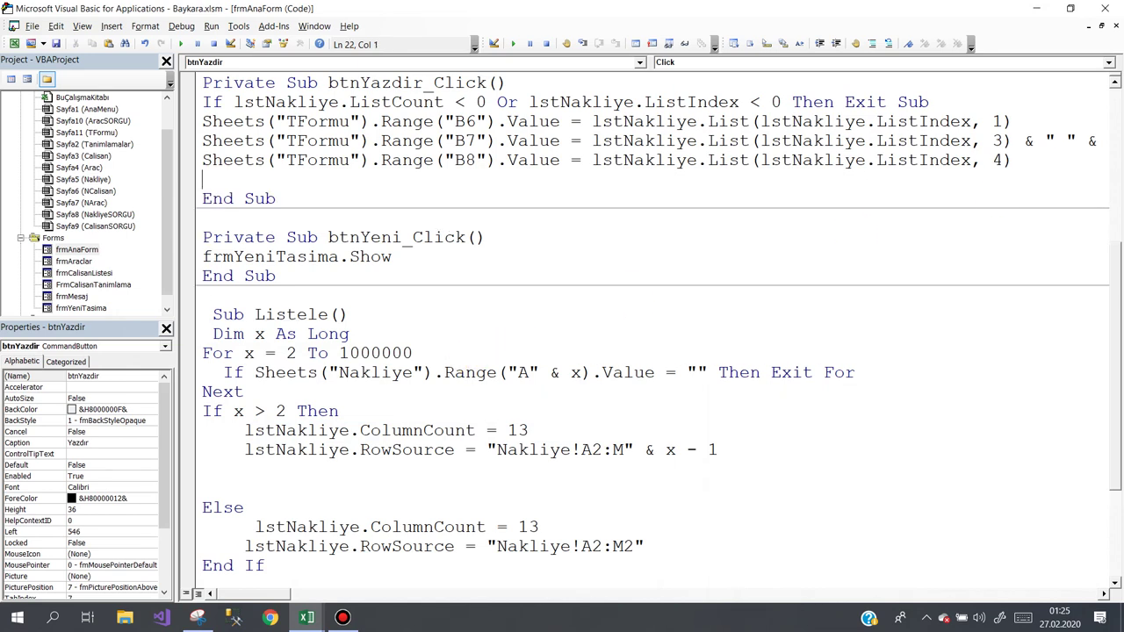
Paste another copy of the B6 line and select loading address cell B9.
key(ctrl+v)
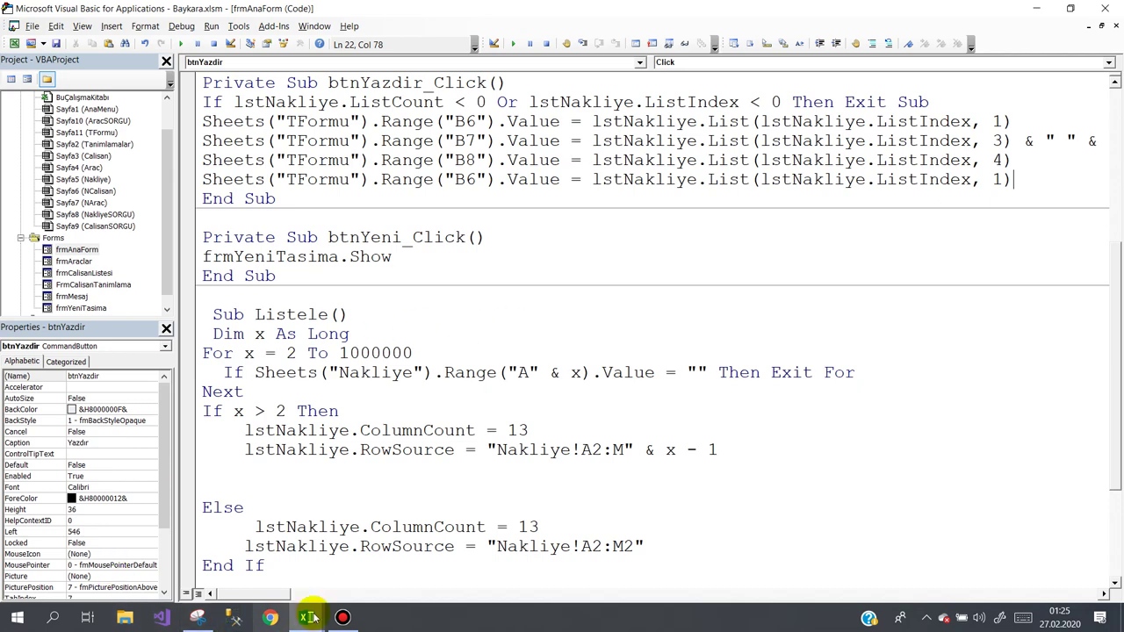
mouse_move(307, 615)
click(259, 580)
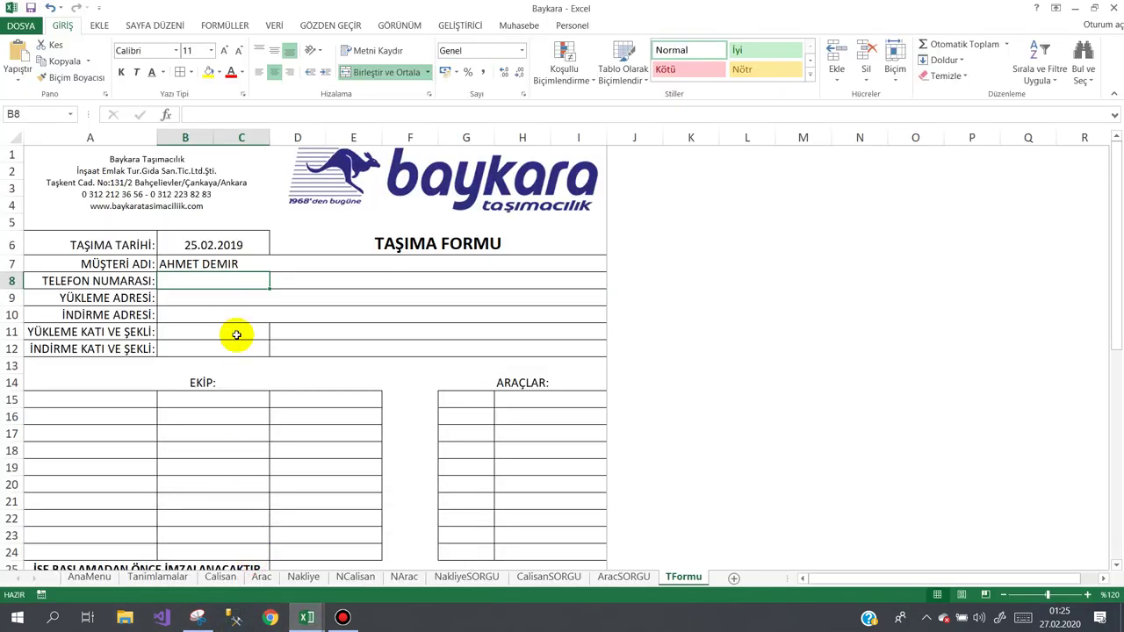
click(205, 303)
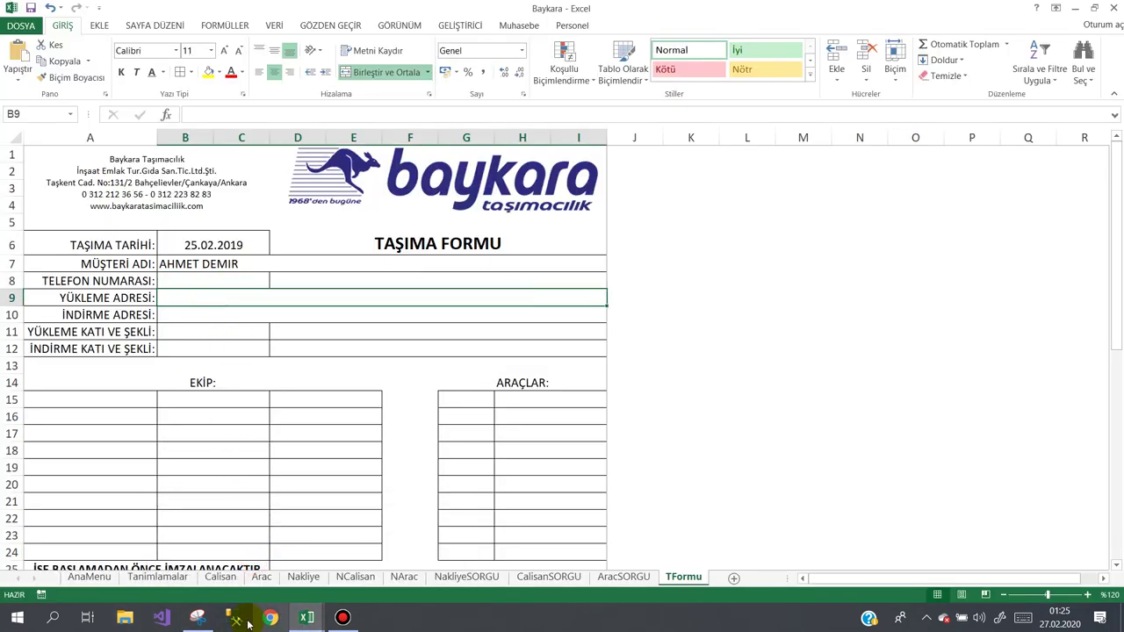
click(209, 623)
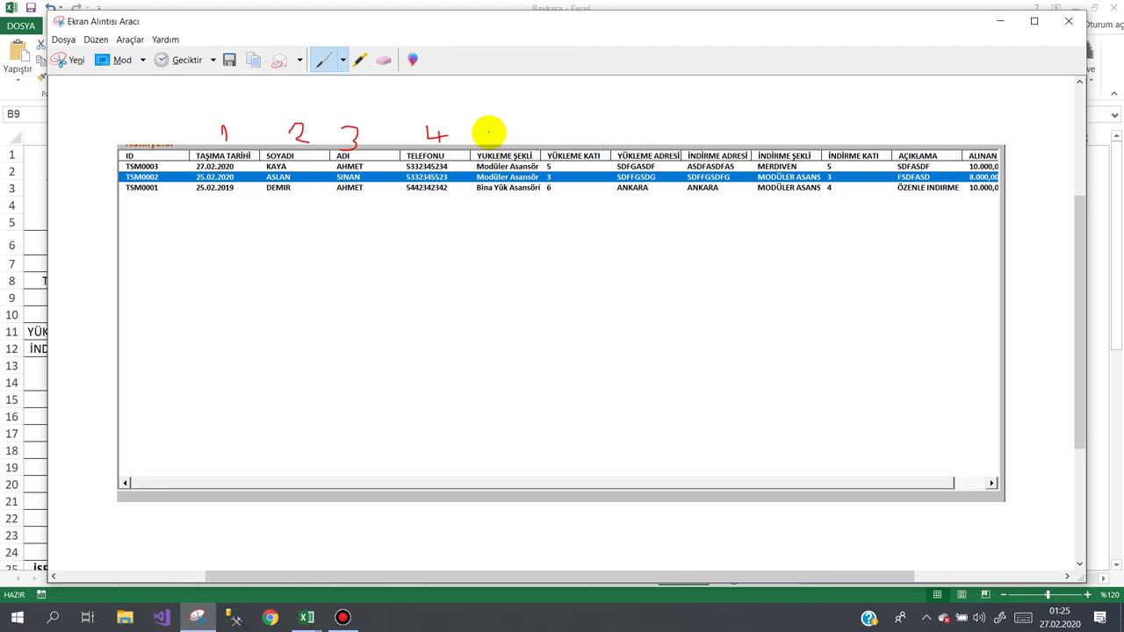
Write red numbers 5–12 above the remaining headers, from YUKLEME ŞEKLİ through ALINAN.
drag(493, 125, 507, 133)
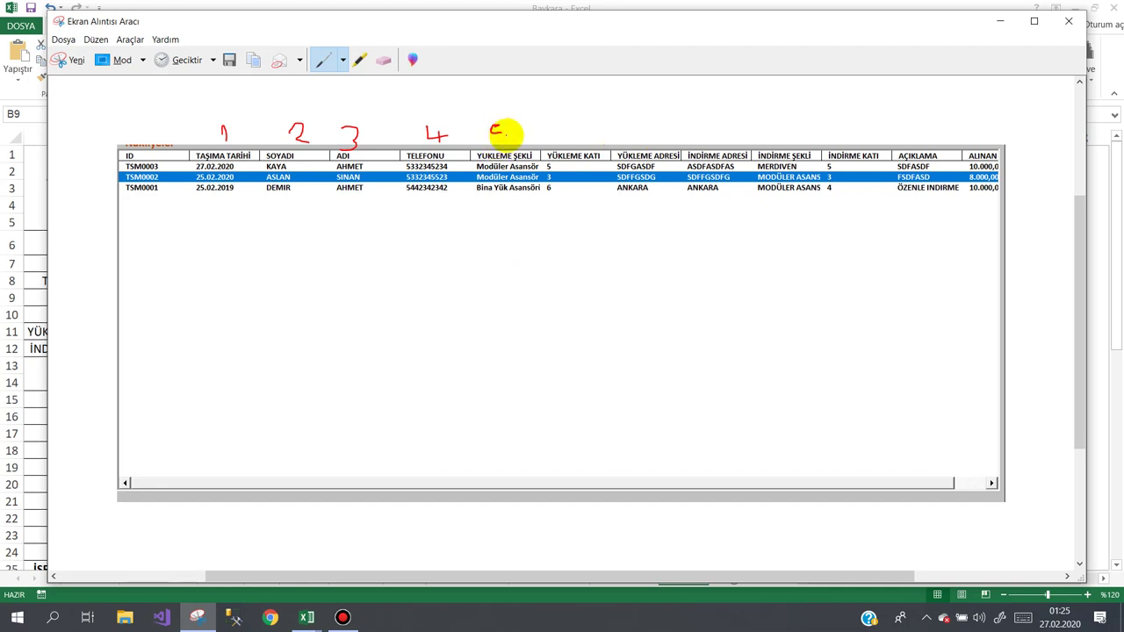
drag(575, 123, 641, 138)
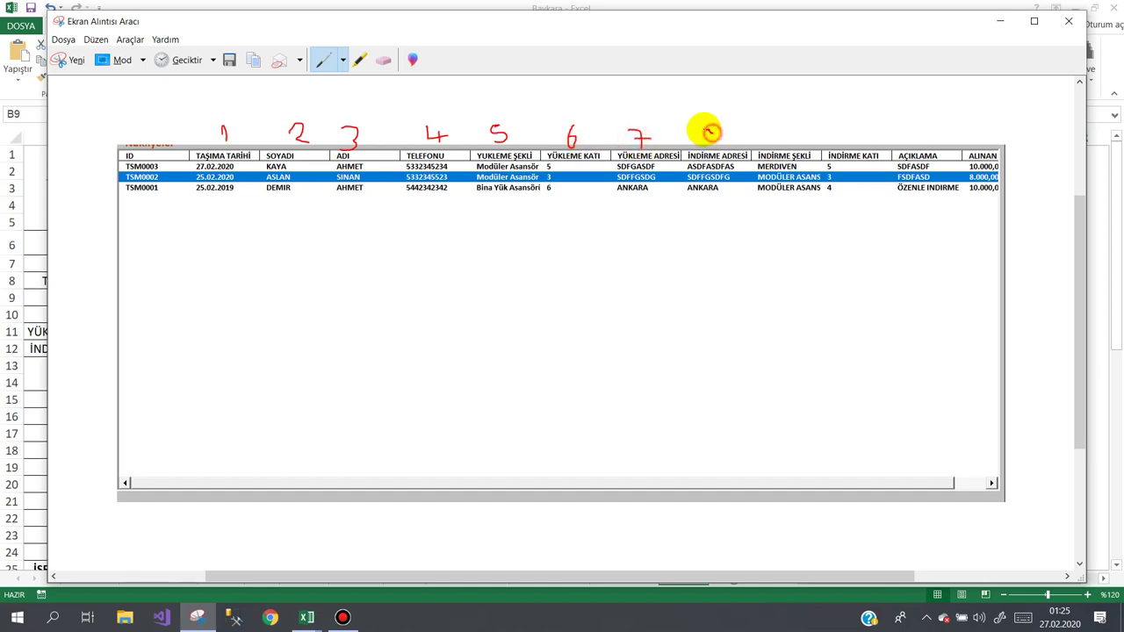
drag(708, 141, 709, 130)
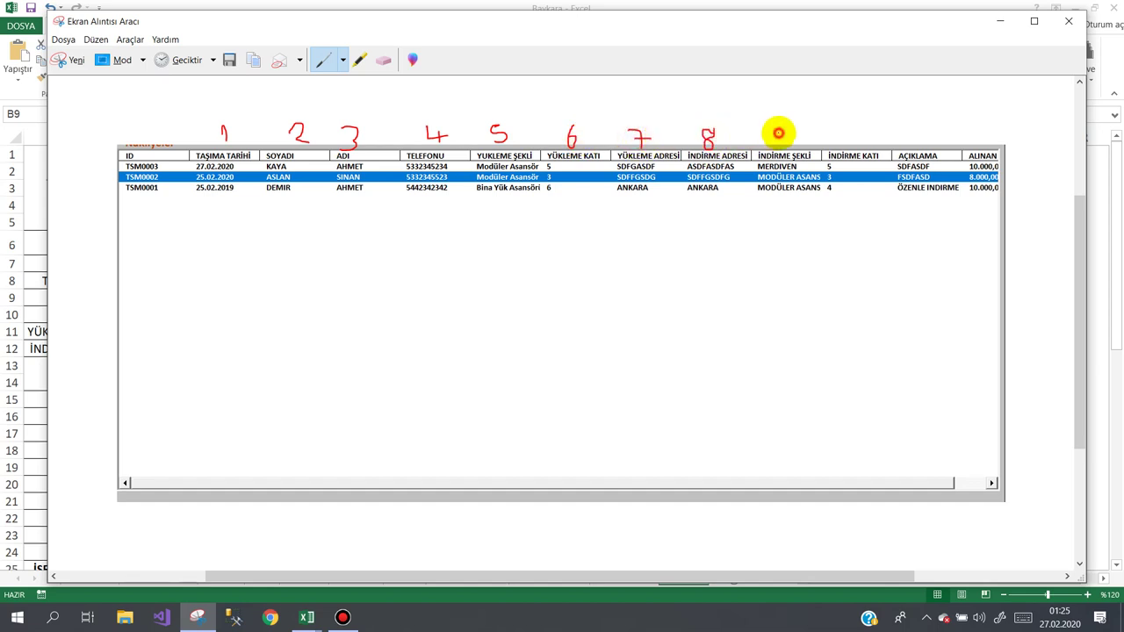
drag(778, 133, 987, 142)
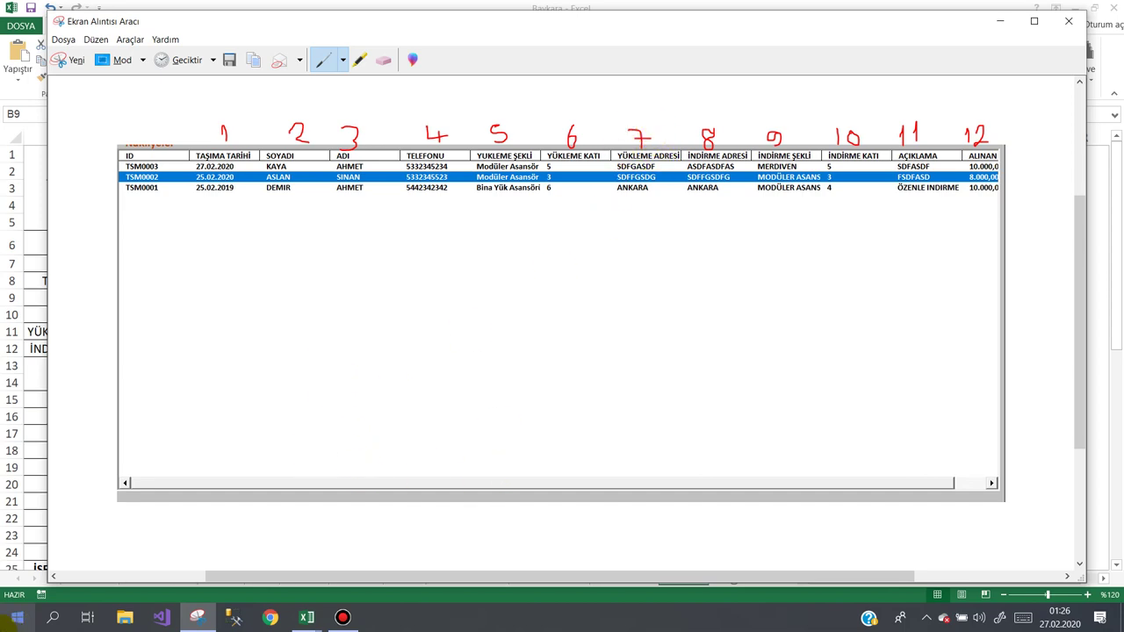
Change the last Range line's target cell from B8 to B9.
mouse_move(307, 618)
click(360, 571)
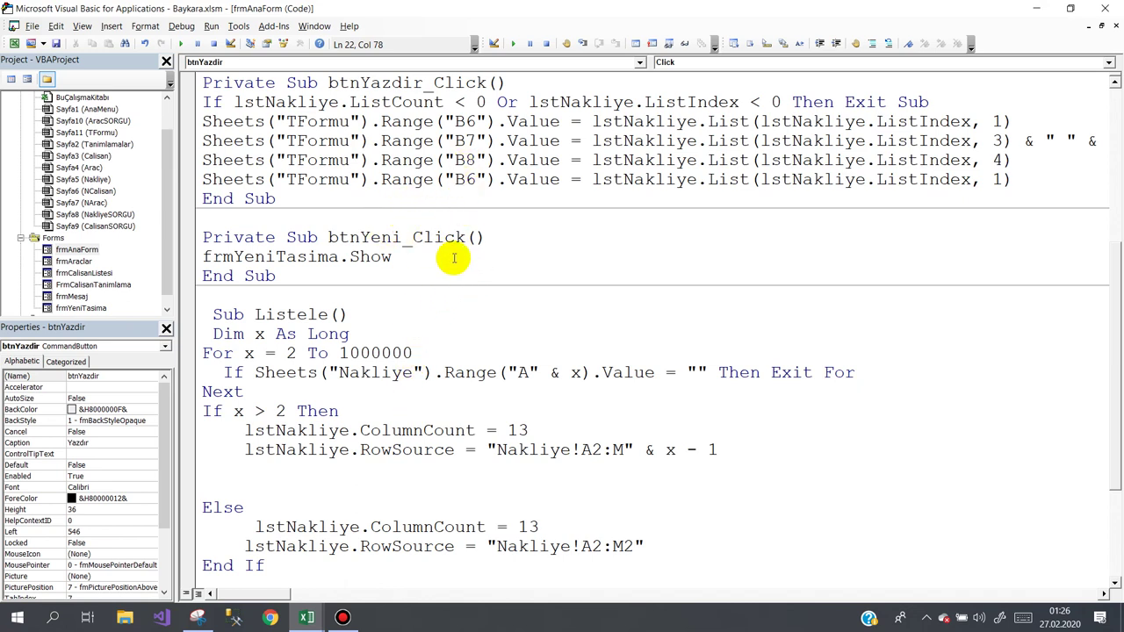
mouse_move(306, 617)
click(243, 567)
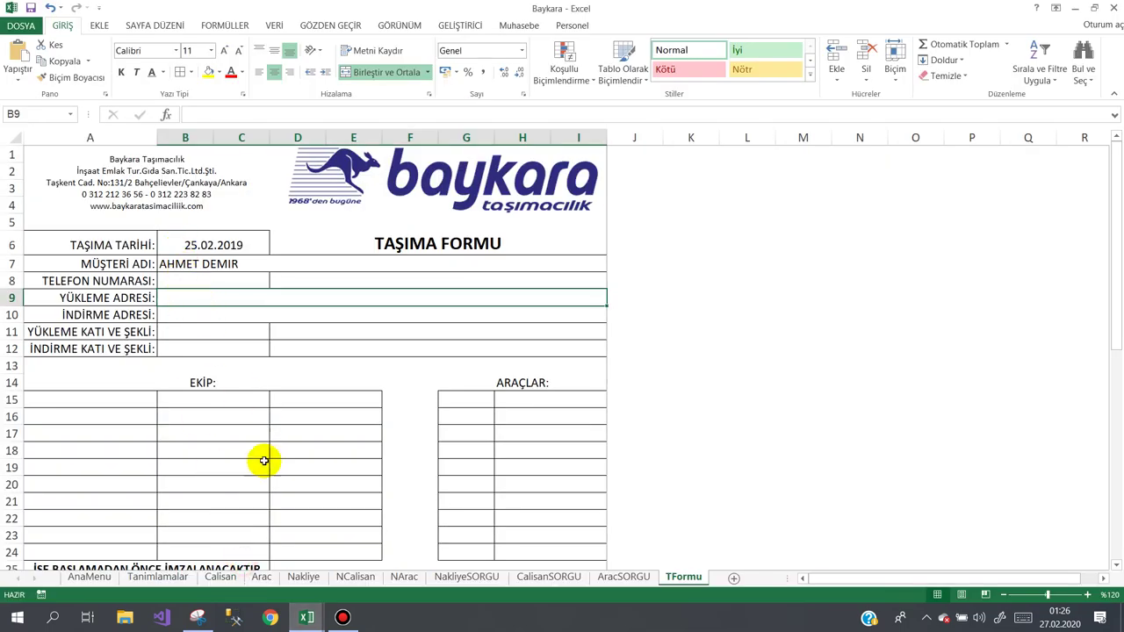
mouse_move(307, 615)
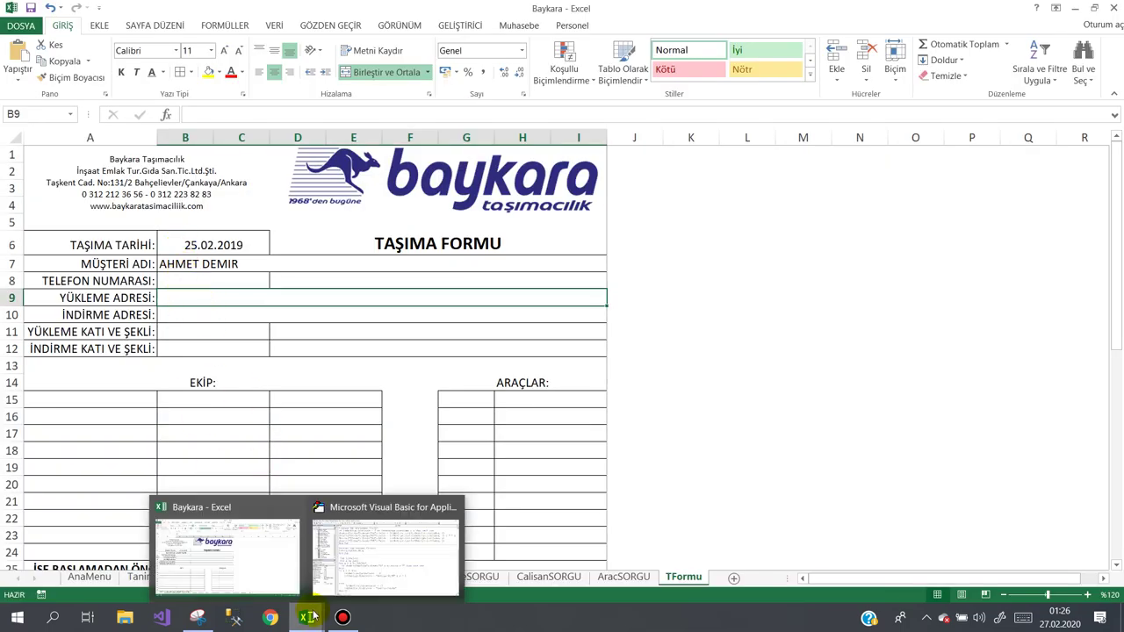
click(354, 562)
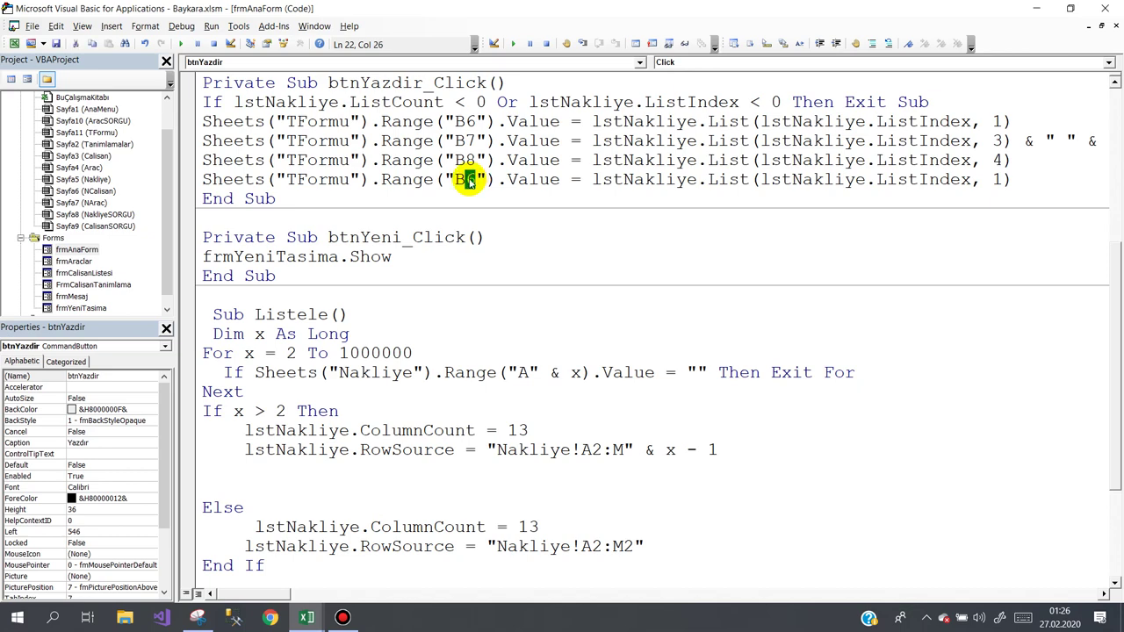
text(9)
Set that line's list column index to 7, the loading address, and start a new line.
mouse_move(306, 615)
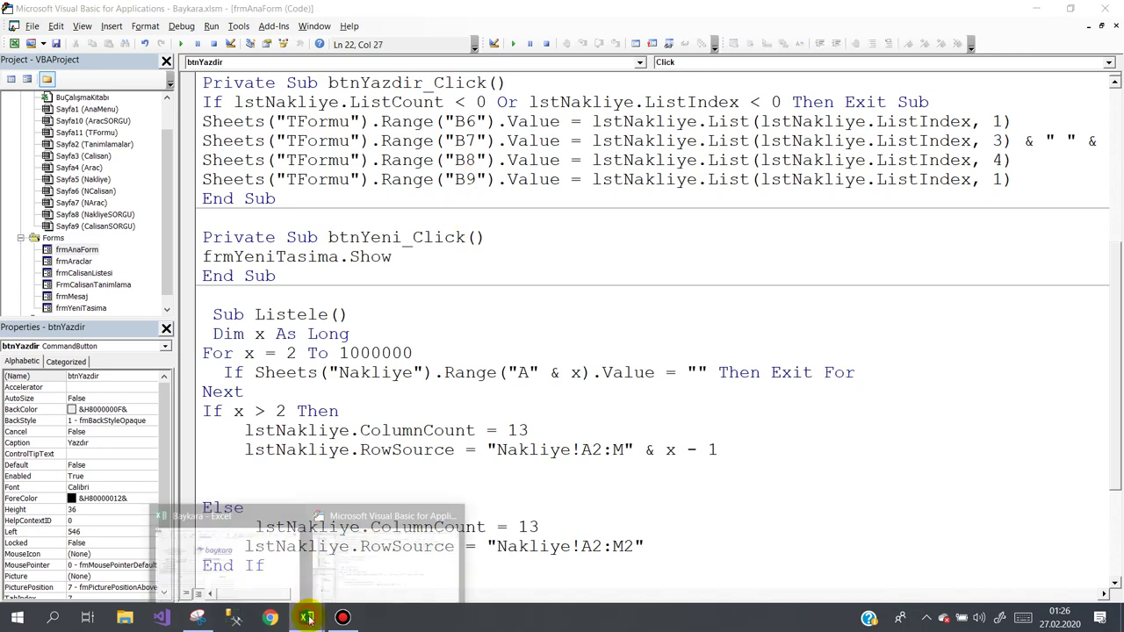
click(197, 619)
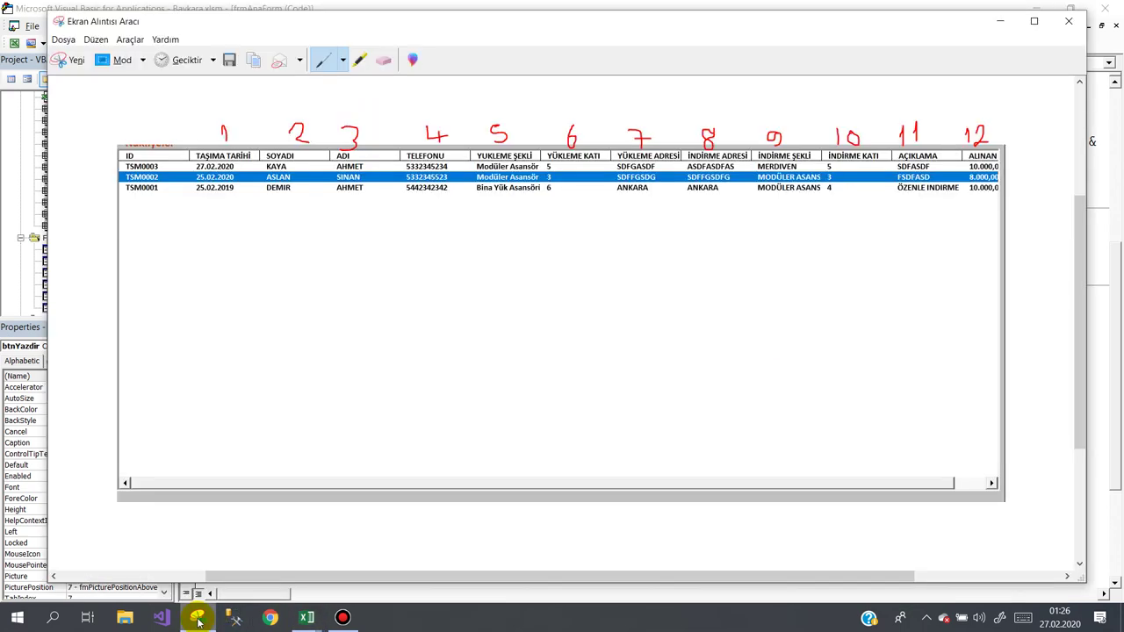
click(197, 619)
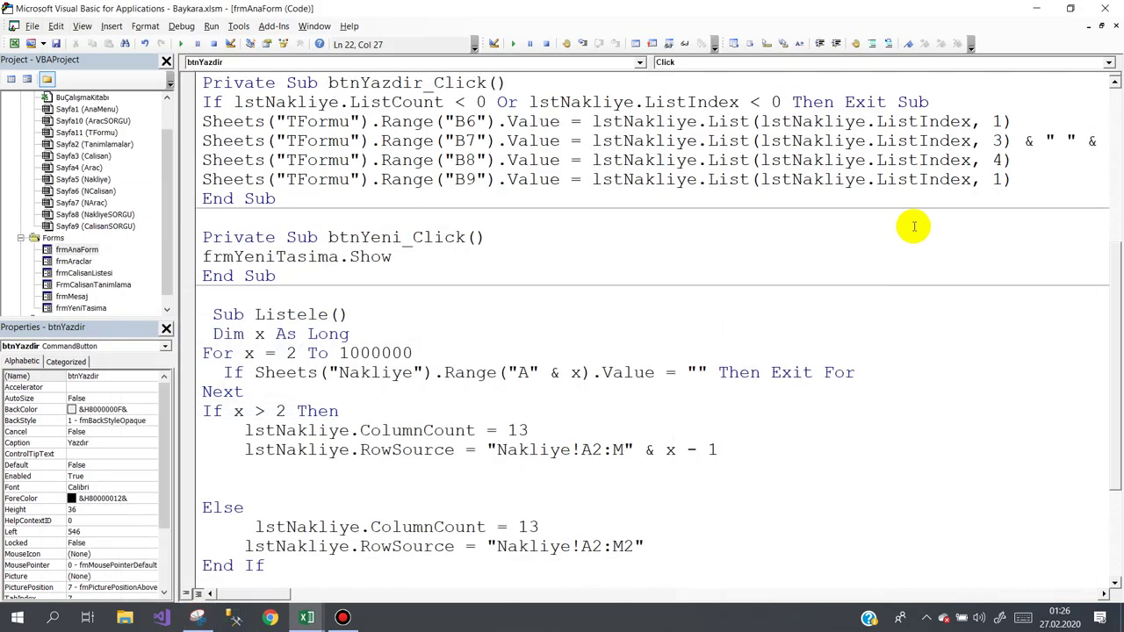
drag(1002, 179, 995, 181)
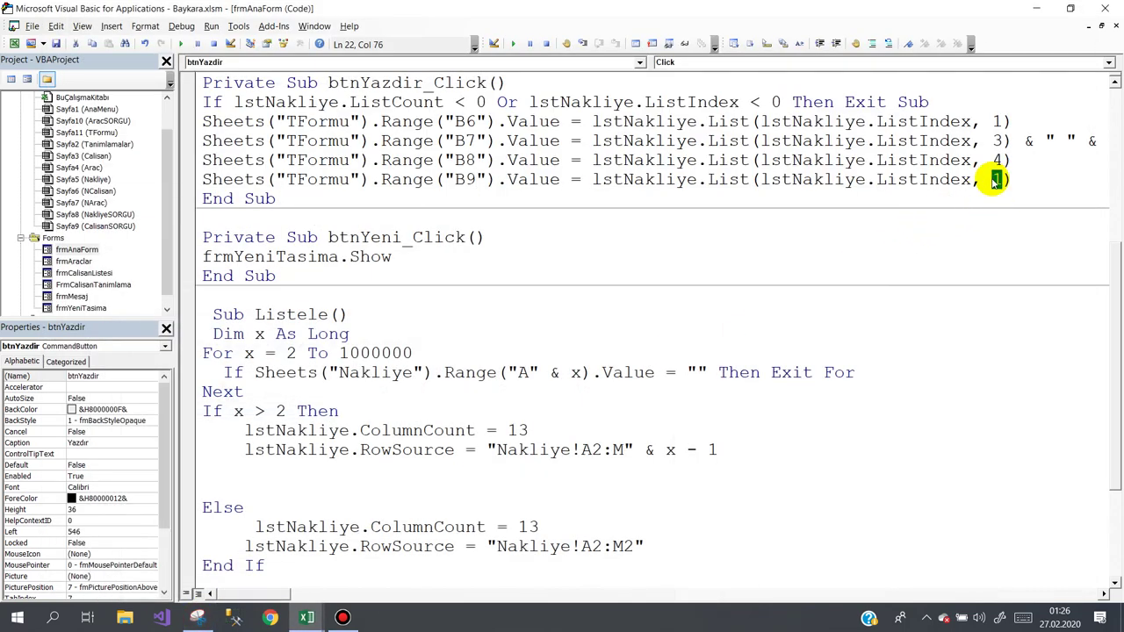
text(7)
key(Return)
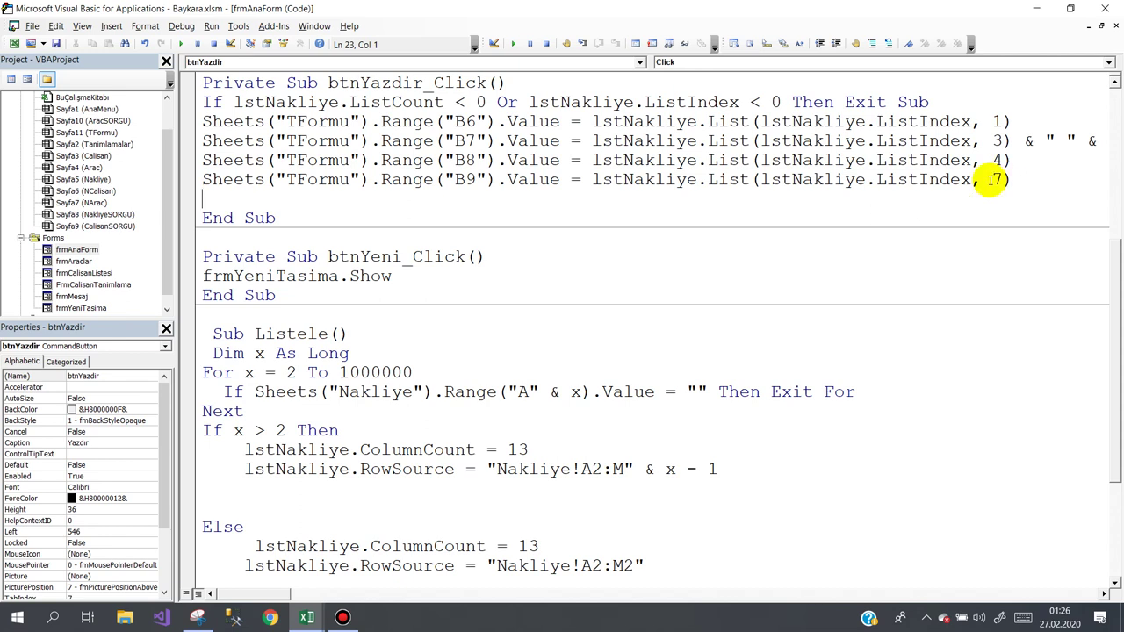
Copy the B9 line and paste a duplicate on the blank line above End Sub.
click(1033, 178)
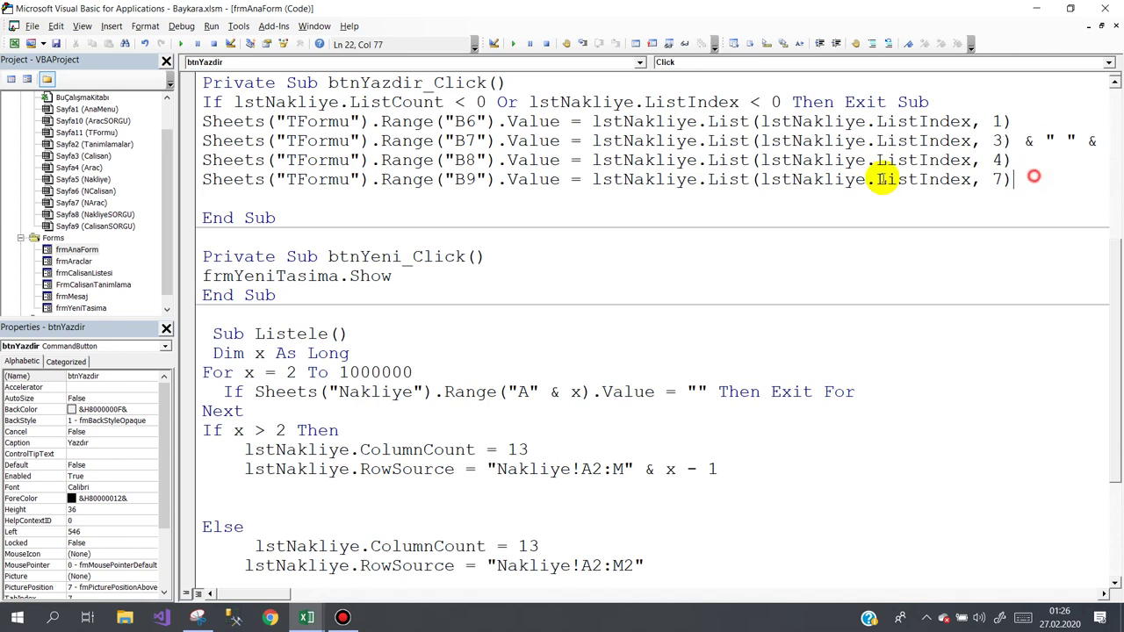
drag(883, 179, 188, 184)
key(ctrl+c)
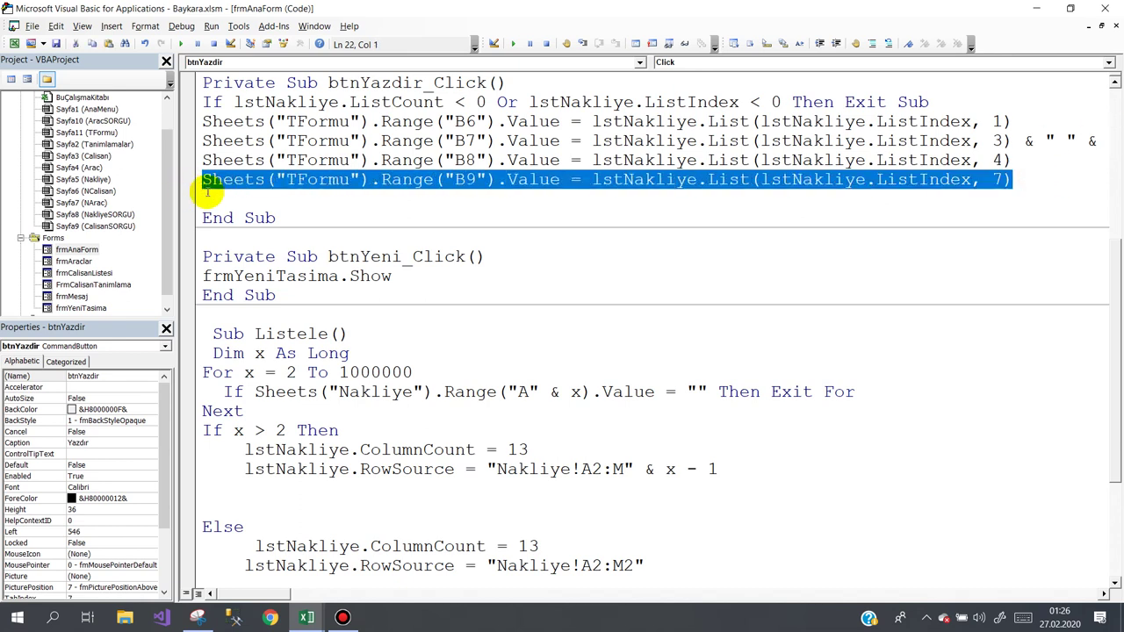
click(212, 194)
key(ctrl+v)
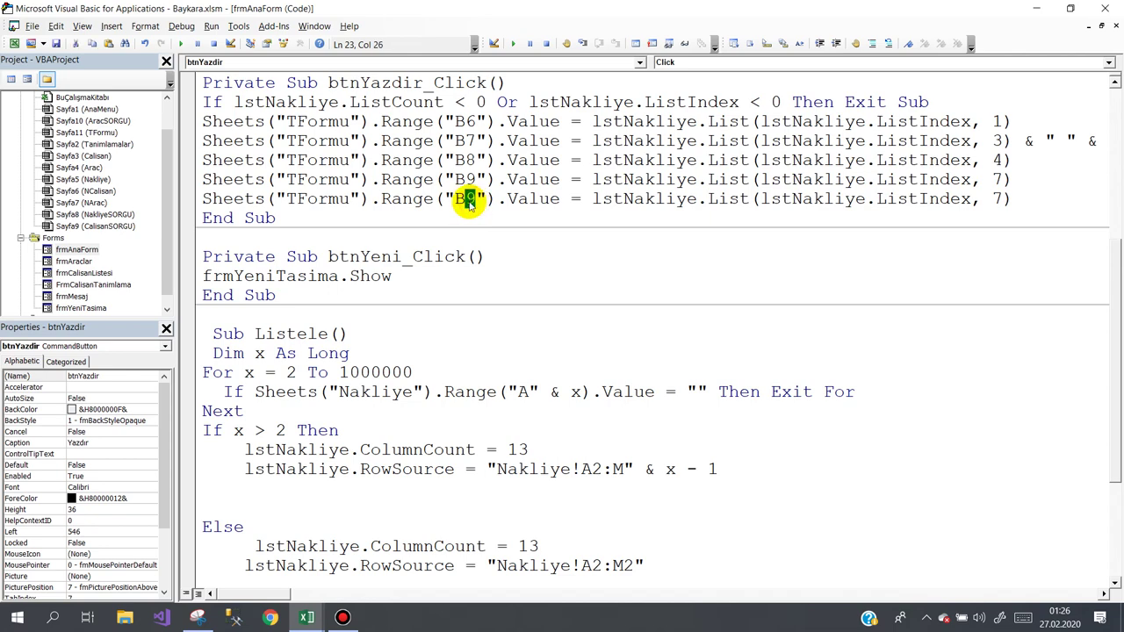
Point the duplicate at TFormu B10 with list column 8, then paste another B9 line below.
text(1)
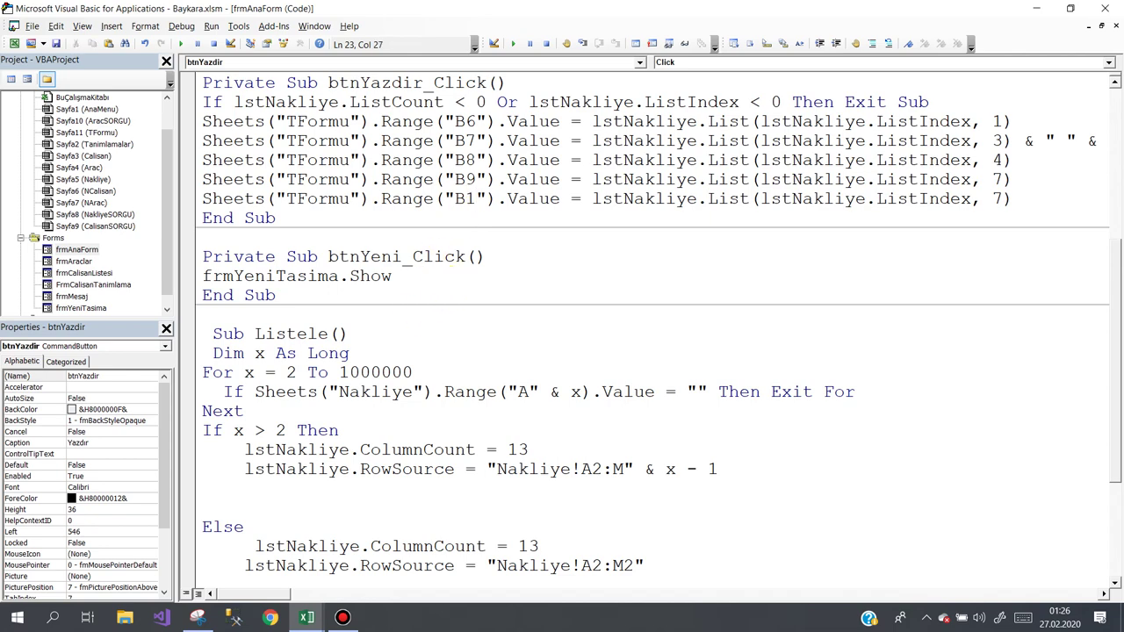
text(0)
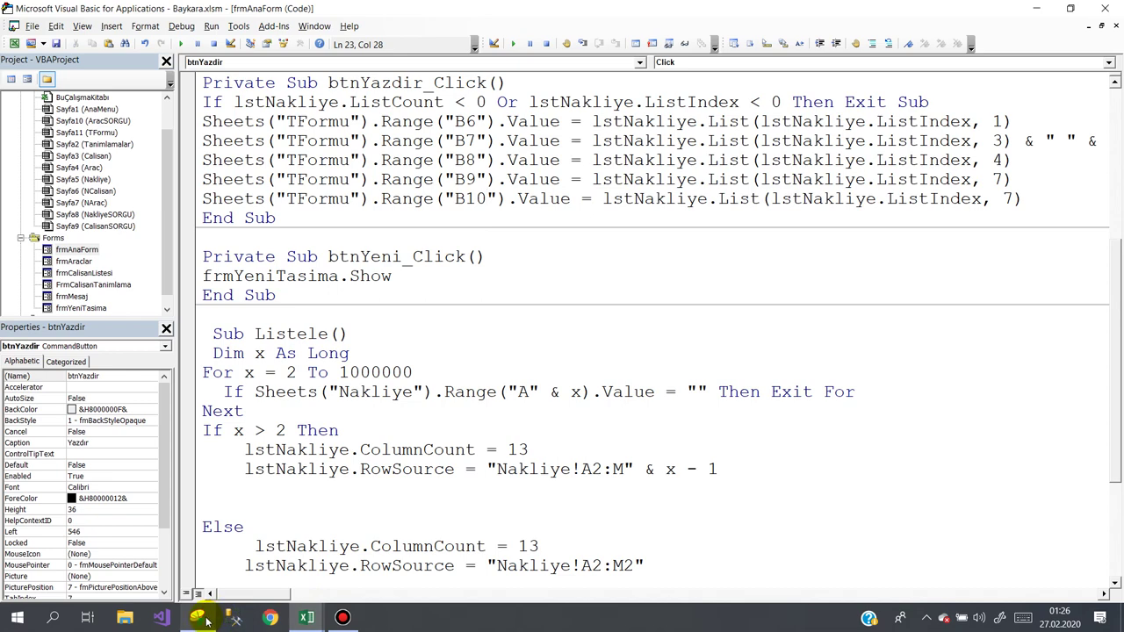
mouse_move(303, 615)
click(253, 562)
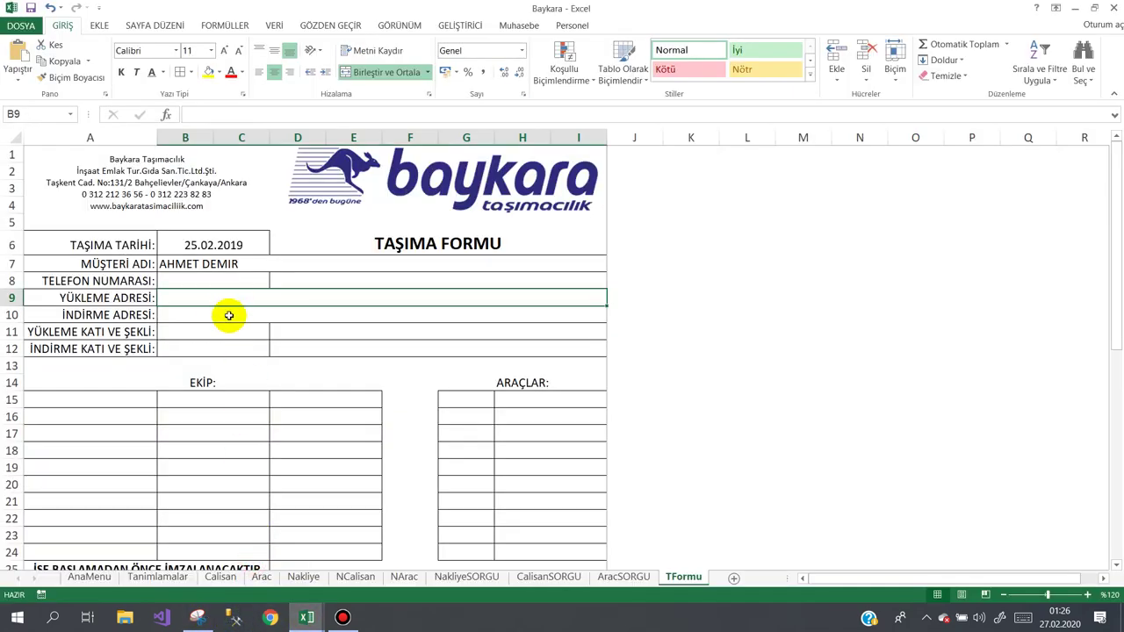
click(208, 314)
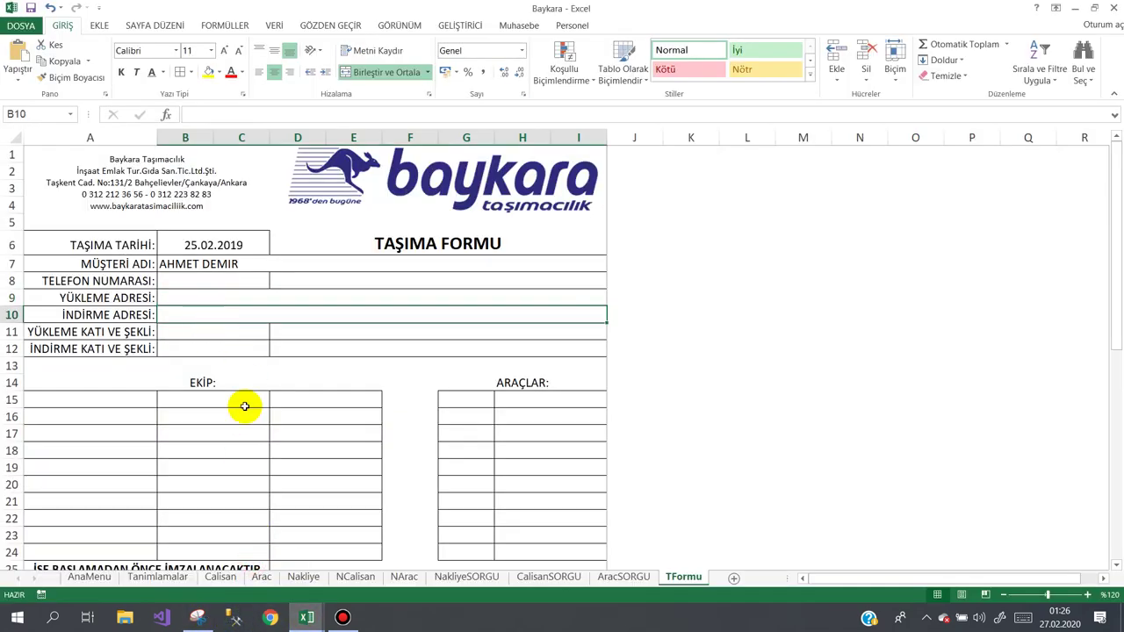
click(196, 617)
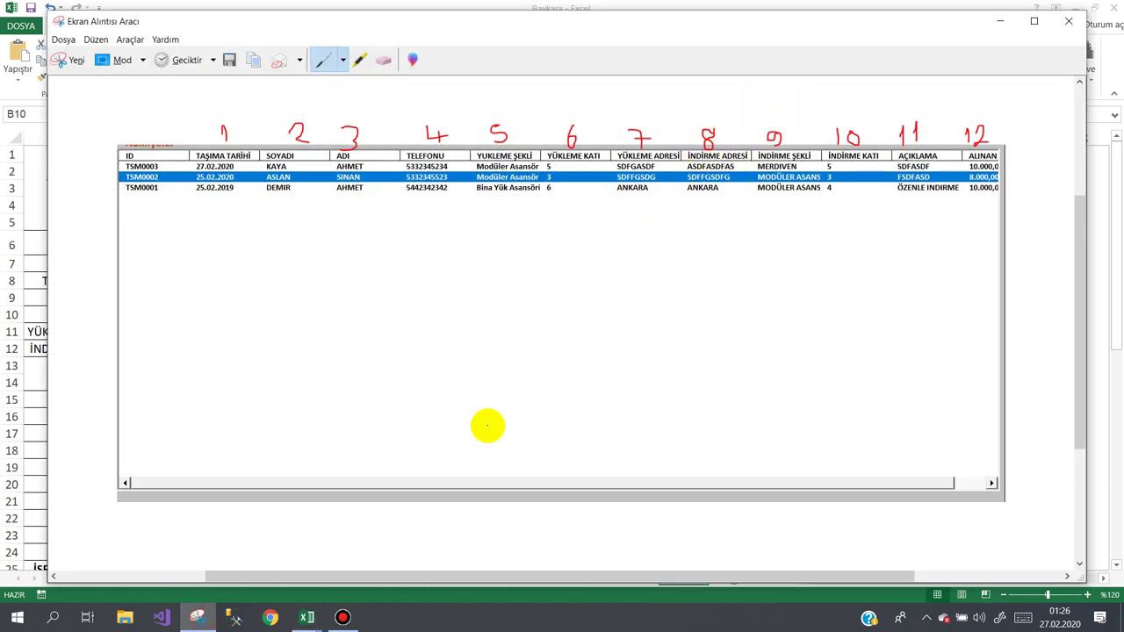
click(306, 618)
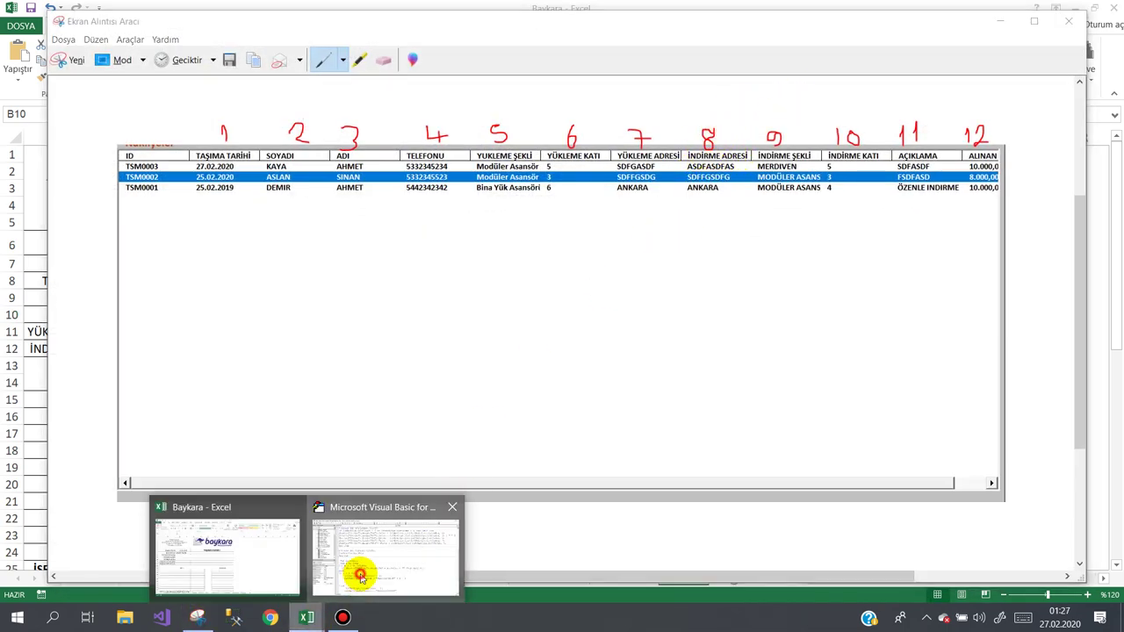
click(358, 572)
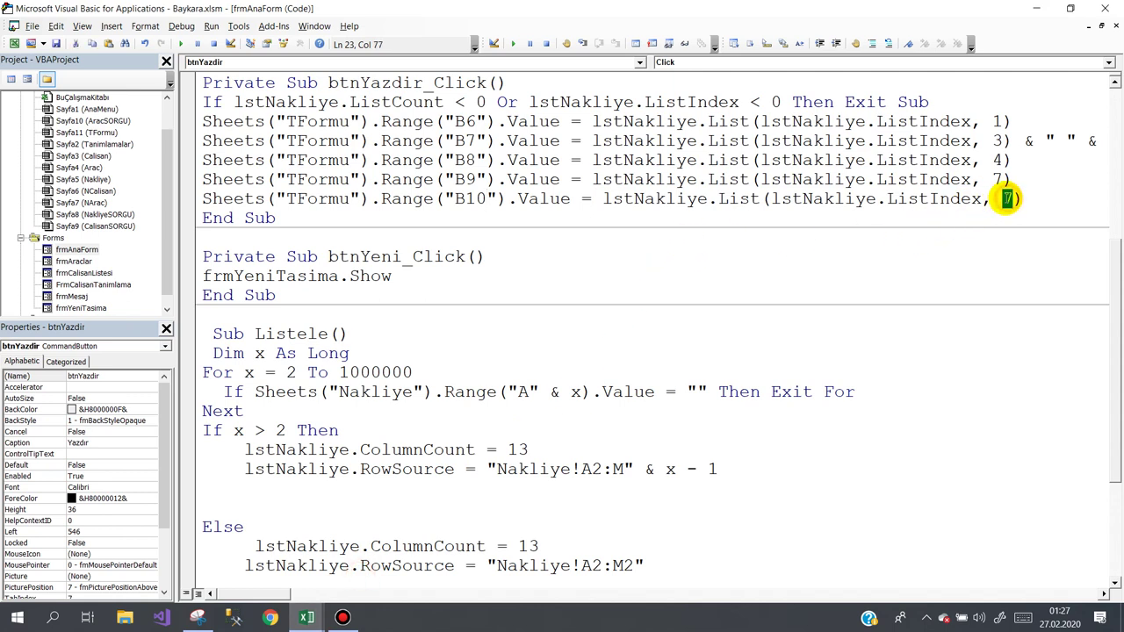
text(8)
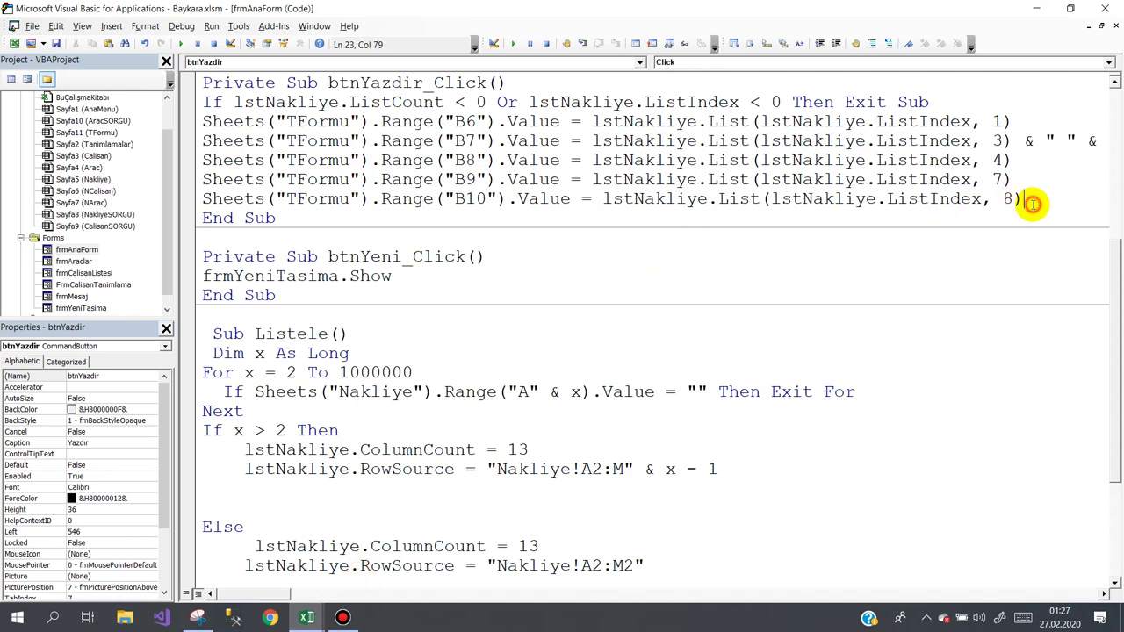
key(Return)
key(ctrl+v)
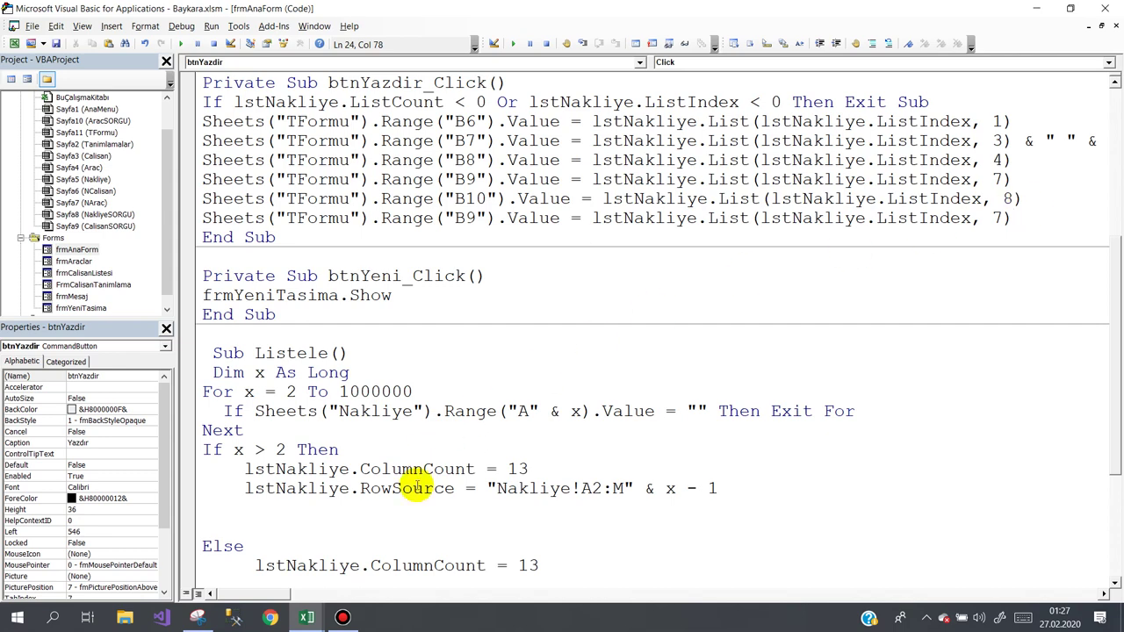
Change the pasted line's target cell to B11, checking B11 on the TFormu form.
mouse_move(306, 617)
click(279, 597)
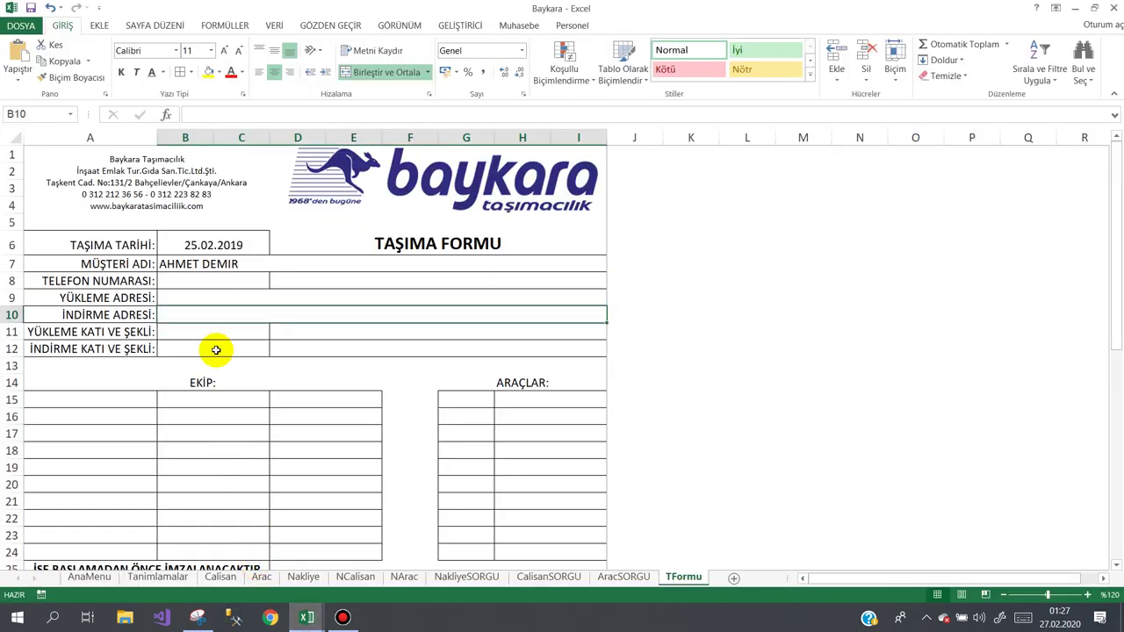
click(192, 335)
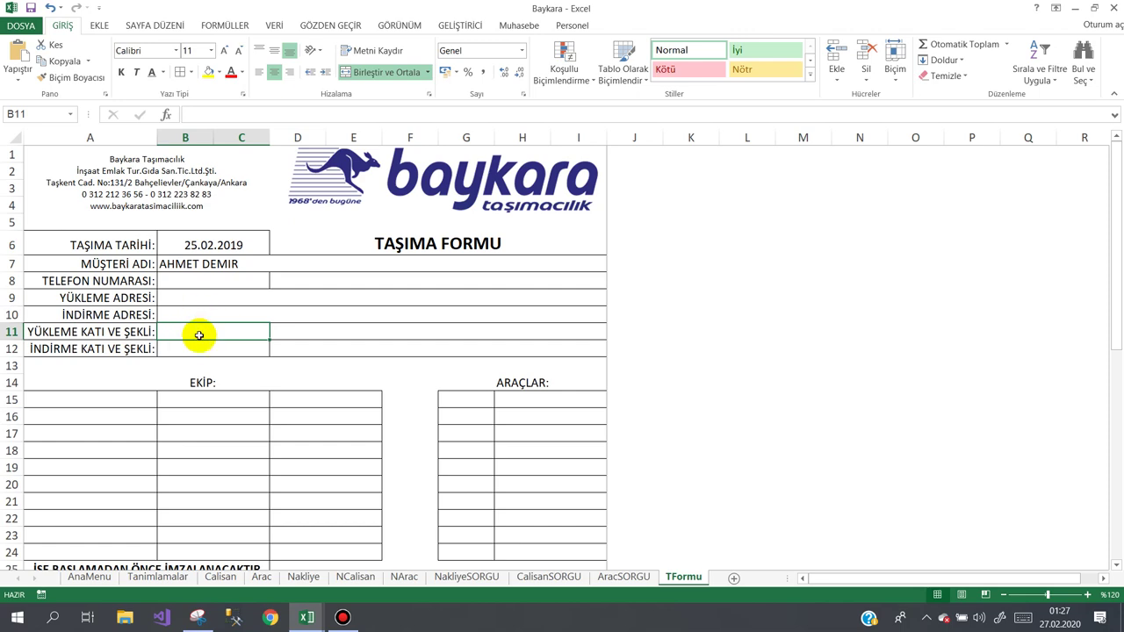
mouse_move(309, 626)
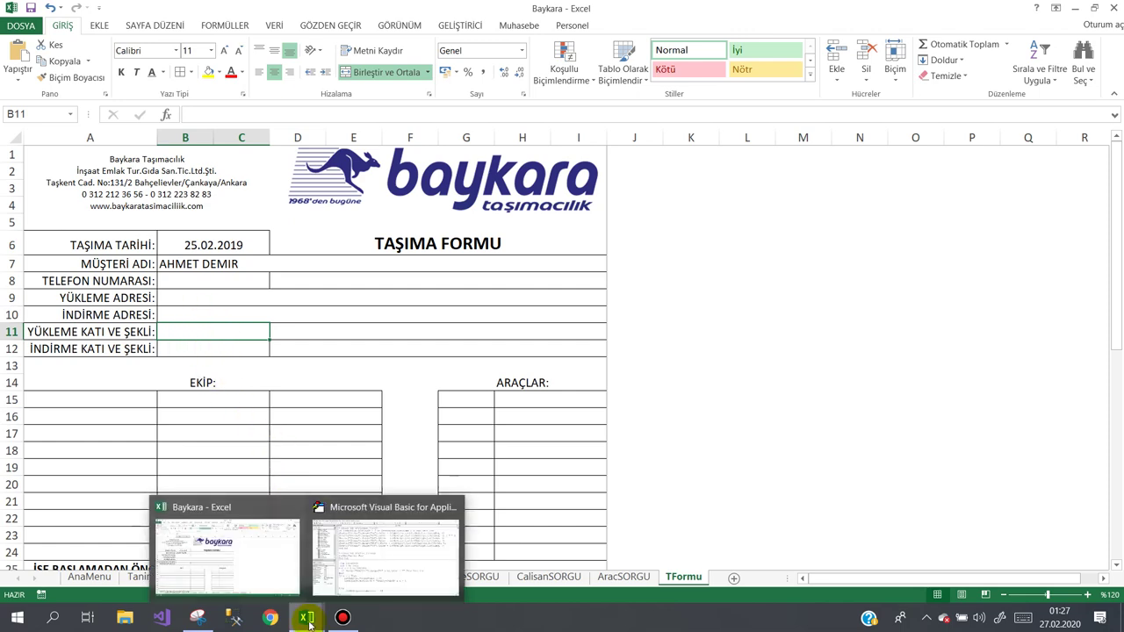
click(365, 553)
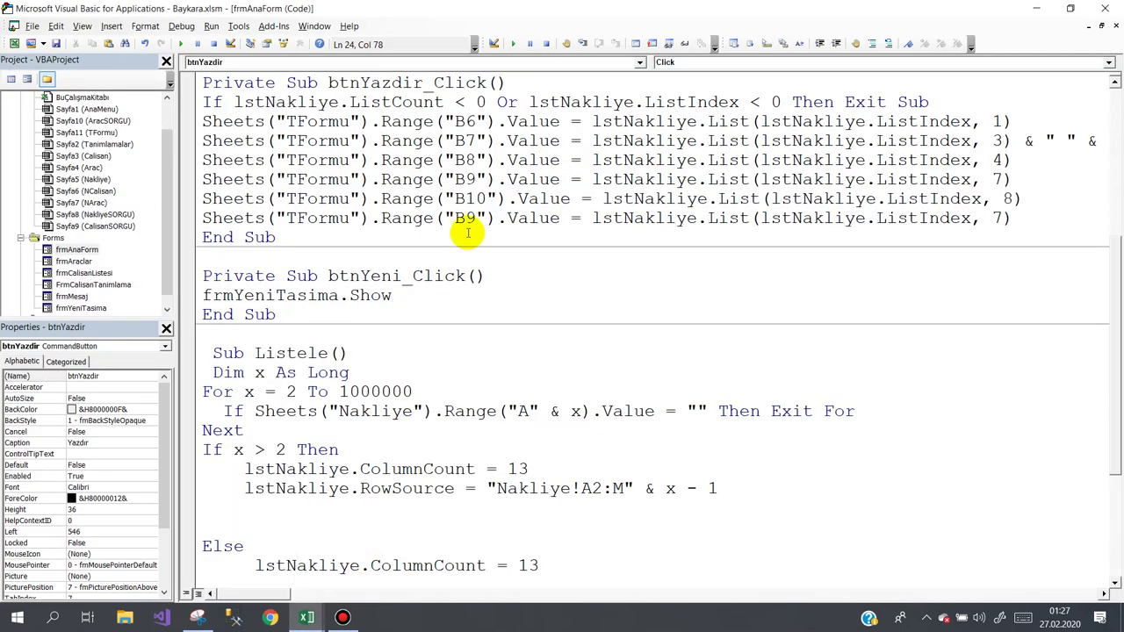
text(11)
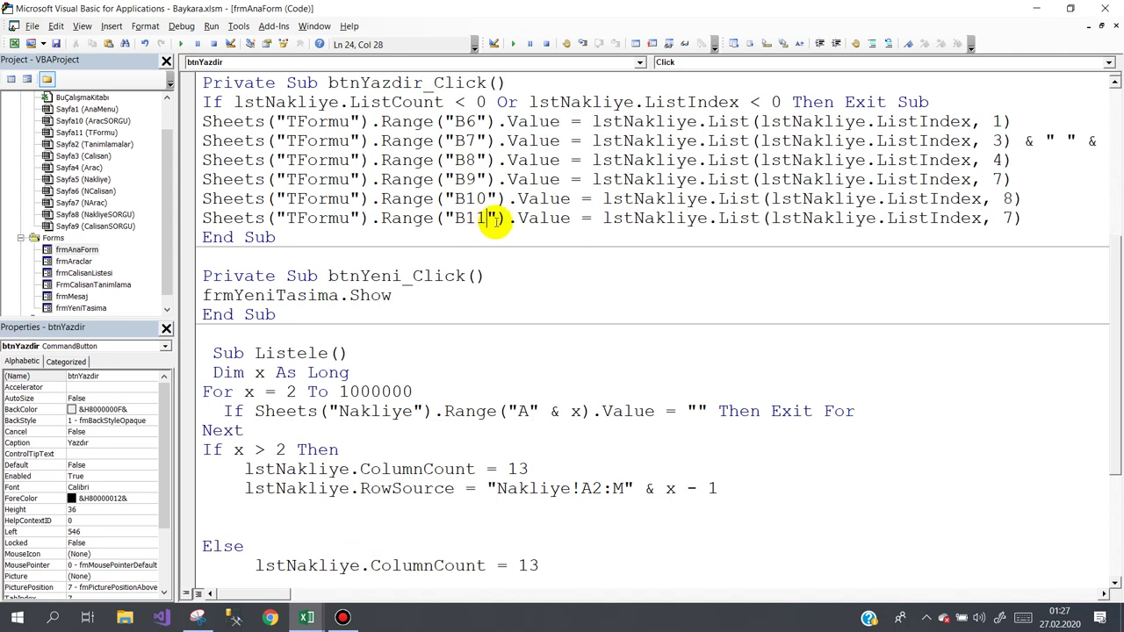
click(200, 619)
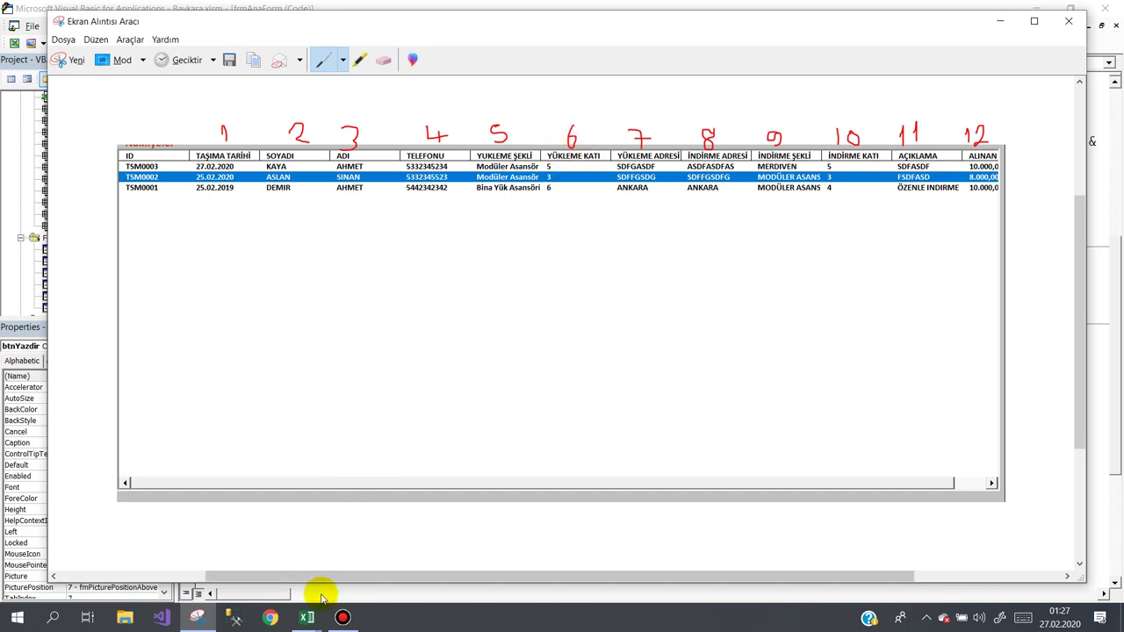
click(310, 617)
click(378, 562)
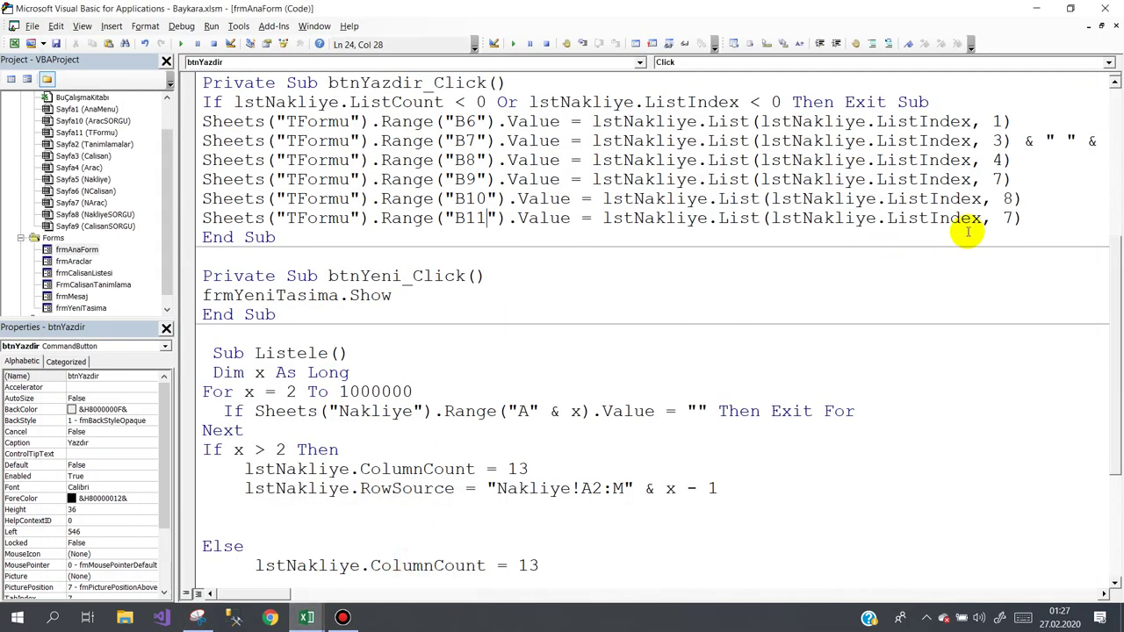
Set the B11 line's column index to 6 and paste another B9 line below it.
double_click(1007, 217)
text(6)
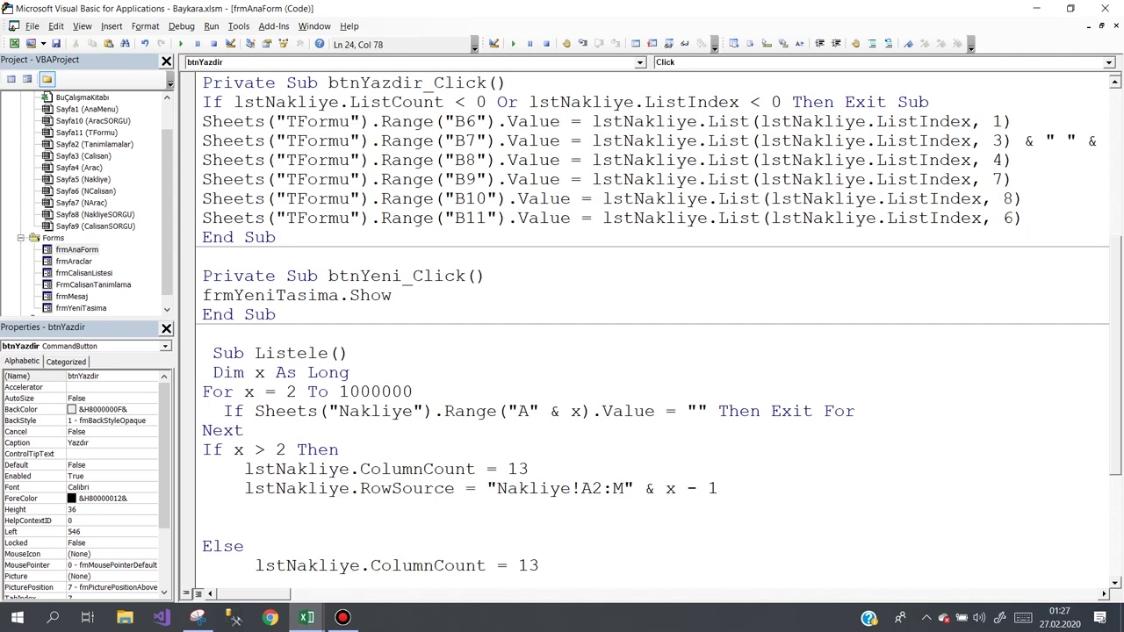
click(1033, 220)
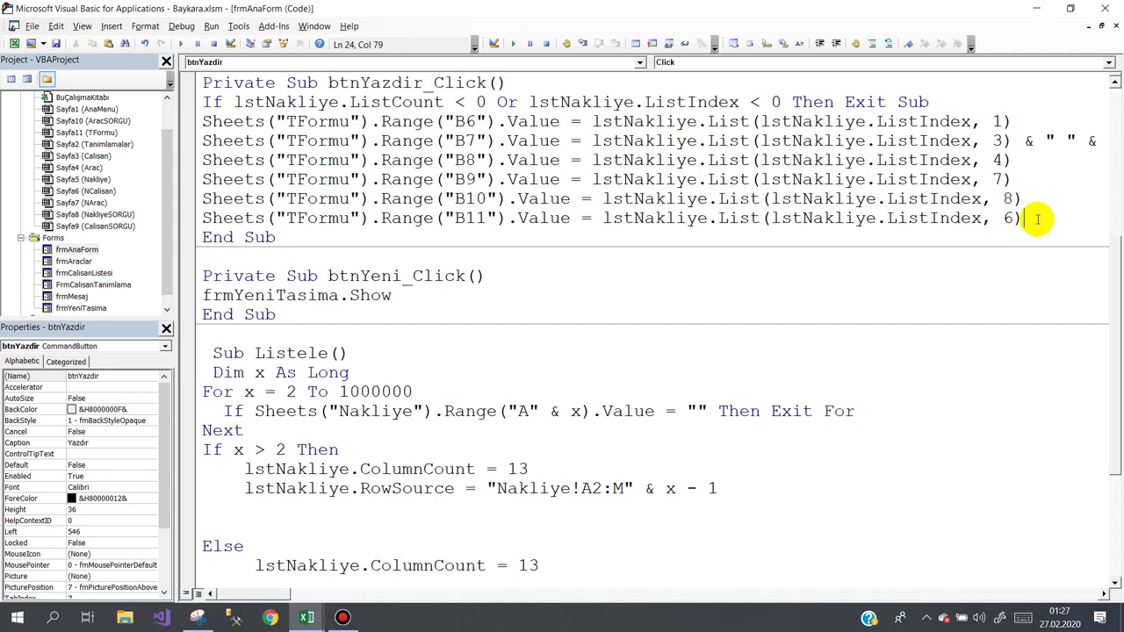
key(Return)
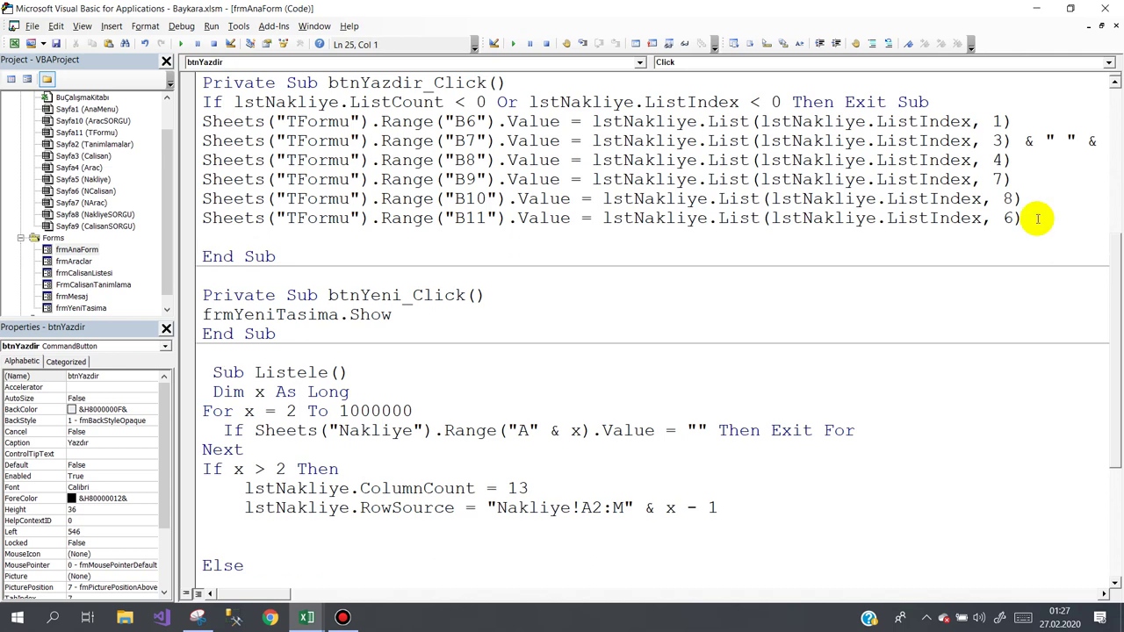
text(Sheets("TFormu").Range("B9").Value = lstNakliye.List(lstNakliye.ListIndex, 7))
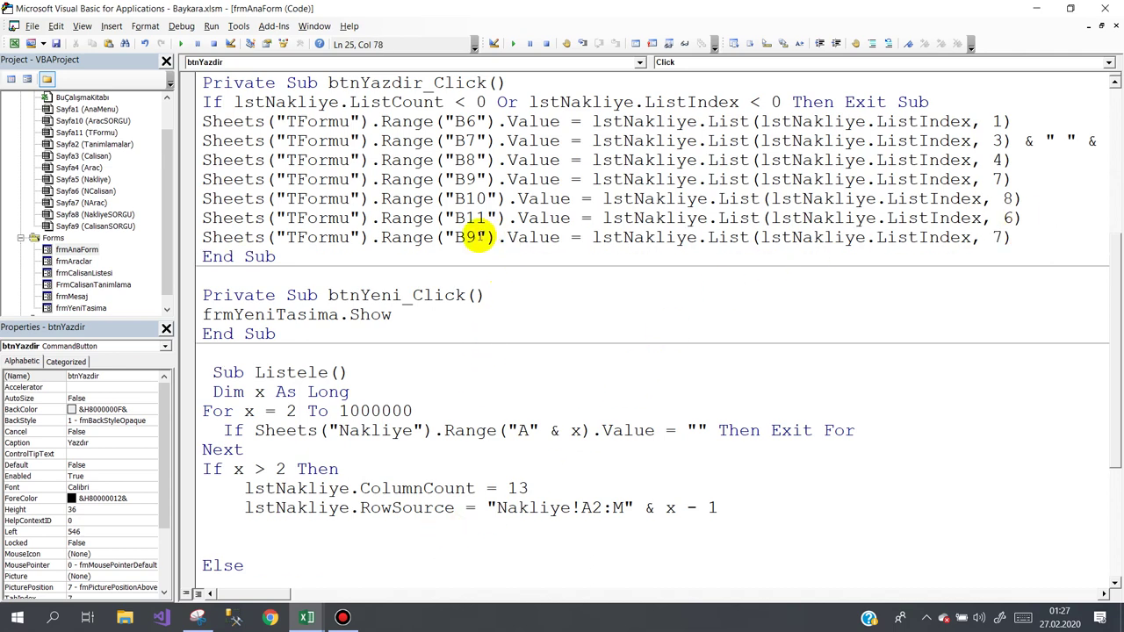
Check cell D11 on the TFormu sheet against the annotated list capture.
click(305, 621)
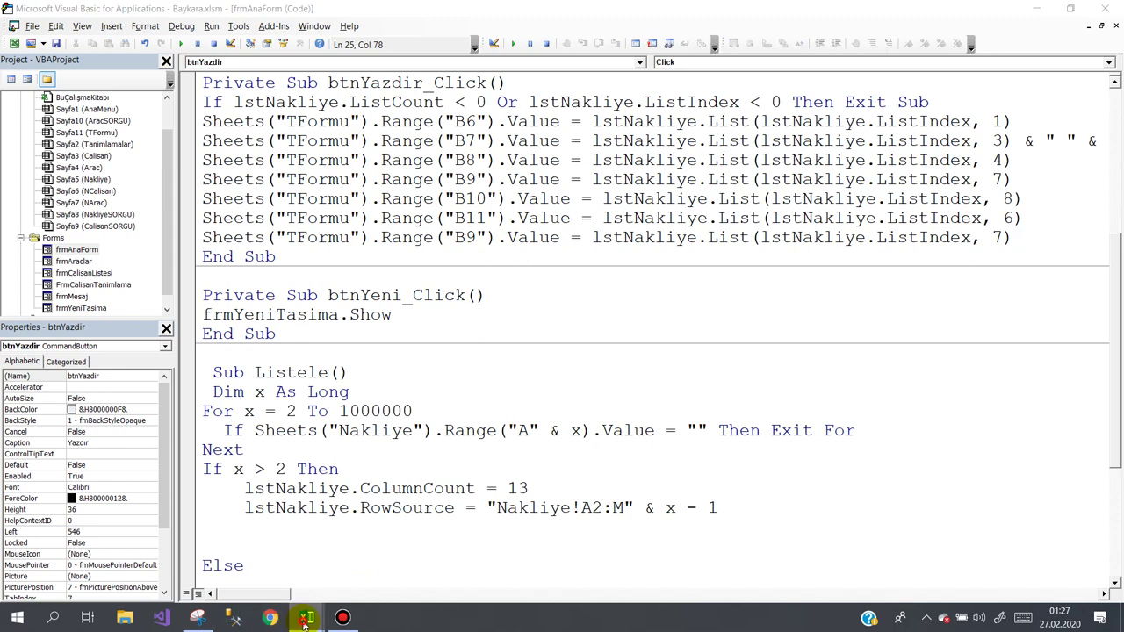
click(243, 571)
click(292, 331)
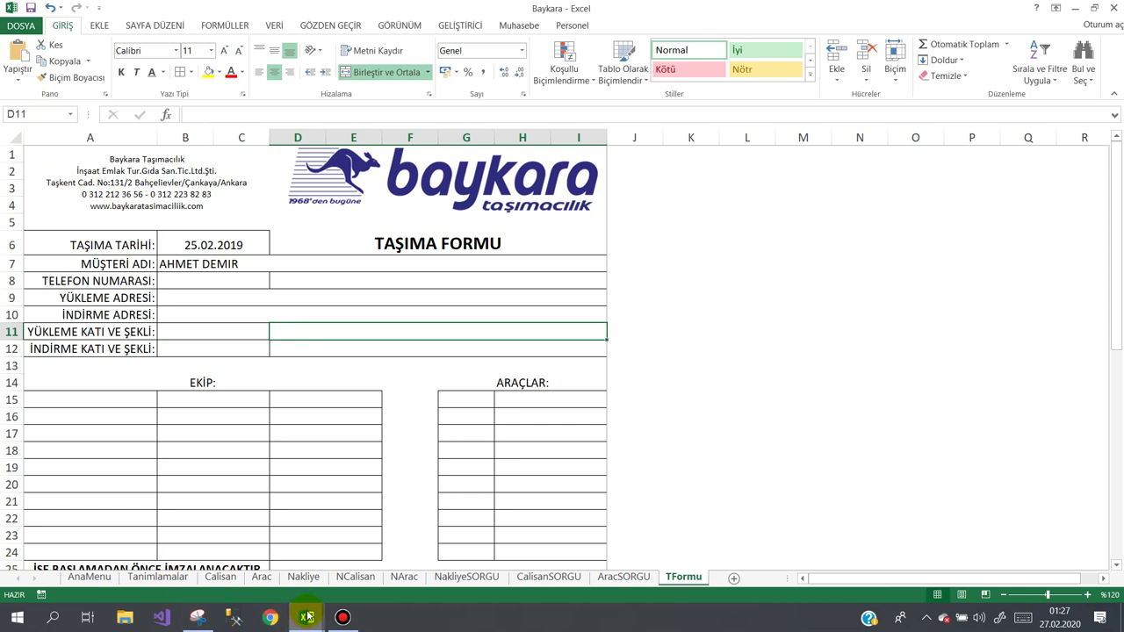
click(197, 618)
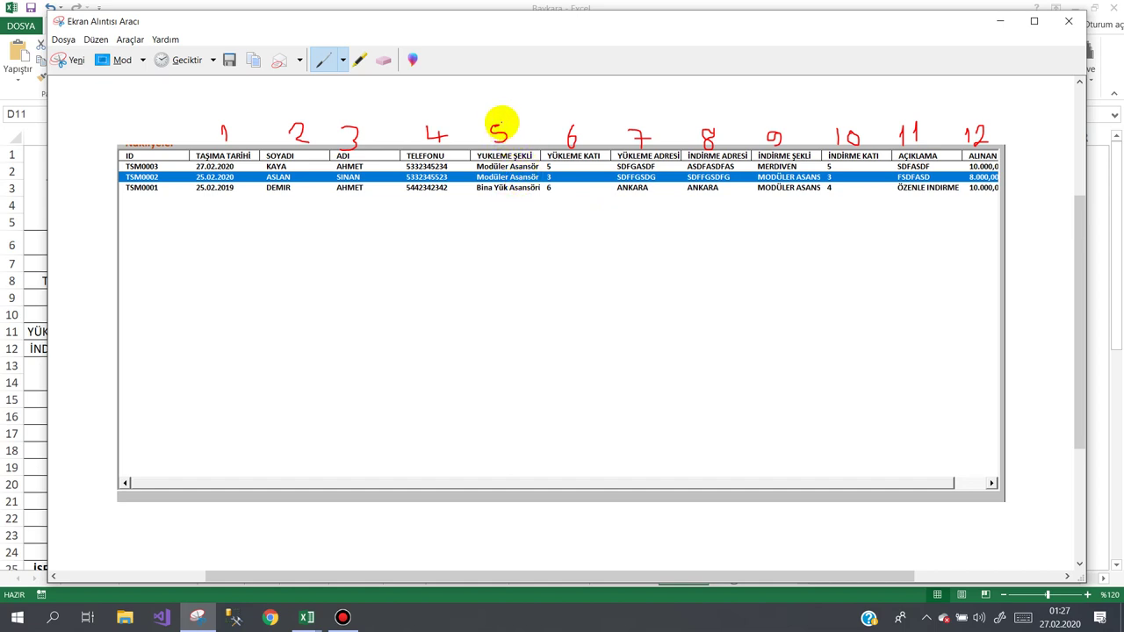
Mark column 5 on the reference capture and replace B9 with D11 on the last Range line.
drag(491, 128, 494, 121)
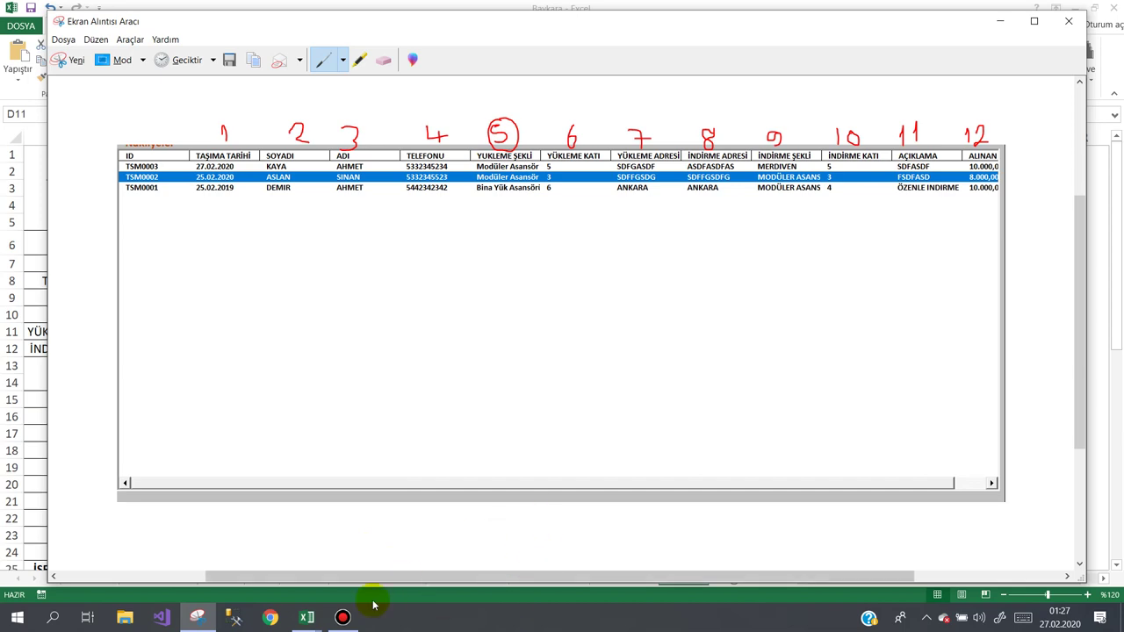
click(307, 618)
click(362, 574)
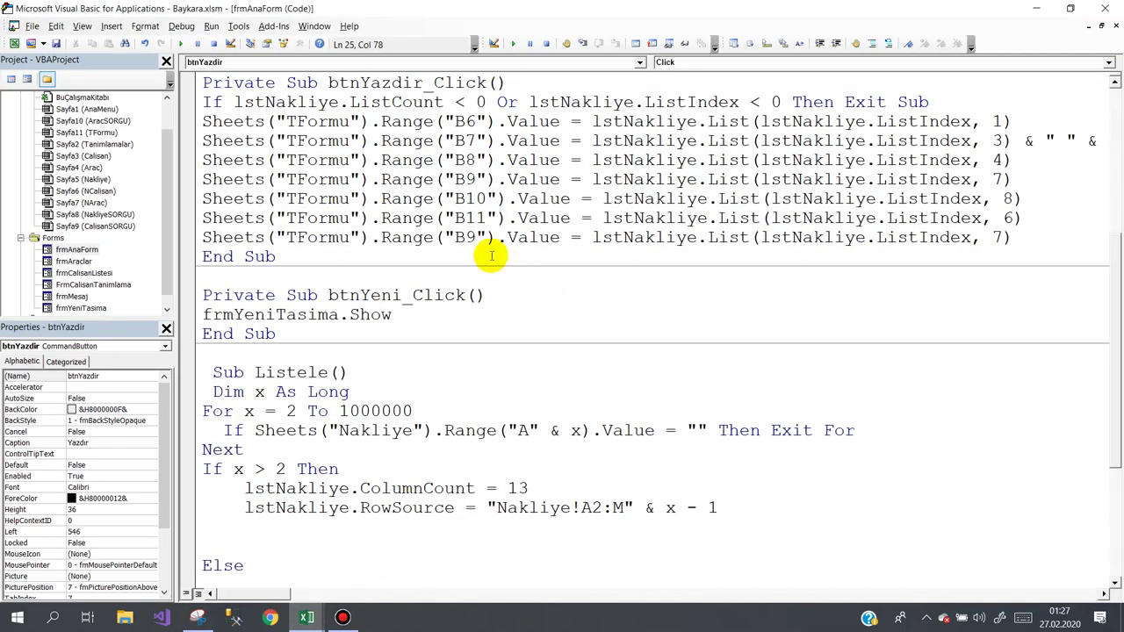
key(shift+Right)
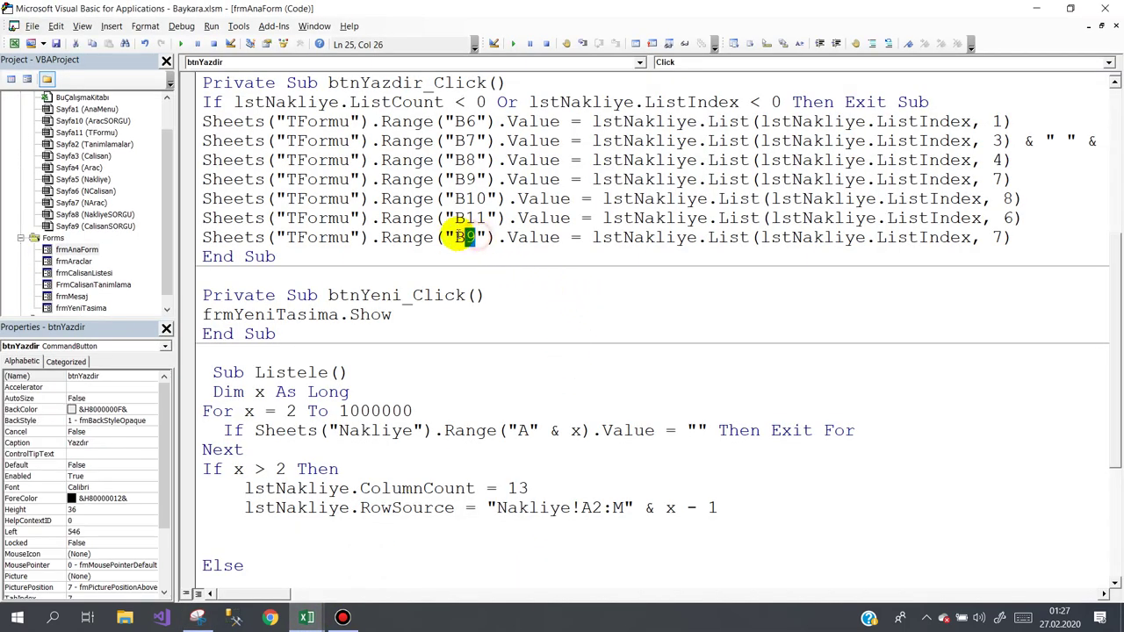
text(d)
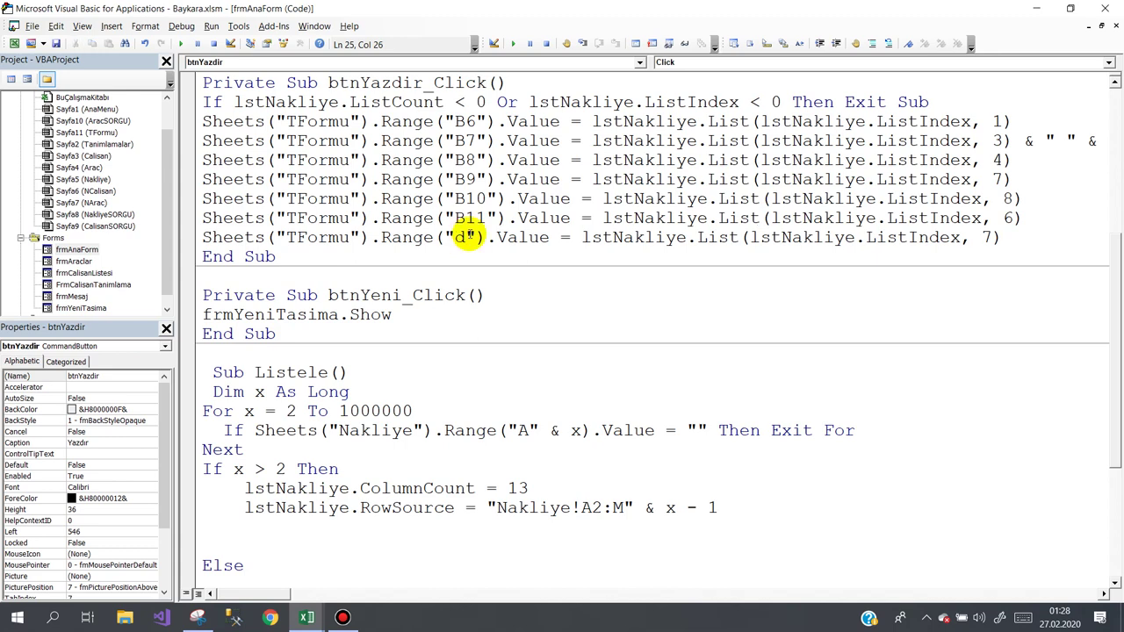
key(BackSpace)
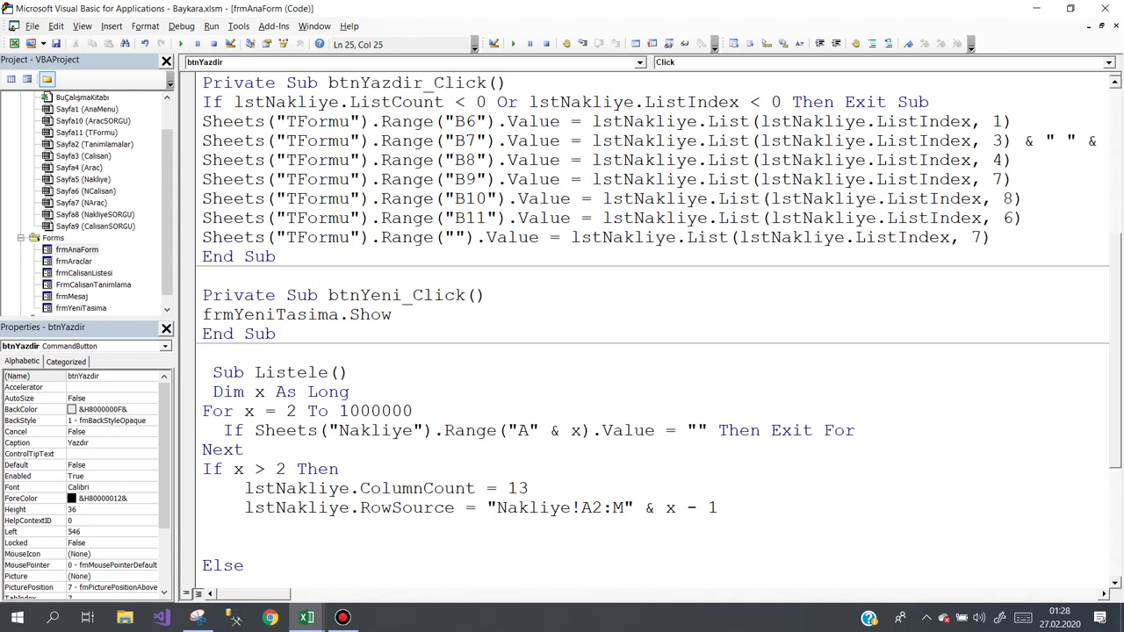
text(D11)
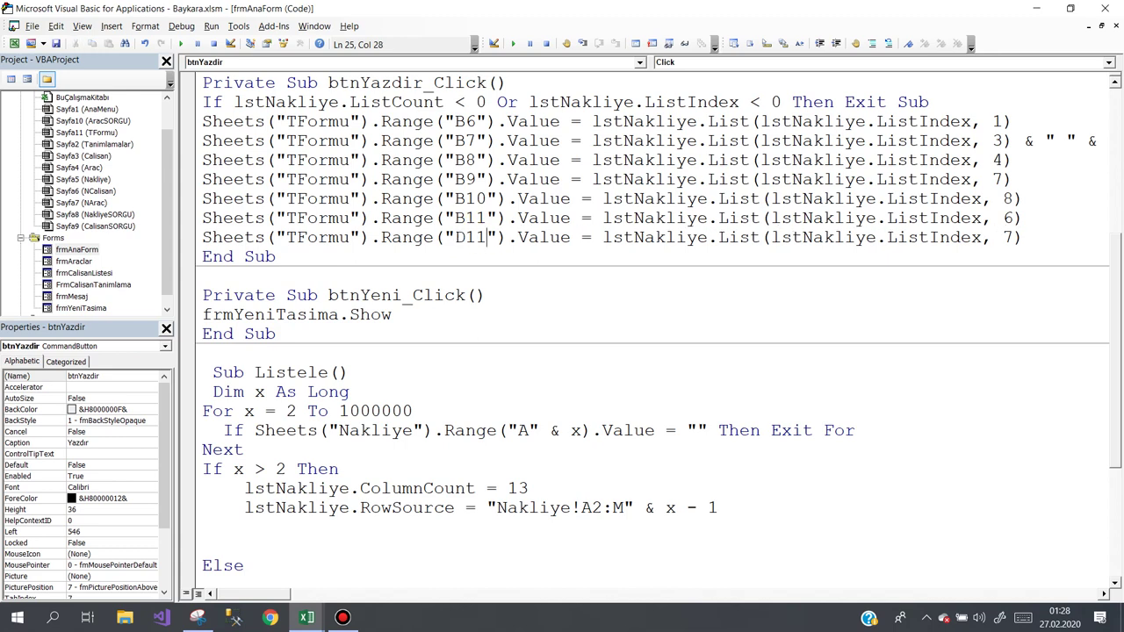
Set the D11 line's column index to 5, add a new line, and select the D11 line.
double_click(1008, 237)
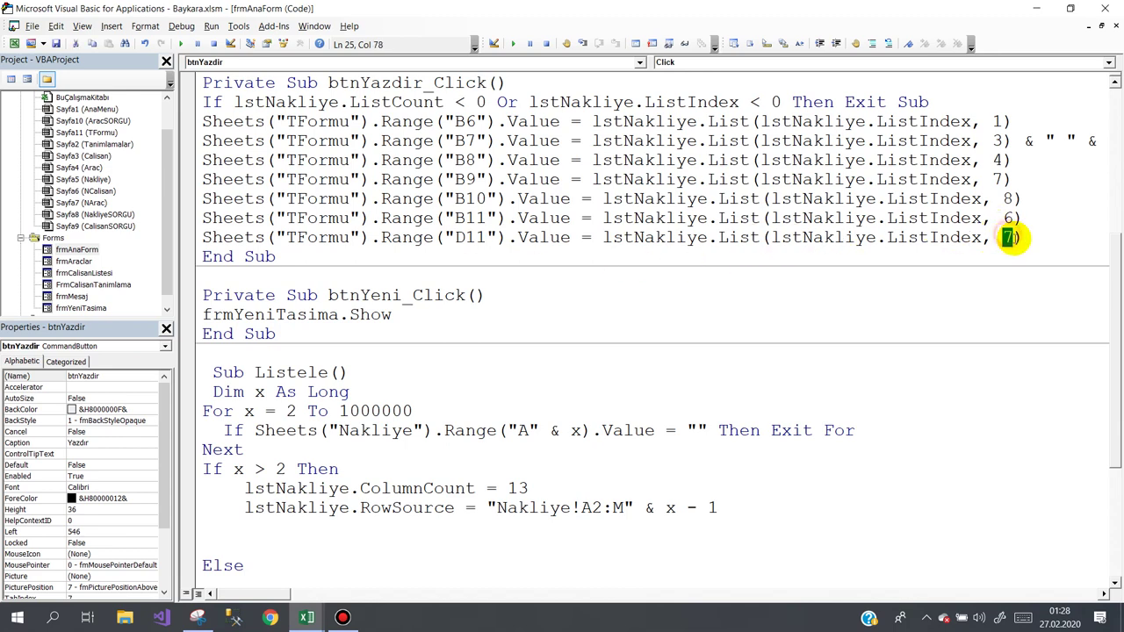
text(5)
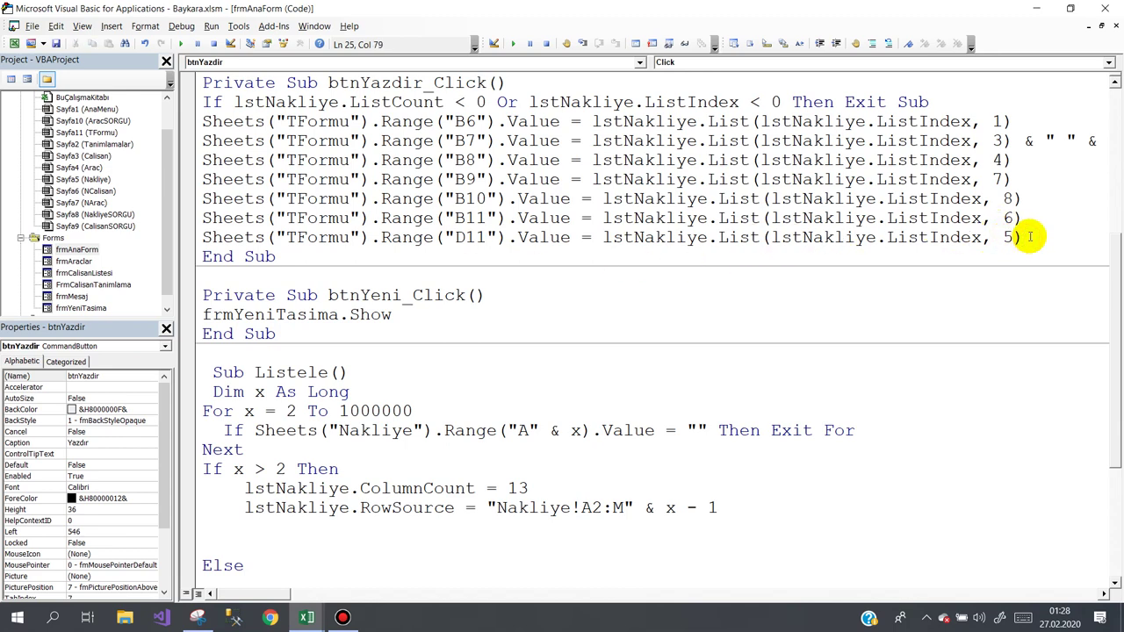
key(Return)
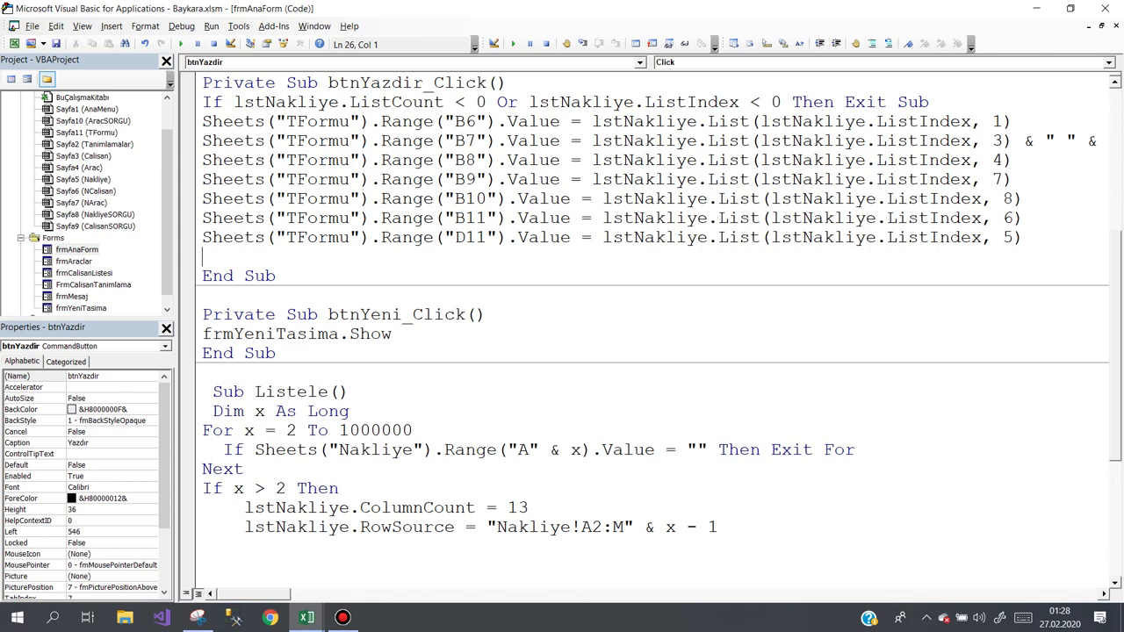
drag(1036, 237, 195, 230)
Copy the D11 line and paste a duplicate on the blank line below.
right_click(279, 237)
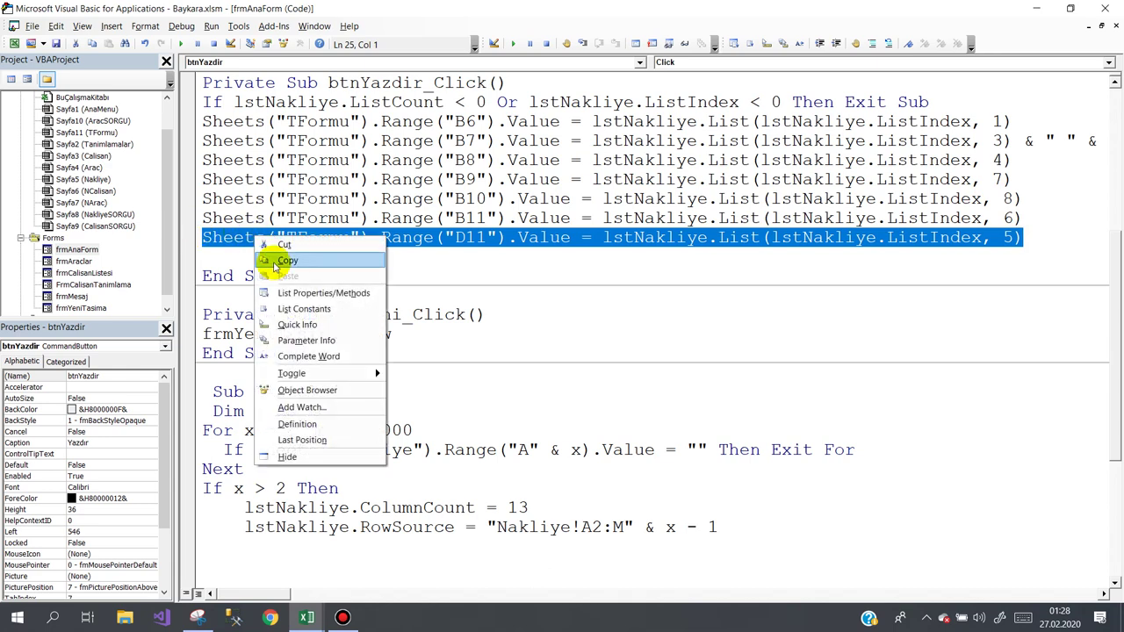
click(274, 261)
click(229, 255)
key(ctrl+v)
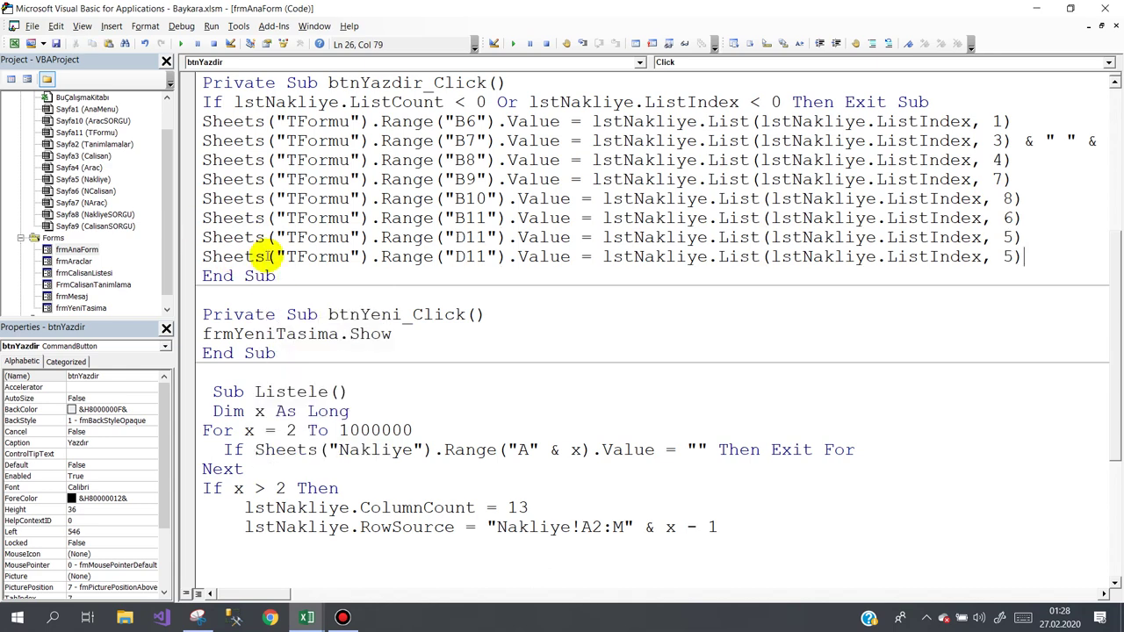
Change the duplicate's target cell from D11 to B12, checking B12 on TFormu.
mouse_move(297, 621)
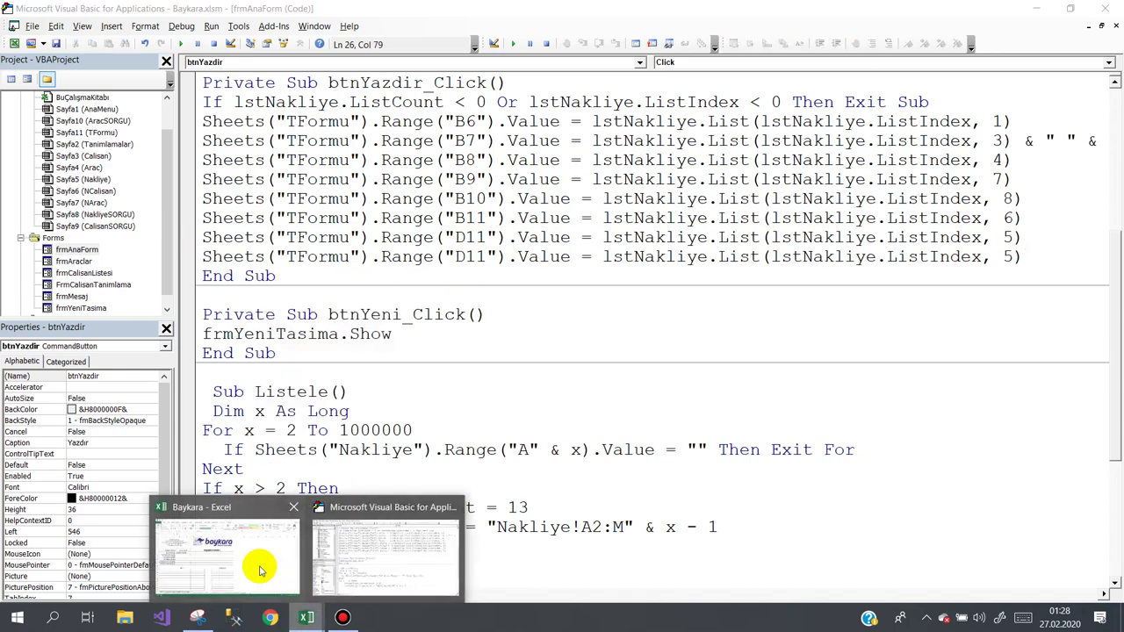
click(256, 566)
click(204, 347)
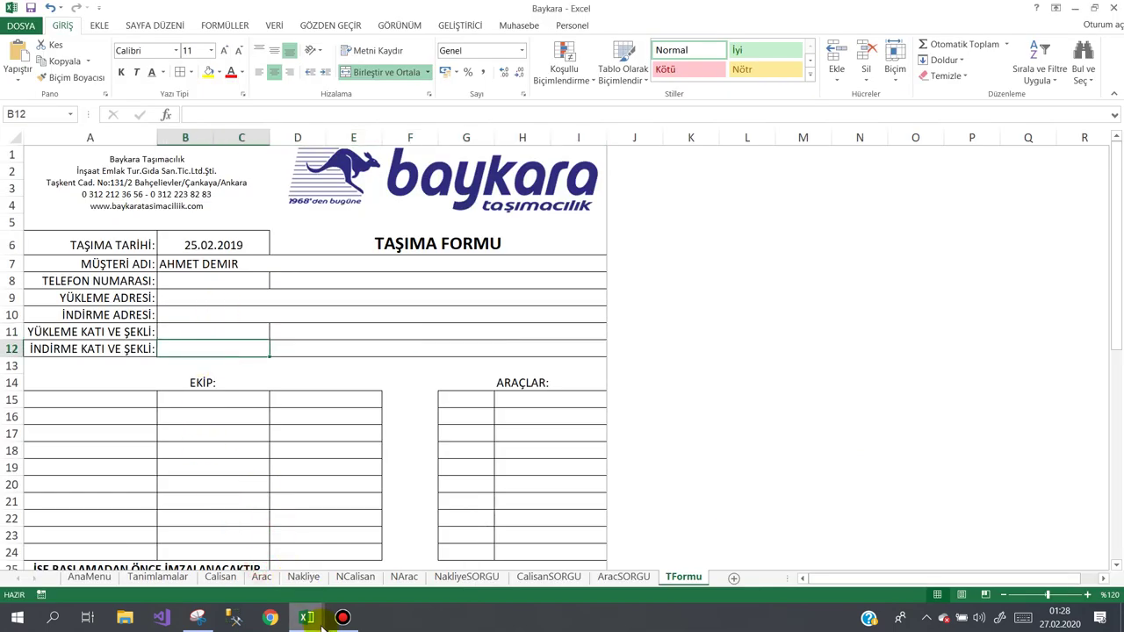
mouse_move(323, 622)
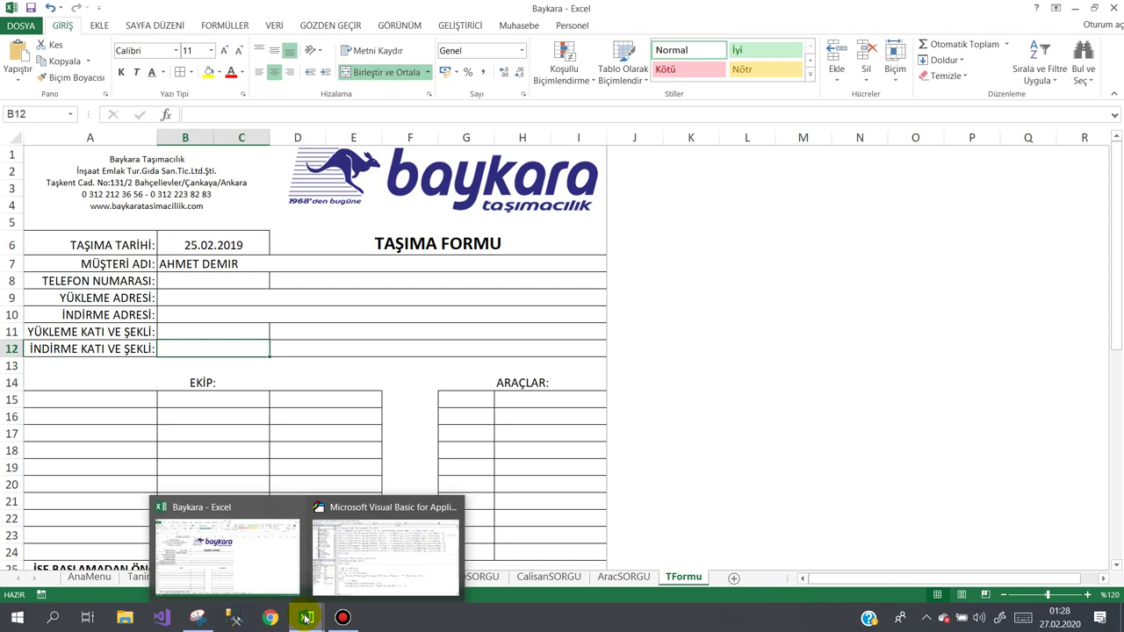
click(348, 561)
drag(485, 256, 463, 256)
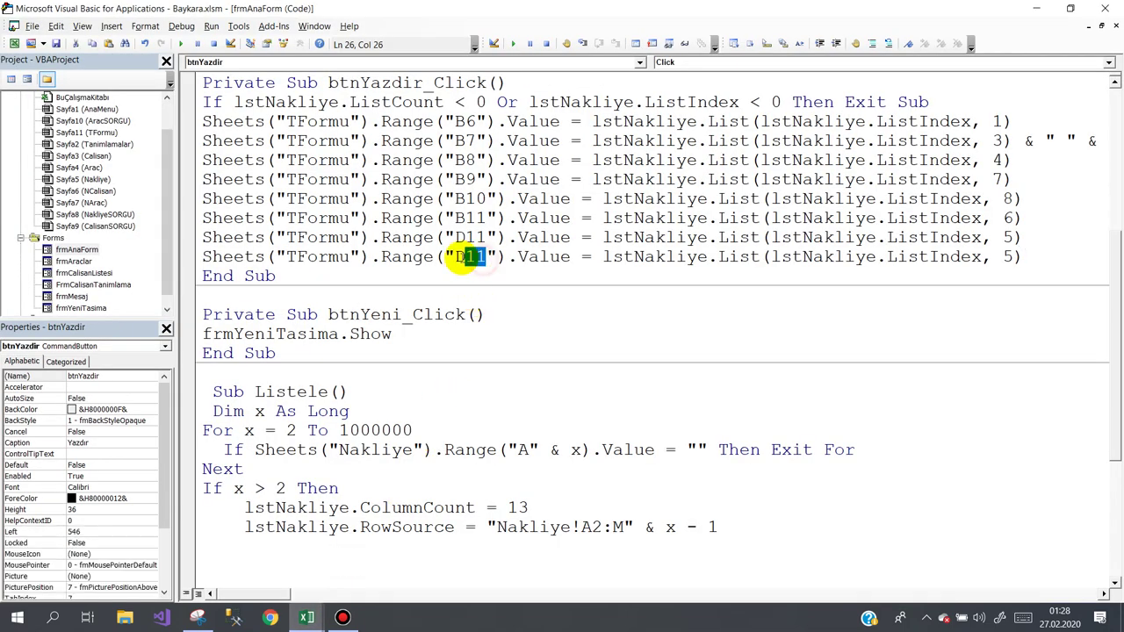
text(b)
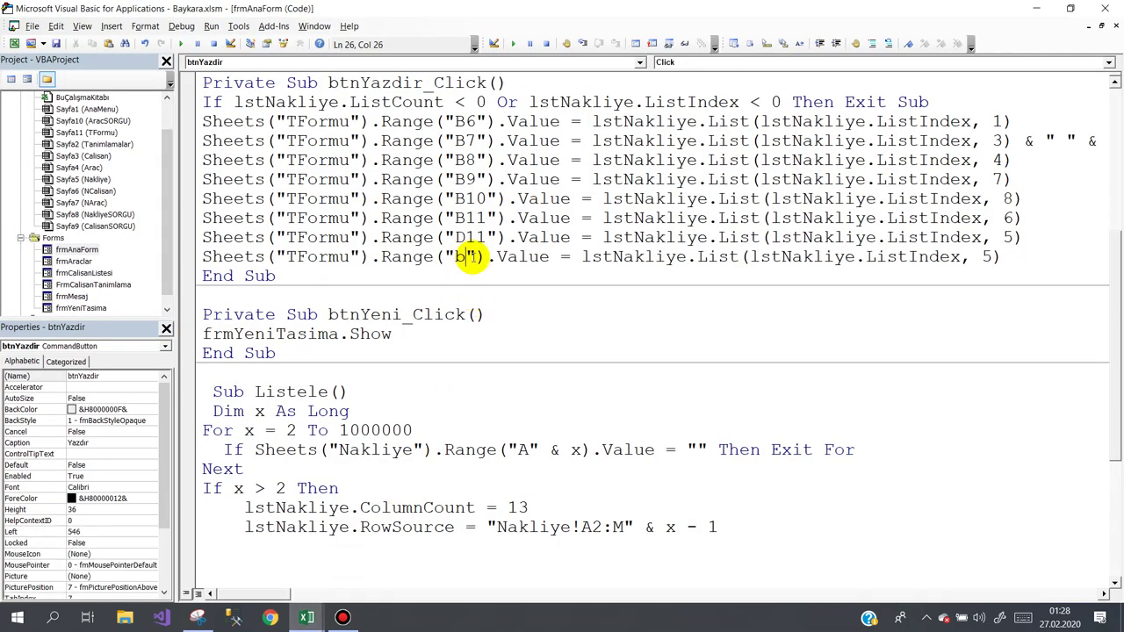
key(BackSpace)
text(B)
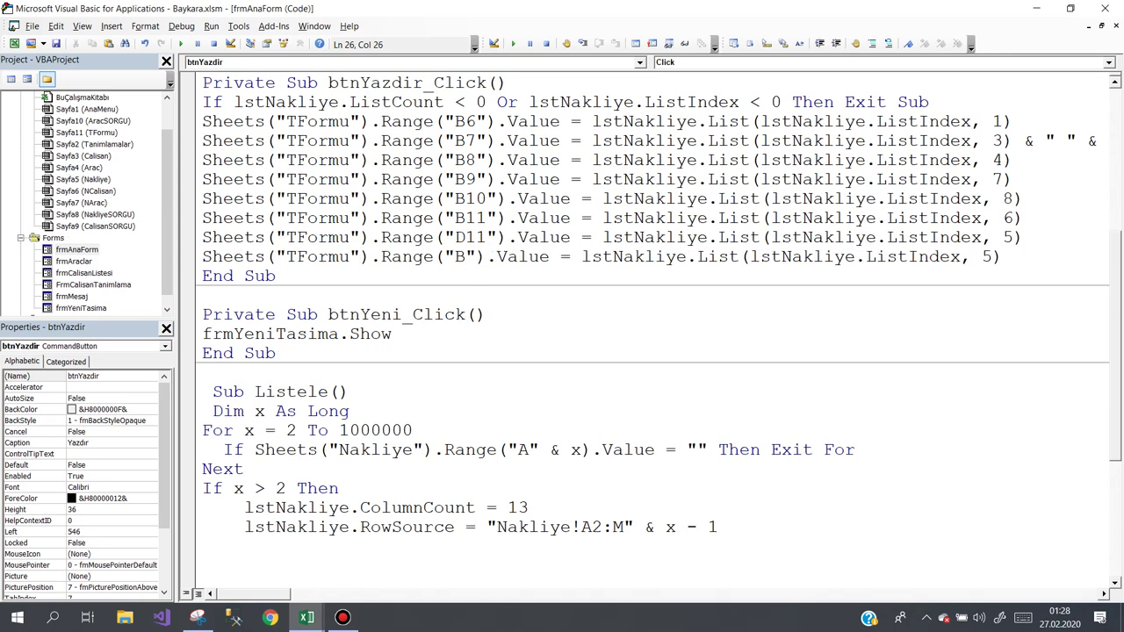
text(12)
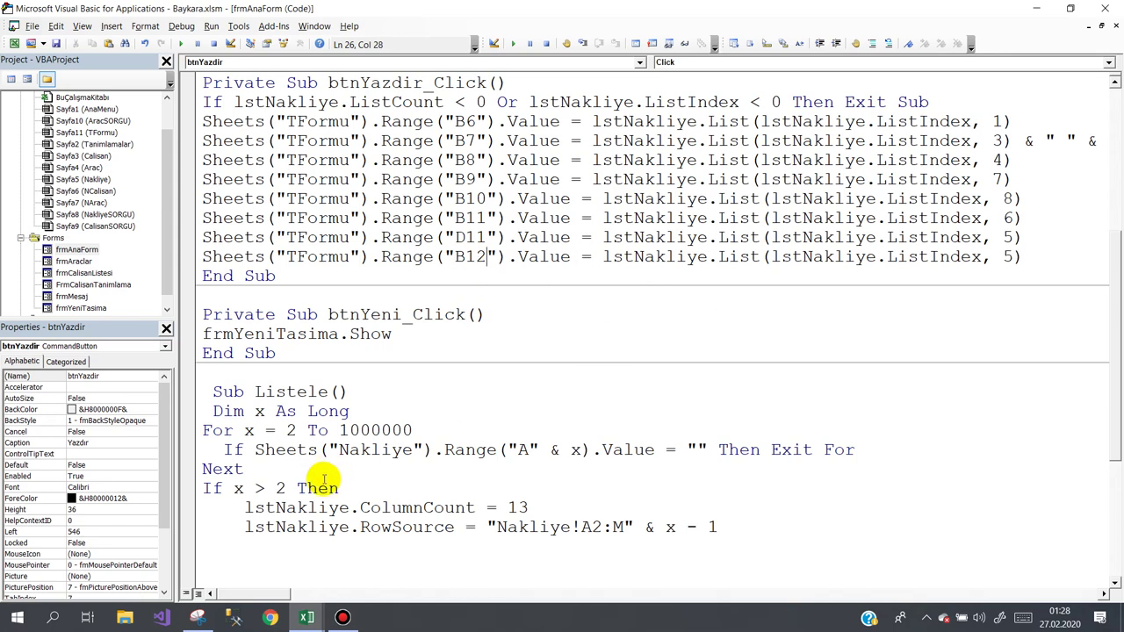
Set the B12 line's column index to 10, the unloading floor, and start a new line.
mouse_move(311, 623)
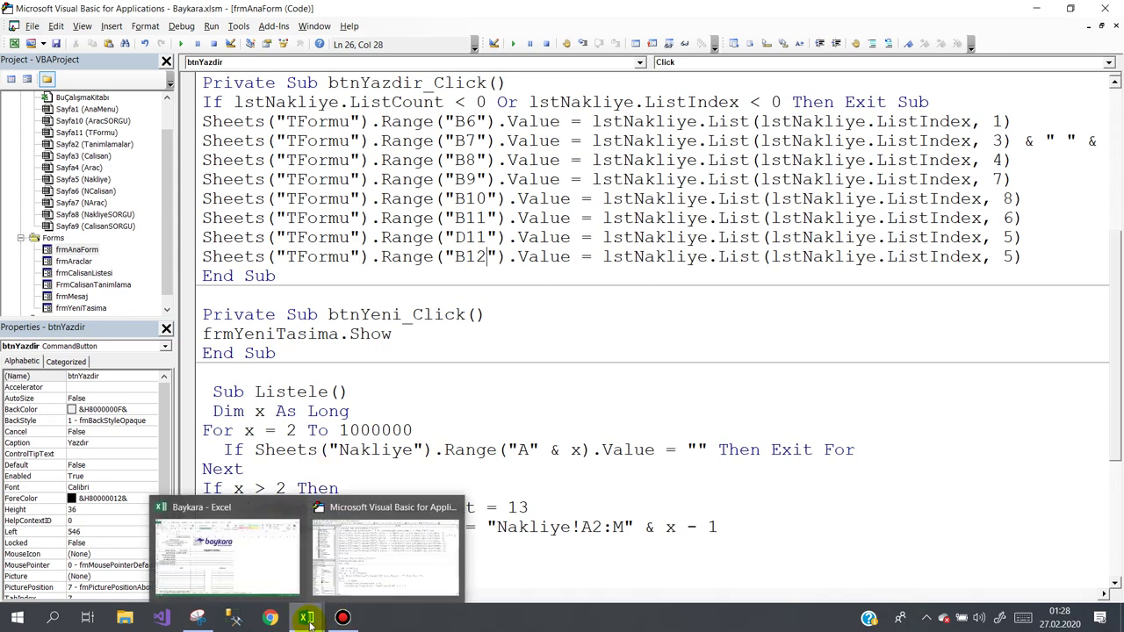
click(252, 580)
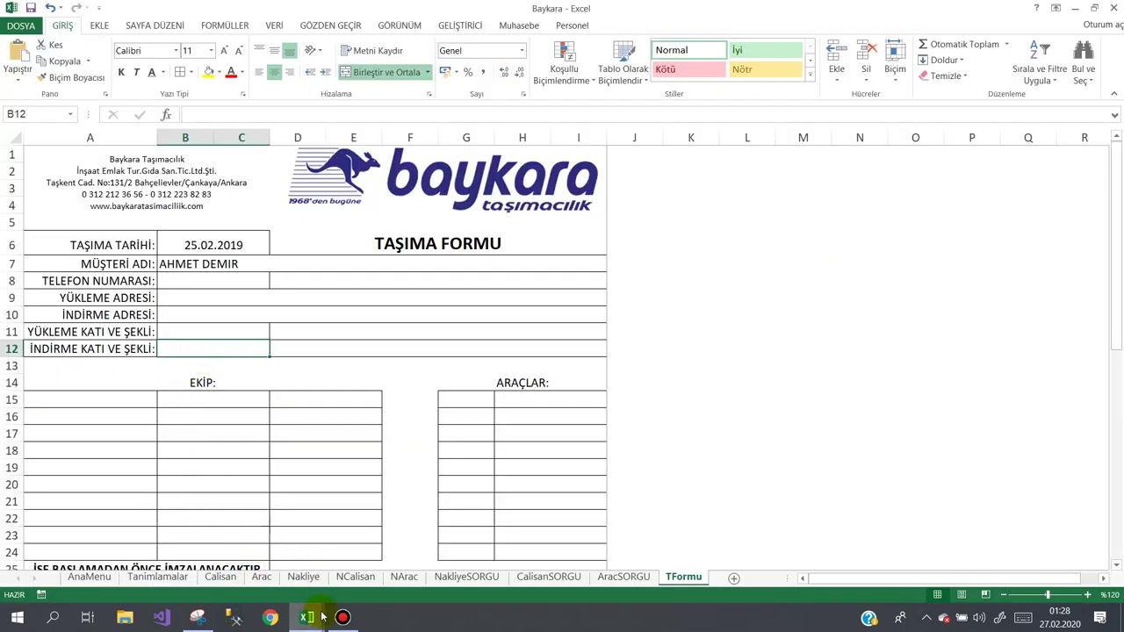
click(198, 617)
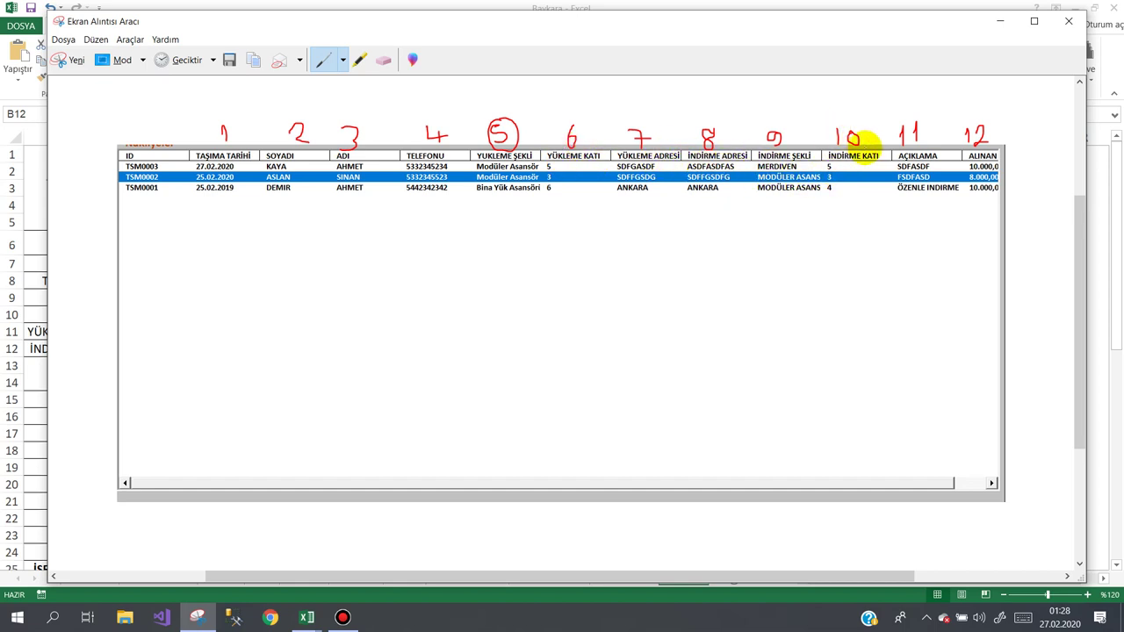
click(306, 617)
click(362, 562)
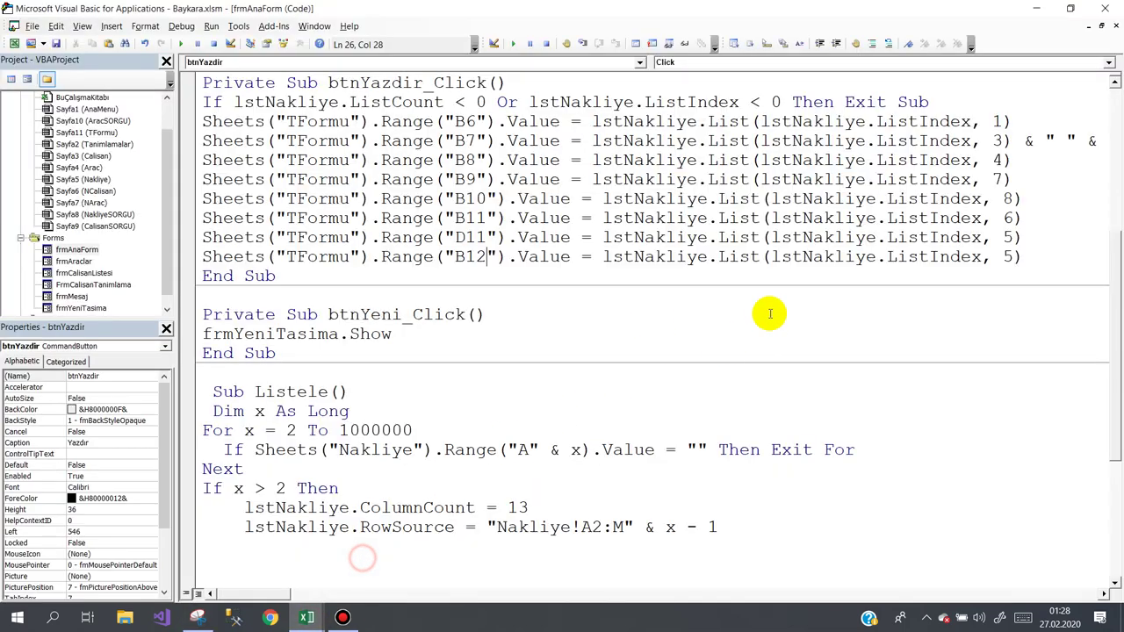
double_click(1003, 259)
text(10)
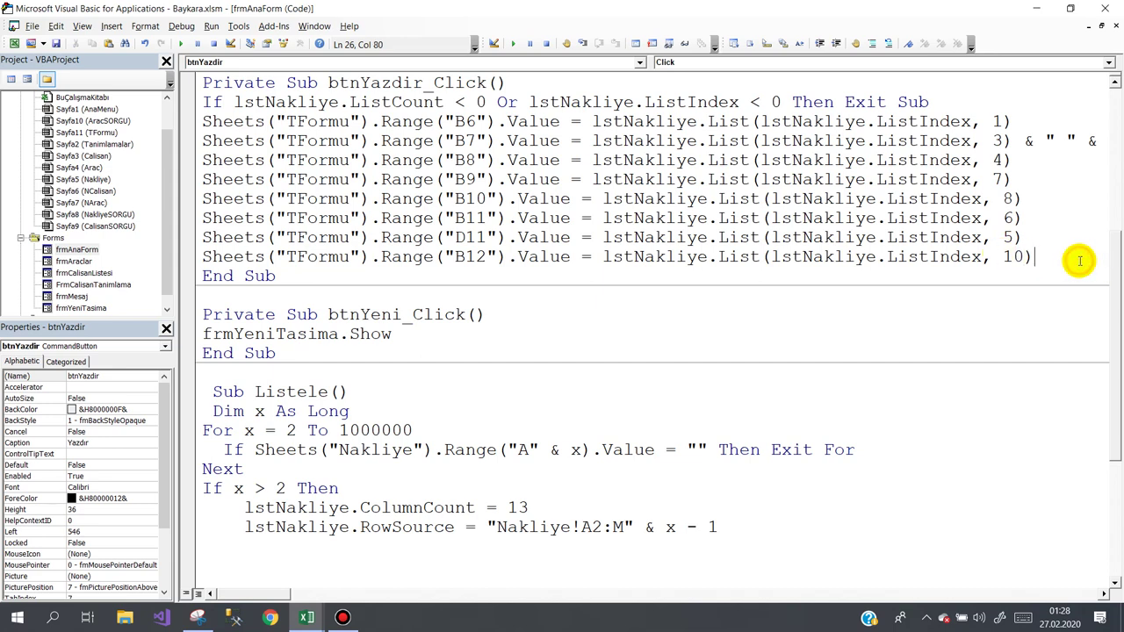
key(Return)
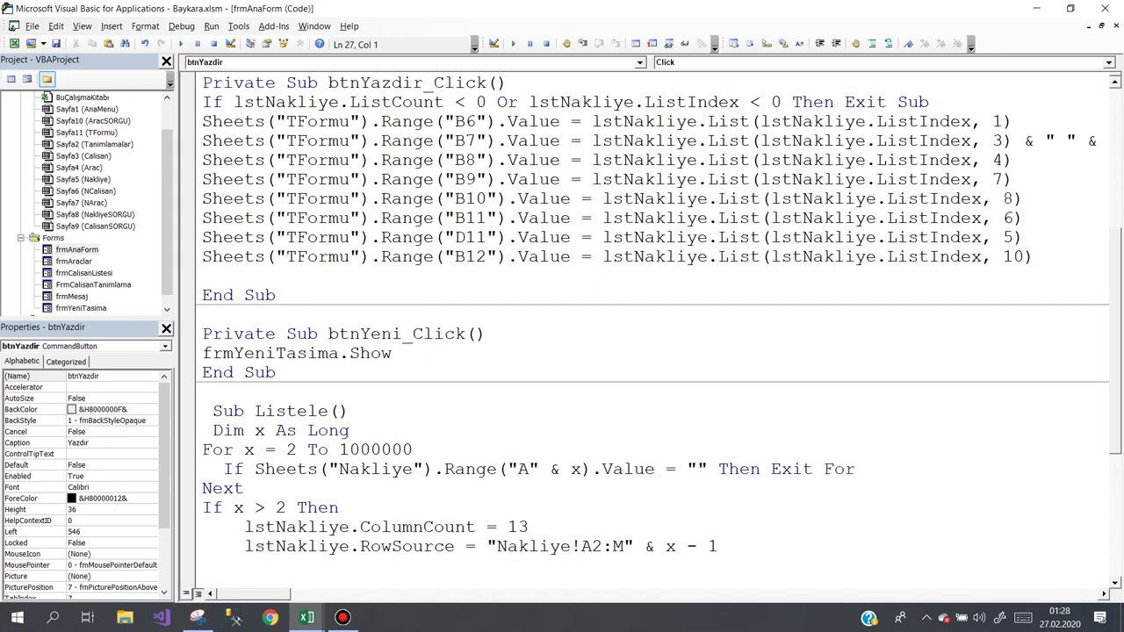
Paste another D11 line and change its target cell to D12, checking D12 on TFormu.
key(ctrl+v)
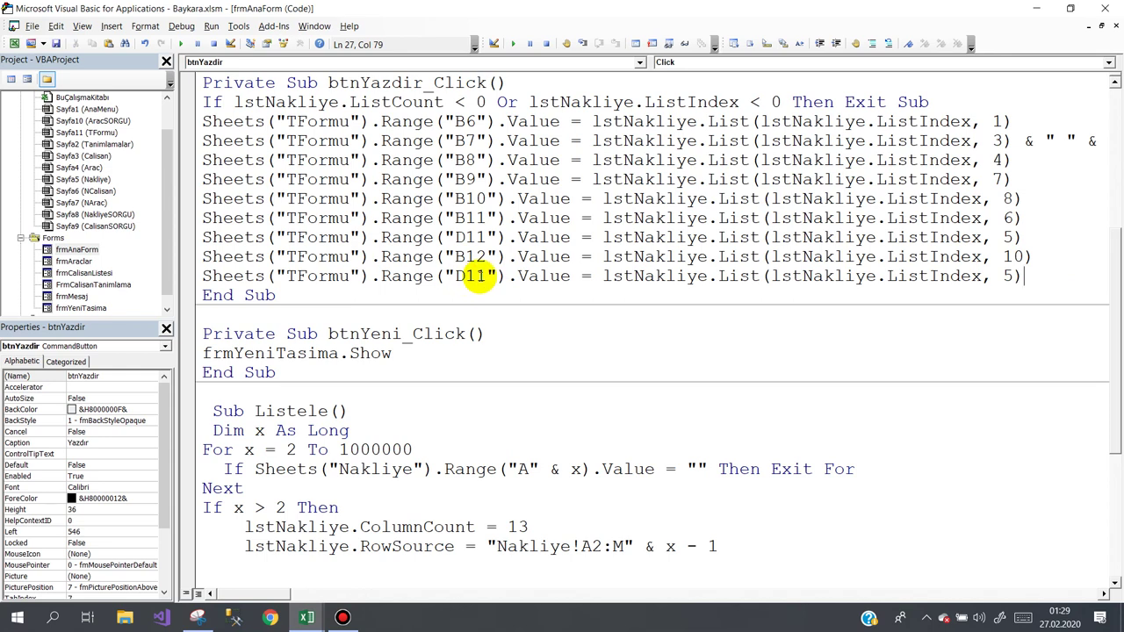
text(2)
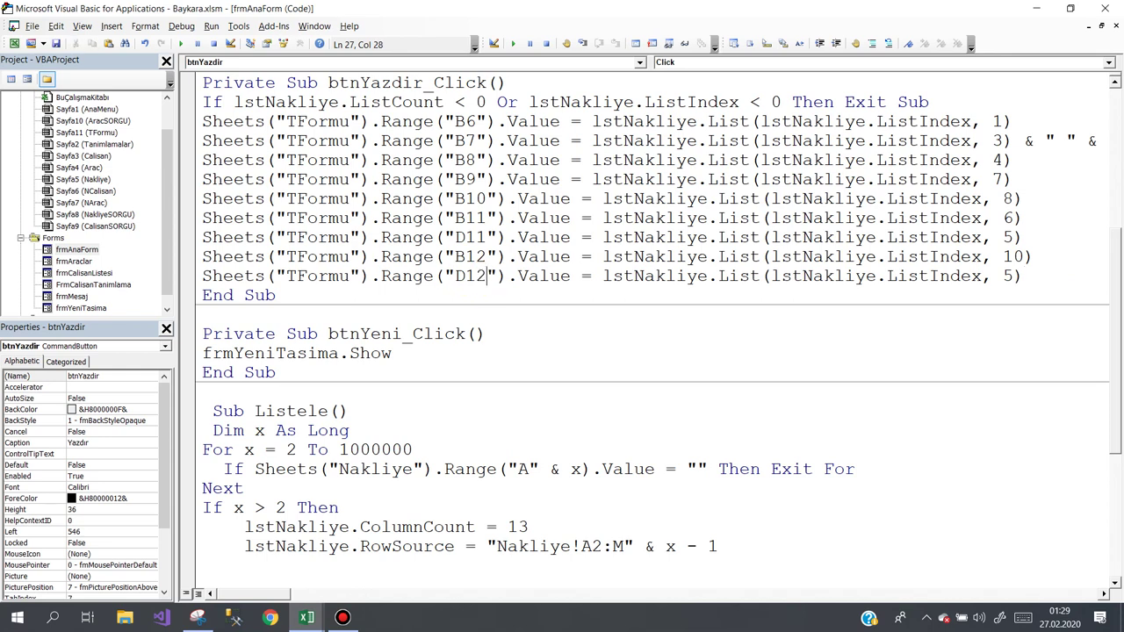
click(308, 617)
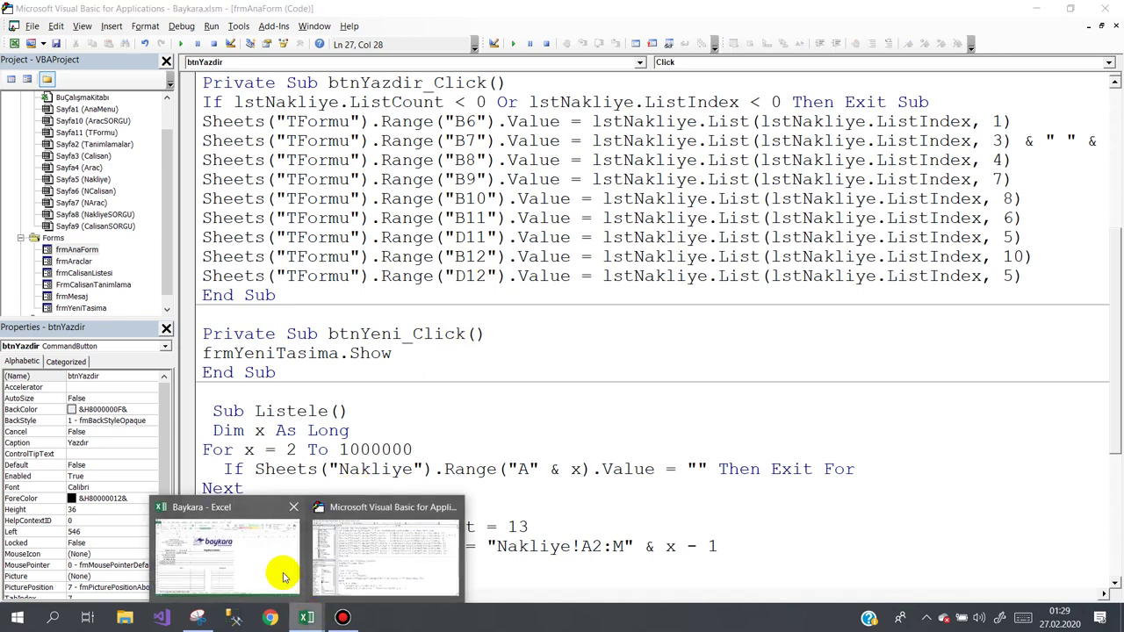
click(269, 571)
click(303, 352)
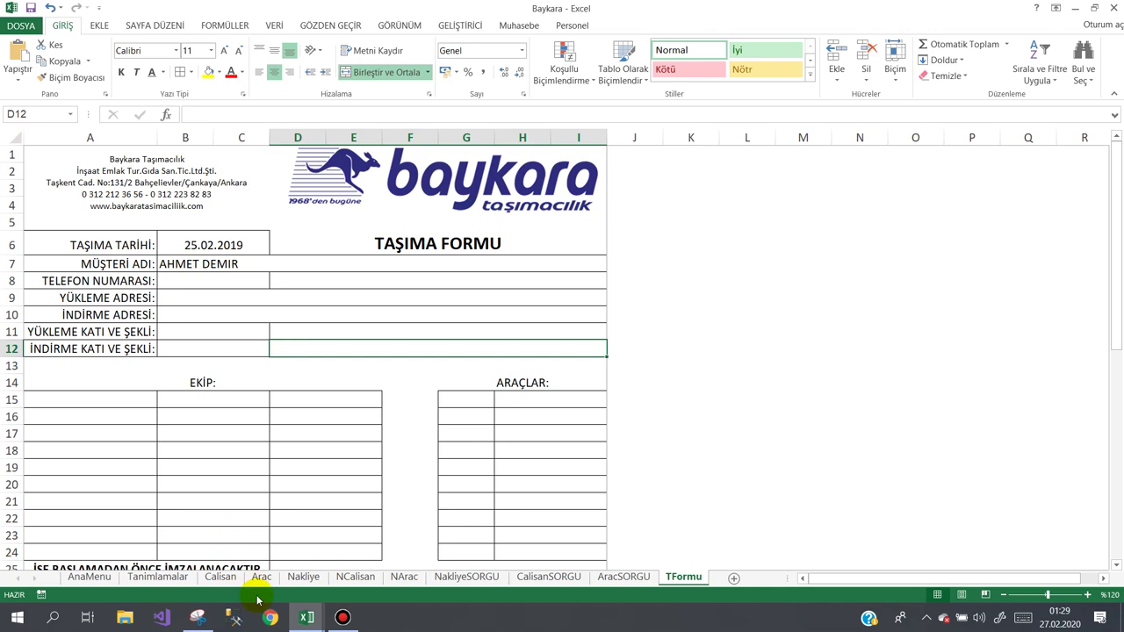
Set the D12 line's column index to 9, the unloading method, and start a new line.
click(198, 618)
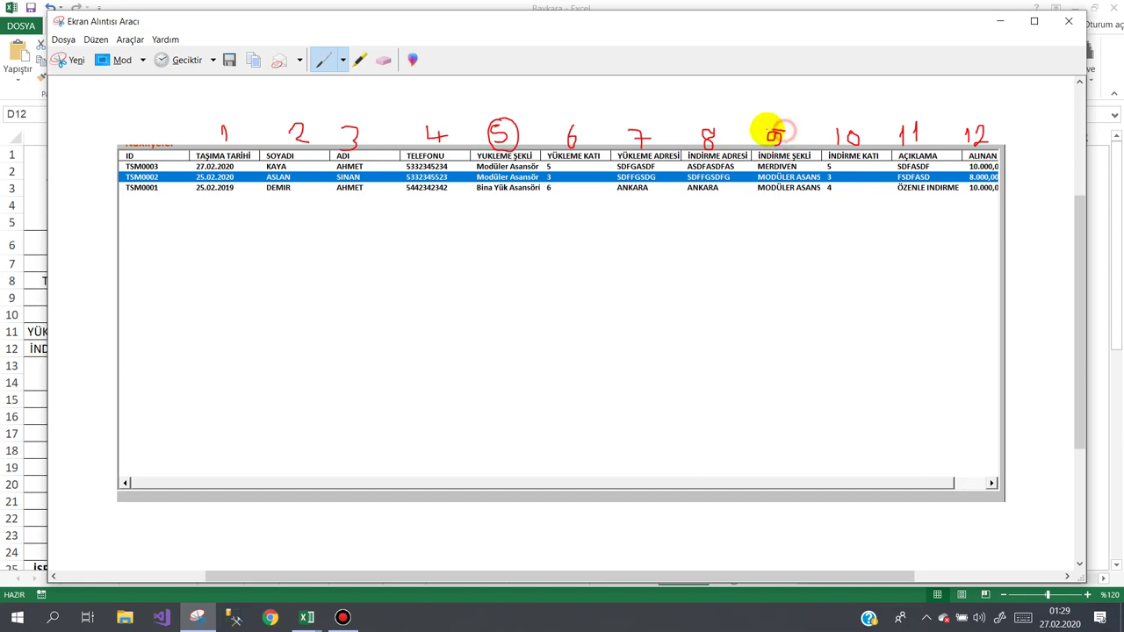
drag(764, 130, 792, 130)
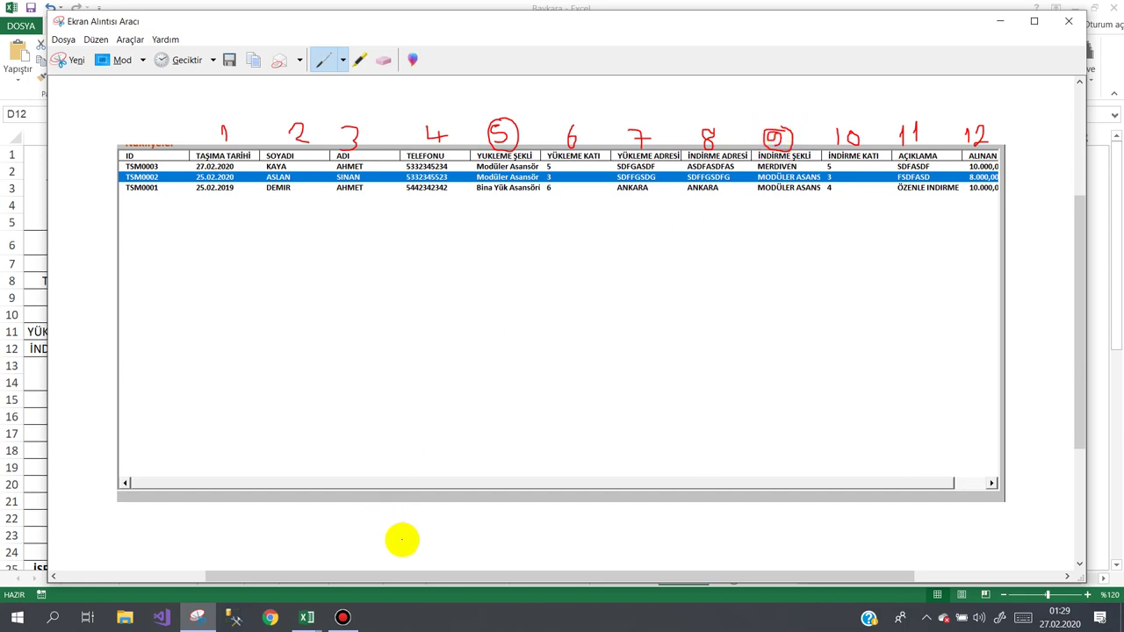
mouse_move(313, 606)
click(358, 552)
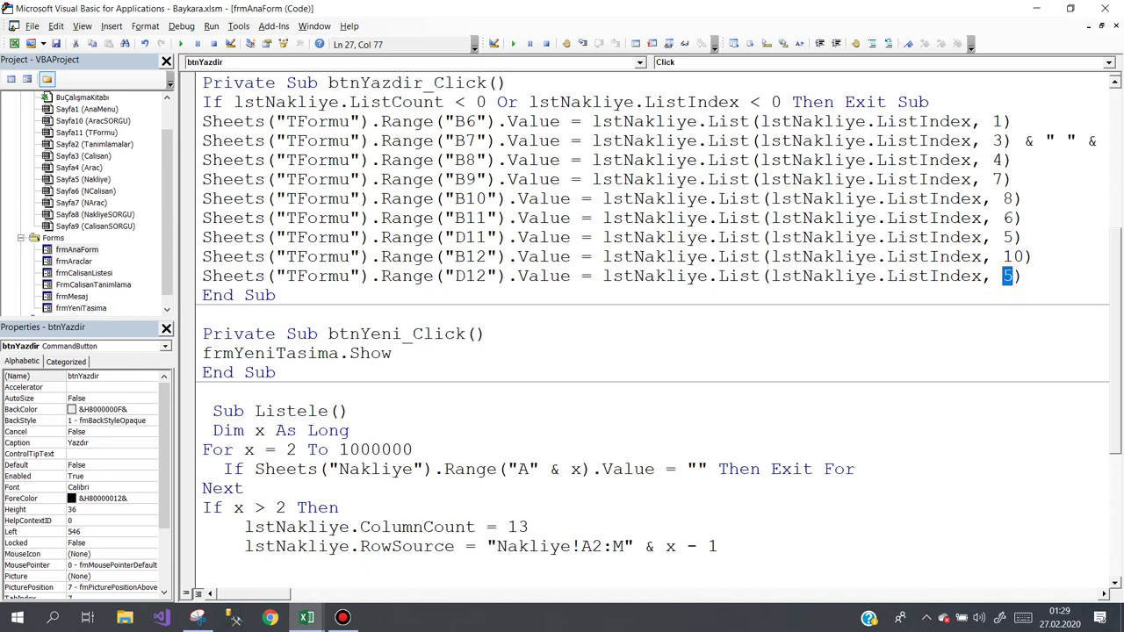
text(9)
click(1034, 277)
key(Return)
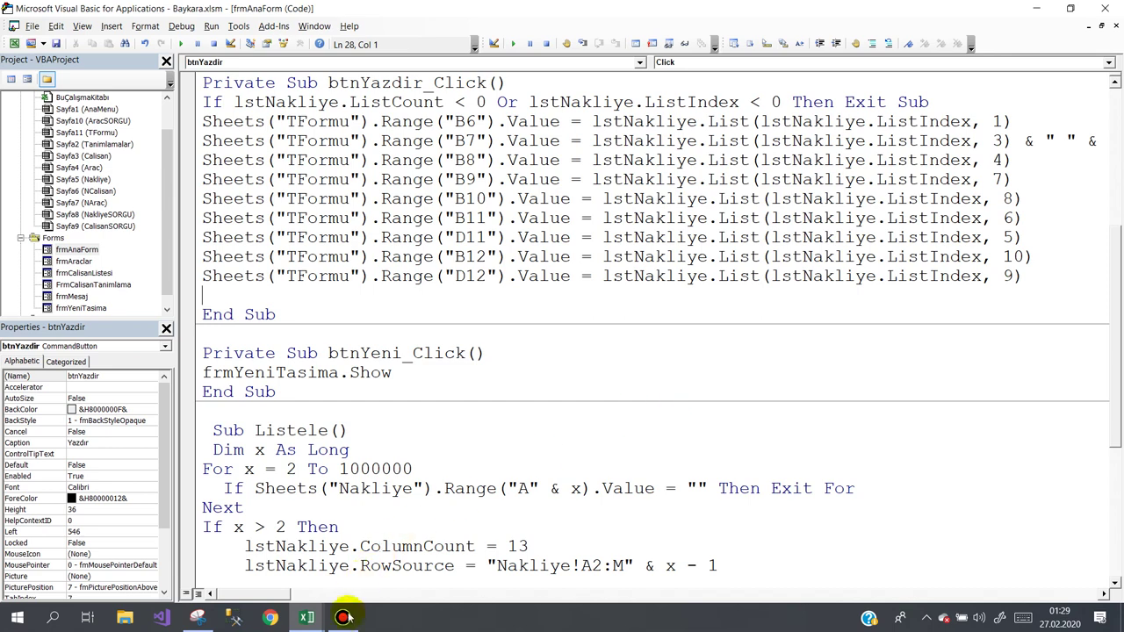
mouse_move(311, 621)
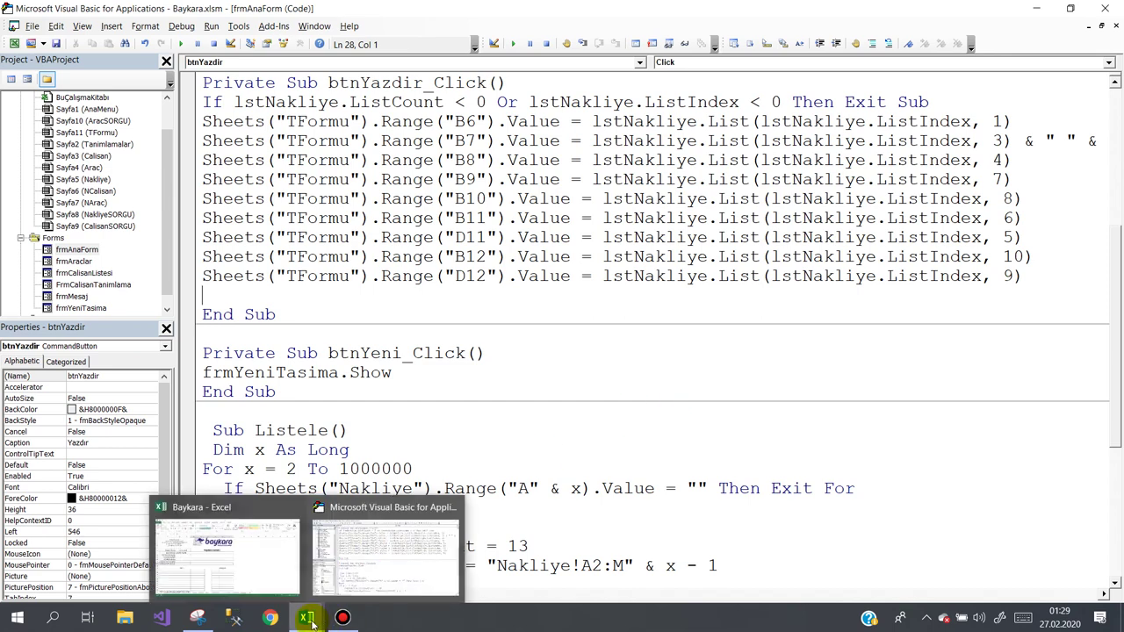
click(263, 562)
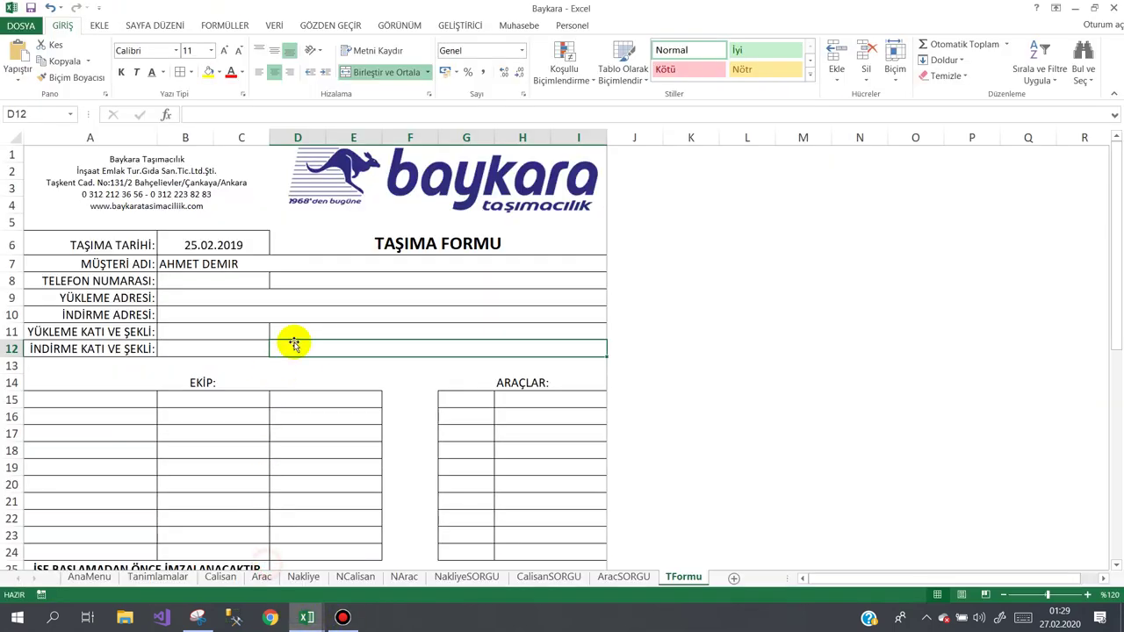
Scroll down TFormu to the empty date cell C34, then go back to the VBA editor.
click(143, 399)
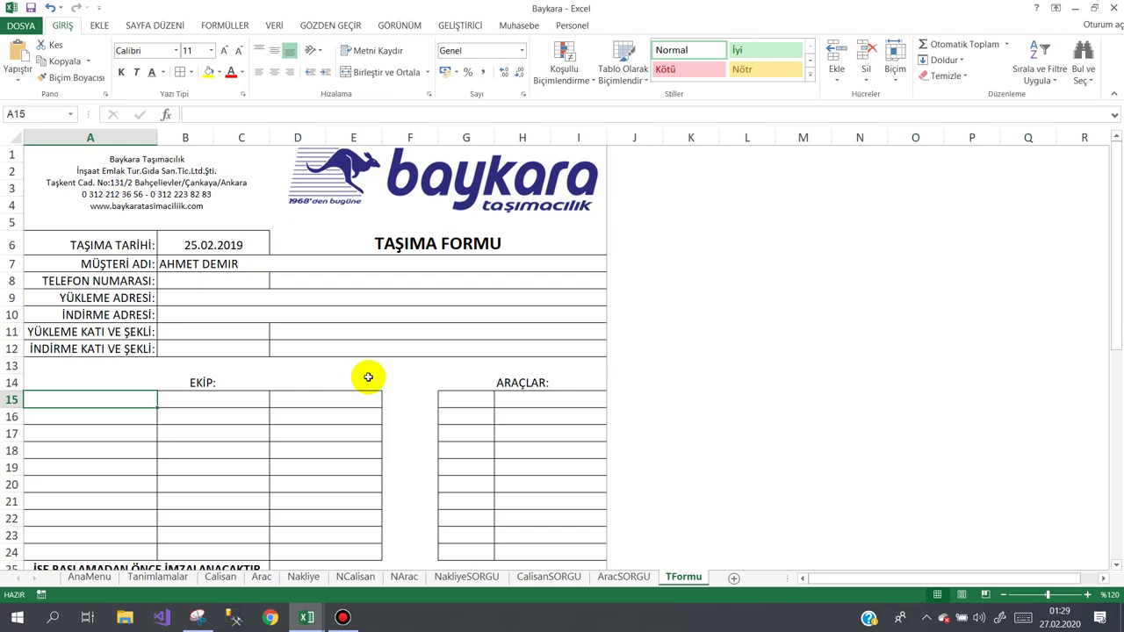
scroll(368, 377, down, 2)
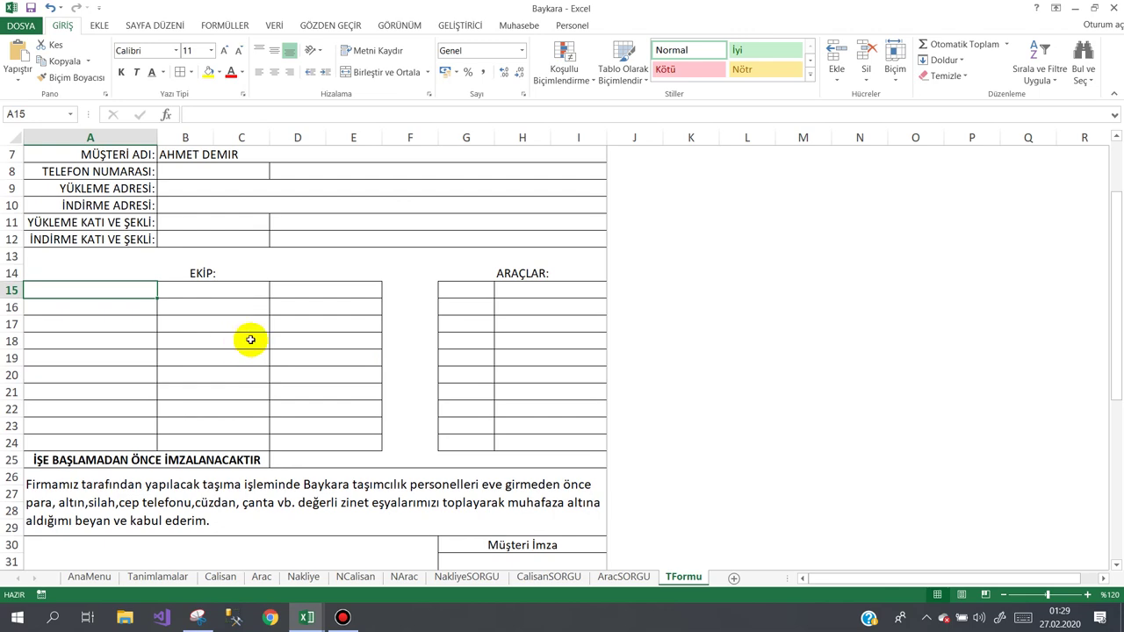
scroll(250, 340, down, 1)
scroll(250, 339, down, 1)
scroll(250, 340, down, 1)
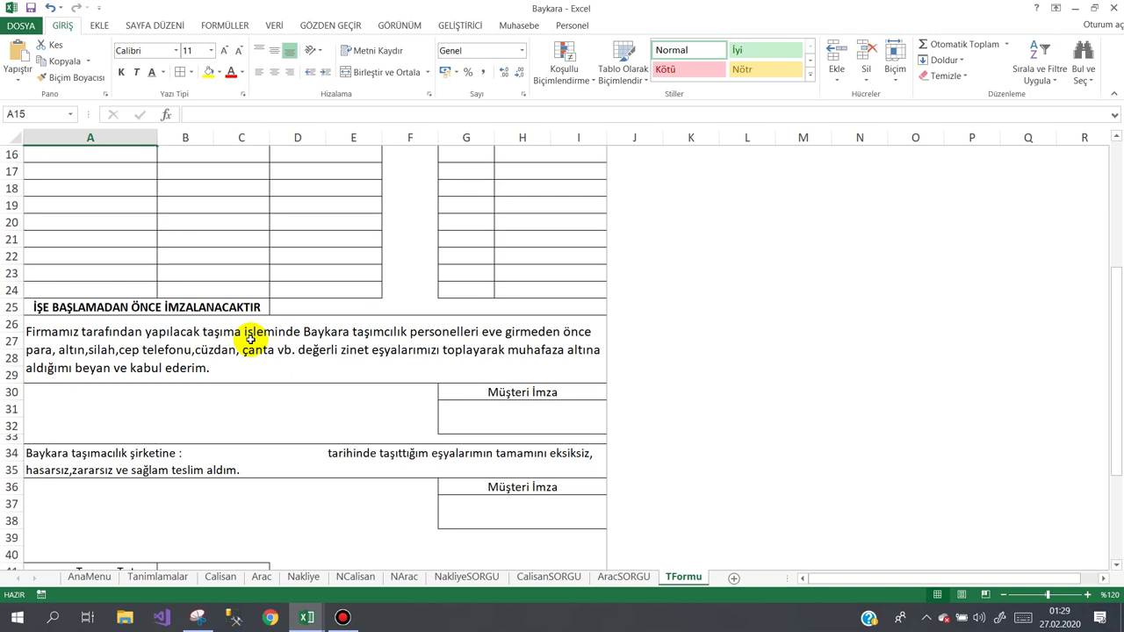
scroll(250, 339, down, 1)
scroll(250, 340, down, 1)
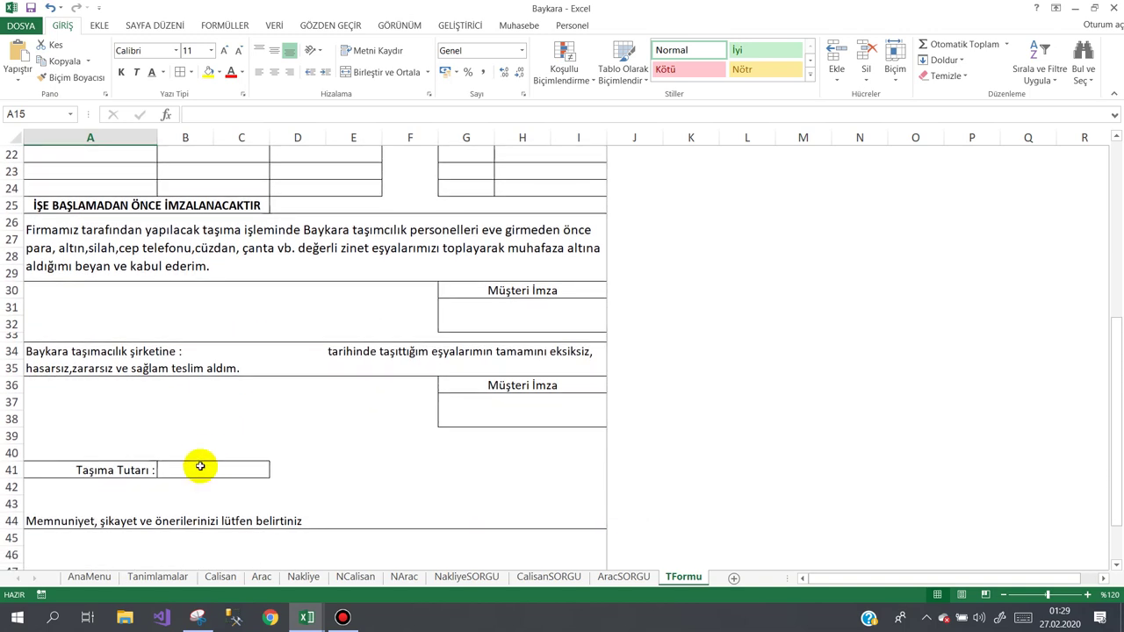
click(244, 351)
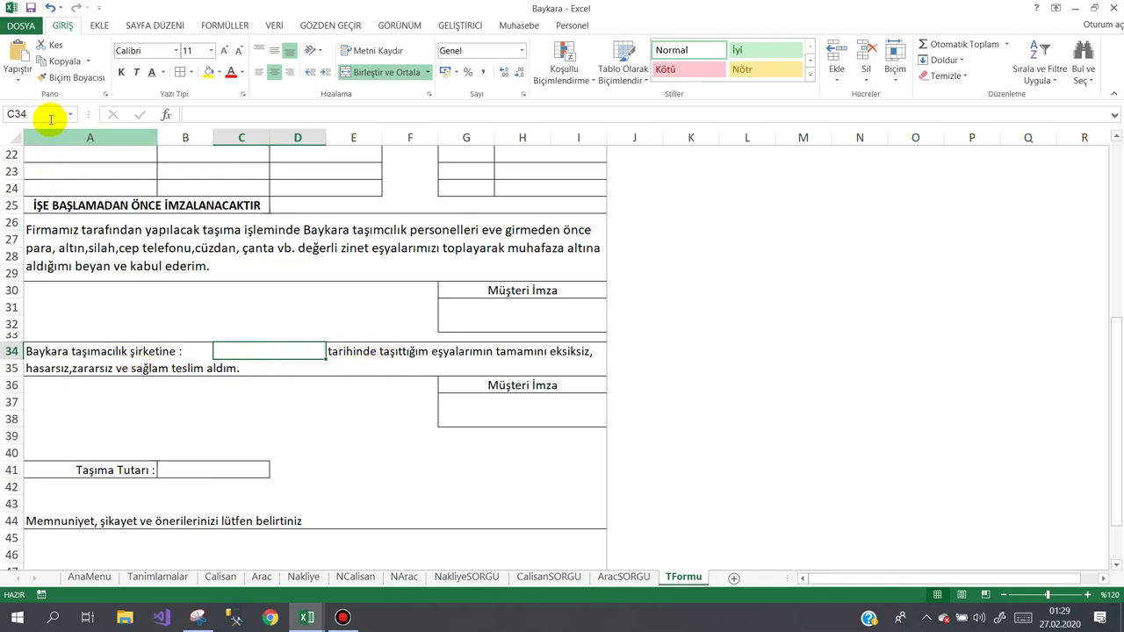
click(318, 613)
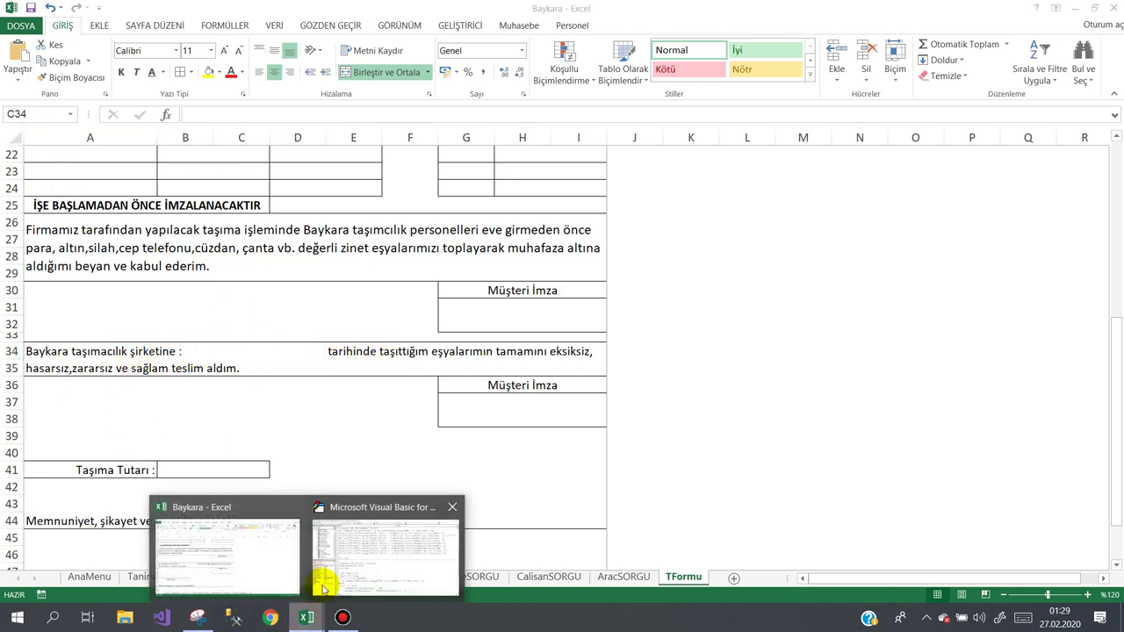
click(323, 587)
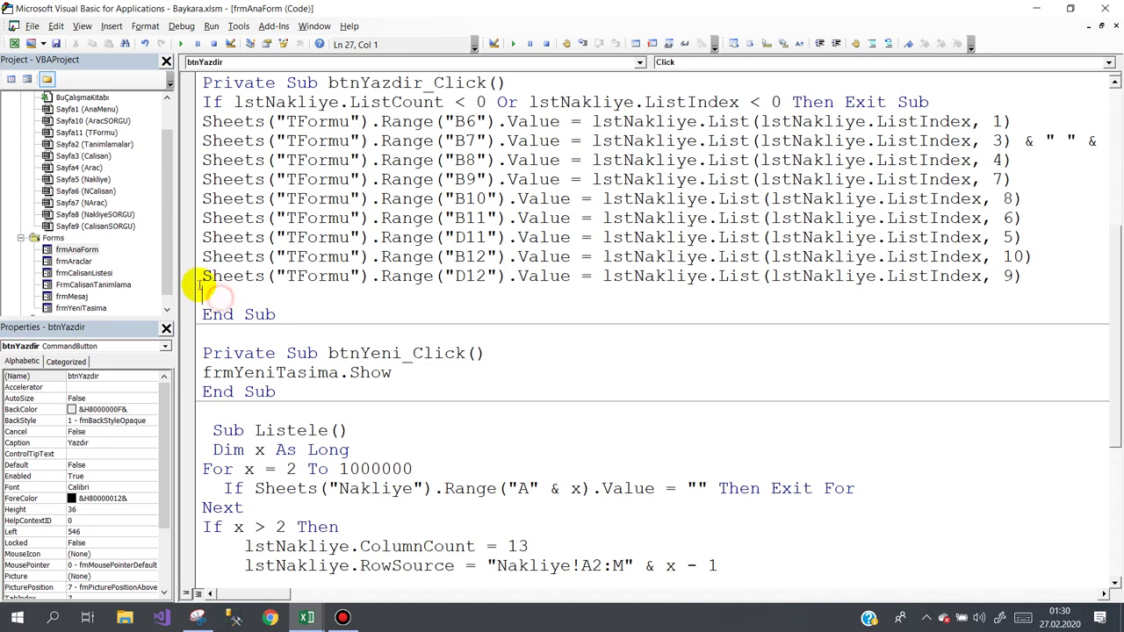
Duplicate the D12 line and change the copy's target cell to C34.
click(195, 286)
key(ctrl+c)
key(ctrl+v)
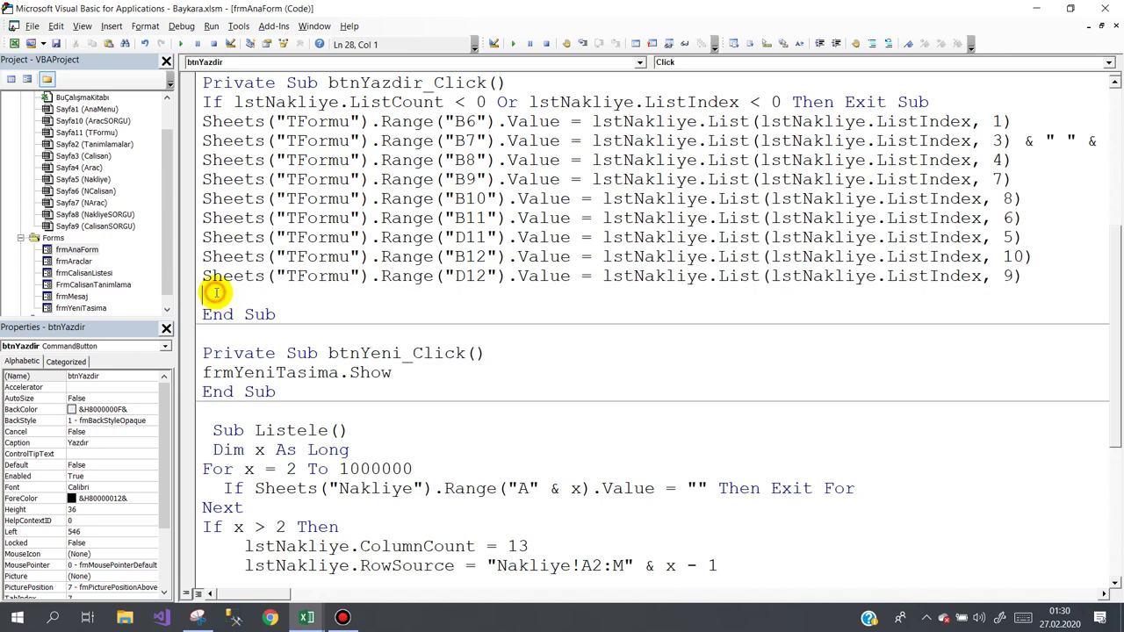
key(ctrl+v)
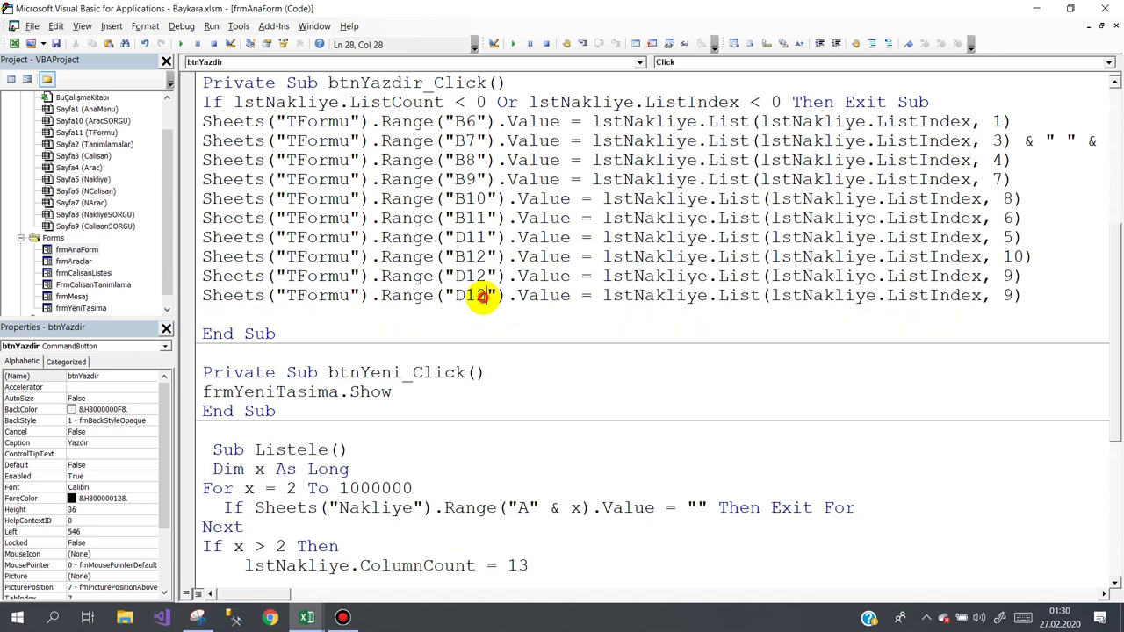
drag(482, 297, 459, 297)
text(c)
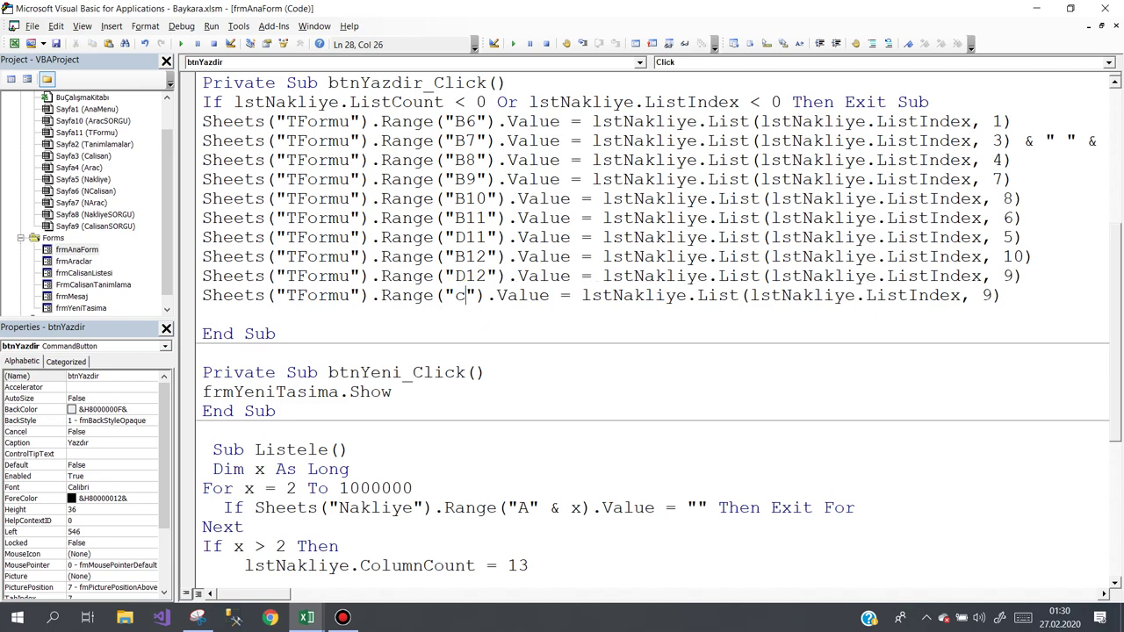
key(BackSpace)
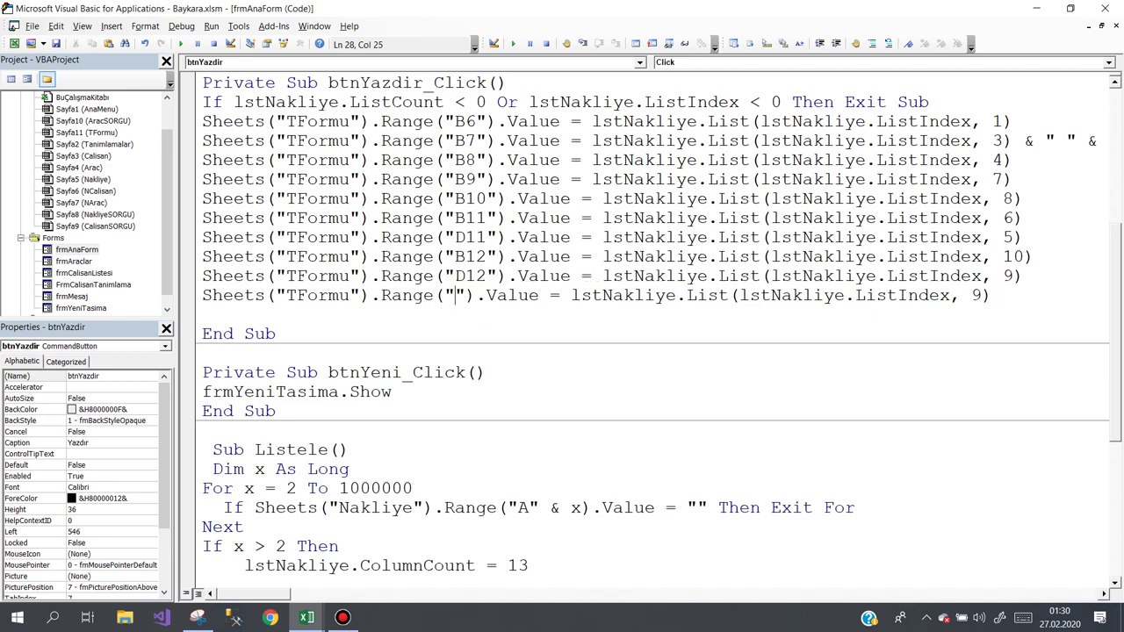
text(C3)
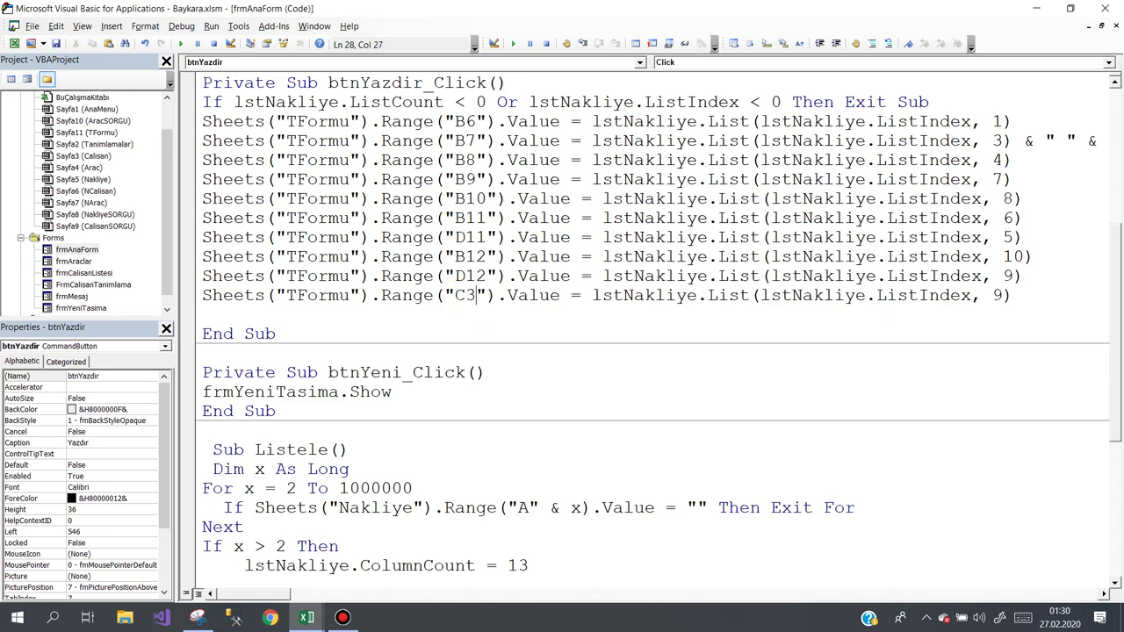
text(4)
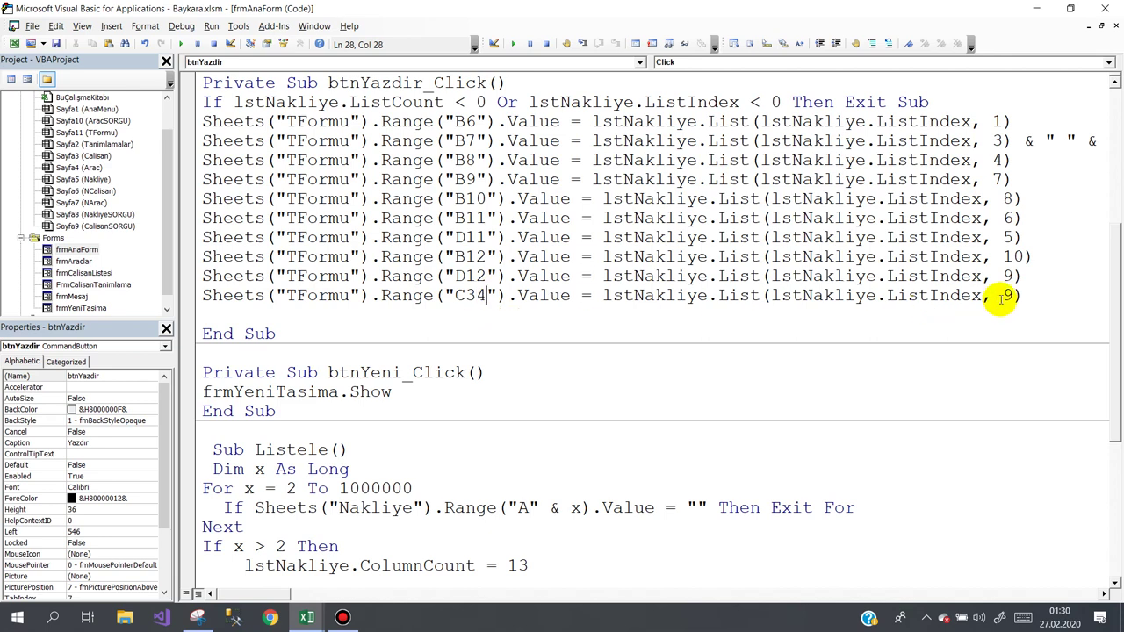
Set the C34 line's column index to 1, the transport date, per the list capture.
click(197, 618)
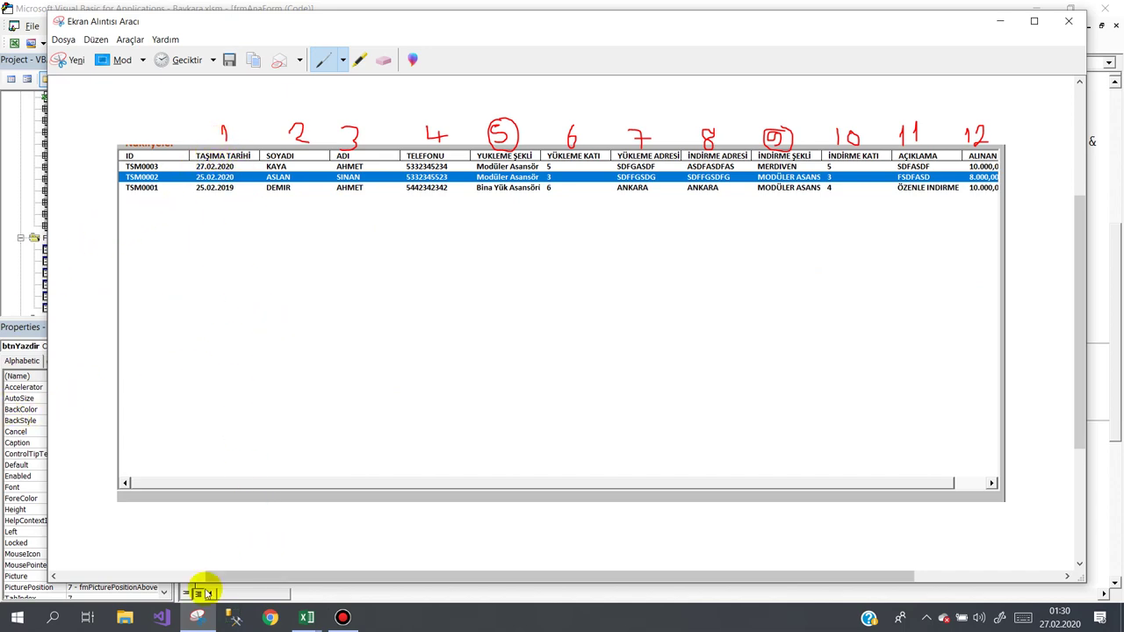
mouse_move(306, 618)
click(377, 557)
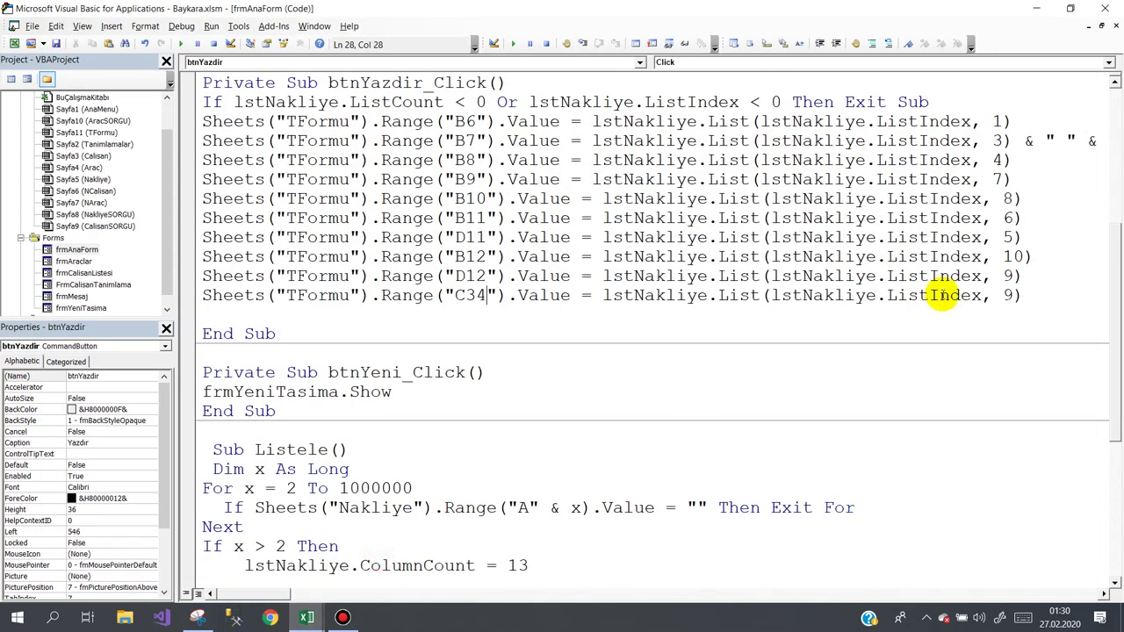
click(1009, 295)
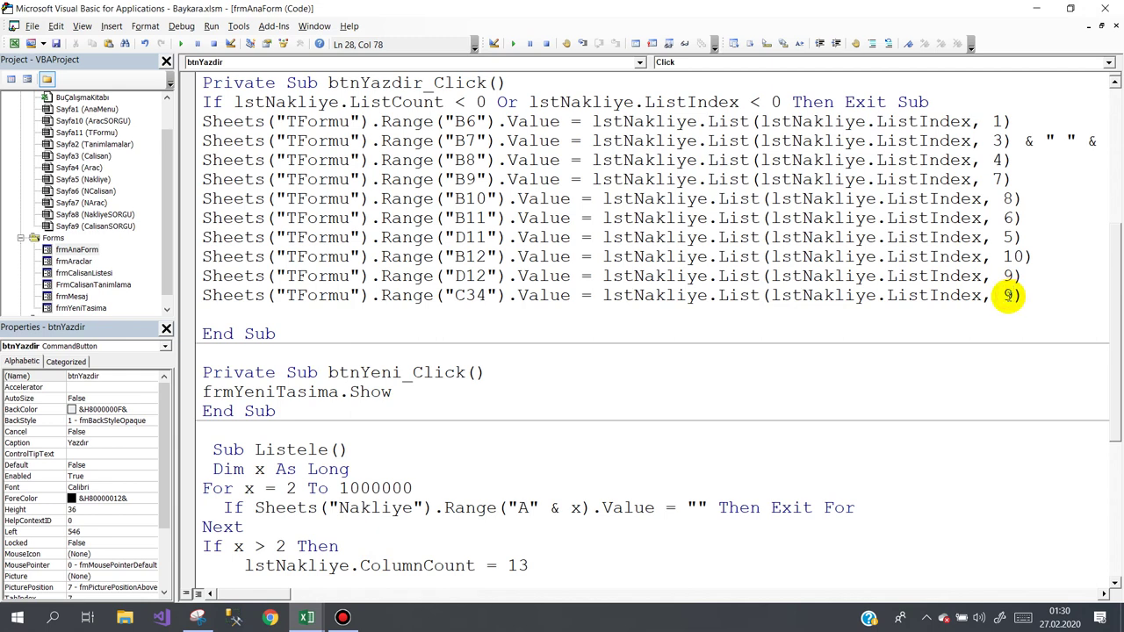
double_click(1009, 296)
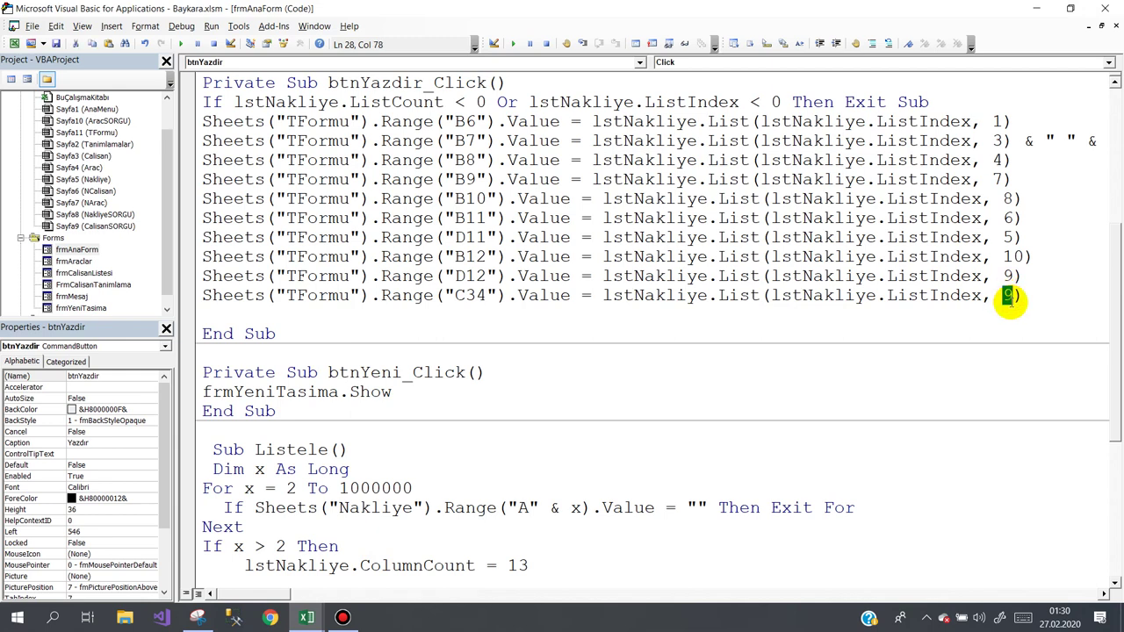
text(1)
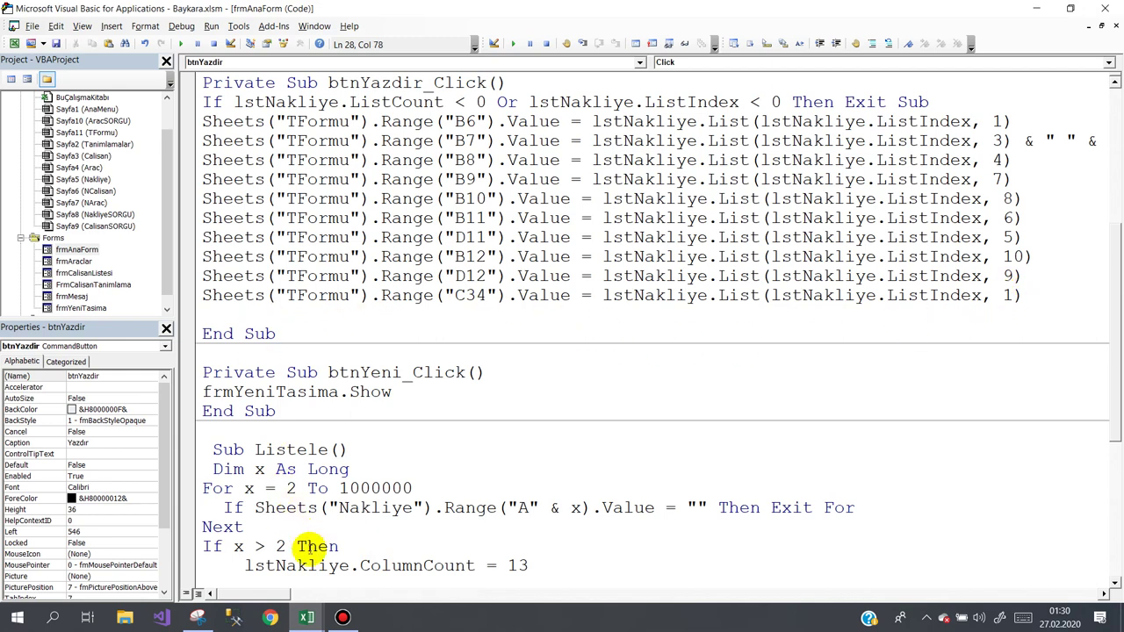
Scroll down the TFormu sheet to the Taşıma Tutarı amount cell B41.
mouse_move(306, 618)
click(249, 559)
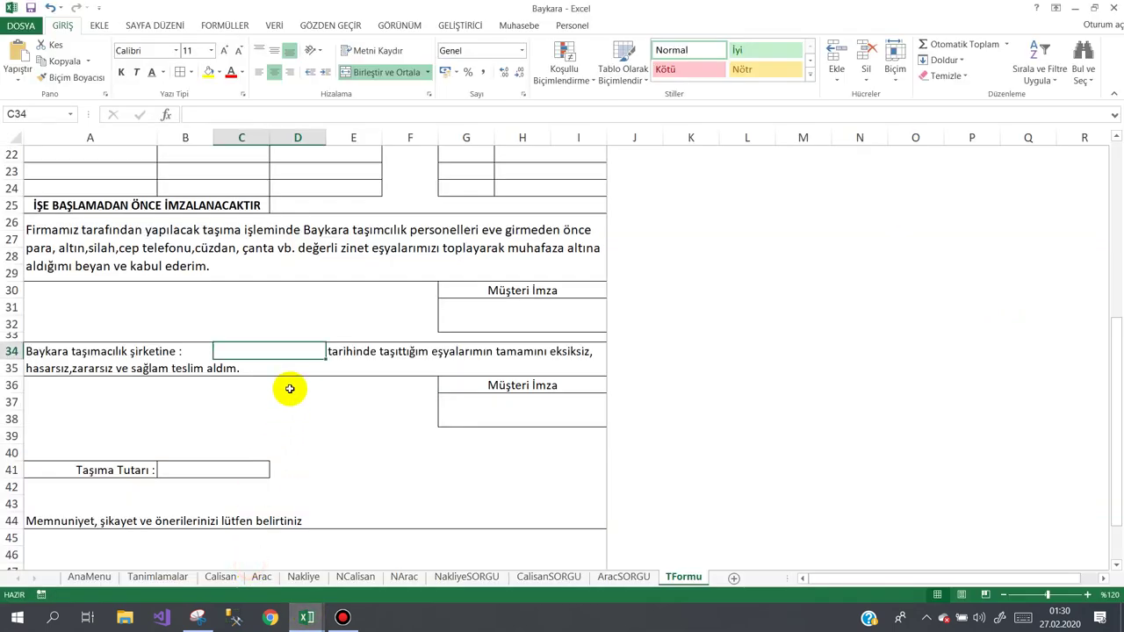
scroll(264, 396, down, 1)
click(193, 422)
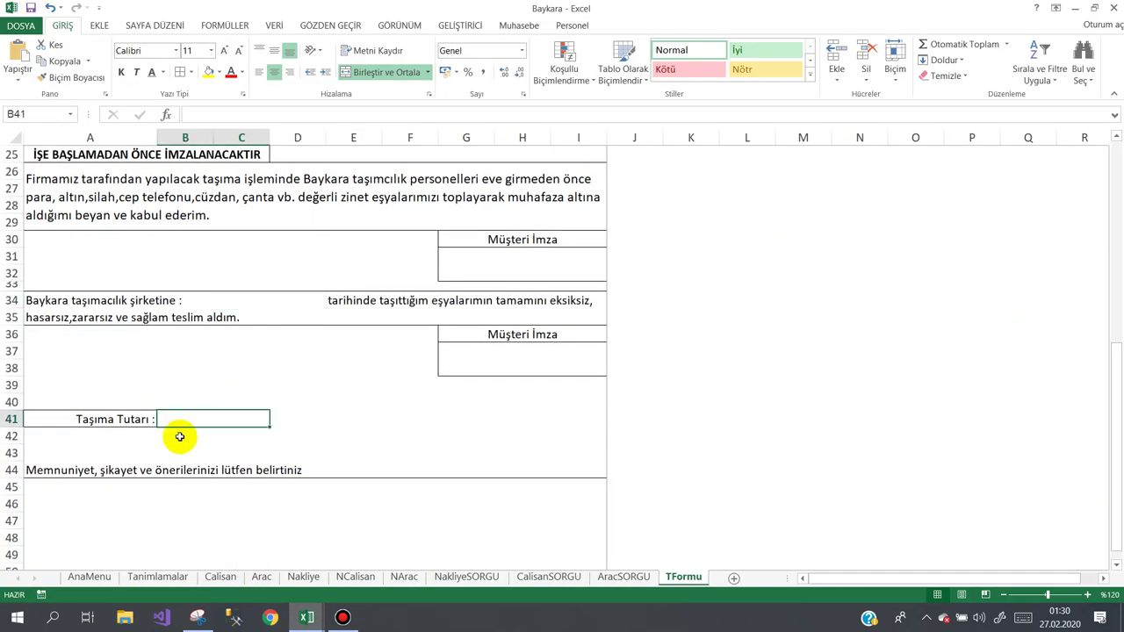
Paste another D12 line and change its target cell to B41.
mouse_move(307, 617)
click(362, 554)
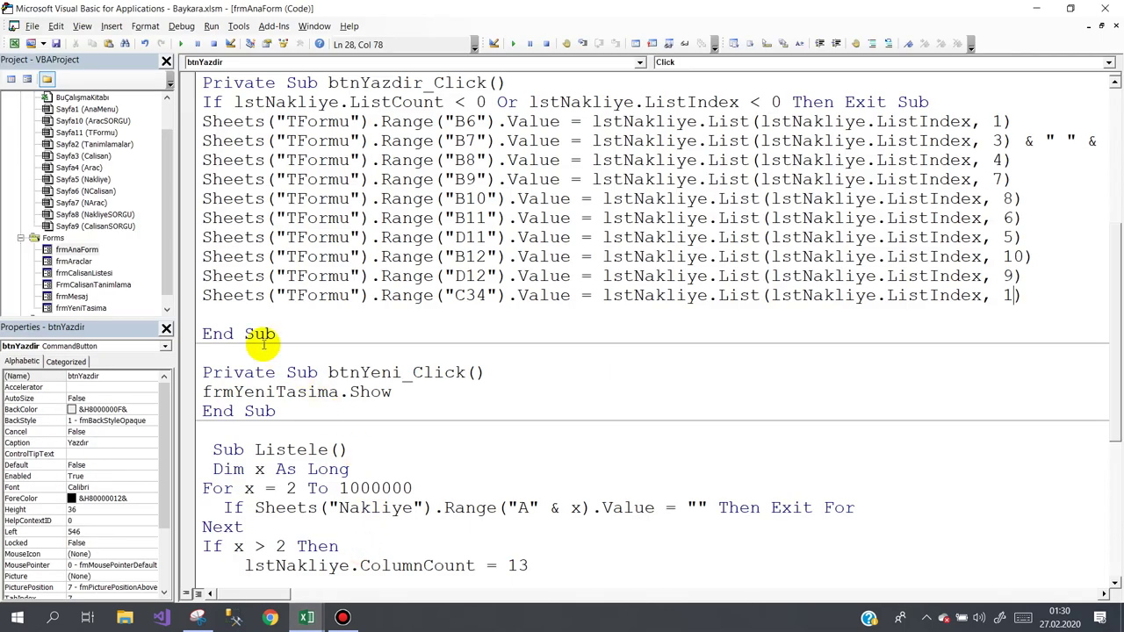
key(ctrl+v)
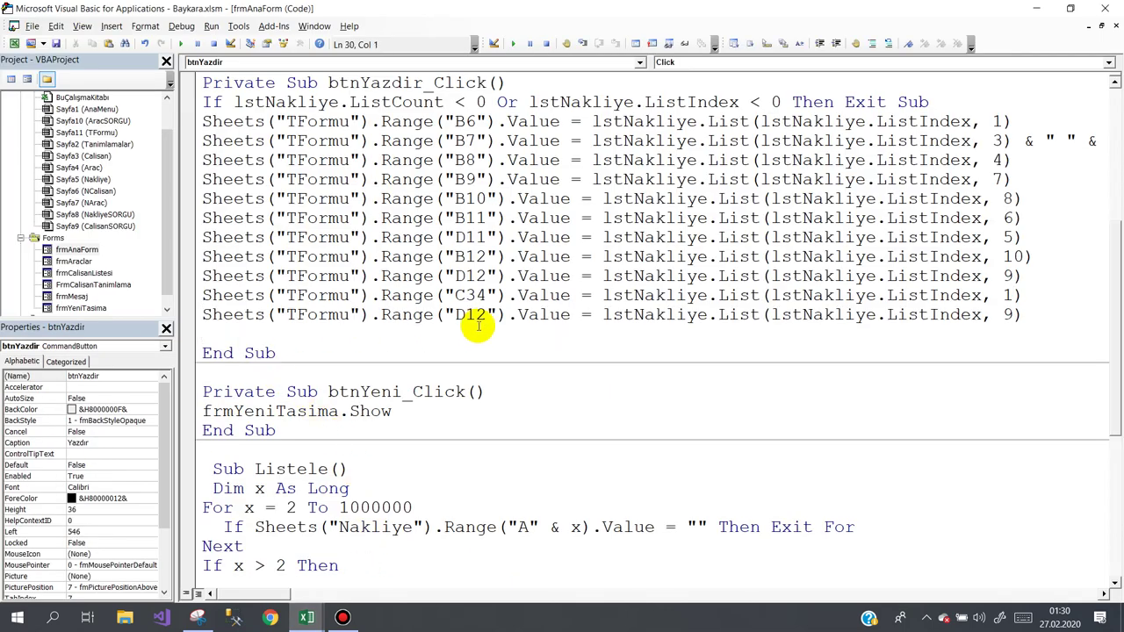
click(306, 618)
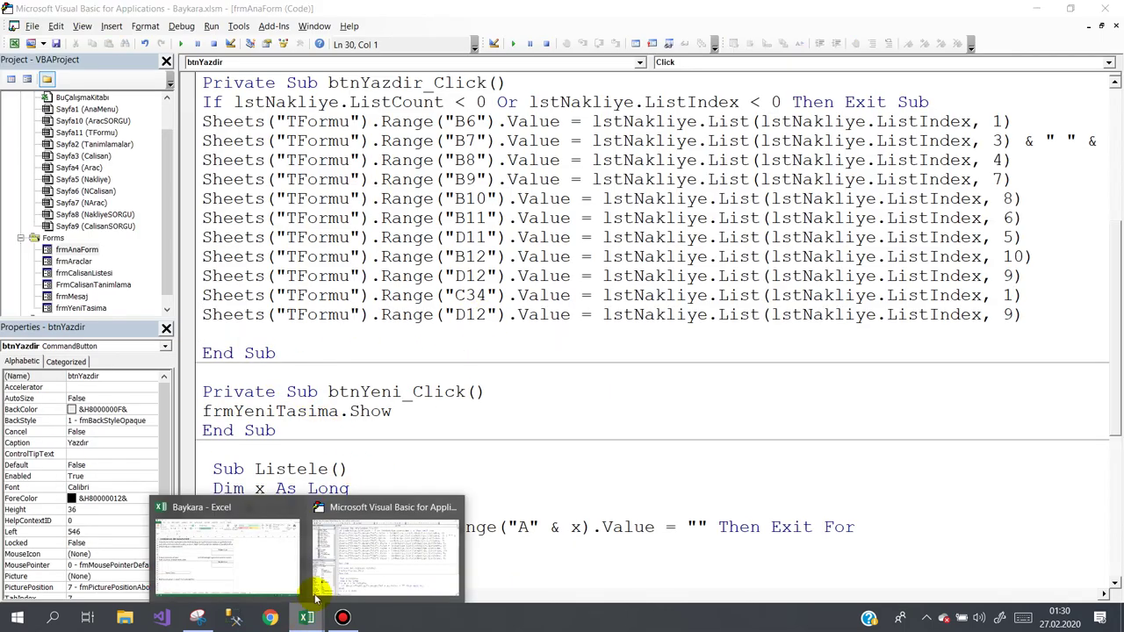
drag(454, 317, 465, 317)
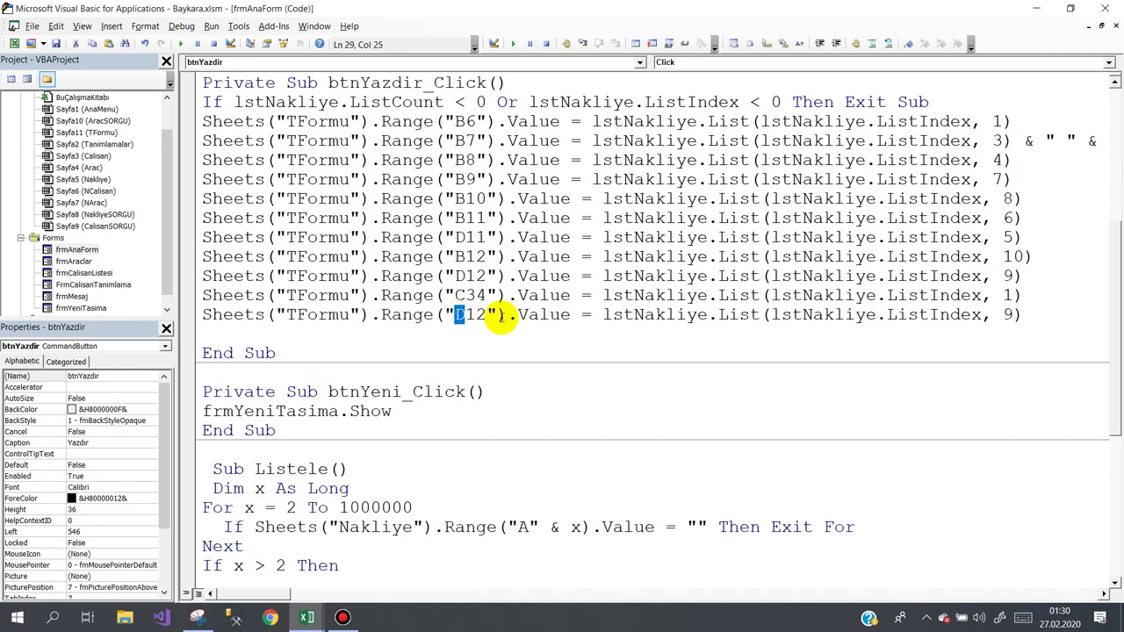
text(B)
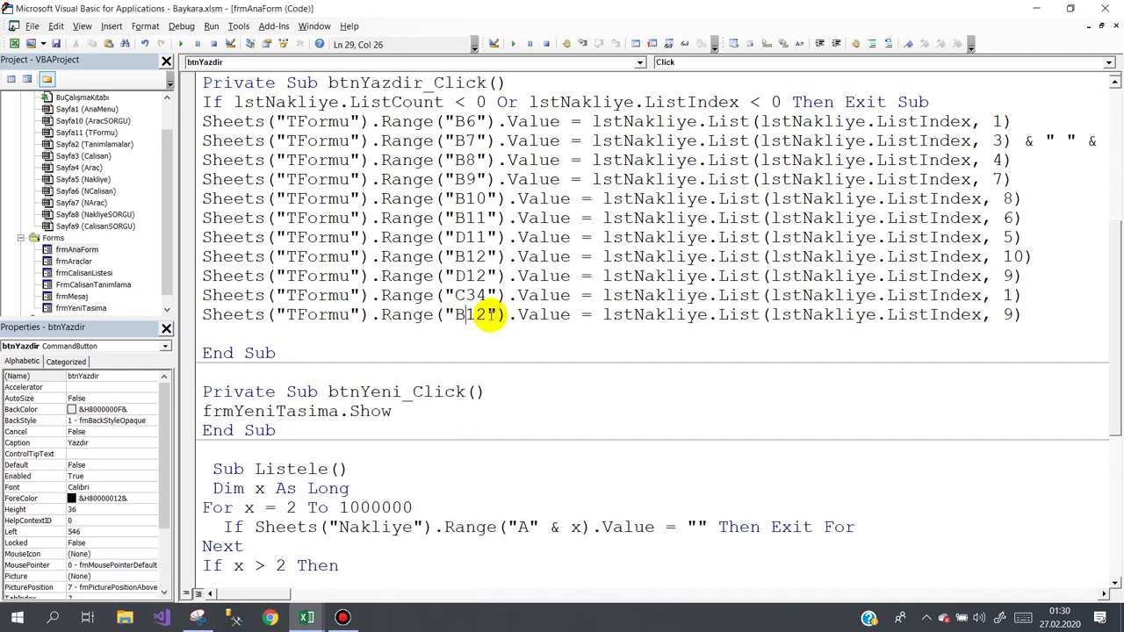
drag(488, 315, 470, 315)
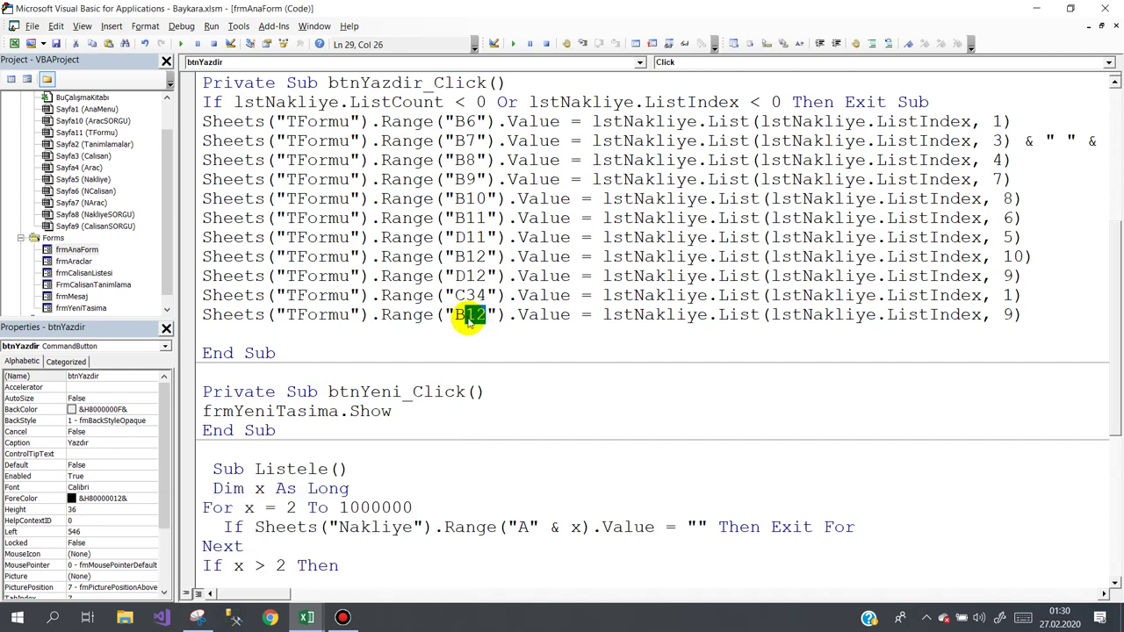
text(41)
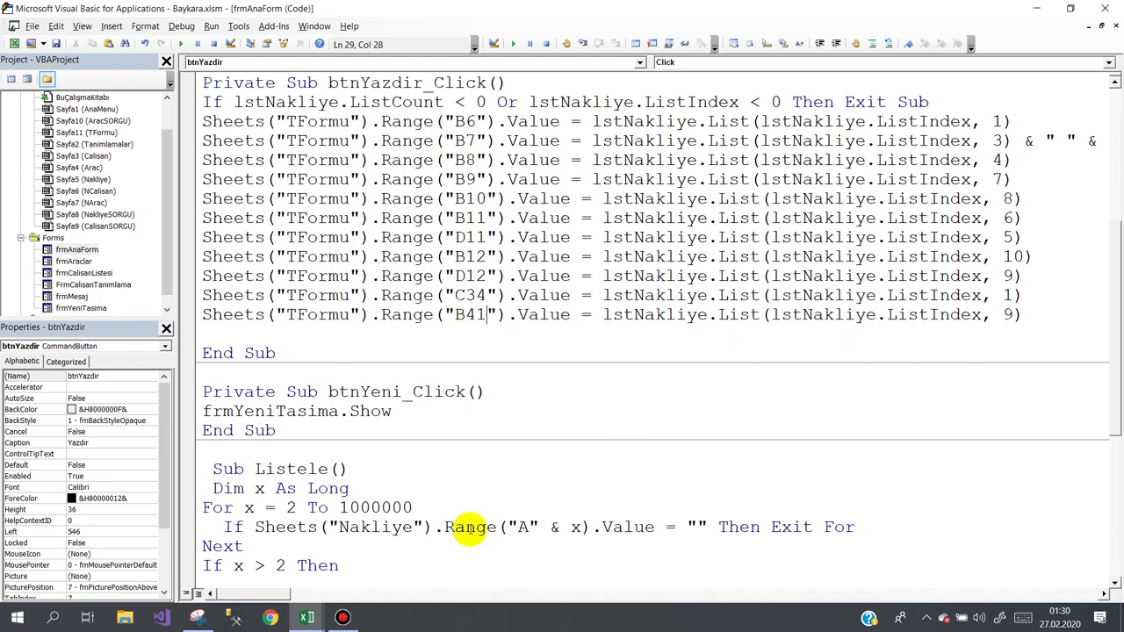
Change the B41 line's column index from 9 to 12, the fee column.
click(197, 617)
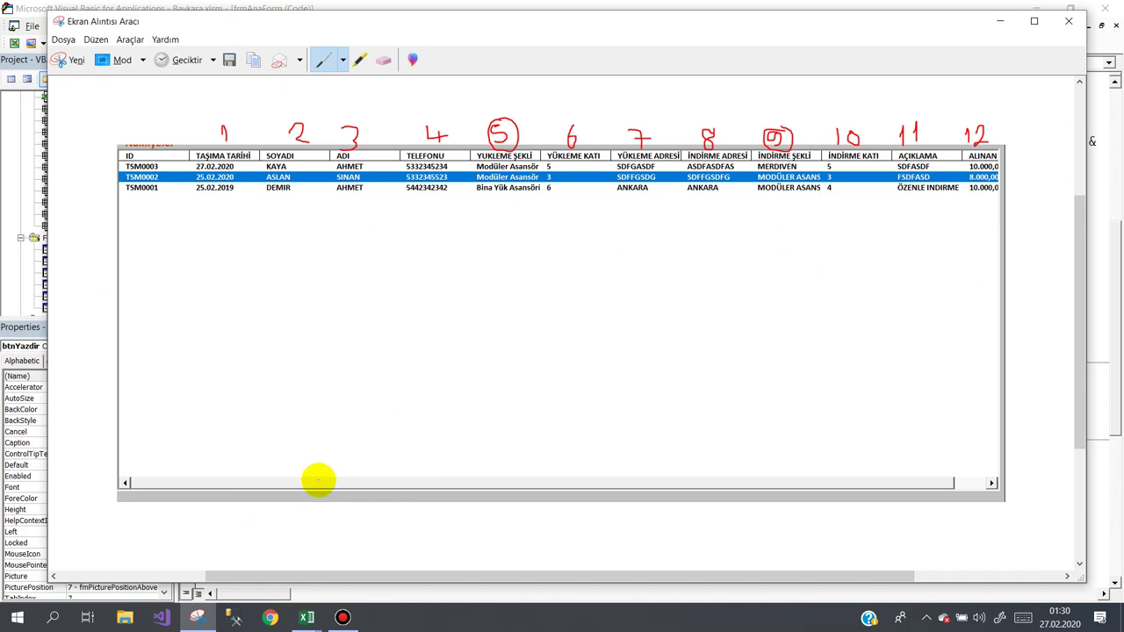
click(306, 617)
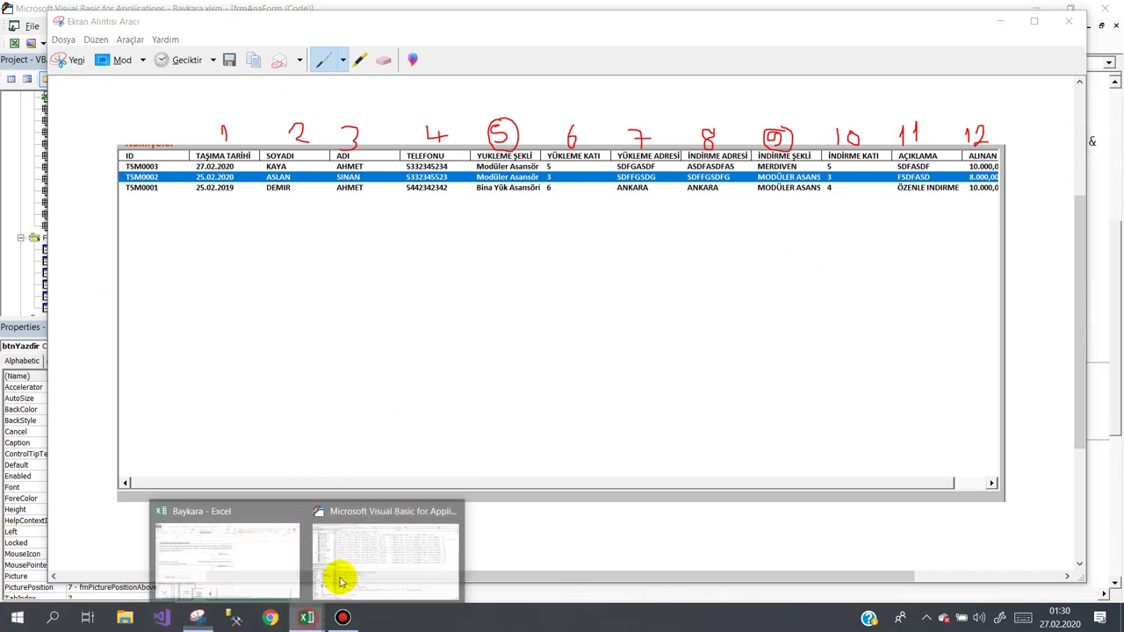
click(341, 579)
double_click(1007, 315)
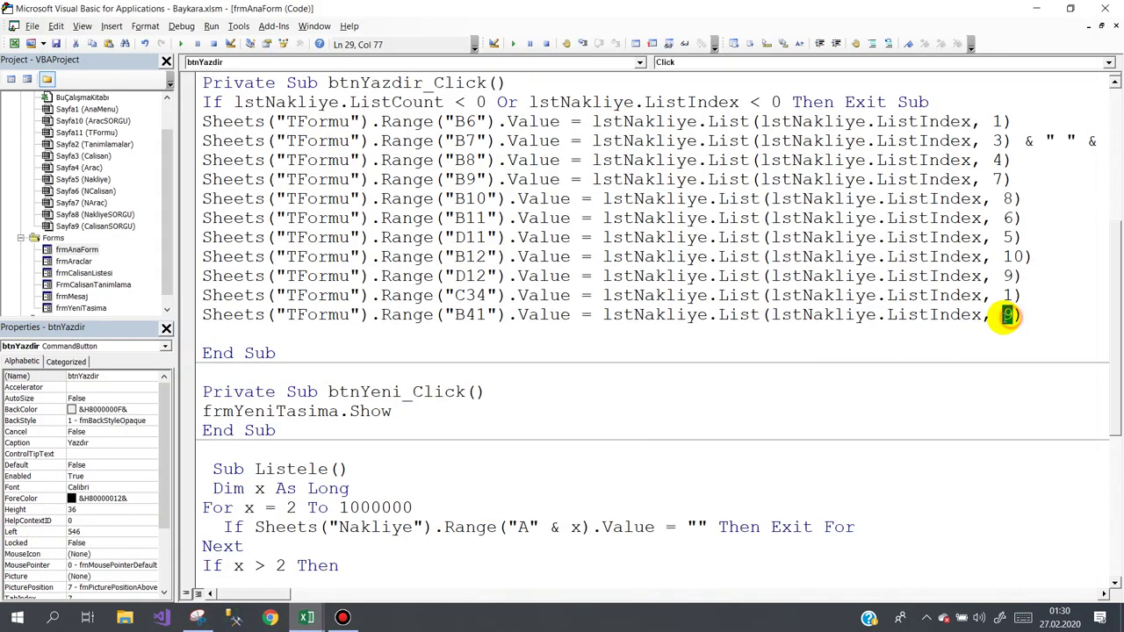
text(12)
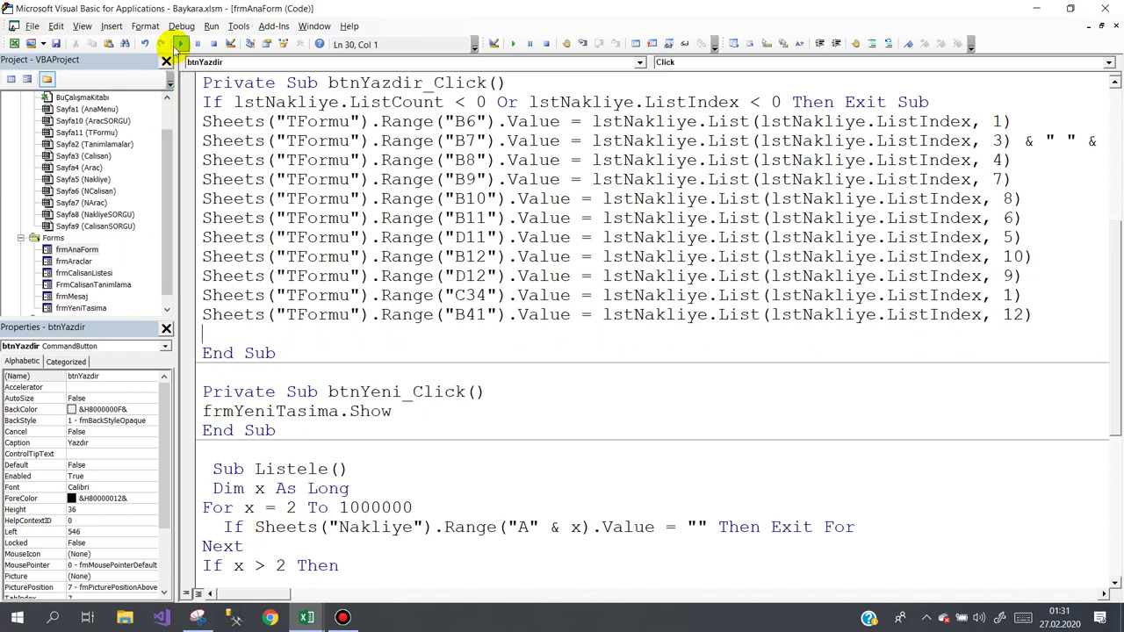
Run the form, print shipment TSM0002 with Yazdır, close it, and view TFormu in Excel.
click(179, 43)
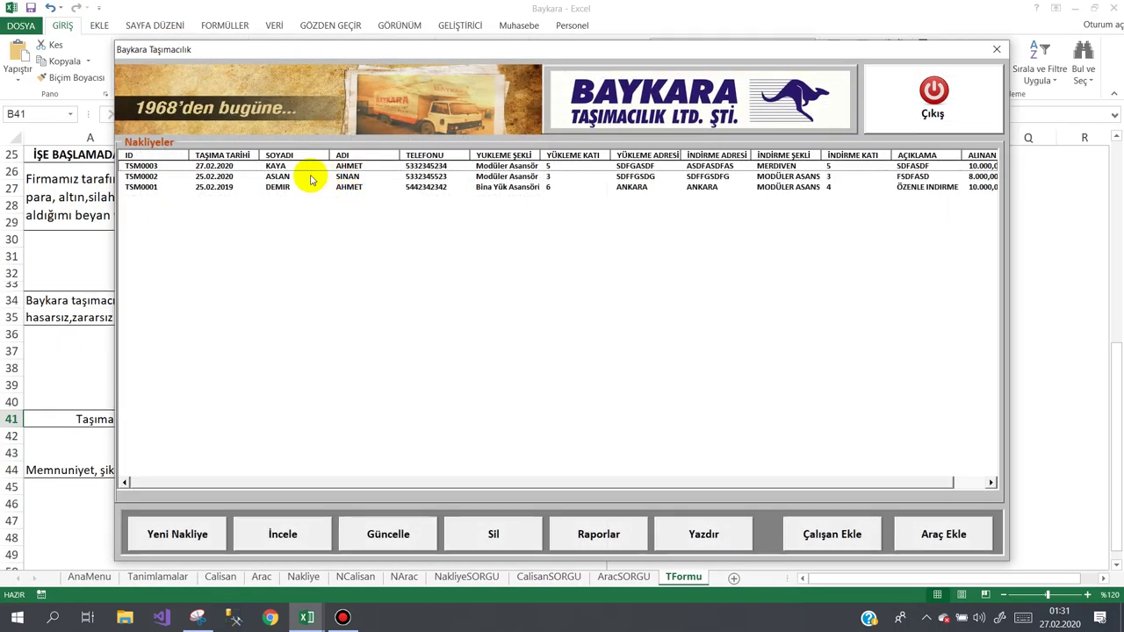
click(312, 178)
click(717, 535)
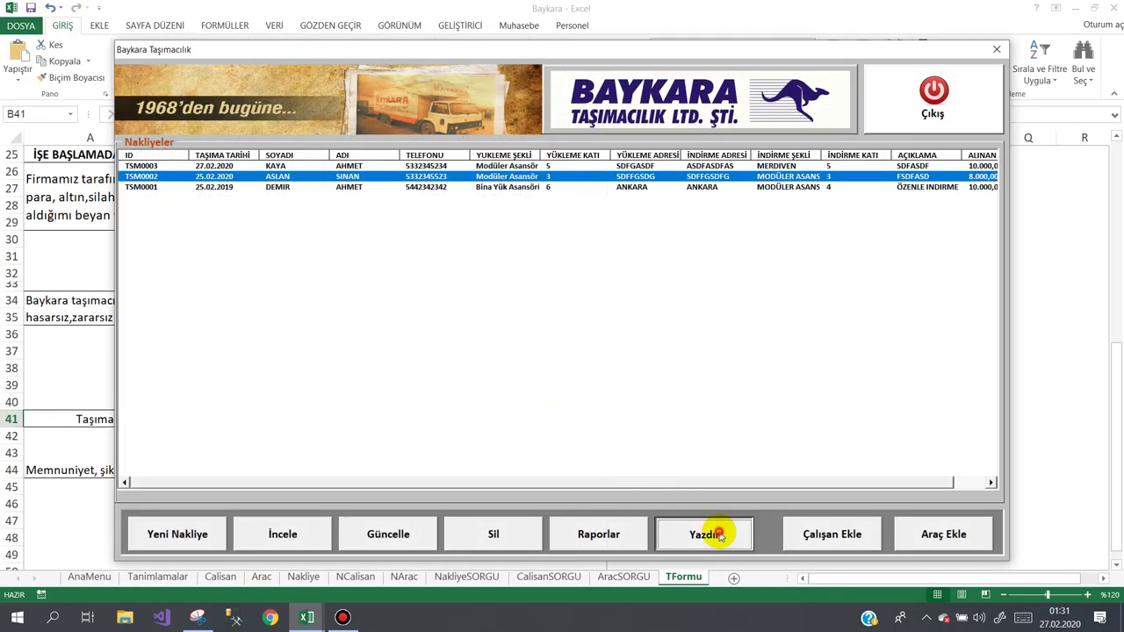
click(922, 114)
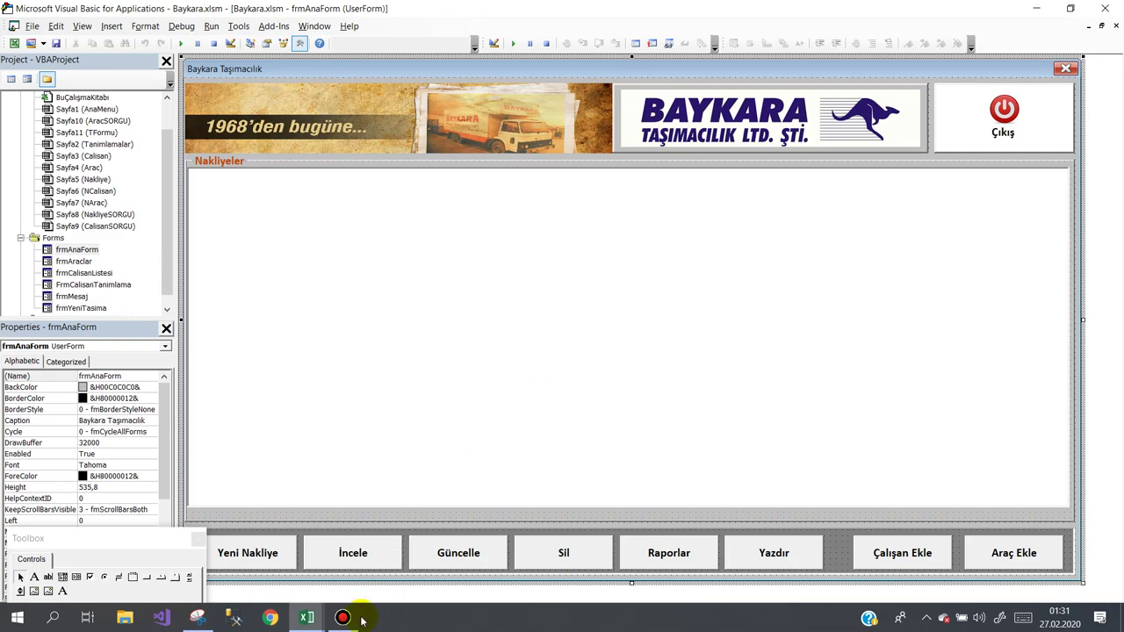
mouse_move(299, 619)
click(208, 553)
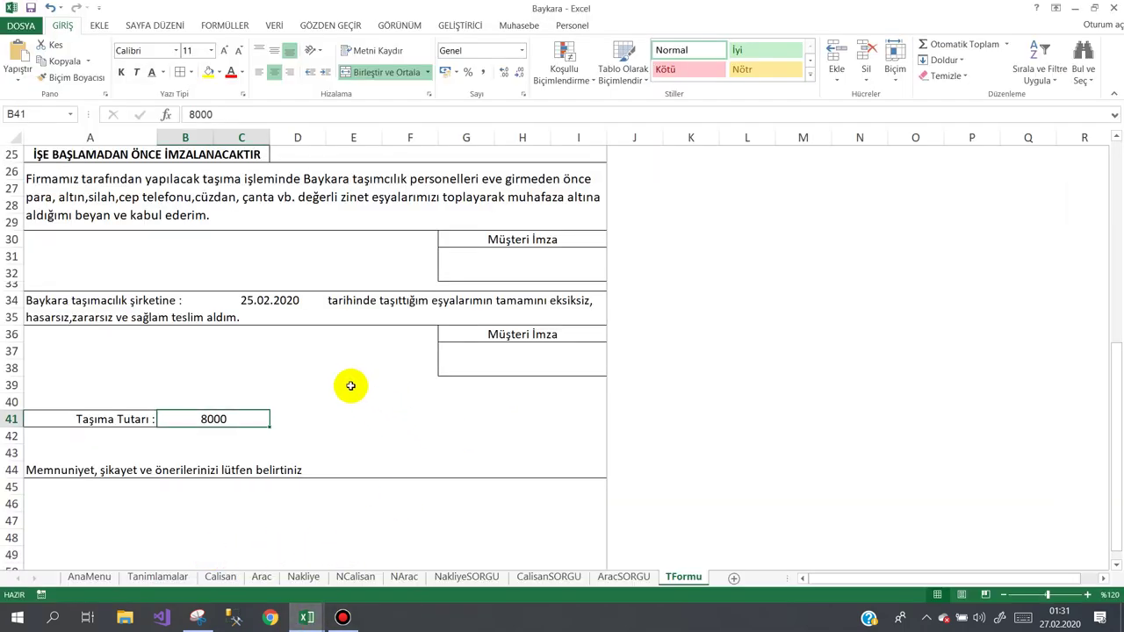
Left-align the loading and unloading address cells on TFormu.
scroll(349, 363, up, 5)
scroll(347, 361, up, 3)
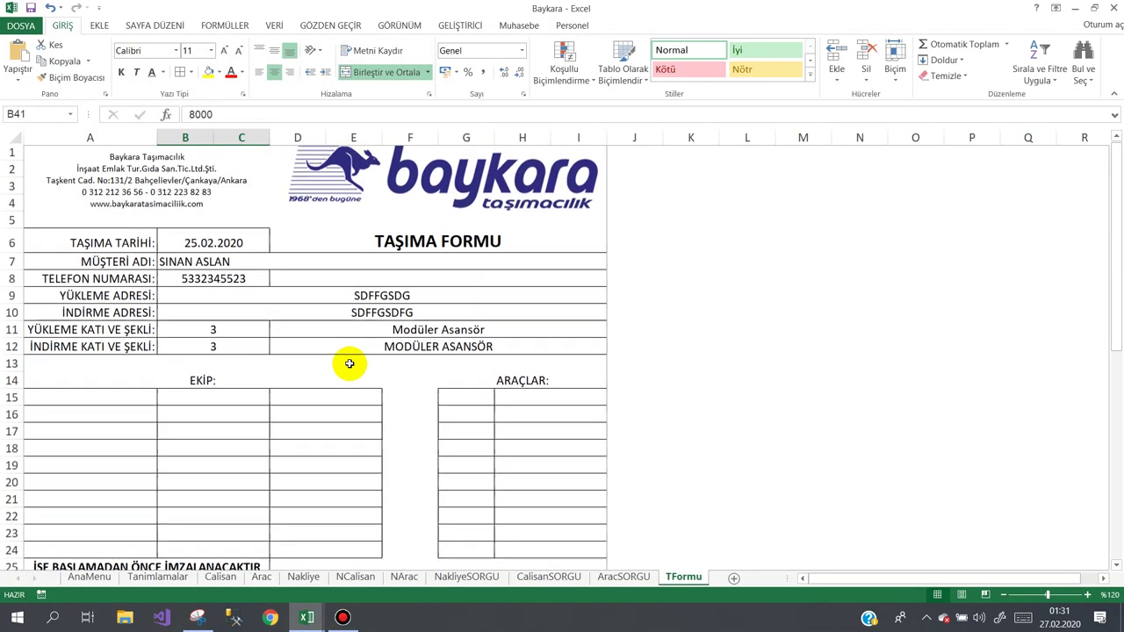
drag(236, 297, 237, 315)
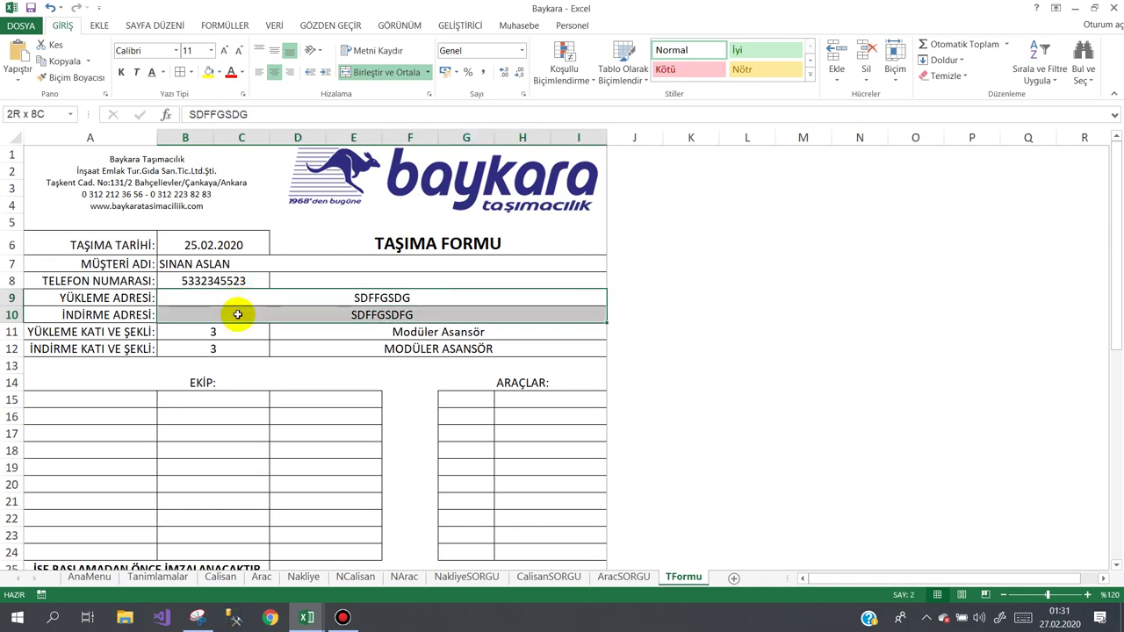
click(258, 72)
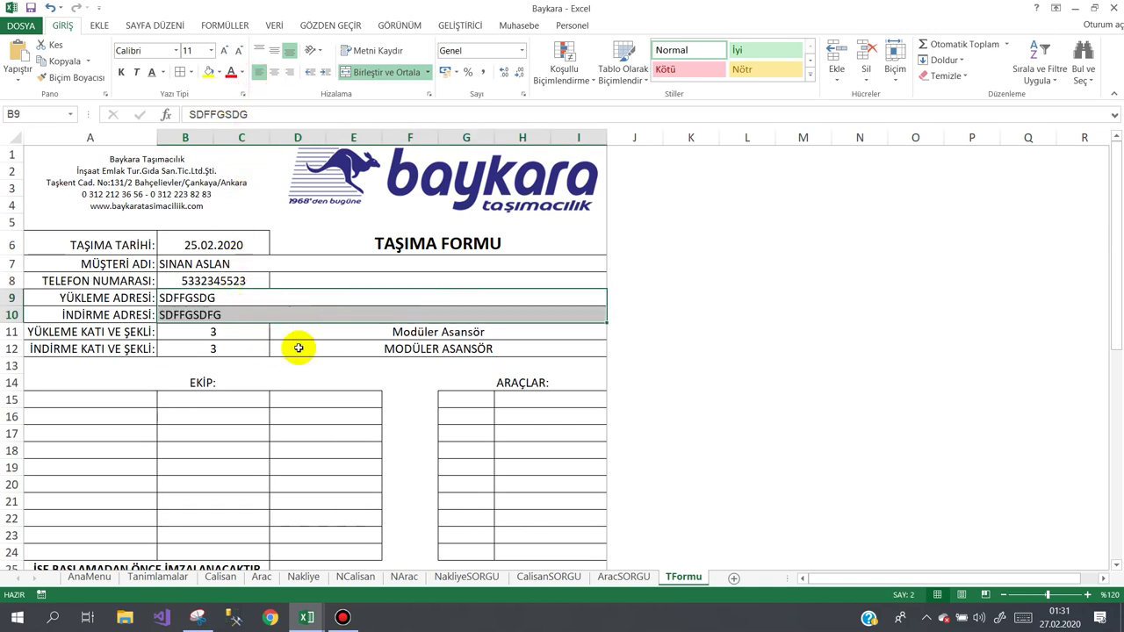
Keep the floor numbers centred and left-align both elevator type cells in rows 11–12.
drag(235, 341, 236, 349)
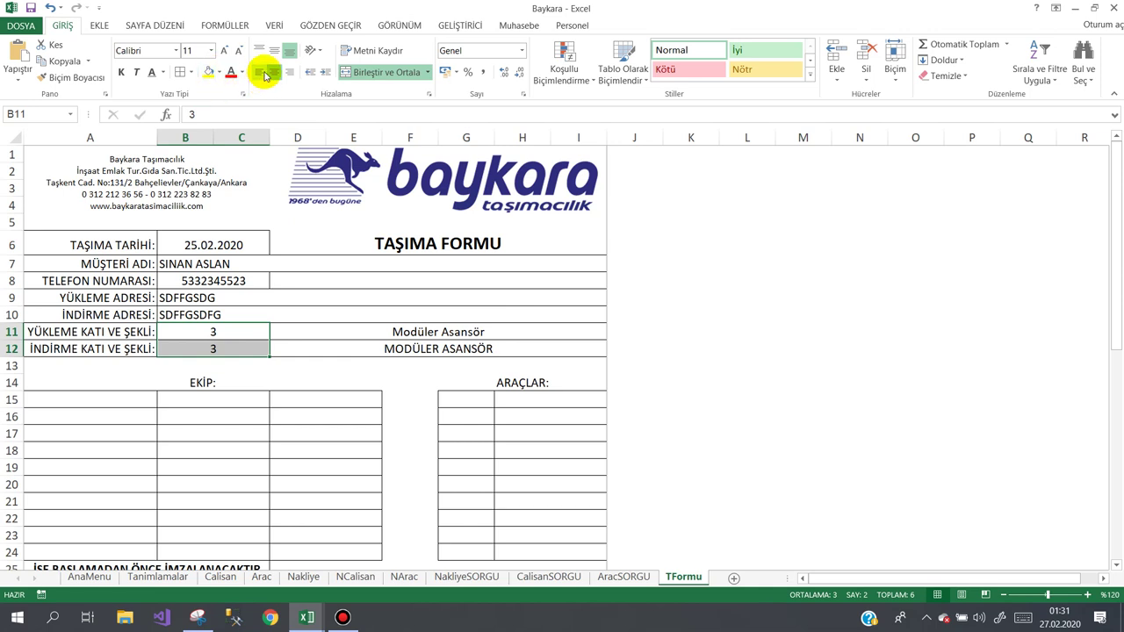
click(259, 72)
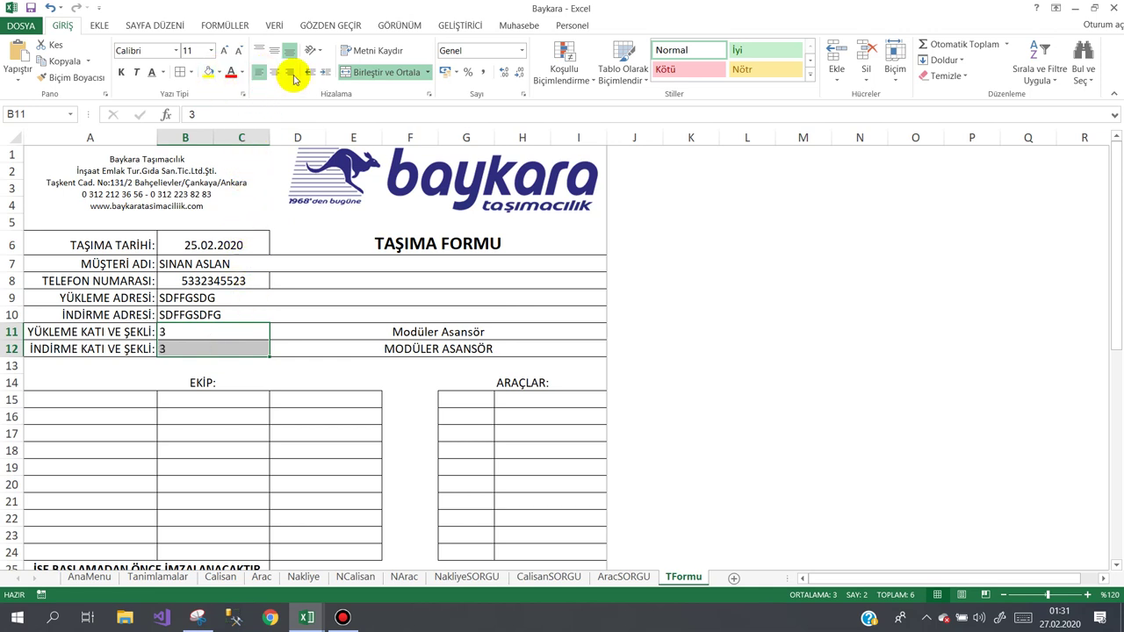
click(275, 74)
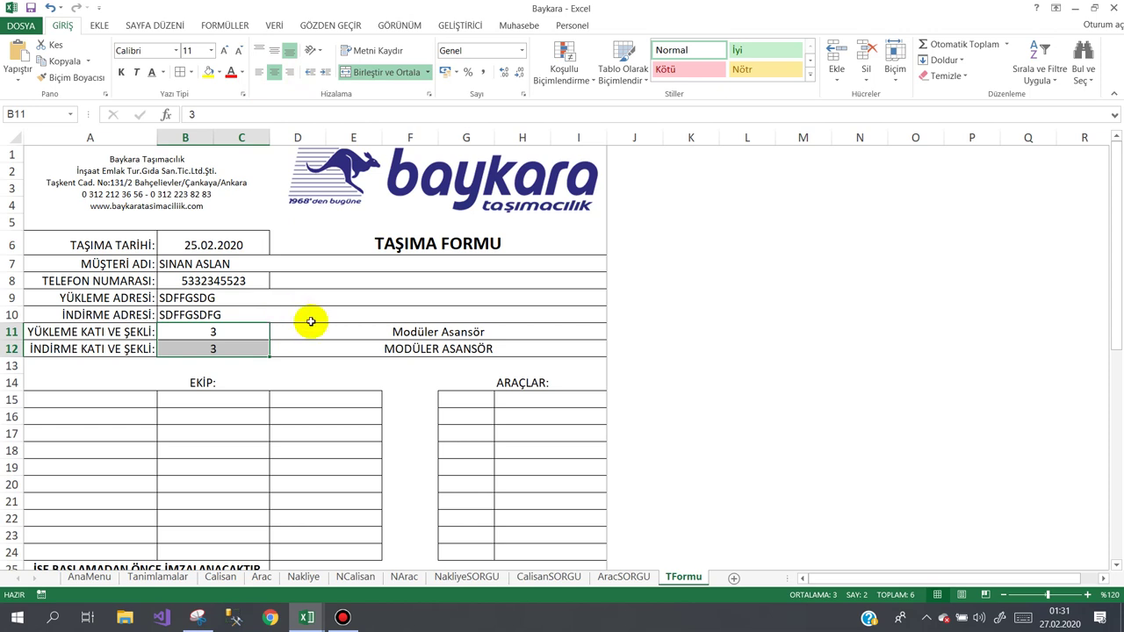
click(398, 349)
click(402, 331)
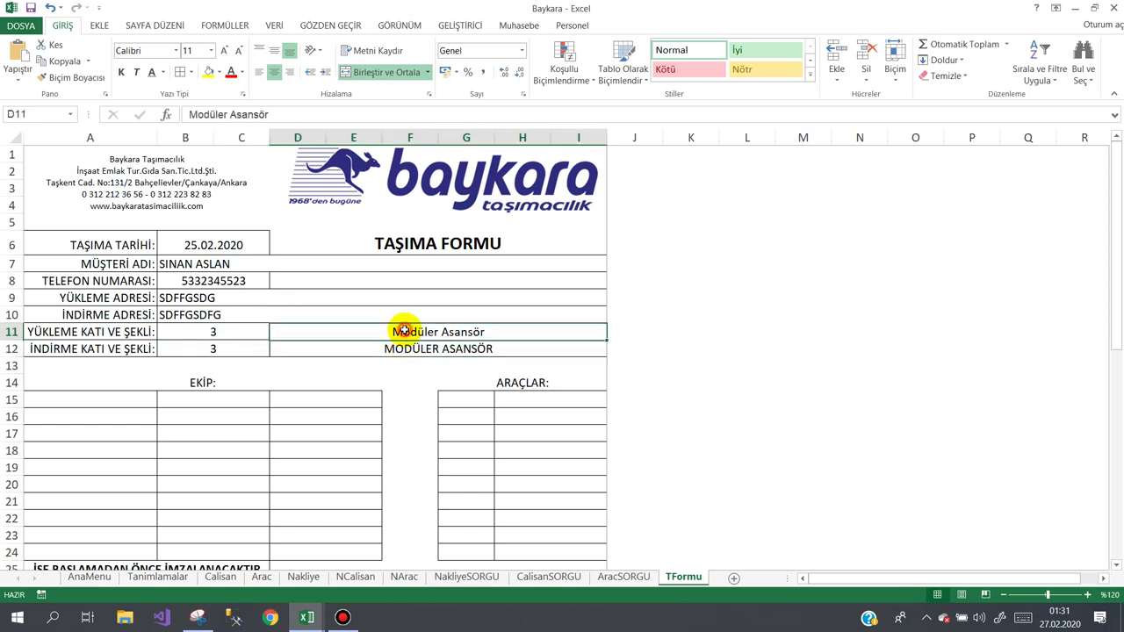
drag(404, 343, 404, 348)
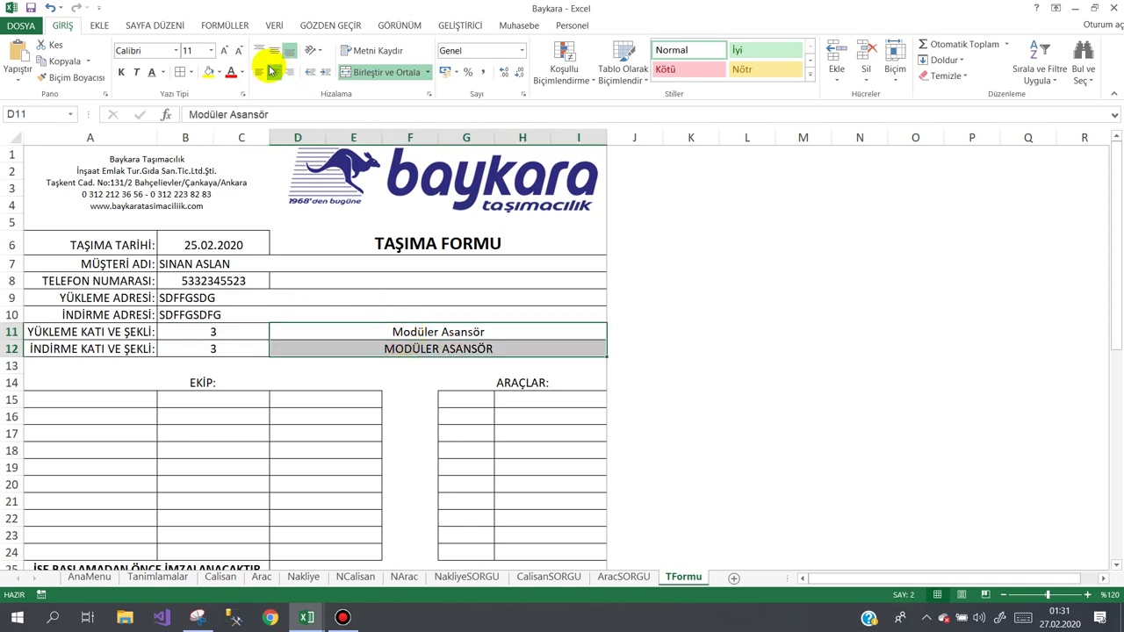
click(261, 72)
click(357, 332)
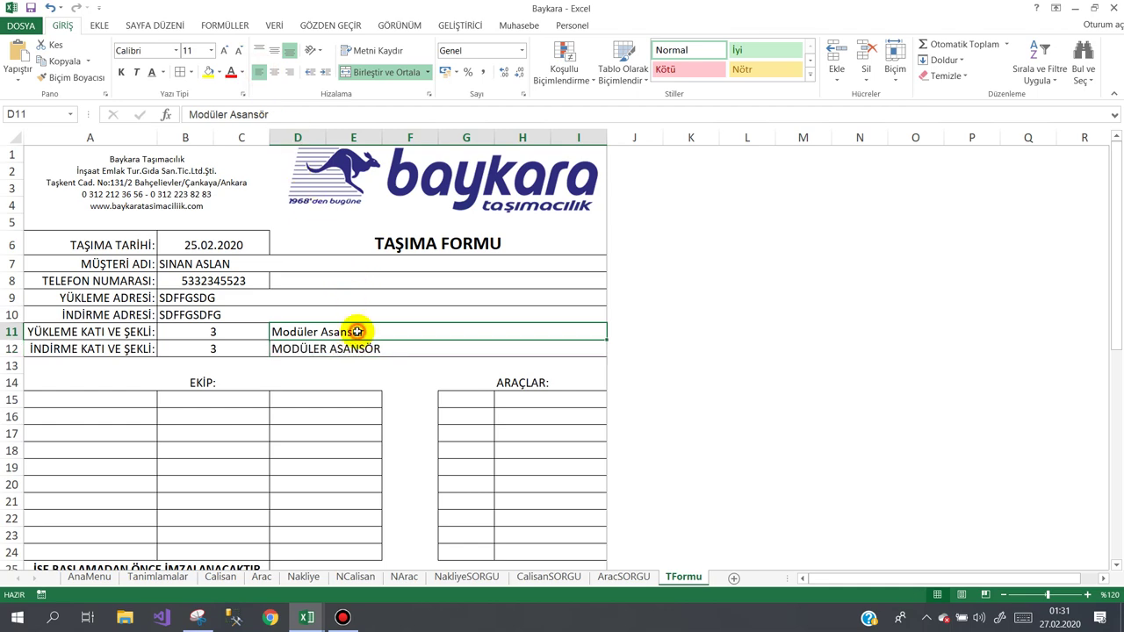
Check the date filled in C34 and the 8000 amount in B41.
scroll(378, 267, down, 2)
scroll(378, 271, down, 4)
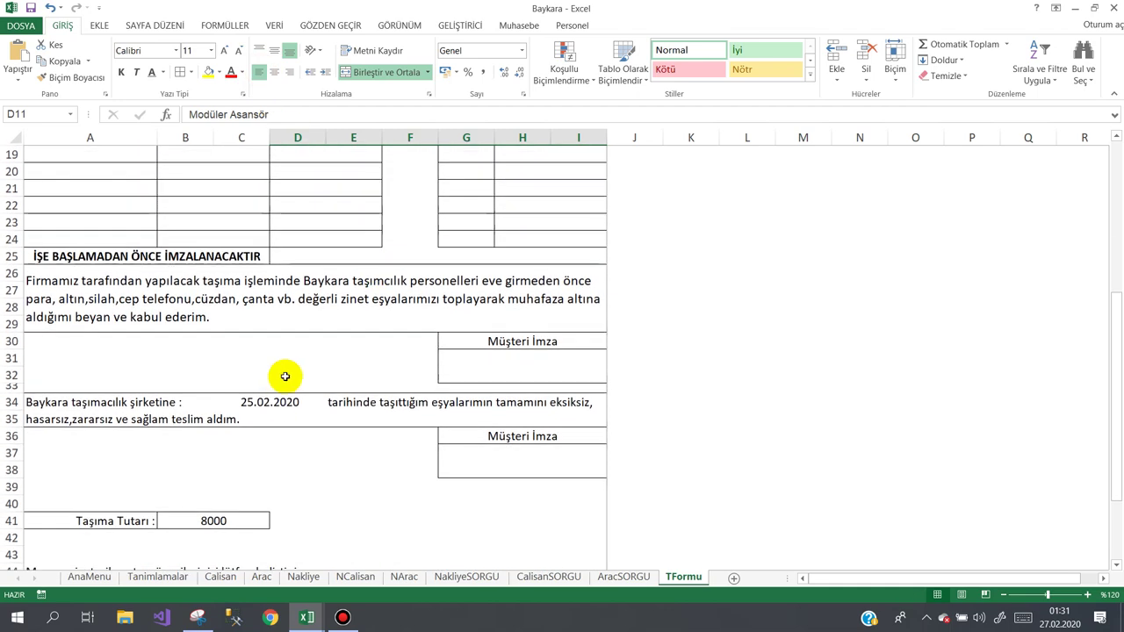
click(276, 401)
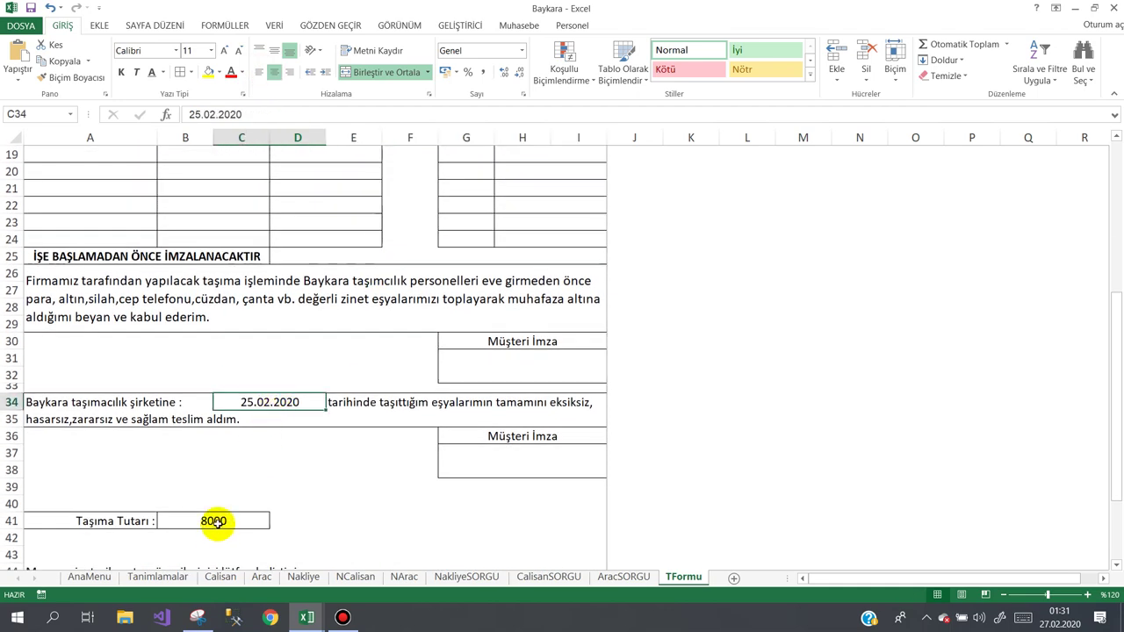
click(217, 522)
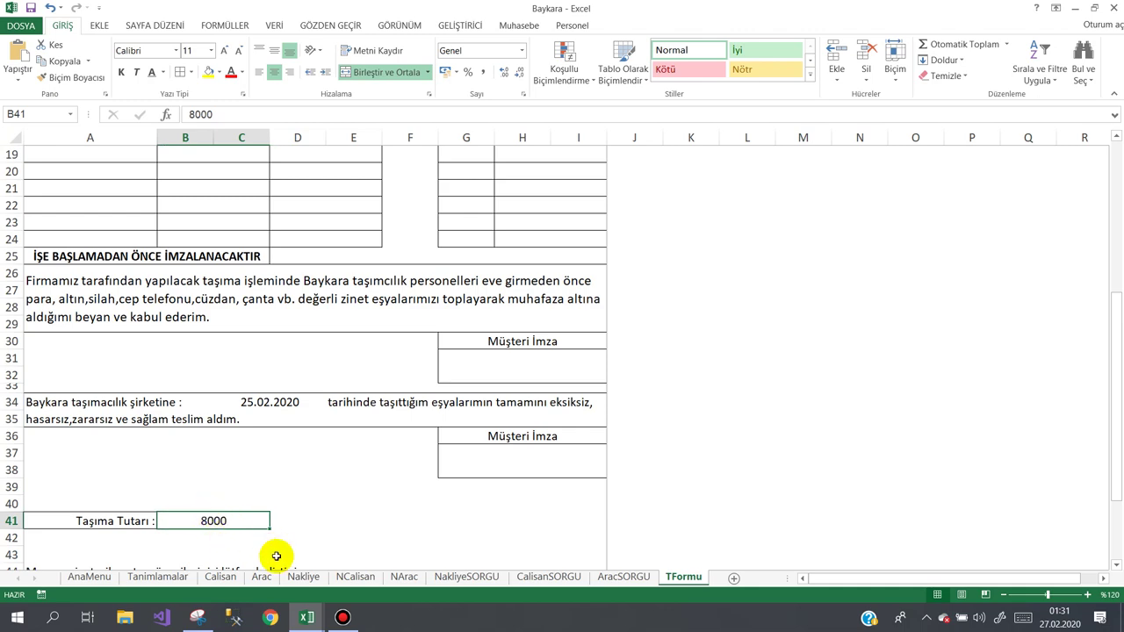
In the Yazdır button code, add a line setting TFormu cell B41's Style to 'Currency'.
mouse_move(304, 615)
click(372, 556)
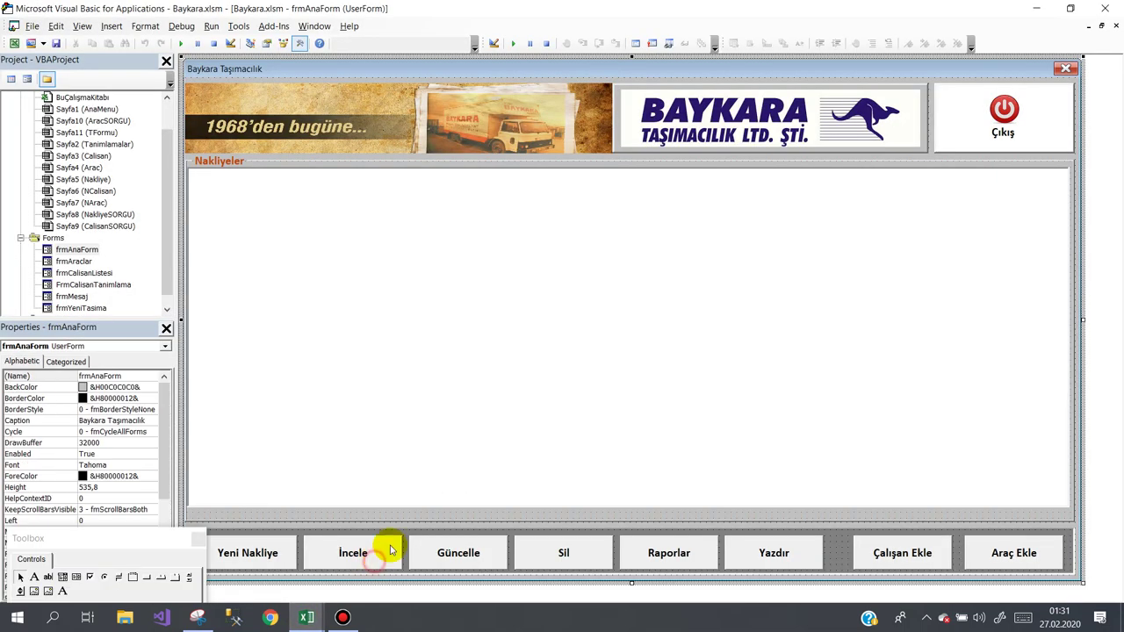
double_click(770, 555)
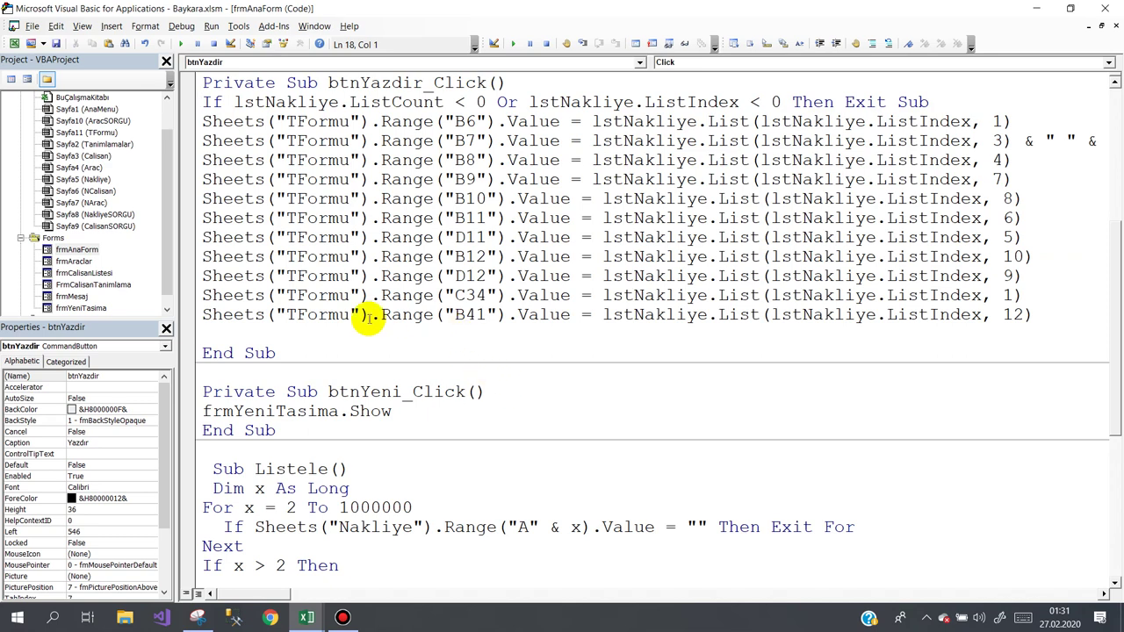
drag(205, 315, 502, 314)
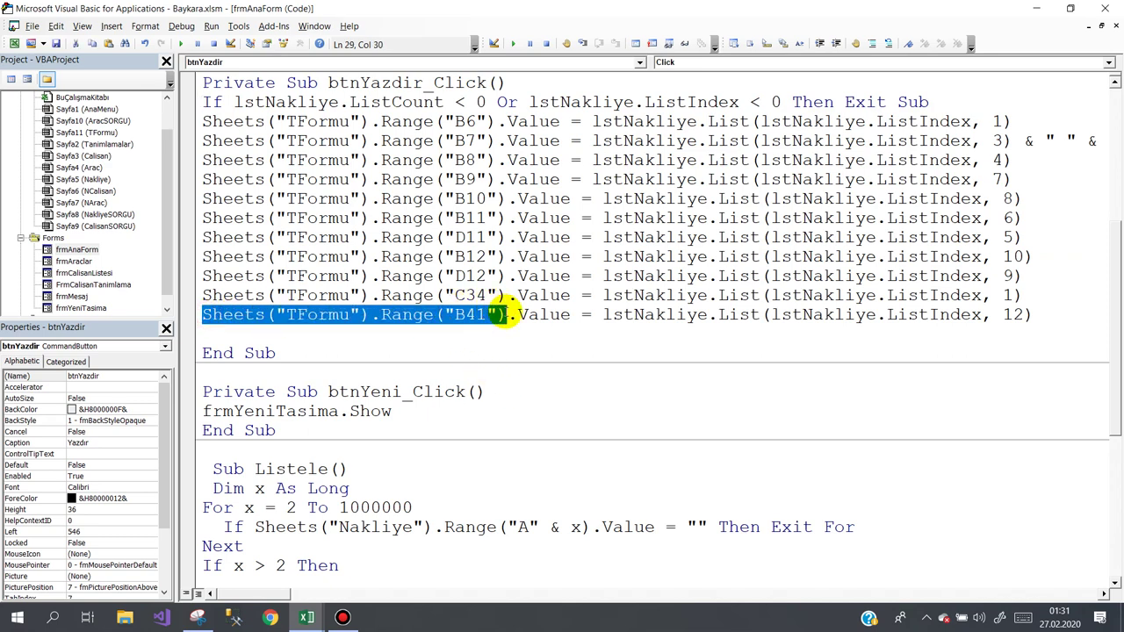
click(256, 332)
text(Sheets("TFormu").Range("B41"))
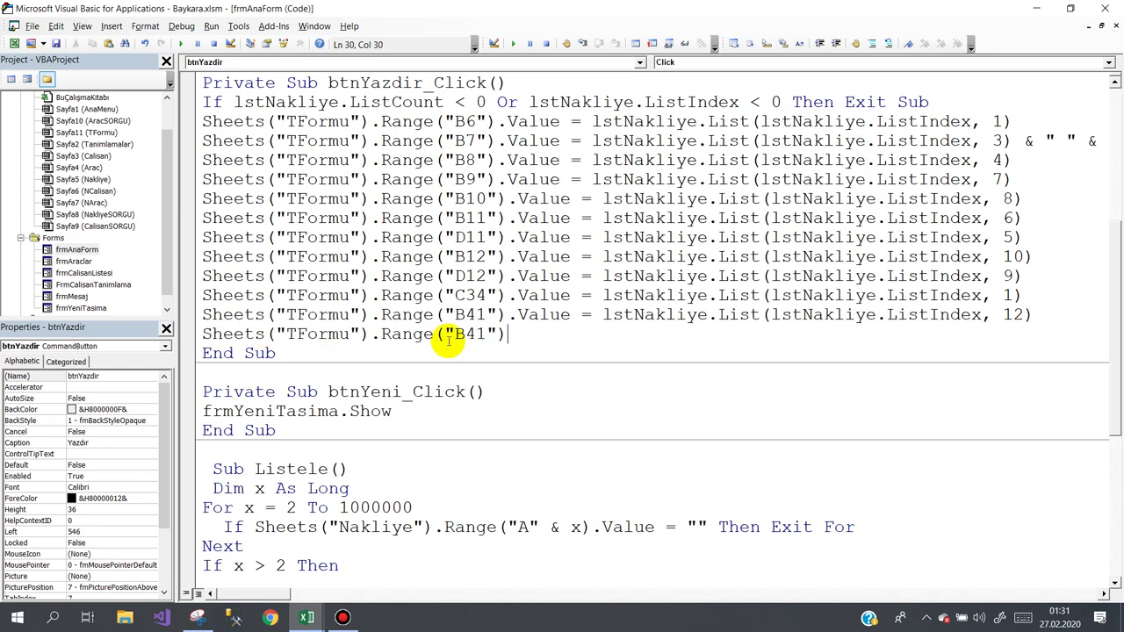
text().style="Currency)
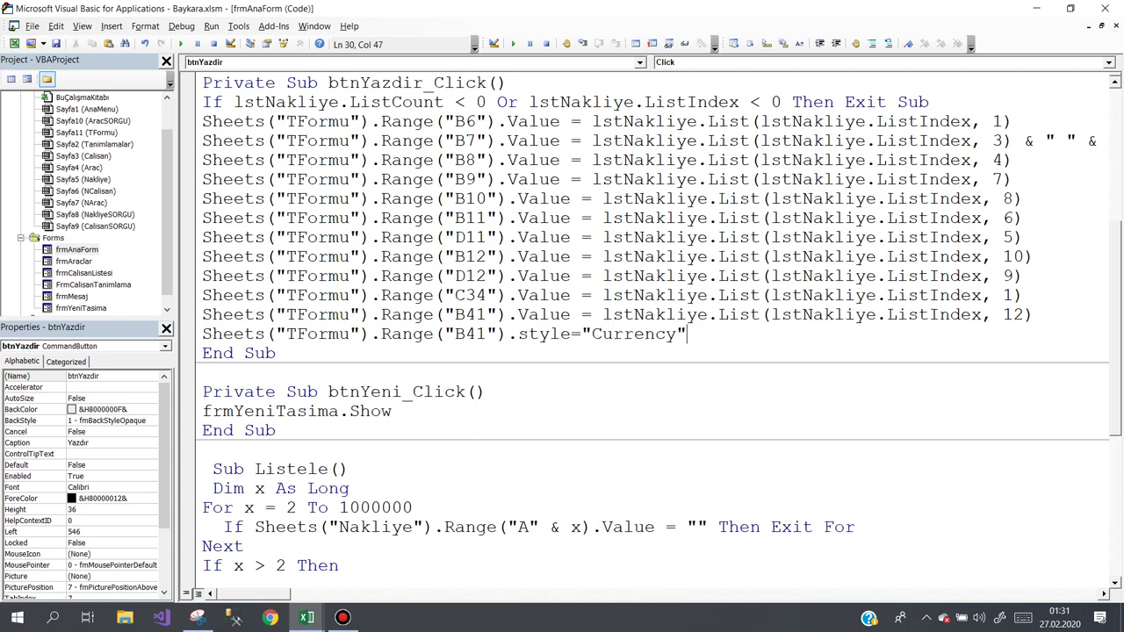
click(455, 370)
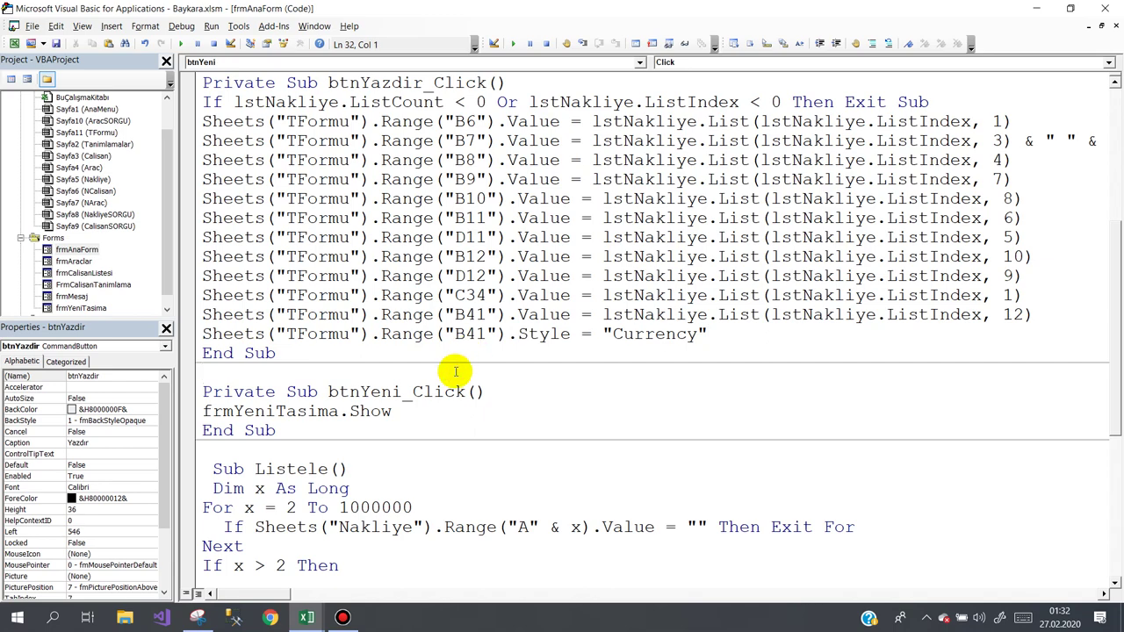
Review the btnYazdir_Click code and start a new line below the Currency line.
scroll(718, 334, down, 3)
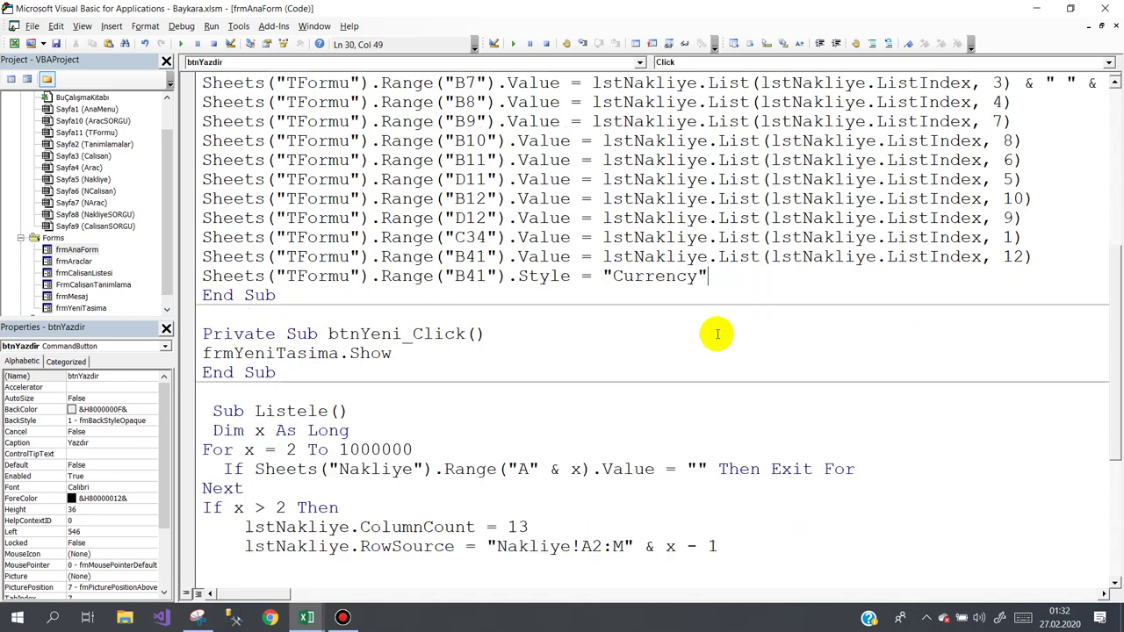
scroll(717, 334, down, 3)
scroll(717, 334, up, 3)
scroll(714, 314, up, 3)
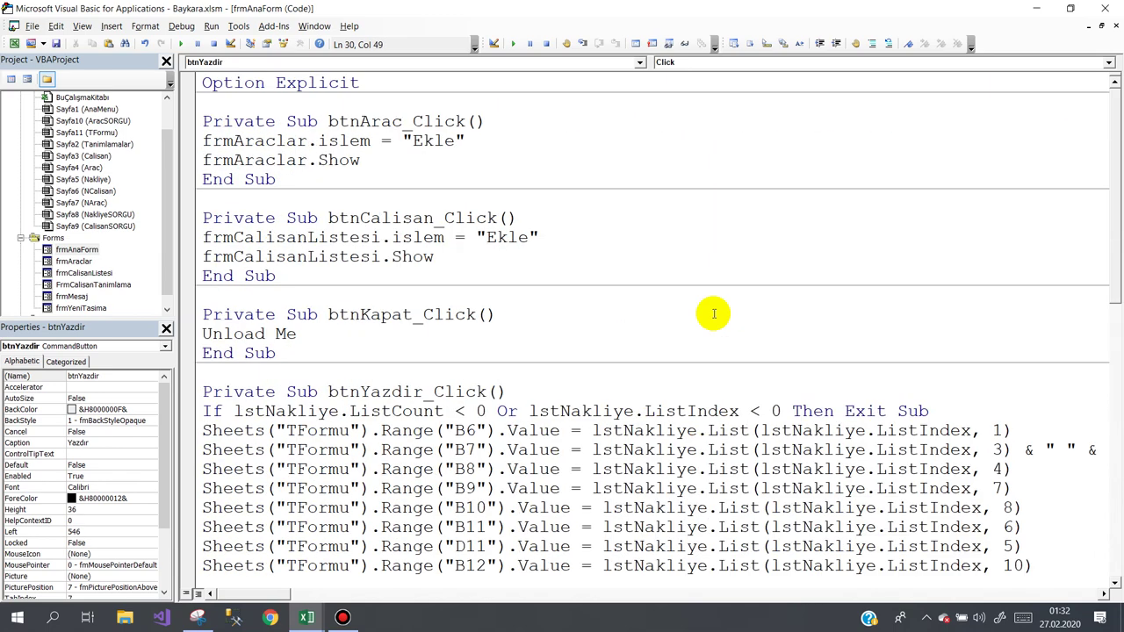
scroll(714, 314, down, 4)
scroll(714, 314, down, 3)
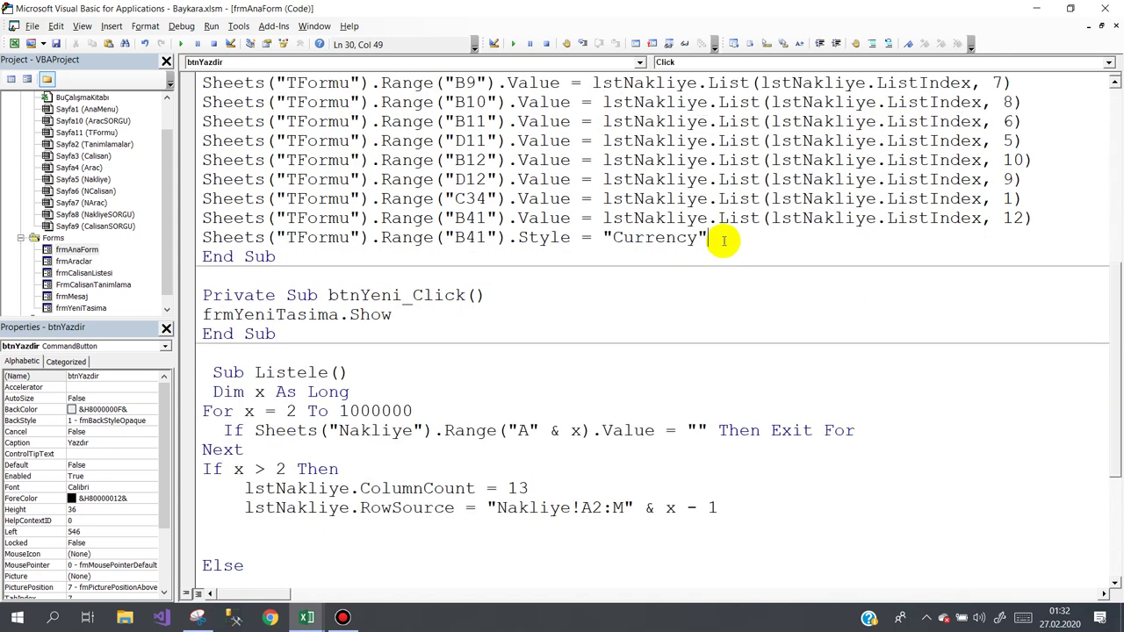
key(Return)
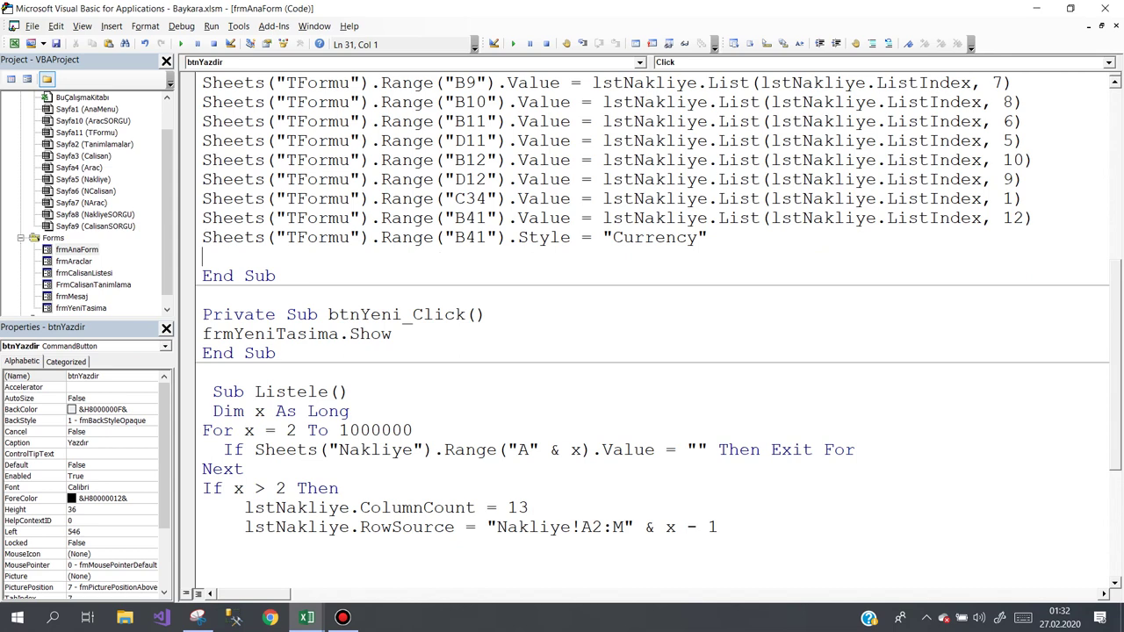
Begin the line frmMesaj.lblMesaj.Caption = "Form in the Yazdır code.
text(frmMesaj)
text(.l)
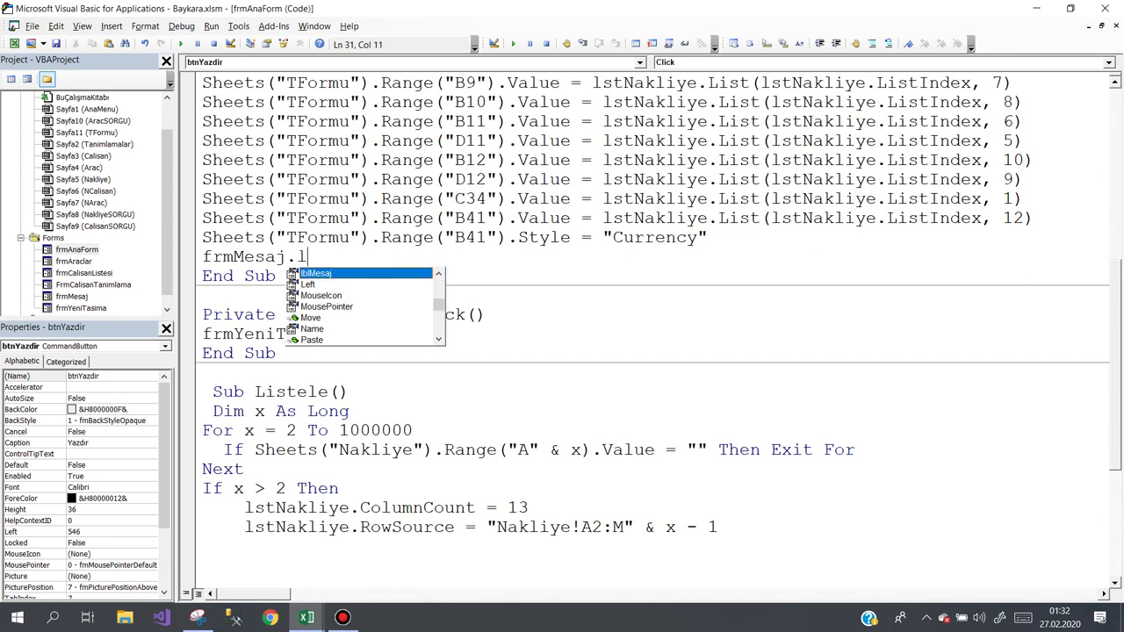
text(.c)
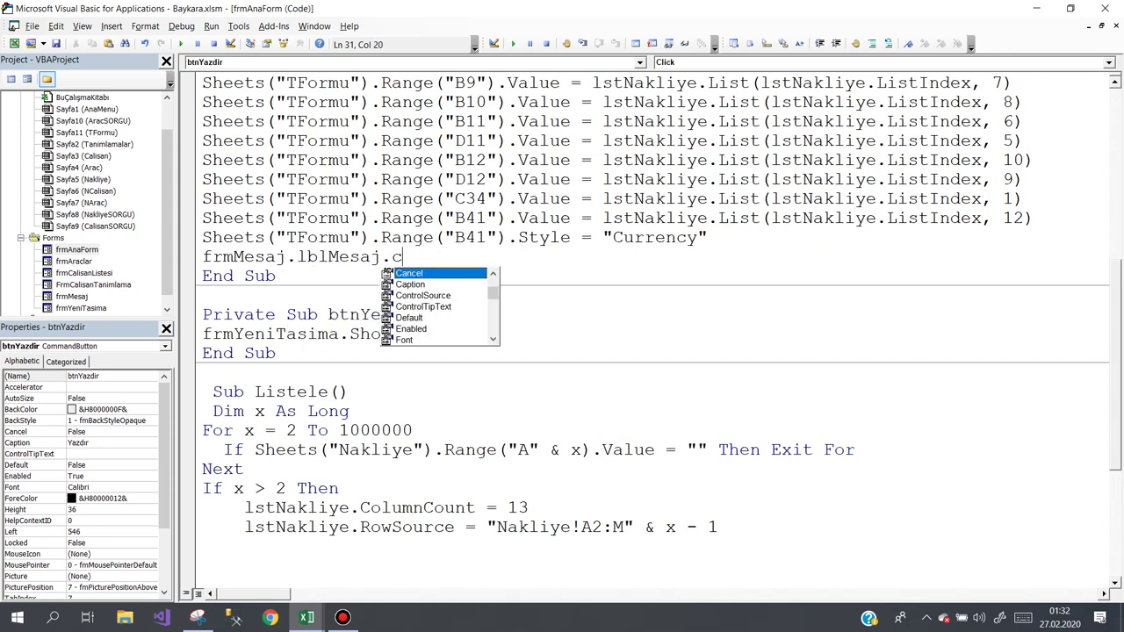
key(Down)
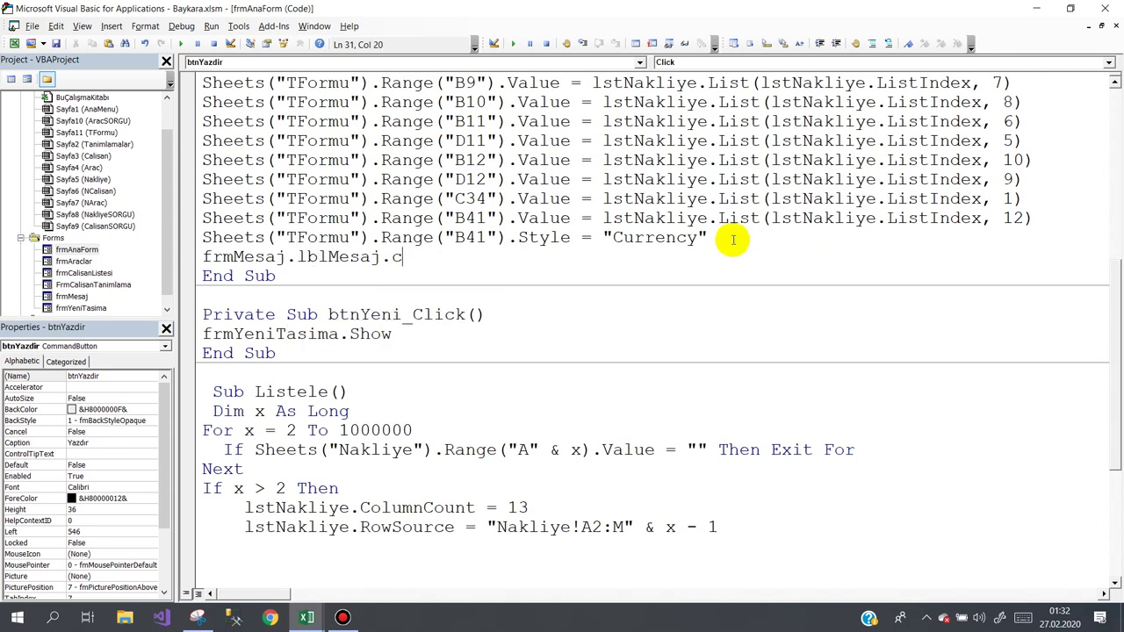
text(="Form yazıcıya gönderildi)
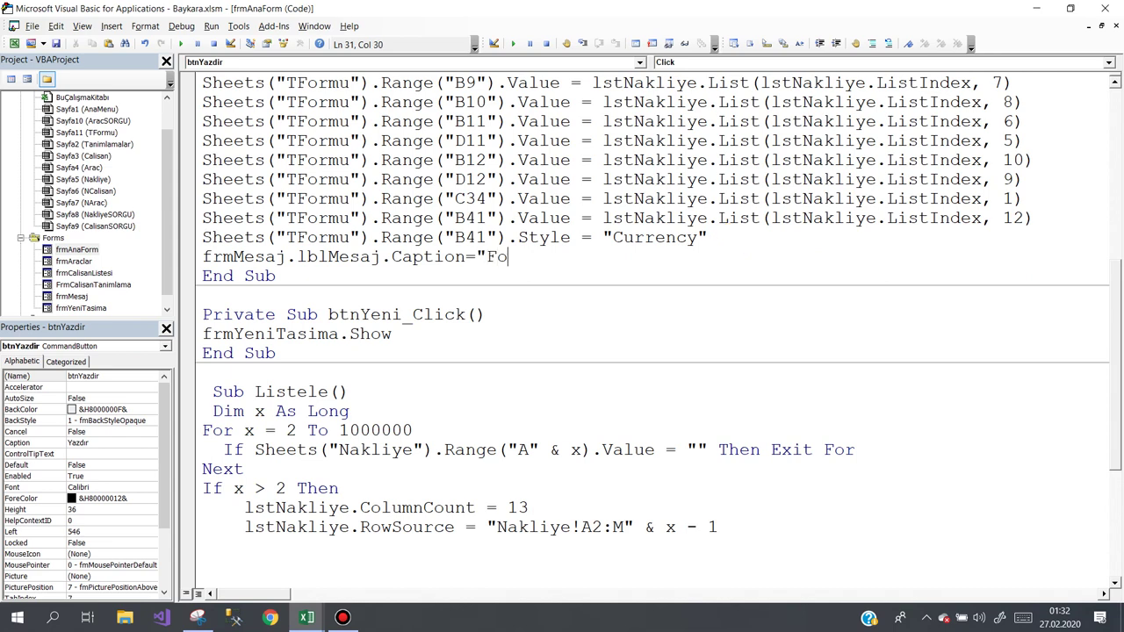
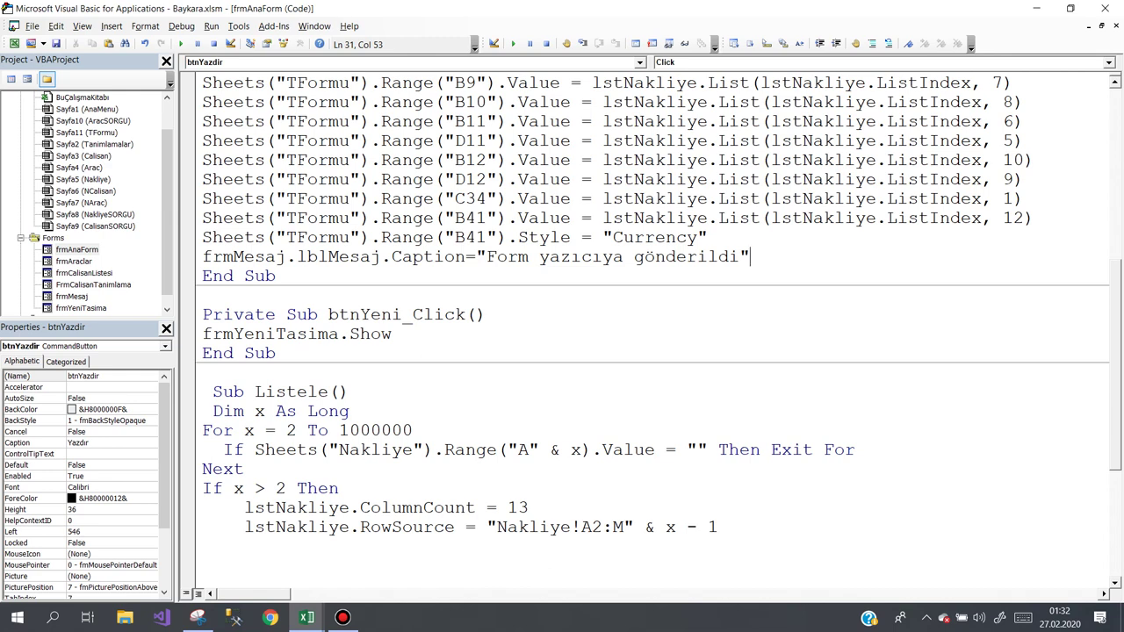
Add frmMesaj.Show after the lblMesaj.Caption line in btnYazdir's code, then run the form.
key(Return)
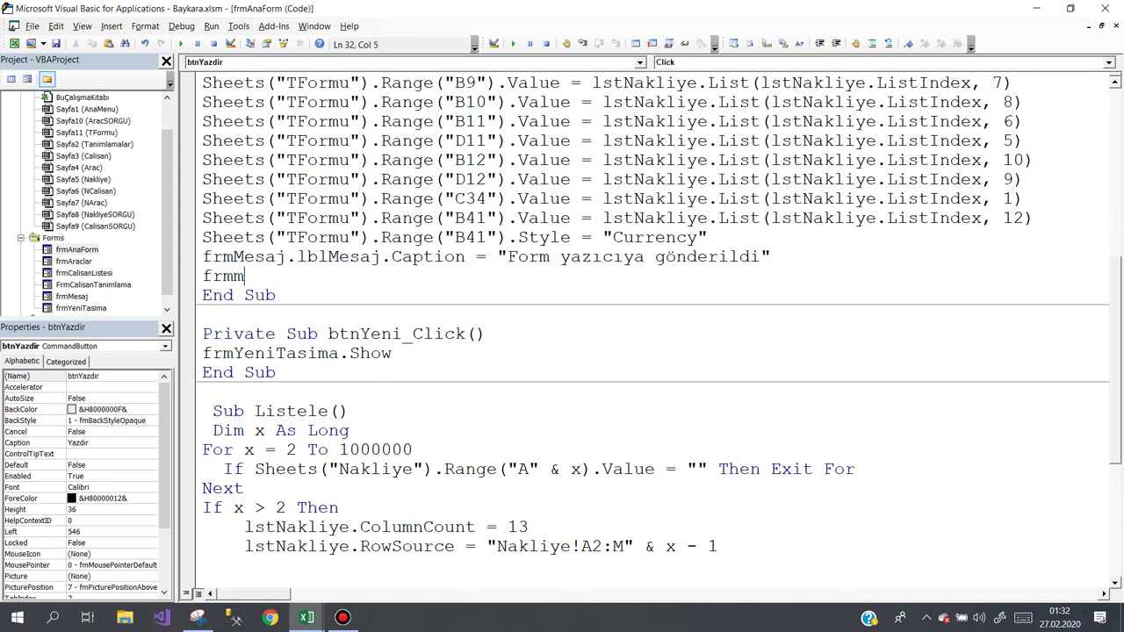
text(.)
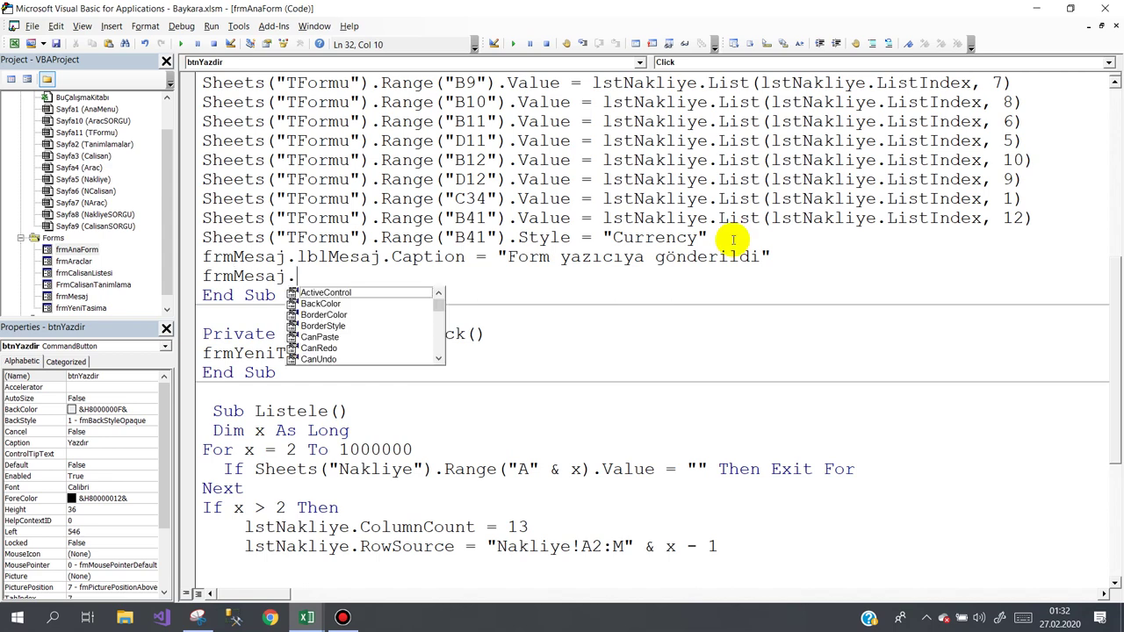
text(sh)
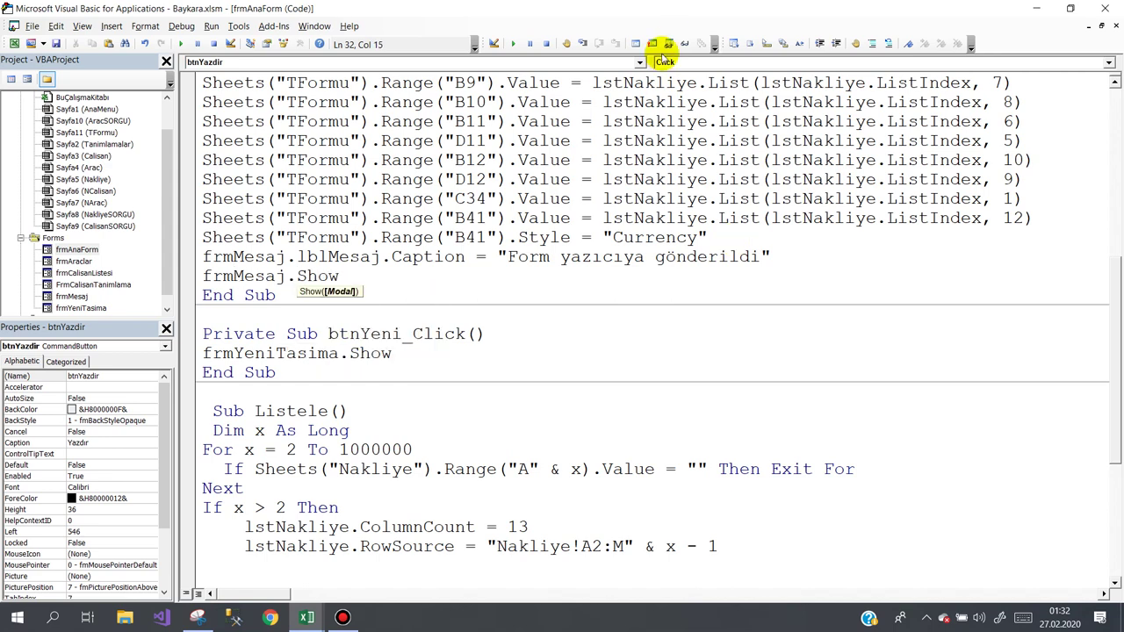
click(177, 44)
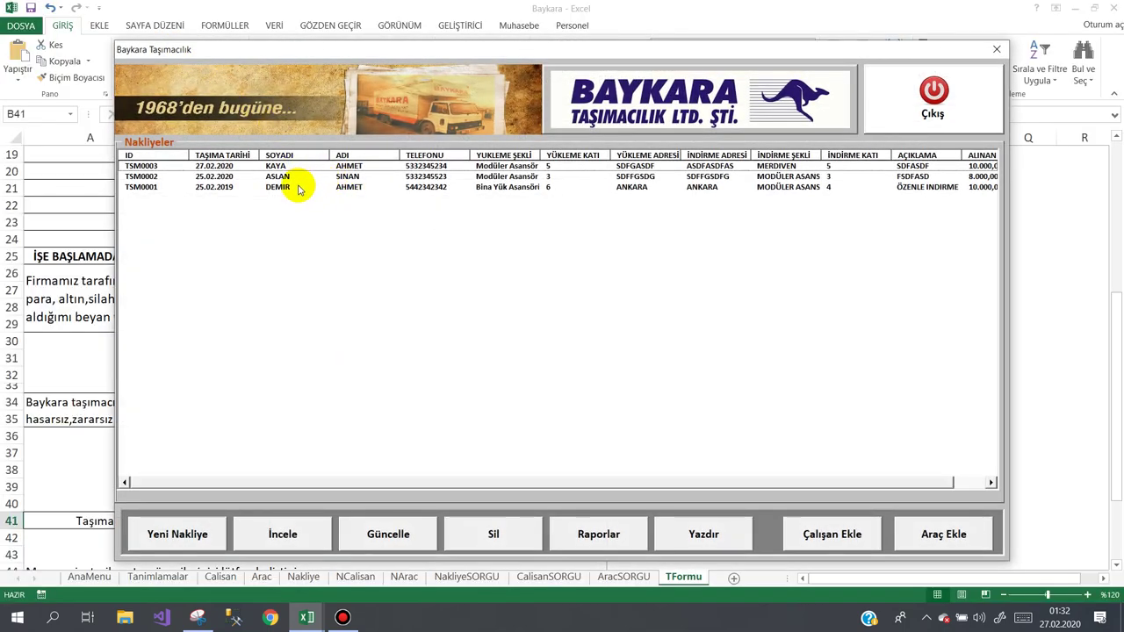
Select the TSM0001 record, print it, then dismiss the message and exit the form.
click(303, 165)
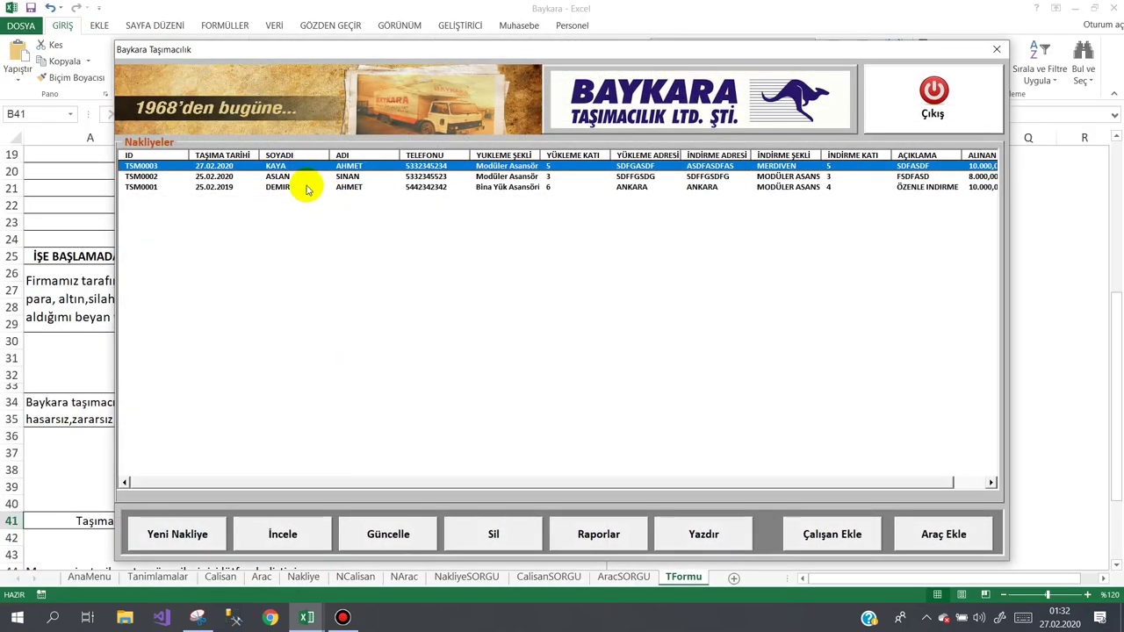
click(307, 187)
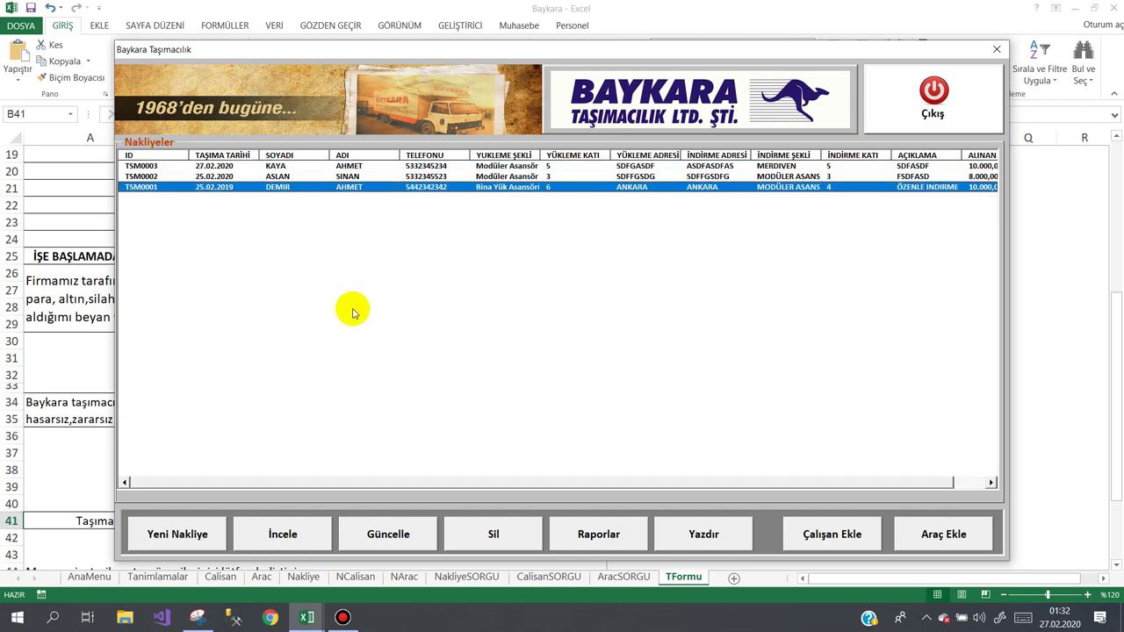
click(707, 534)
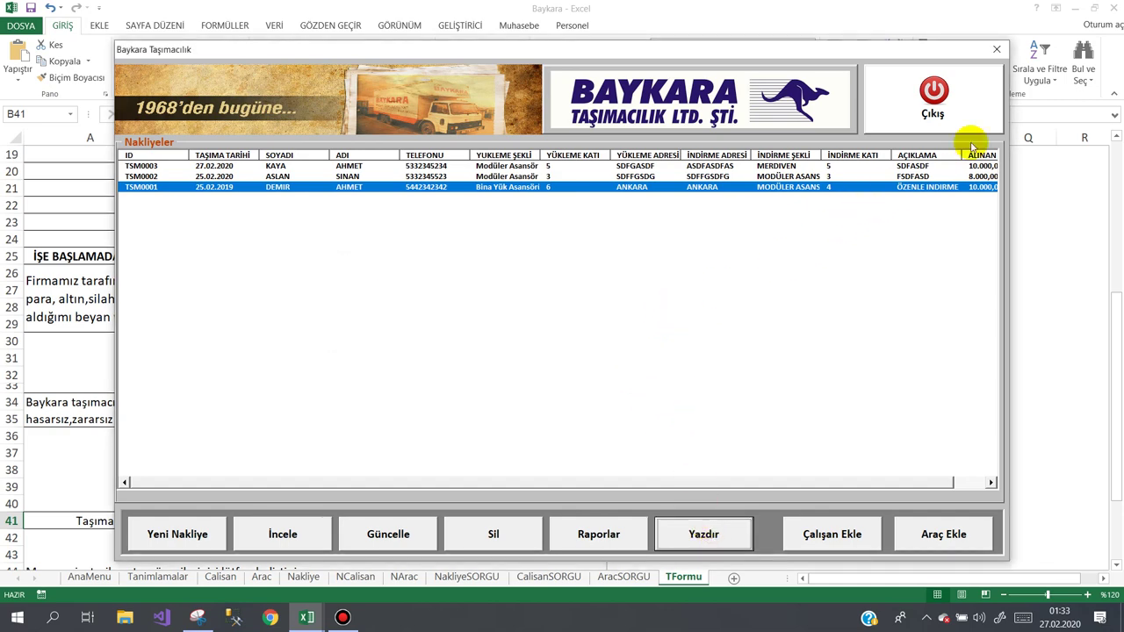
click(950, 95)
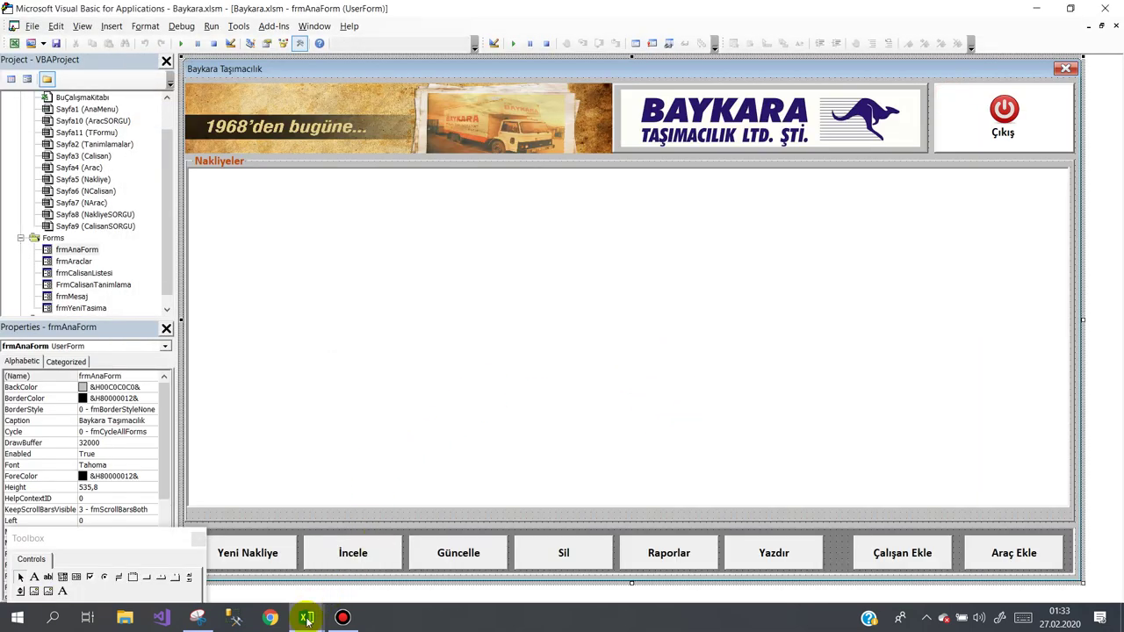
Switch to Excel and check the date filled into C34 of the TFormu sheet.
mouse_move(307, 618)
click(274, 555)
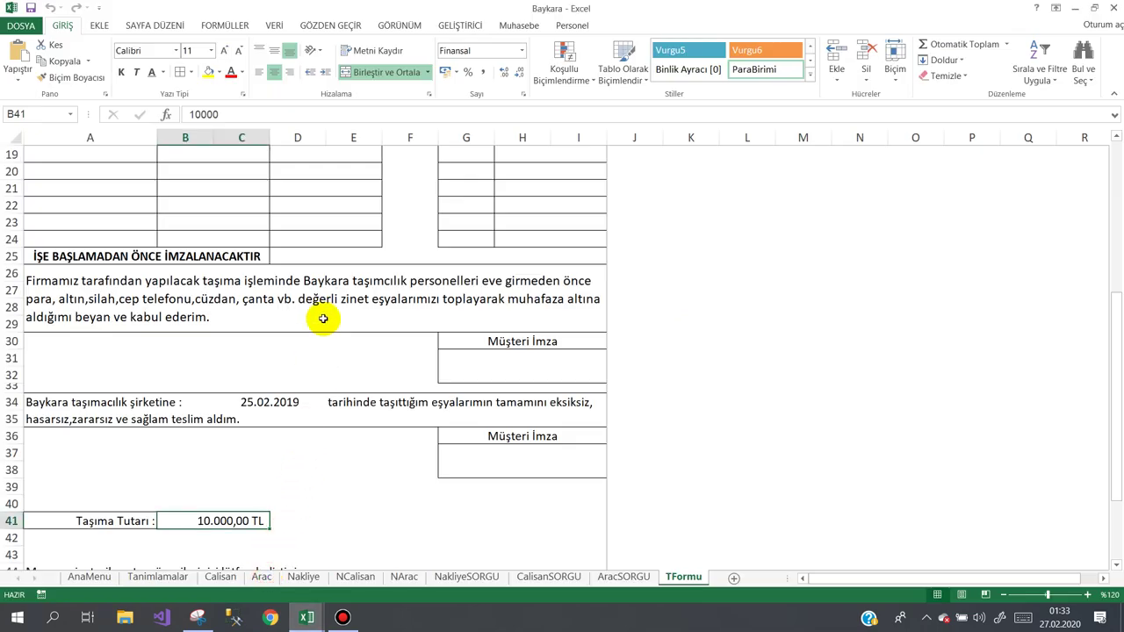
click(253, 403)
scroll(277, 369, up, 4)
scroll(278, 370, up, 2)
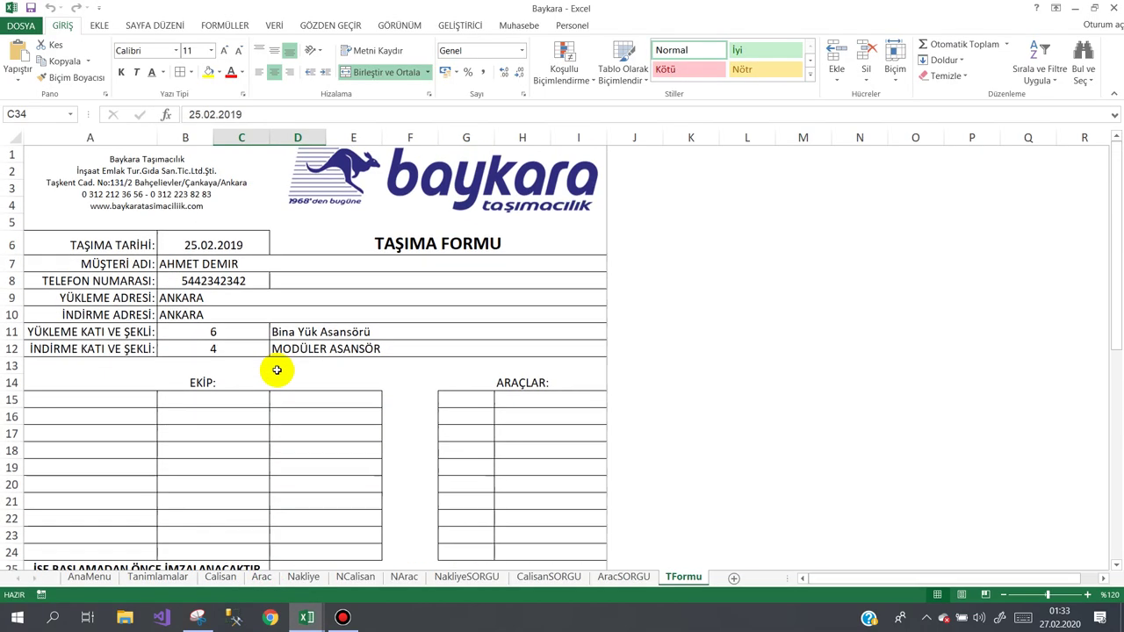
Inspect the loading address B9, floor B11, and lift types D11 and D12, then scroll the form.
click(212, 299)
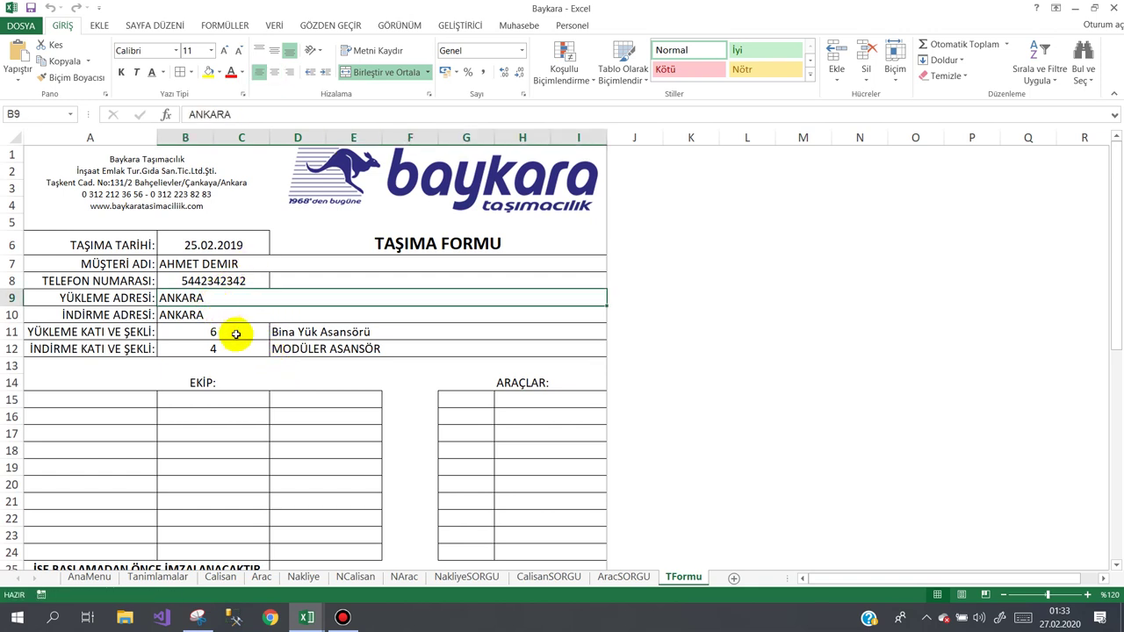
click(235, 332)
click(275, 332)
click(300, 352)
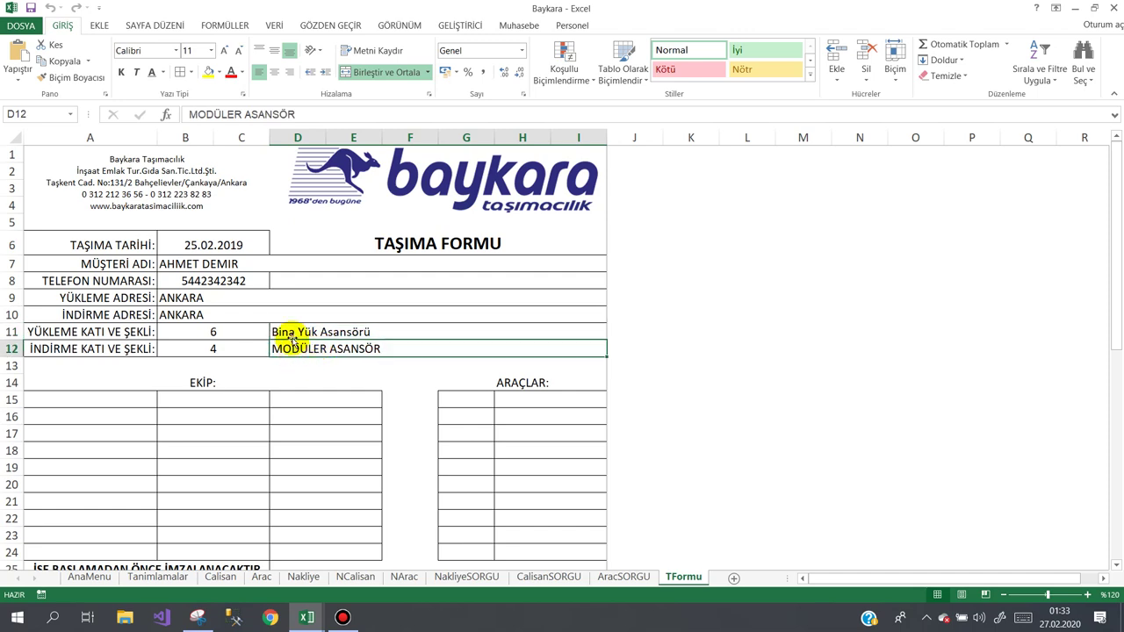
scroll(292, 338, down, 3)
scroll(292, 339, down, 2)
scroll(292, 340, down, 2)
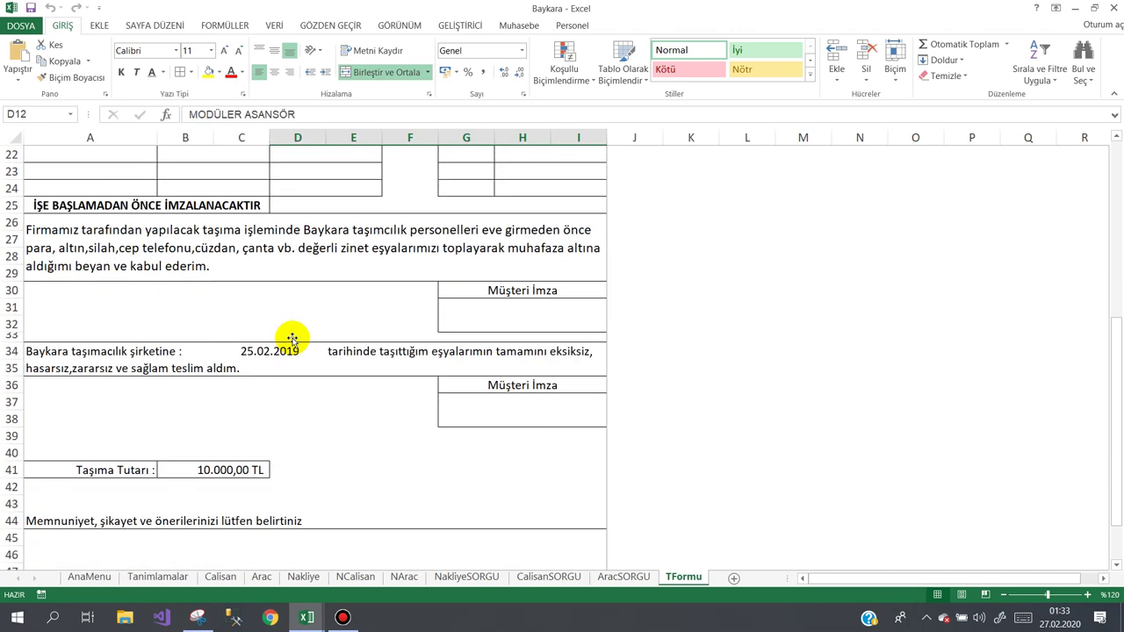
scroll(559, 396, down, 3)
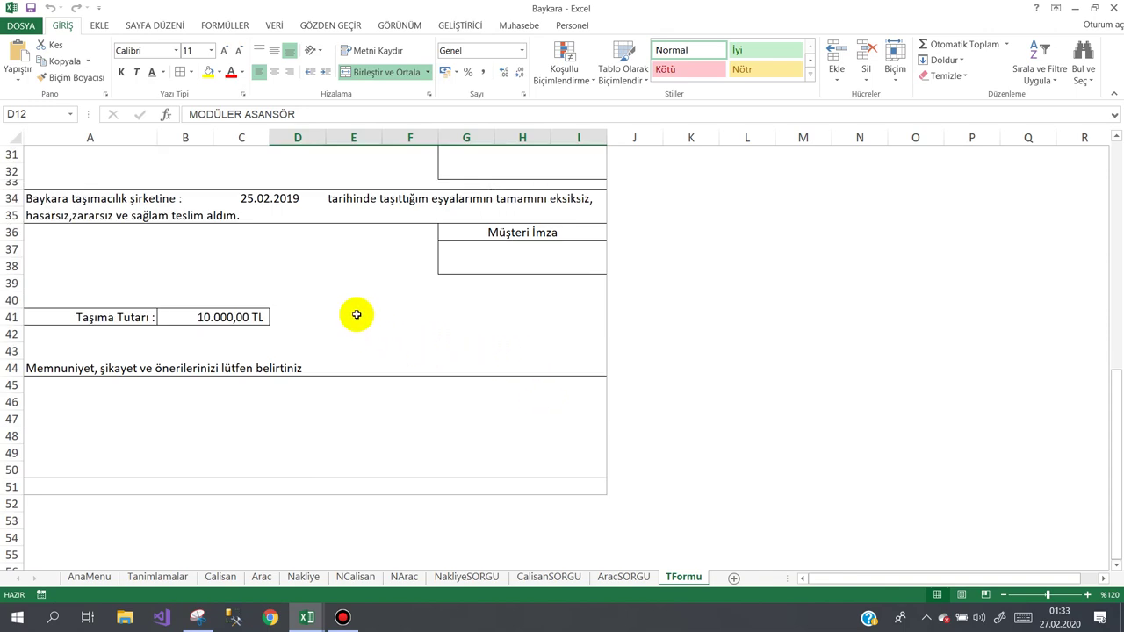
scroll(357, 315, up, 5)
scroll(357, 312, up, 3)
scroll(356, 312, up, 2)
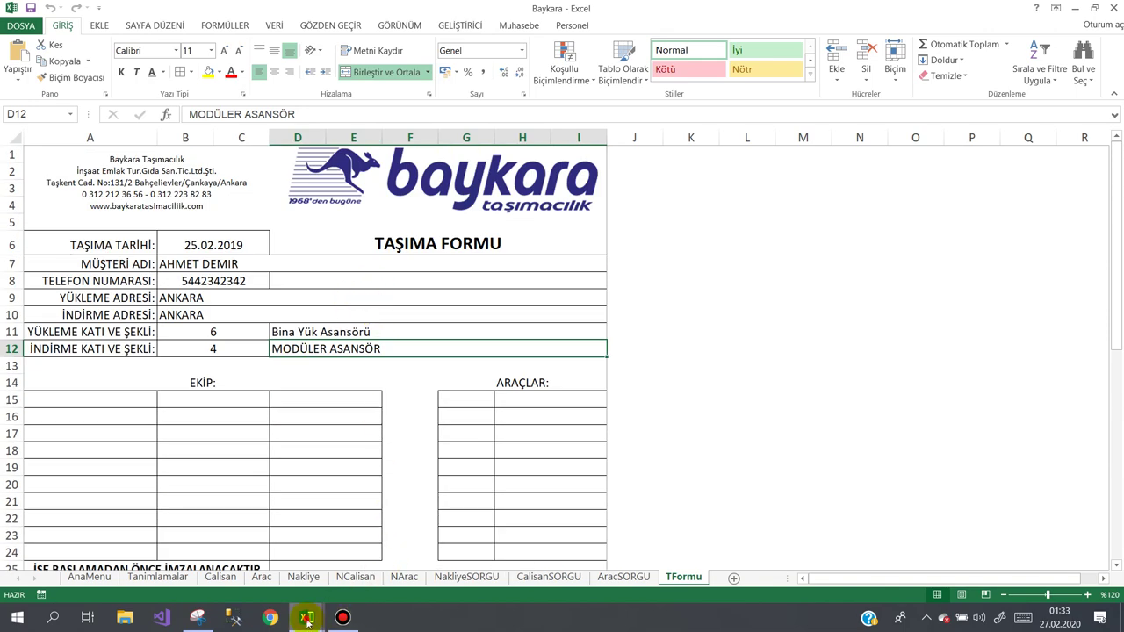
Return to the VBA editor and open the Yazdır button's click code, adding a line after frmMesaj.Show.
mouse_move(306, 621)
click(371, 557)
click(758, 554)
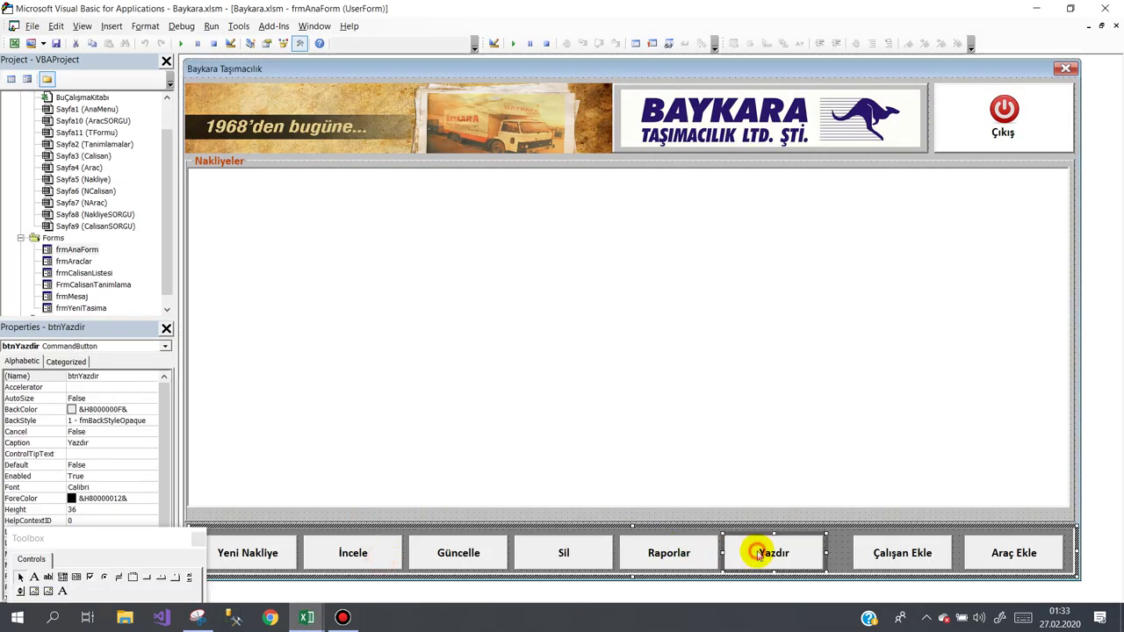
double_click(758, 553)
click(352, 373)
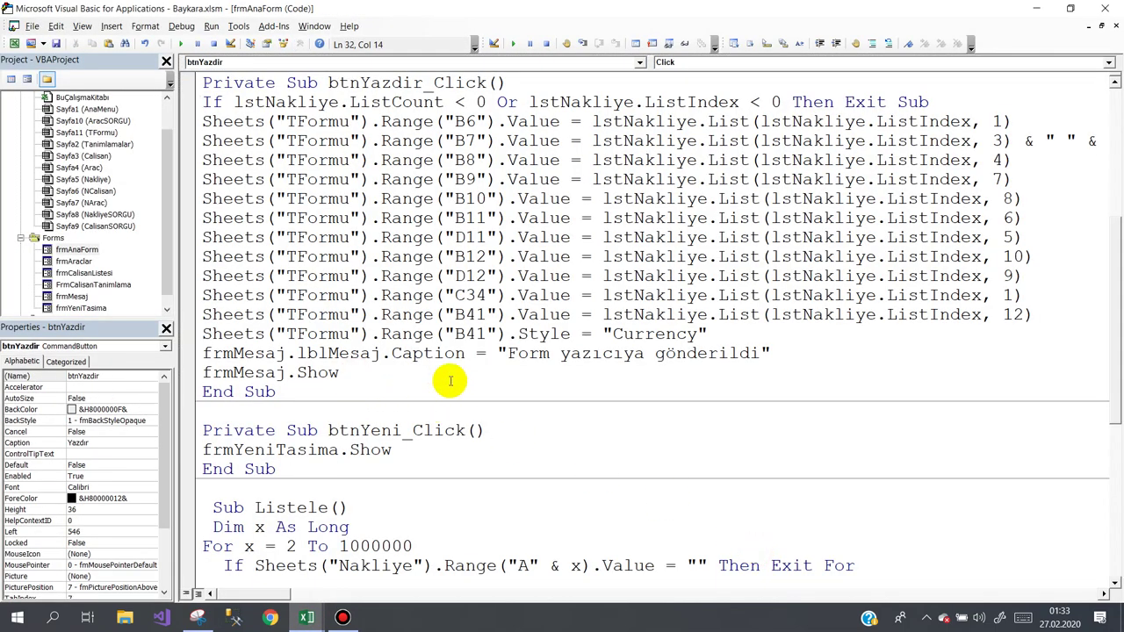
key(Return)
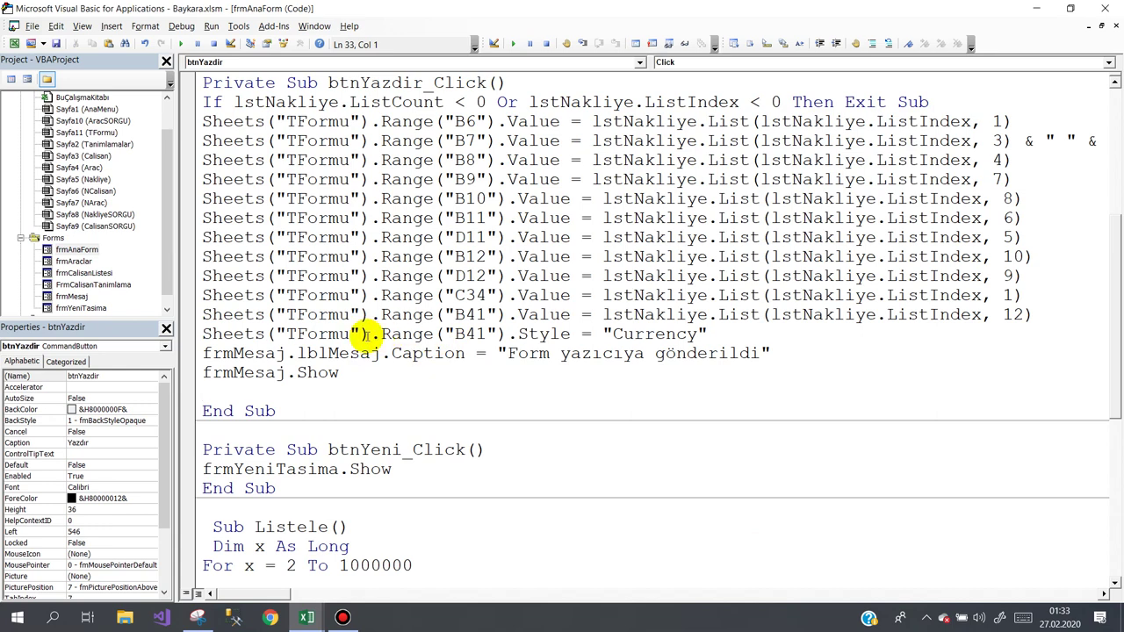
Insert Sheets("TFormu").PrintOut on a new line right after the B41 Currency formatting line.
drag(369, 334, 204, 336)
key(ctrl+c)
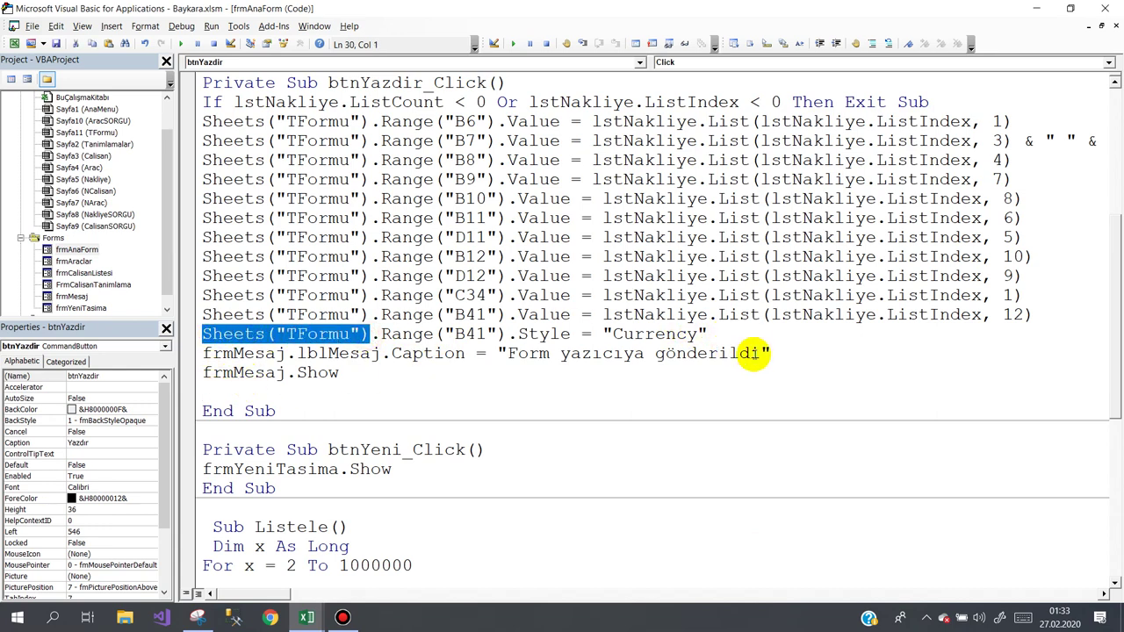
click(233, 392)
click(722, 336)
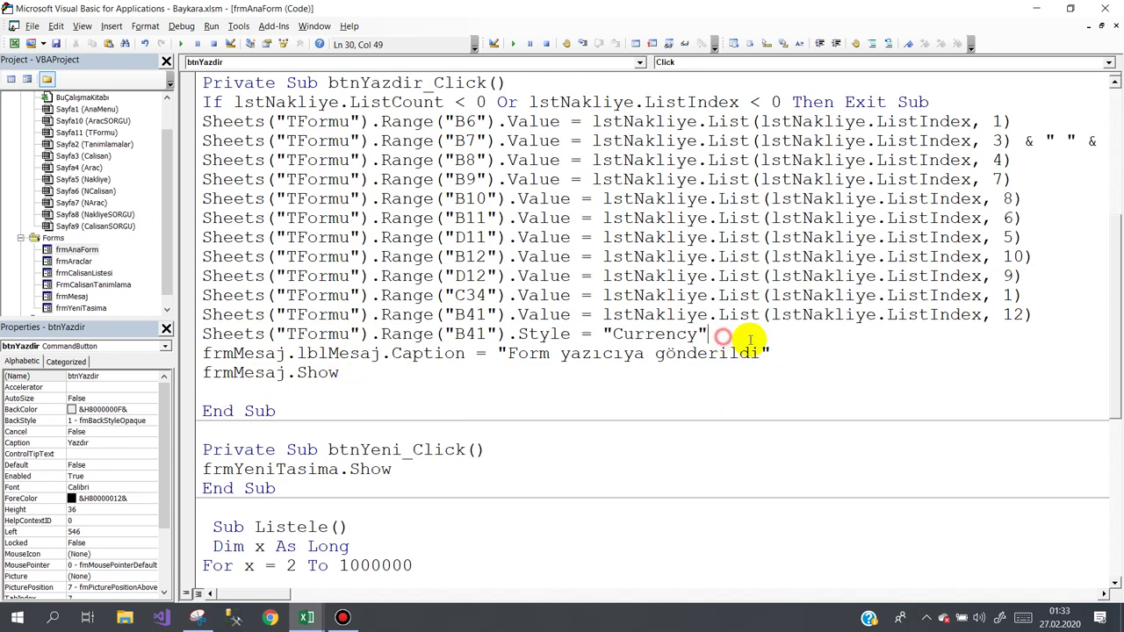
key(Return)
key(ctrl+v)
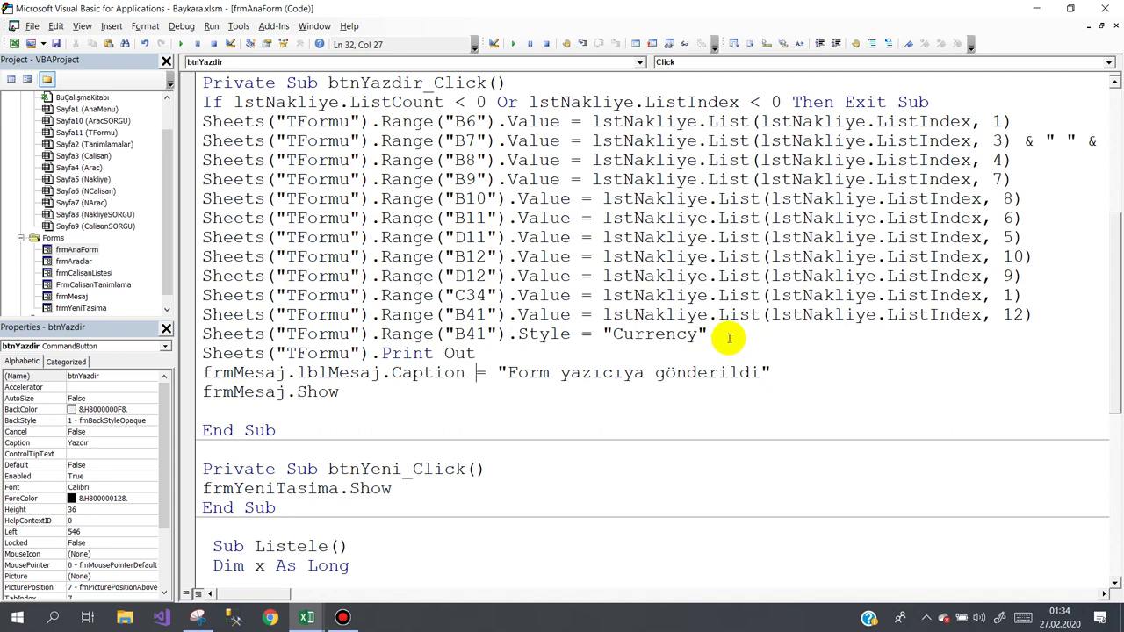
click(443, 353)
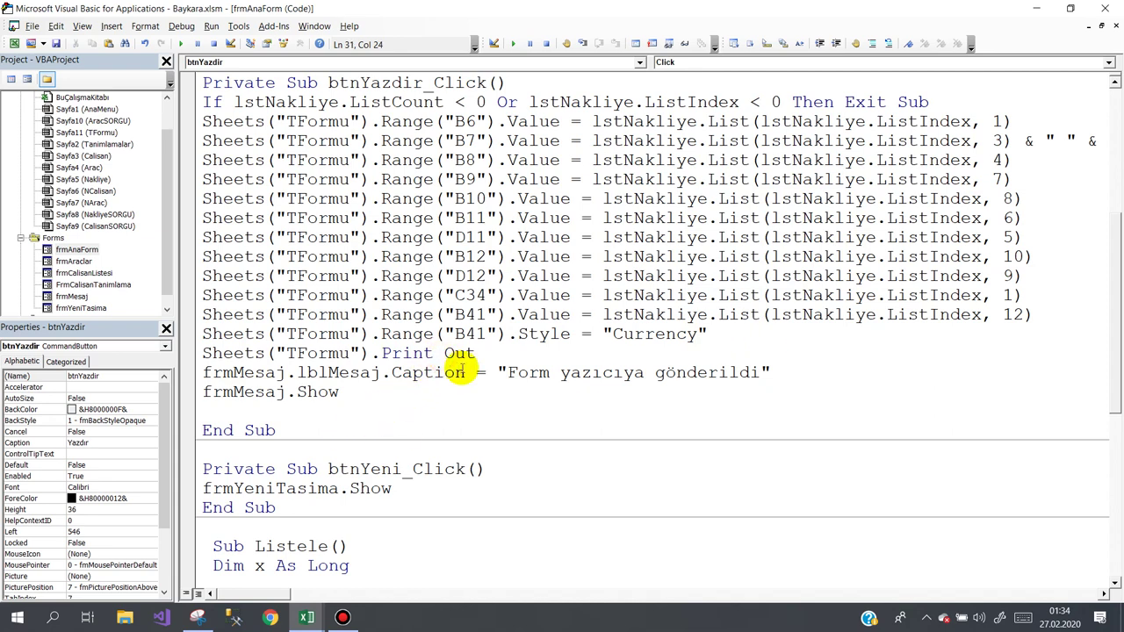
key(BackSpace)
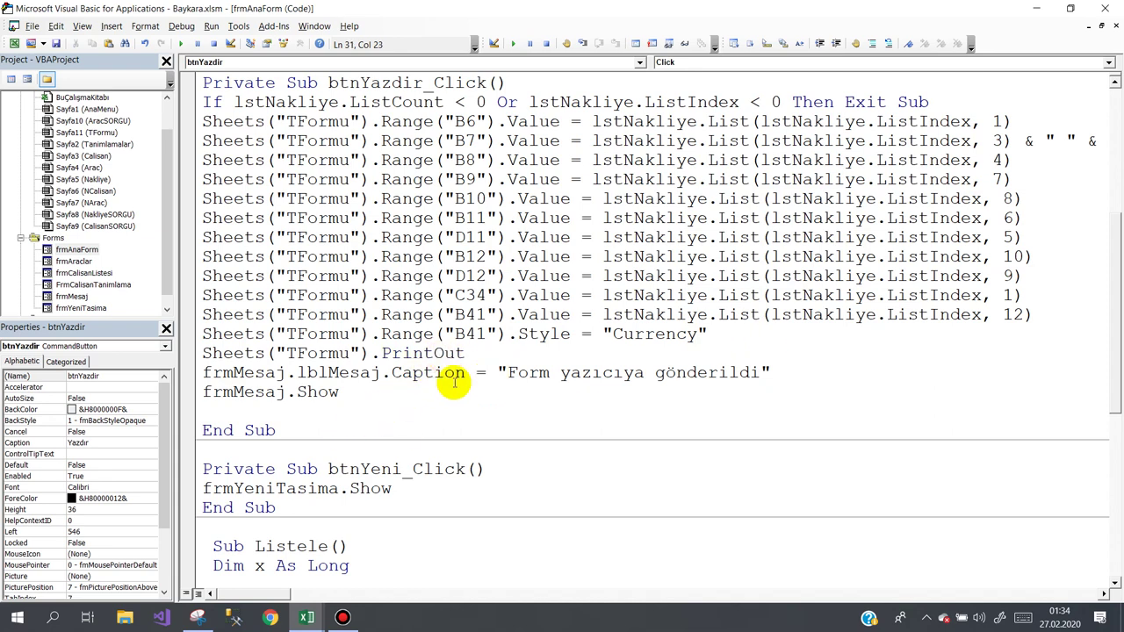
click(414, 394)
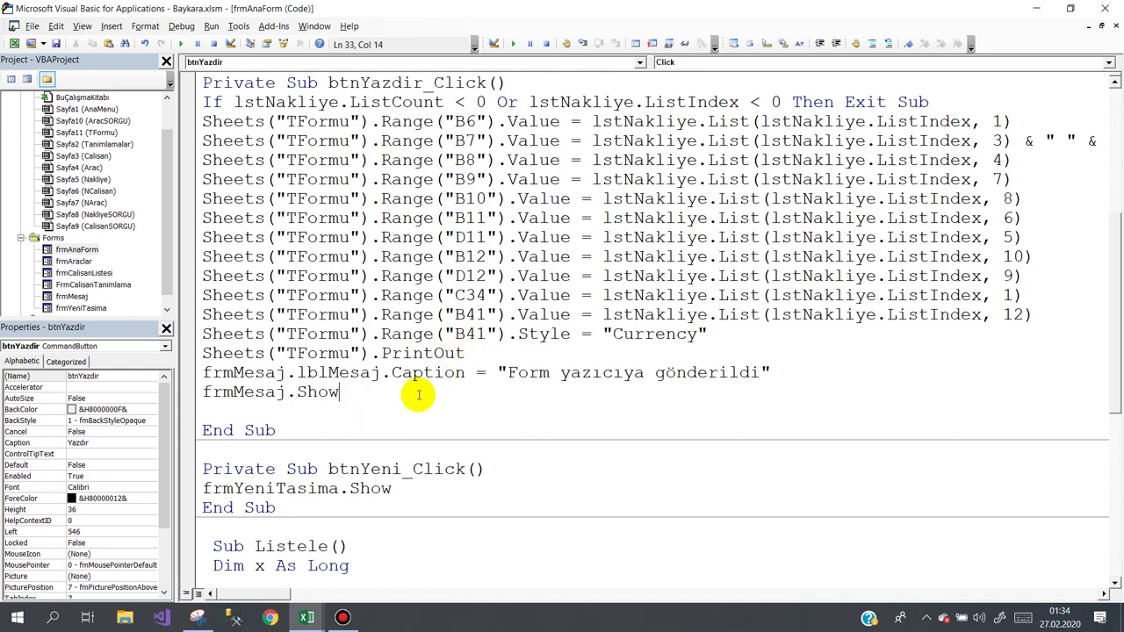
click(434, 353)
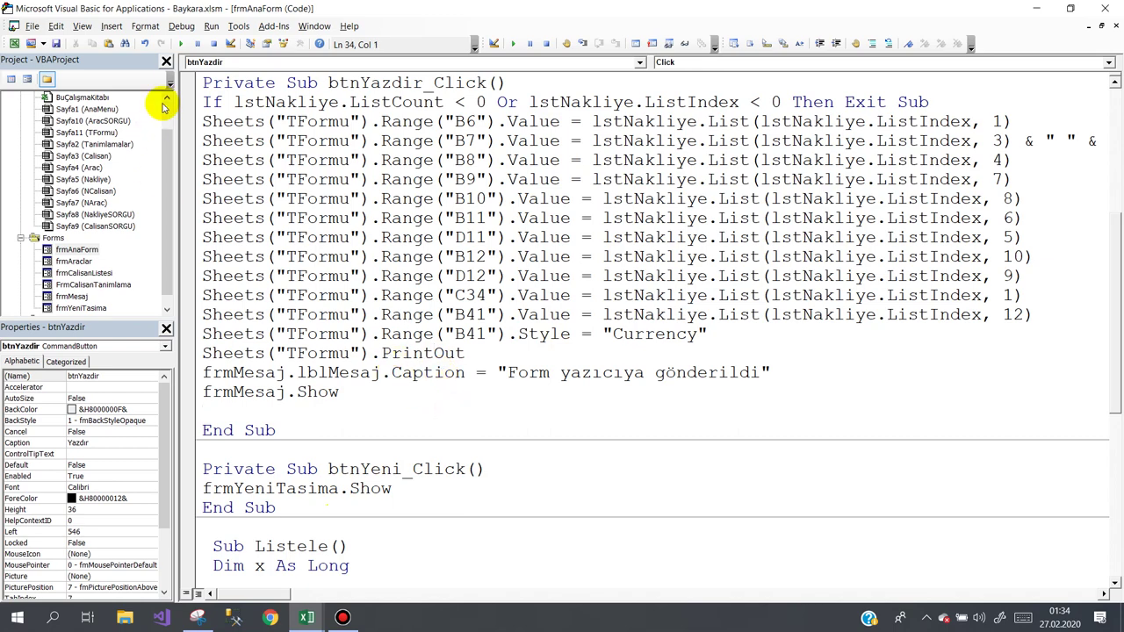
Run the form, select the TSM0003 record and print it.
click(181, 44)
click(690, 532)
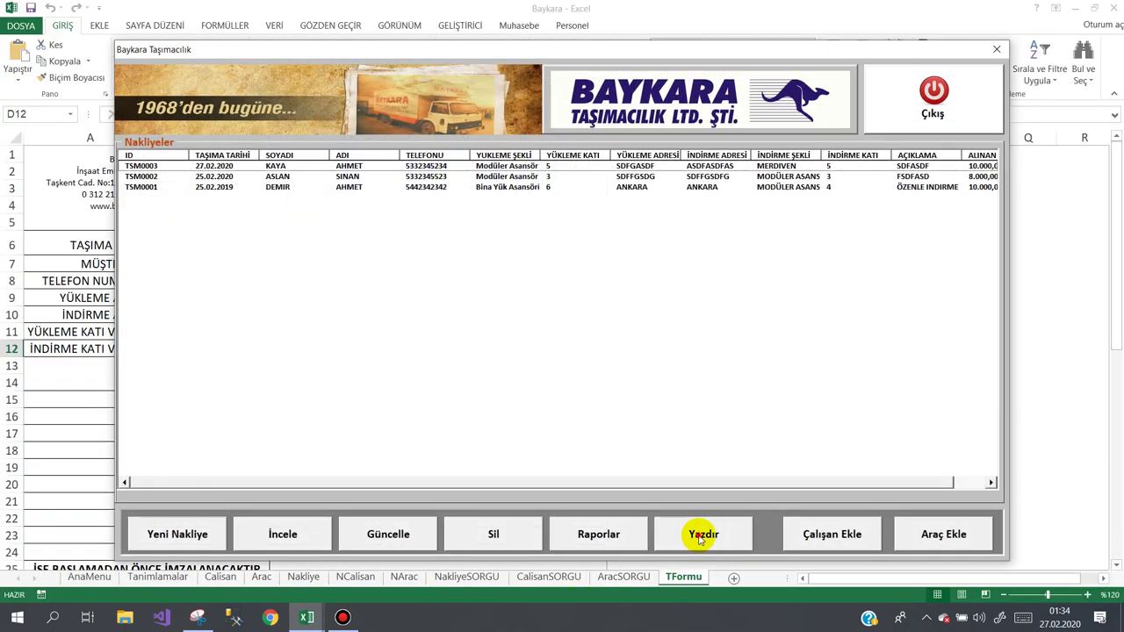
click(375, 166)
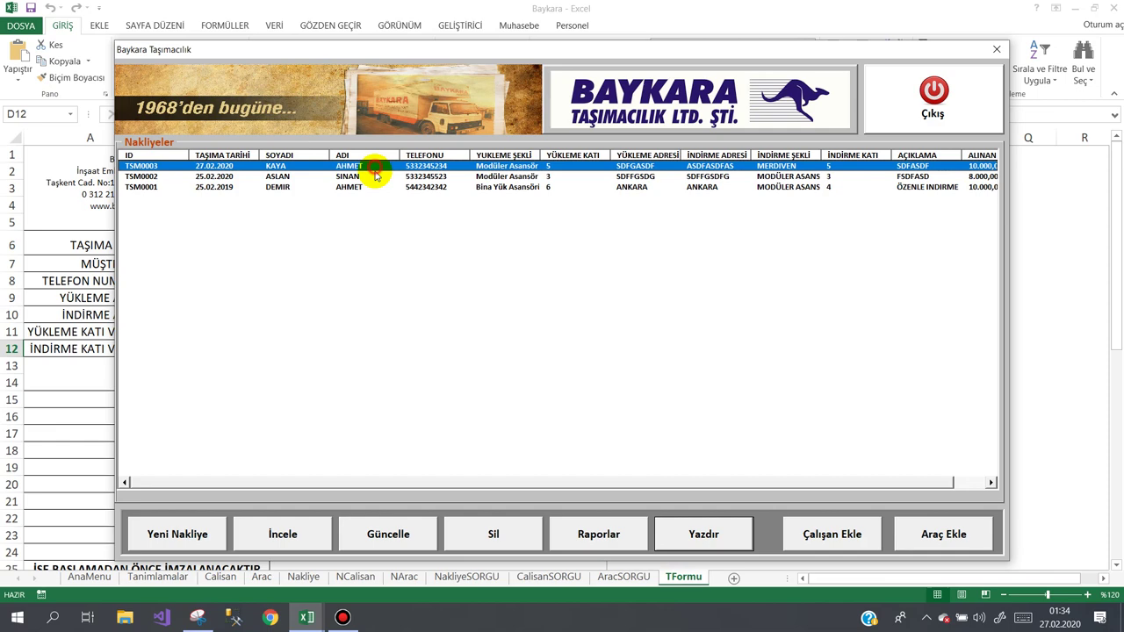
click(701, 531)
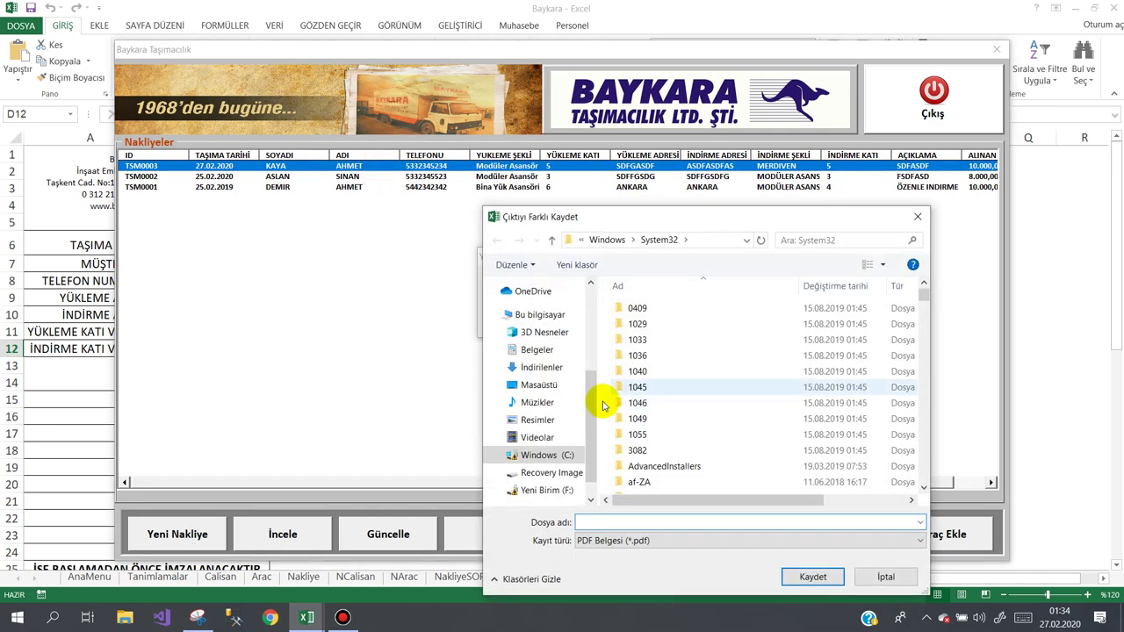
Save the printout to the Desktop as the PDF 'form' and close the Baykara Taşımacılık window.
click(540, 386)
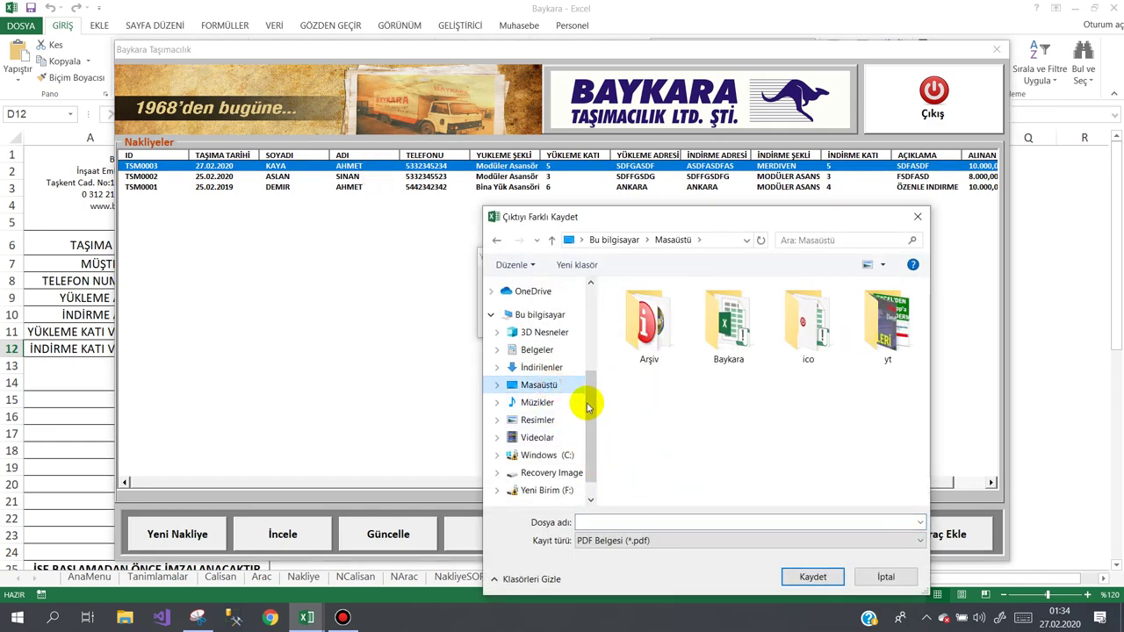
click(614, 522)
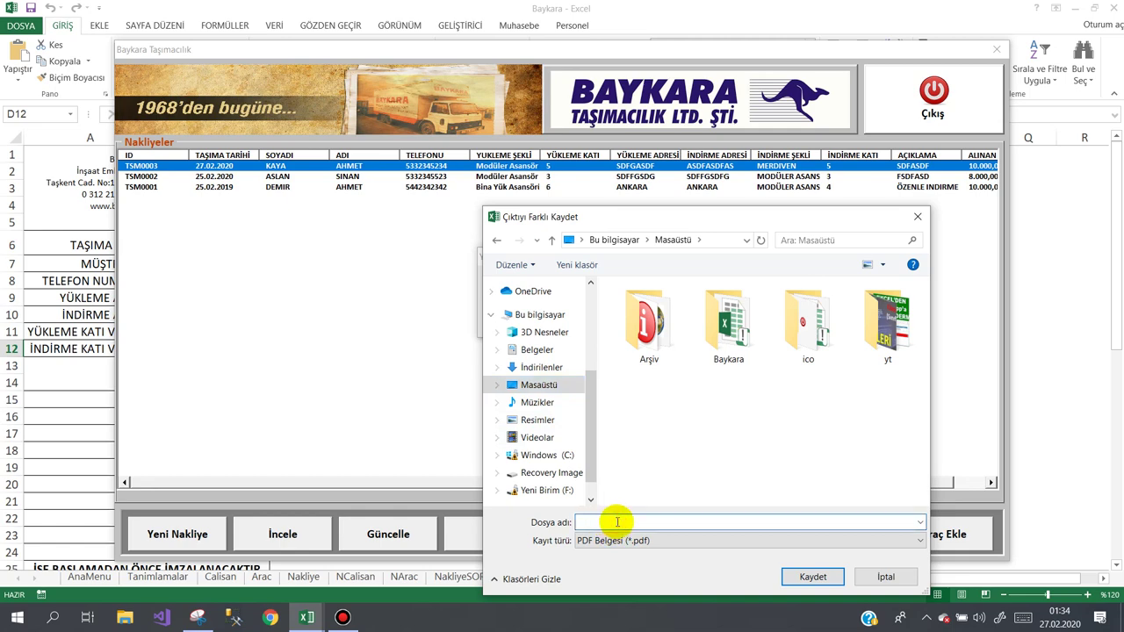
text(ra)
key(BackSpace)
key(BackSpace)
text(fo)
text(rm)
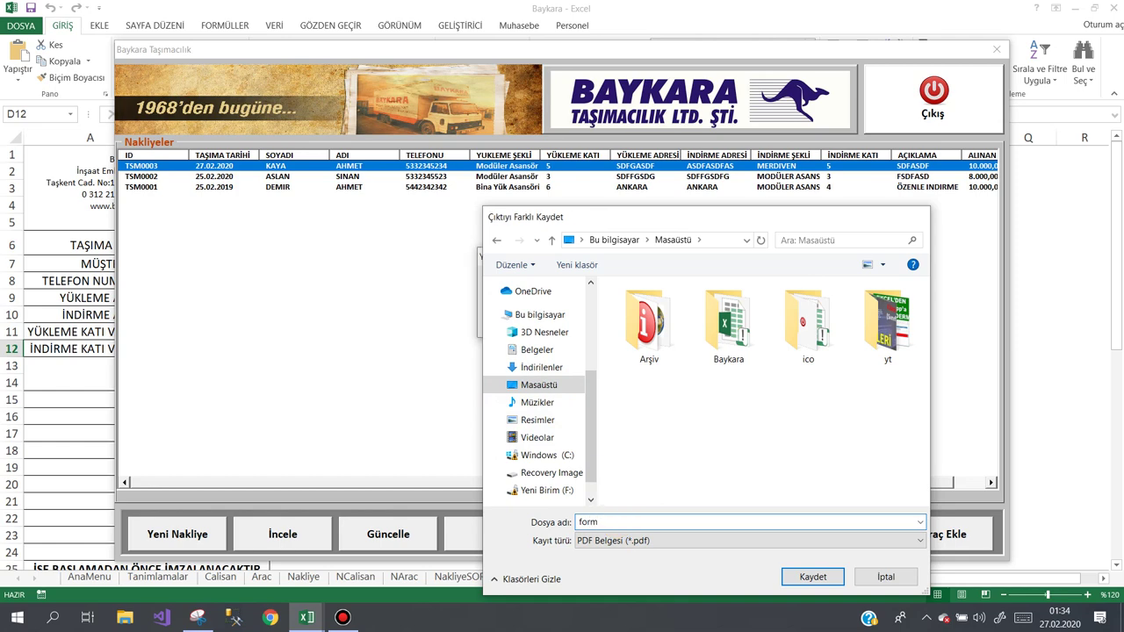
key(Return)
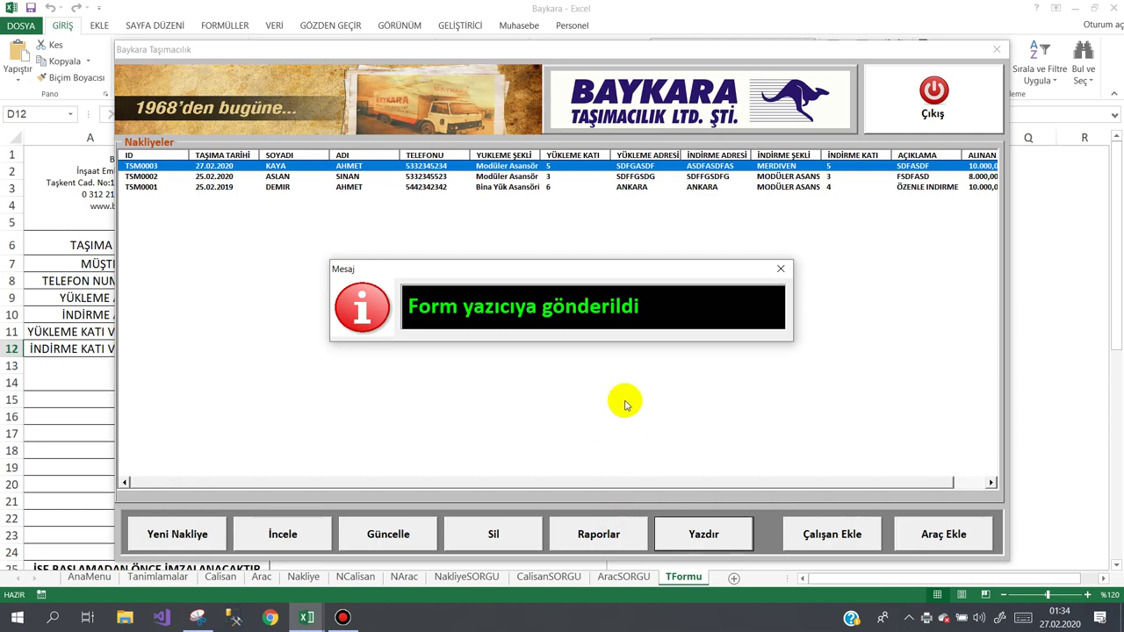
click(917, 113)
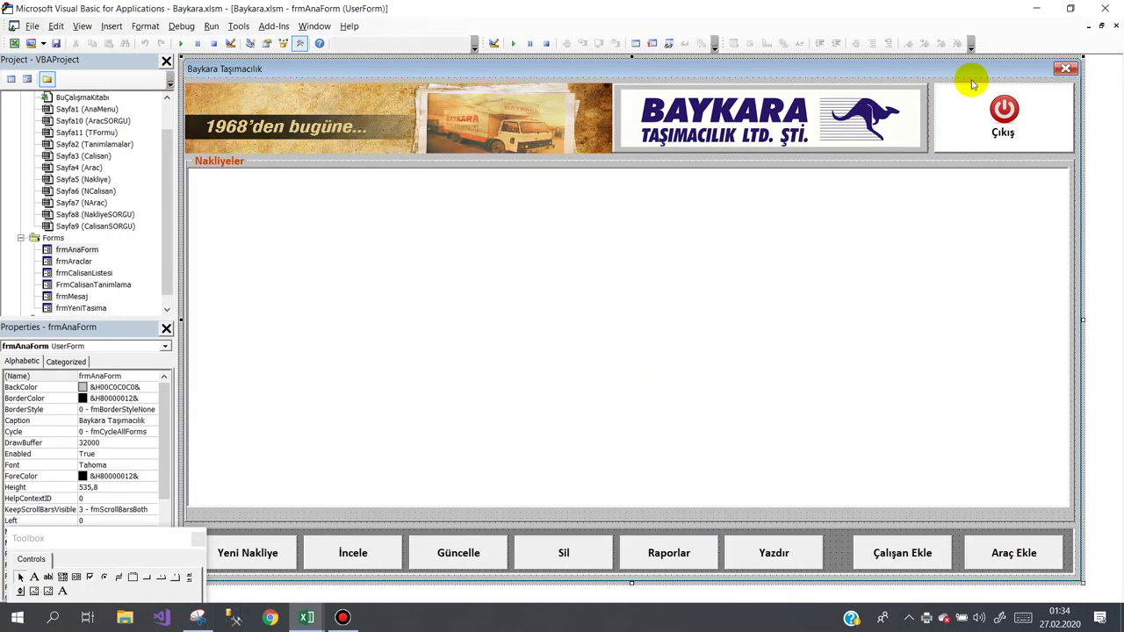
Minimize the open windows, then open form.pdf from the desktop and scroll through it.
click(1070, 9)
click(1071, 8)
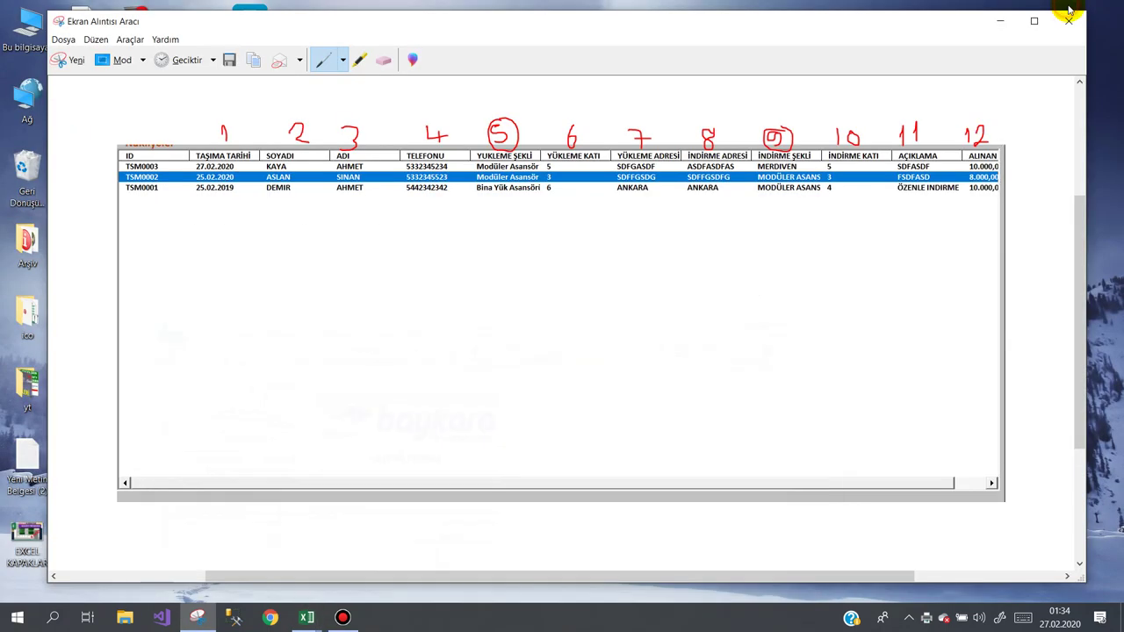
click(1008, 20)
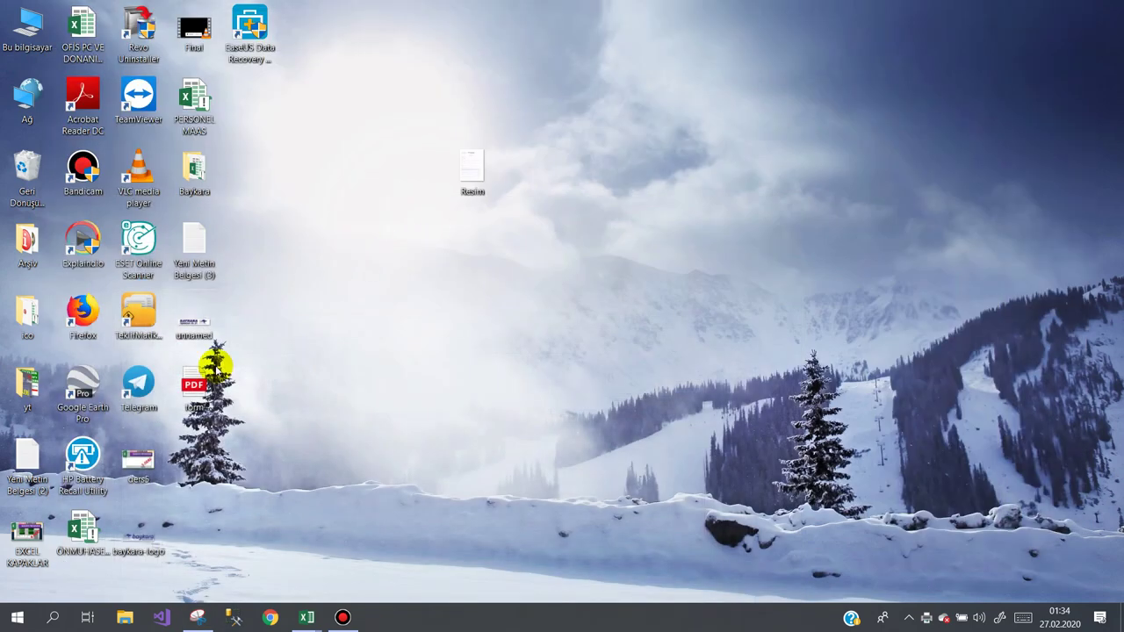
double_click(195, 387)
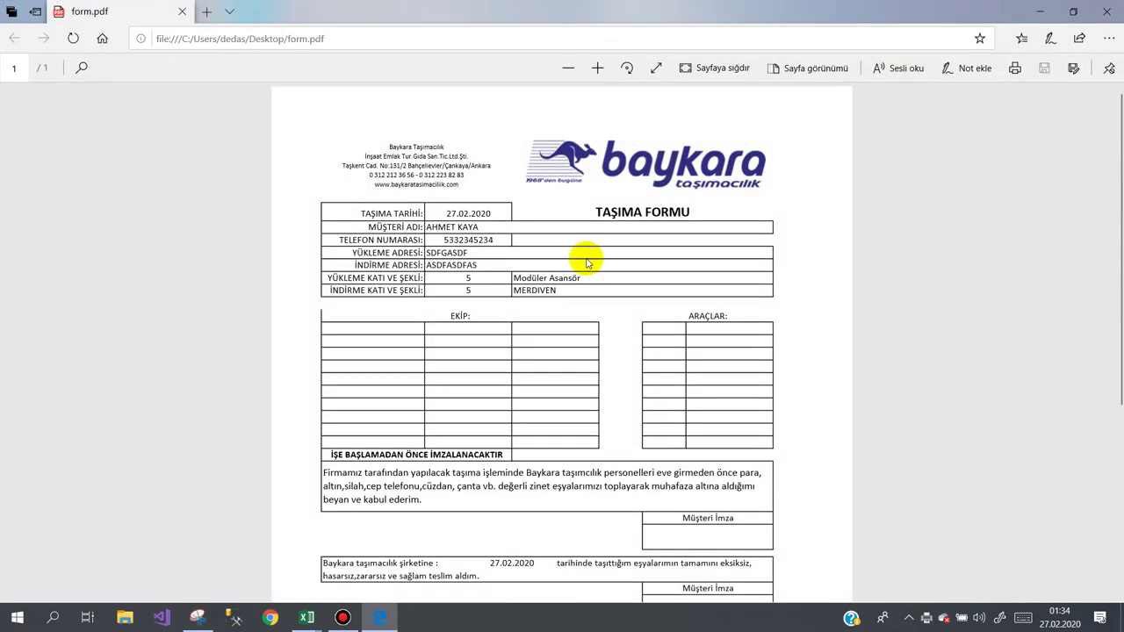
scroll(586, 260, down, 5)
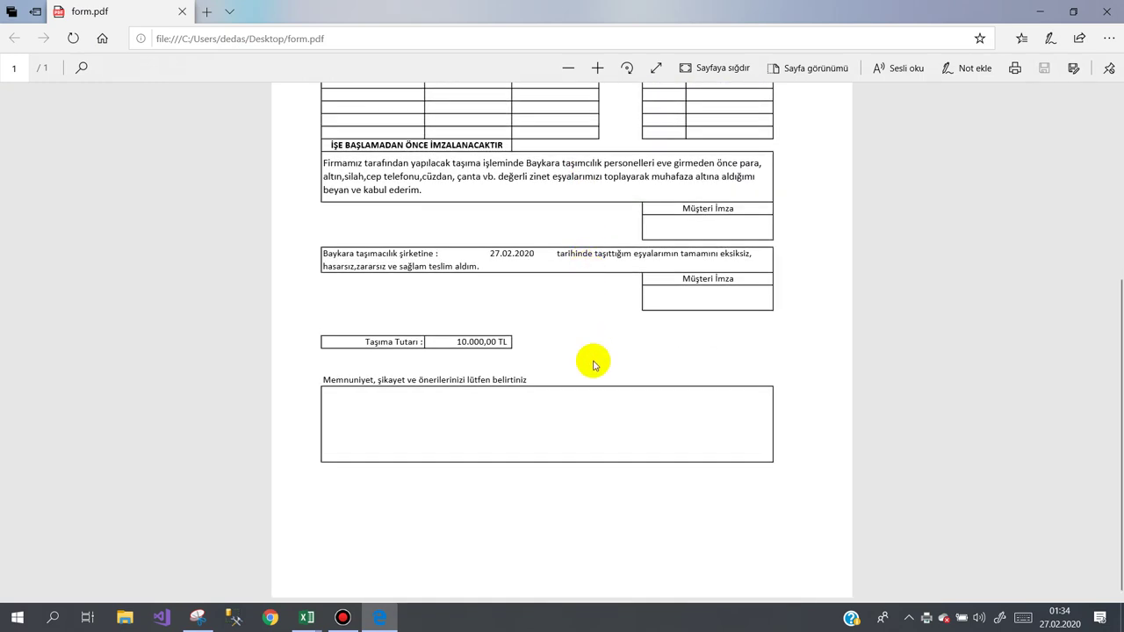
scroll(592, 364, up, 5)
scroll(588, 303, down, 2)
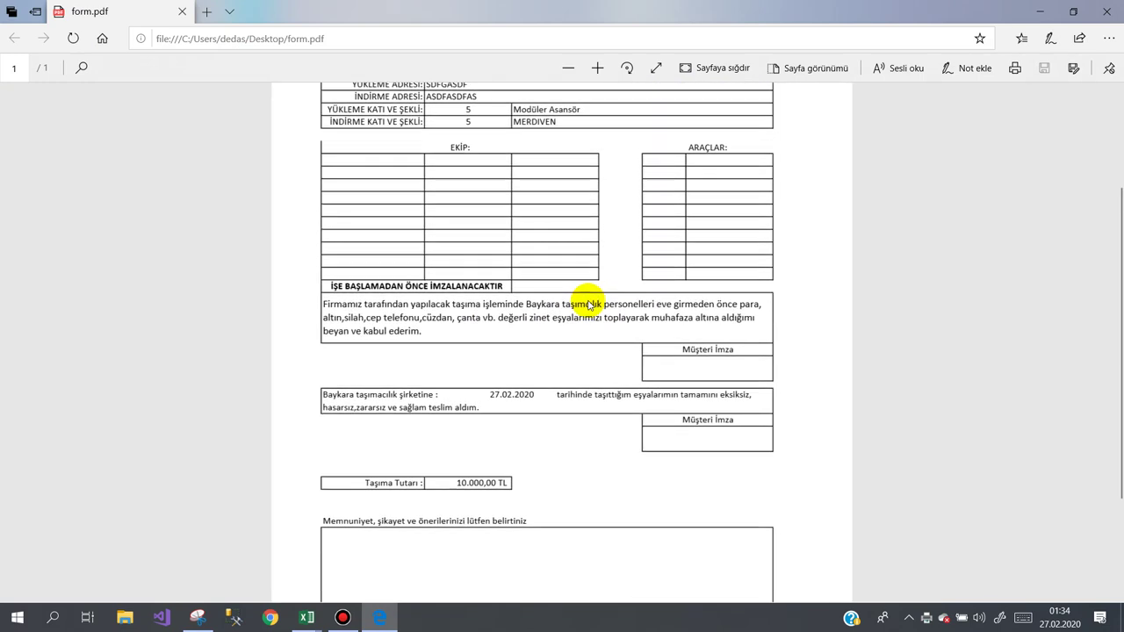
scroll(589, 304, down, 2)
scroll(589, 301, up, 3)
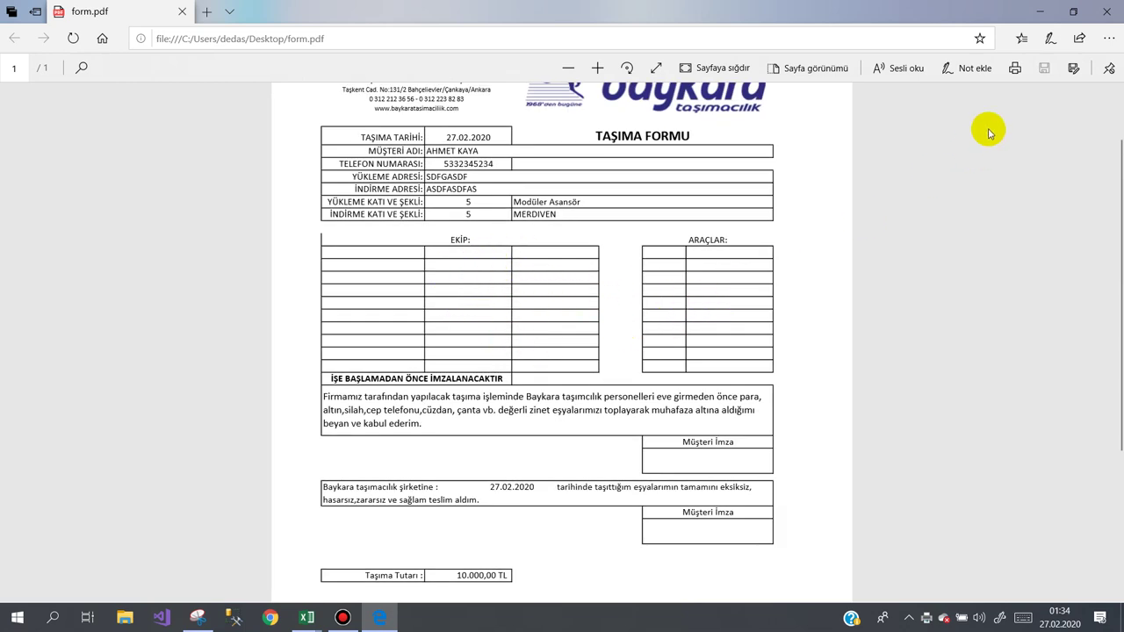
Close the PDF and reopen the Yazdır button's click code in the VBA editor.
click(1106, 11)
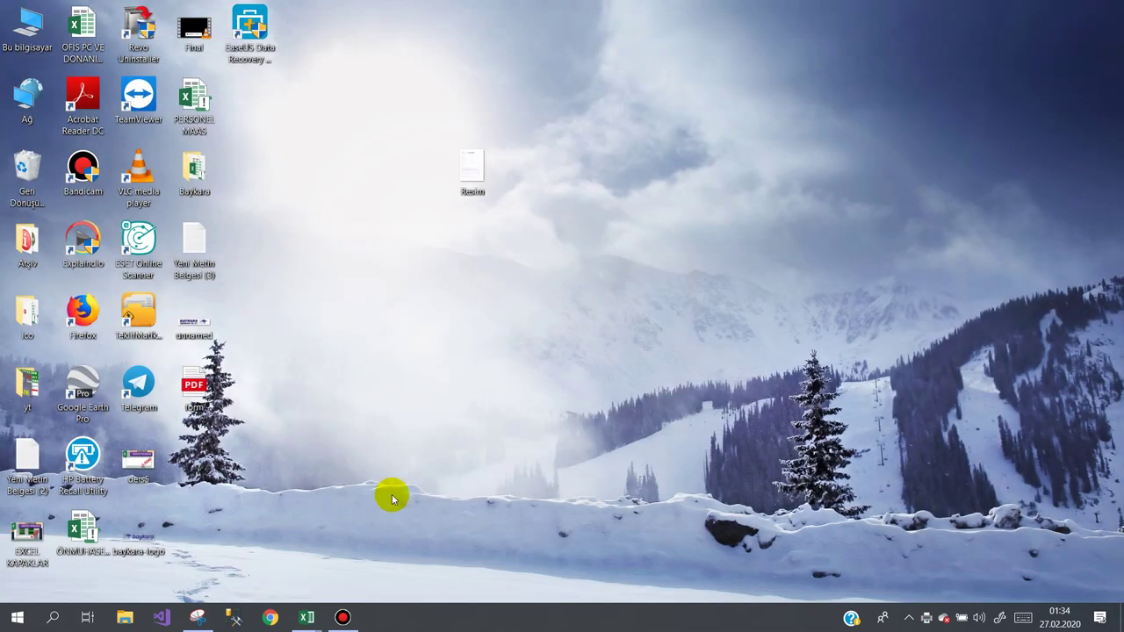
mouse_move(318, 618)
click(381, 551)
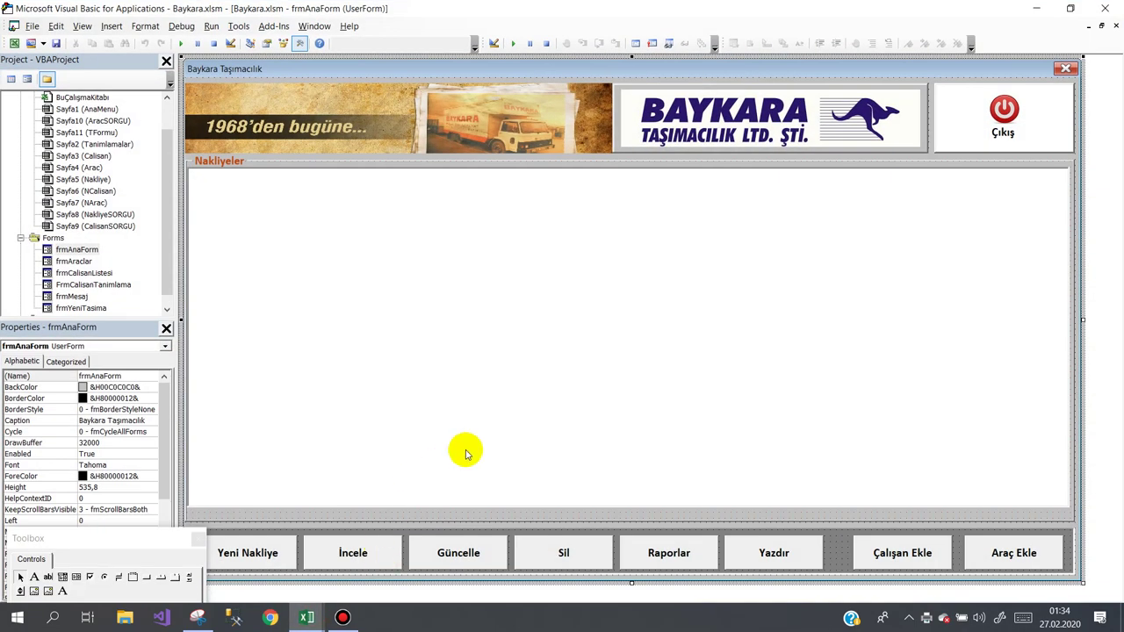
double_click(746, 542)
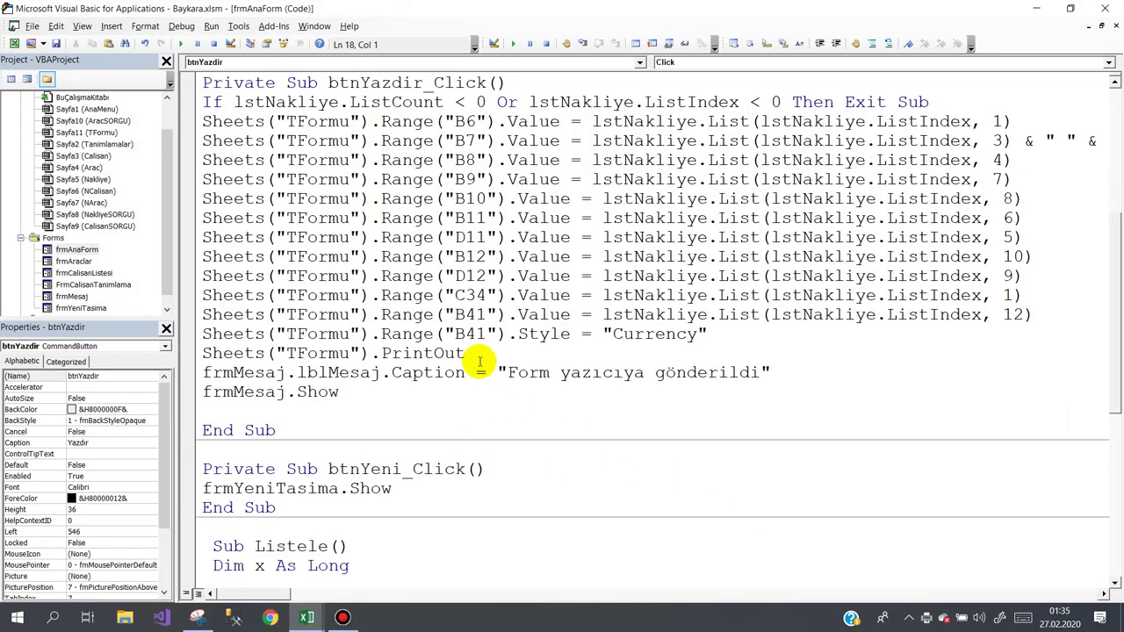
Declare Dim x, y As Integer below the btnYazdir_Click header.
scroll(454, 295, up, 2)
scroll(453, 295, up, 1)
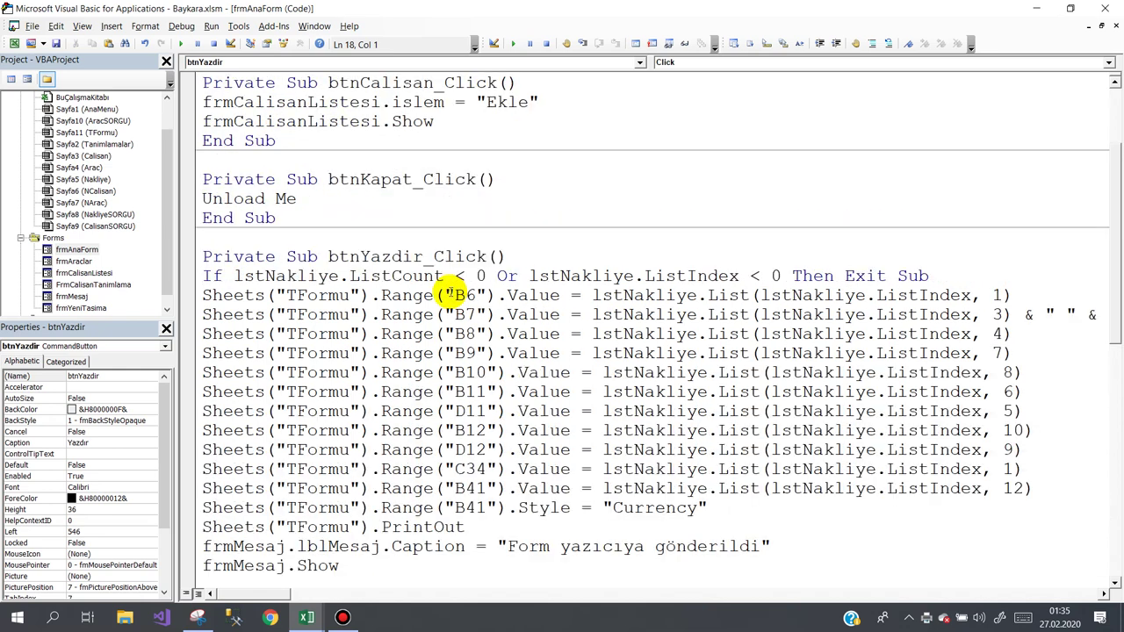
click(516, 256)
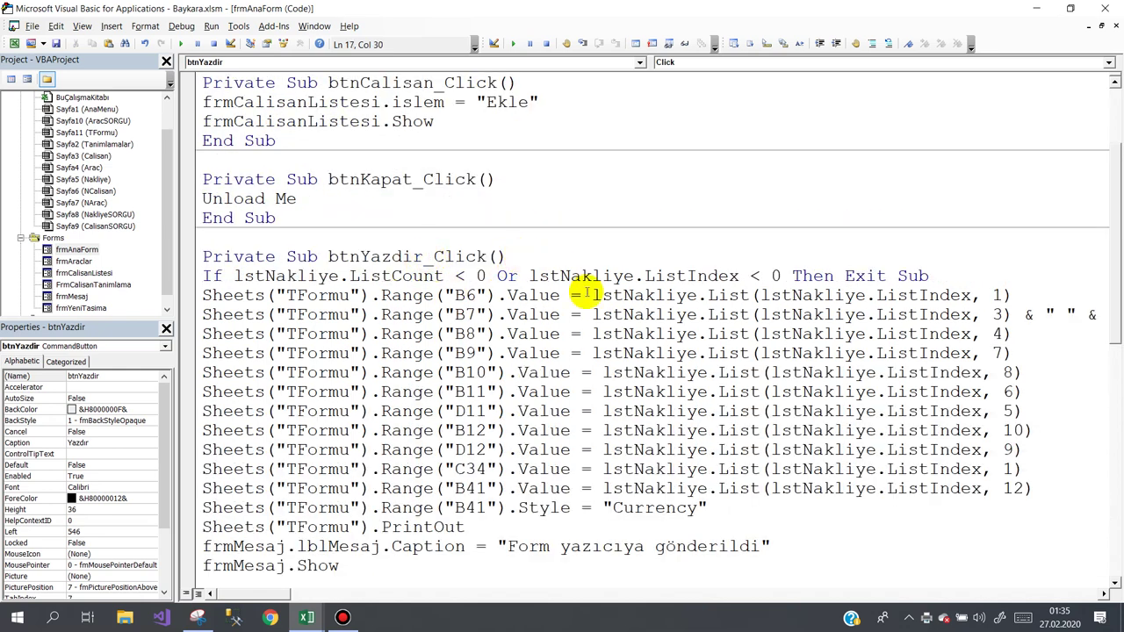
key(Return)
text(dim x,y a)
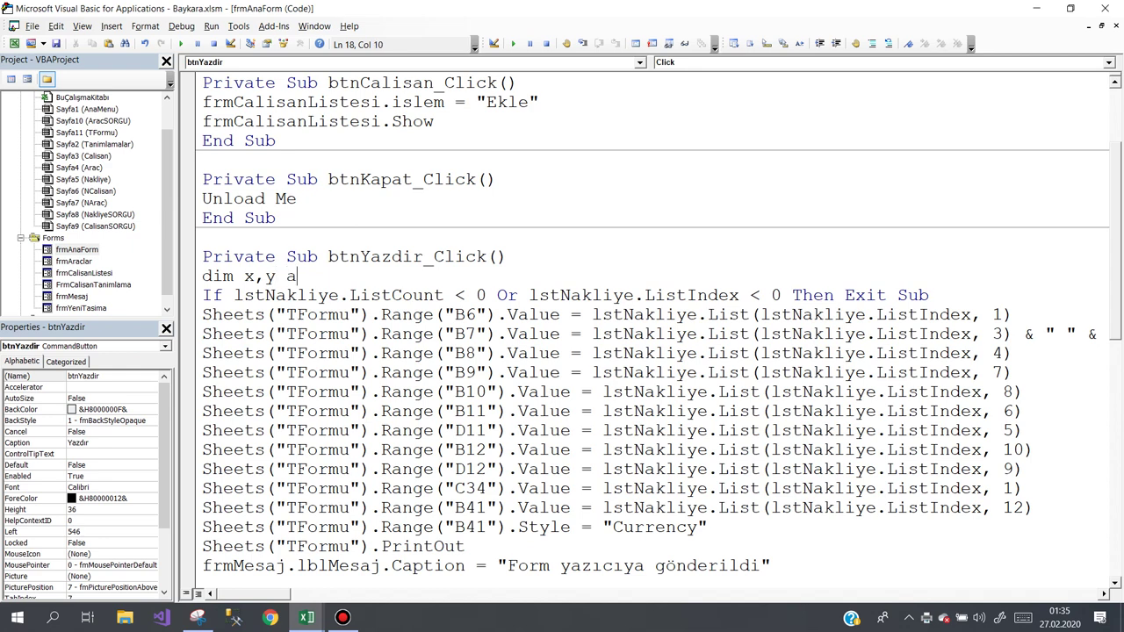
text(s )
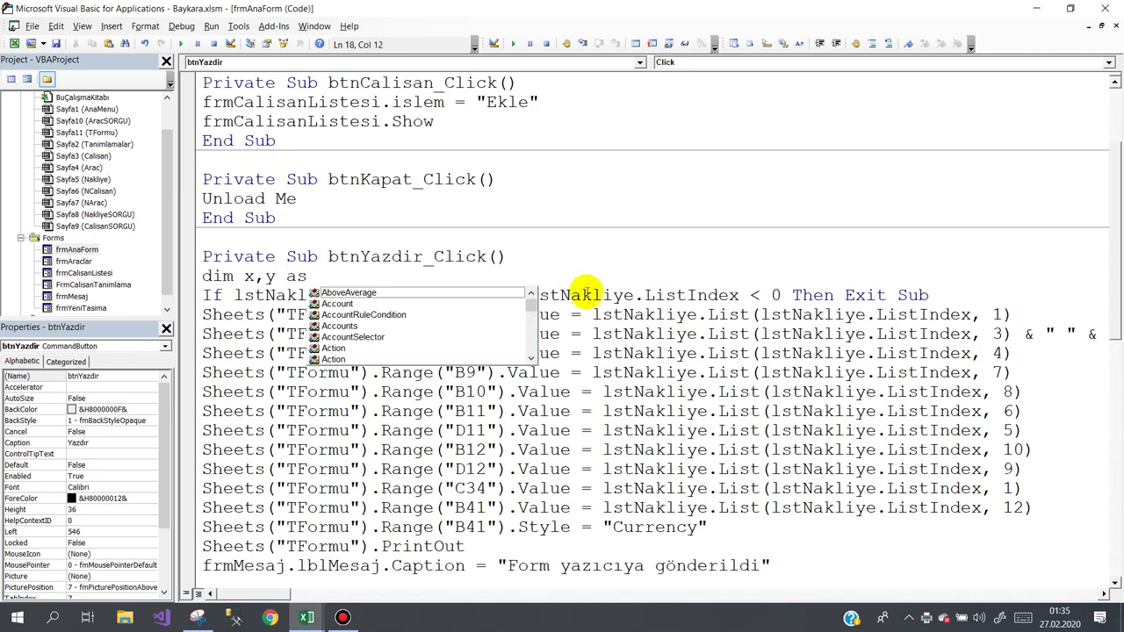
text(in)
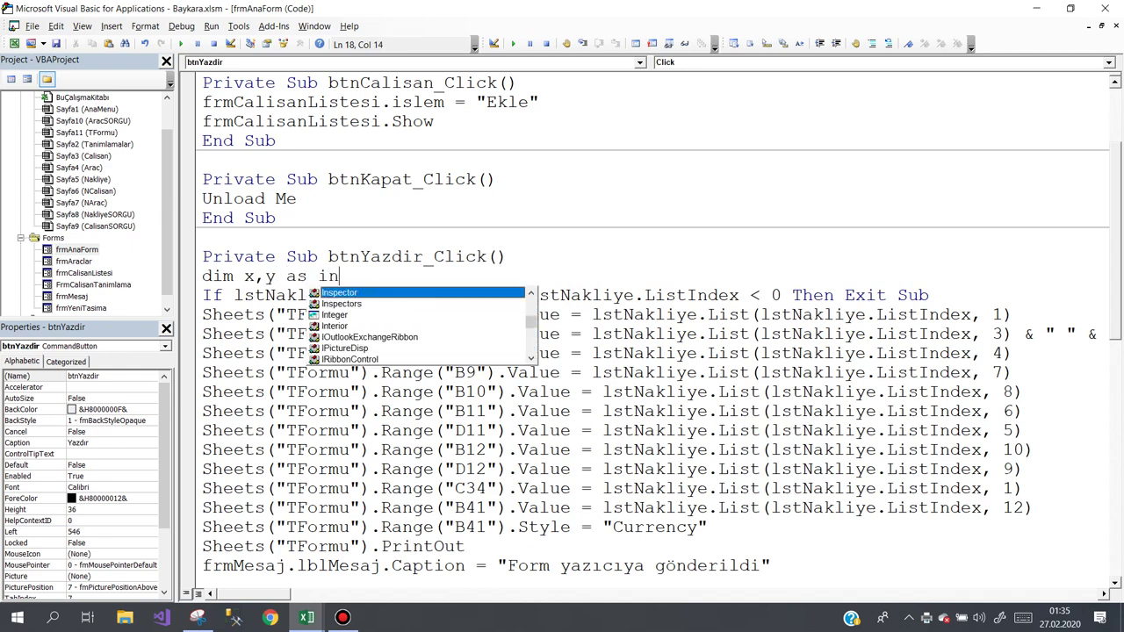
text(teger)
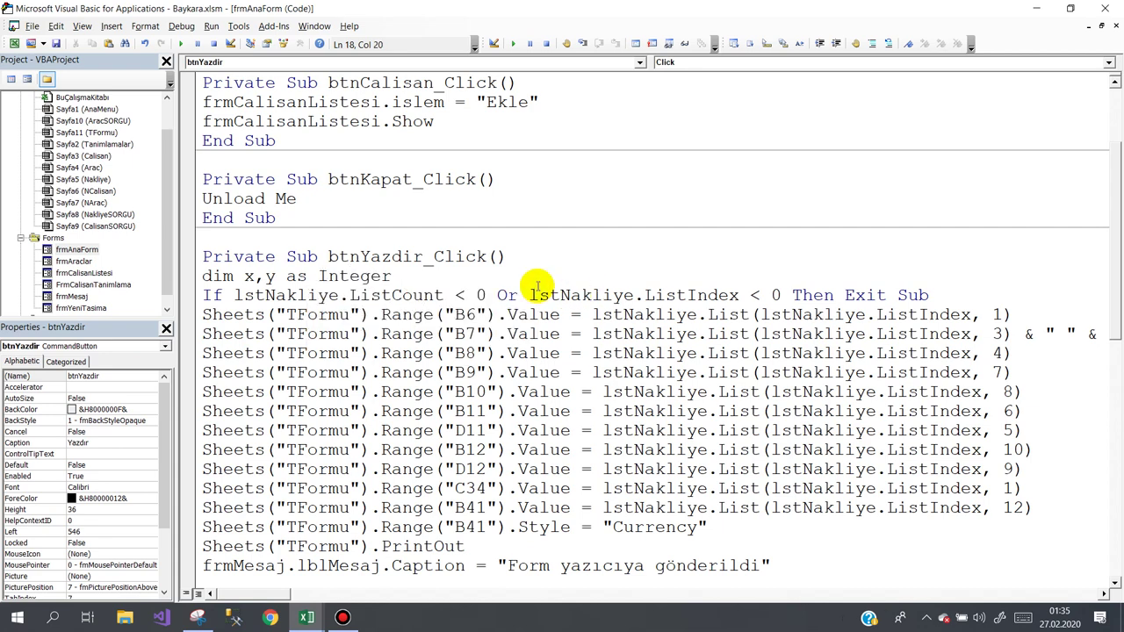
Insert blank lines after the Currency style line, above the PrintOut line.
scroll(537, 290, down, 4)
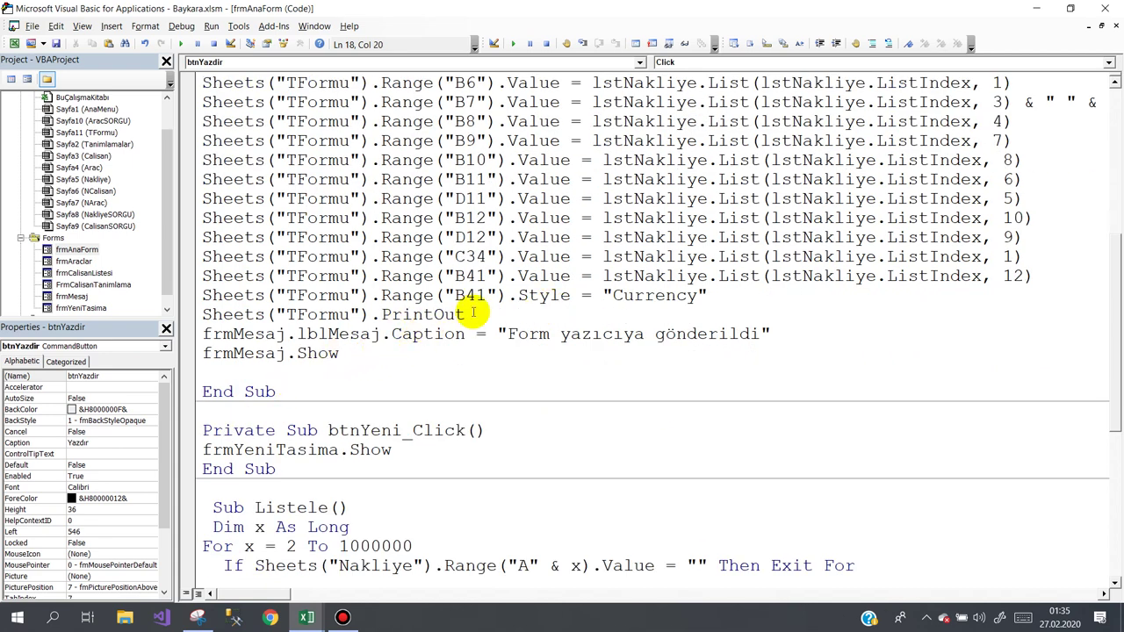
click(721, 295)
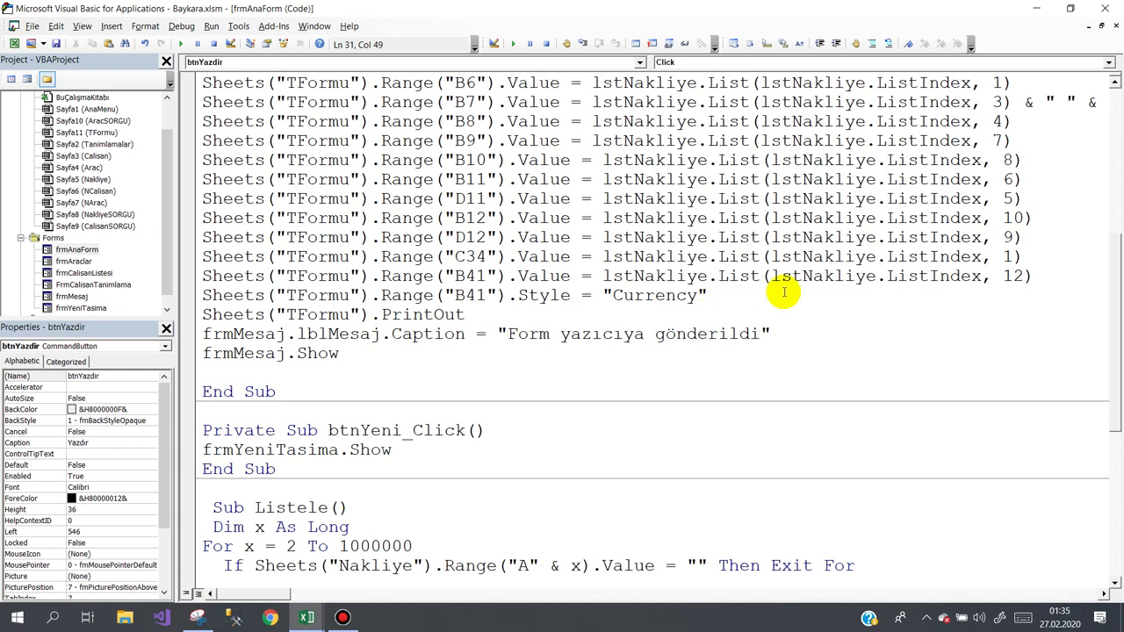
key(Return)
key(Return)
key(Return)
key(Return)
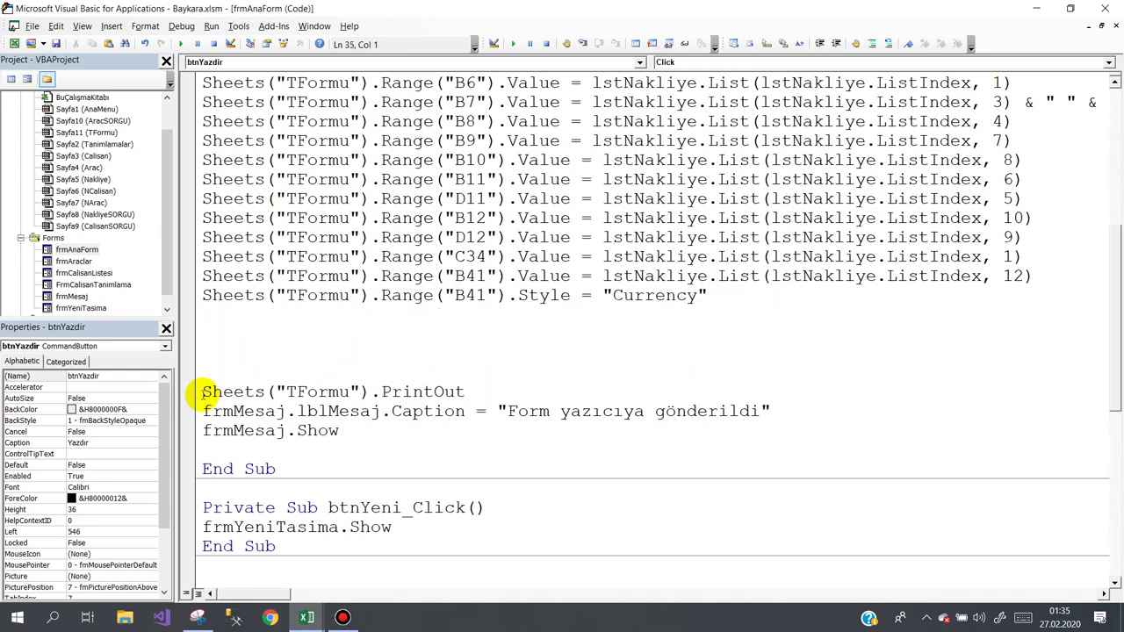
Comment out the PrintOut and frmMesaj lines and write a For x = 2 To 10000 loop.
mouse_move(202, 392)
mouse_down()
mouse_move(349, 413)
mouse_move(364, 431)
mouse_up()
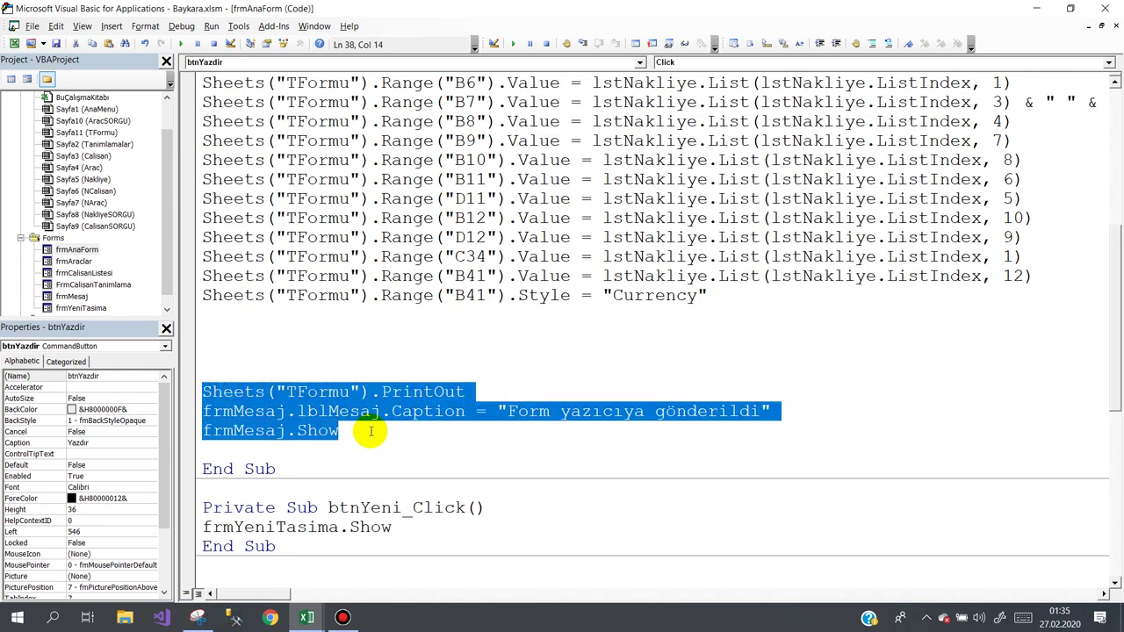
click(872, 43)
click(409, 336)
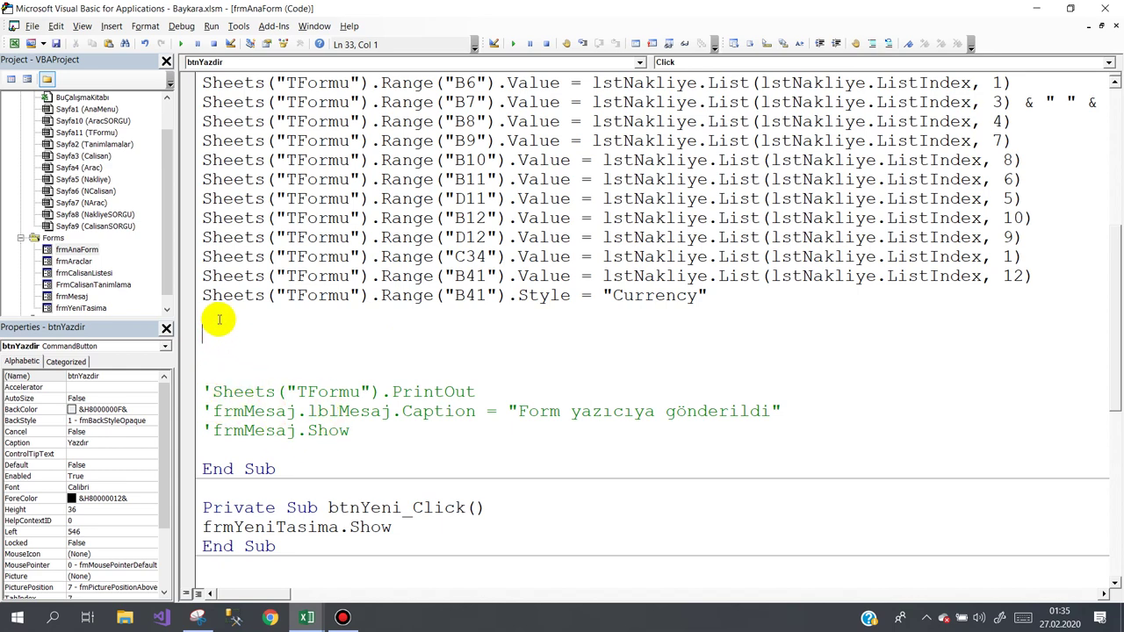
click(217, 336)
text(for x=2 to 10000)
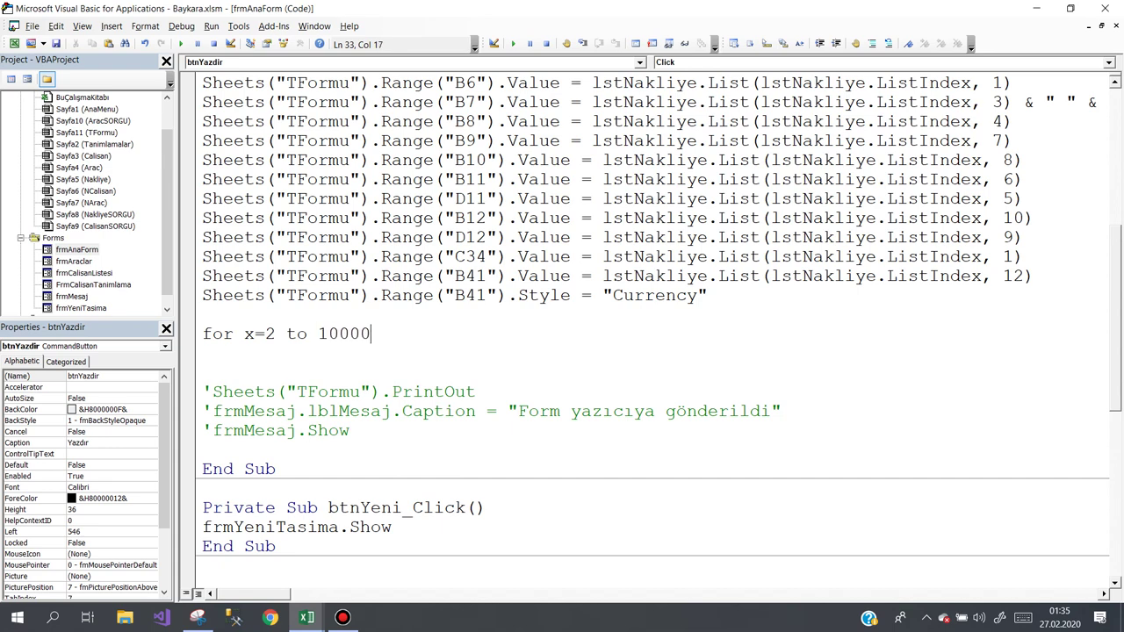
key(Return)
key(Return)
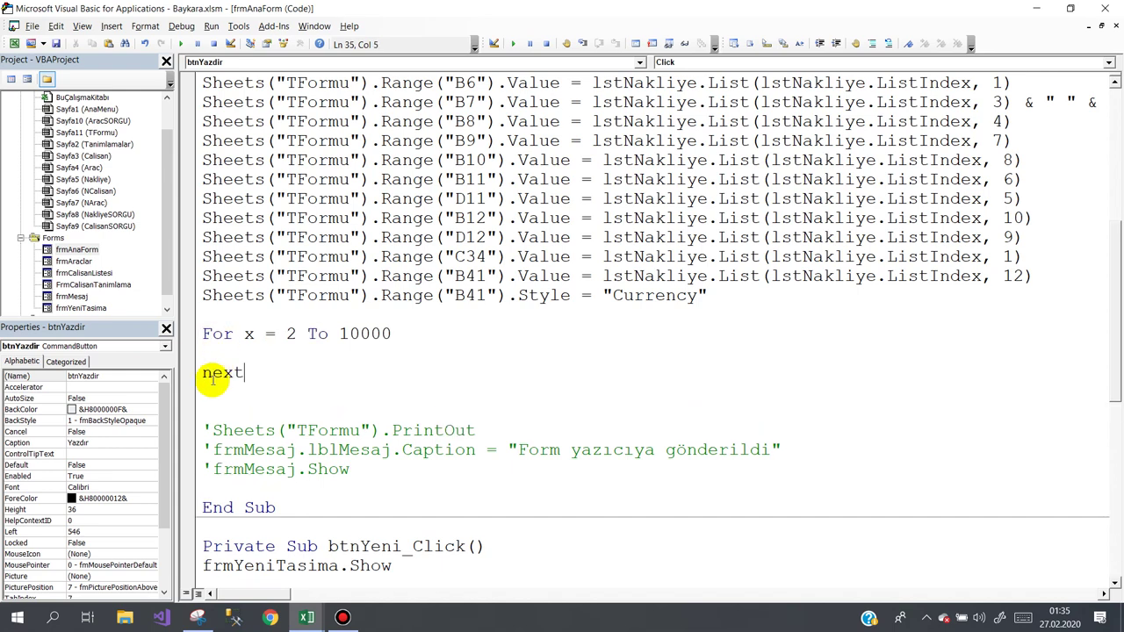
Begin a Sheets( call inside the loop body, then switch to the Excel workbook.
click(225, 351)
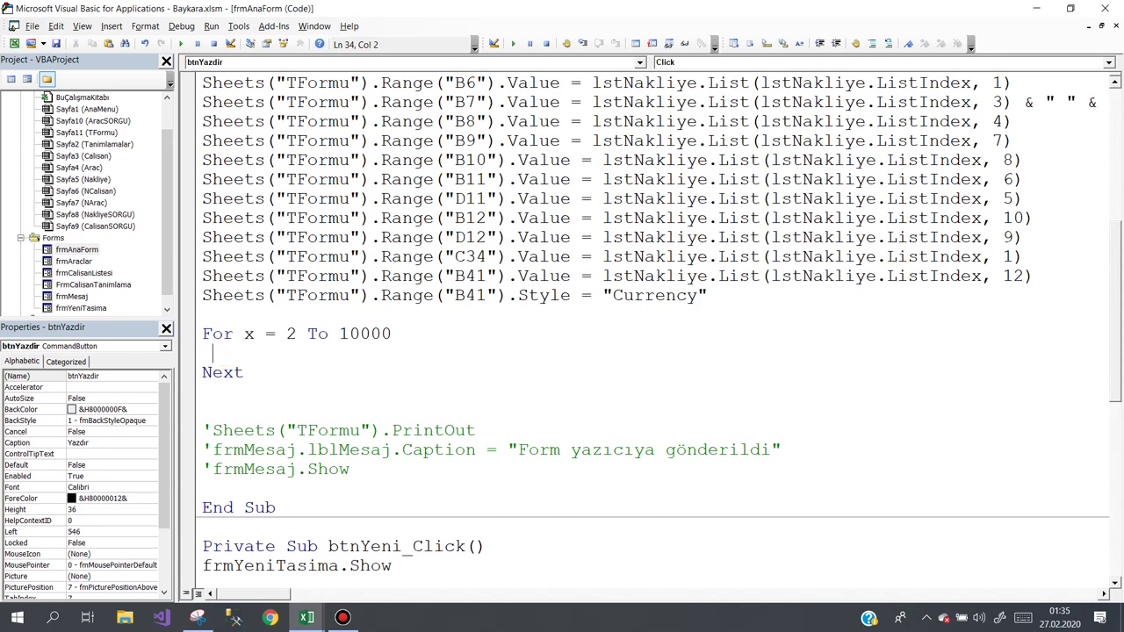
text(she)
key(ctrl+space)
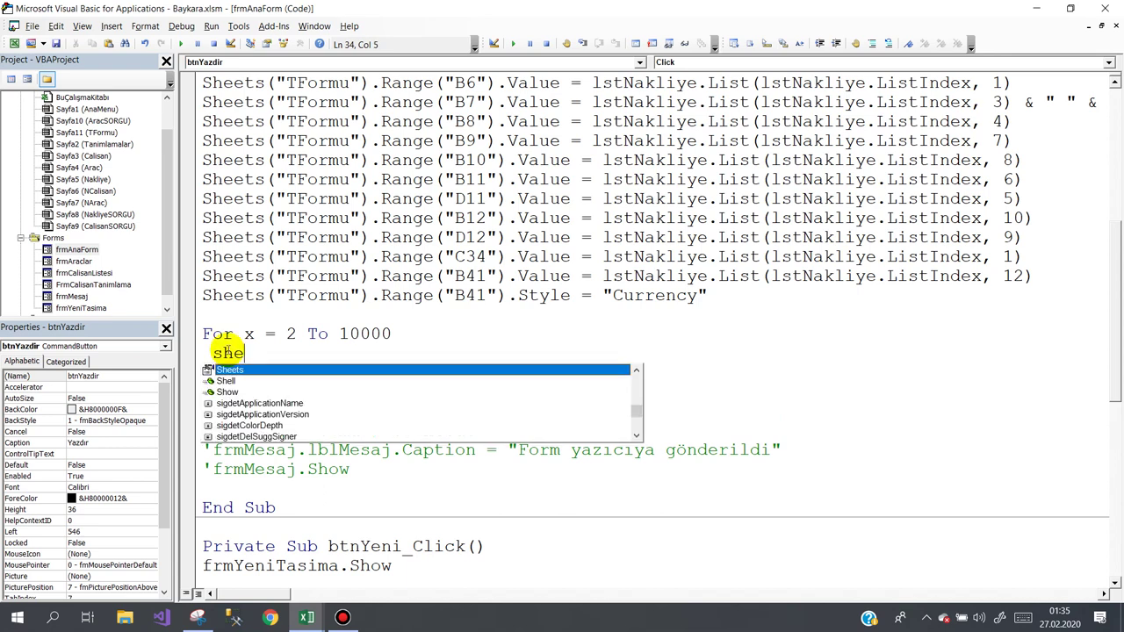
key(Tab)
text(()
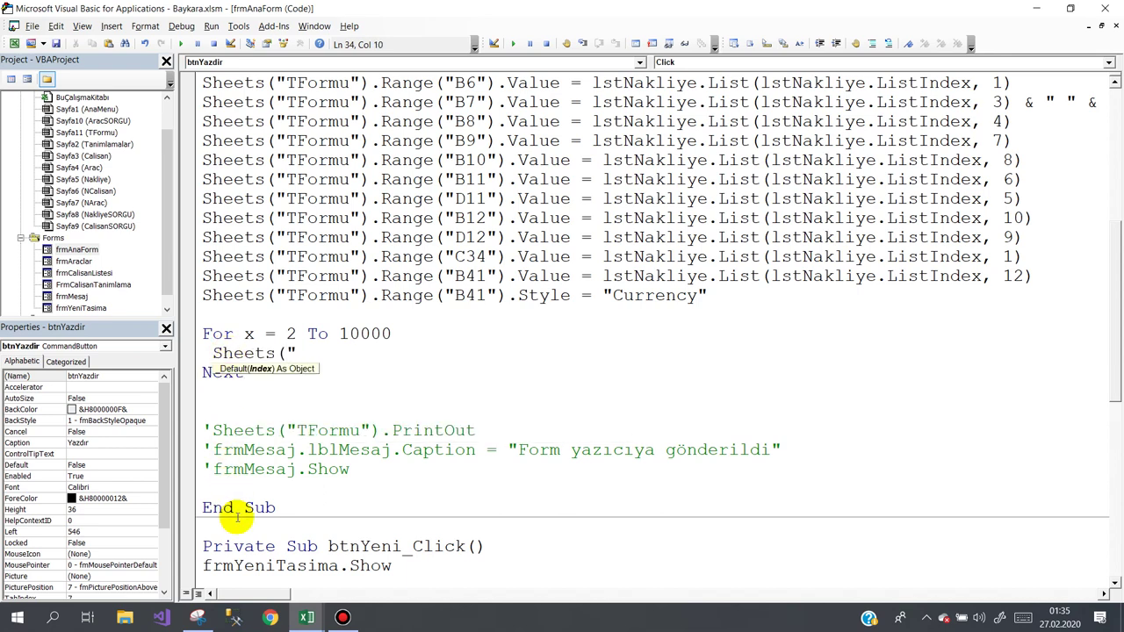
mouse_move(310, 617)
click(237, 562)
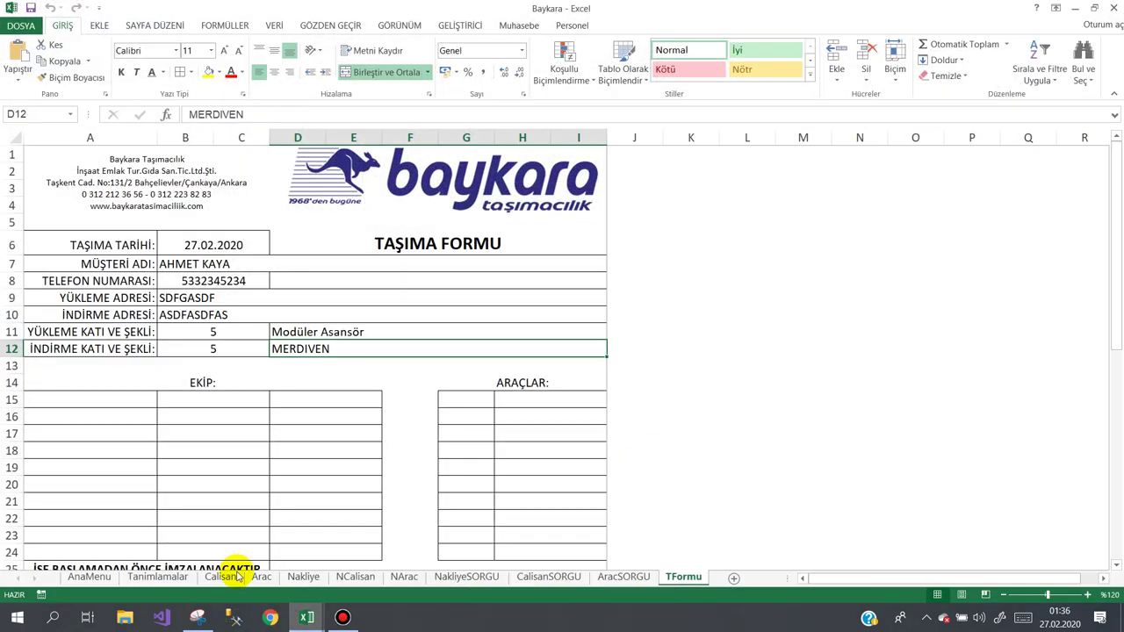
Open the NCalisan sheet to view crew members by transport ID.
click(356, 577)
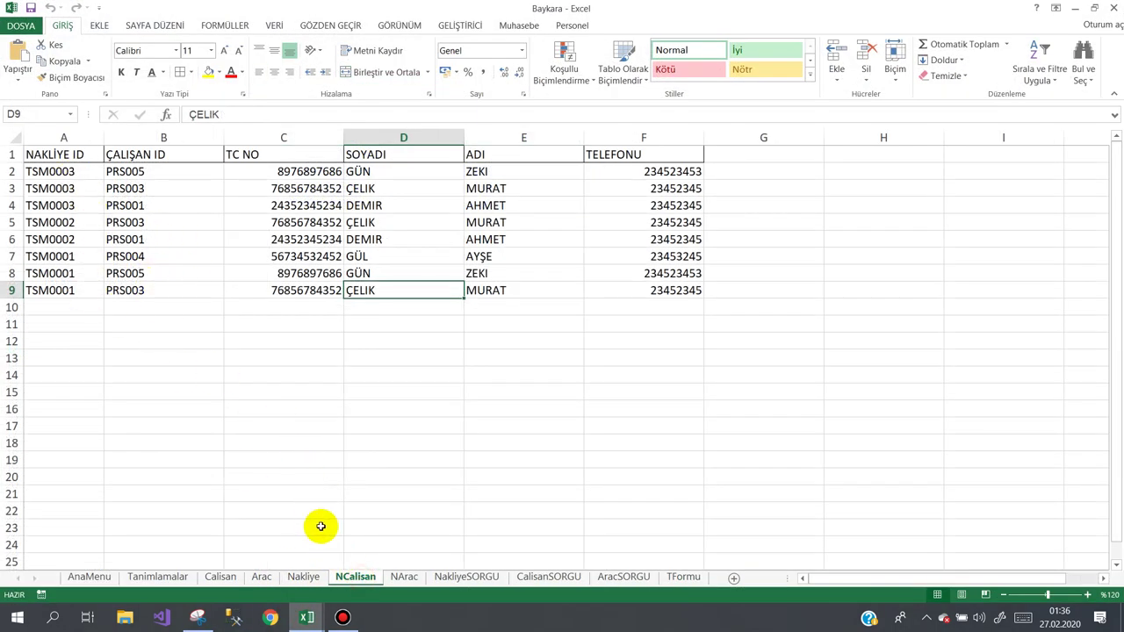
double_click(356, 577)
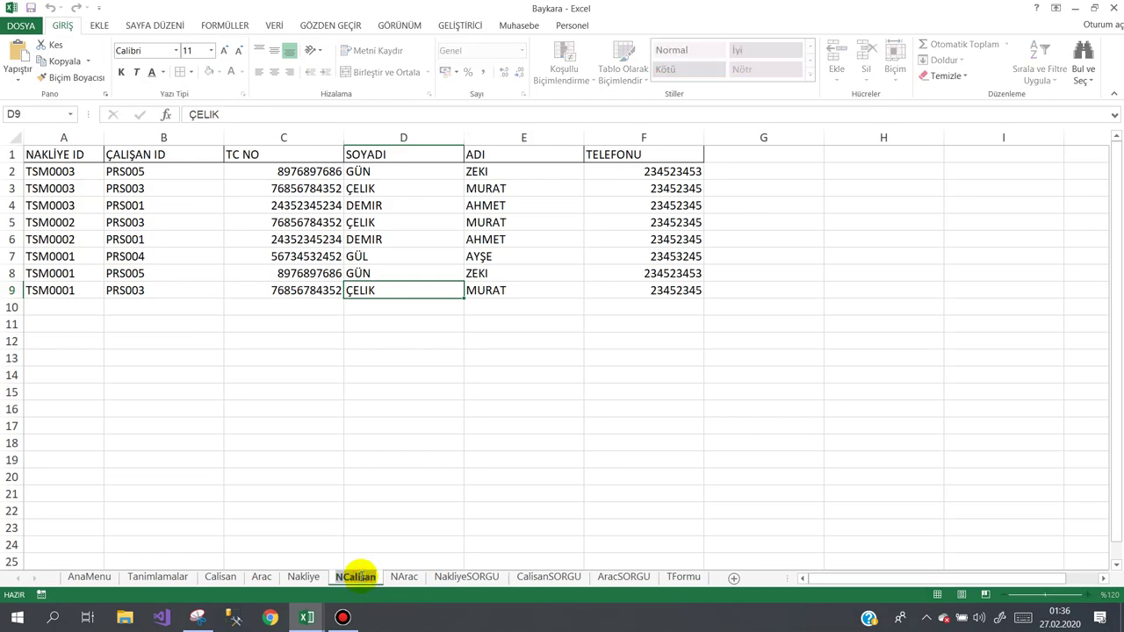
Complete Sheets("NCalisan") and wrap it in an If check that exits the loop on a blank ID.
mouse_move(306, 617)
click(373, 555)
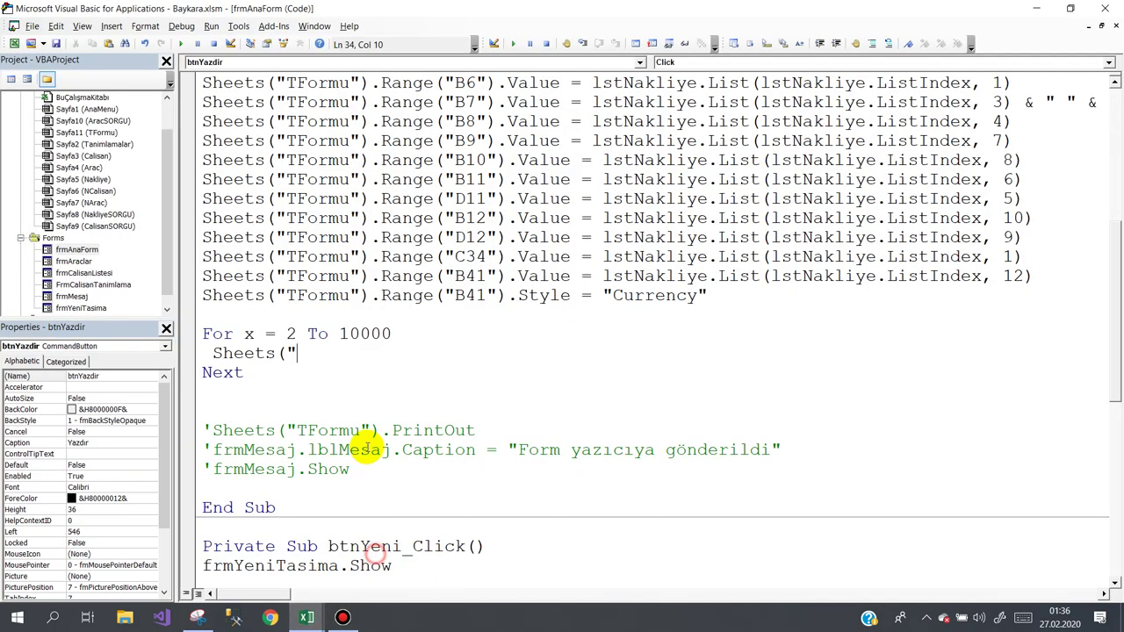
text(NCalisan").range("A"&x).value="" then exit for)
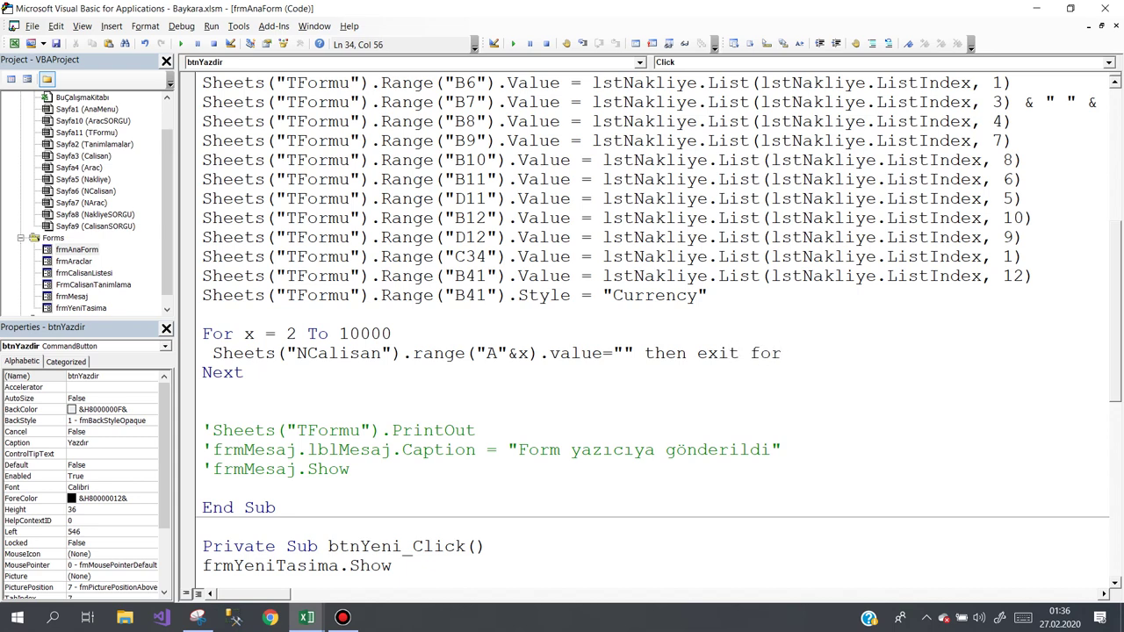
key(Return)
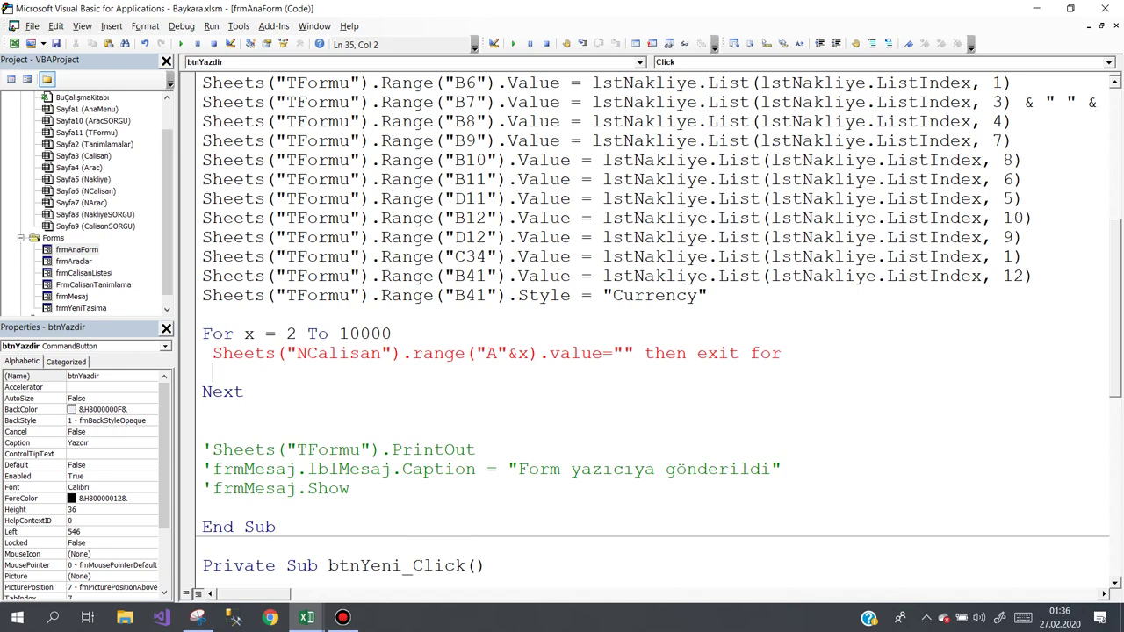
click(212, 355)
text(if)
click(265, 369)
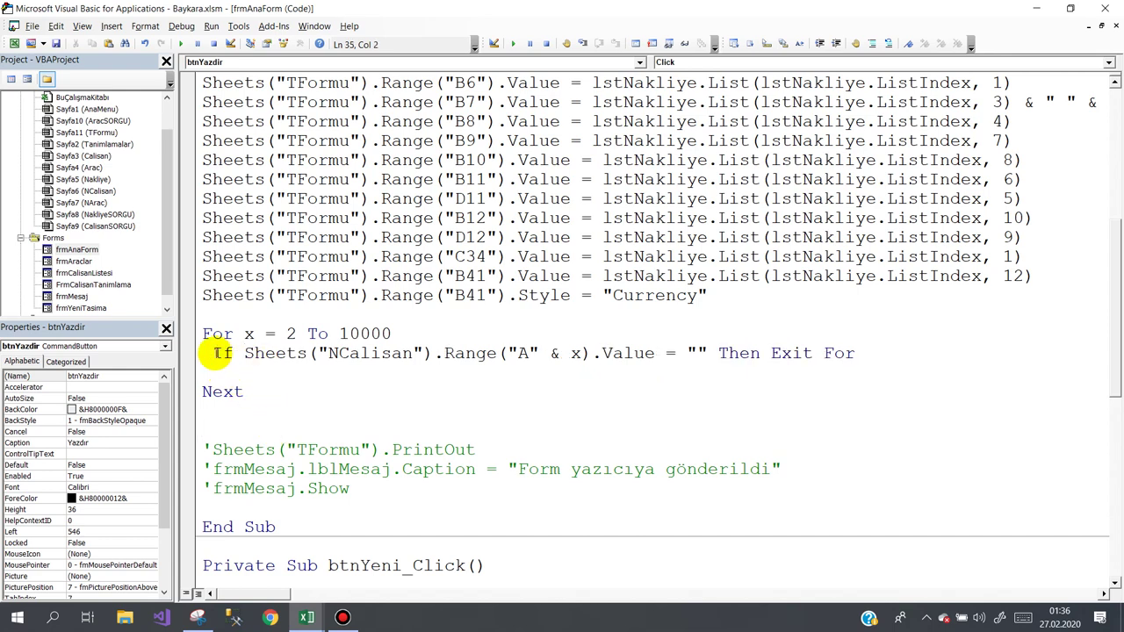
Copy the If condition onto the next line, then switch to Excel's NCalisan sheet.
drag(214, 354, 657, 353)
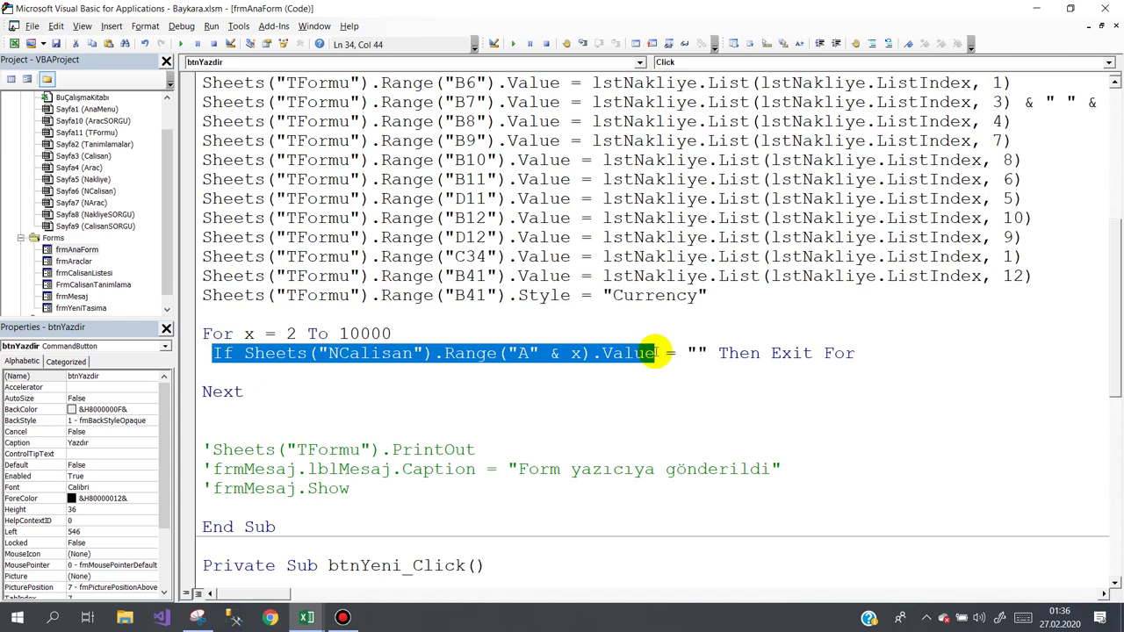
key(ctrl+c)
click(220, 372)
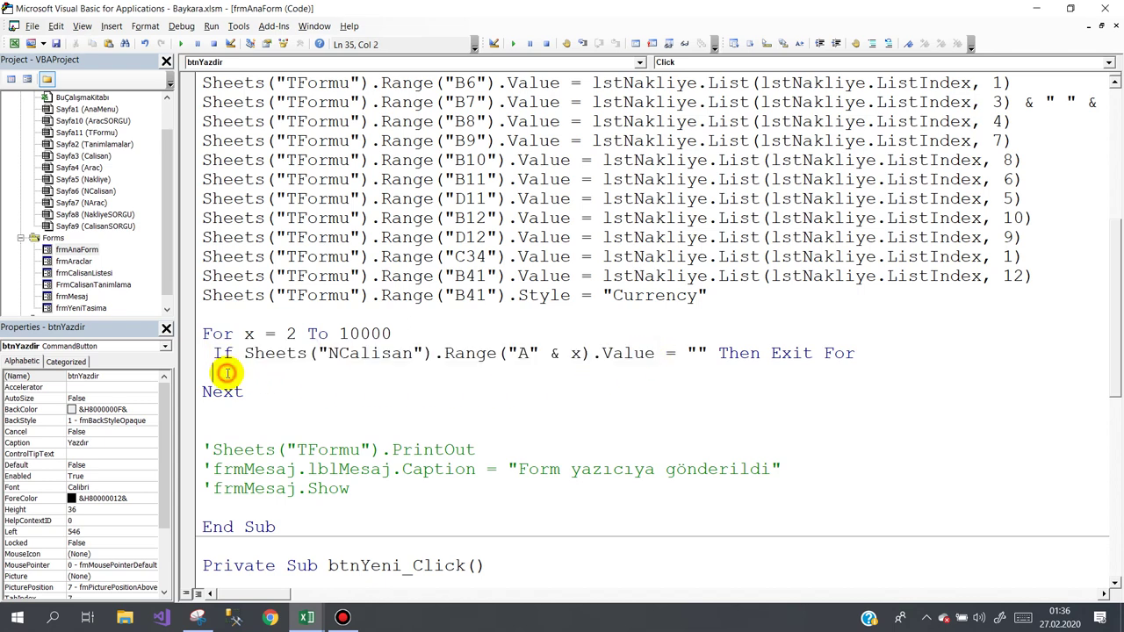
key(ctrl+v)
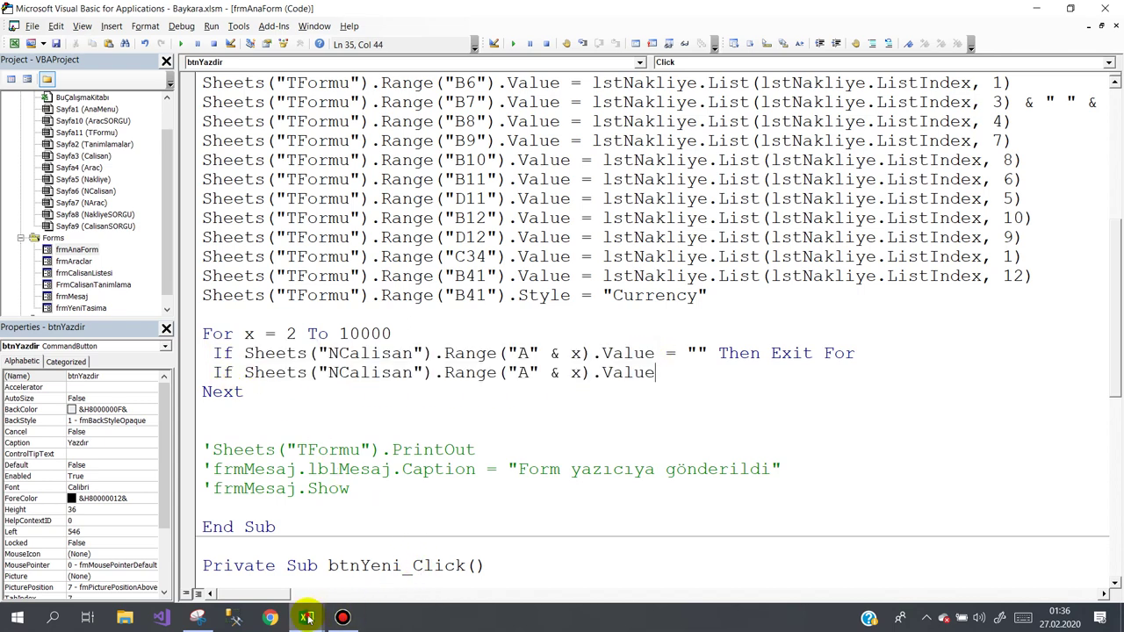
click(306, 618)
click(271, 545)
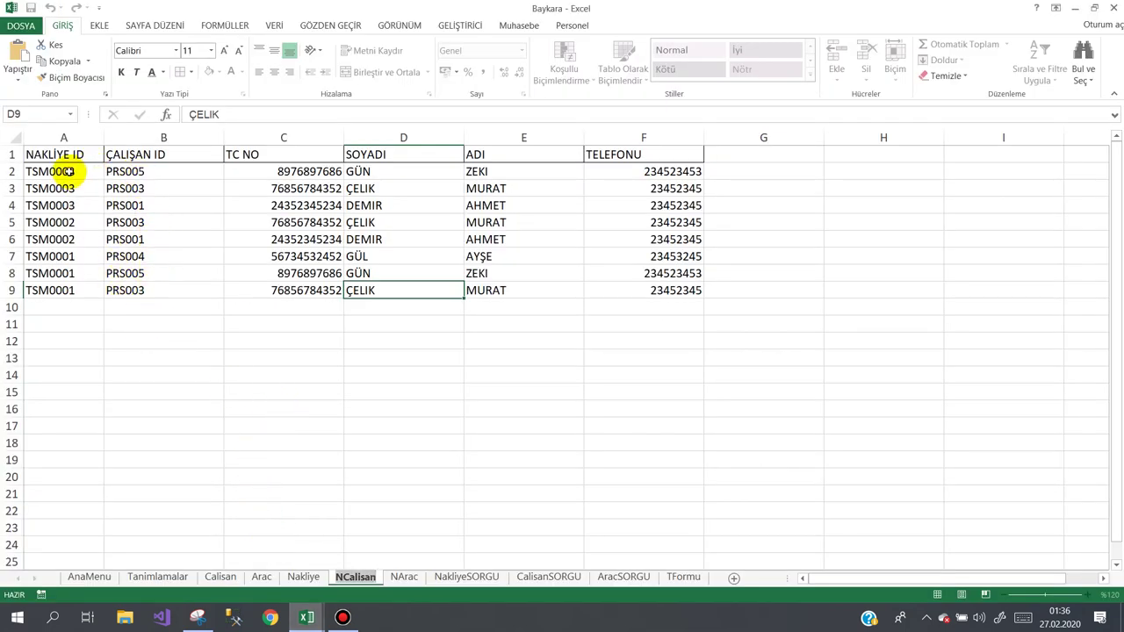
Select shipment IDs A2:A9 on NCalisan and compare them with the main form's TSM0003, TSM0002 and TSM0001 list rows.
click(68, 171)
drag(67, 171, 75, 290)
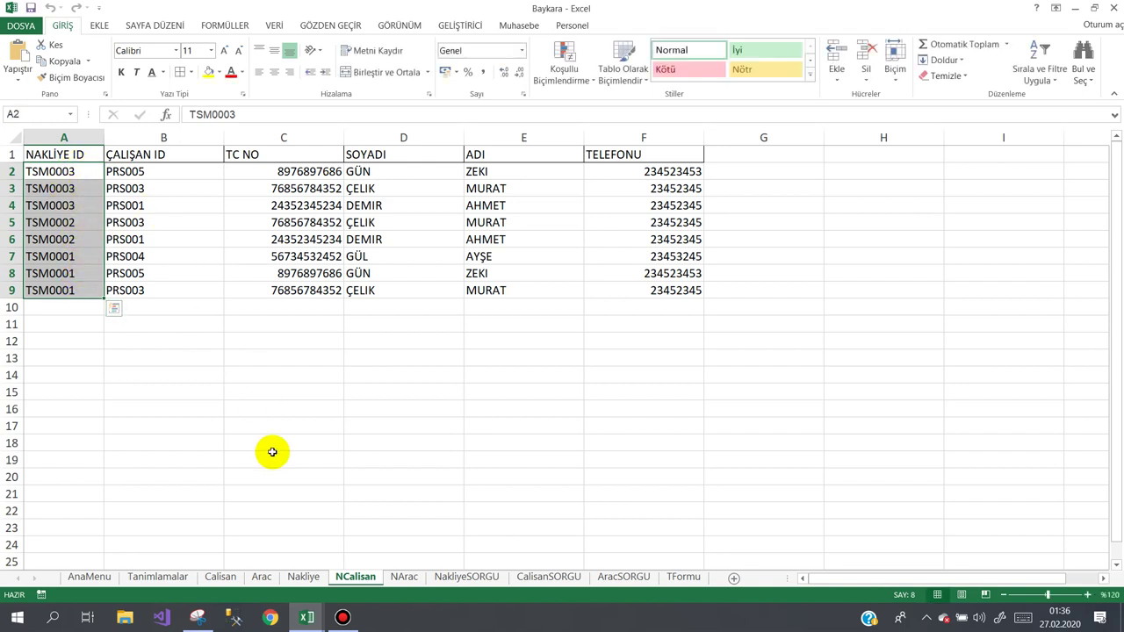
click(88, 577)
click(544, 239)
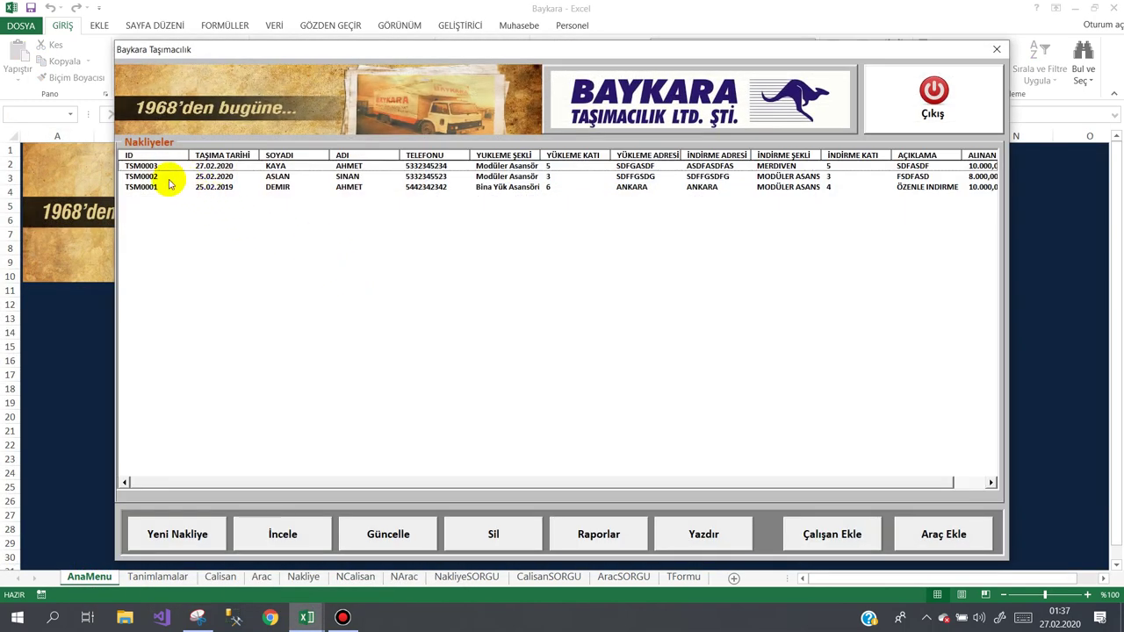
click(152, 167)
click(154, 176)
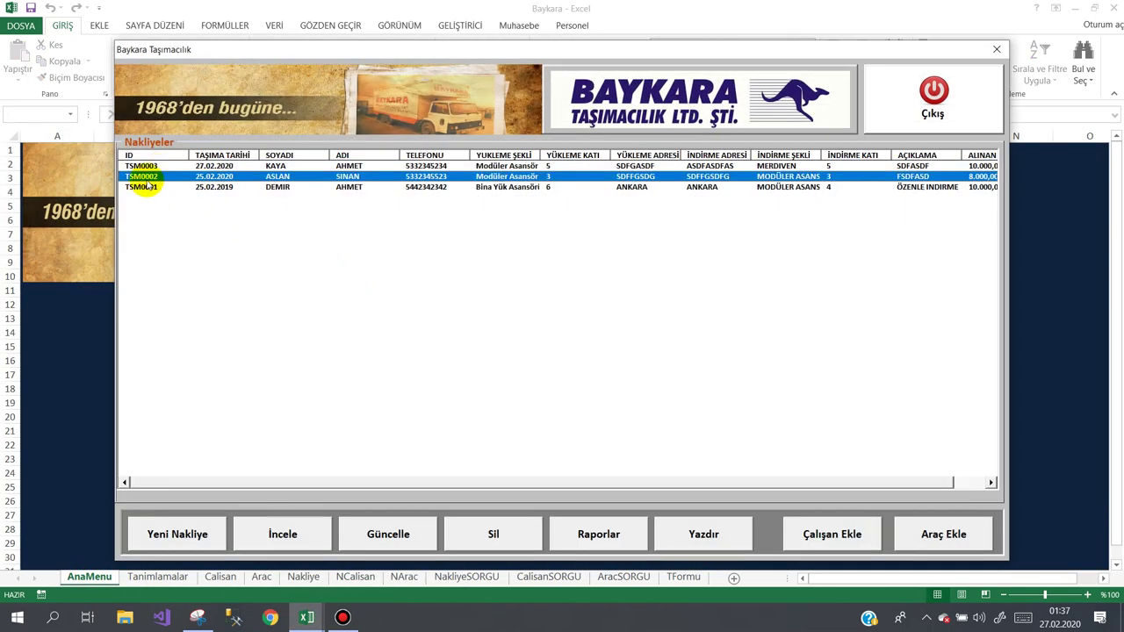
click(145, 187)
click(150, 166)
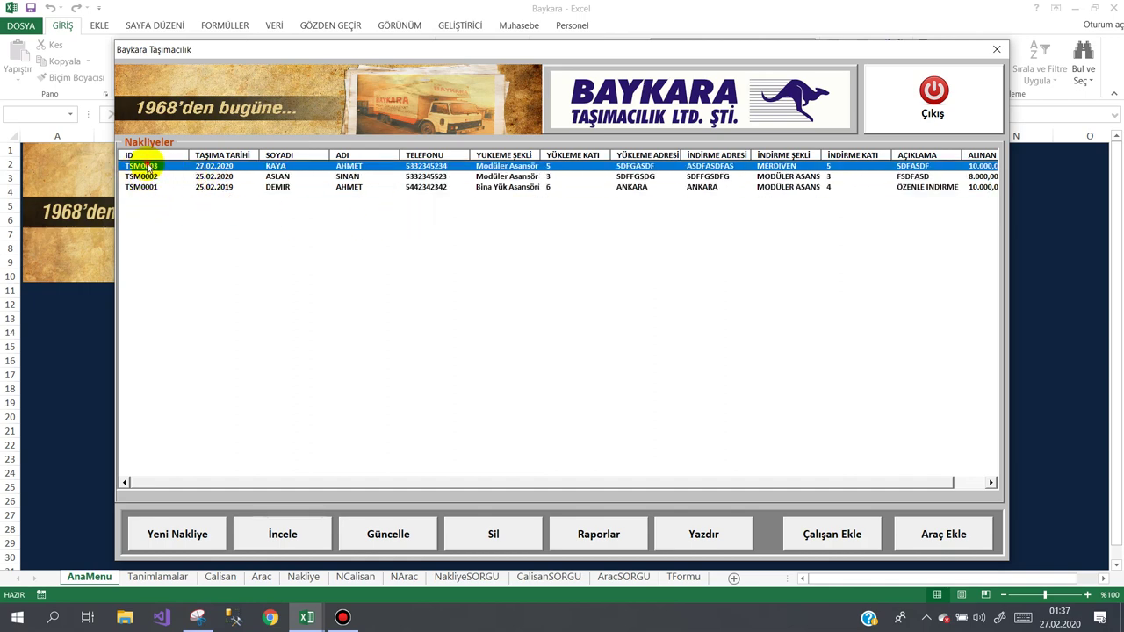
click(936, 86)
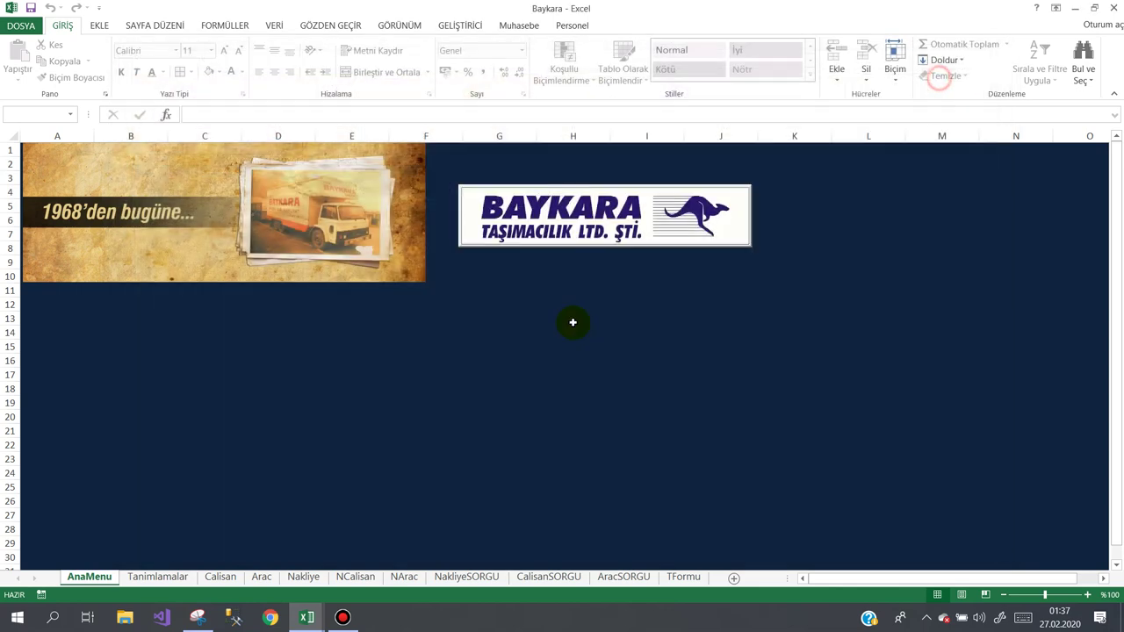
Back on NCalisan, review the TSM0003 IDs in A2:A4 and surname cell D2, then return to the VBA editor.
click(354, 577)
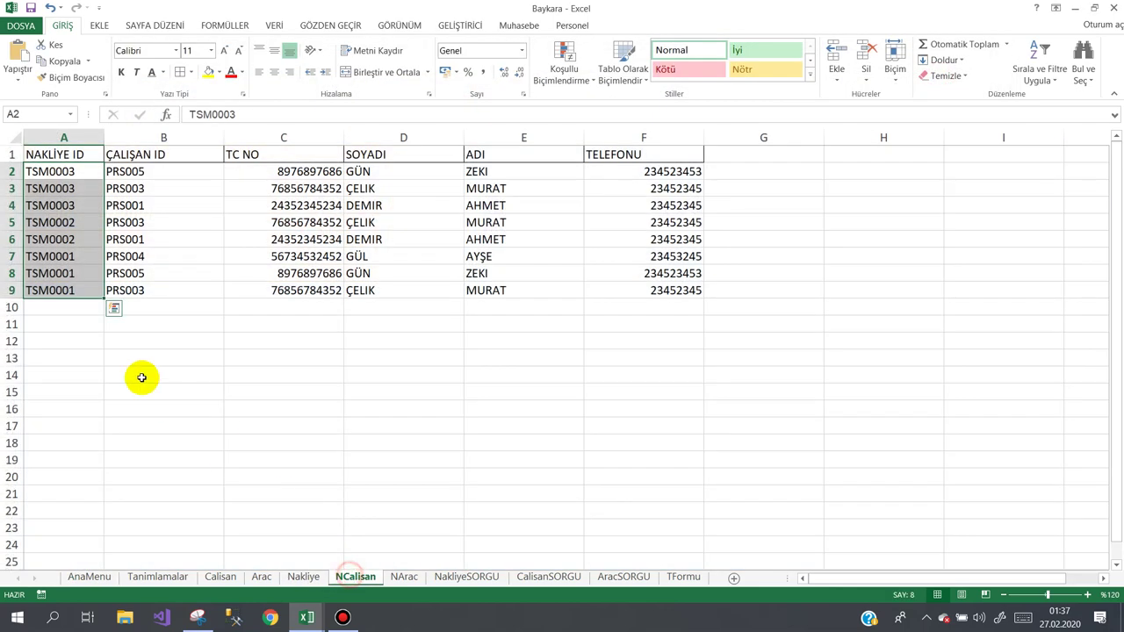
click(58, 223)
drag(56, 171, 63, 205)
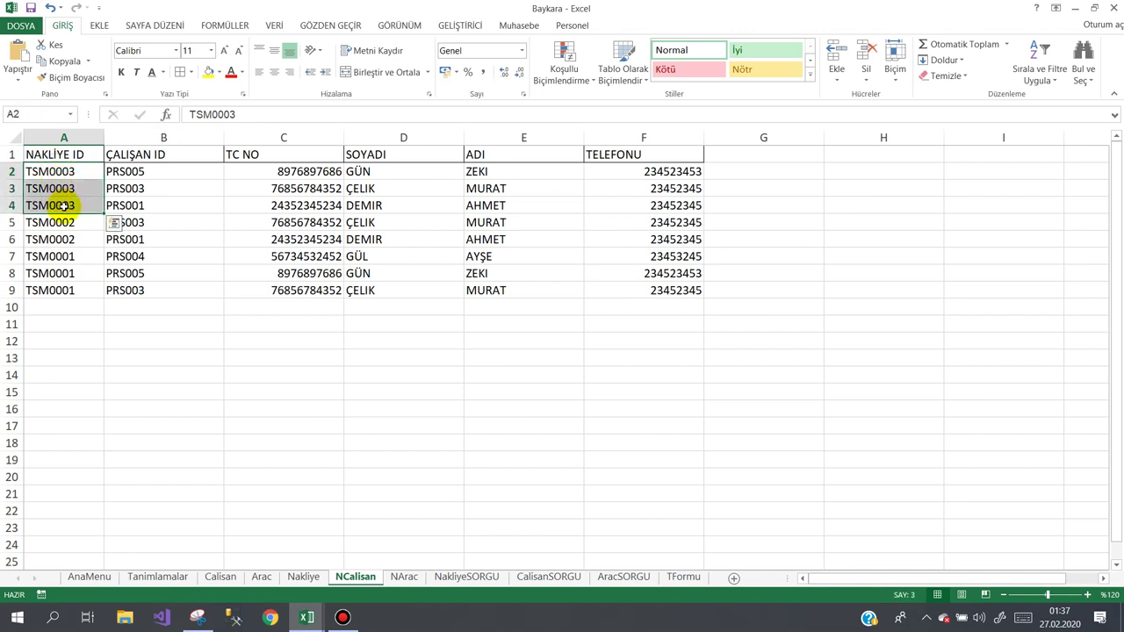
drag(54, 171, 69, 208)
click(490, 171)
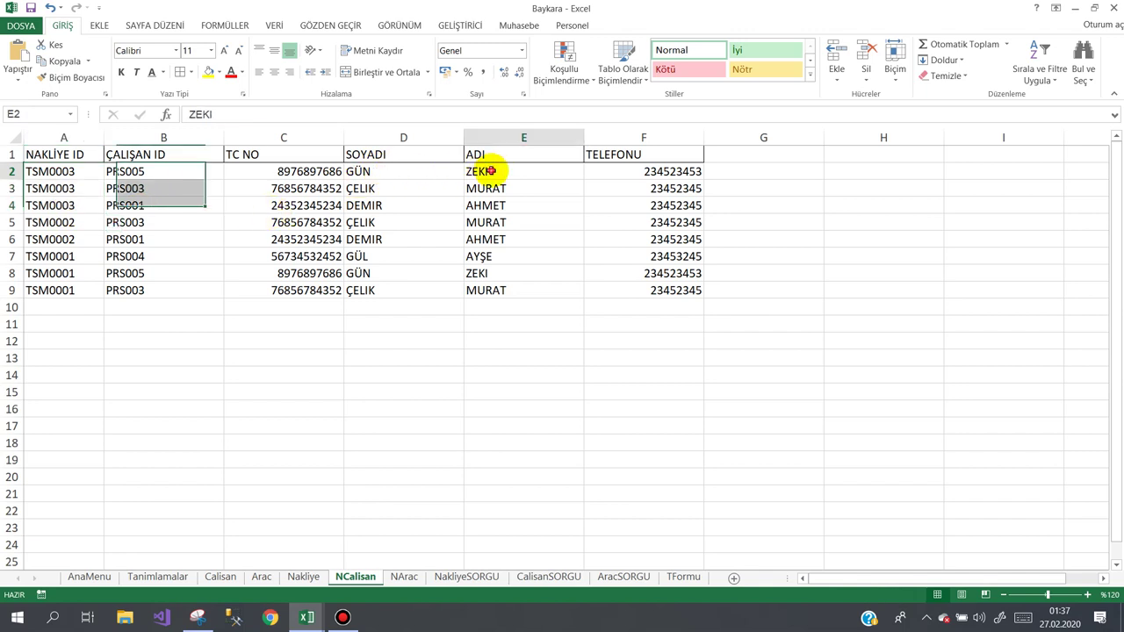
click(418, 171)
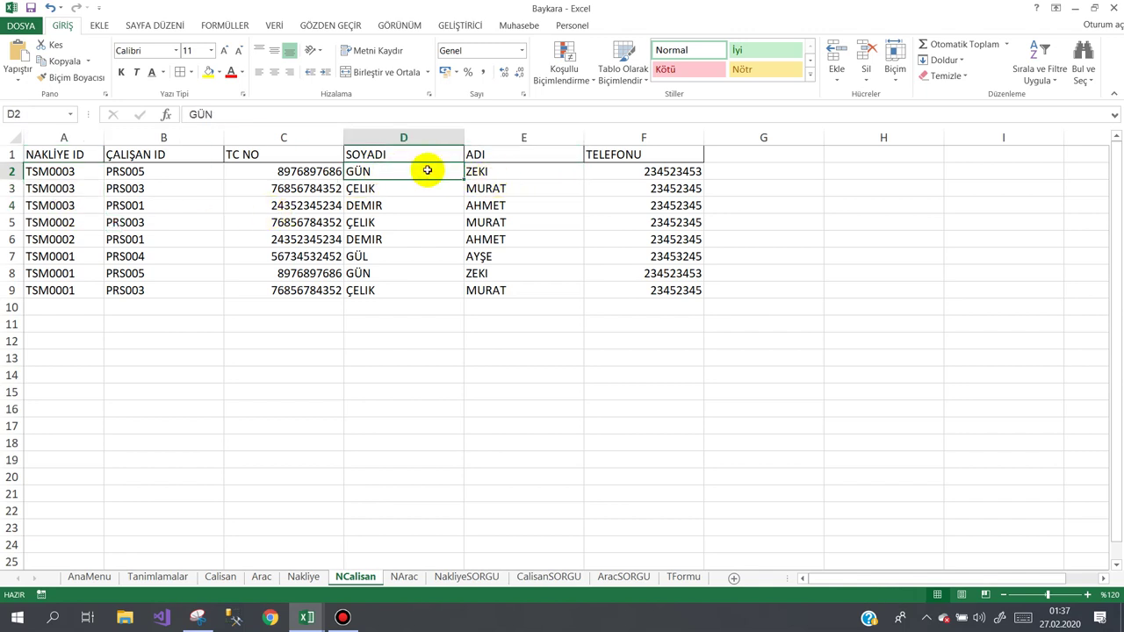
click(64, 172)
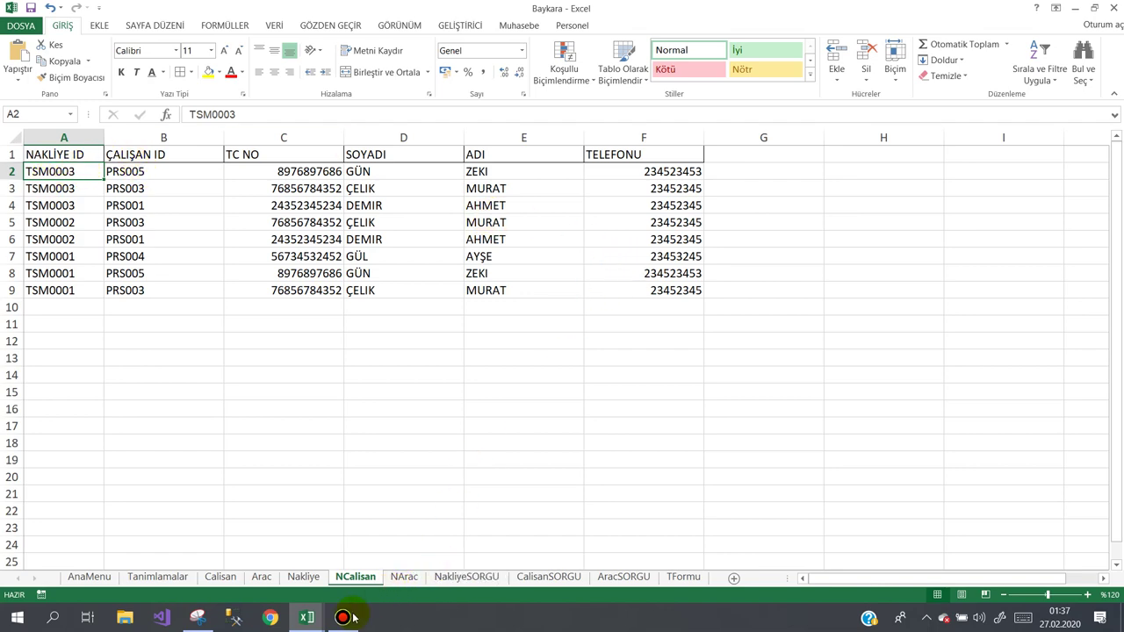
click(307, 617)
click(398, 580)
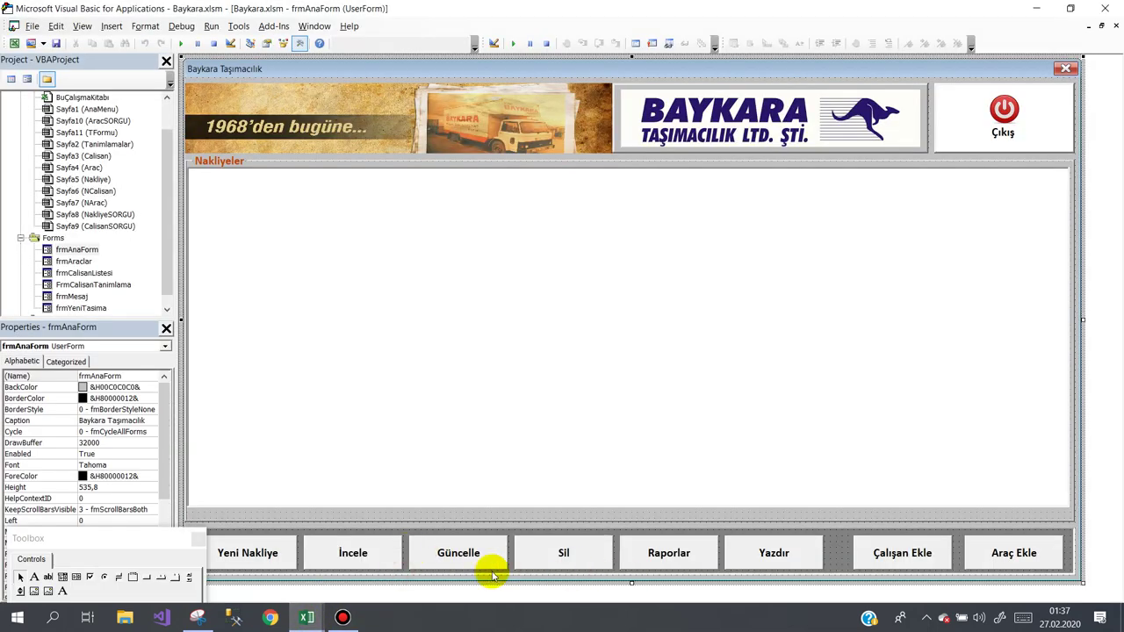
Open the Yazdır button's btnYazdir_Click code, then glance at Excel's NCalisan sheet.
double_click(779, 548)
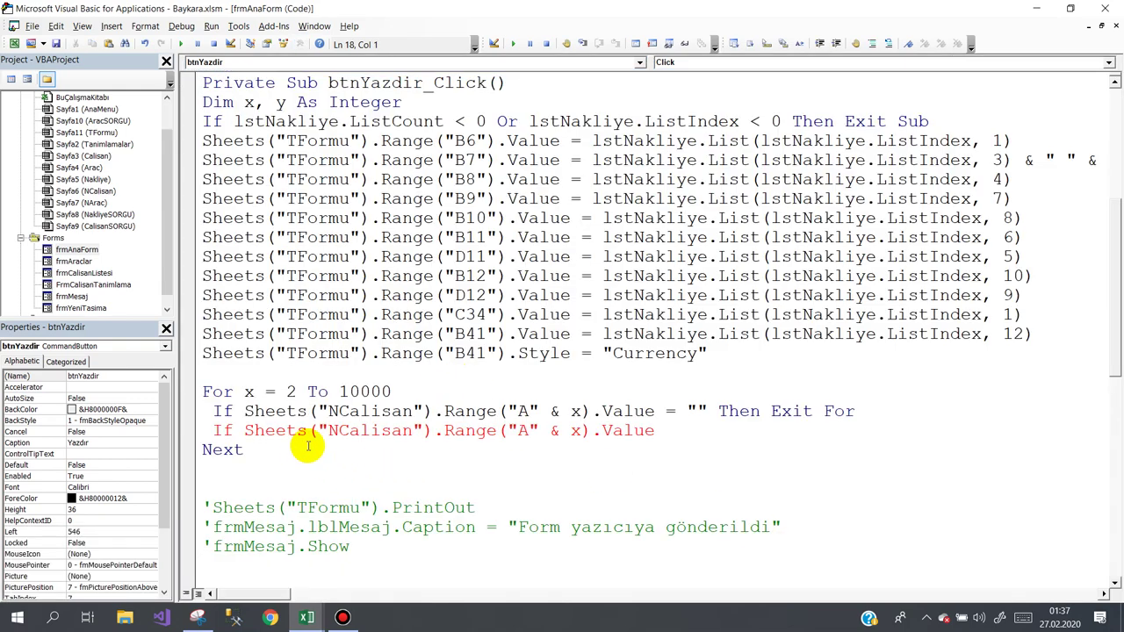
click(309, 615)
click(220, 575)
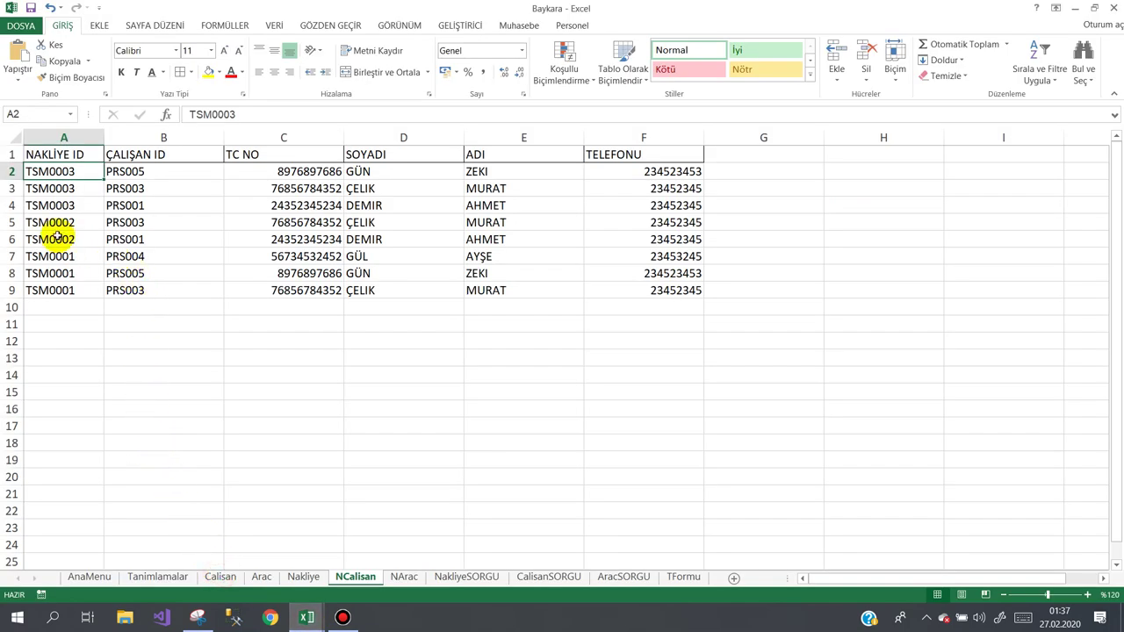
Finish line 35's If as NCalisan column A .Value = lstNakliye.List(lstNakliye.ListIndex, 1), copied from the B6 line.
mouse_move(307, 619)
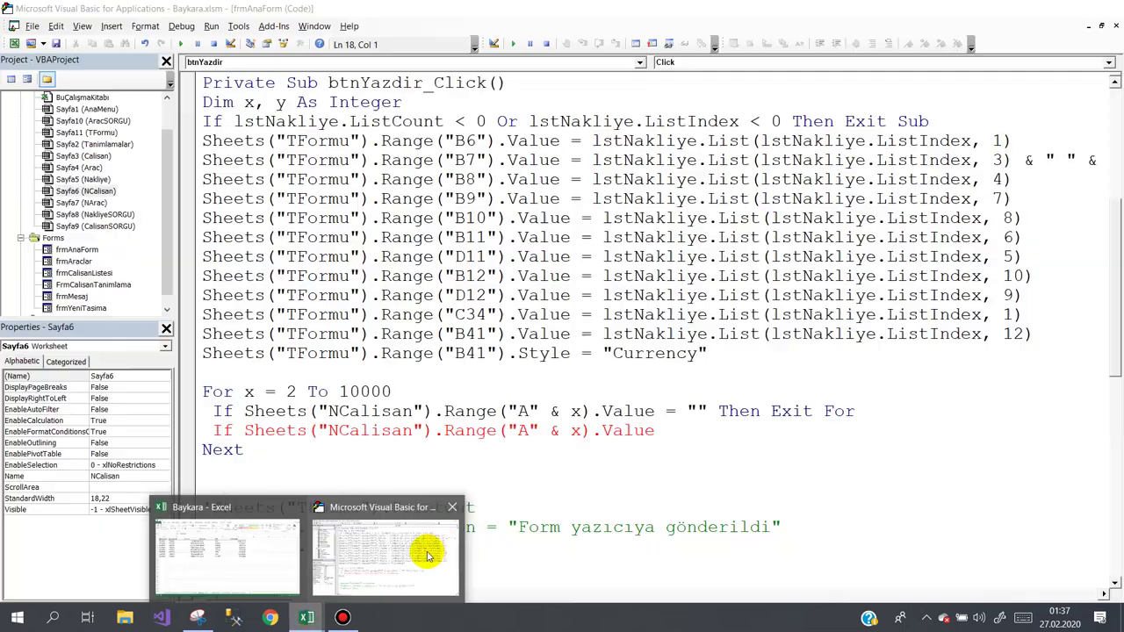
click(431, 562)
click(663, 432)
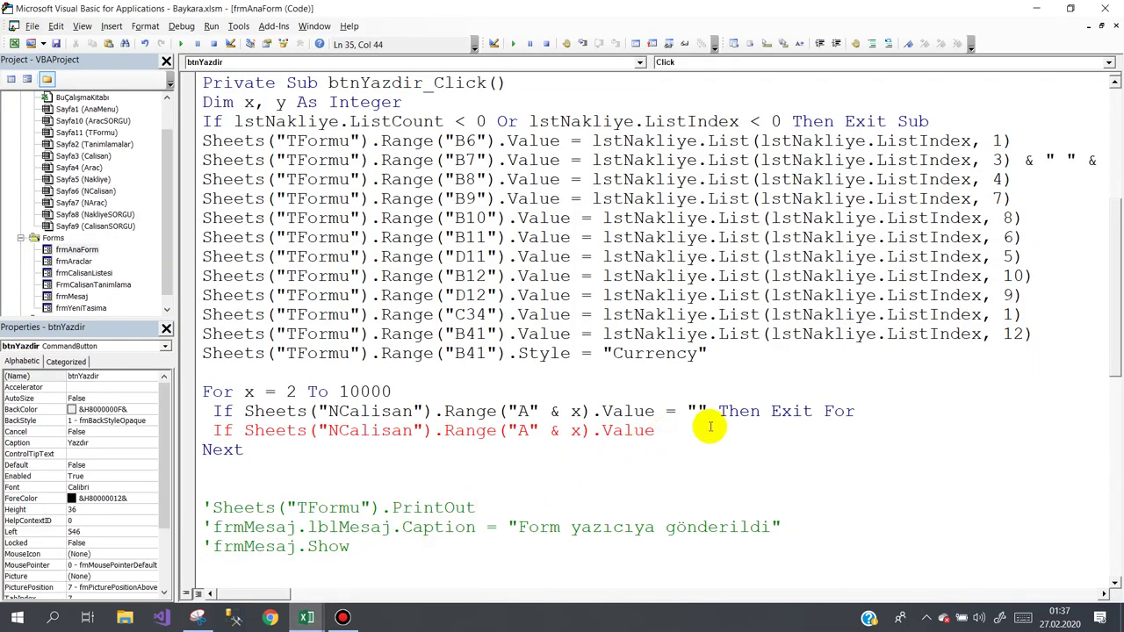
text(=)
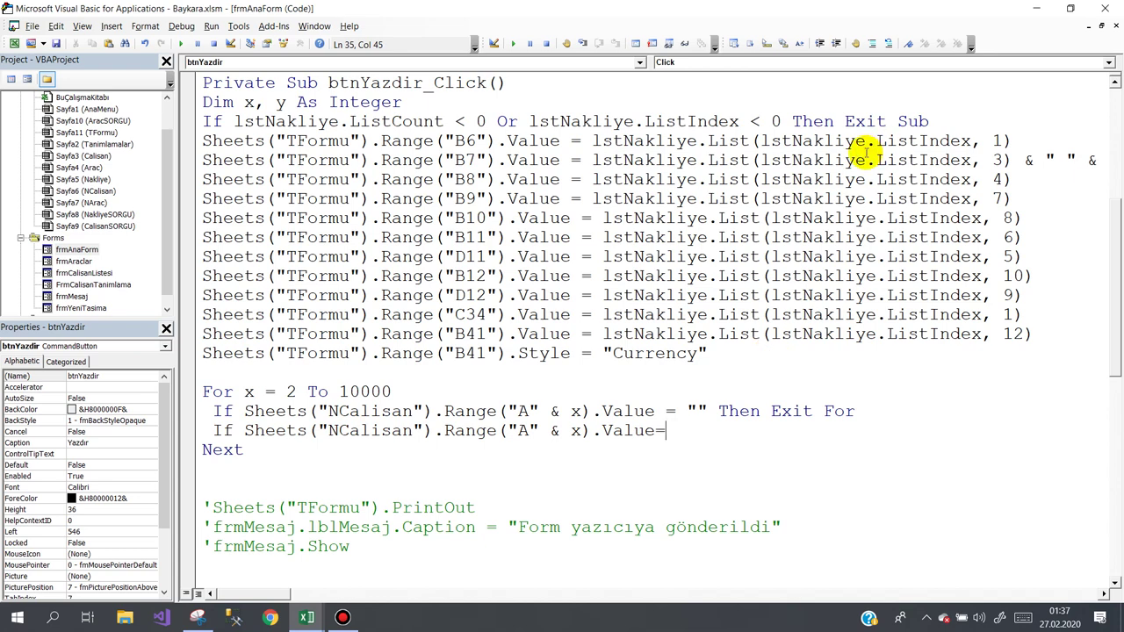
drag(1012, 141, 591, 141)
key(ctrl+c)
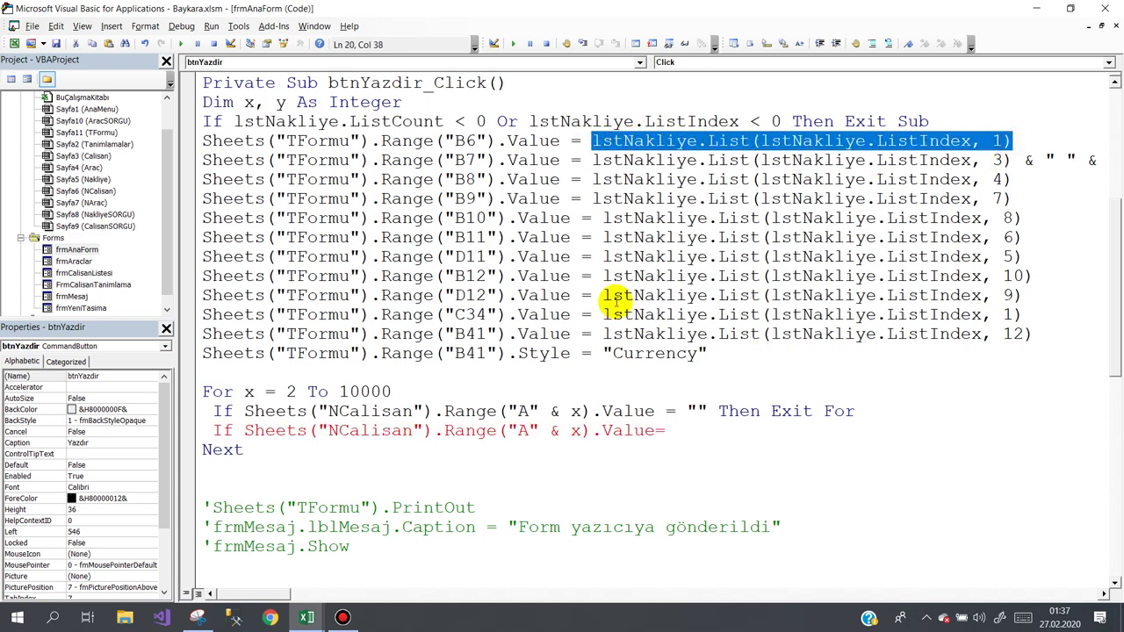
click(670, 431)
key(ctrl+v)
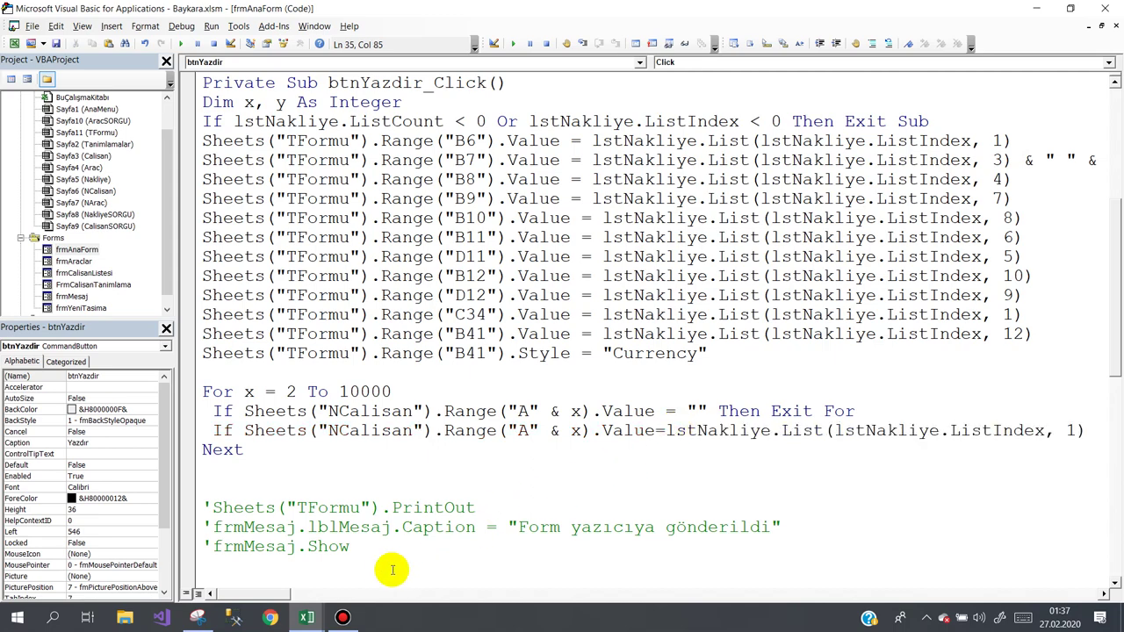
Write a red circled 0 above the ID column on the Nakliyeler list snip.
click(200, 619)
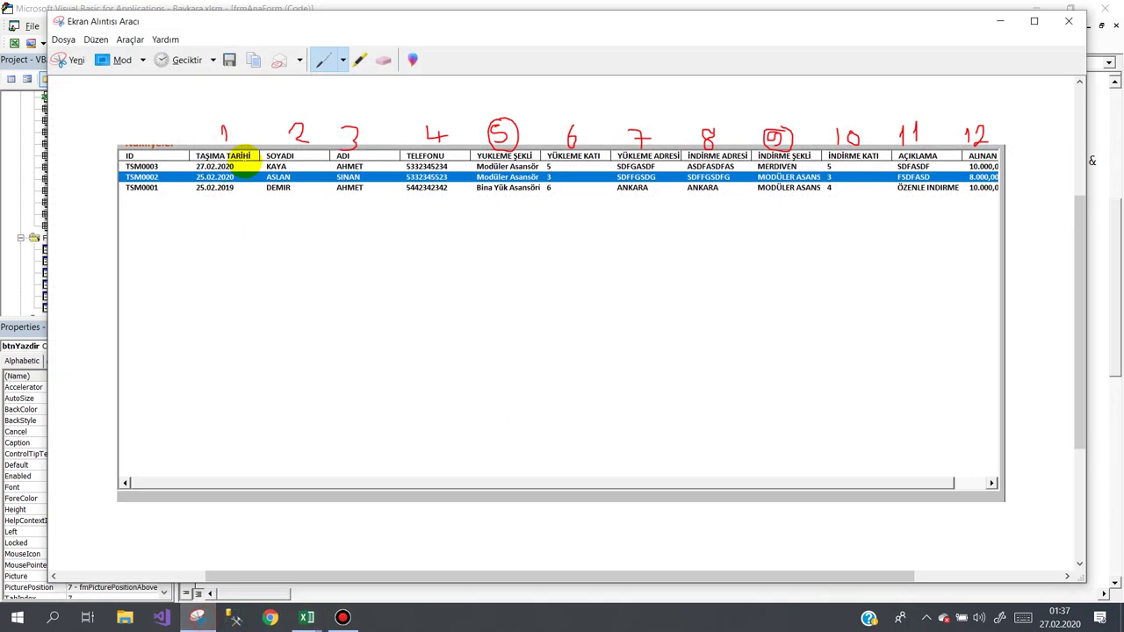
drag(143, 125, 155, 123)
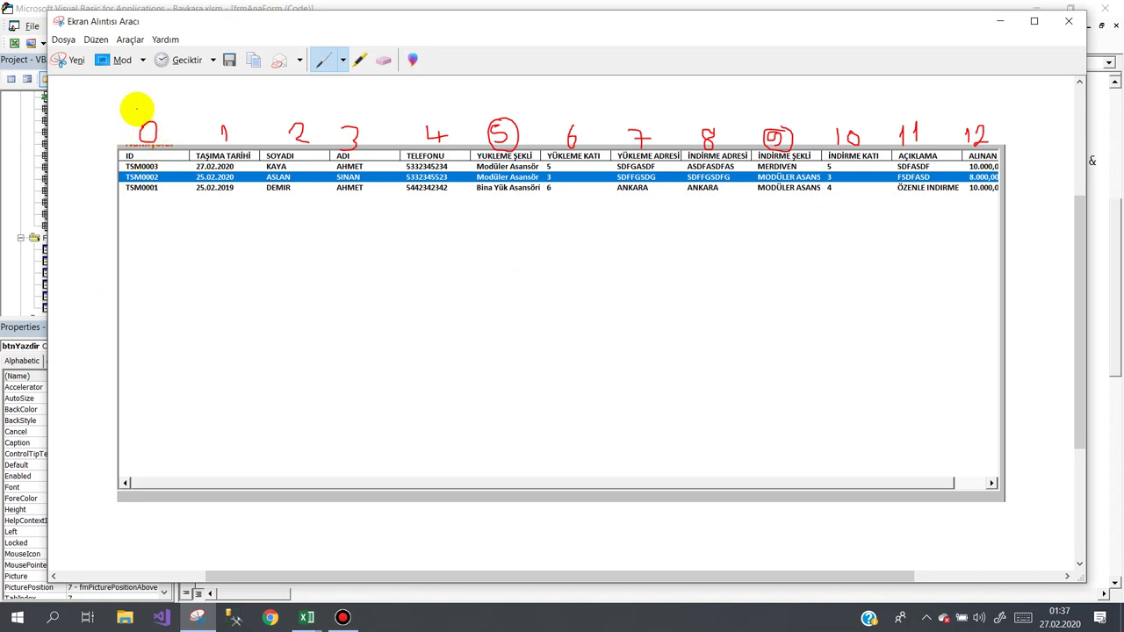
mouse_move(151, 108)
mouse_down()
mouse_move(128, 109)
mouse_move(143, 87)
mouse_up()
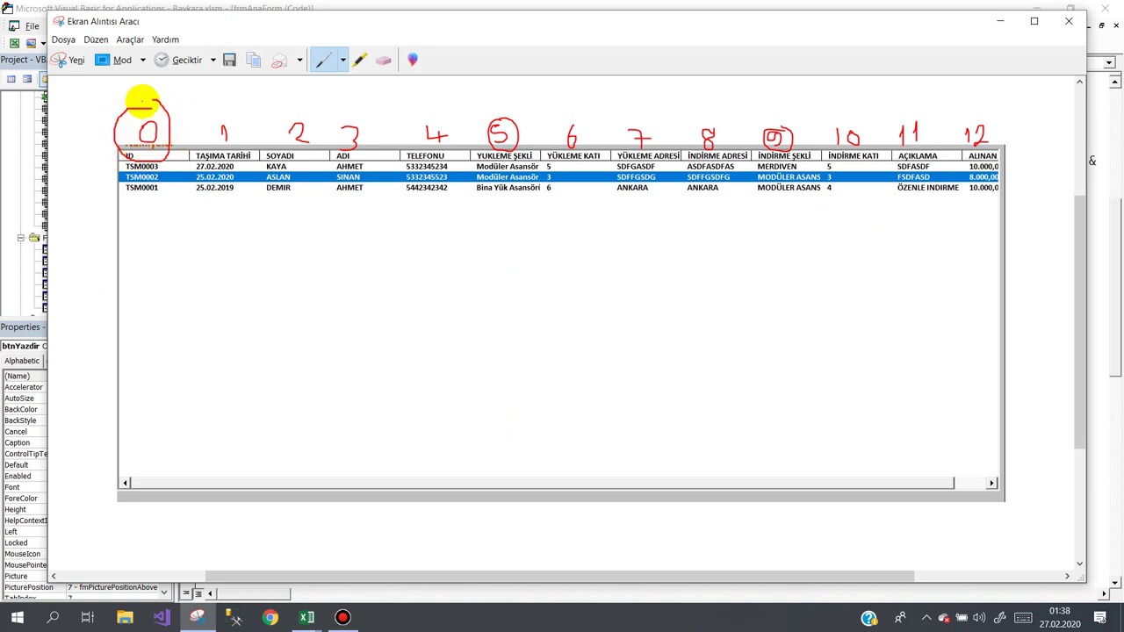
click(307, 621)
Change the second If to test lstNakliye column 0, add Then, and open lines for the End If block.
click(367, 567)
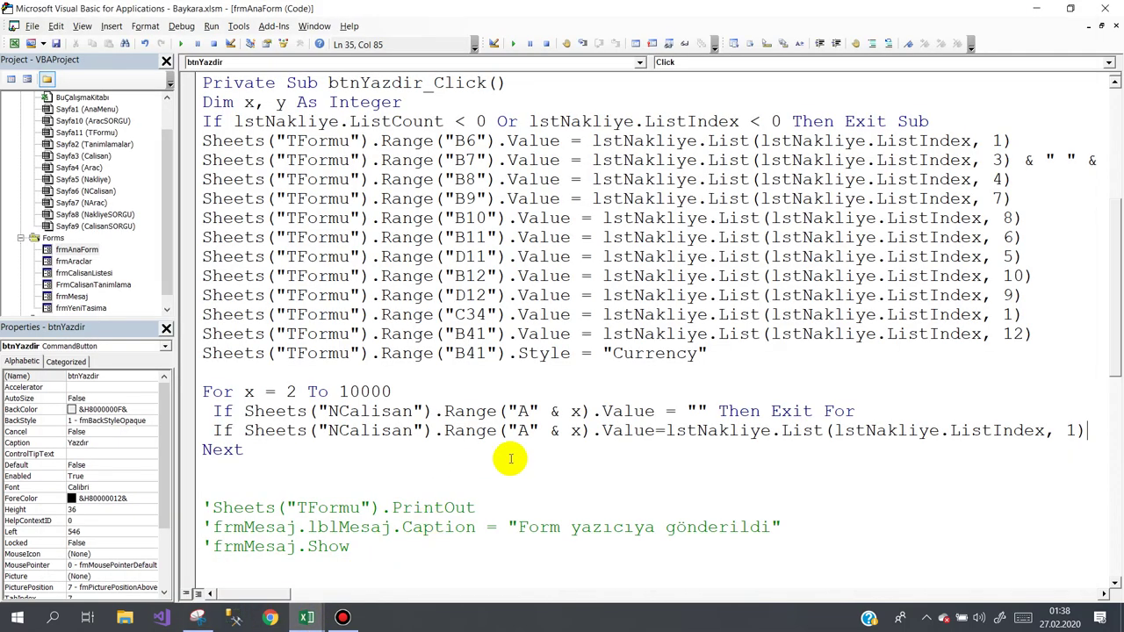
drag(1073, 430, 1068, 430)
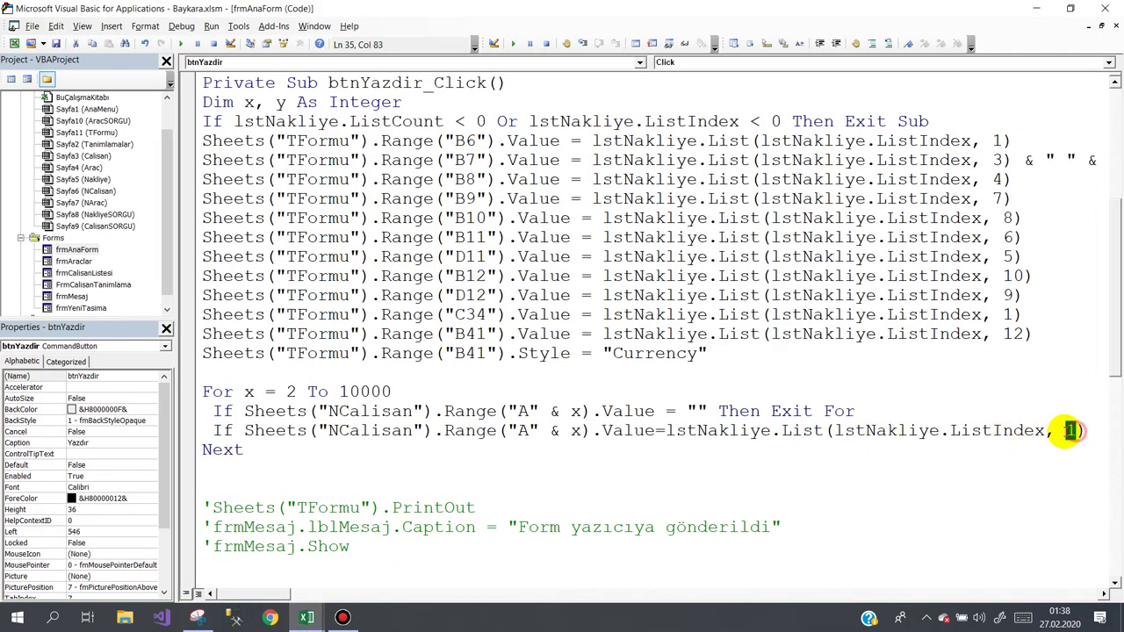
text(0)
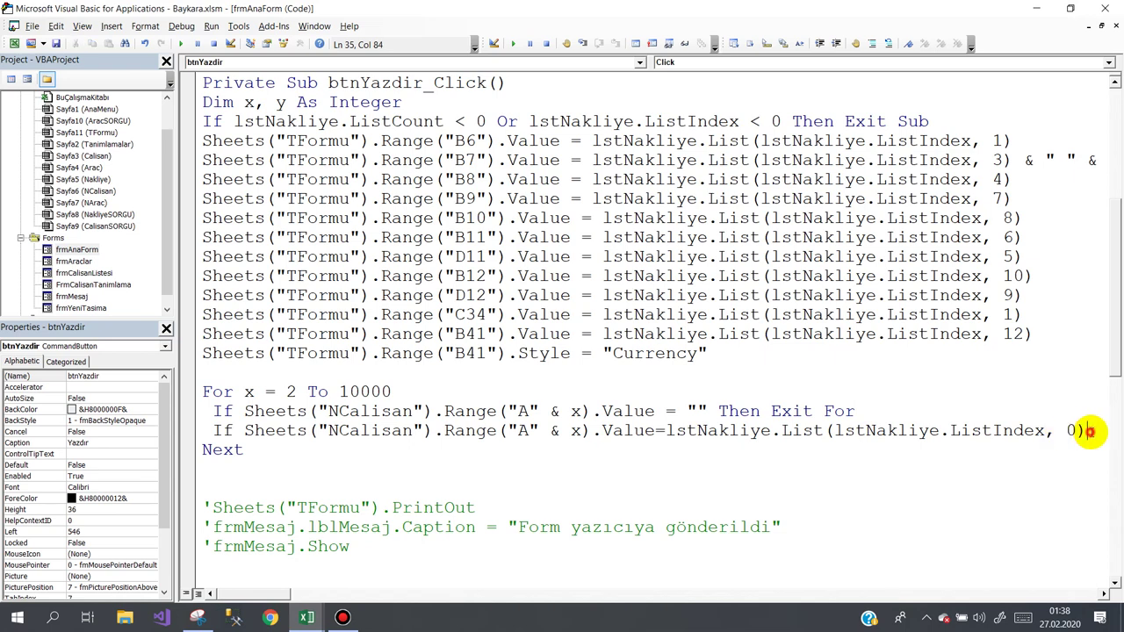
click(1096, 431)
text(hen)
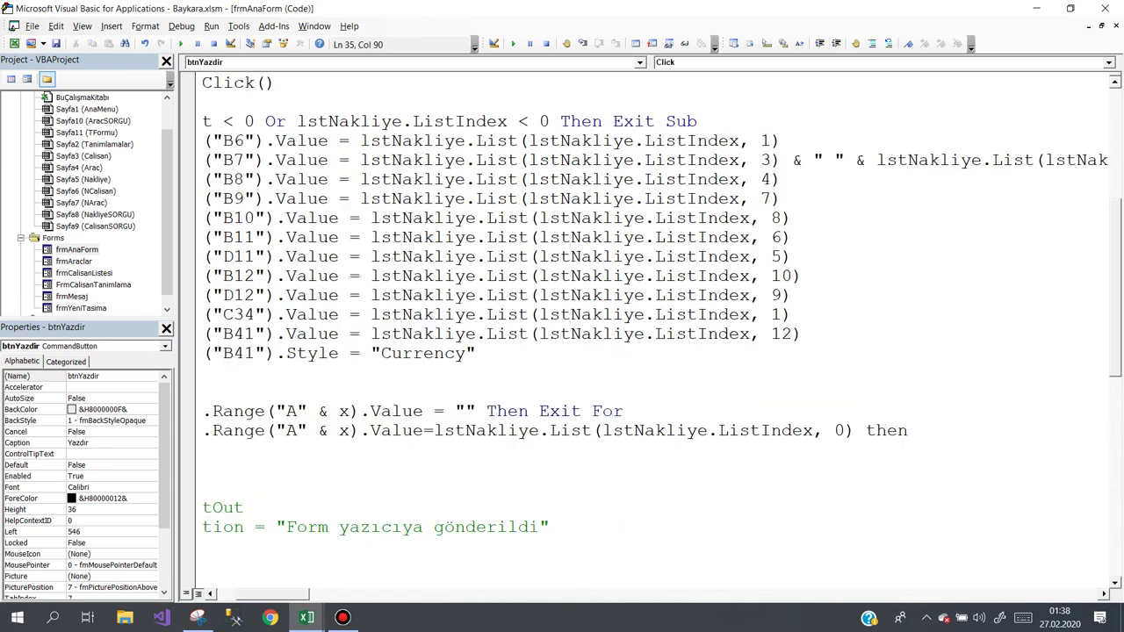
key(Return)
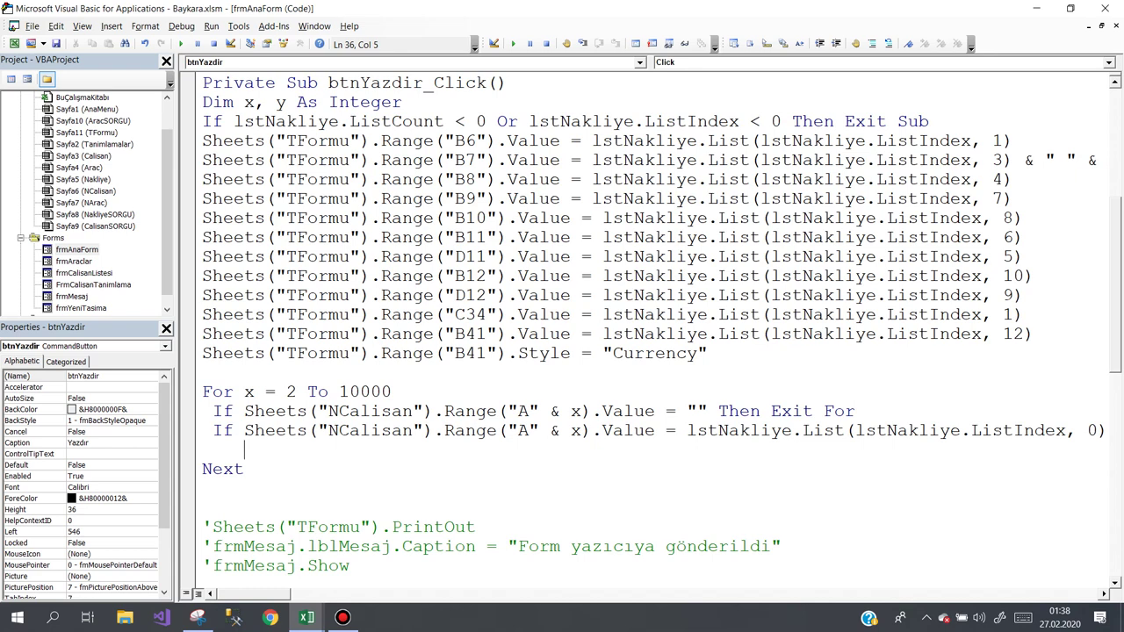
key(BackSpace)
key(BackSpace)
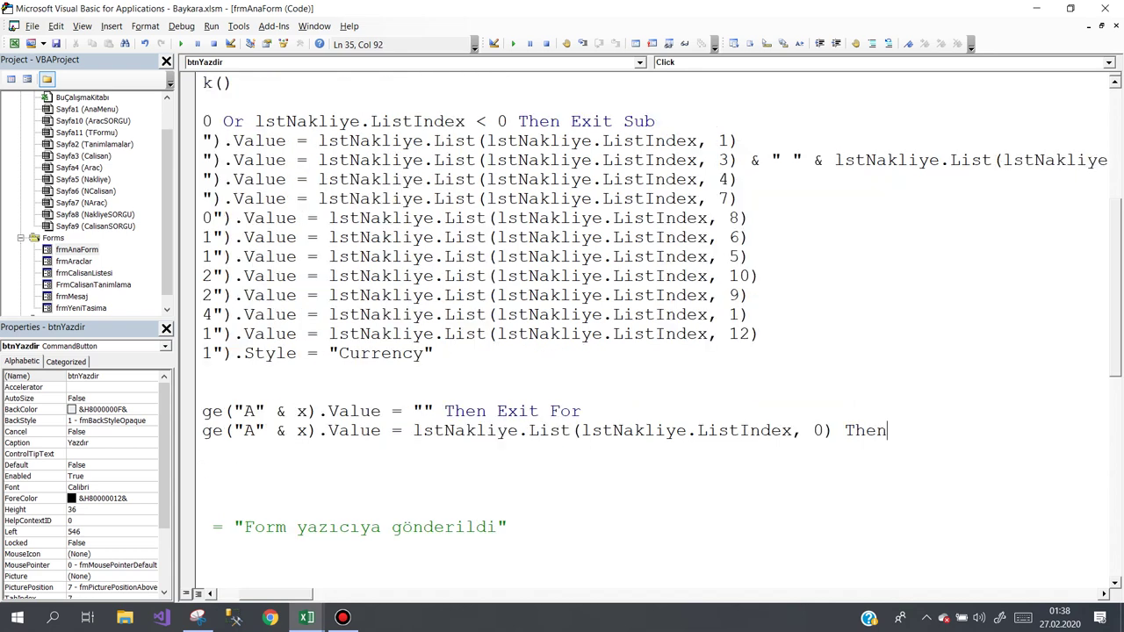
key(Return)
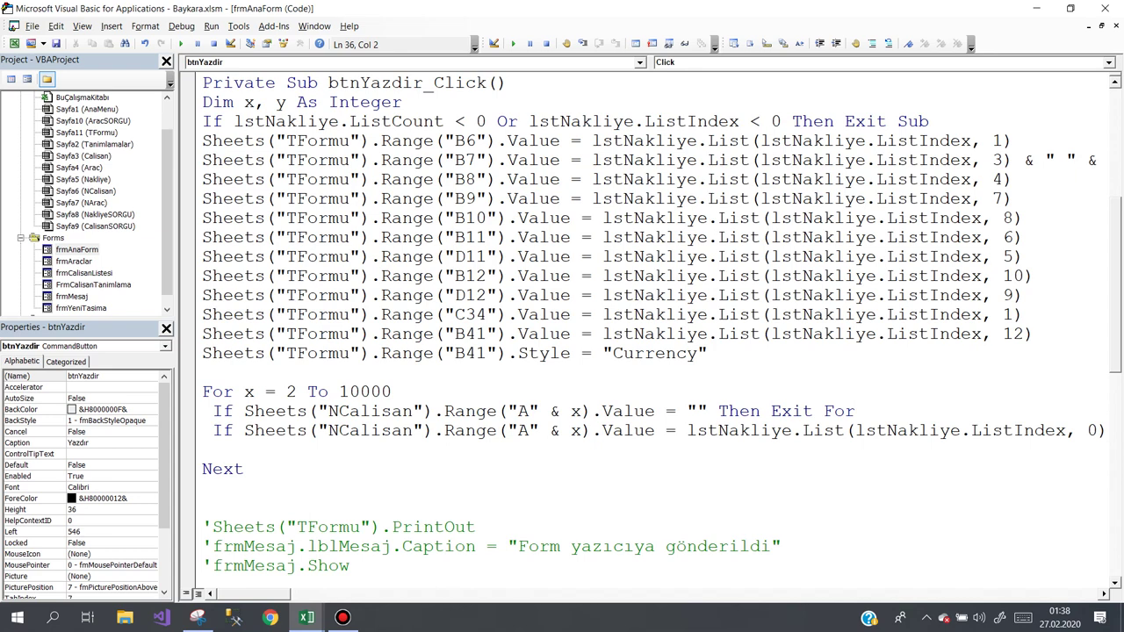
key(Return)
text(end if)
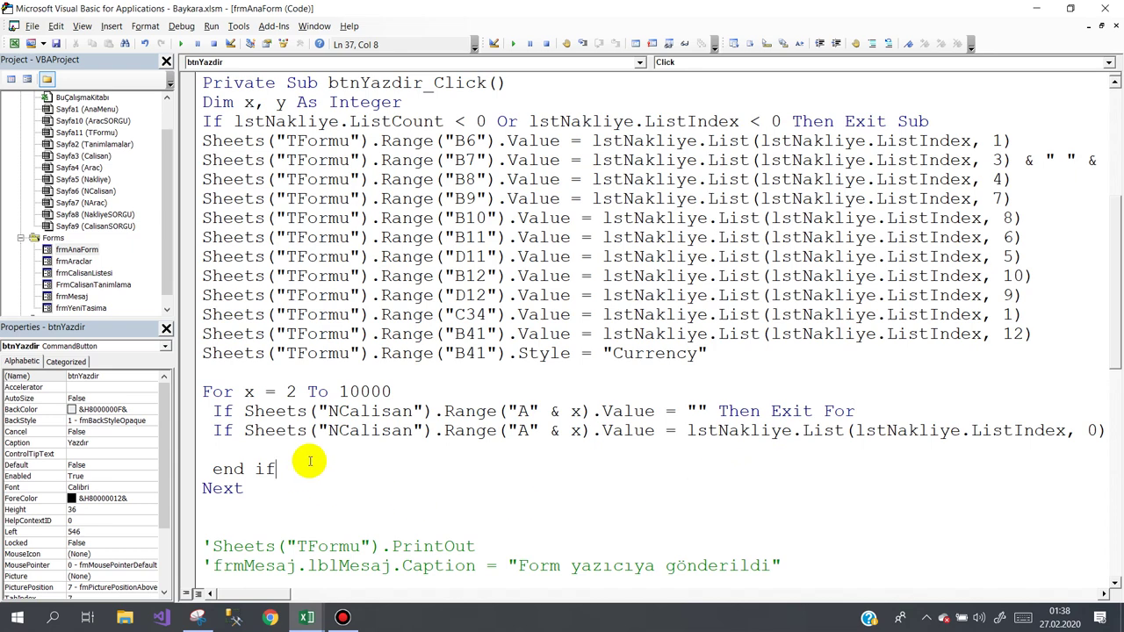
click(281, 448)
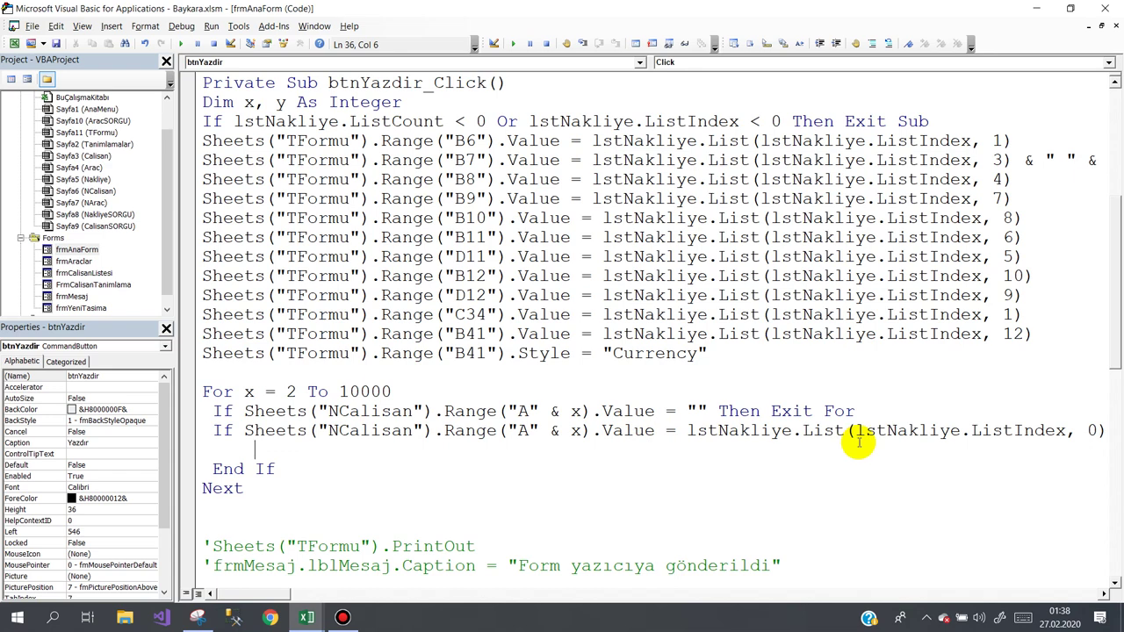
Inspect TFormu's empty EKİP crew rows, checking cells A15, B15 and D15.
mouse_move(307, 618)
click(246, 558)
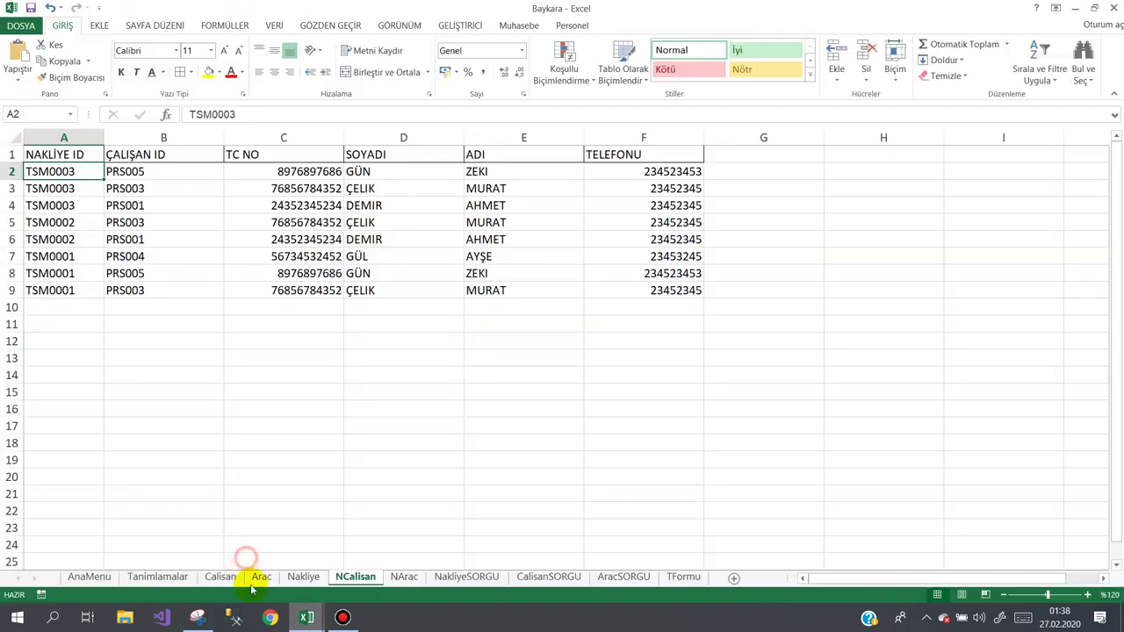
click(683, 577)
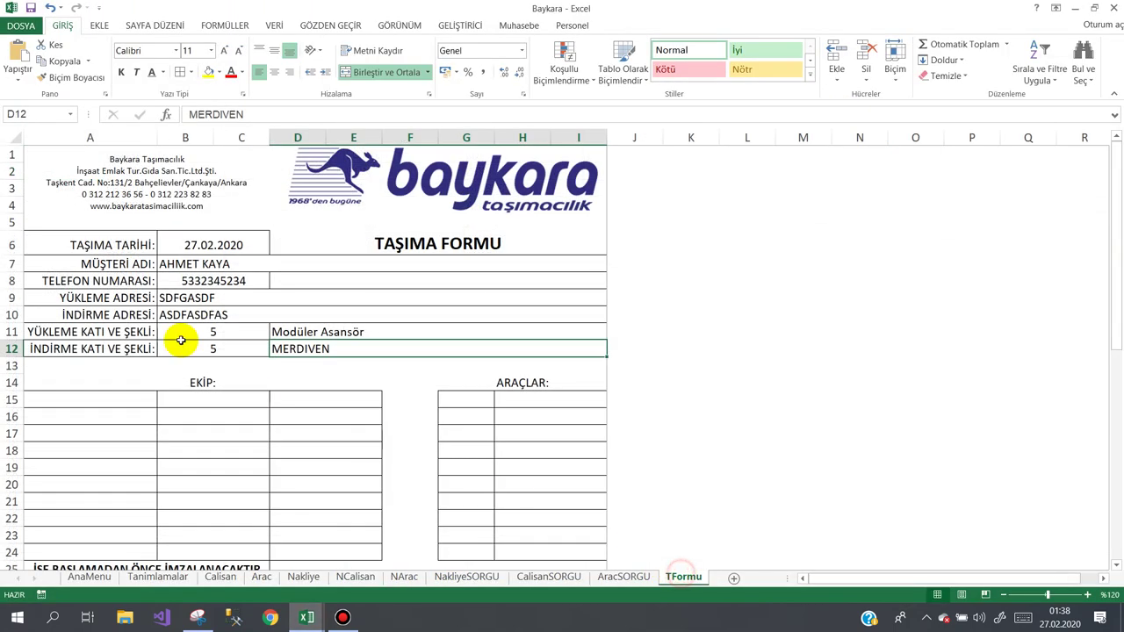
click(179, 403)
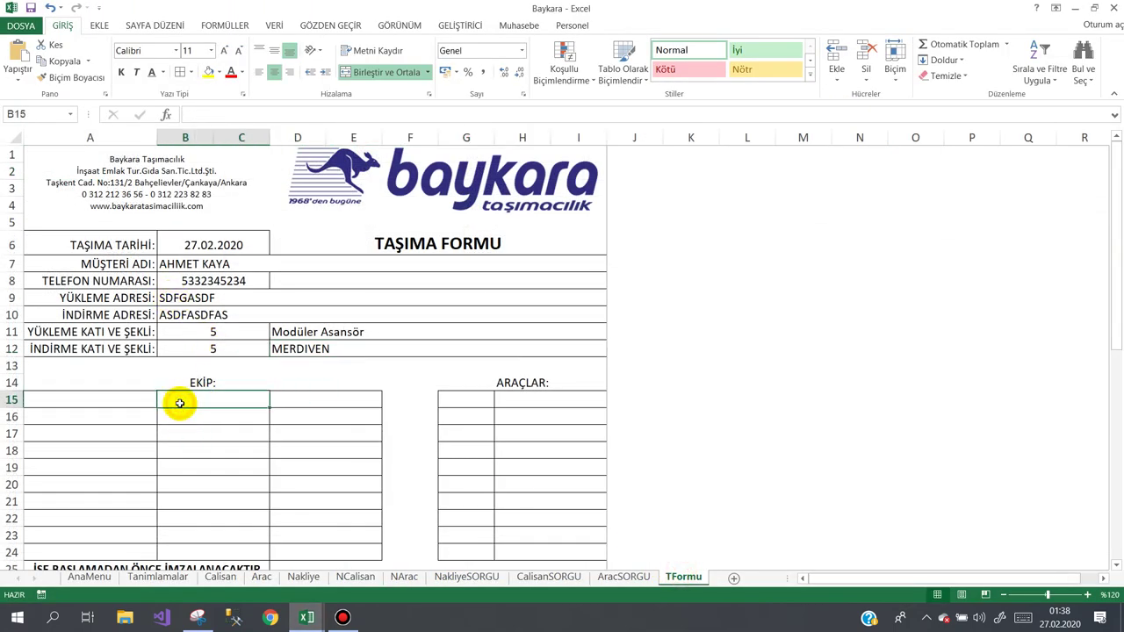
click(143, 402)
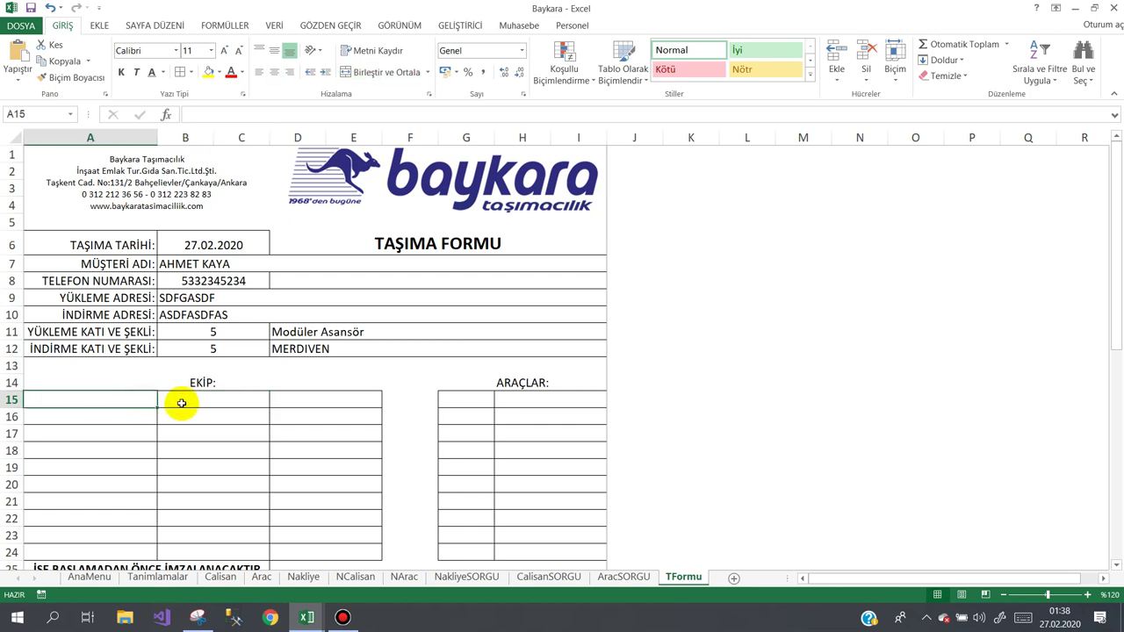
click(204, 401)
click(307, 401)
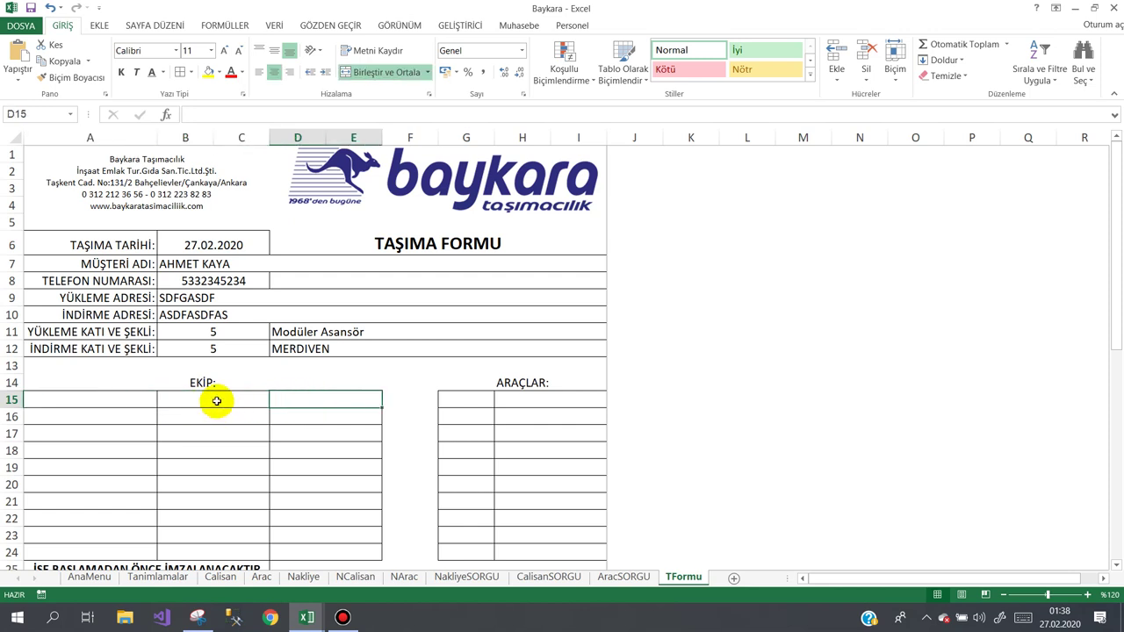
click(220, 398)
click(304, 397)
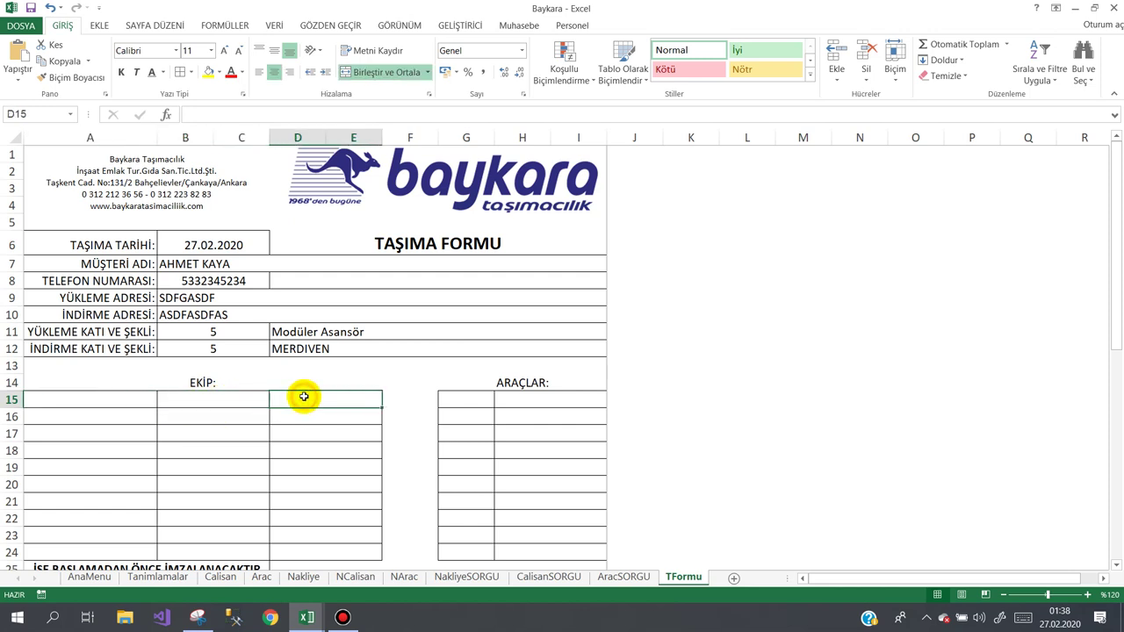
click(240, 400)
click(293, 399)
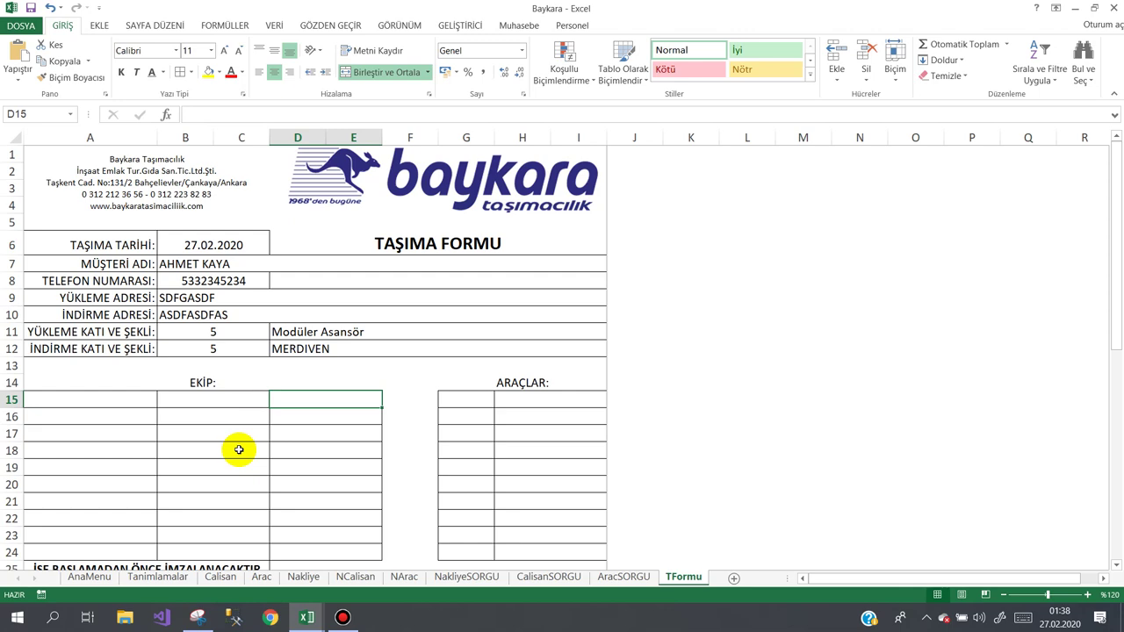
mouse_move(305, 619)
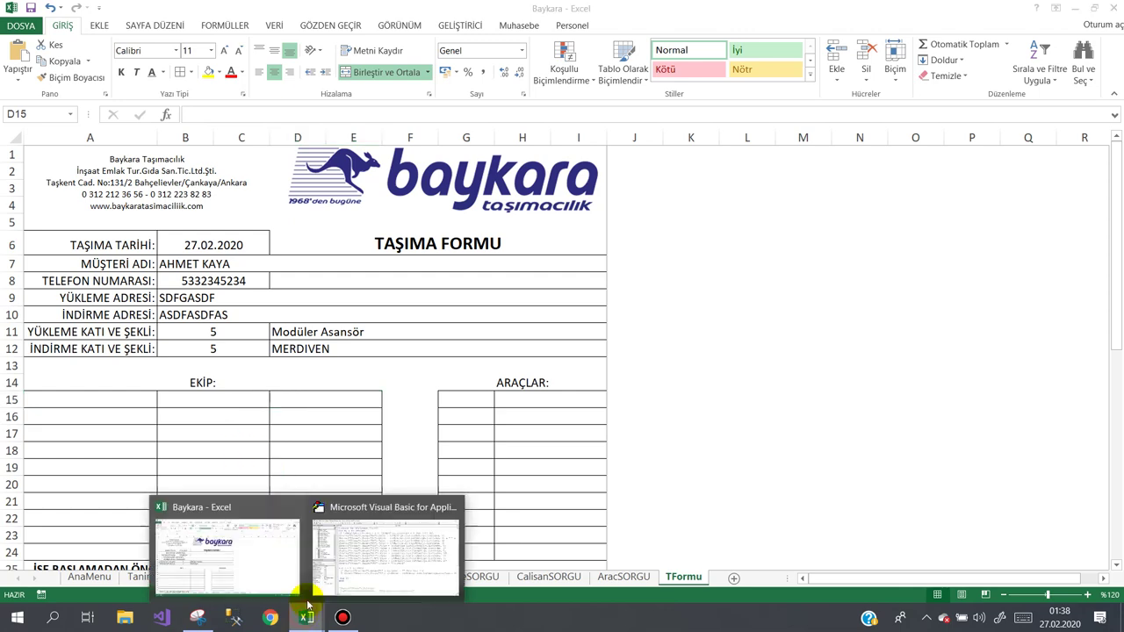
mouse_move(362, 557)
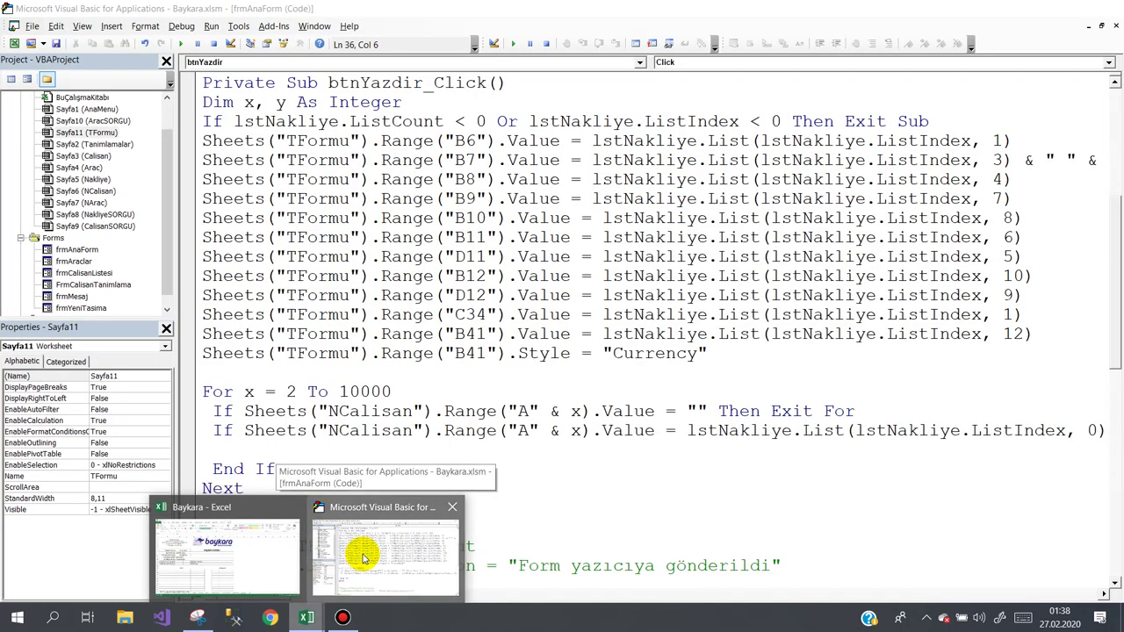
Add 'Dim prs, arc As Byte' below the Dim x, y declaration and start a new line.
click(362, 556)
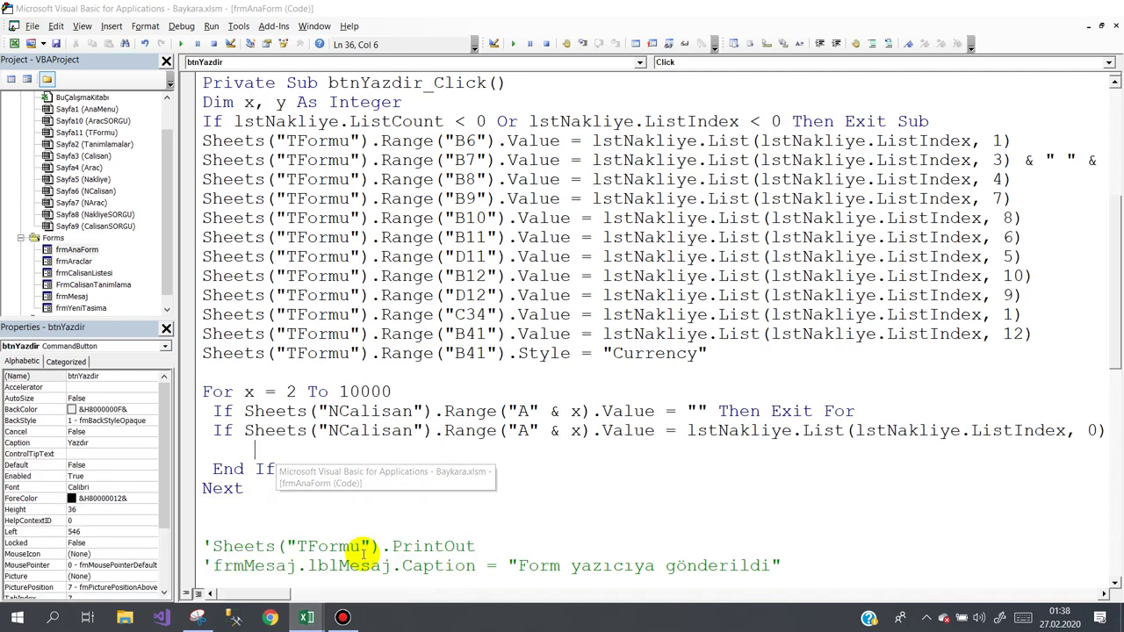
click(213, 376)
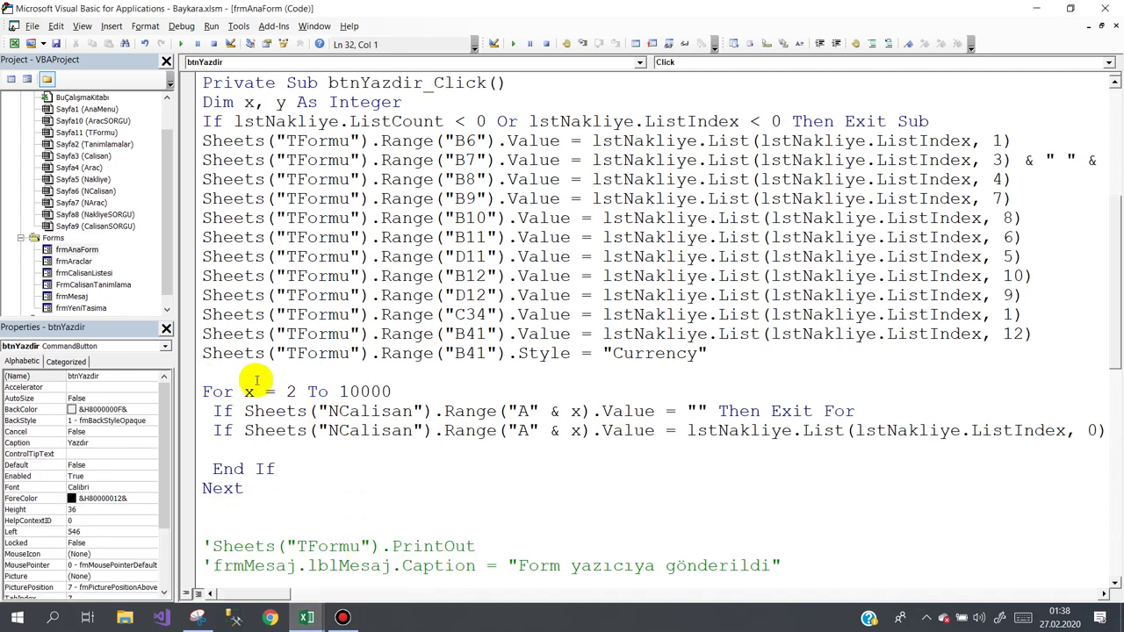
click(405, 101)
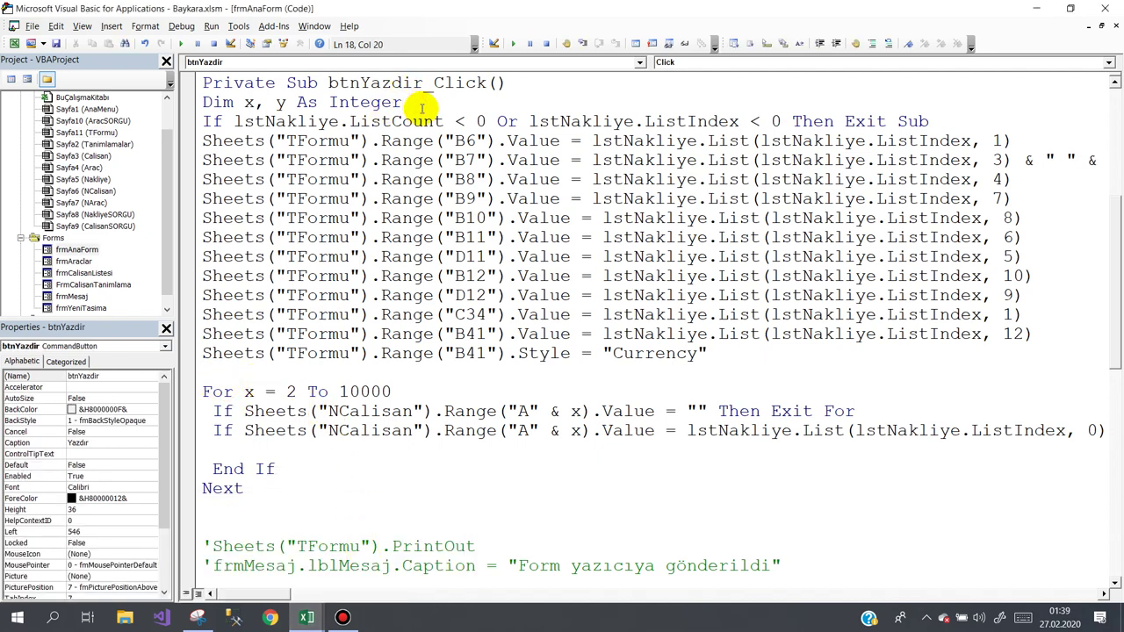
key(Return)
text(dim prs,arc a)
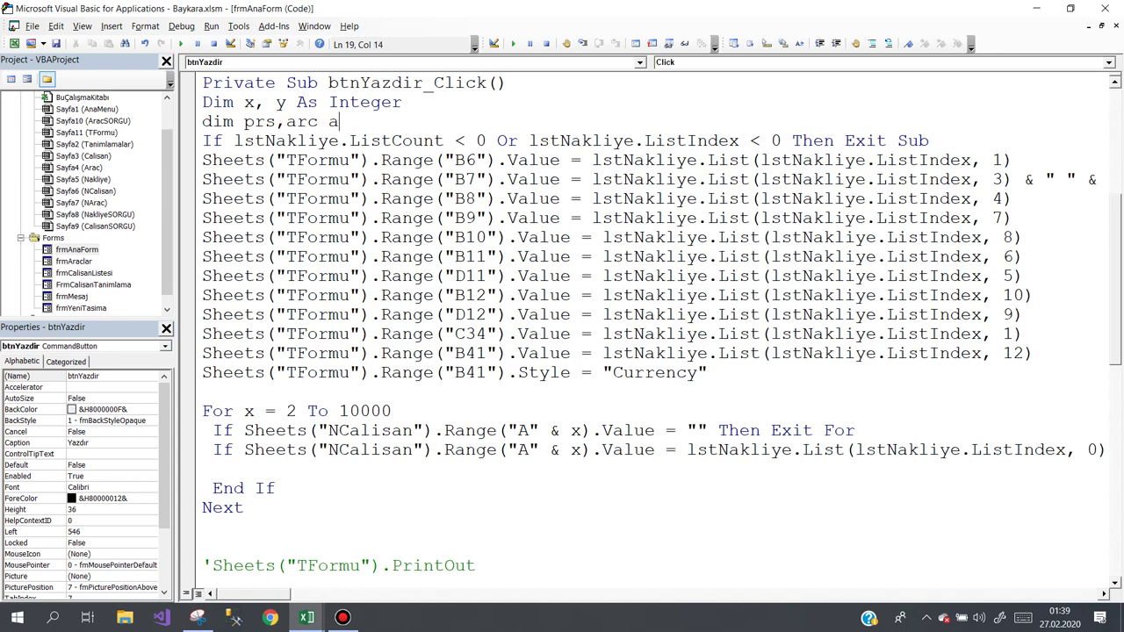
text(s )
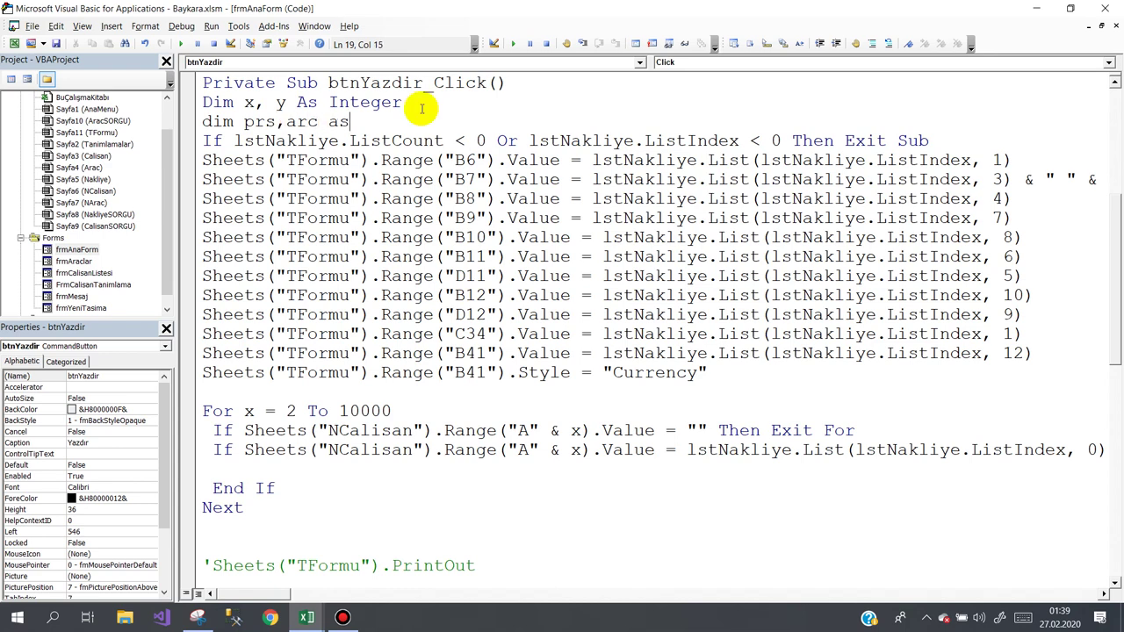
text(by)
key(Tab)
key(Return)
text(prs=)
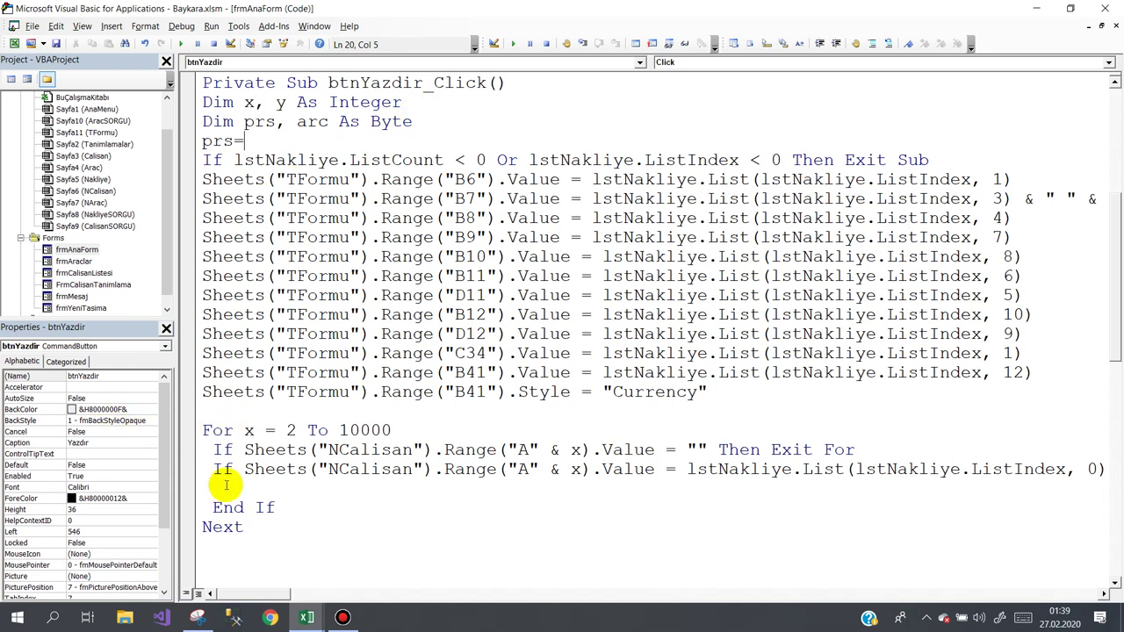
Set prs = 15 after checking crew cell B15, then confirm vehicle cell H15 also starts at row 15.
mouse_move(307, 617)
click(242, 581)
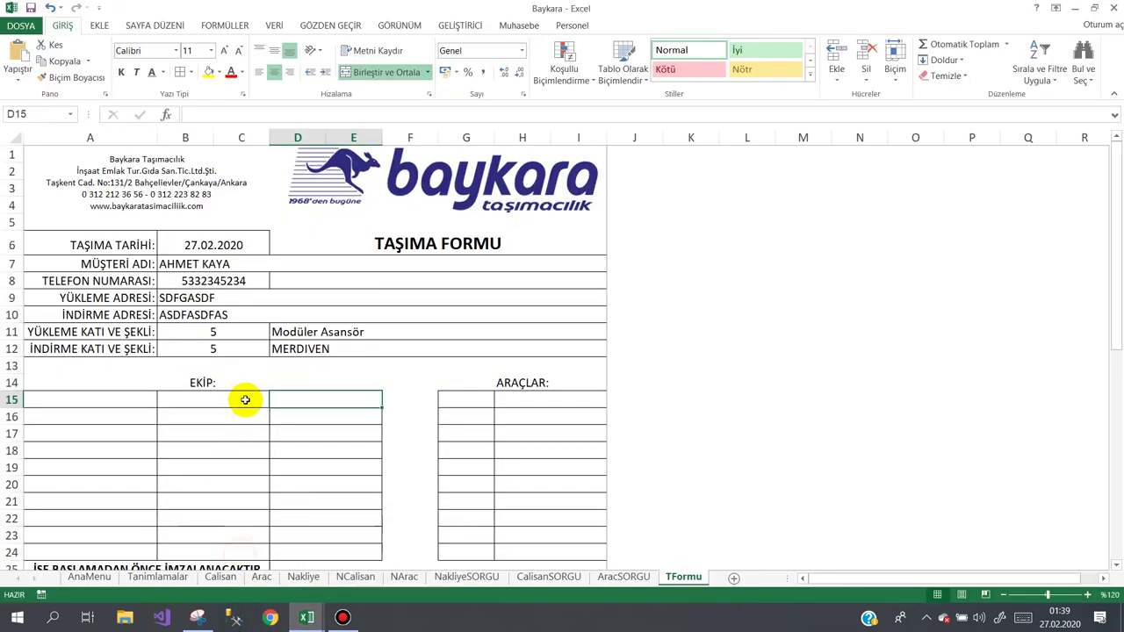
click(219, 400)
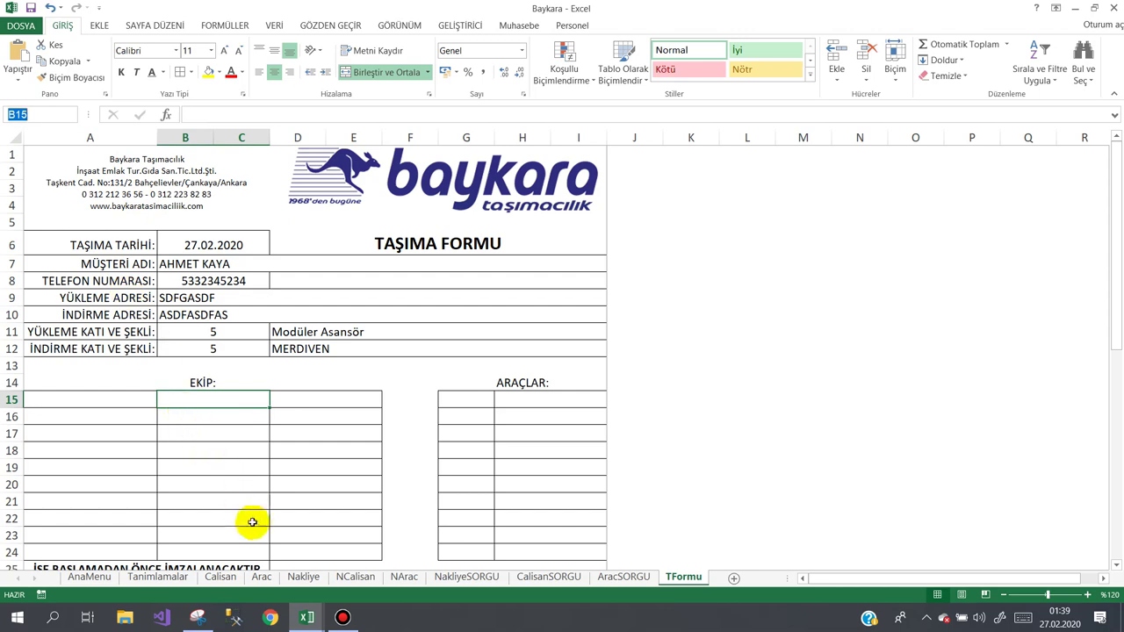
mouse_move(309, 617)
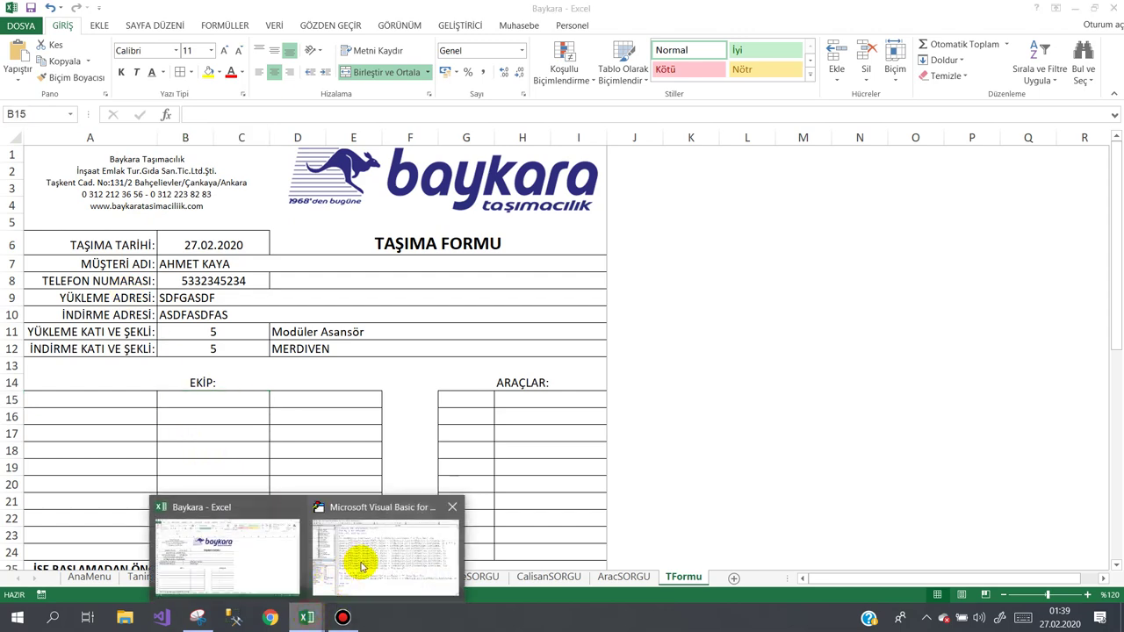
click(367, 554)
text(15)
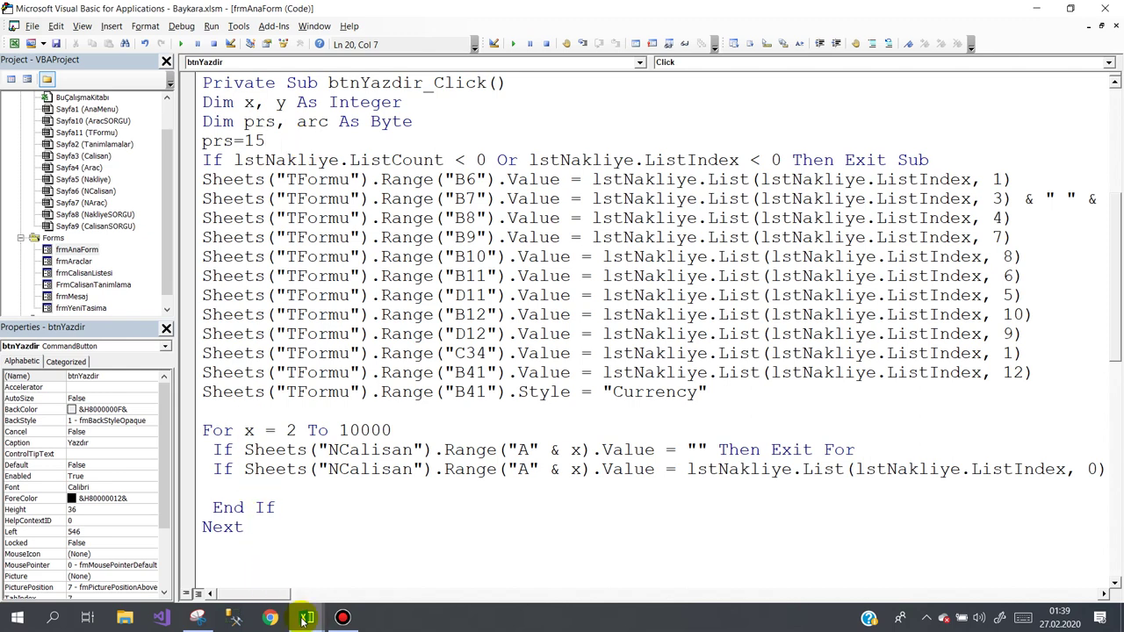
mouse_move(305, 621)
click(245, 549)
click(524, 399)
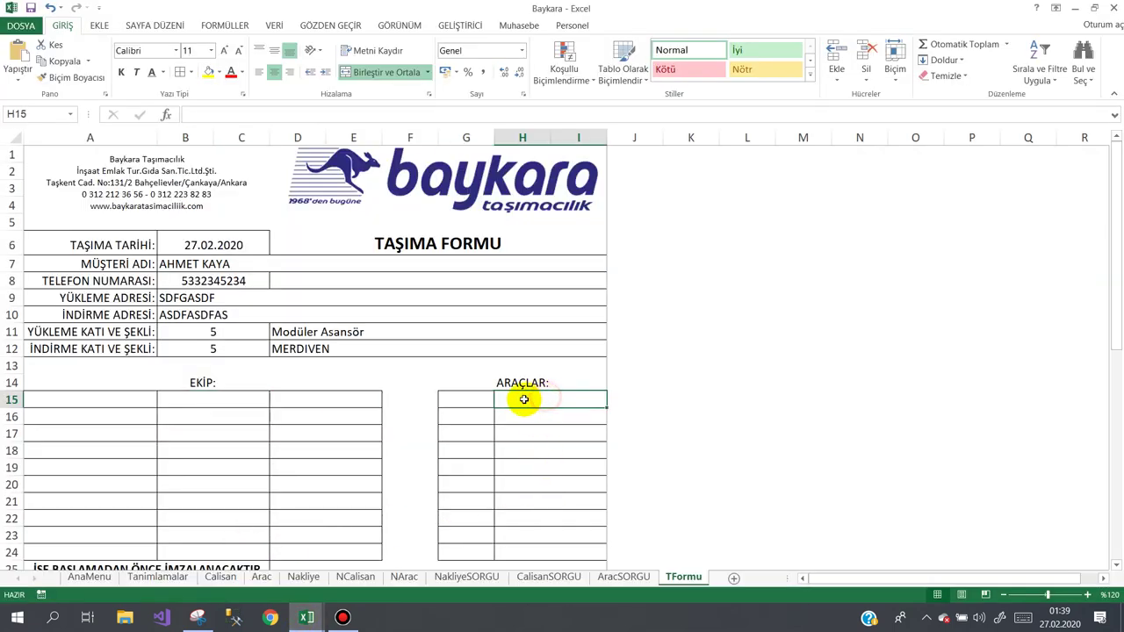
click(307, 618)
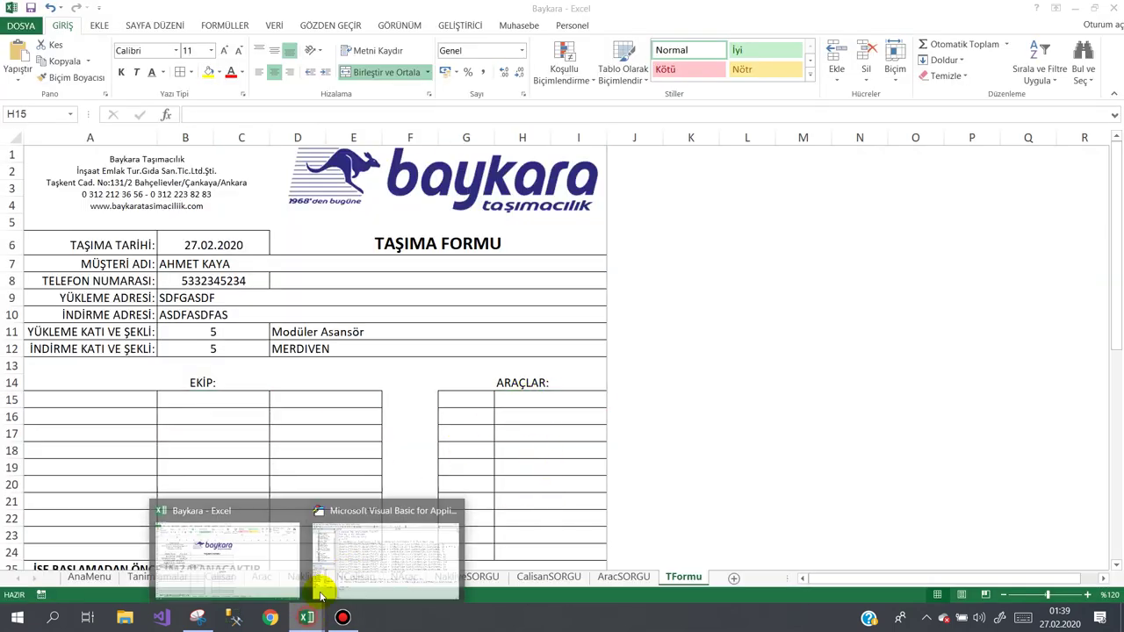
click(366, 551)
Set arc = 15 and paste a copy of the TFormu B12 assignment into the If block.
key(Return)
text(arc=15)
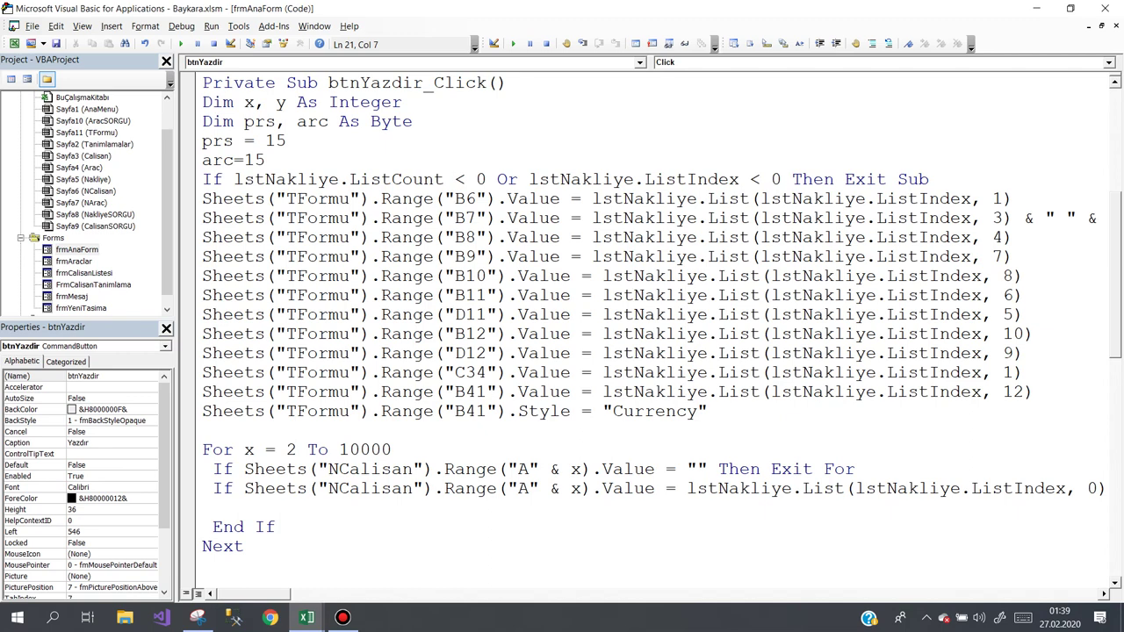
text(15)
click(360, 256)
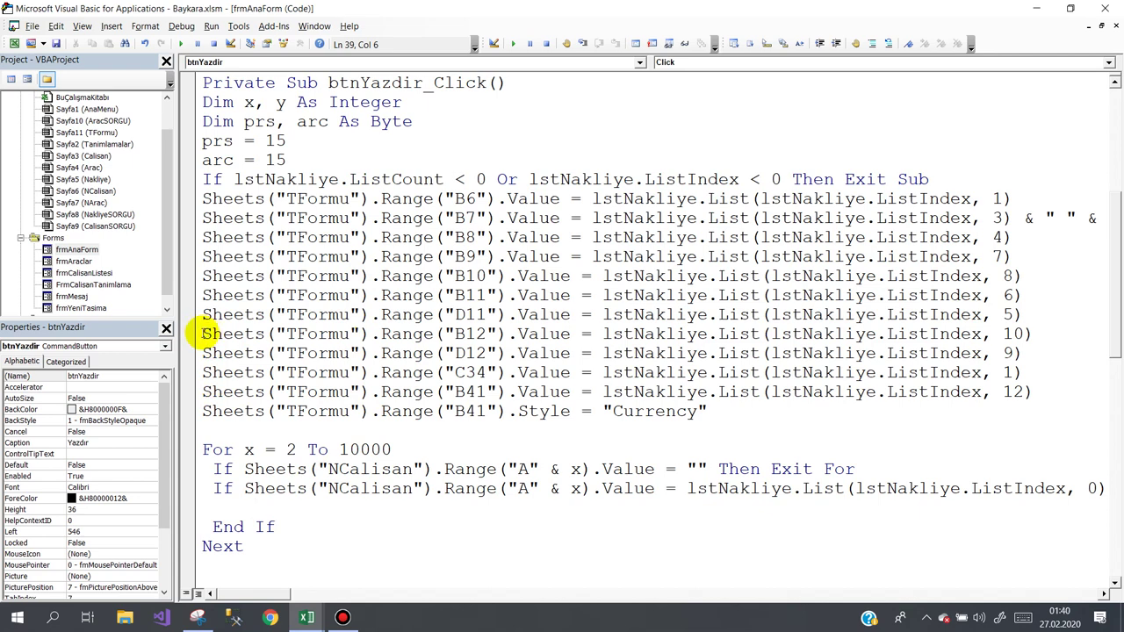
drag(203, 334, 570, 334)
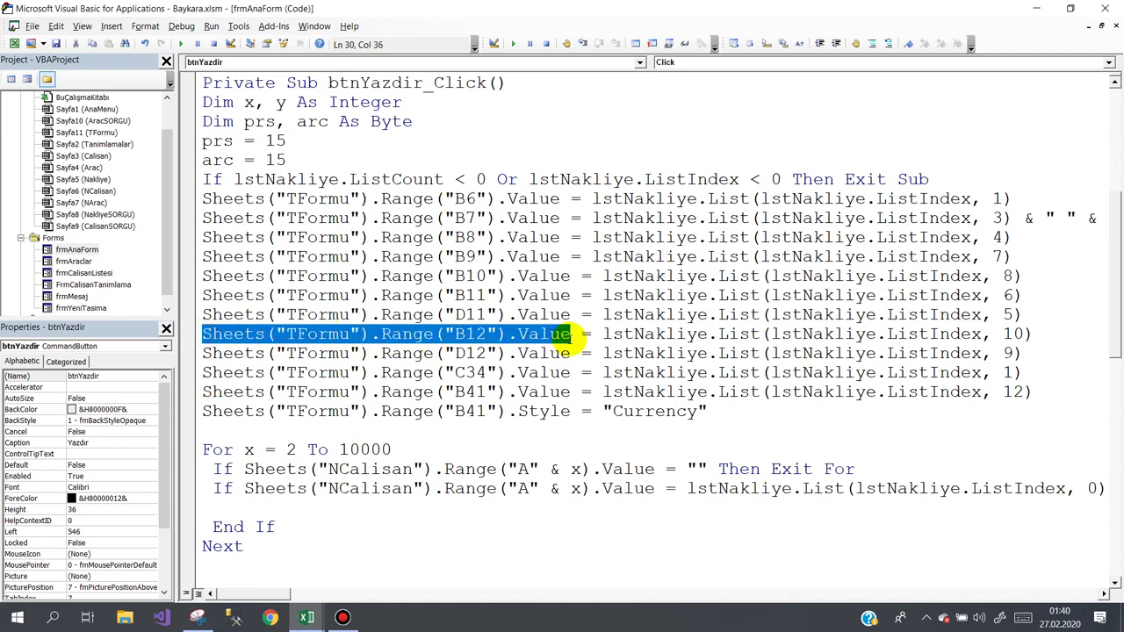
click(258, 507)
text(Sheets("TFormu").Range("B12").Value)
key(Tab)
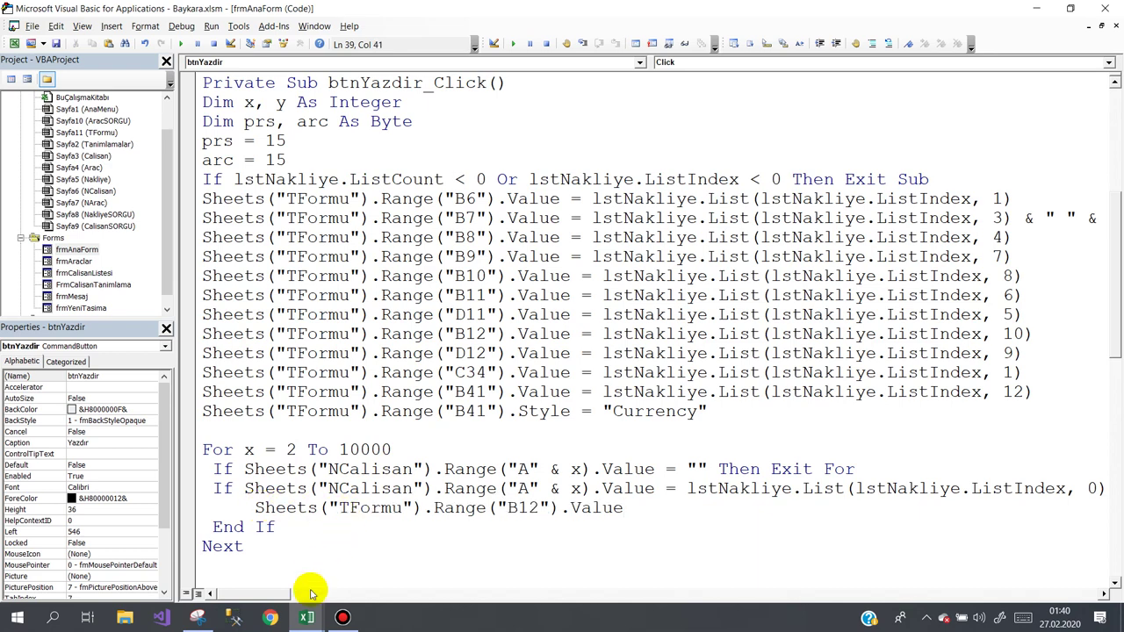
Change the pasted B12 reference to use row prs after checking TFormu's crew start row.
click(306, 617)
click(238, 554)
click(225, 400)
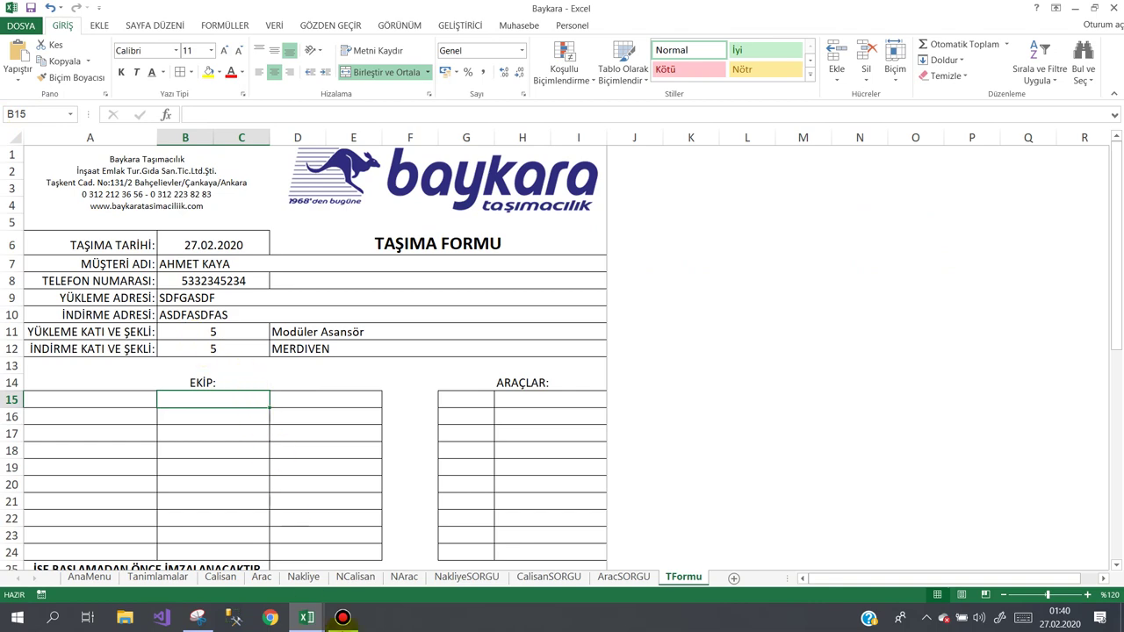
click(306, 617)
click(383, 560)
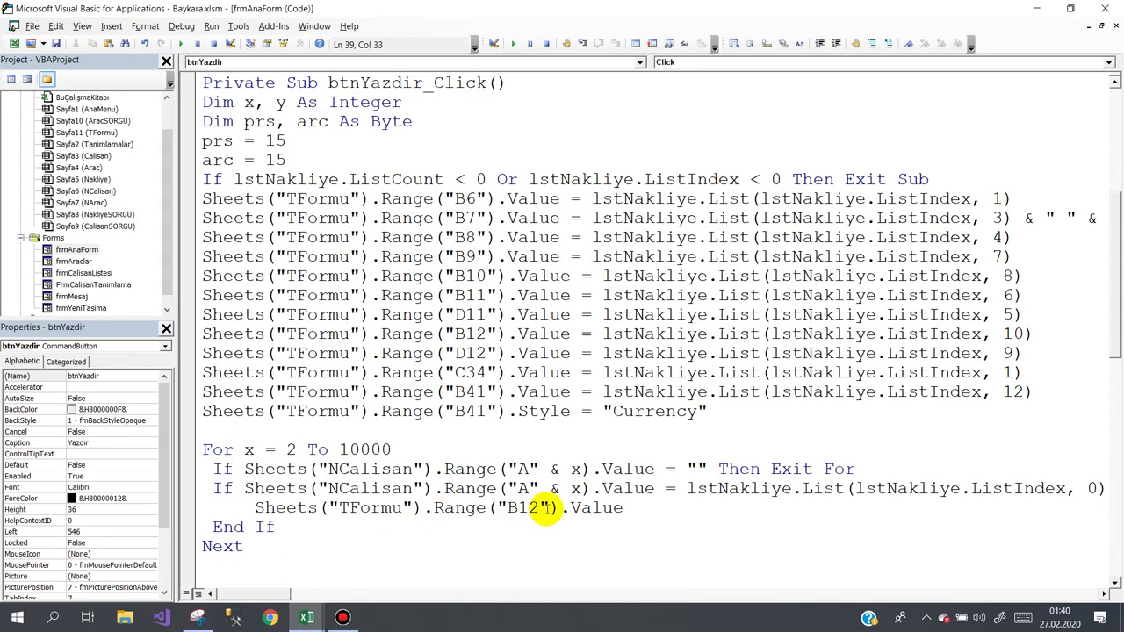
double_click(545, 509)
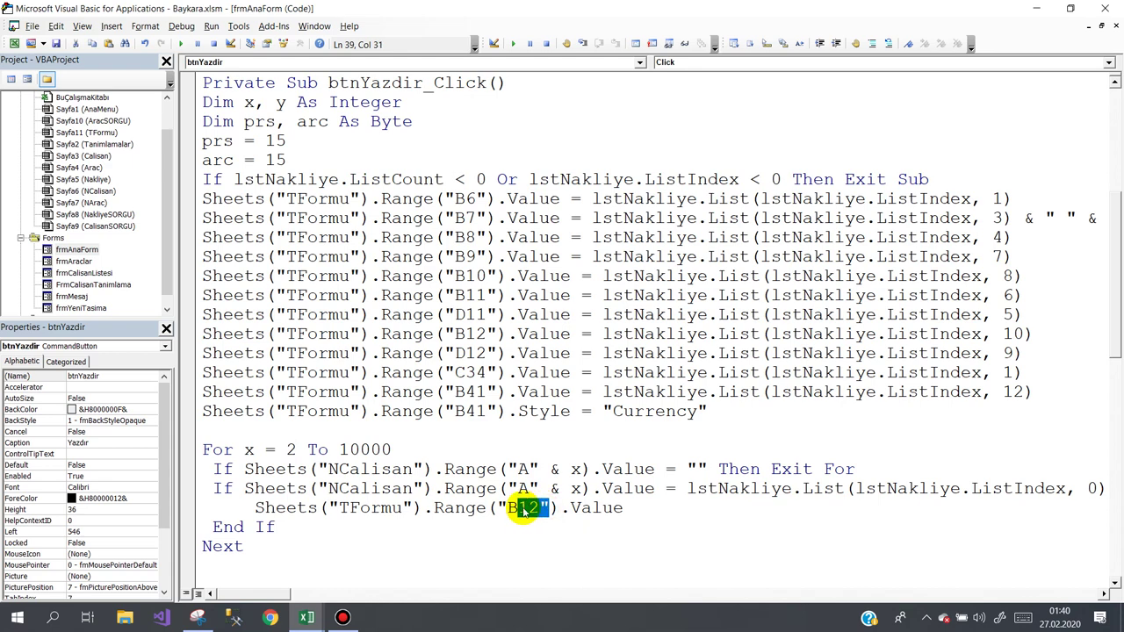
text(")
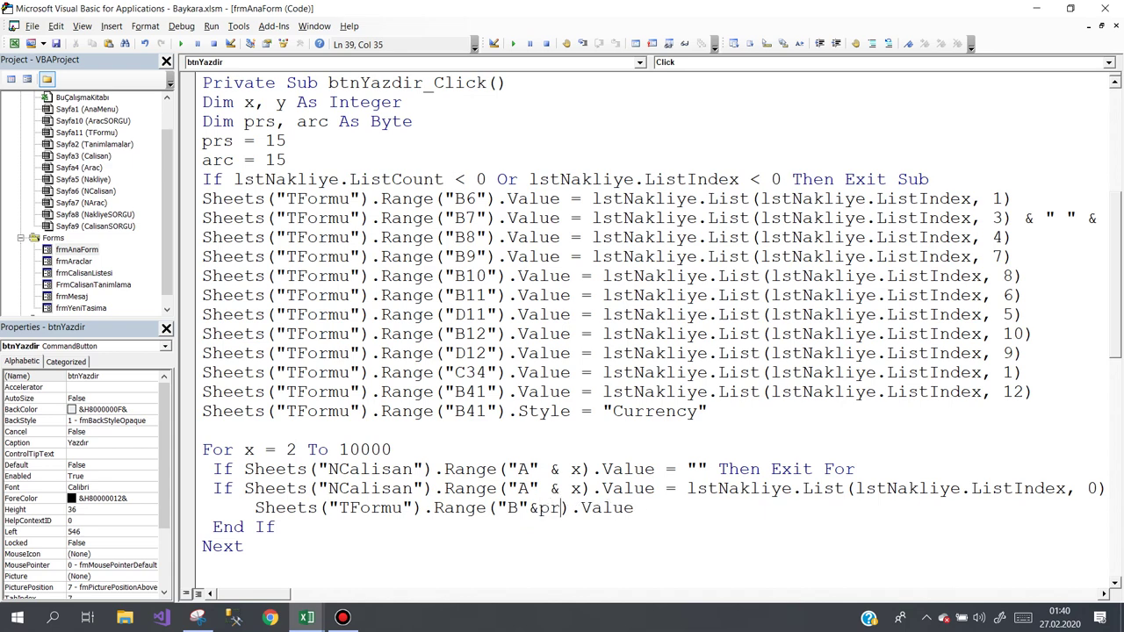
click(574, 530)
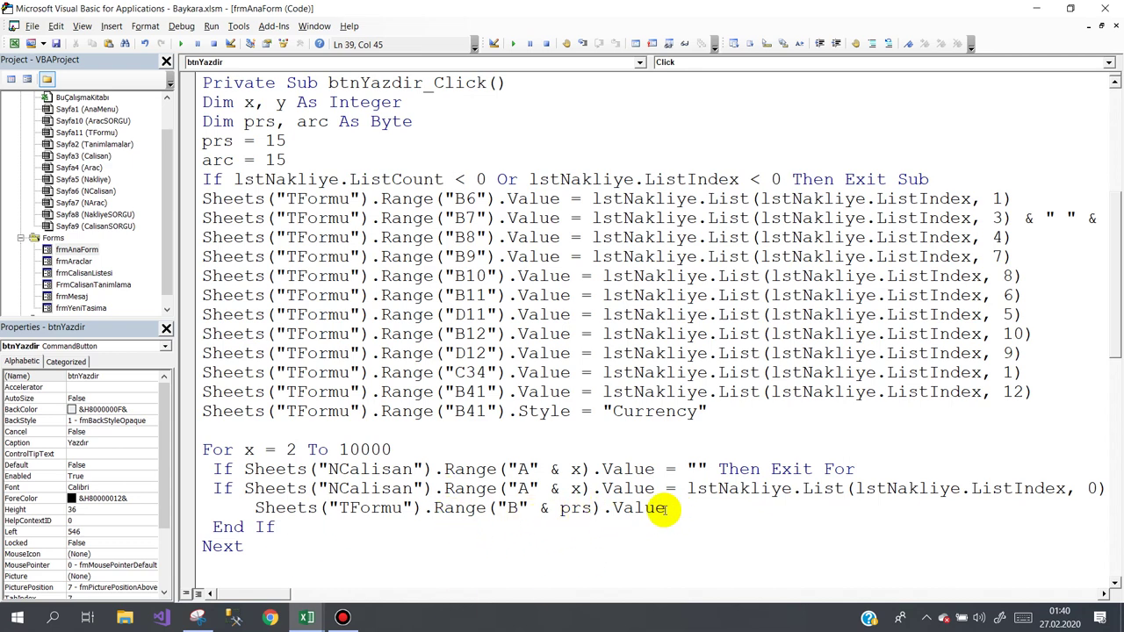
Assign the NCalisan column A cell reference, copied from the comparison line, as the value.
text(=)
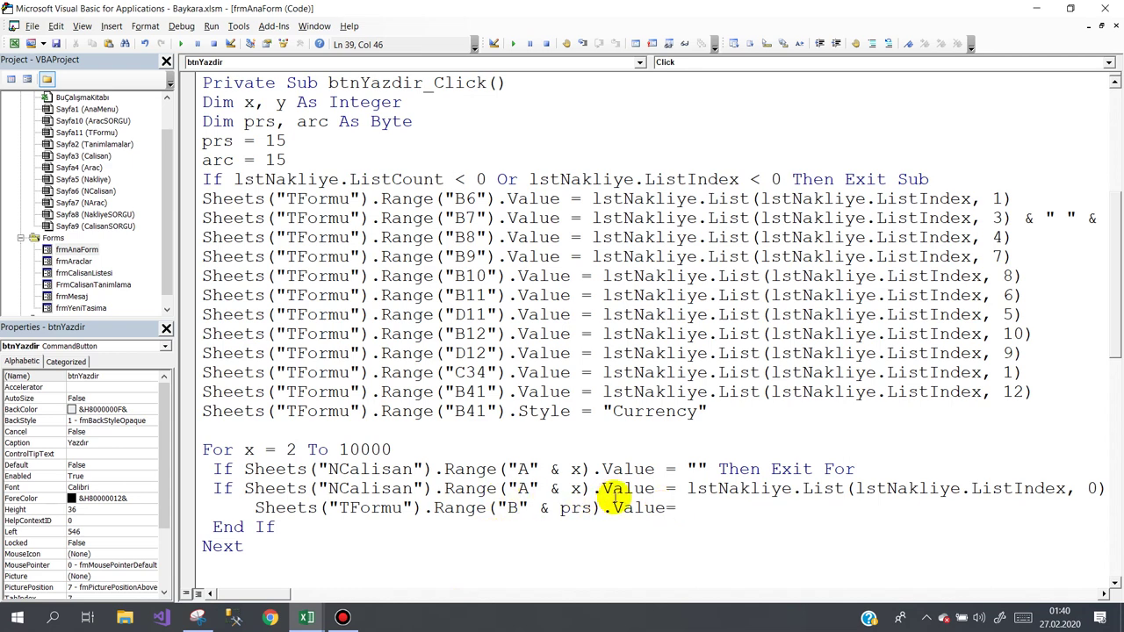
click(653, 488)
drag(653, 488, 250, 489)
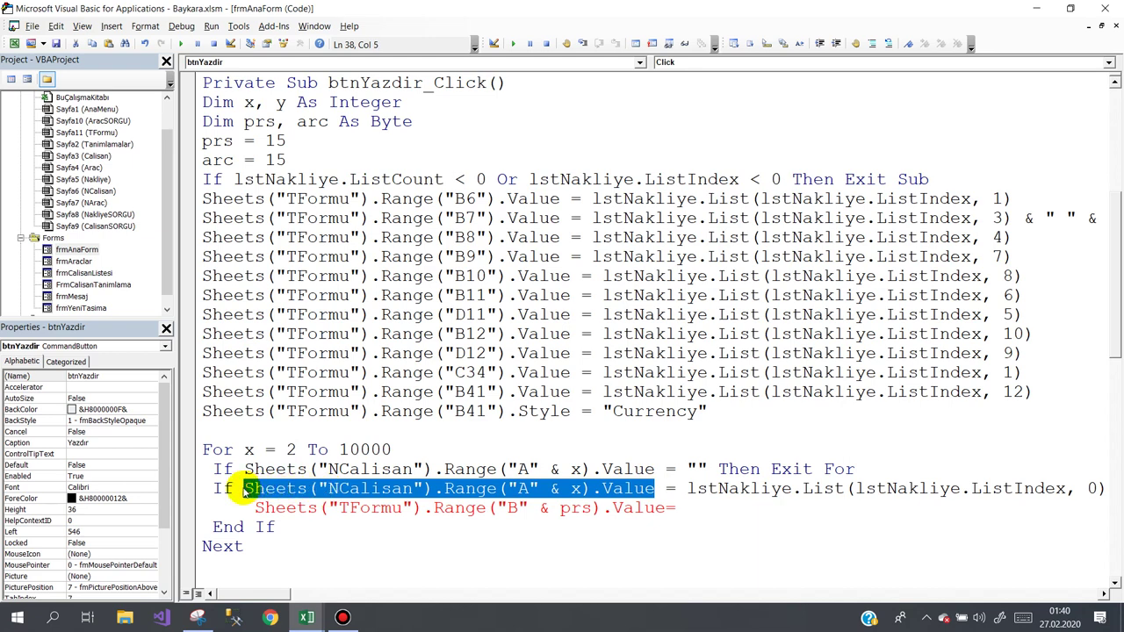
key(ctrl+c)
click(677, 507)
key(ctrl+v)
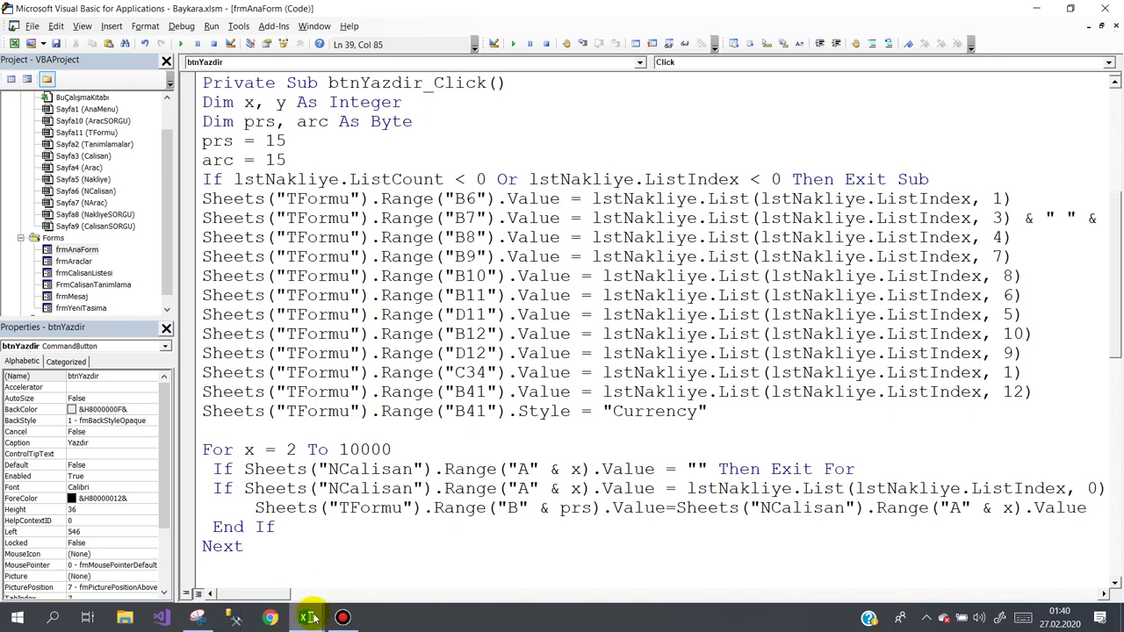
Change the source column from A to E, the first-name column on NCalisan.
mouse_move(309, 617)
click(251, 562)
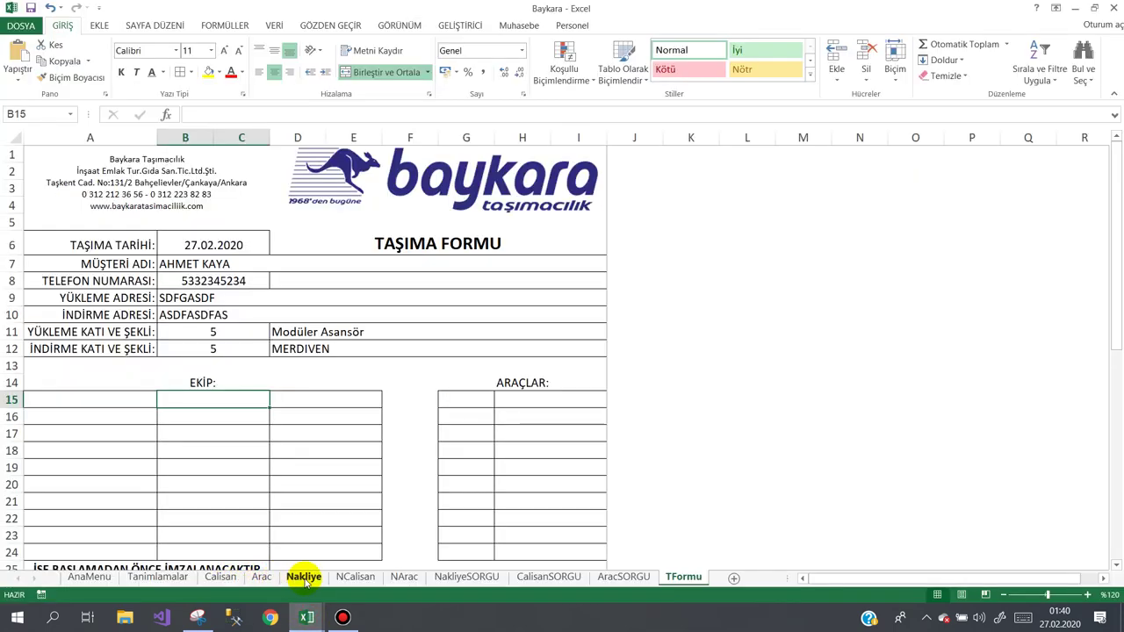
click(353, 578)
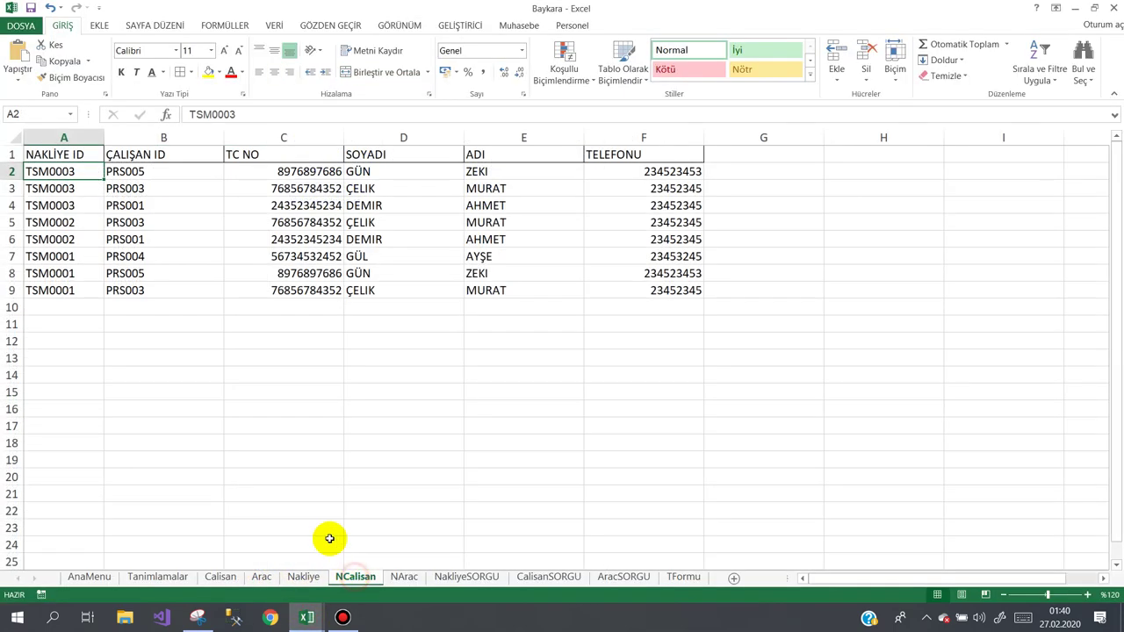
click(494, 171)
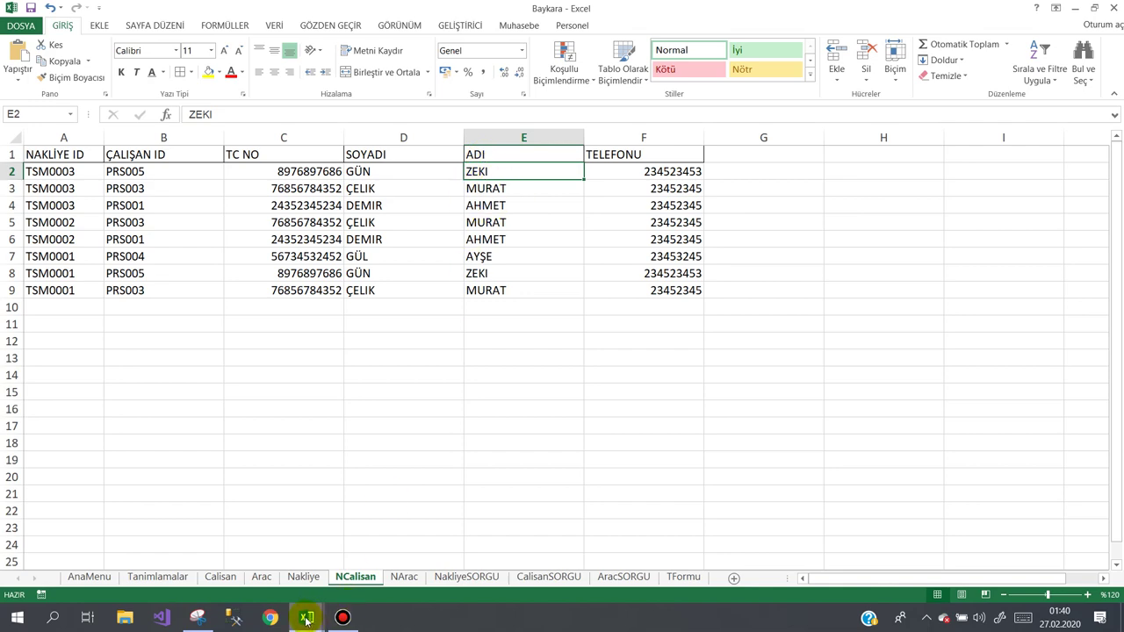
mouse_move(306, 620)
click(396, 557)
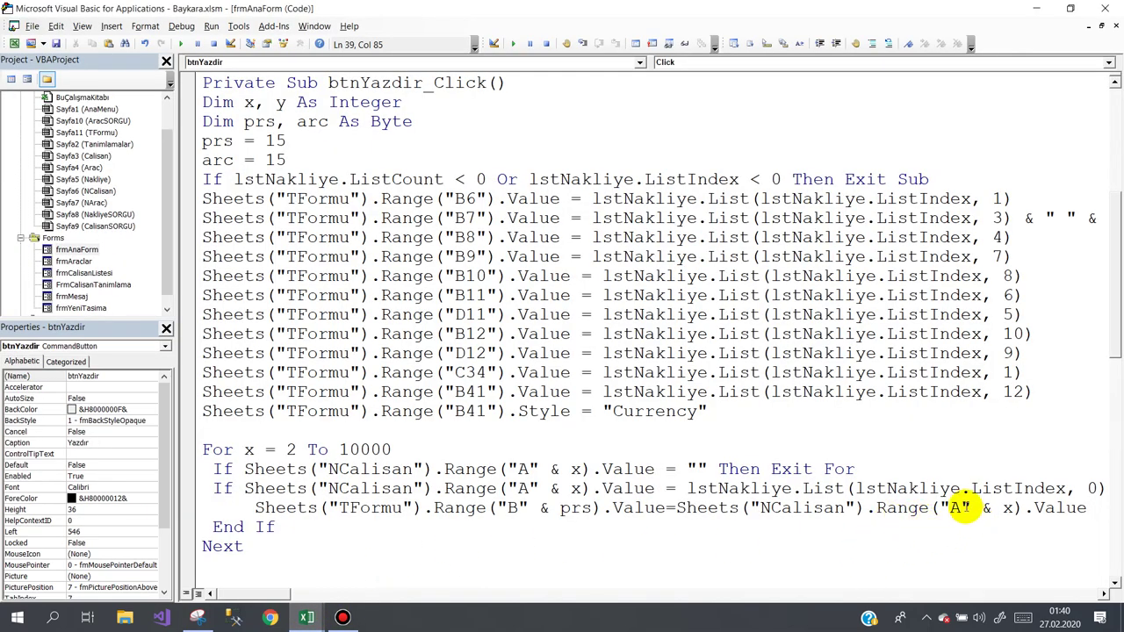
double_click(957, 508)
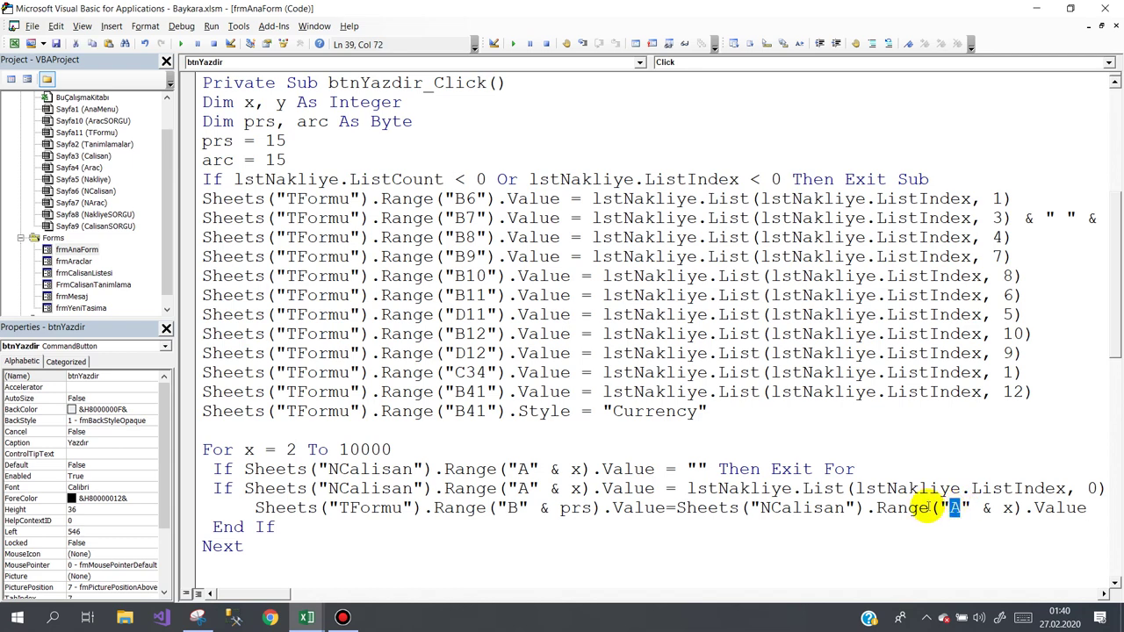
text(E)
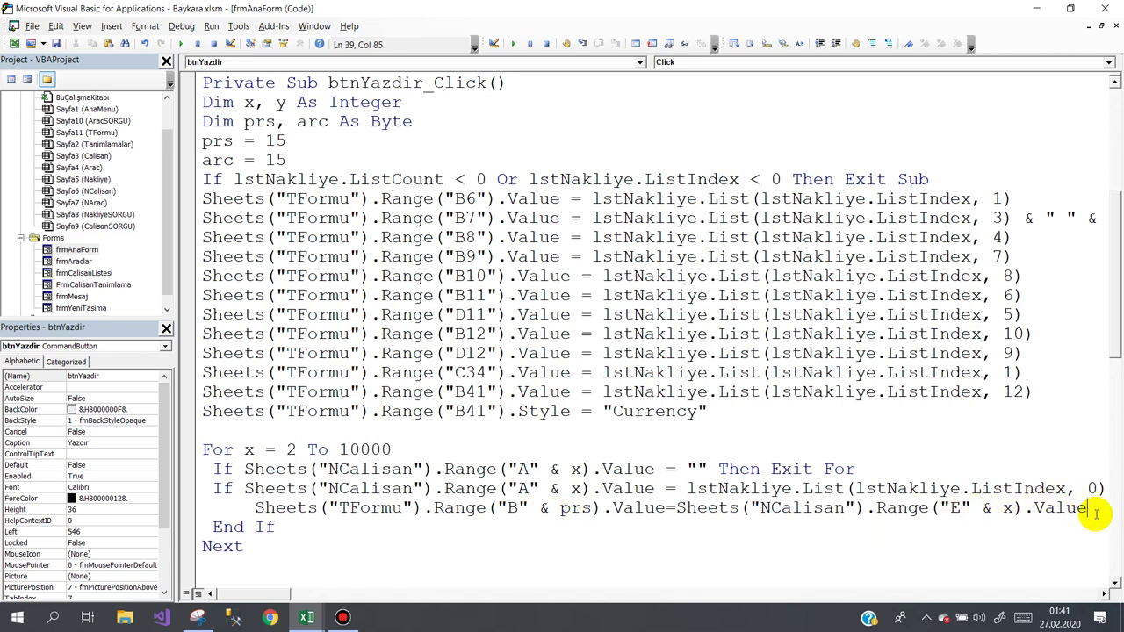
key(Return)
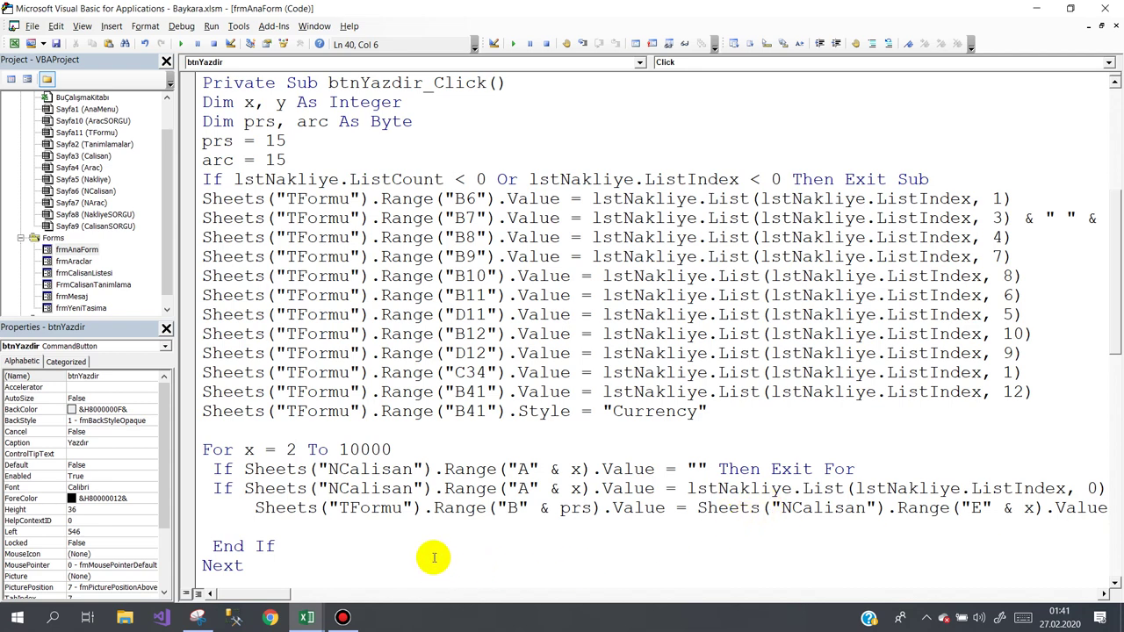
Duplicate the TFormu column B assignment line inside the If block.
drag(260, 521, 255, 514)
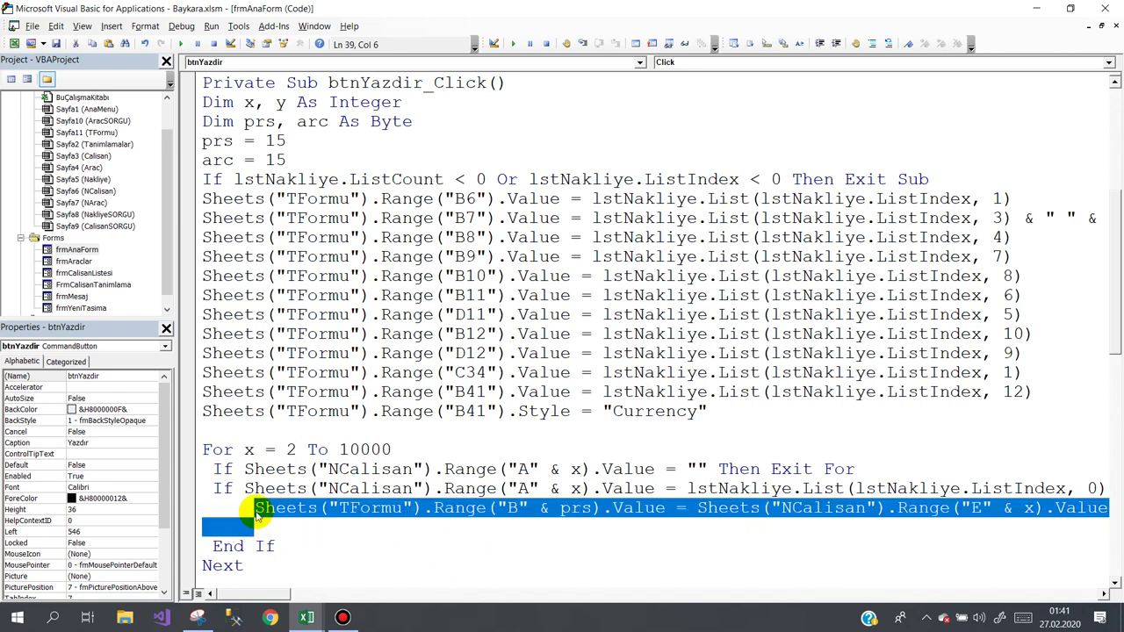
click(262, 521)
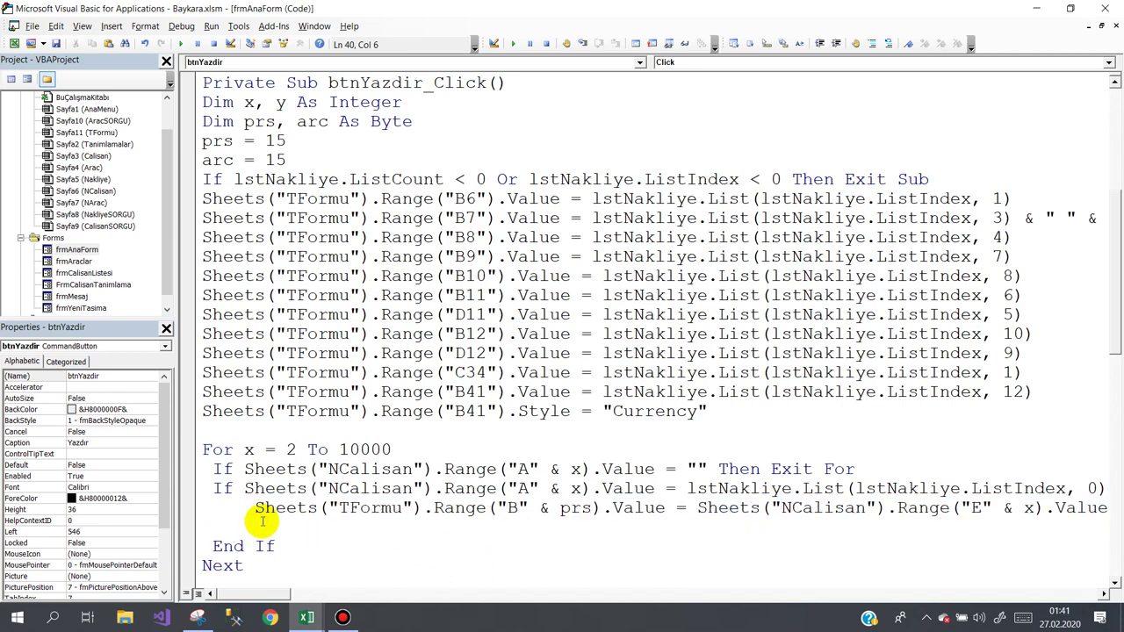
key(ctrl+v)
click(512, 528)
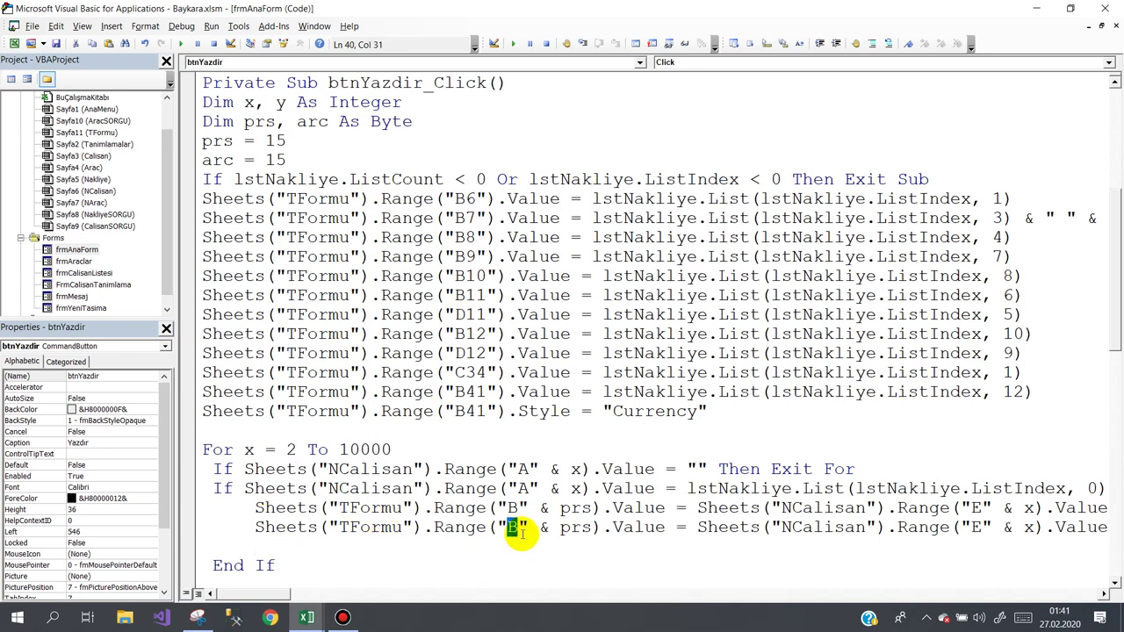
text(C)
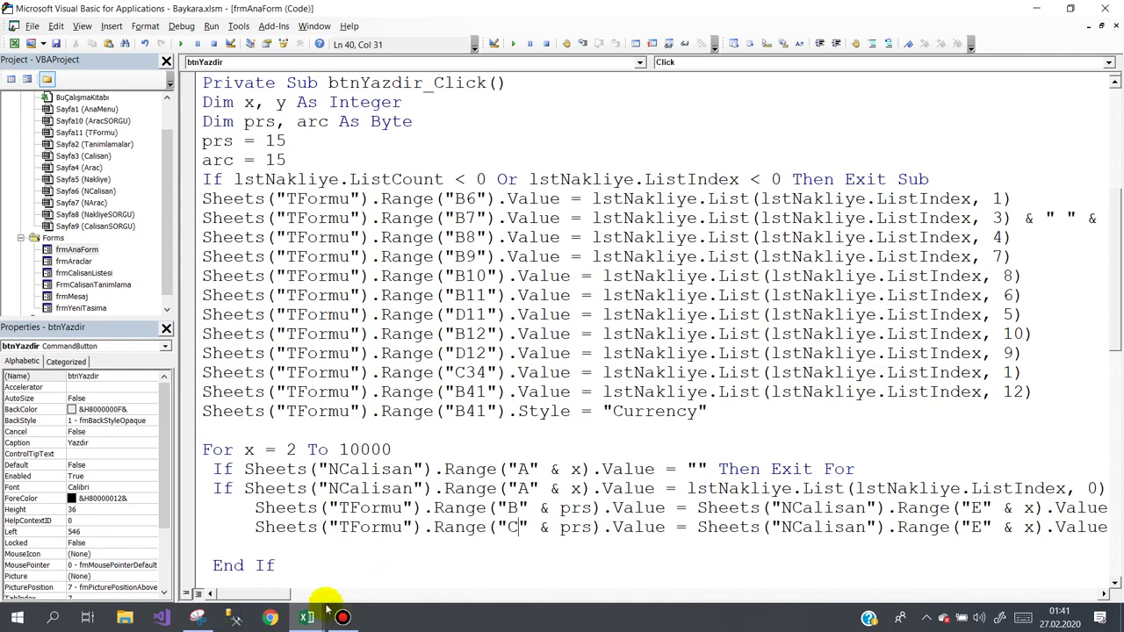
Make the copied line write to TFormu column D, the second crew column from D15.
mouse_move(306, 617)
click(252, 562)
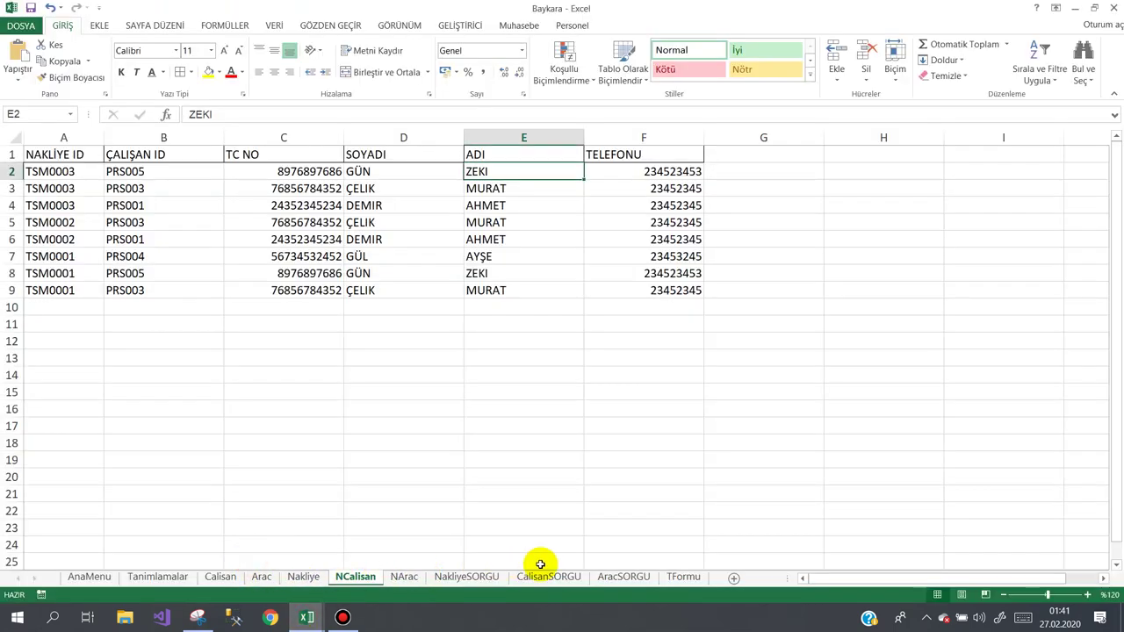
click(683, 577)
click(302, 401)
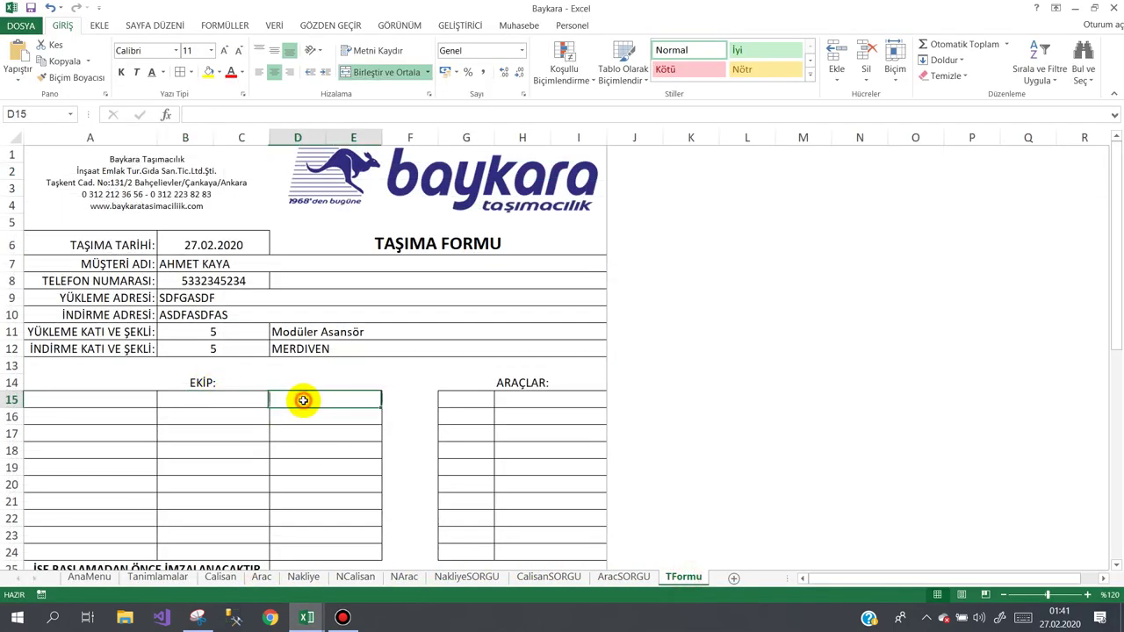
click(251, 402)
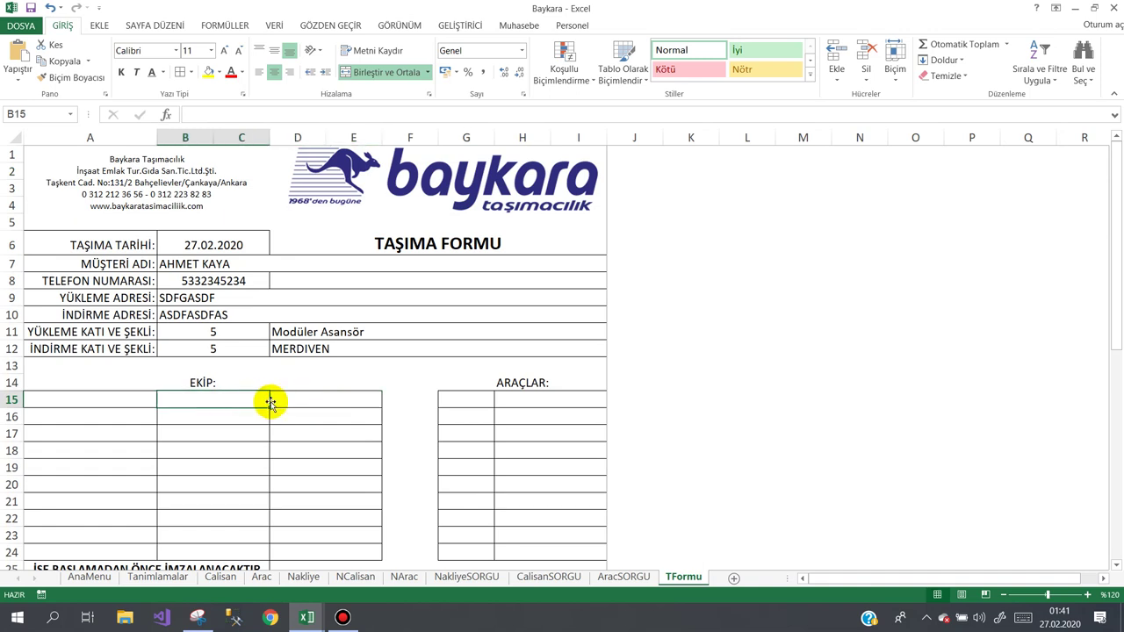
click(304, 401)
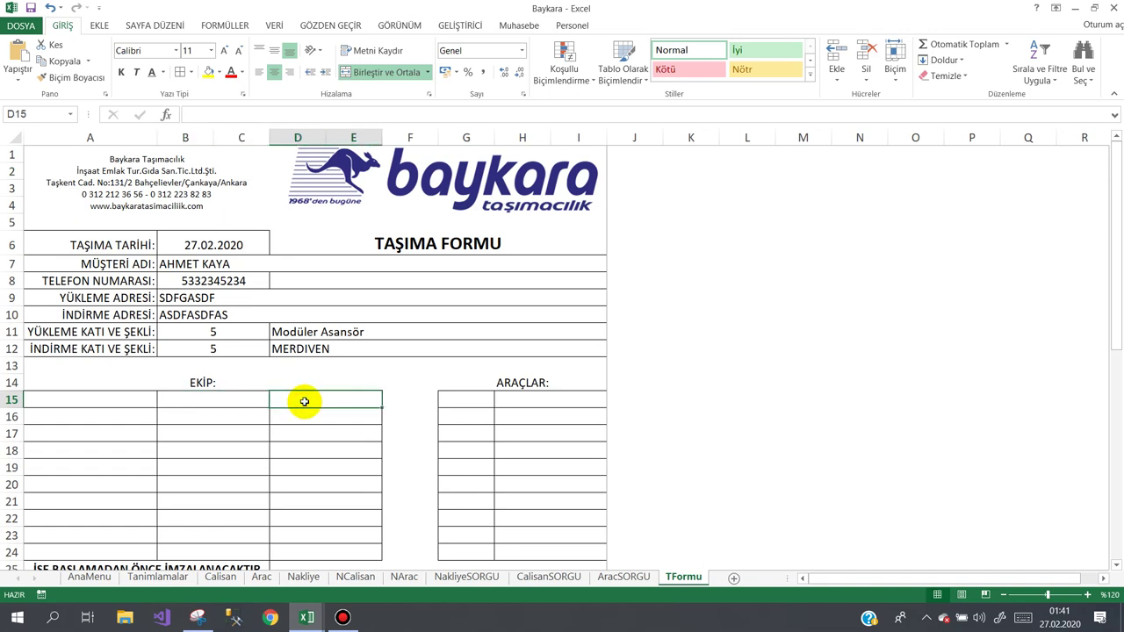
click(305, 617)
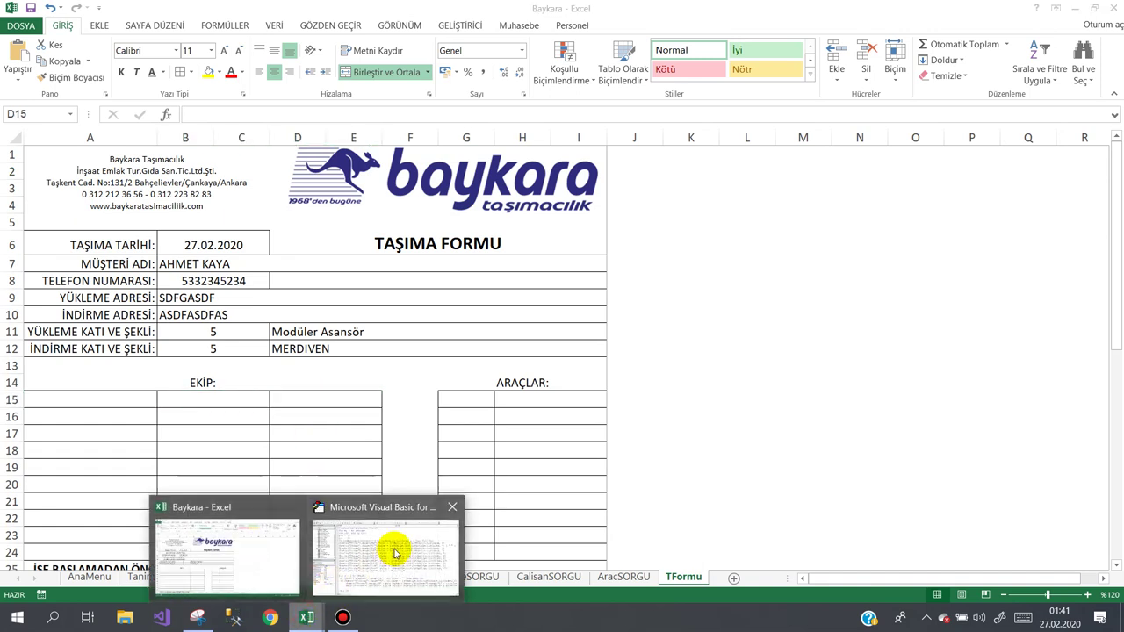
click(395, 553)
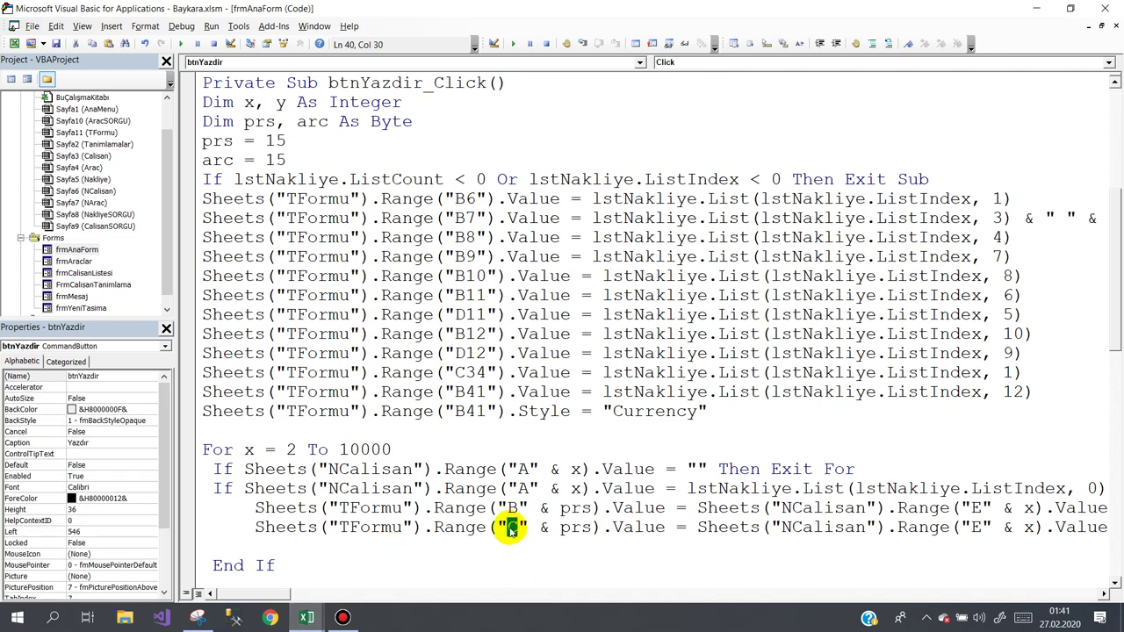
text(D)
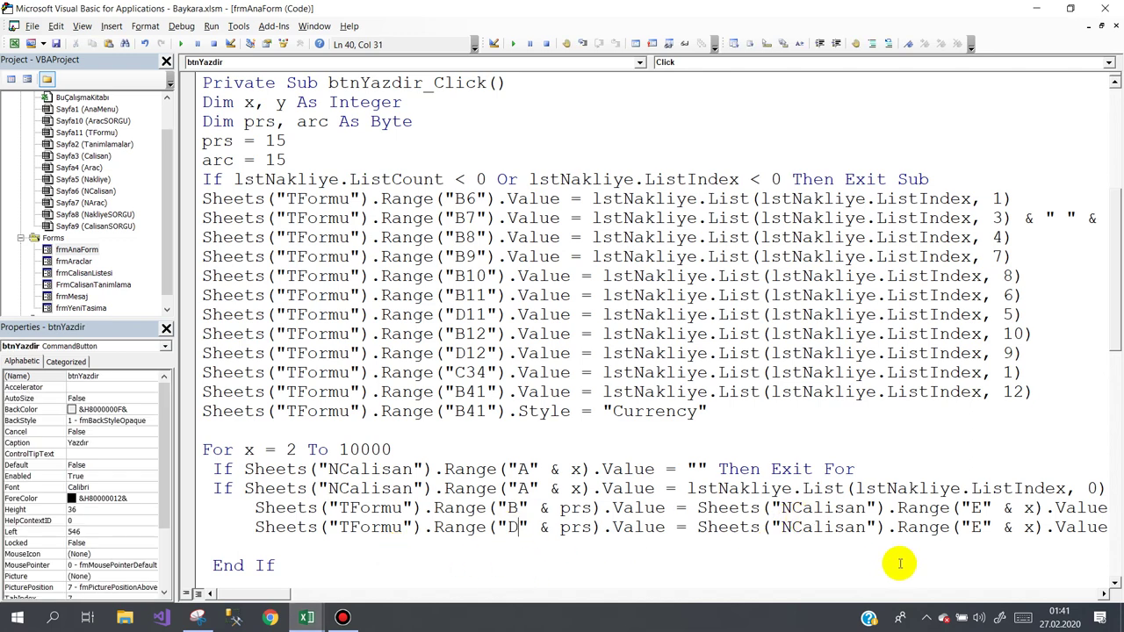
Read the copied line from NCalisan's SOYADI column D and begin the prs = prs + 1 line.
click(306, 618)
click(261, 558)
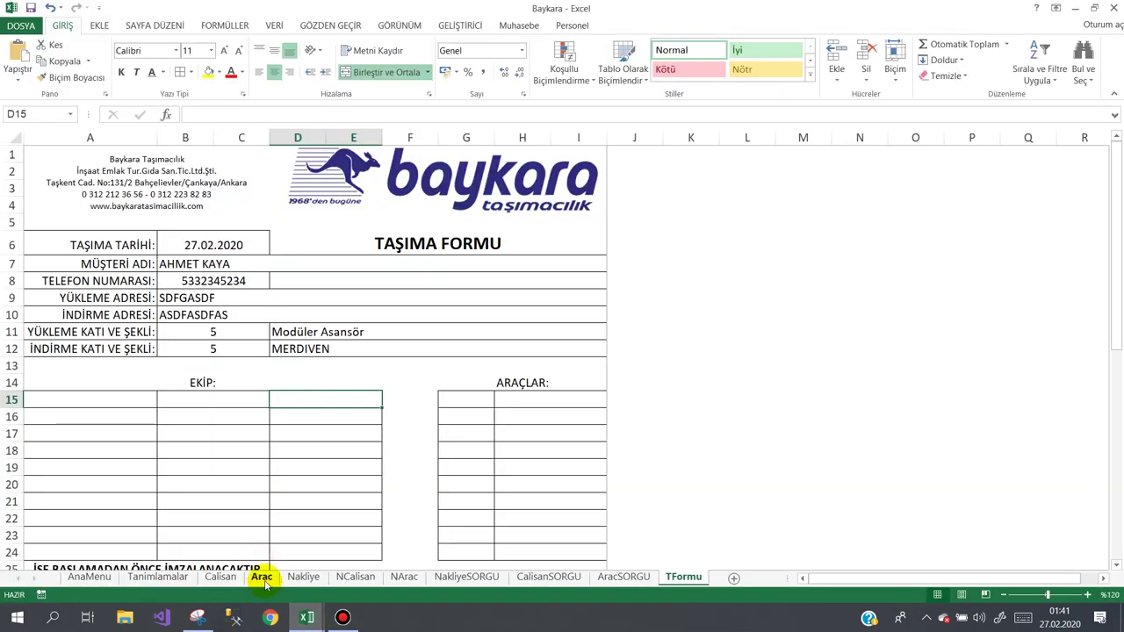
click(355, 577)
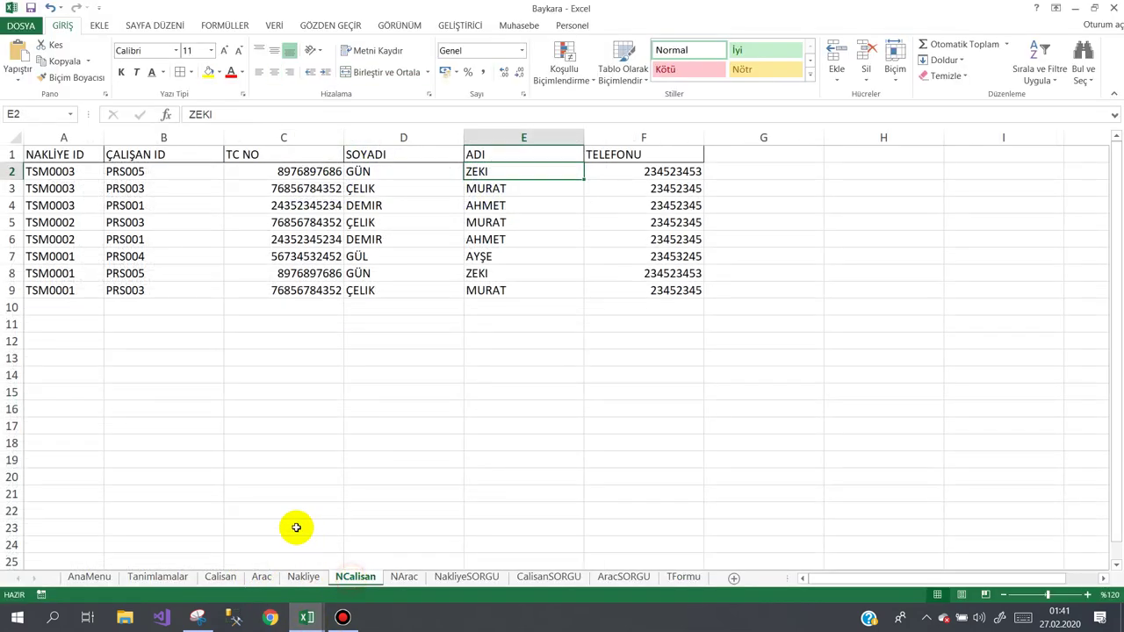
click(412, 170)
click(525, 172)
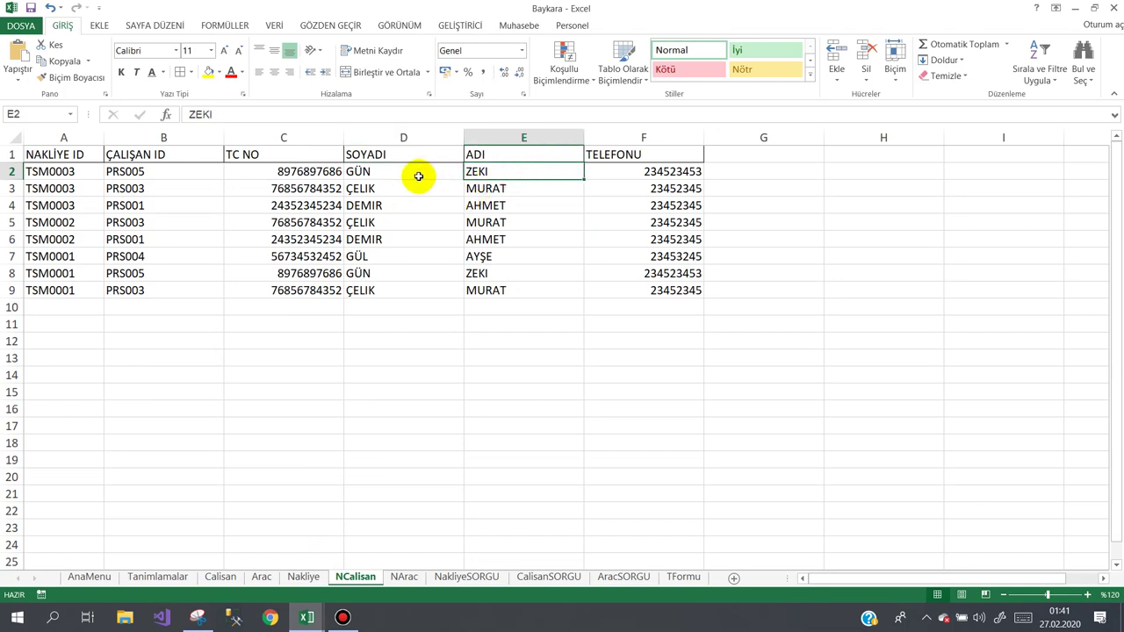
click(401, 170)
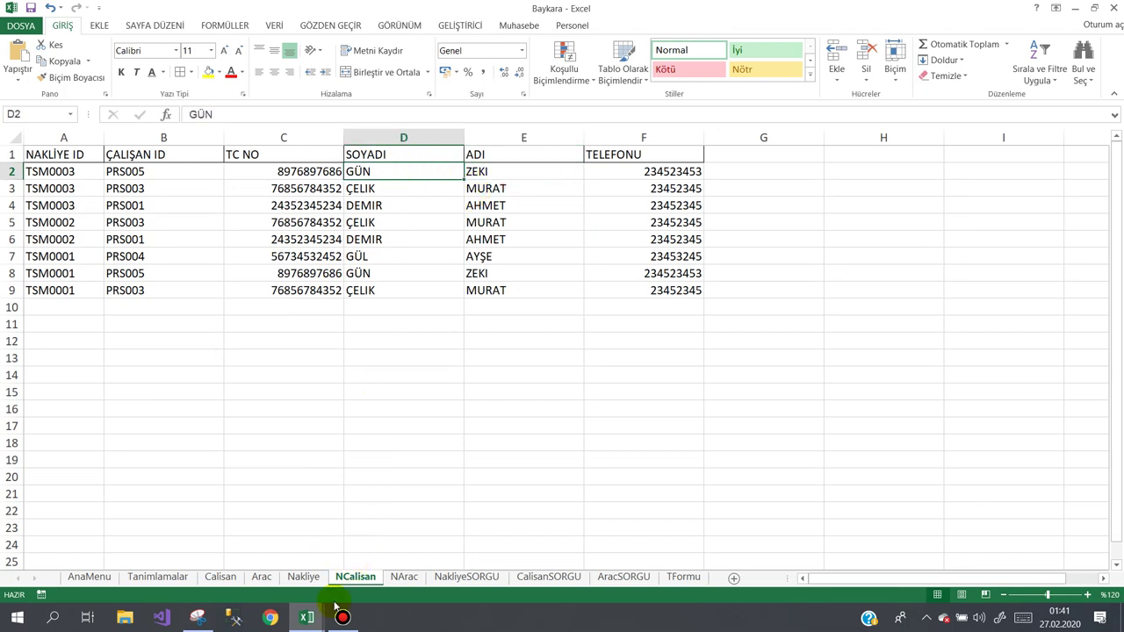
click(306, 617)
click(358, 573)
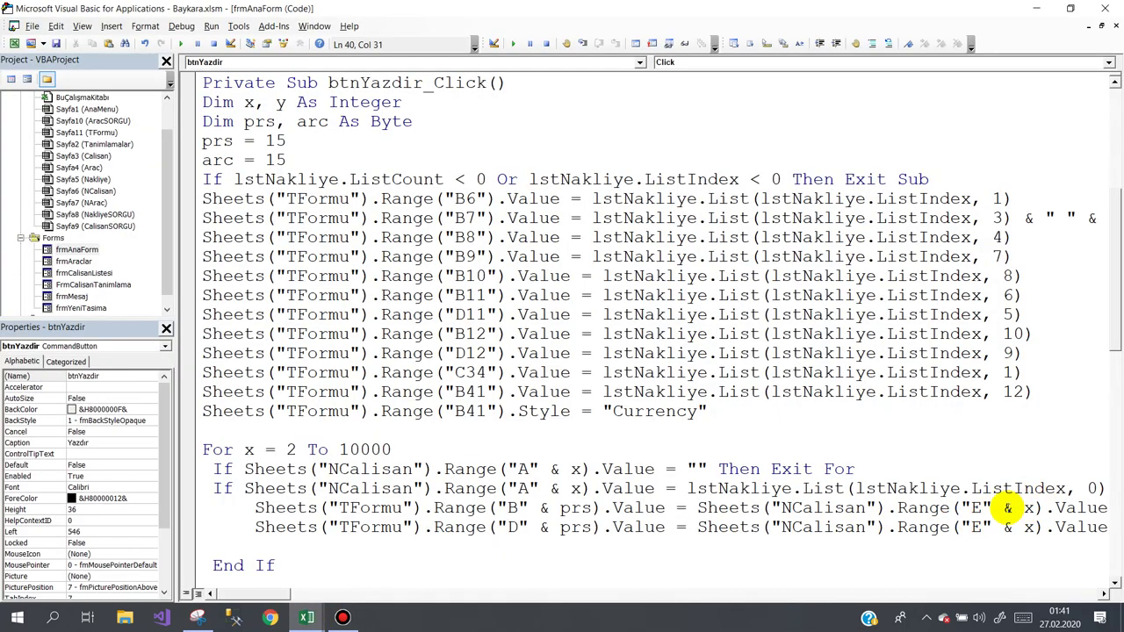
double_click(975, 527)
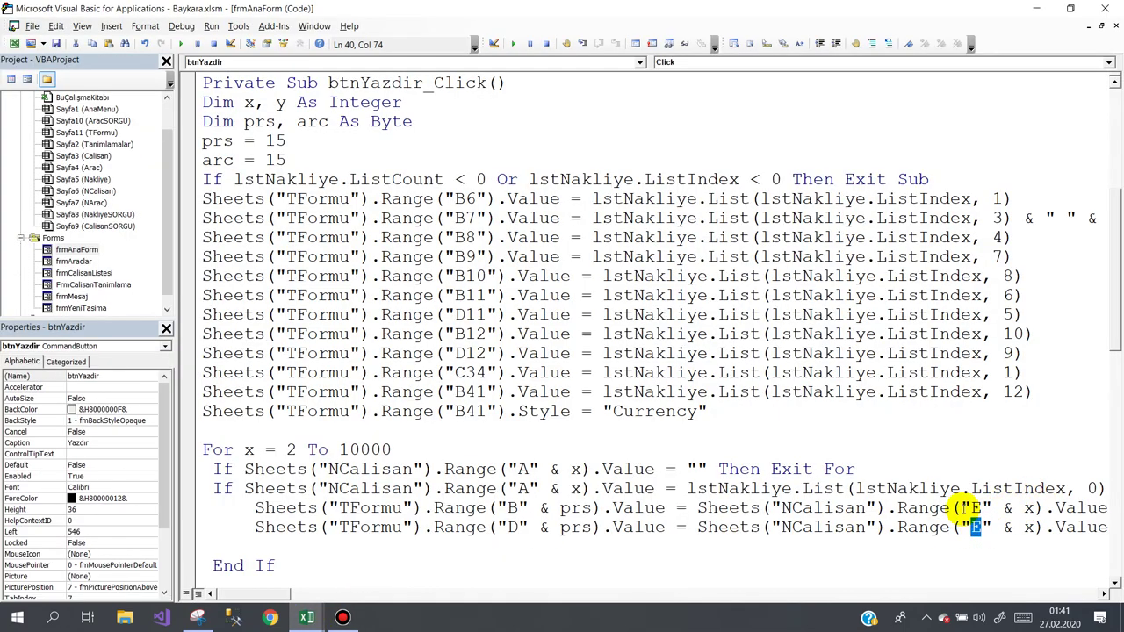
text(D)
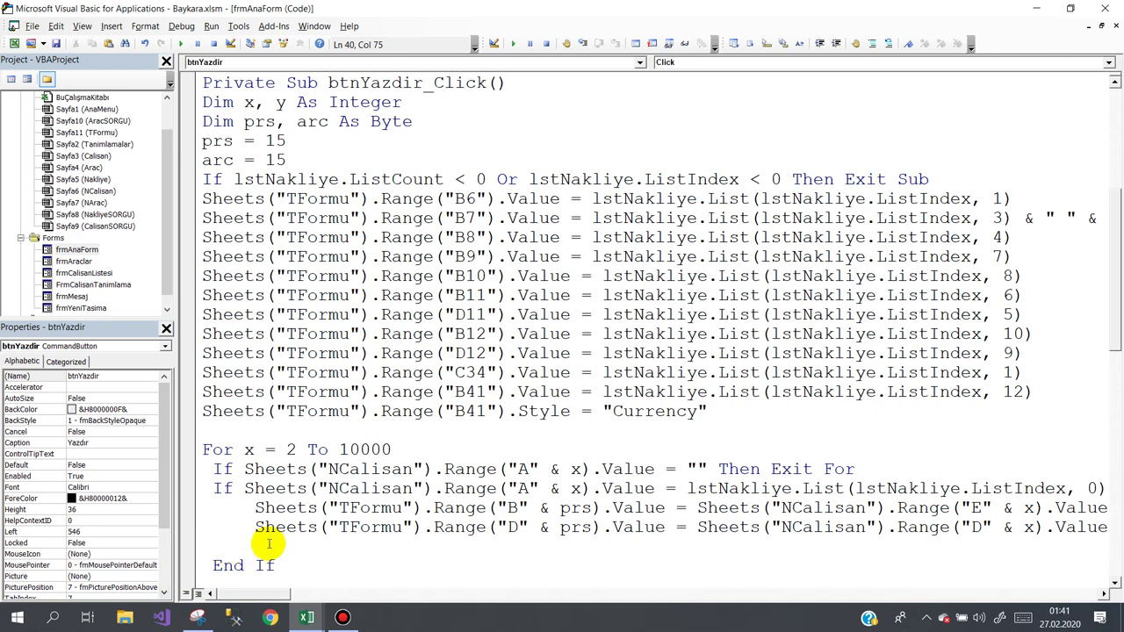
click(288, 547)
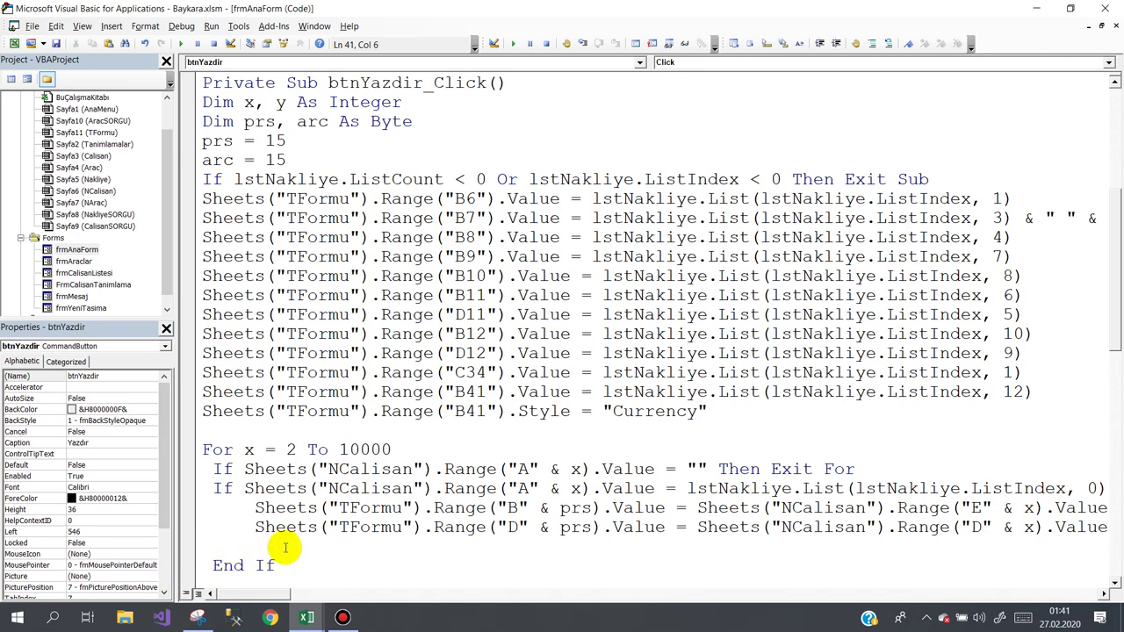
text(prs = prs + 1)
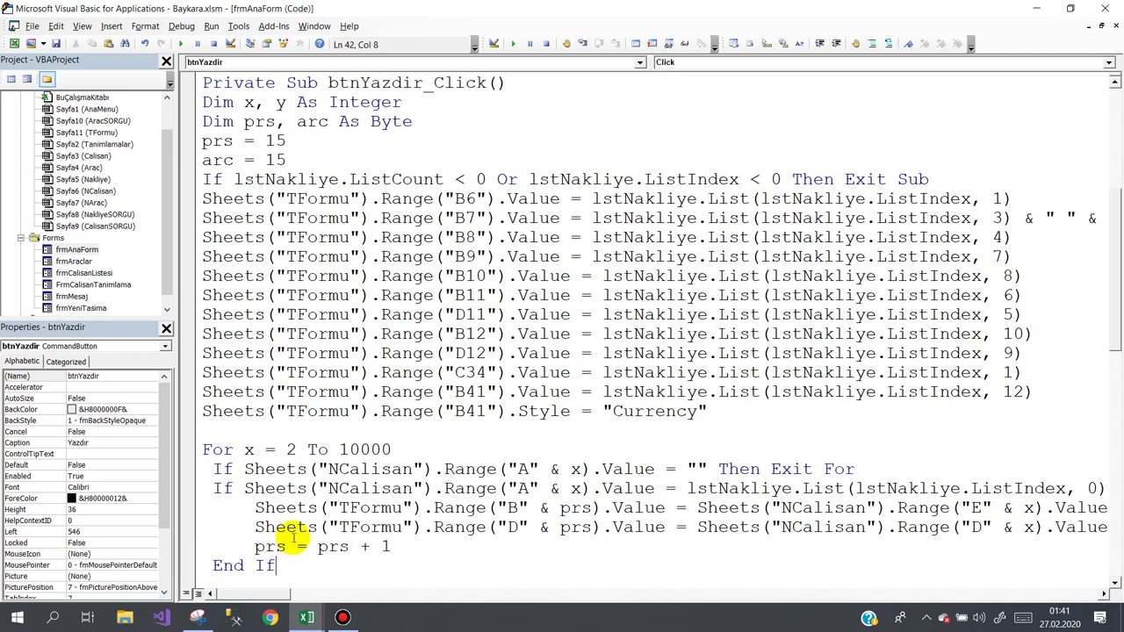
Paste a copy of the For x crew loop below its Next and rename the copy's counter to y.
scroll(289, 522, down, 2)
scroll(254, 505, down, 1)
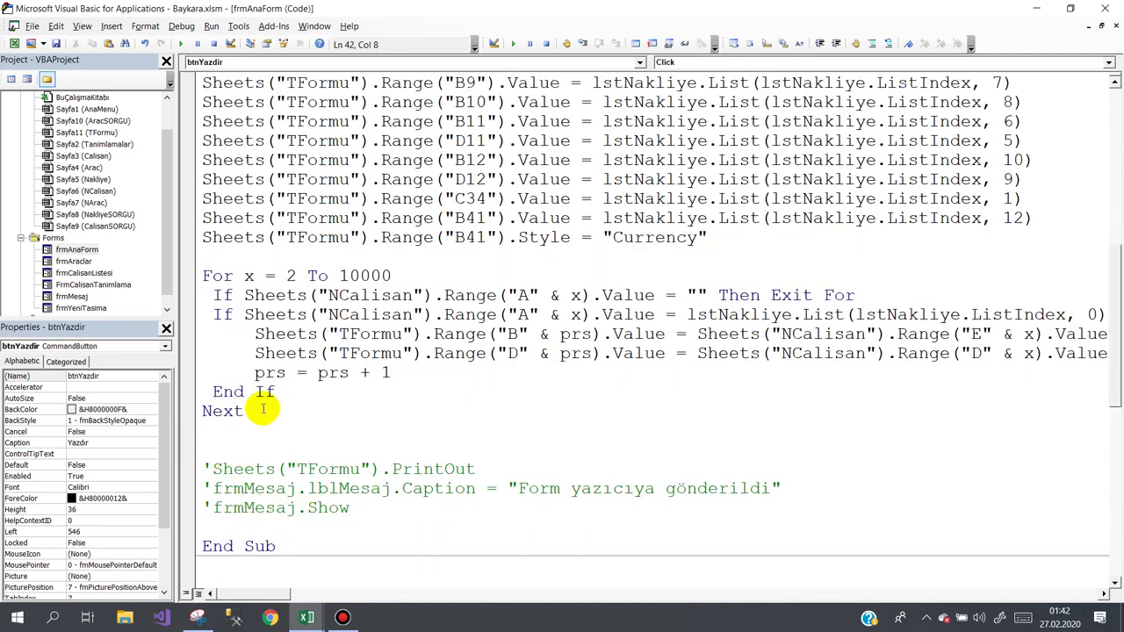
click(230, 430)
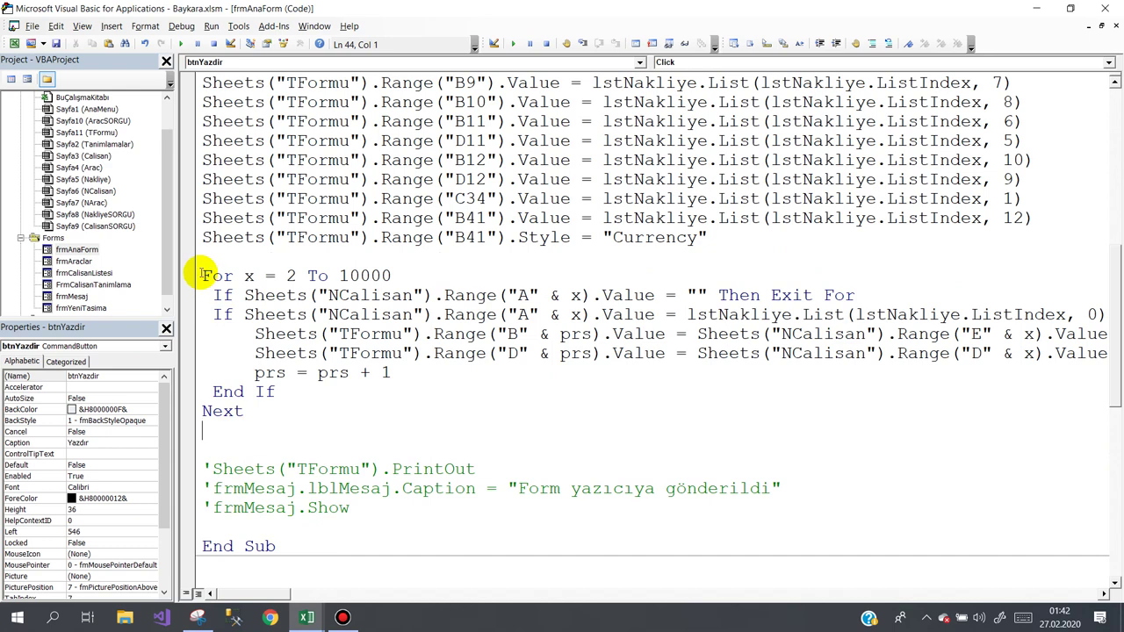
drag(200, 275, 278, 409)
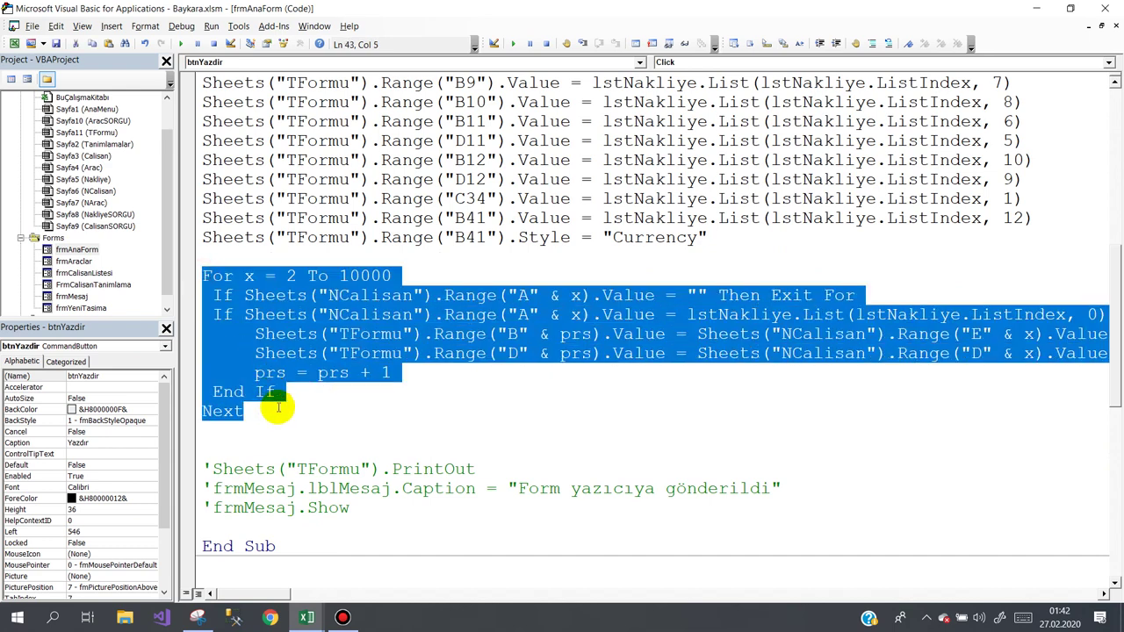
click(223, 437)
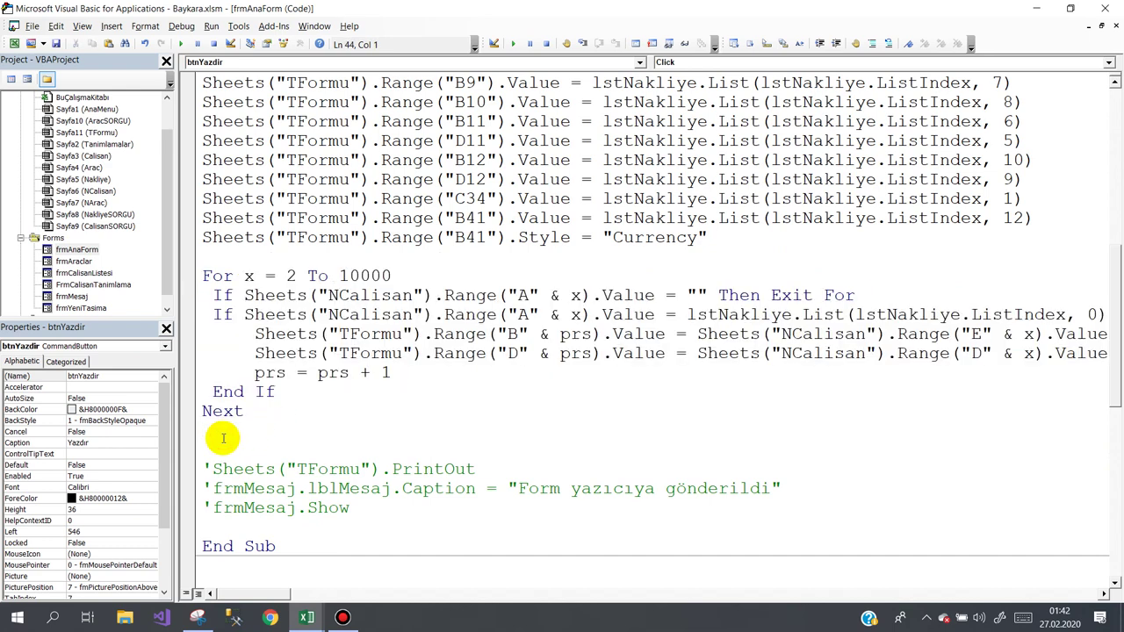
key(ctrl+v)
double_click(249, 430)
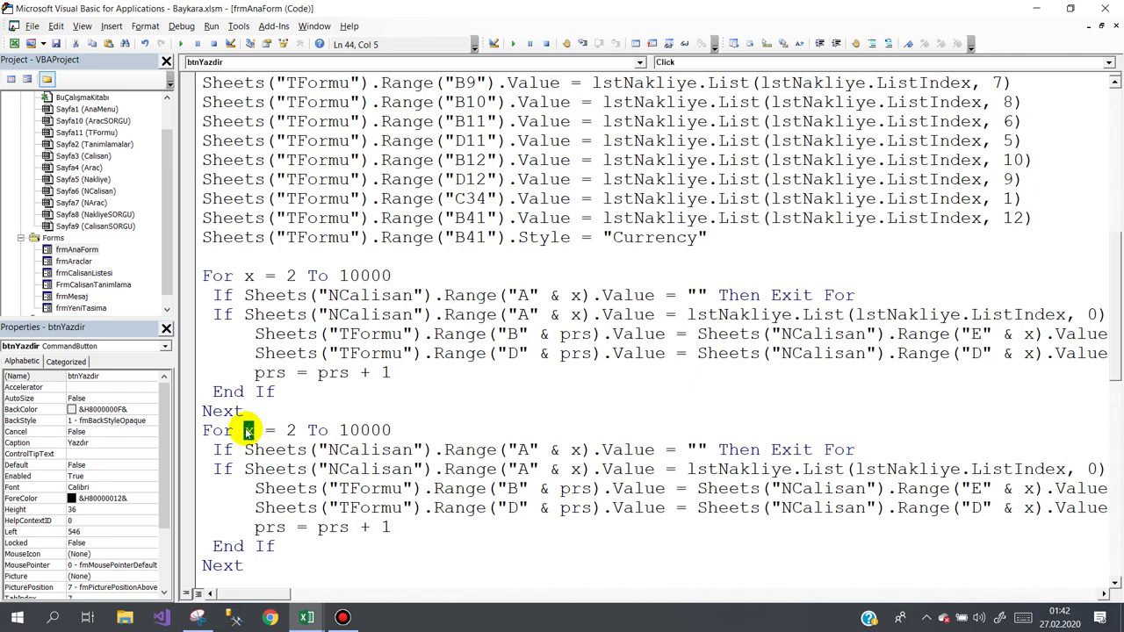
text(y)
Select Calisan in the copied loop's sheet name.
scroll(283, 272, up, 3)
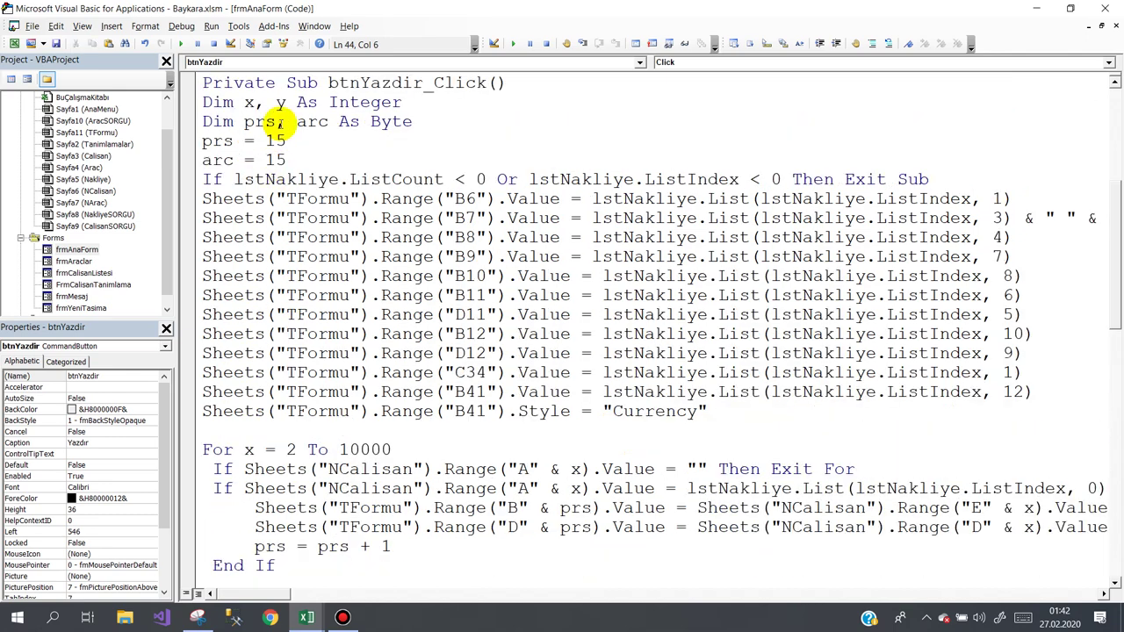
scroll(289, 254, down, 2)
scroll(286, 316, down, 1)
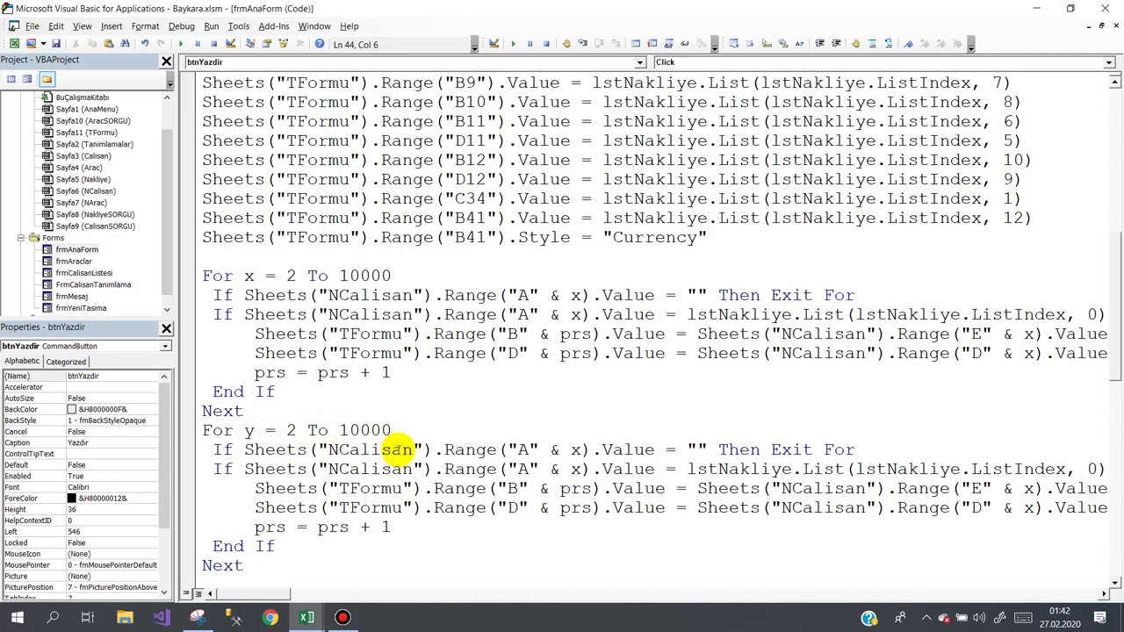
drag(412, 450, 338, 451)
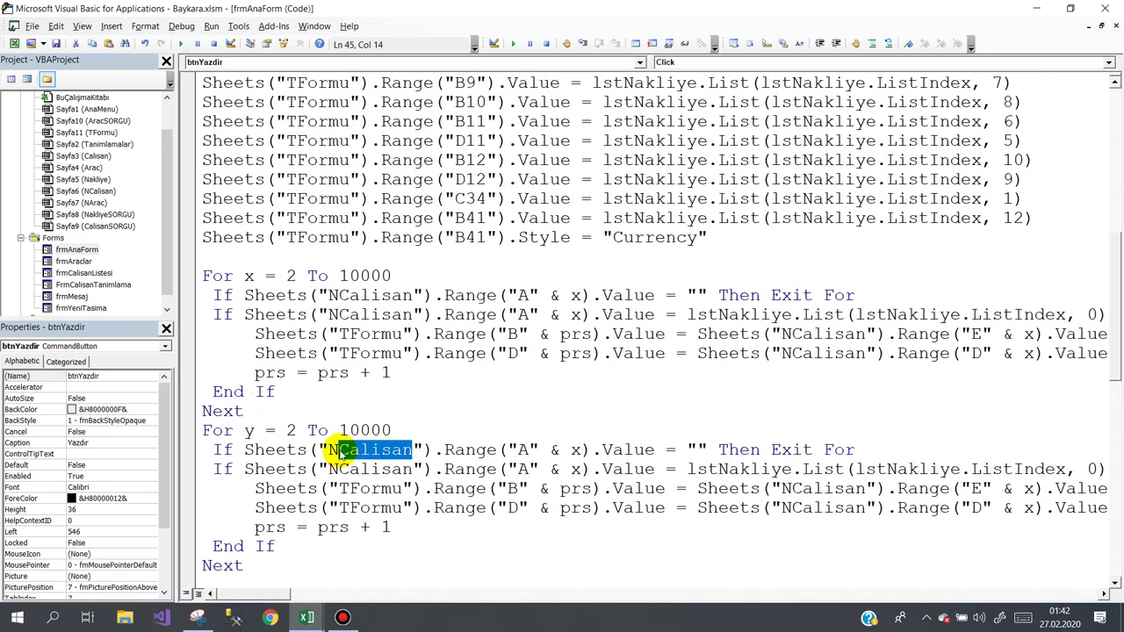
Change the first If line's sheet name to NArac, checking the NArac sheet's columns in Excel.
text(Arac)
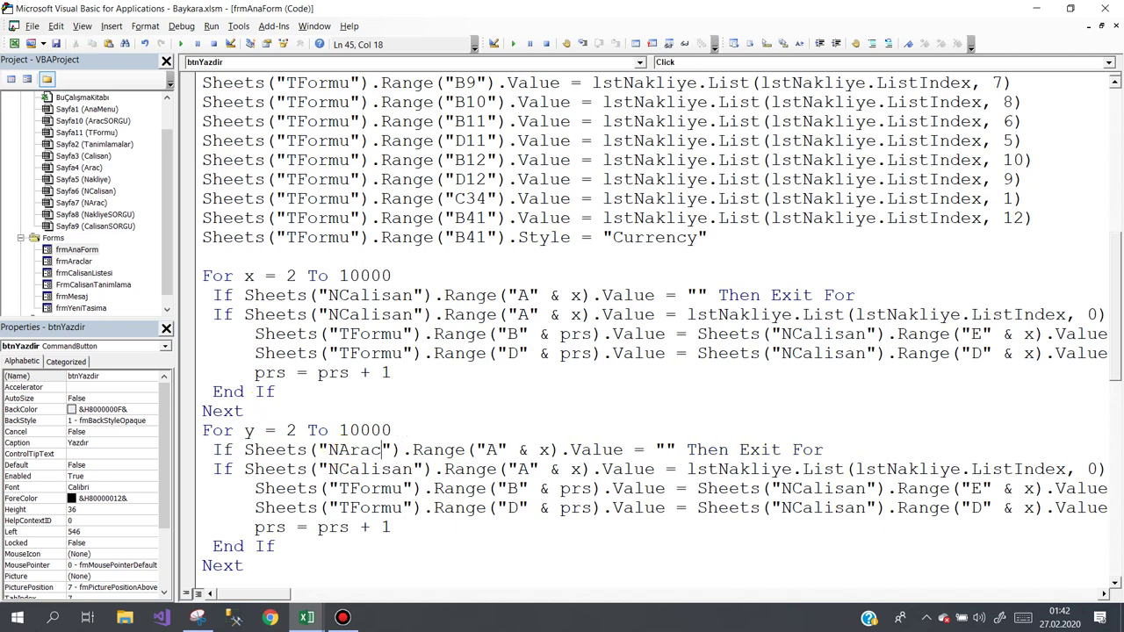
mouse_move(297, 613)
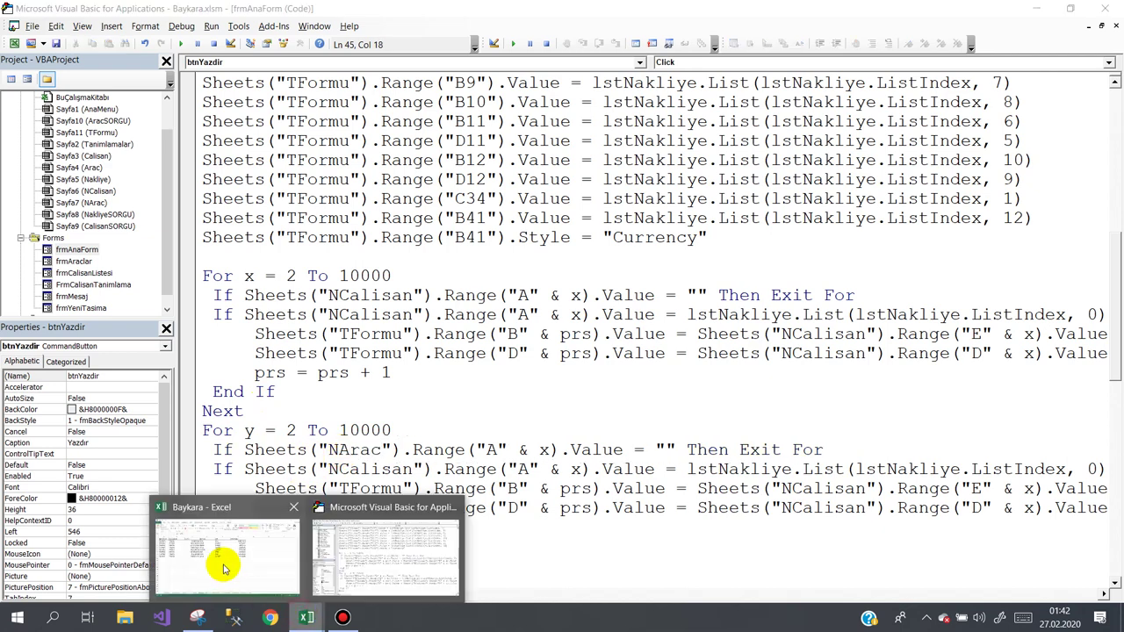
click(220, 565)
click(404, 577)
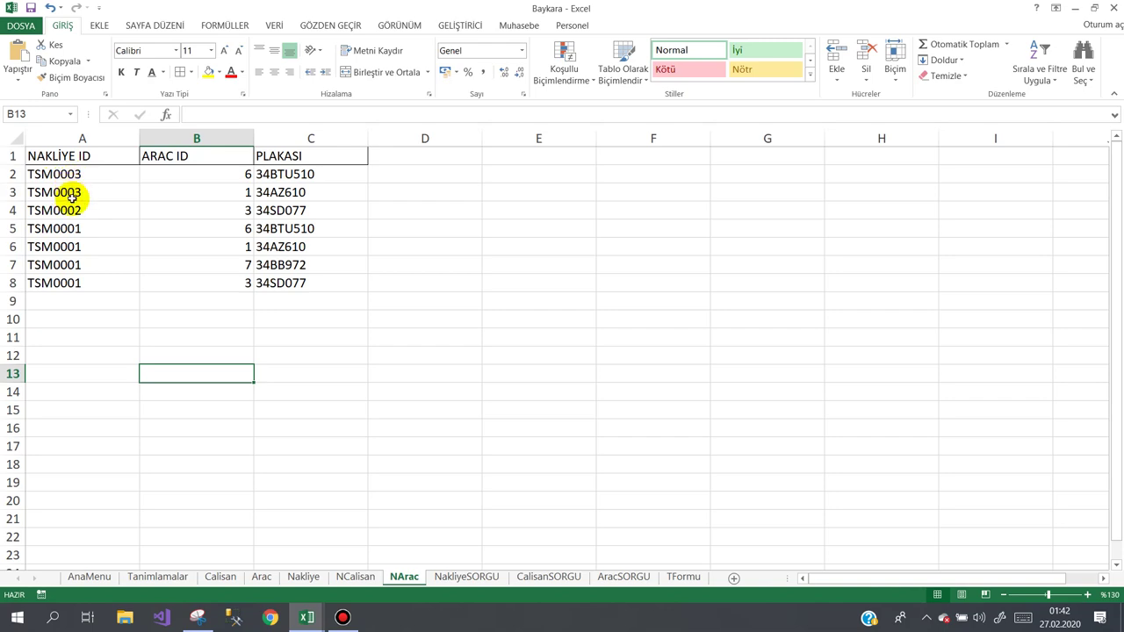
click(307, 618)
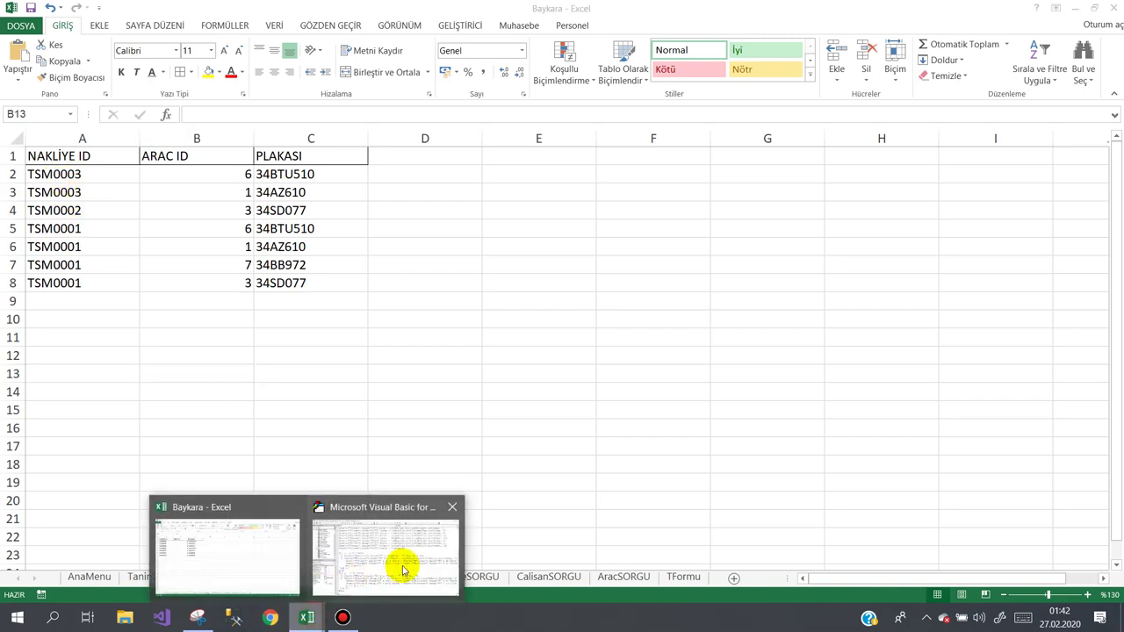
click(403, 571)
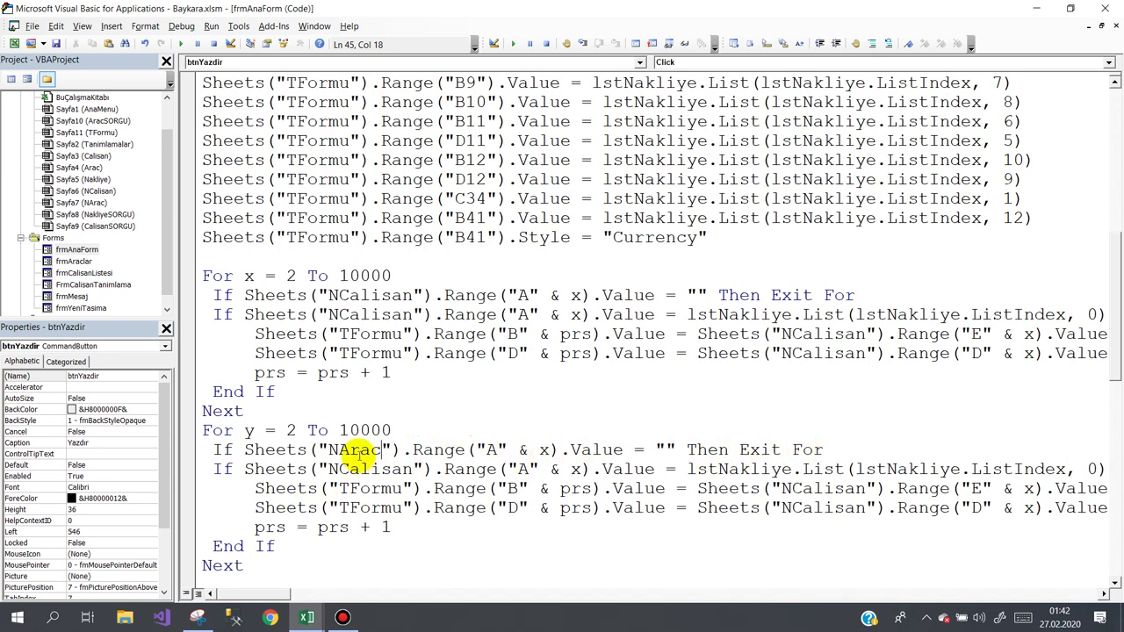
Replace NCalisan with NArac in the y loop's second If line, then view NArac in Excel.
double_click(360, 450)
key(ctrl+c)
double_click(356, 470)
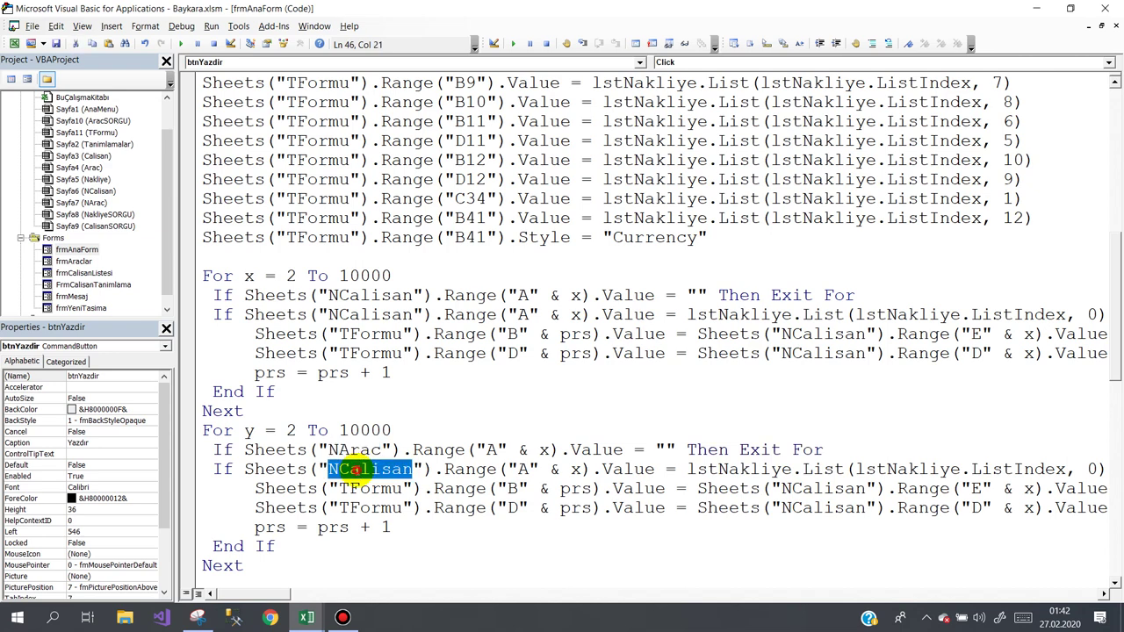
key(ctrl+v)
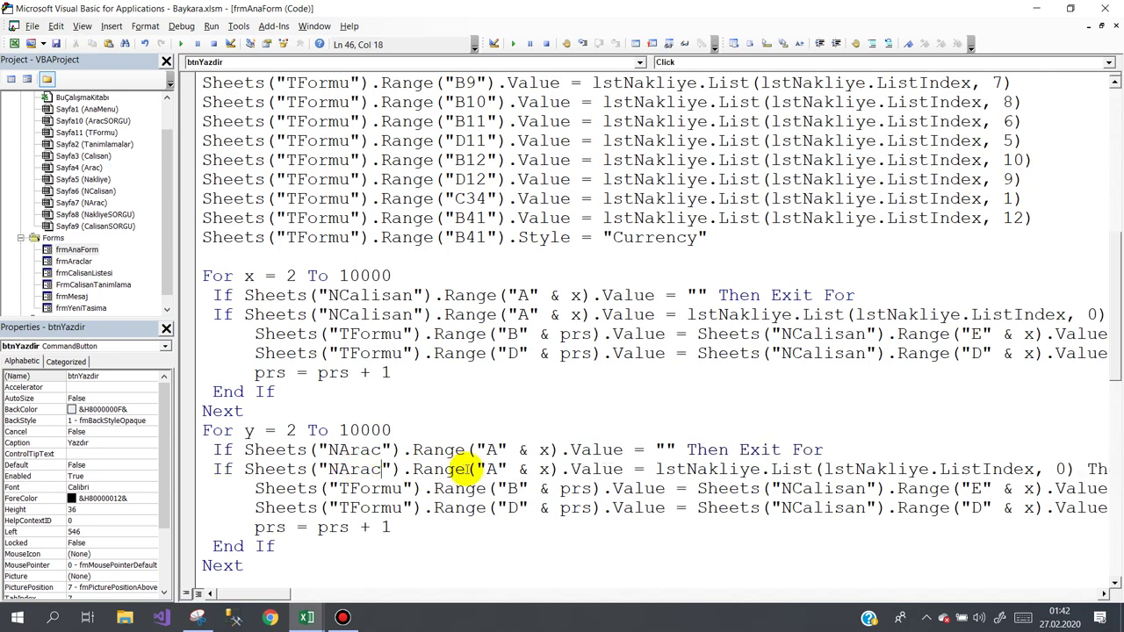
mouse_move(306, 613)
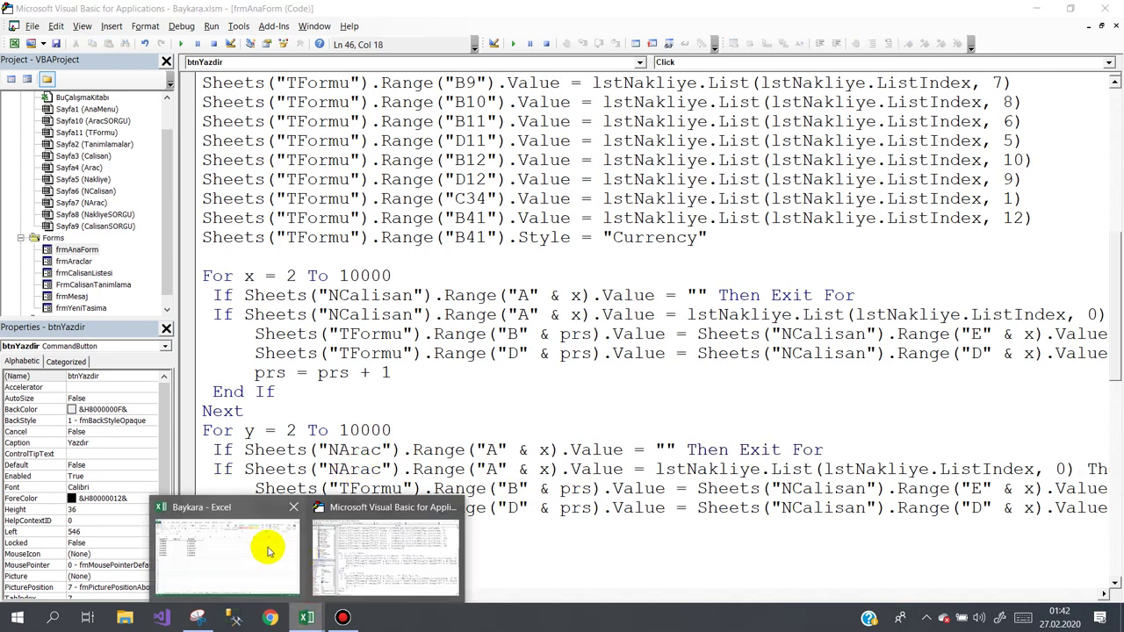
click(267, 546)
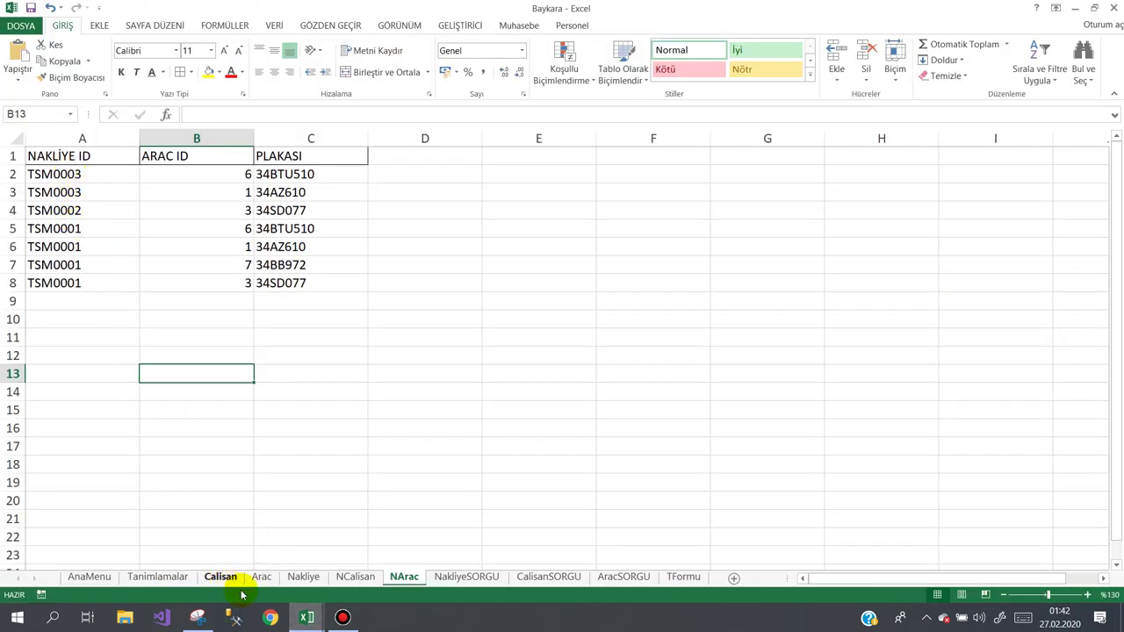
mouse_move(306, 618)
click(384, 557)
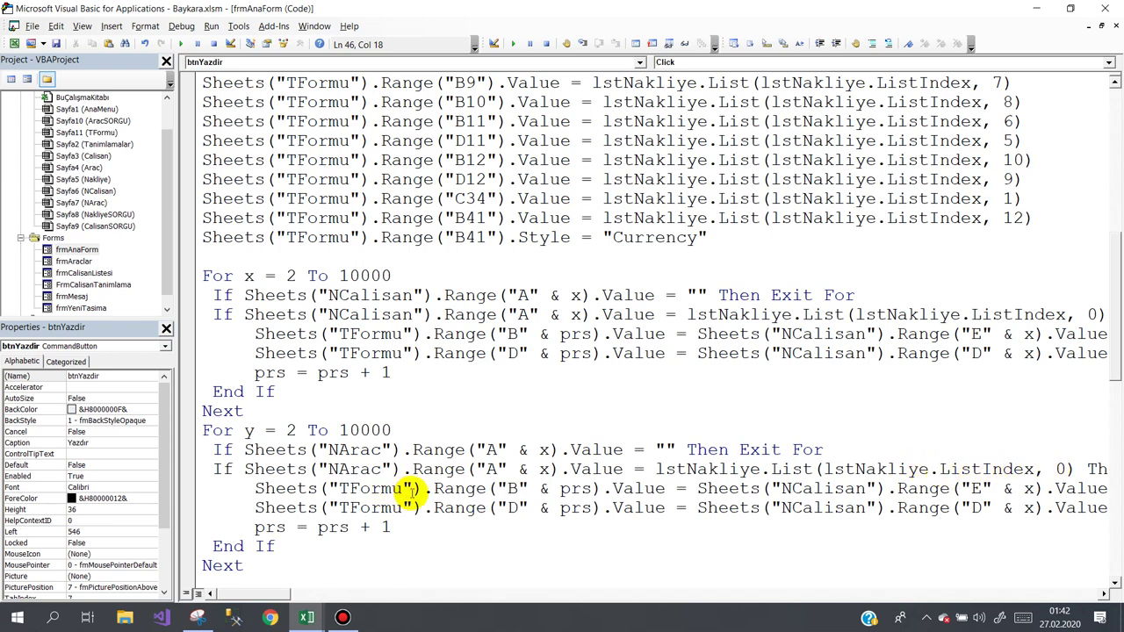
click(302, 615)
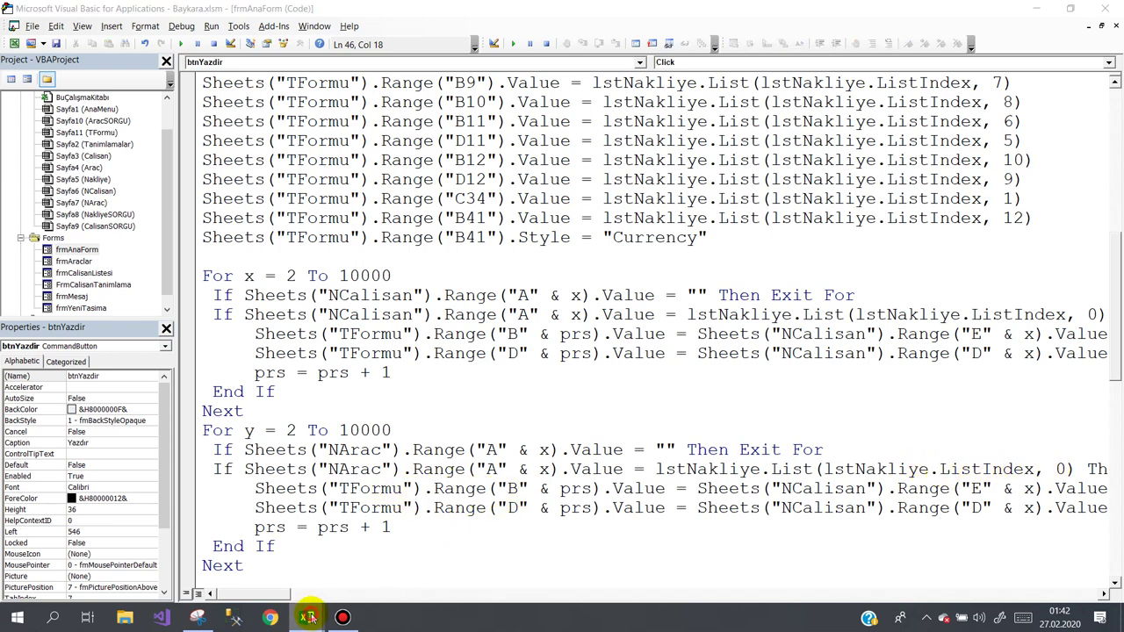
click(251, 547)
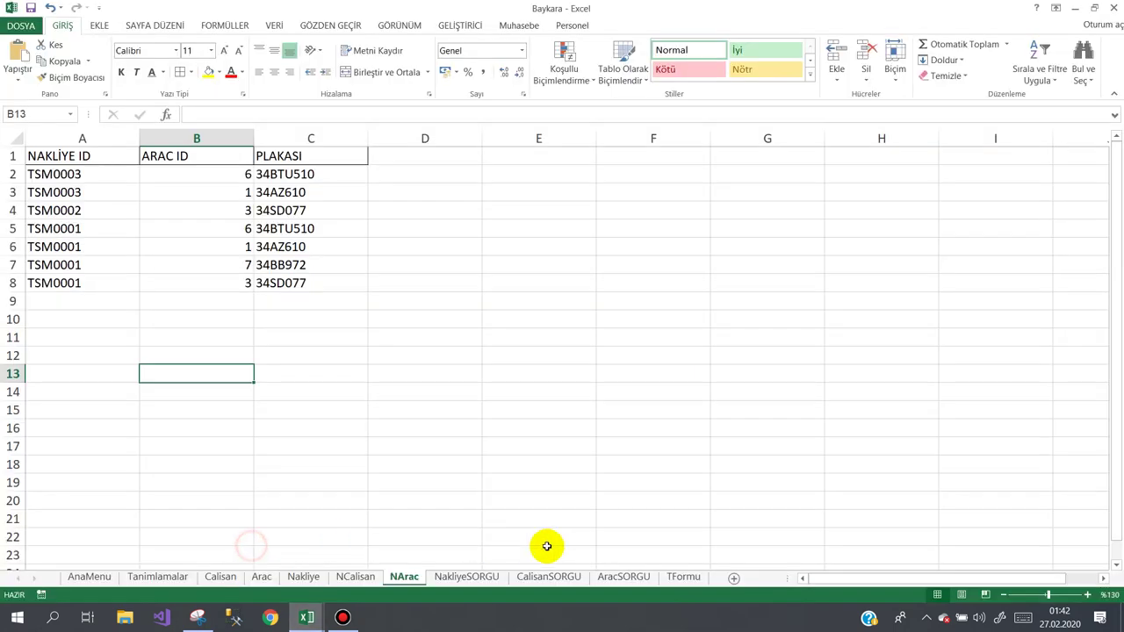
Confirm on TFormu that the ARAÇLAR table starts at column H, cell H15, for the y loop.
click(674, 576)
click(537, 401)
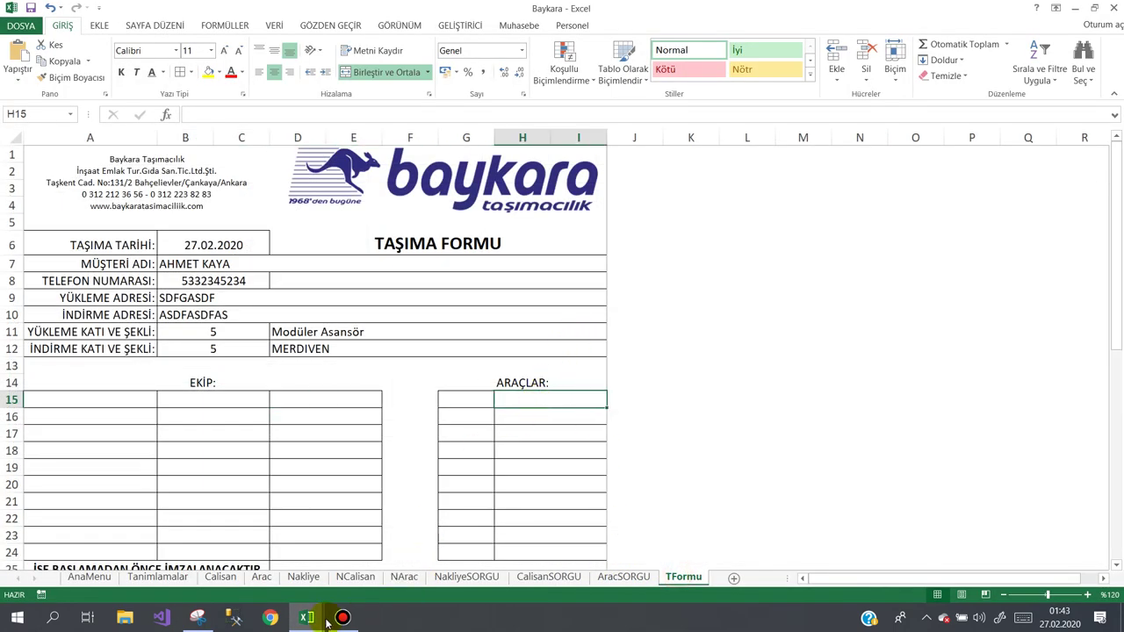
mouse_move(309, 620)
click(401, 555)
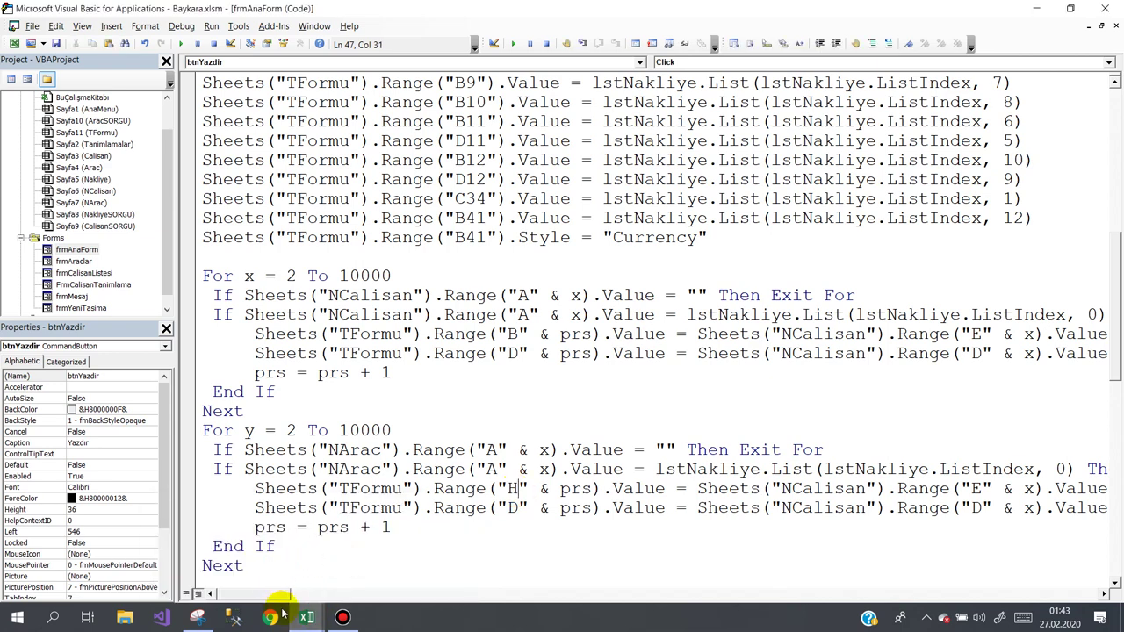
click(289, 567)
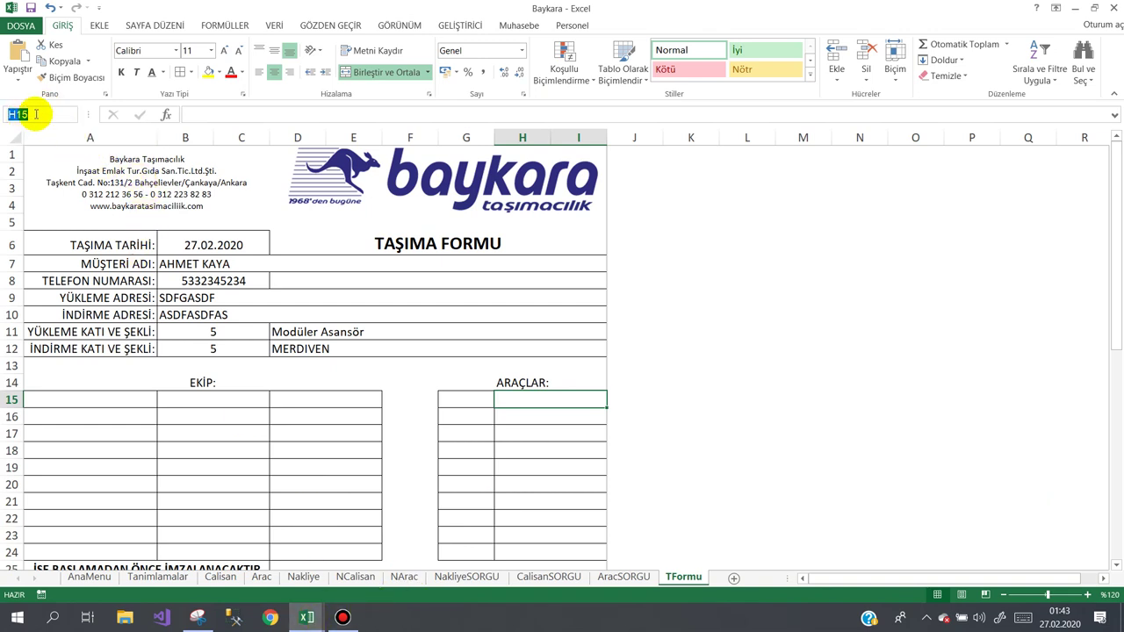
mouse_move(307, 617)
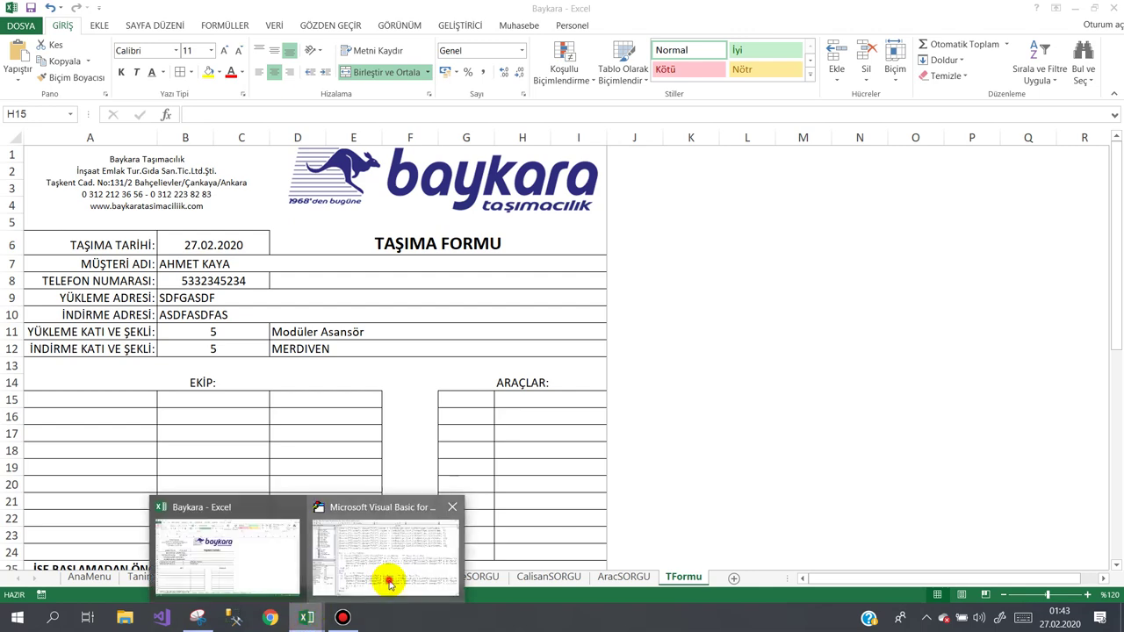
click(389, 583)
Make the column H line use row arc and read from the NArac sheet instead of NCalisan.
double_click(575, 491)
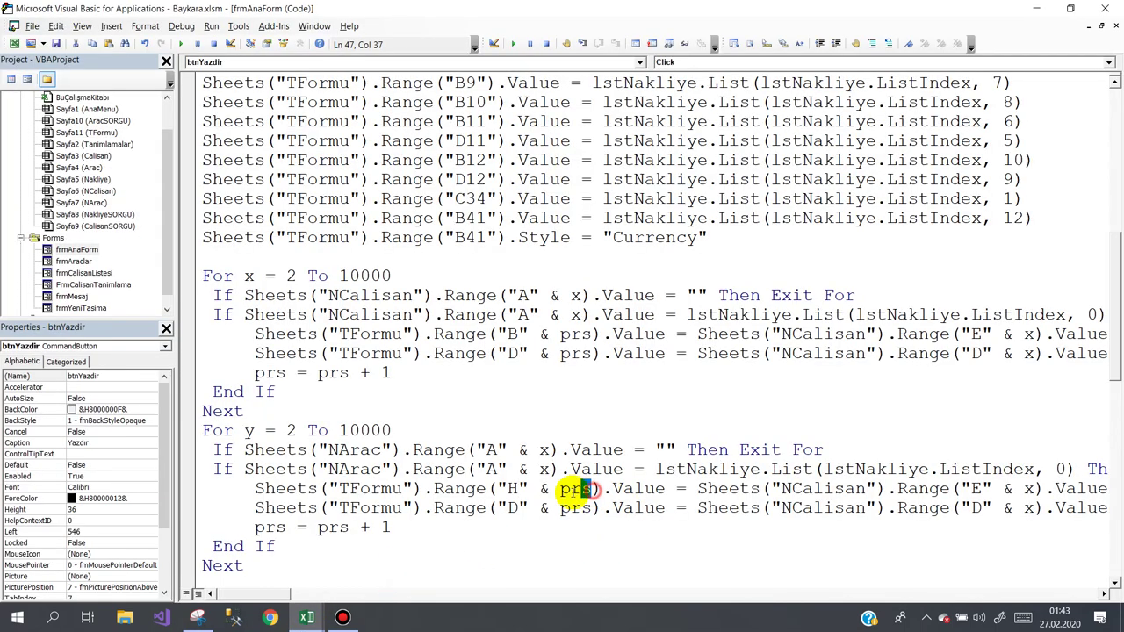
text(arc)
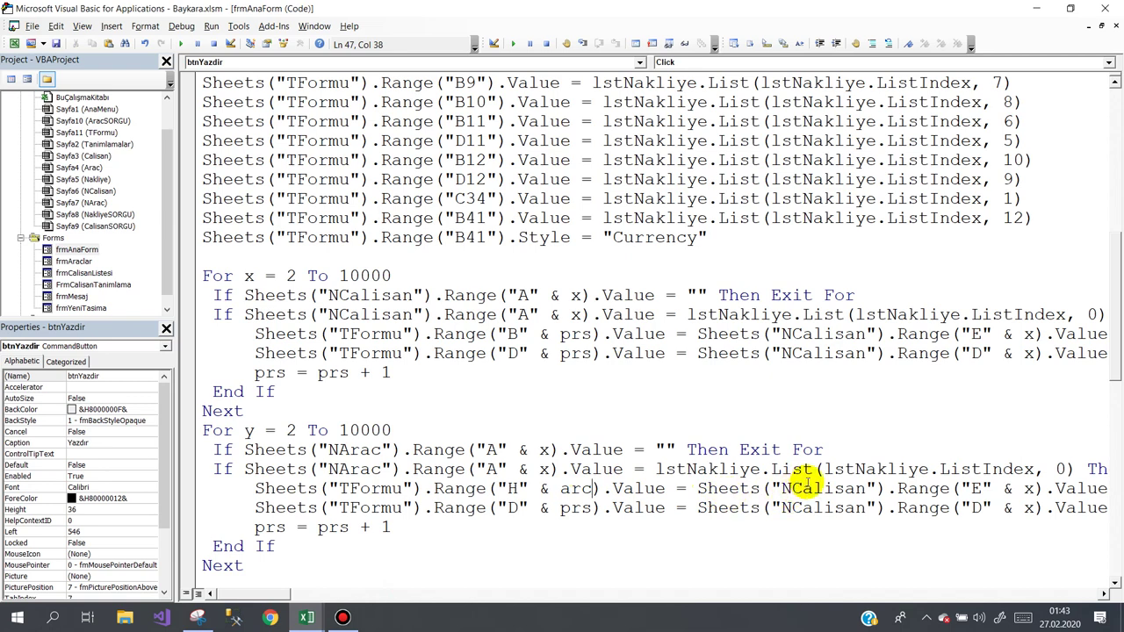
double_click(355, 471)
double_click(817, 489)
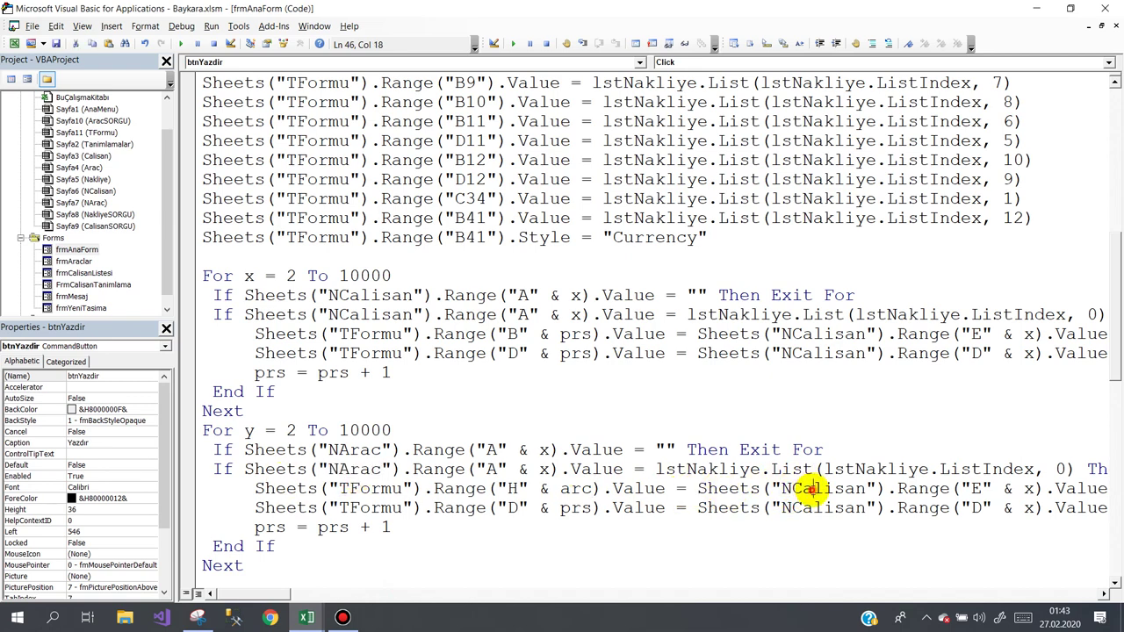
key(ctrl+v)
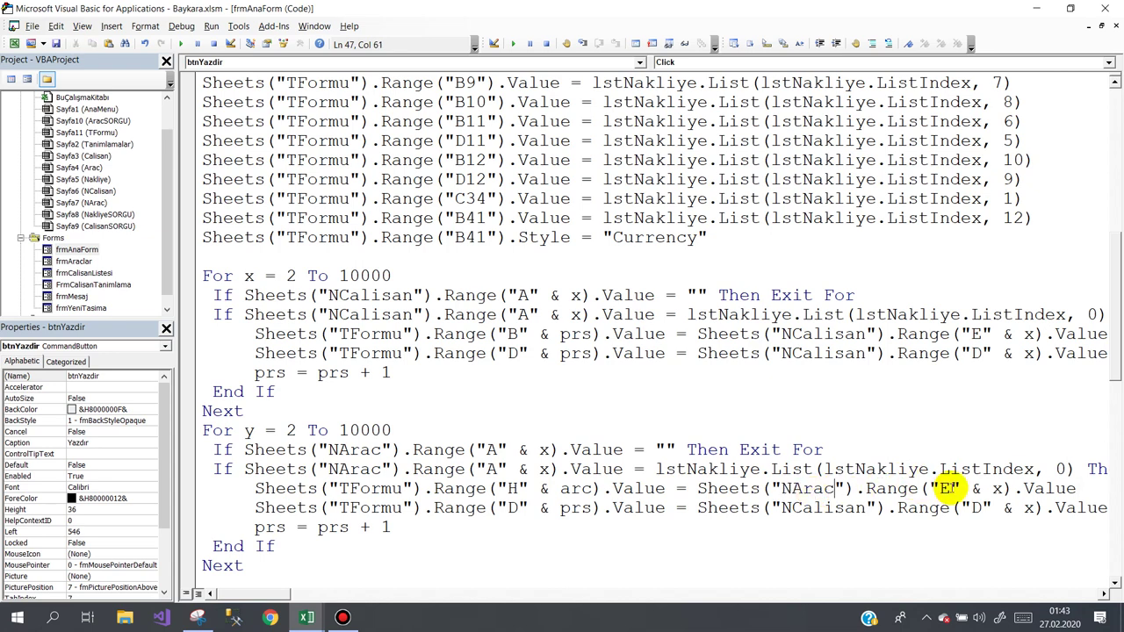
Confirm NArac holds the plates in column C and change the source column to c.
mouse_move(304, 611)
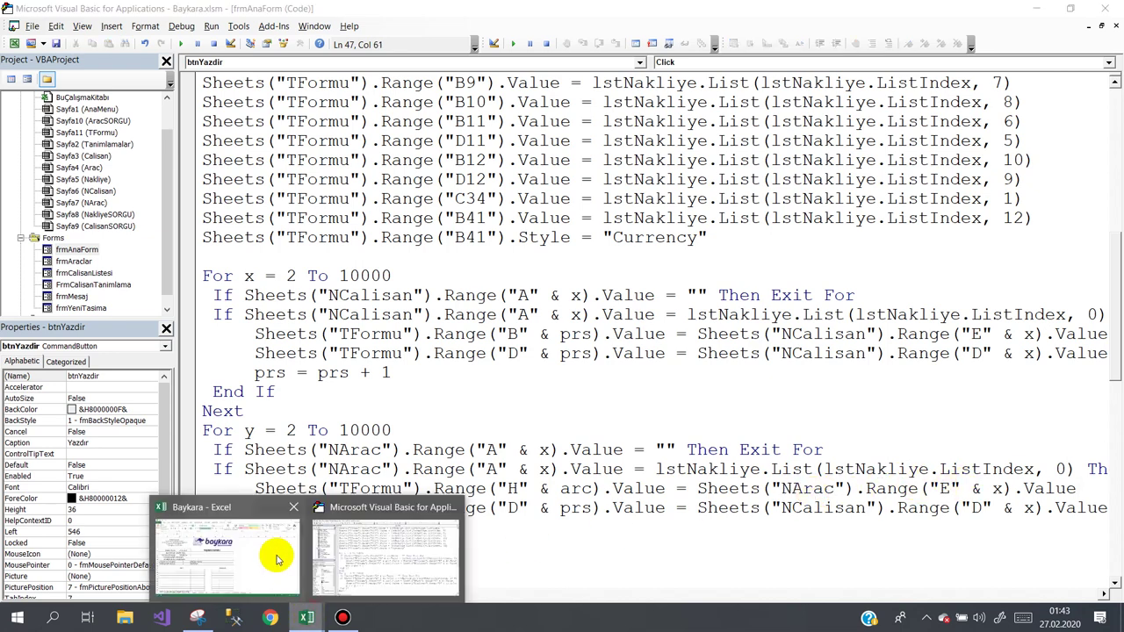
click(220, 577)
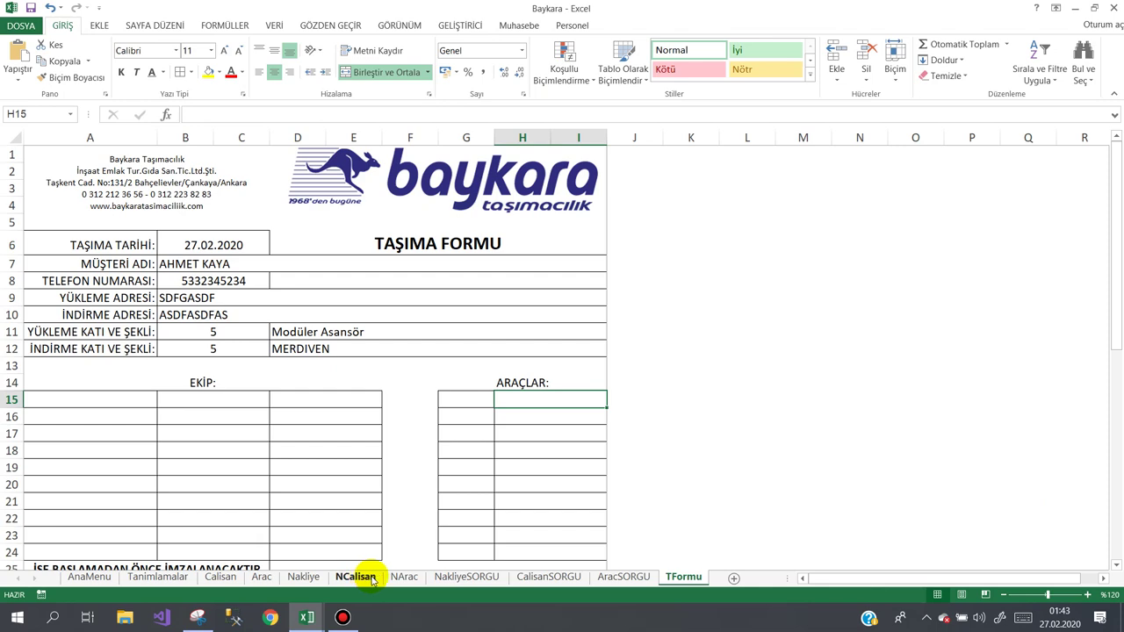
click(402, 576)
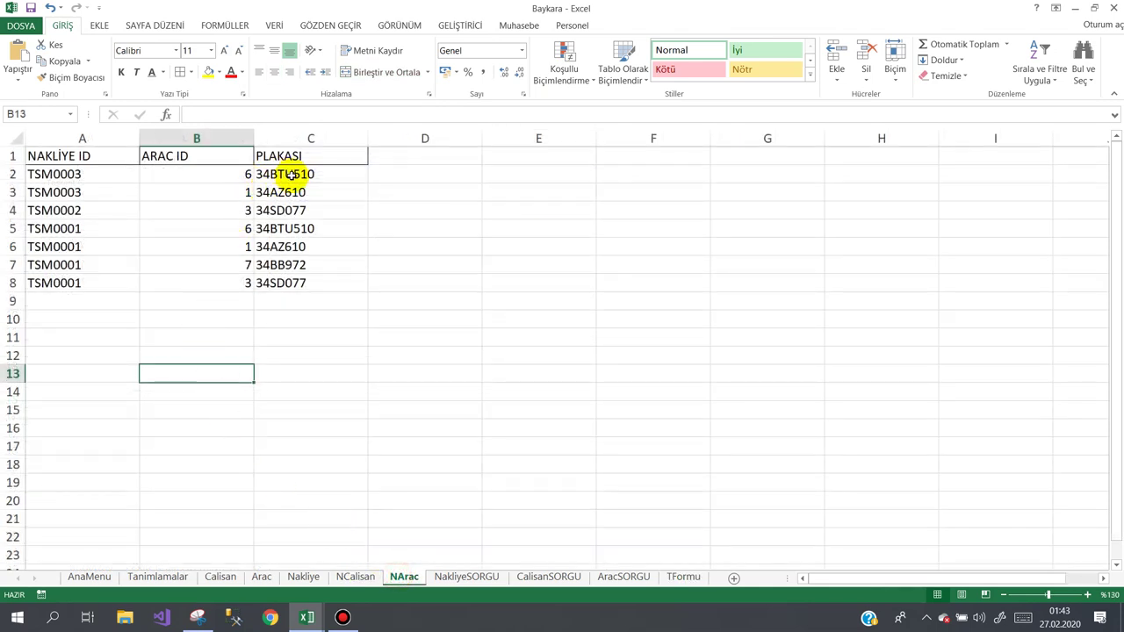
click(292, 175)
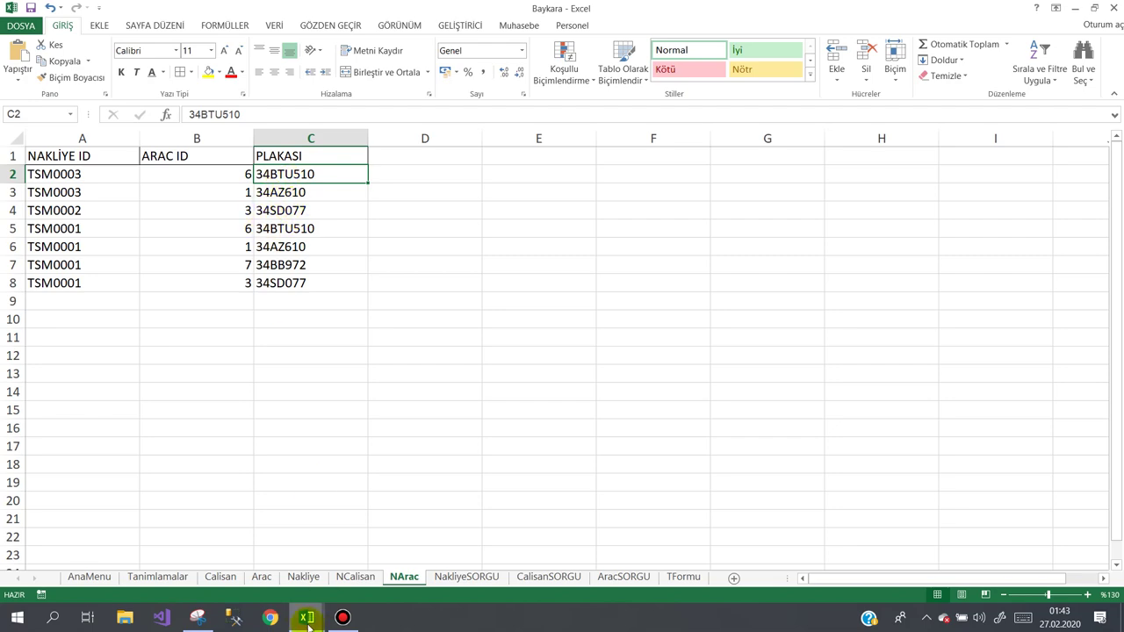
mouse_move(305, 618)
click(382, 531)
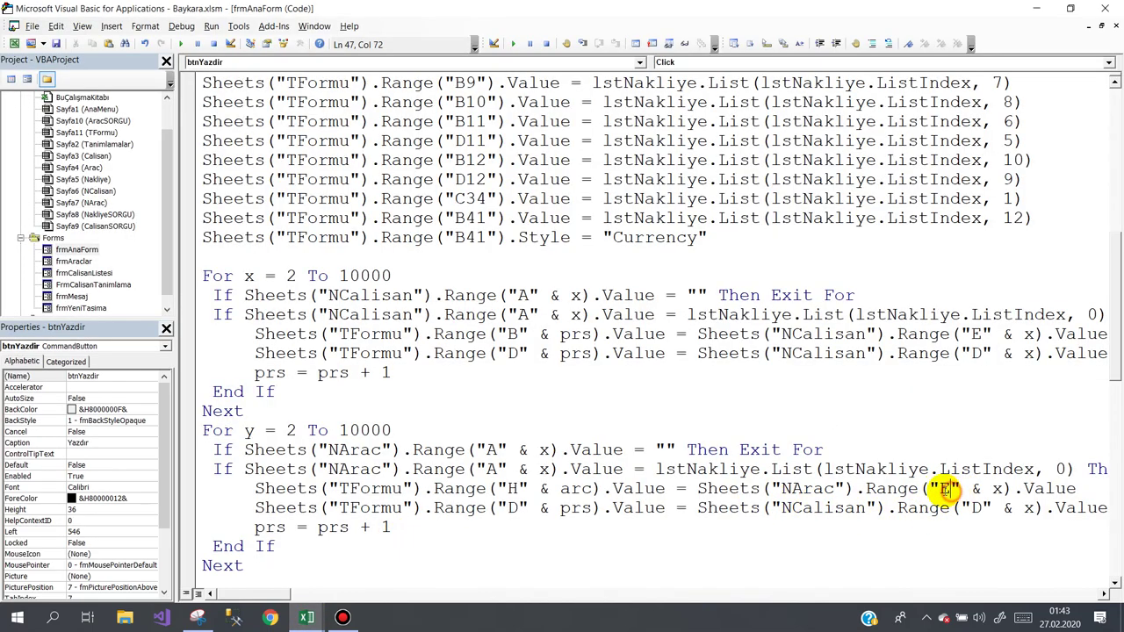
text(c)
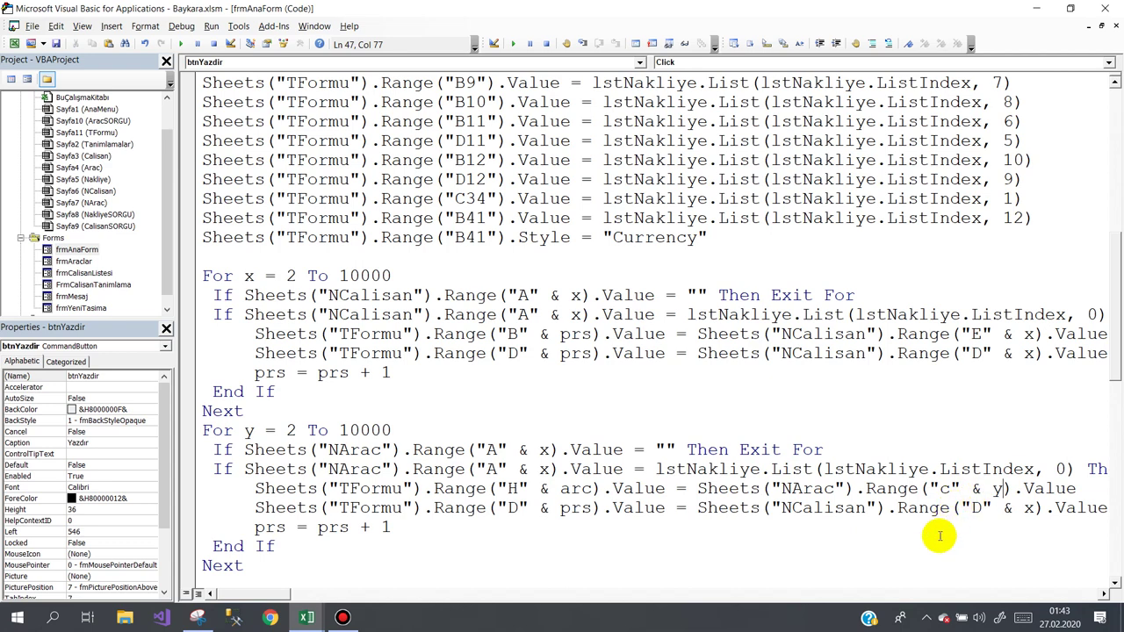
Delete the leftover column D line and change the counter to arc = arc + 1.
click(193, 516)
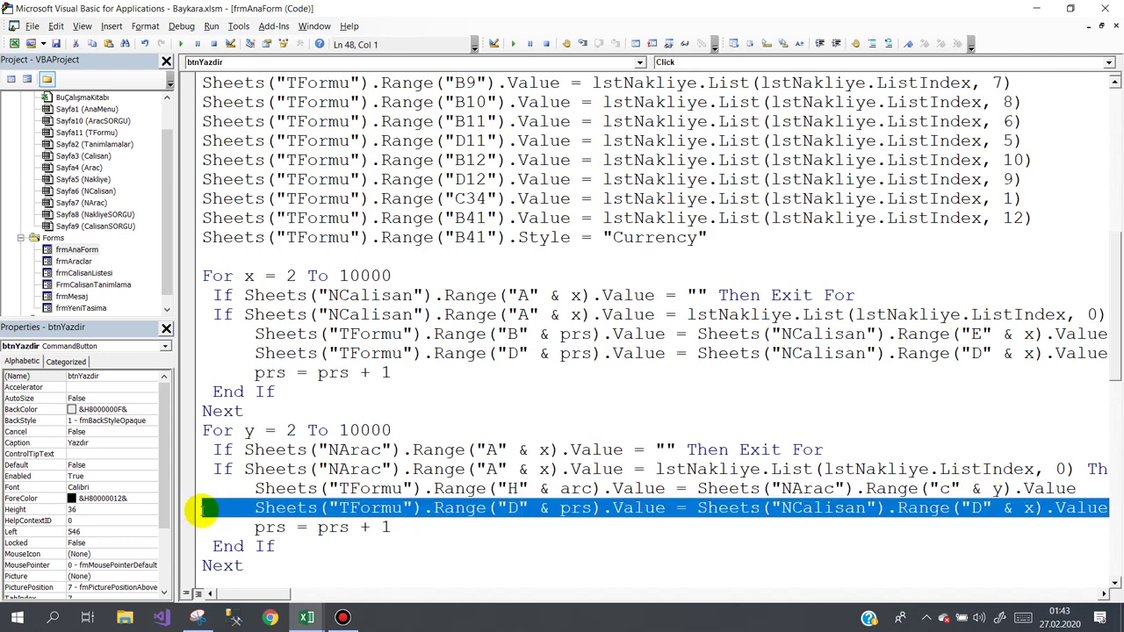
key(Delete)
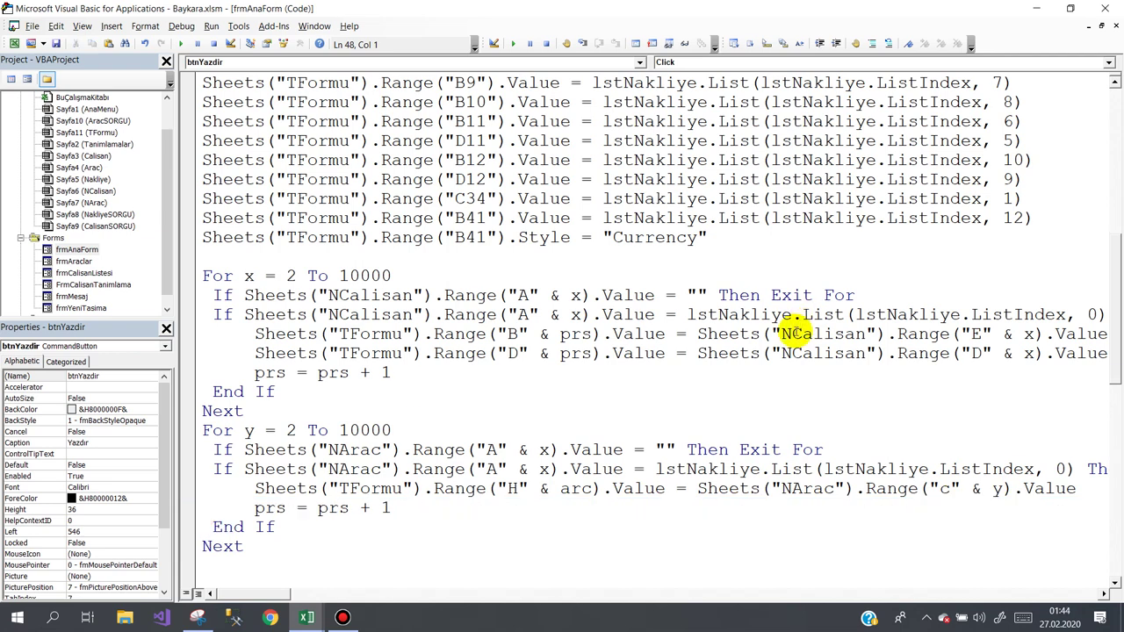
double_click(271, 508)
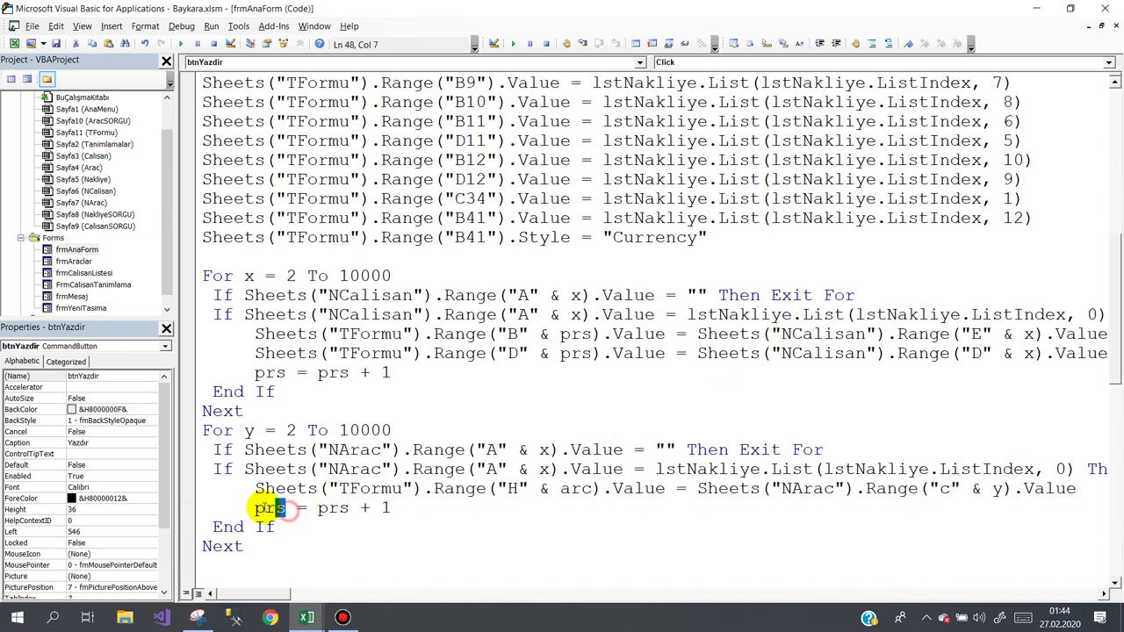
text(arc)
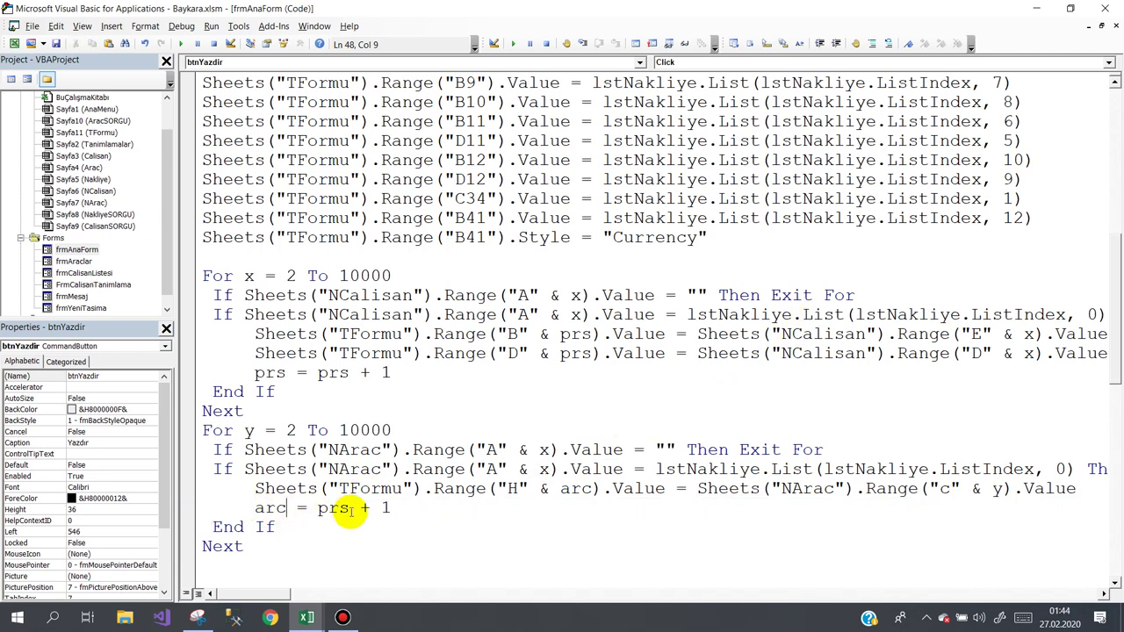
drag(350, 508, 338, 508)
text(arc)
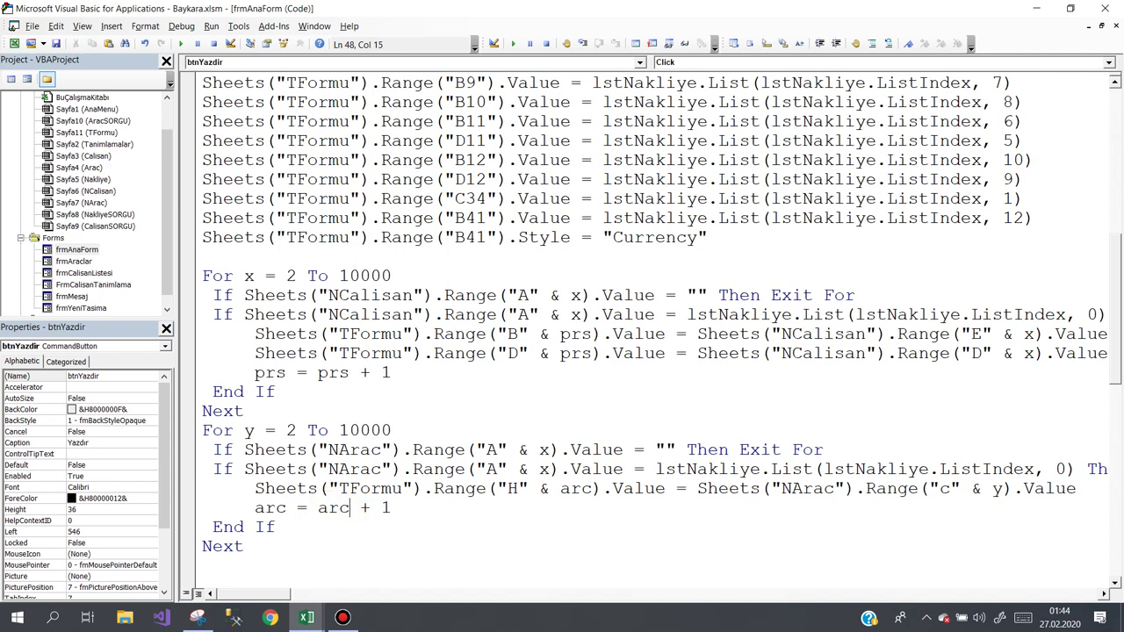
click(431, 512)
key(Down)
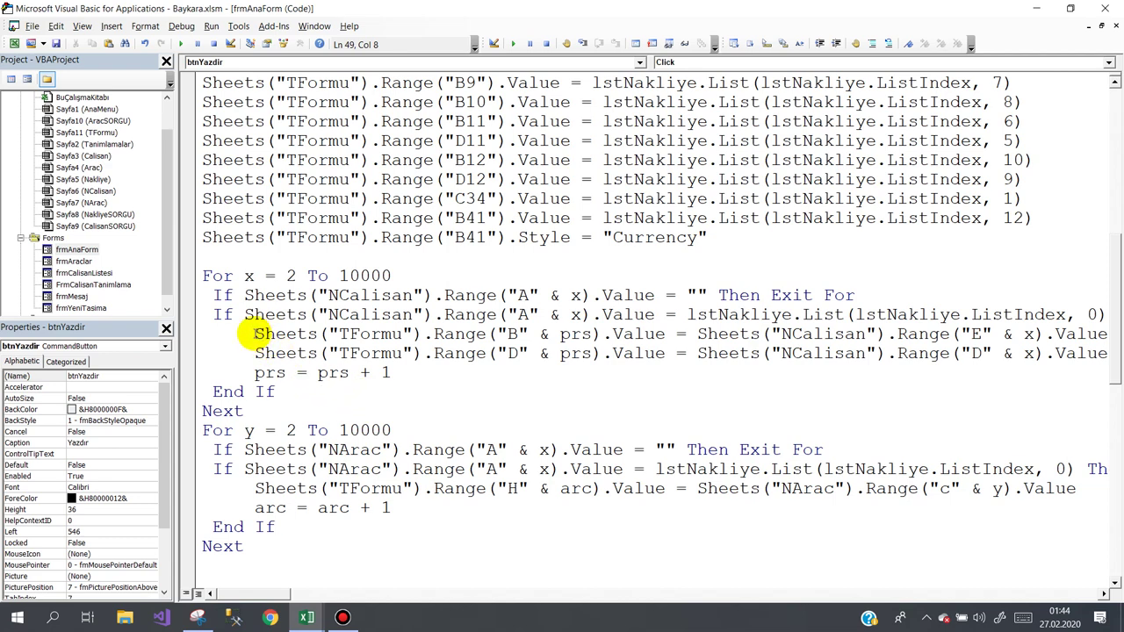
Insert a line above the crew name line holding Sheets("TFormu").Range("B" & prs).Value.
click(253, 334)
key(Return)
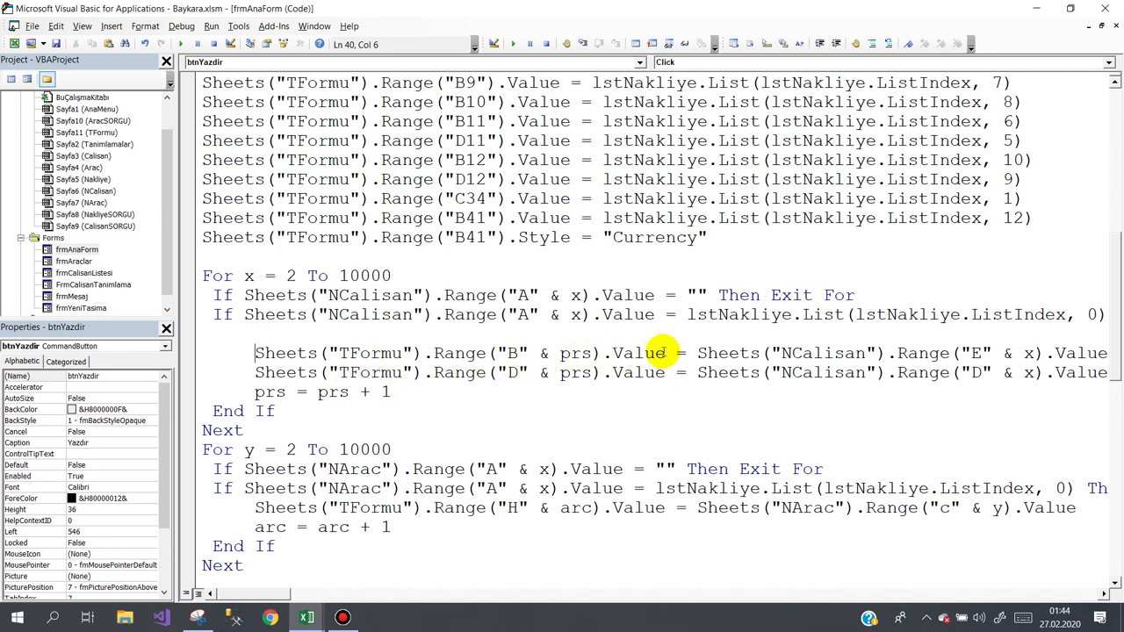
drag(662, 353, 252, 353)
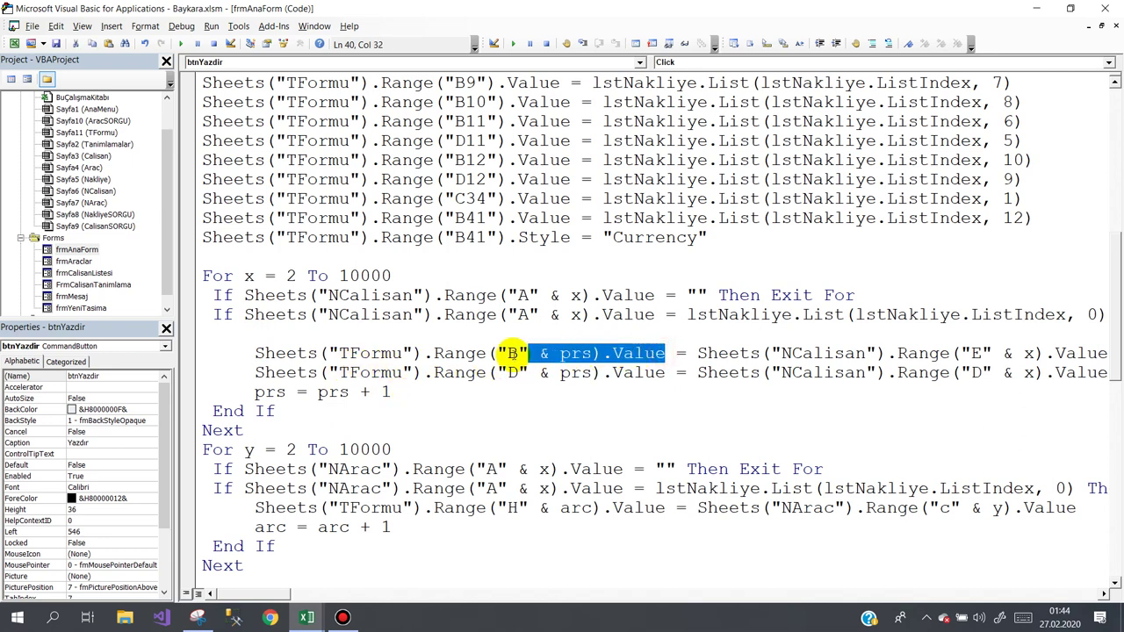
click(257, 336)
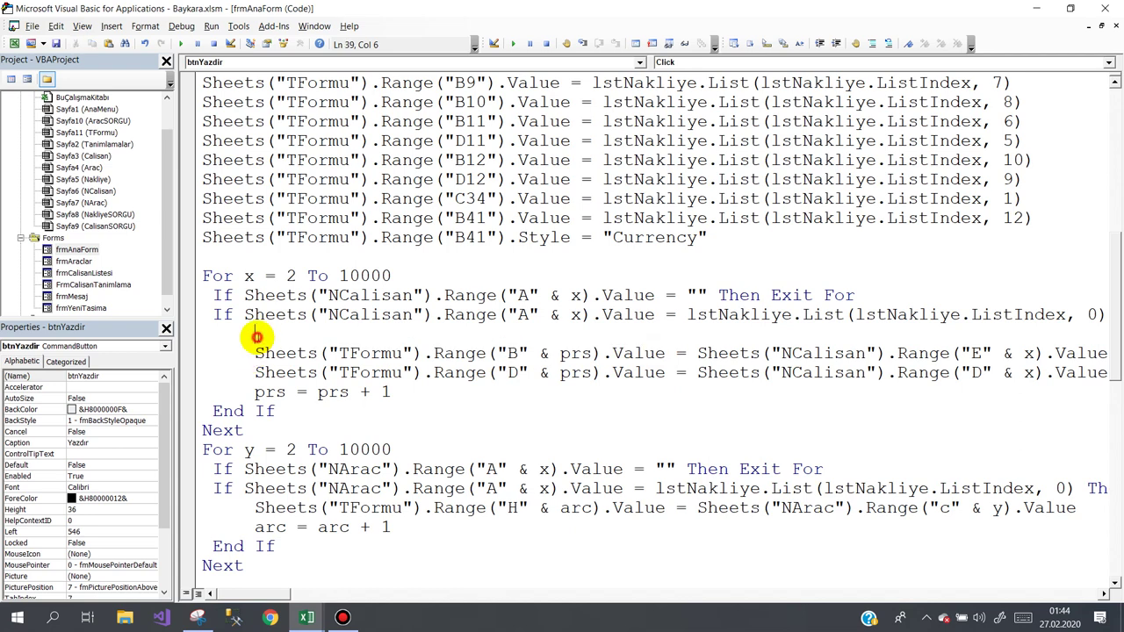
text(Sheets("TFormu").Range("B" & prs).Value)
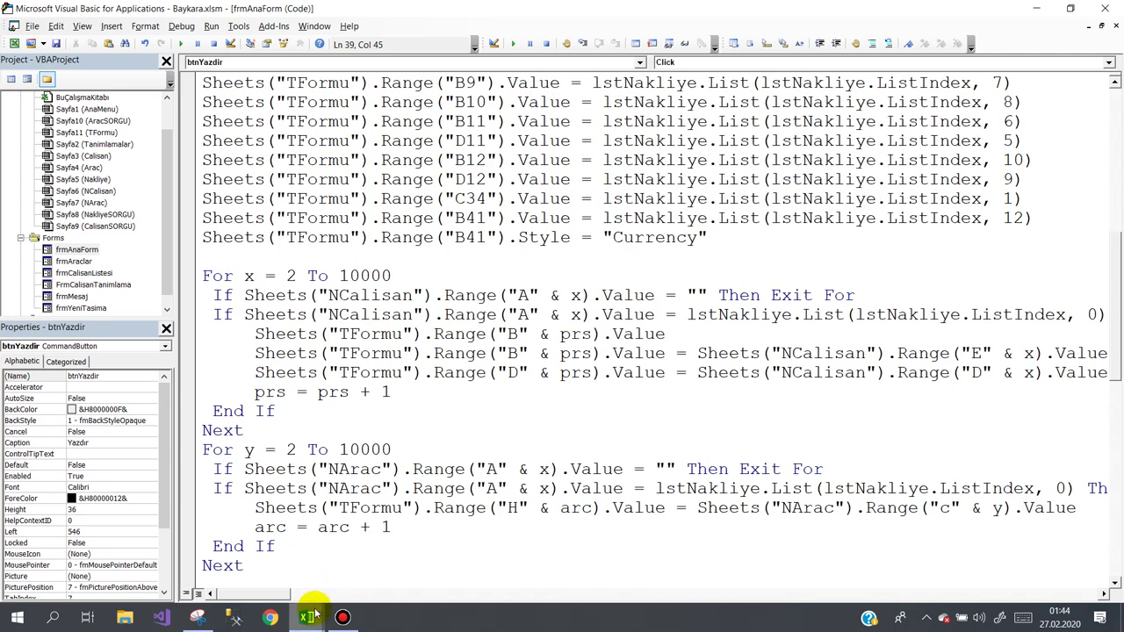
Right-align cells A15:A24 in the TFormu EKİP table.
mouse_move(307, 617)
click(261, 566)
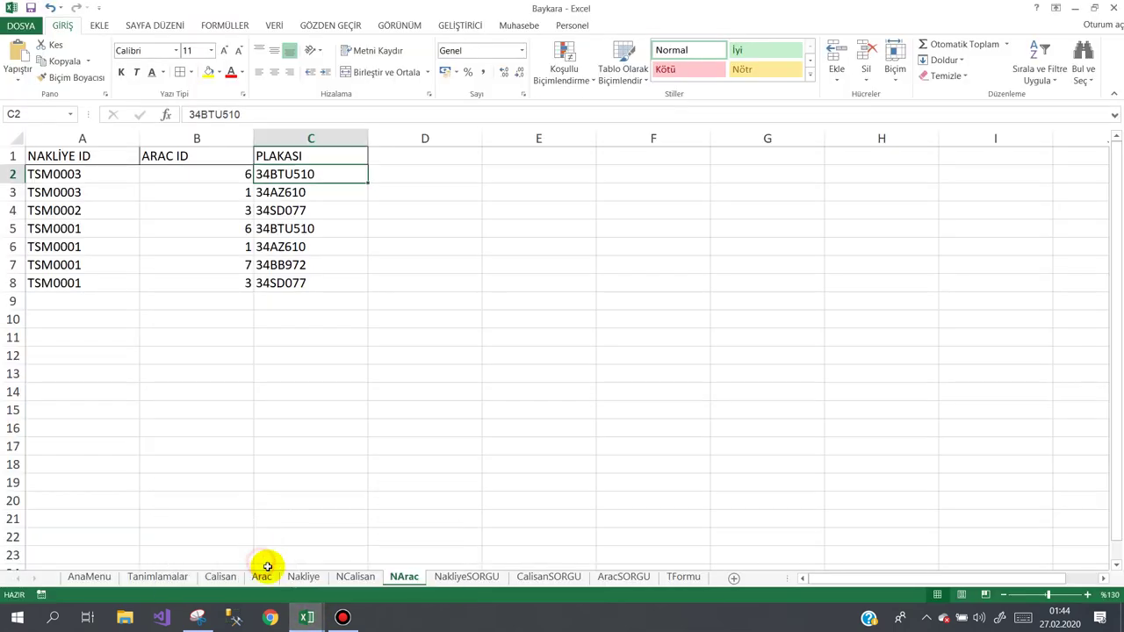
click(681, 577)
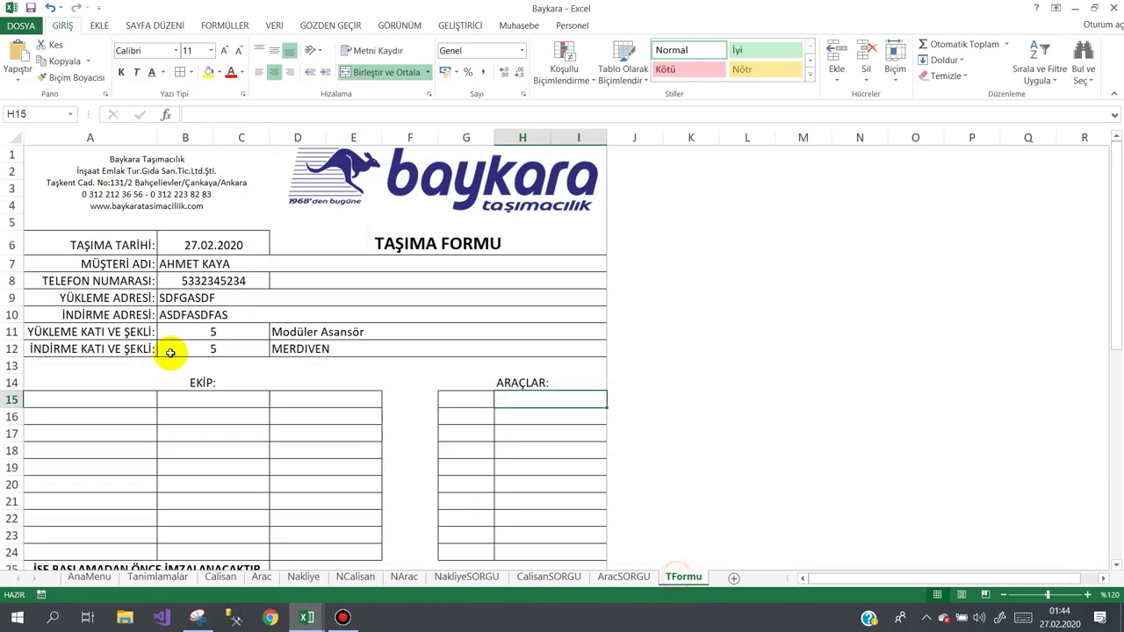
click(131, 398)
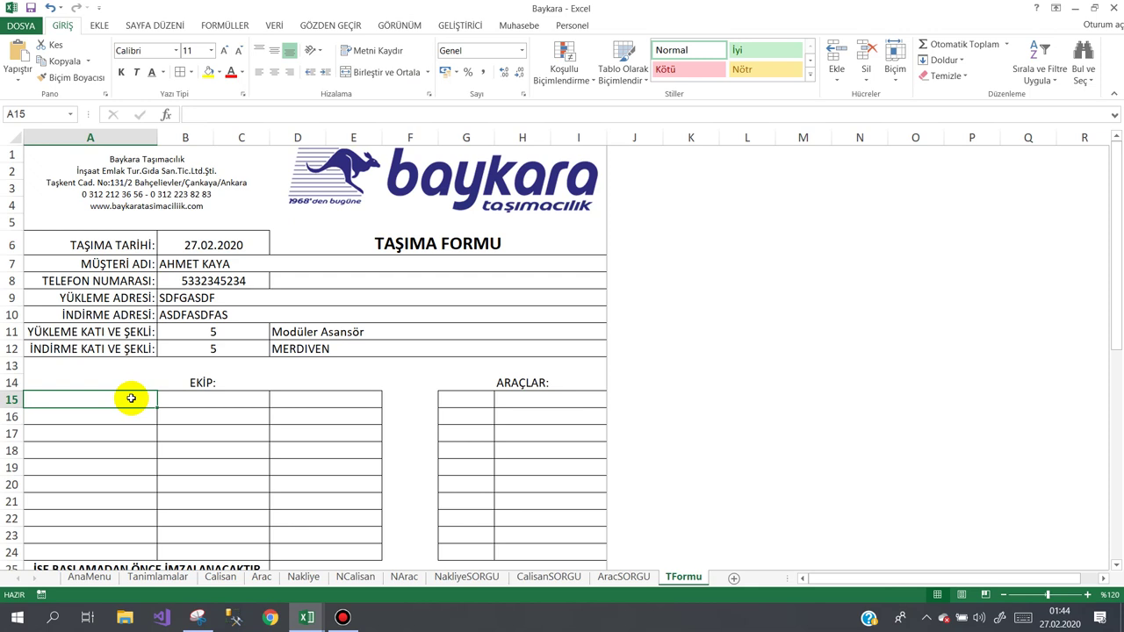
drag(123, 400, 115, 547)
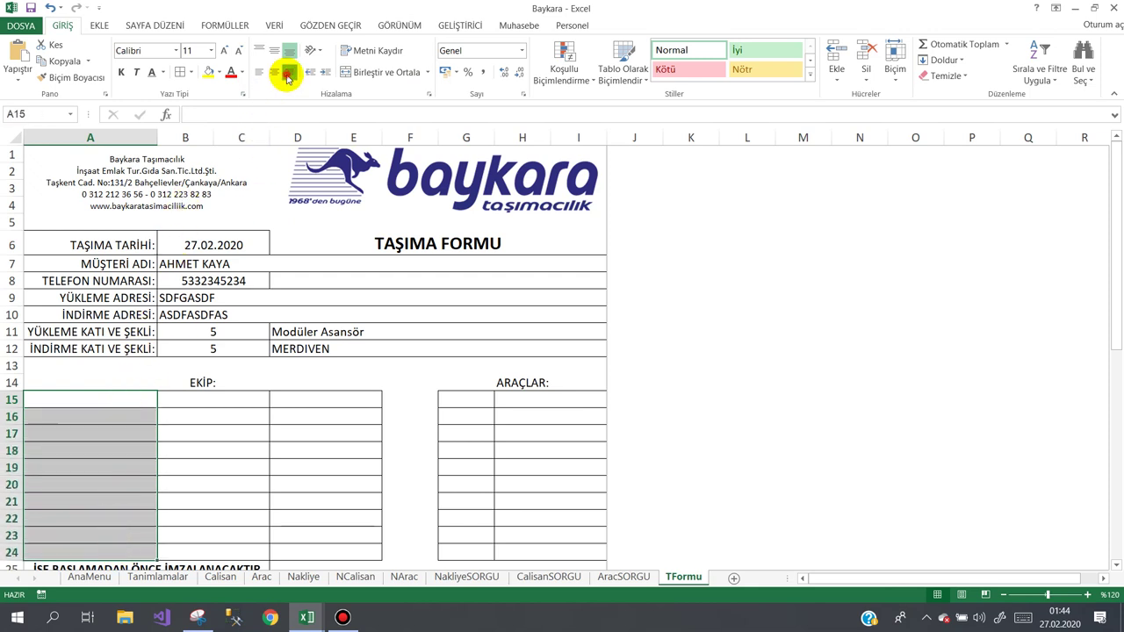
click(287, 76)
click(121, 398)
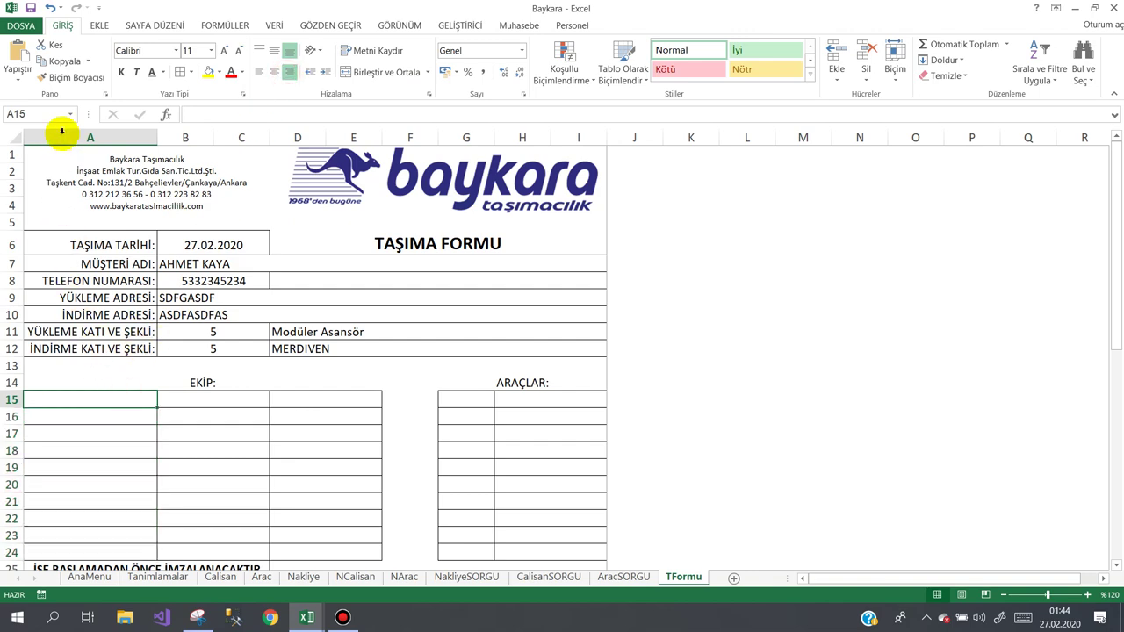
click(307, 617)
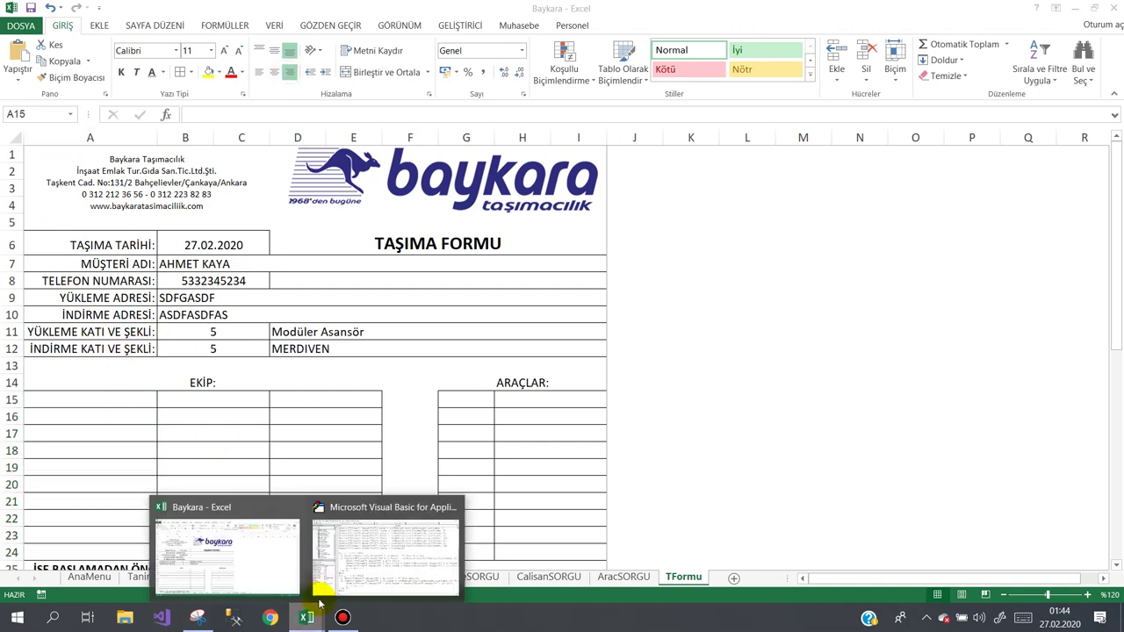
Change the crew numbering line to write prs - 14 into TFormu column A.
click(377, 551)
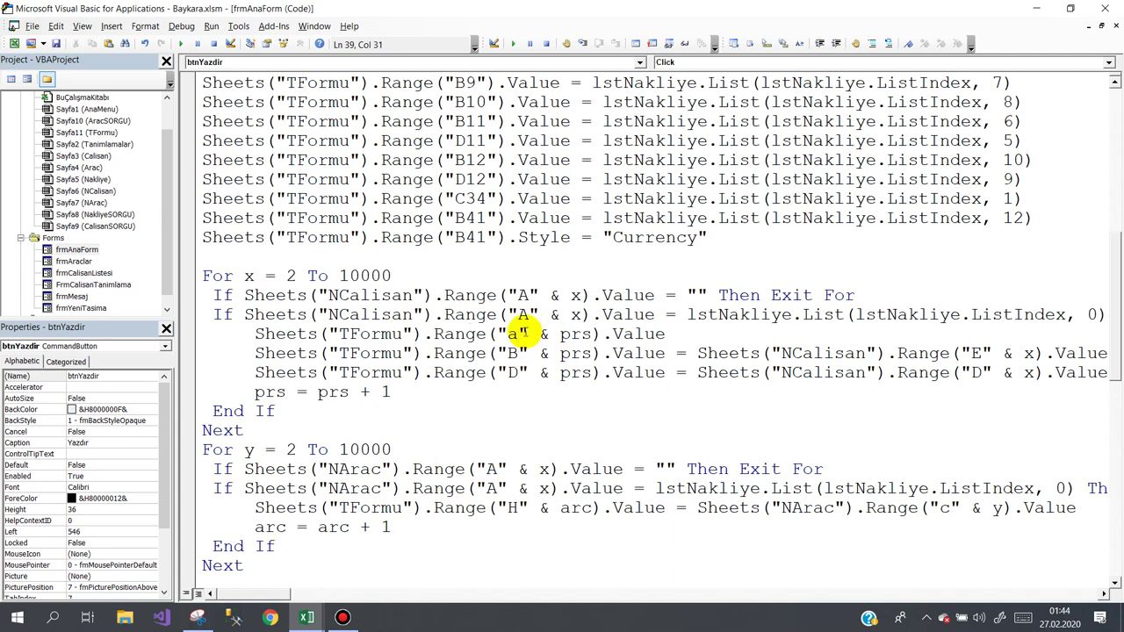
key(BackSpace)
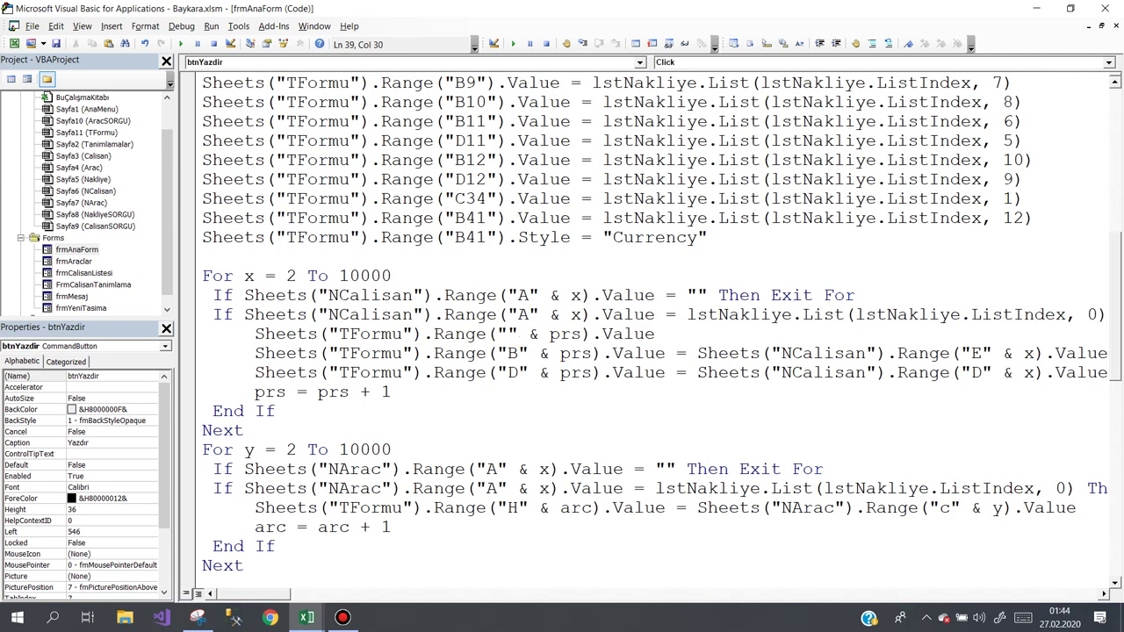
text(A)
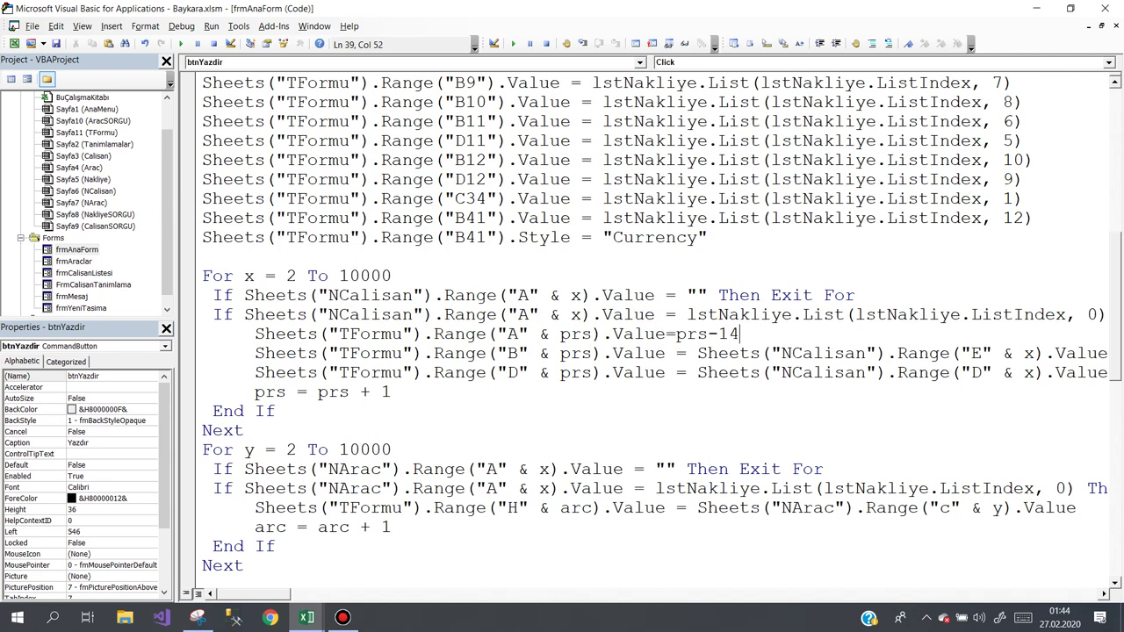
click(705, 402)
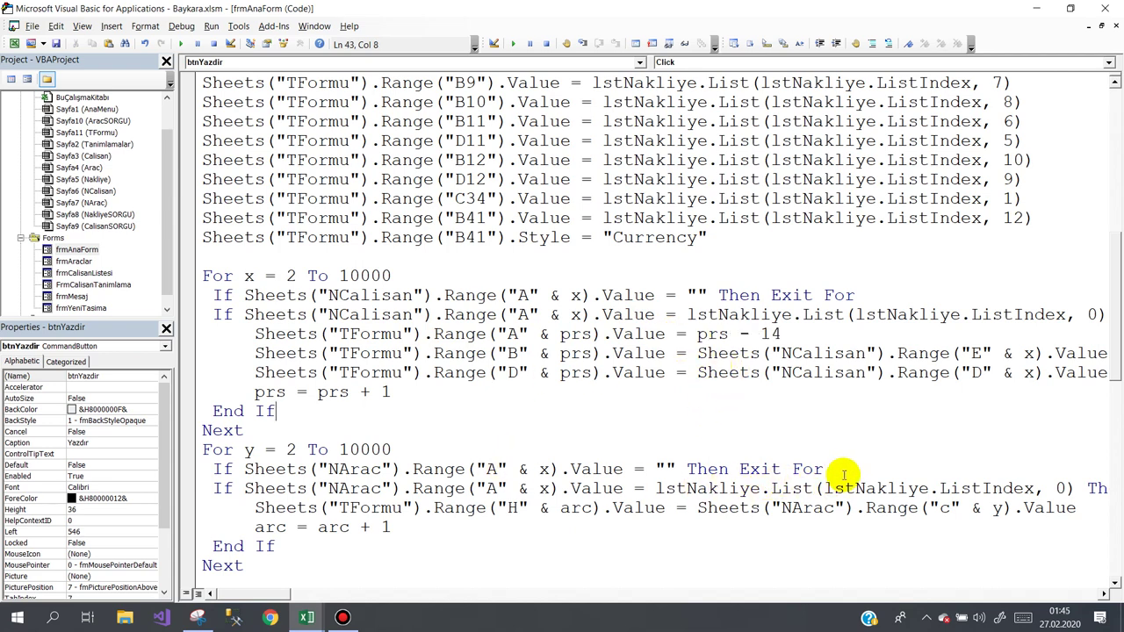
key(Return)
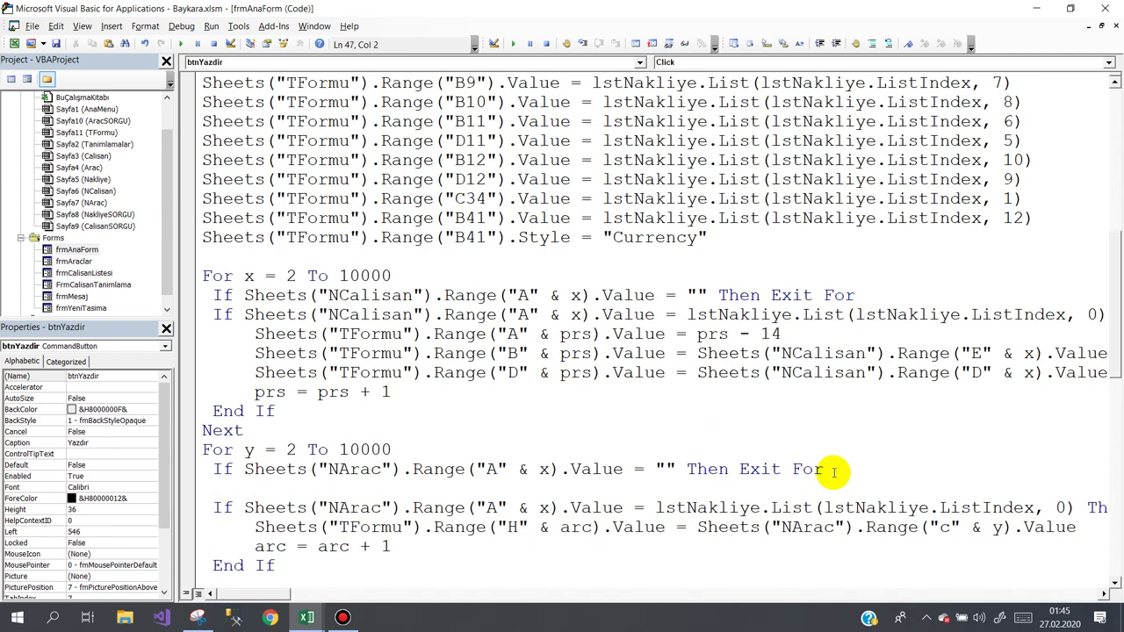
key(BackSpace)
key(BackSpace)
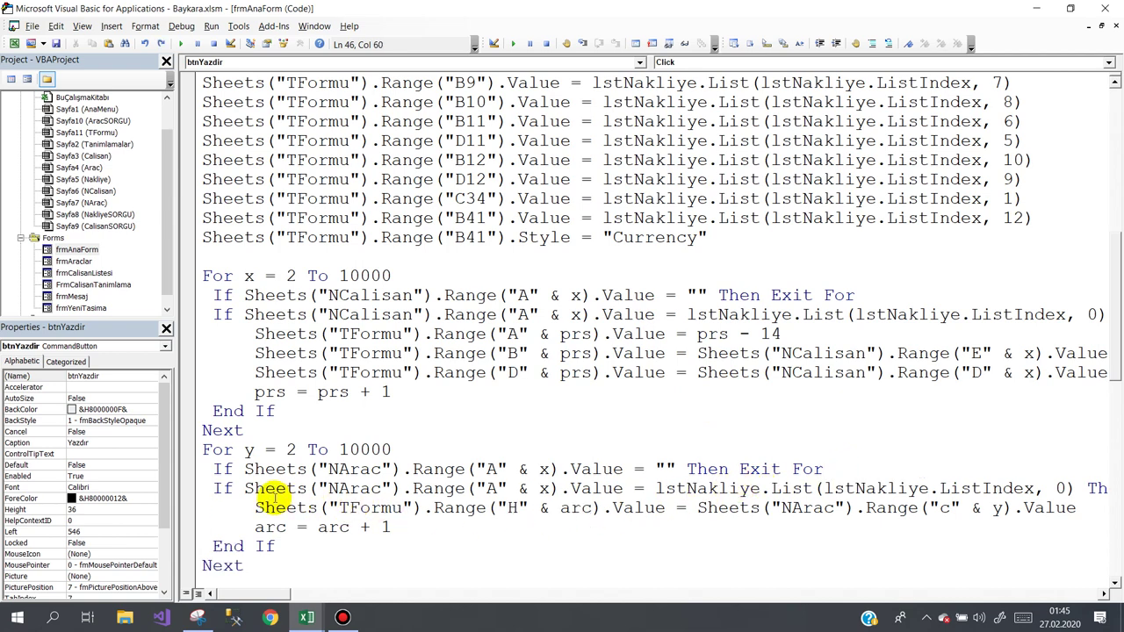
Duplicate the Sheets("TFormu").Range("H" & arc).Value reference onto a new line above the vehicle copy line.
click(255, 508)
key(Return)
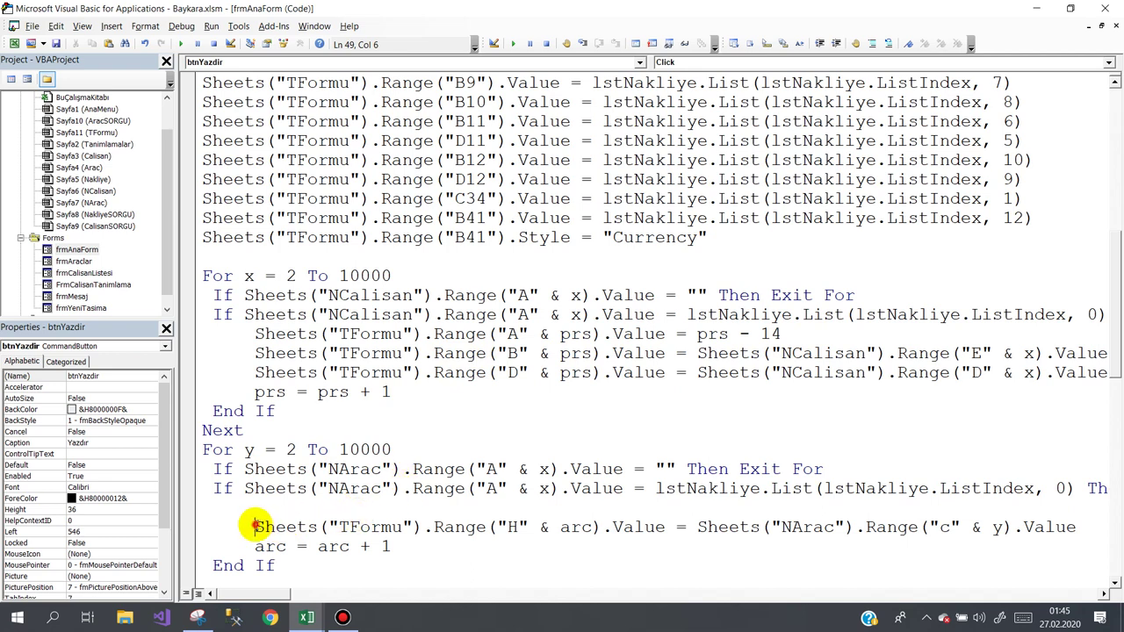
drag(255, 527, 666, 527)
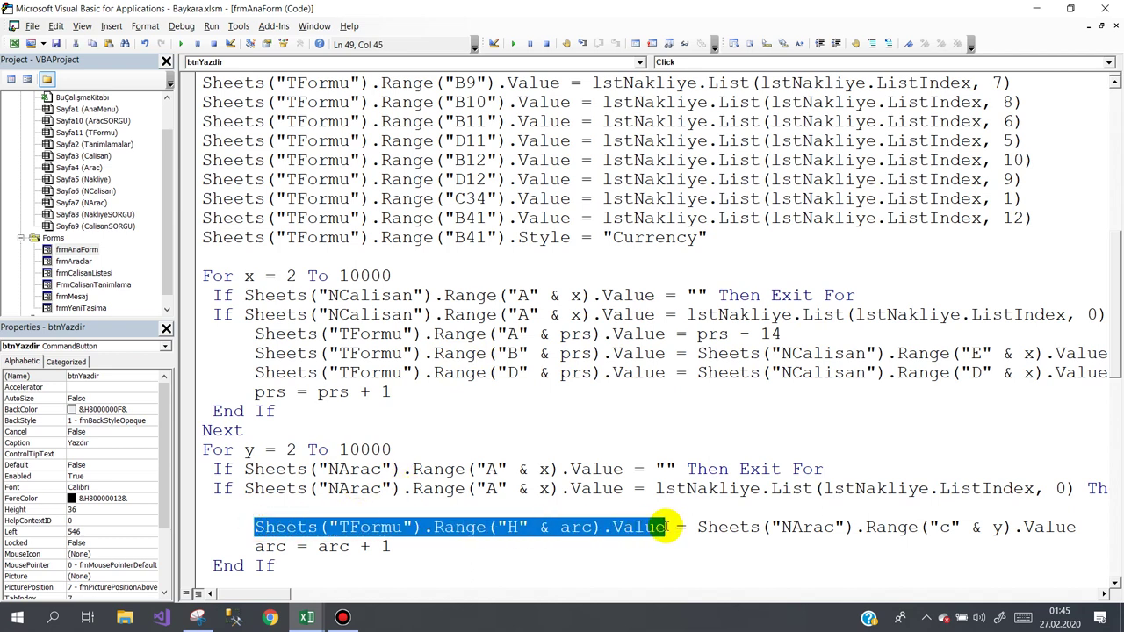
key(ctrl+c)
click(321, 509)
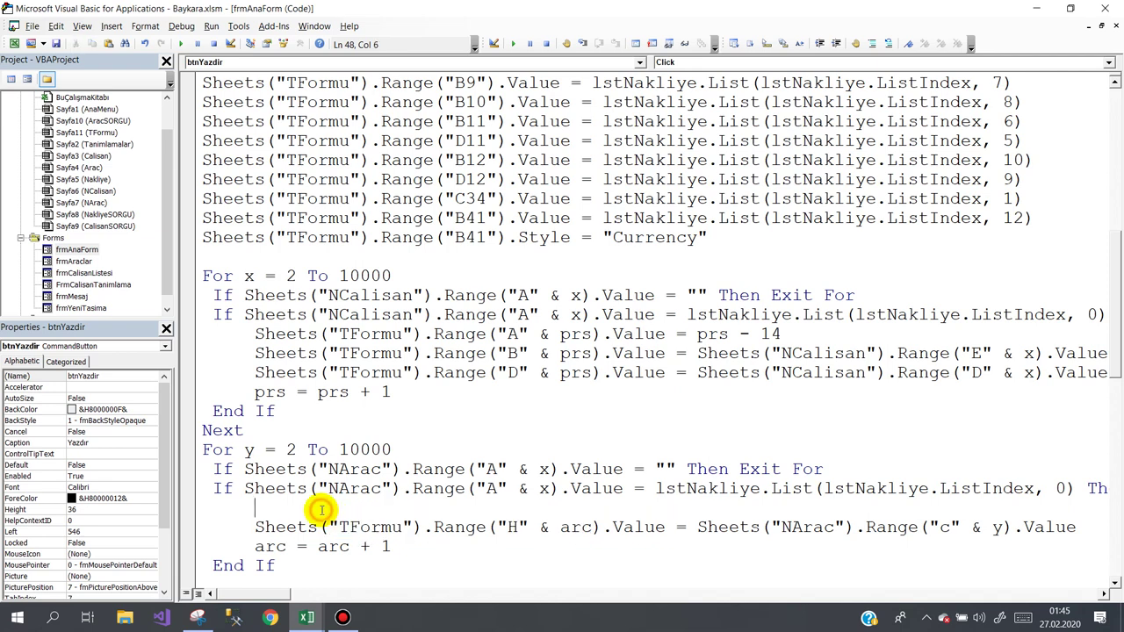
key(ctrl+v)
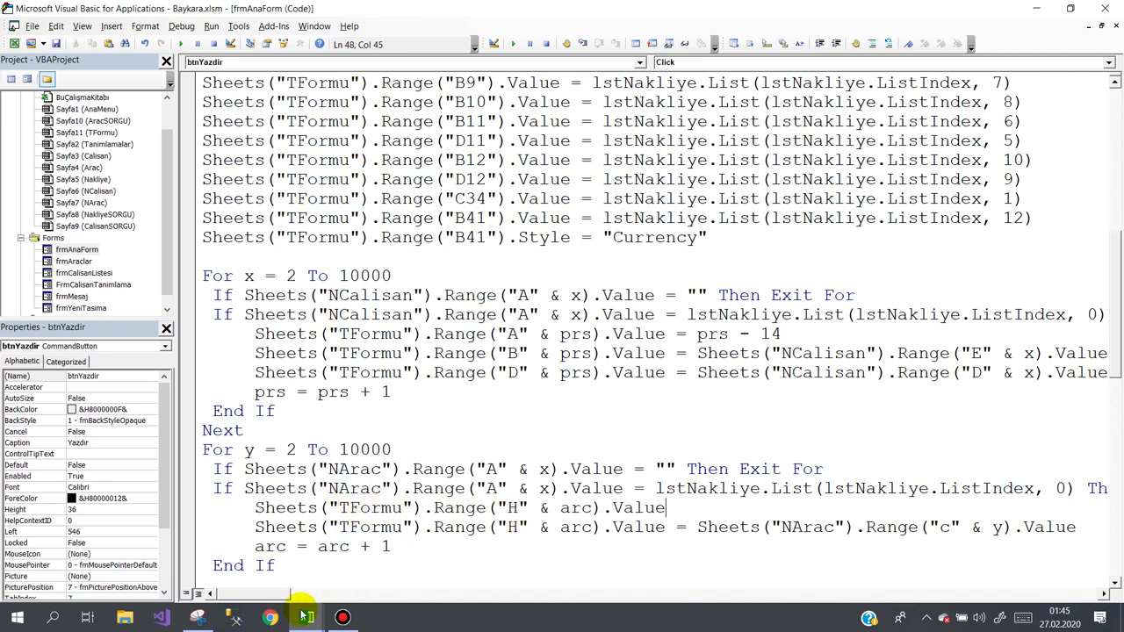
mouse_move(304, 614)
click(254, 547)
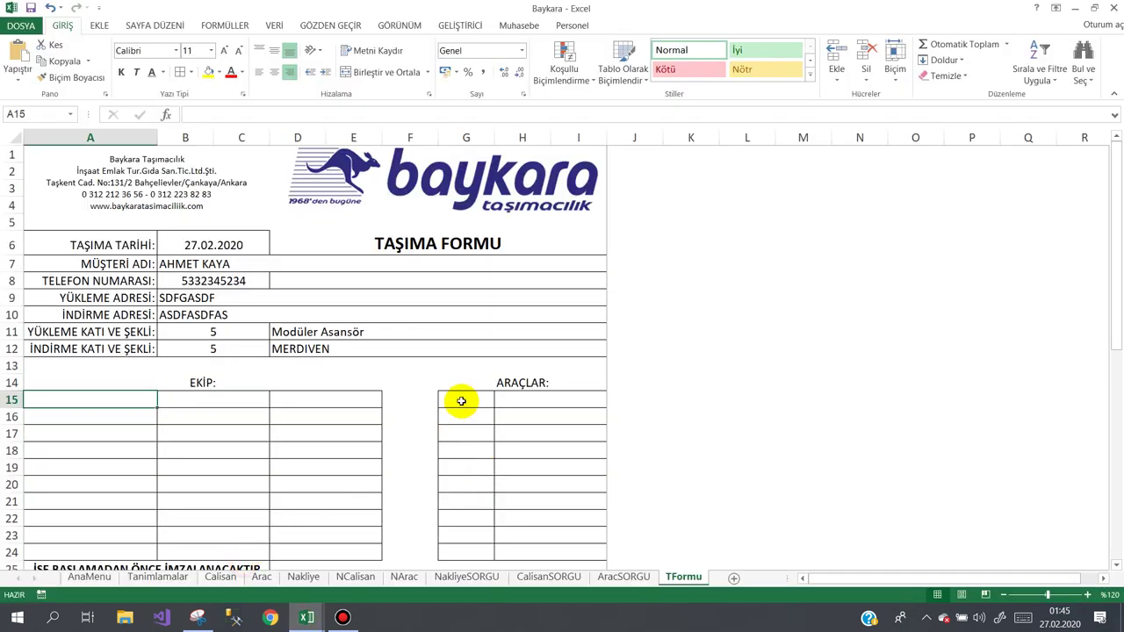
Point the new vehicle numbering line at TFormu column G, matching cell G15.
click(461, 402)
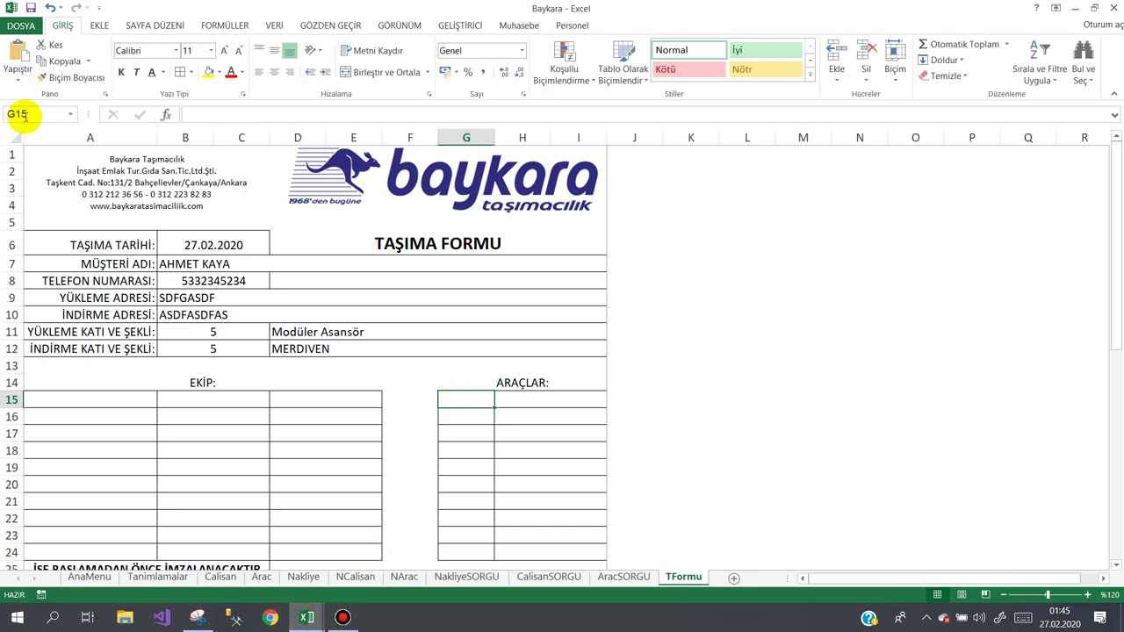
mouse_move(305, 614)
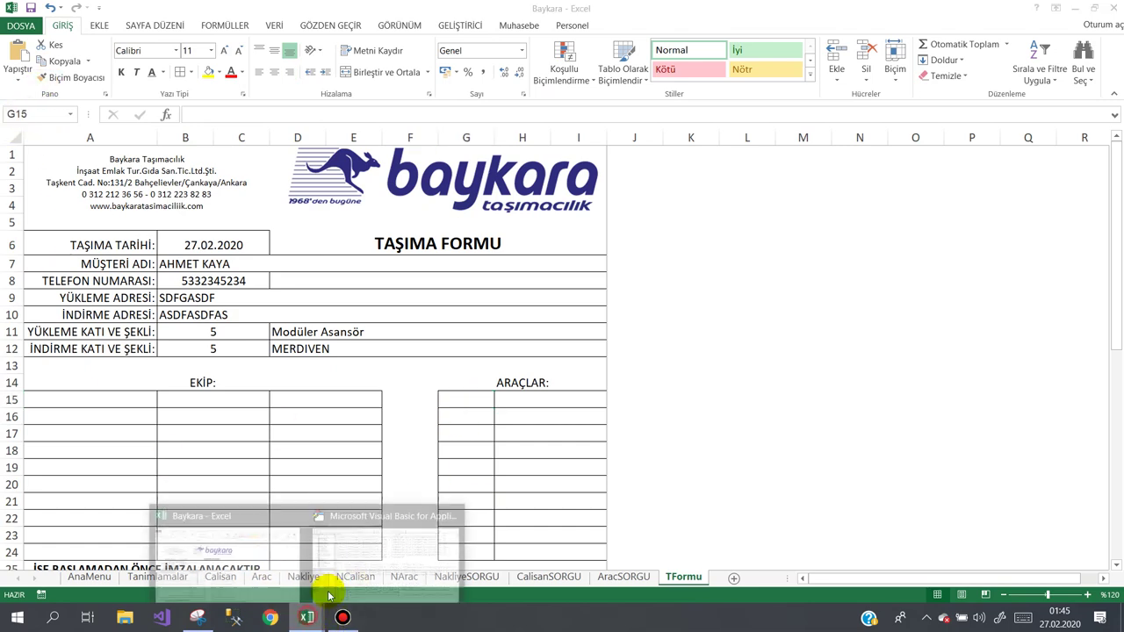
click(393, 549)
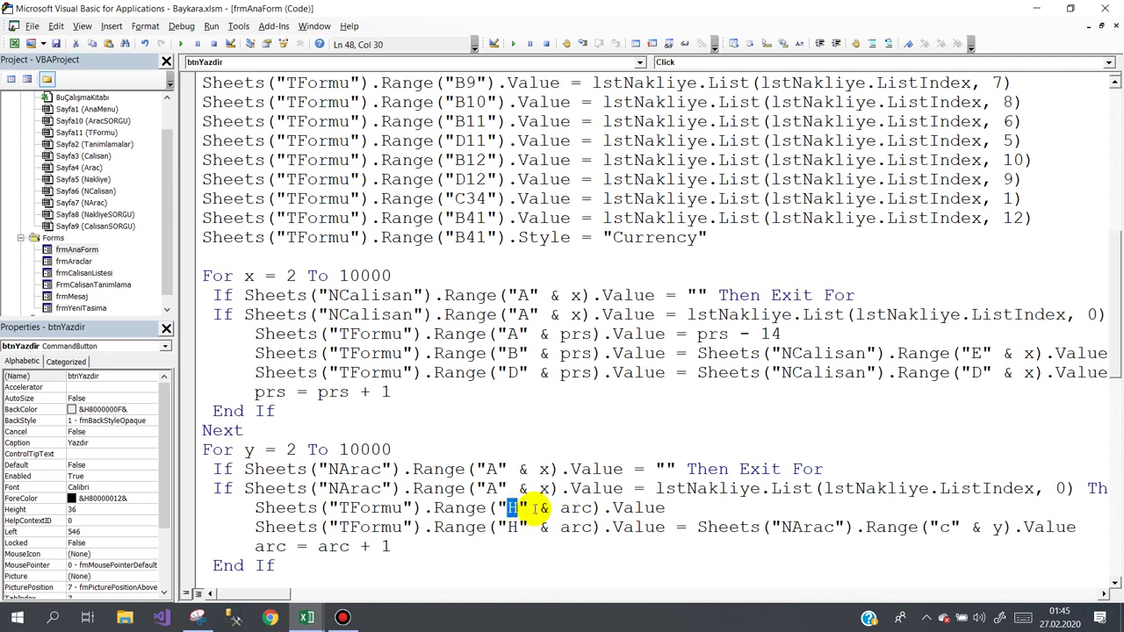
text(G)
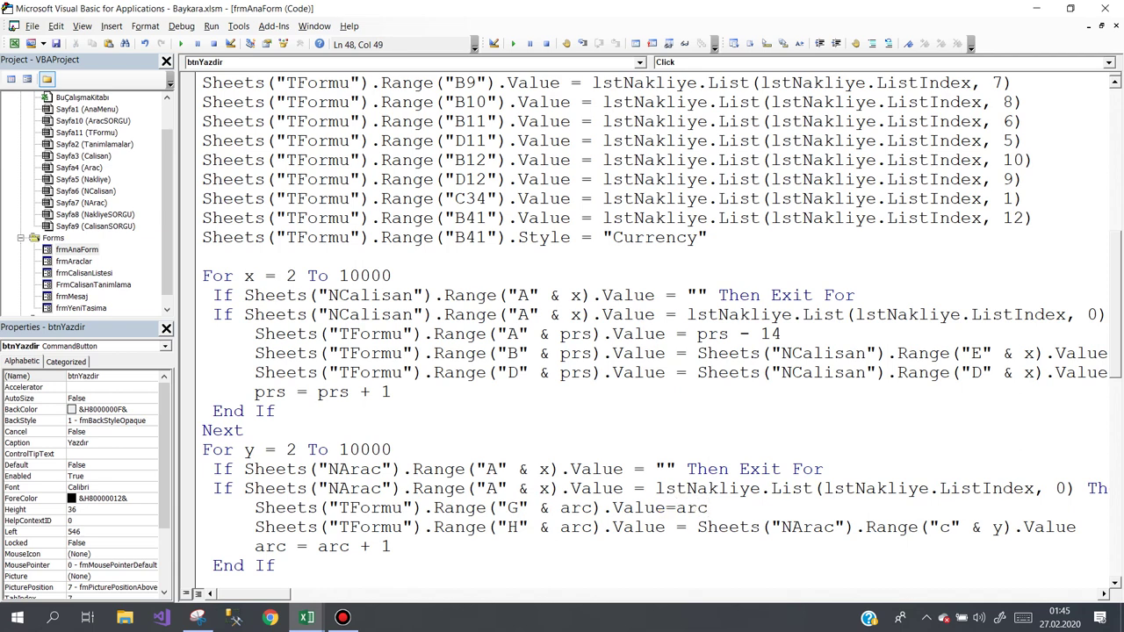
text(- 14)
click(632, 469)
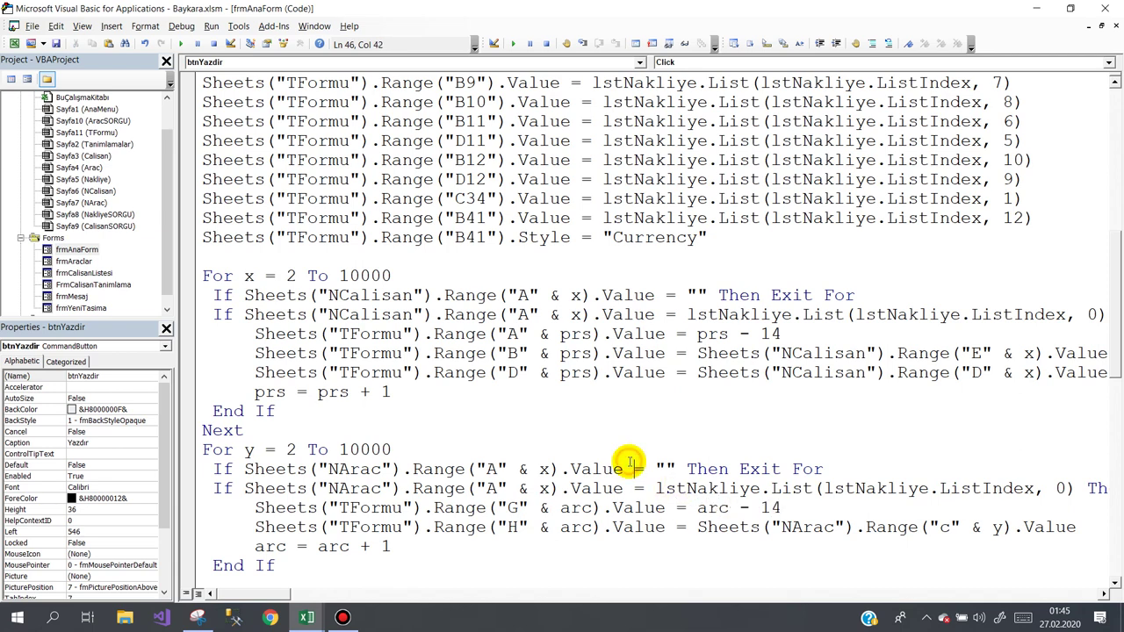
Uncomment the three PrintOut and message lines and save the VBA project.
scroll(334, 332, down, 3)
scroll(334, 332, down, 1)
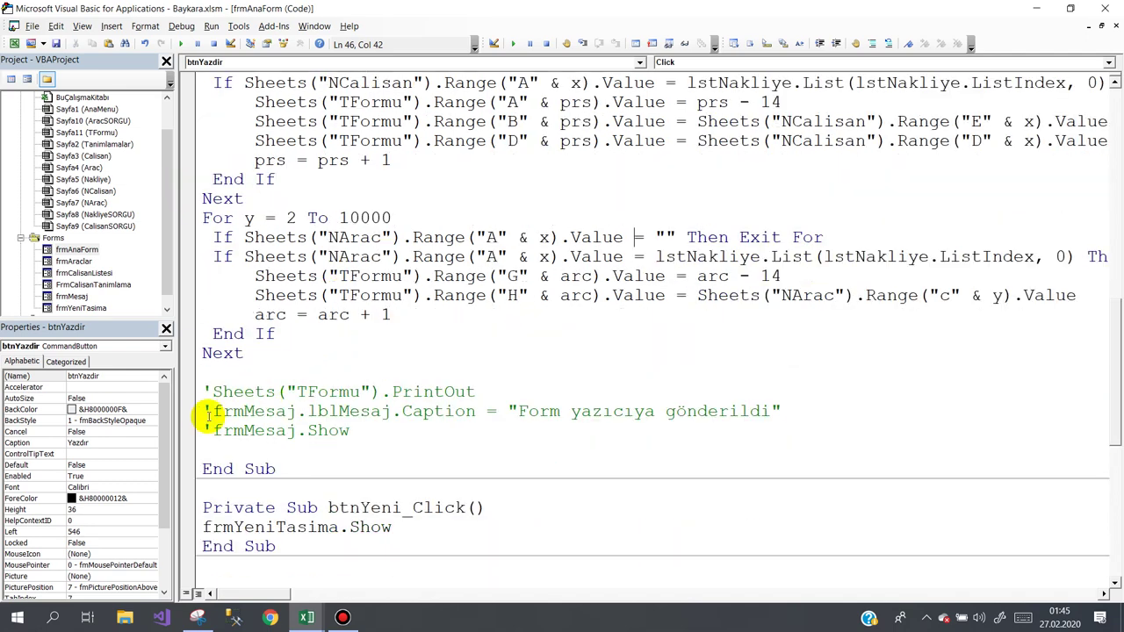
drag(204, 387, 350, 431)
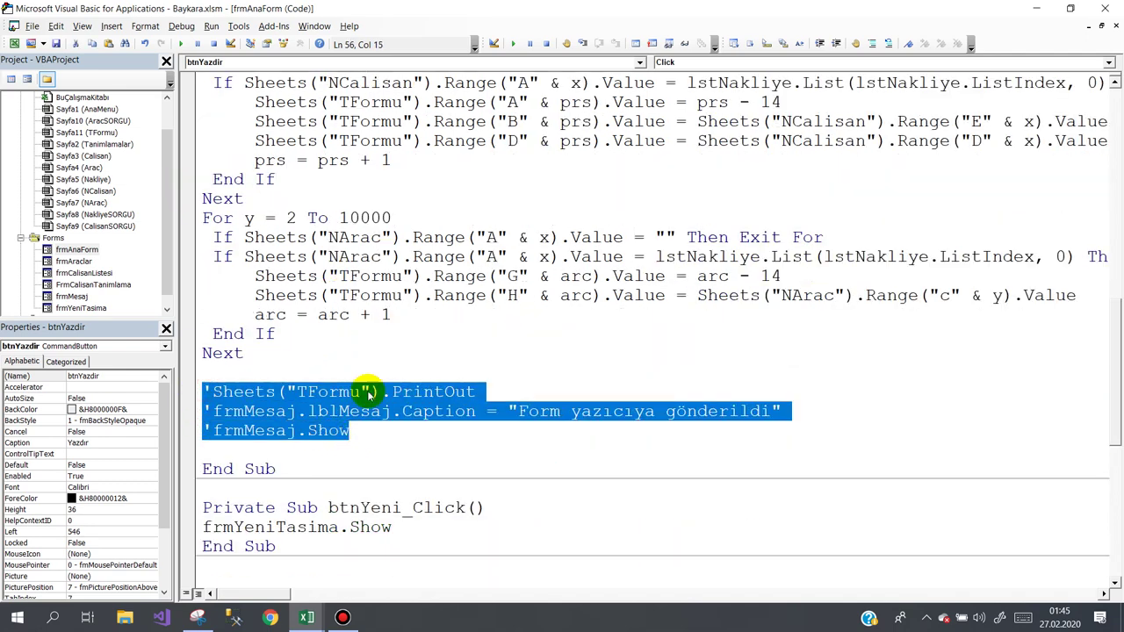
click(887, 44)
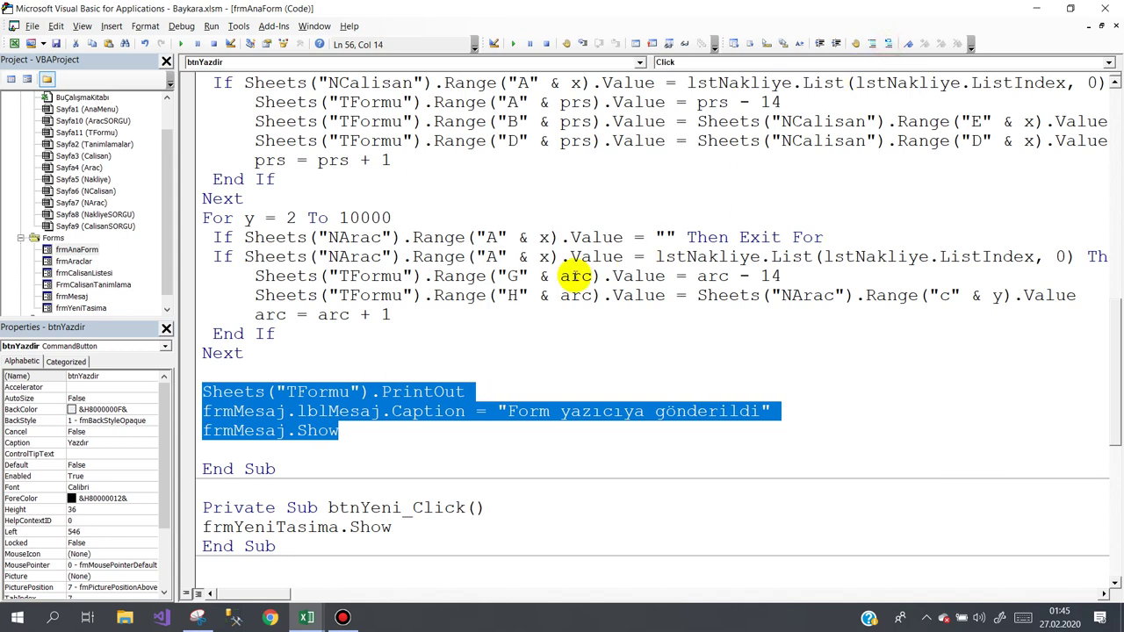
click(486, 276)
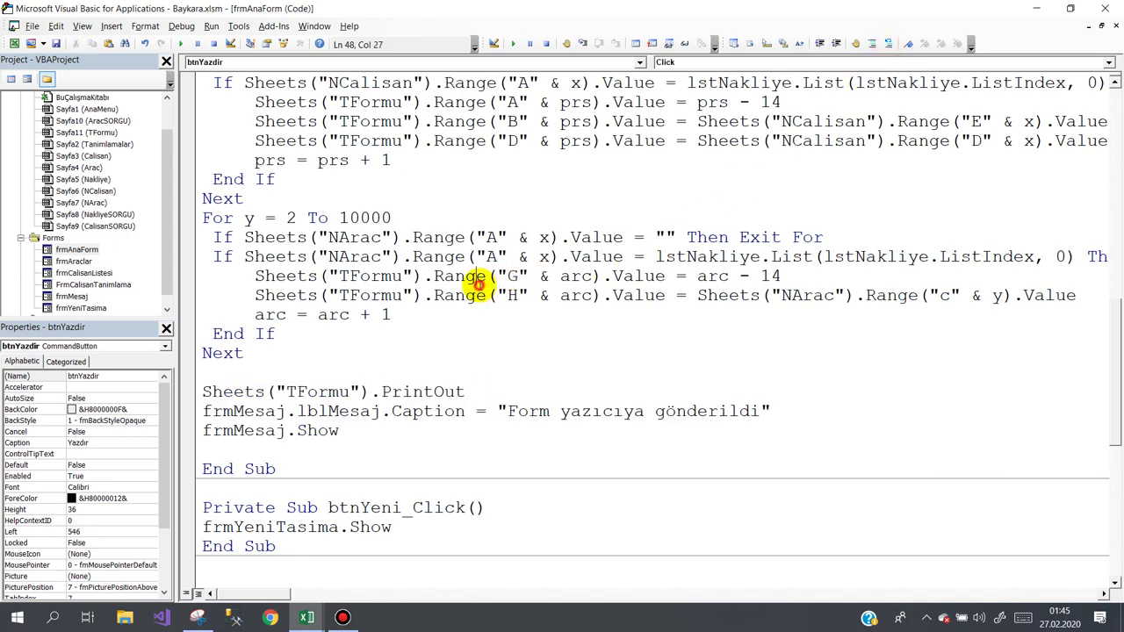
click(55, 44)
click(511, 344)
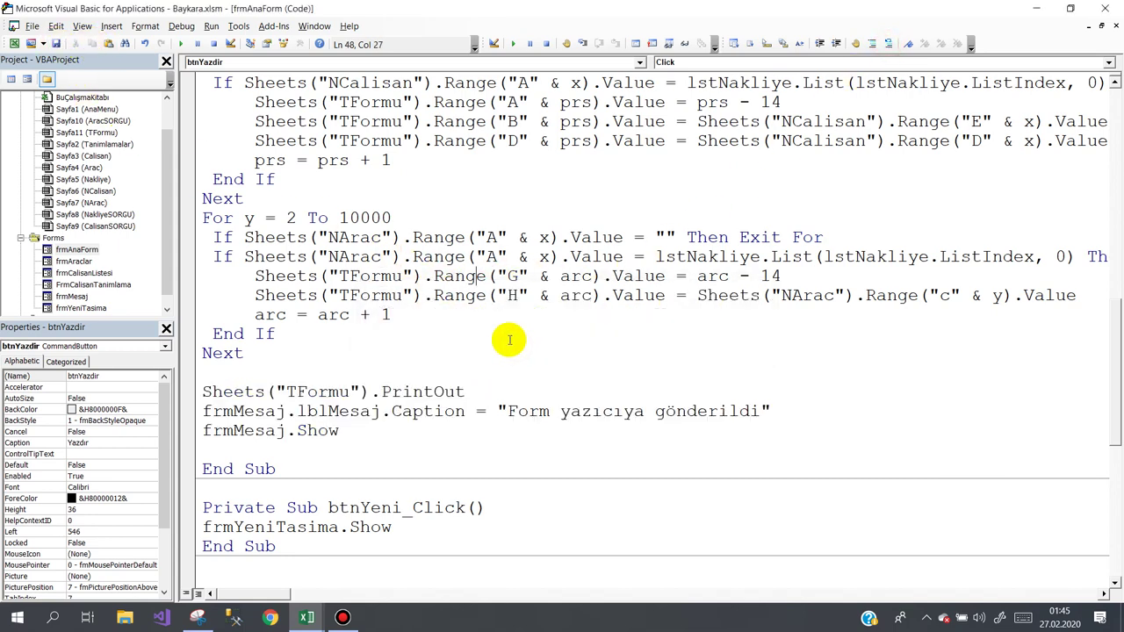
Clear header fields B7 through B12 plus Modüler Asansör in D11 and MERDİVEN in D12.
mouse_move(306, 615)
click(258, 567)
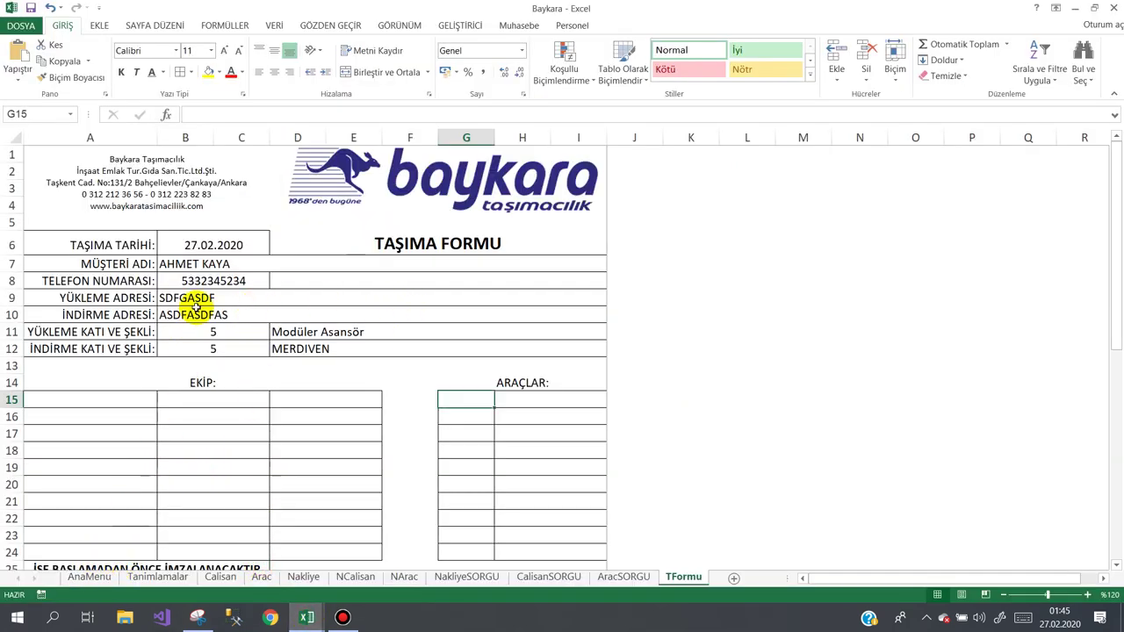
drag(217, 243, 220, 281)
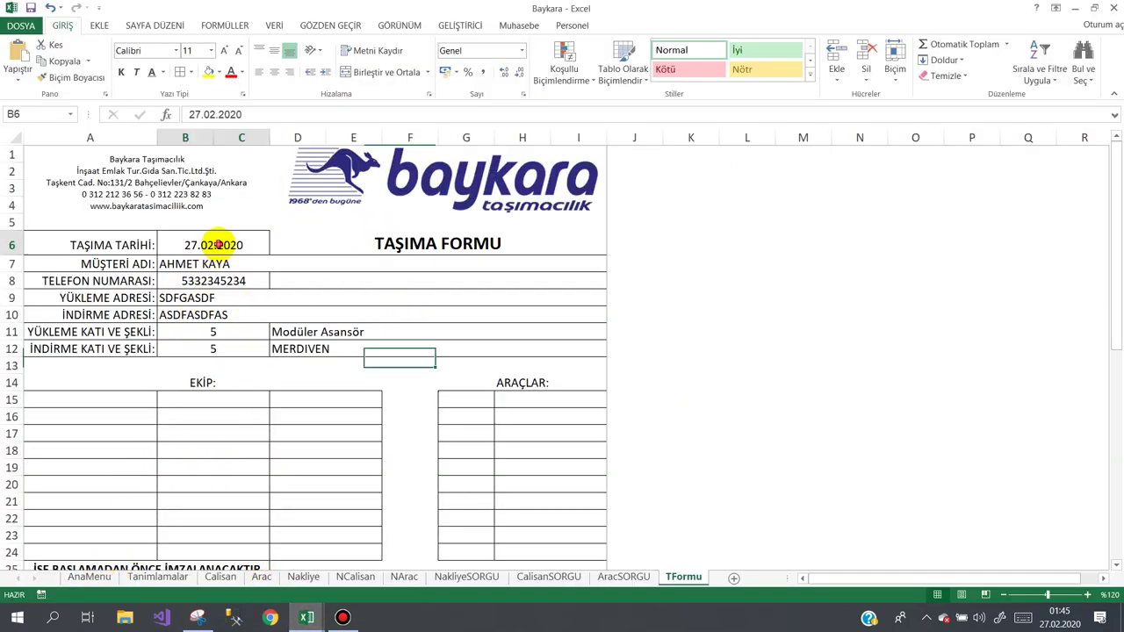
click(262, 298)
click(236, 246)
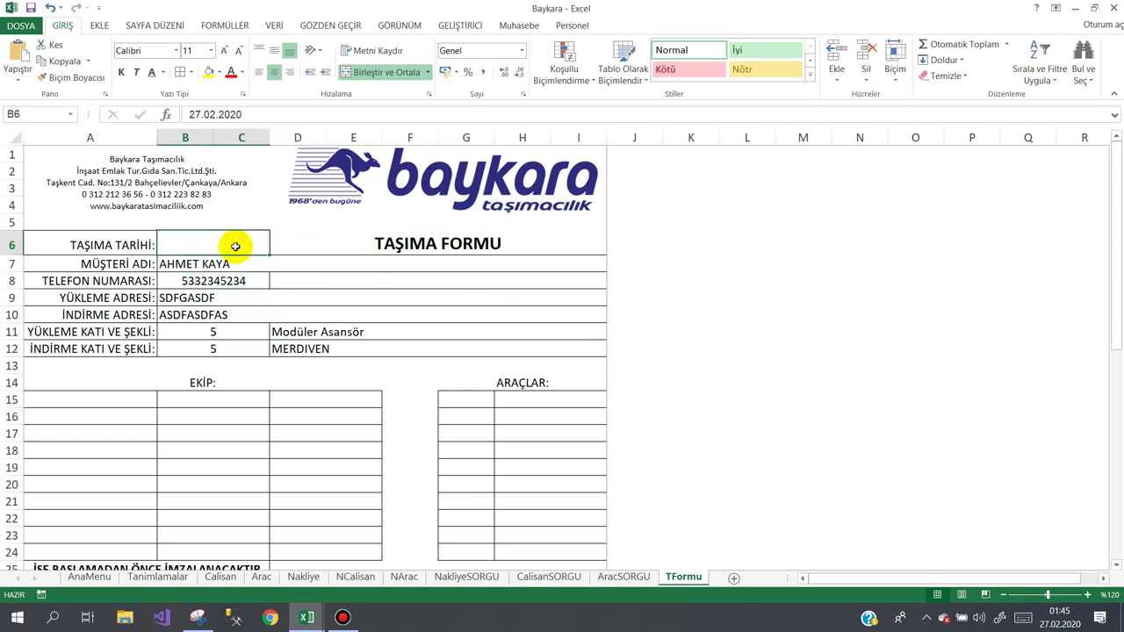
click(223, 264)
key(Delete)
click(227, 281)
key(Delete)
click(228, 297)
key(Delete)
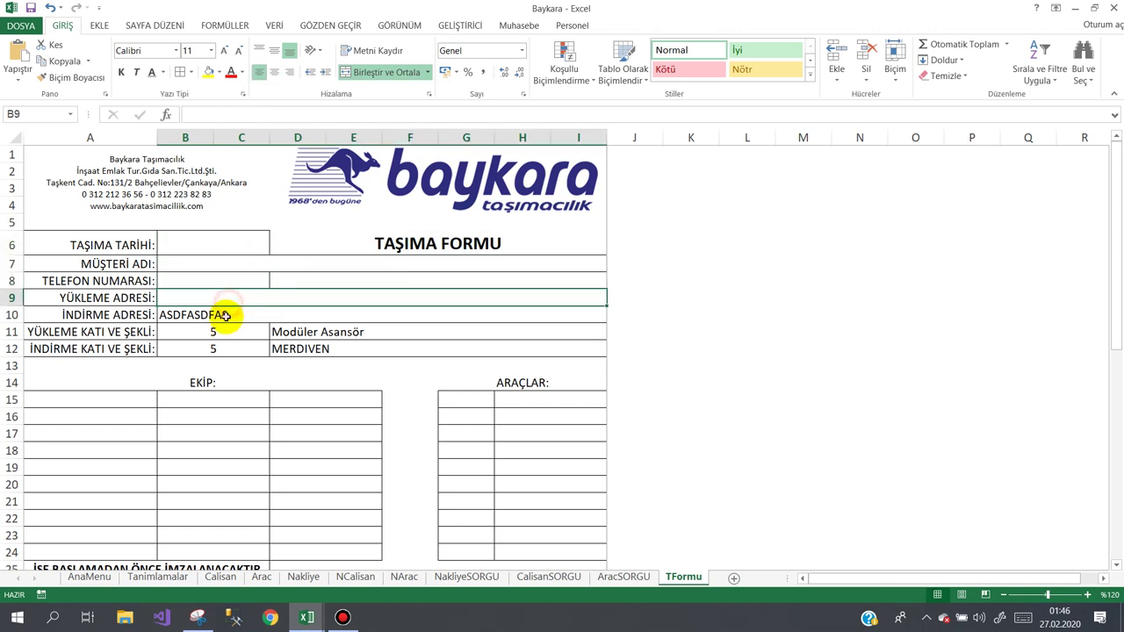
click(226, 315)
key(Delete)
click(225, 332)
key(Delete)
click(226, 349)
key(Delete)
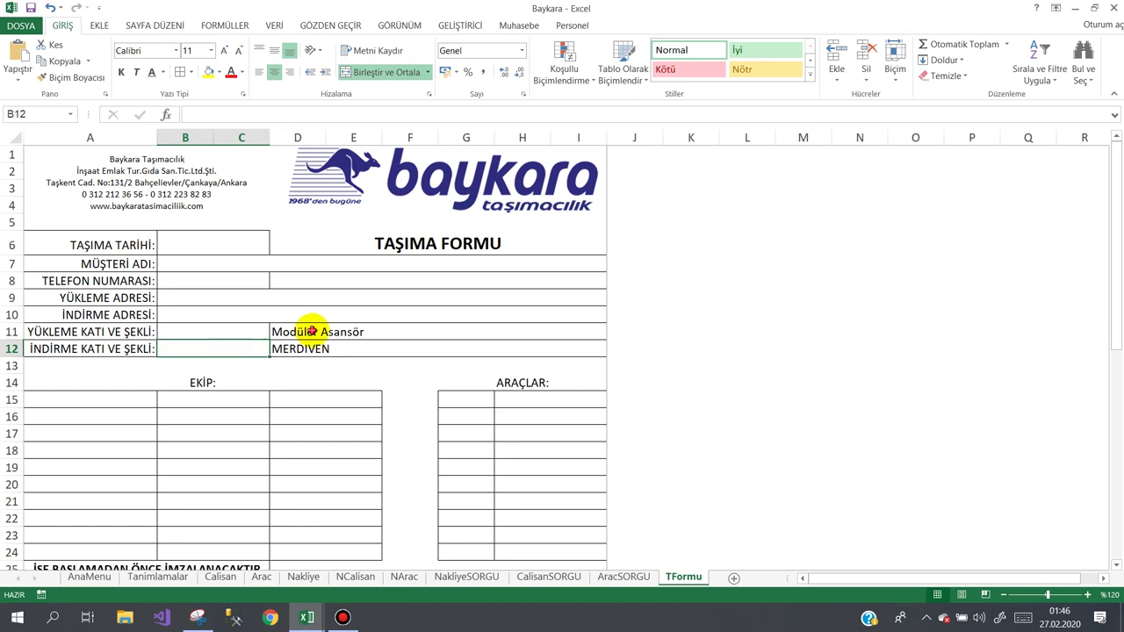
click(312, 332)
key(Delete)
click(314, 348)
key(Delete)
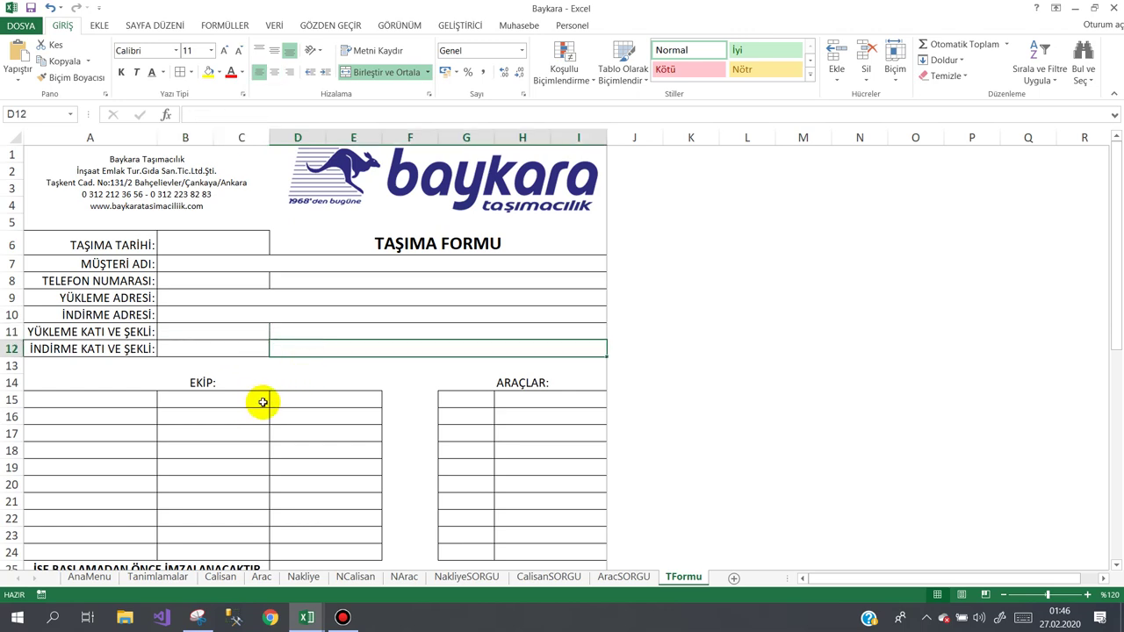
Clear the C34 delivery date and the B41 amount of 10.000,00 TL.
scroll(263, 402, down, 3)
scroll(263, 403, down, 2)
click(289, 453)
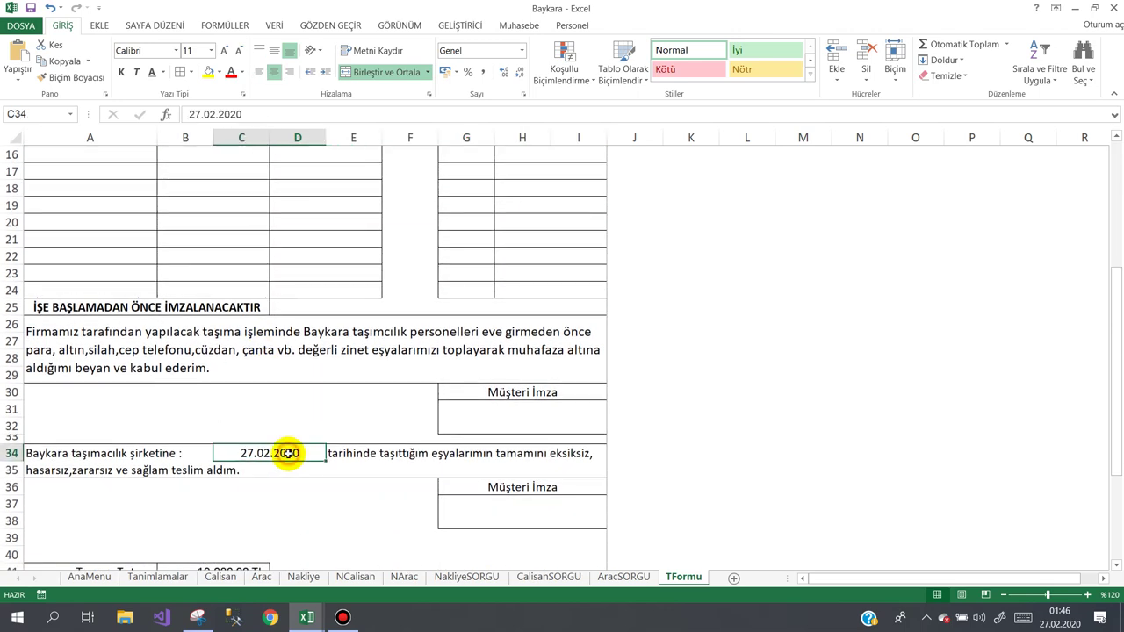
key(Delete)
scroll(288, 454, down, 3)
click(249, 419)
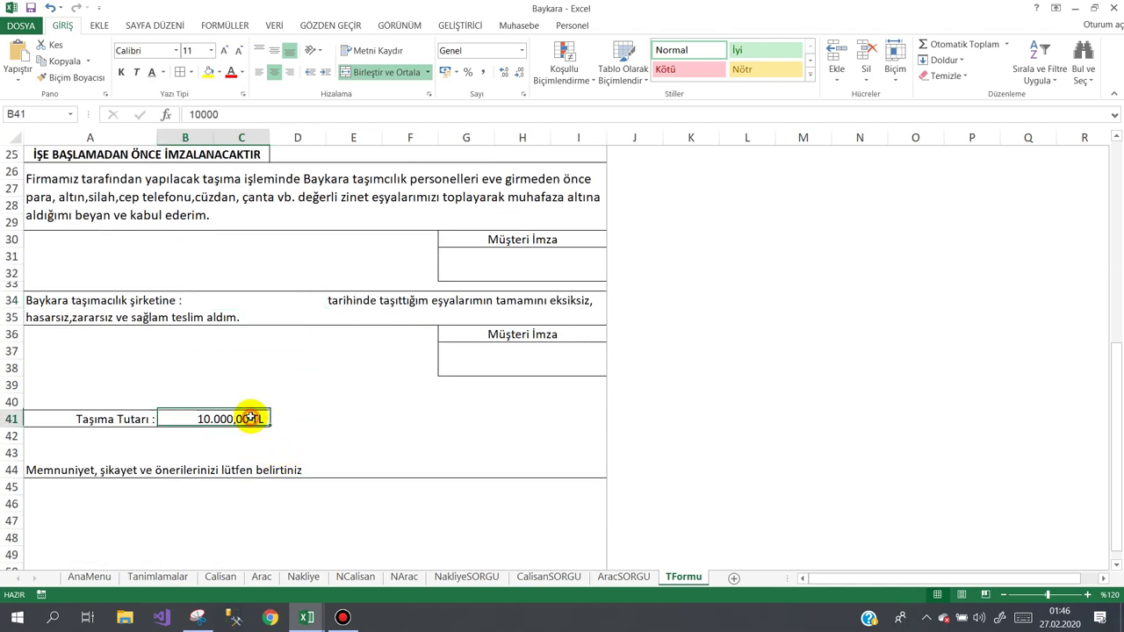
key(Delete)
scroll(303, 366, up, 1)
scroll(301, 360, up, 4)
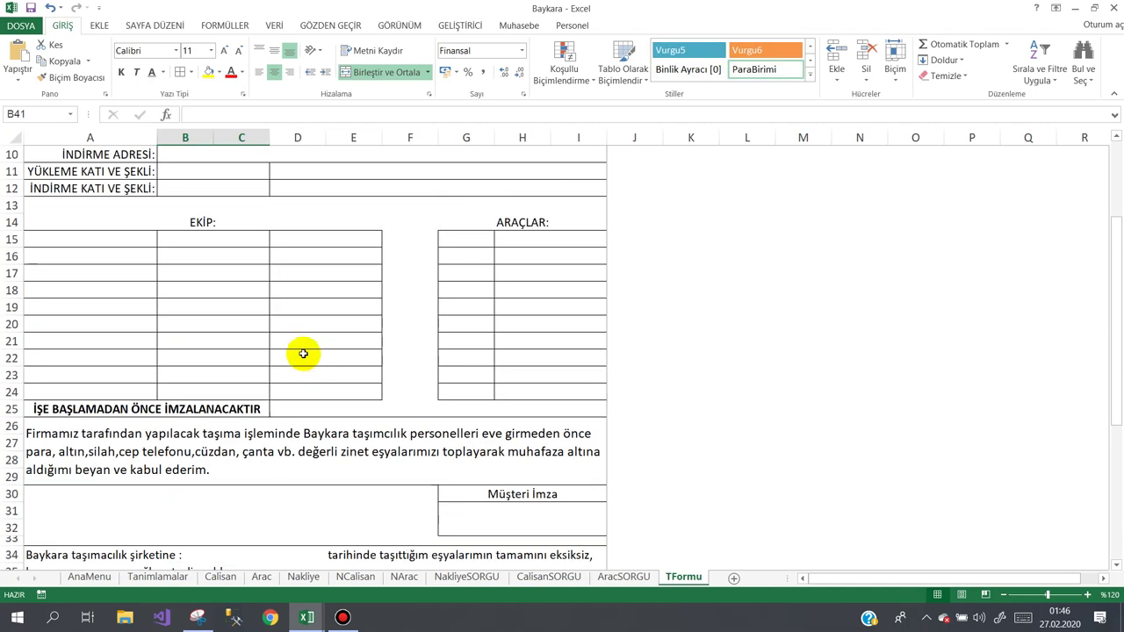
scroll(282, 262, up, 2)
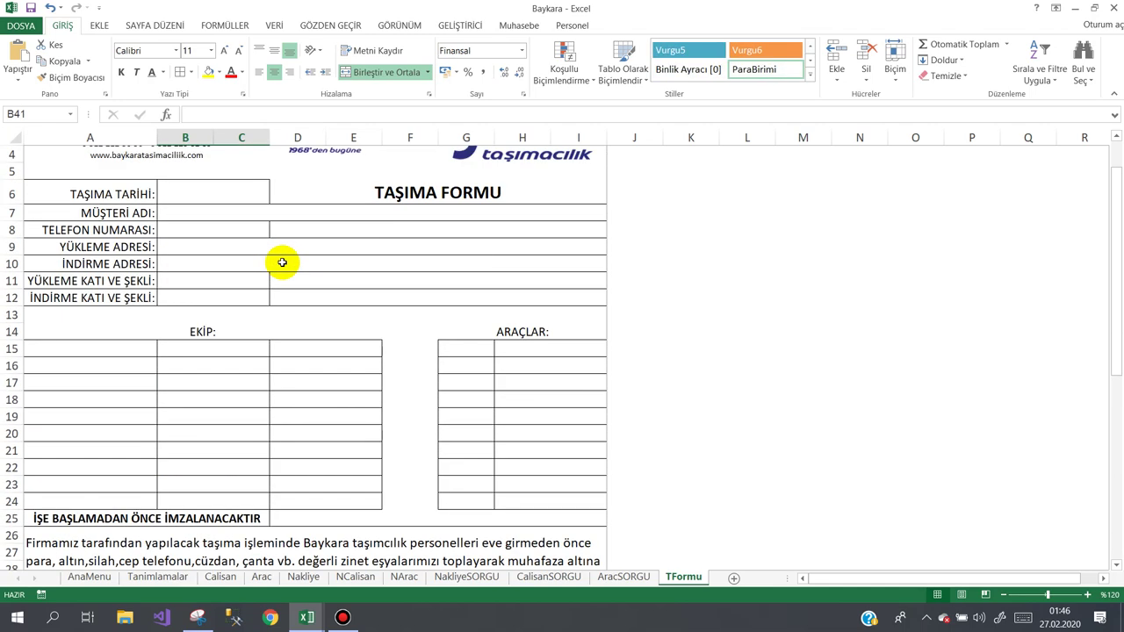
click(213, 225)
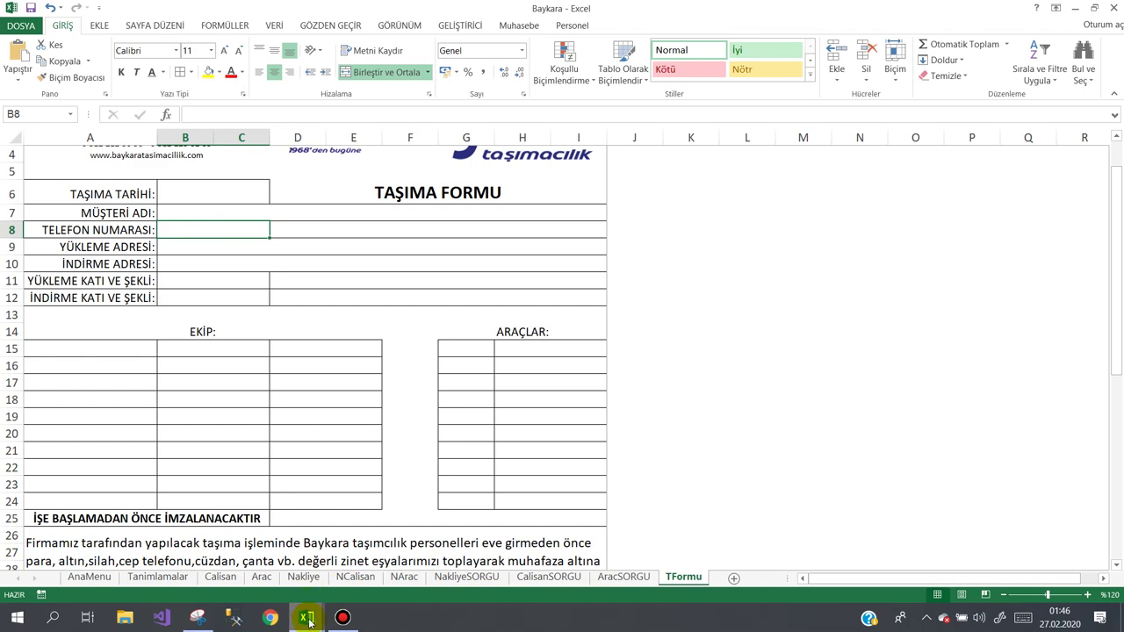
mouse_move(309, 622)
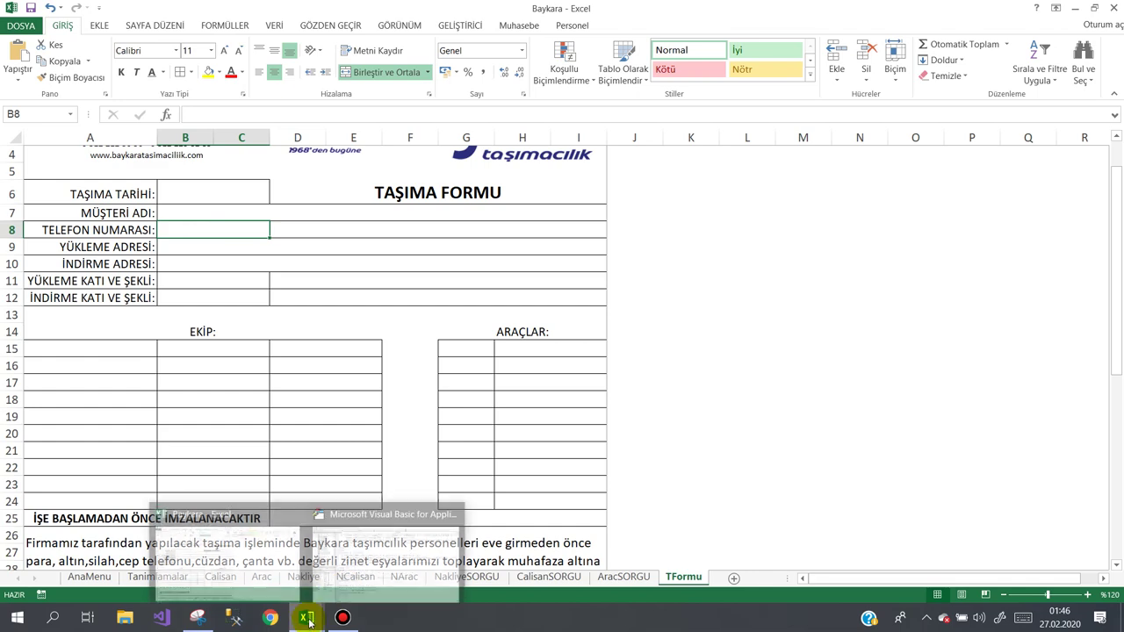
click(364, 552)
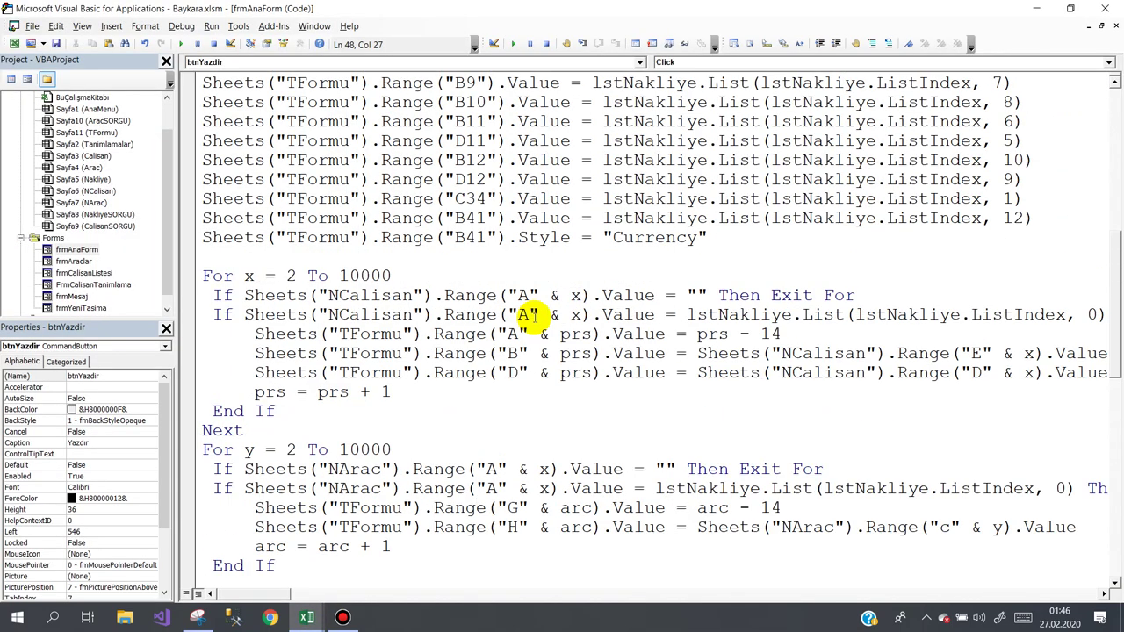
Add a blank line between arc = 15 and the ListCount/ListIndex exit check.
scroll(527, 314, up, 3)
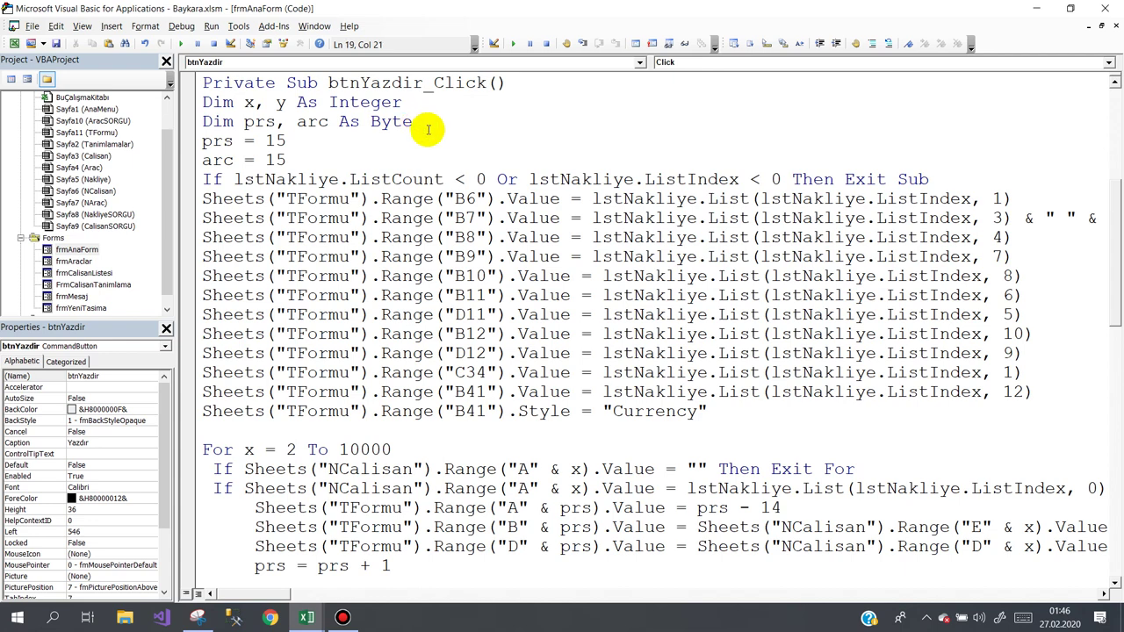
click(307, 160)
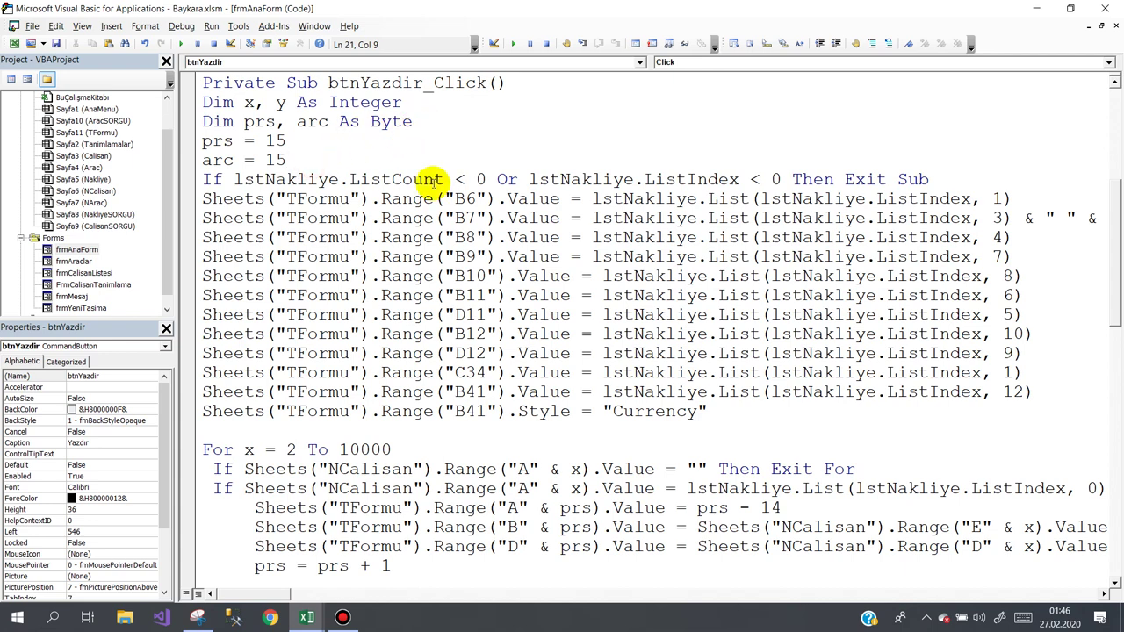
key(Return)
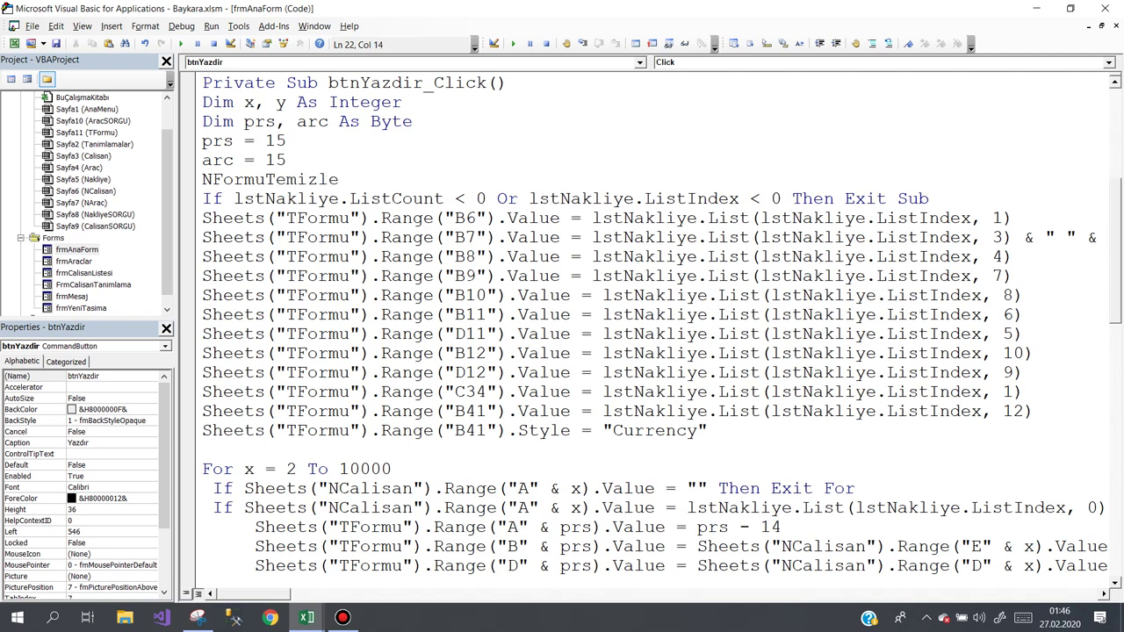
Add an empty Sub NFormuTemizle above btnYazdir_Click, then select the B6 Range reference.
drag(341, 180, 179, 187)
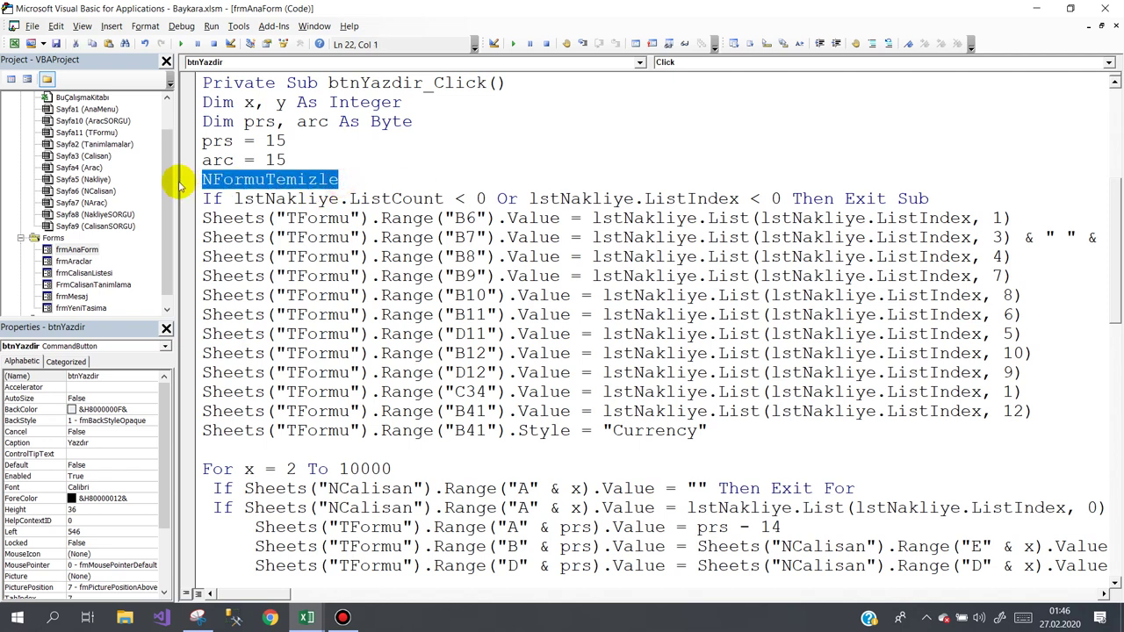
scroll(293, 254, down, 6)
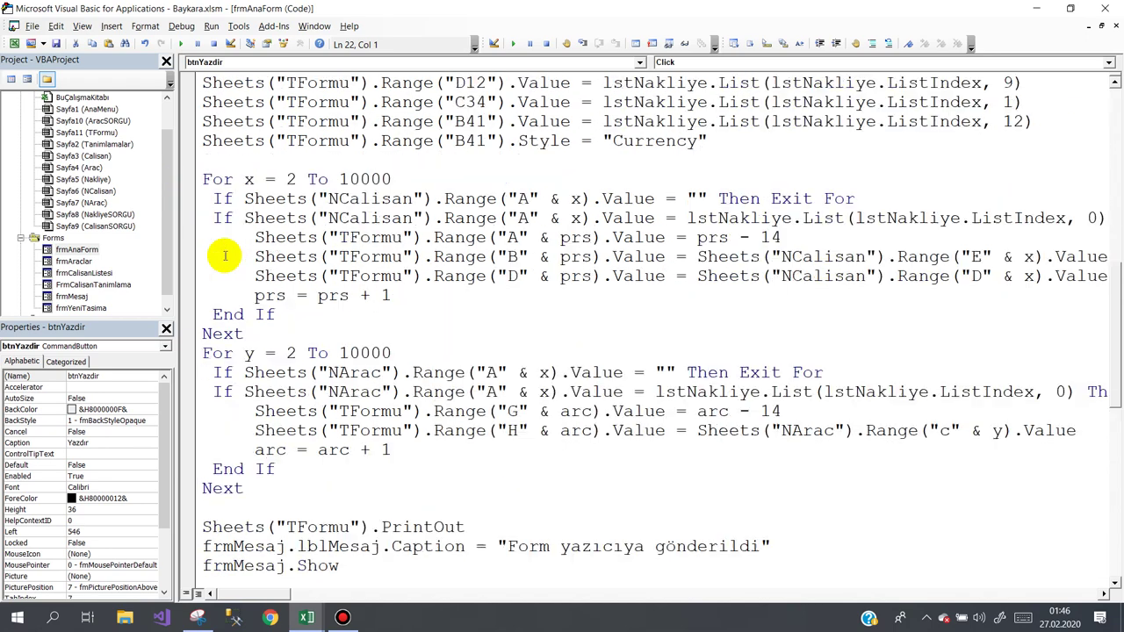
scroll(218, 257, up, 7)
click(229, 121)
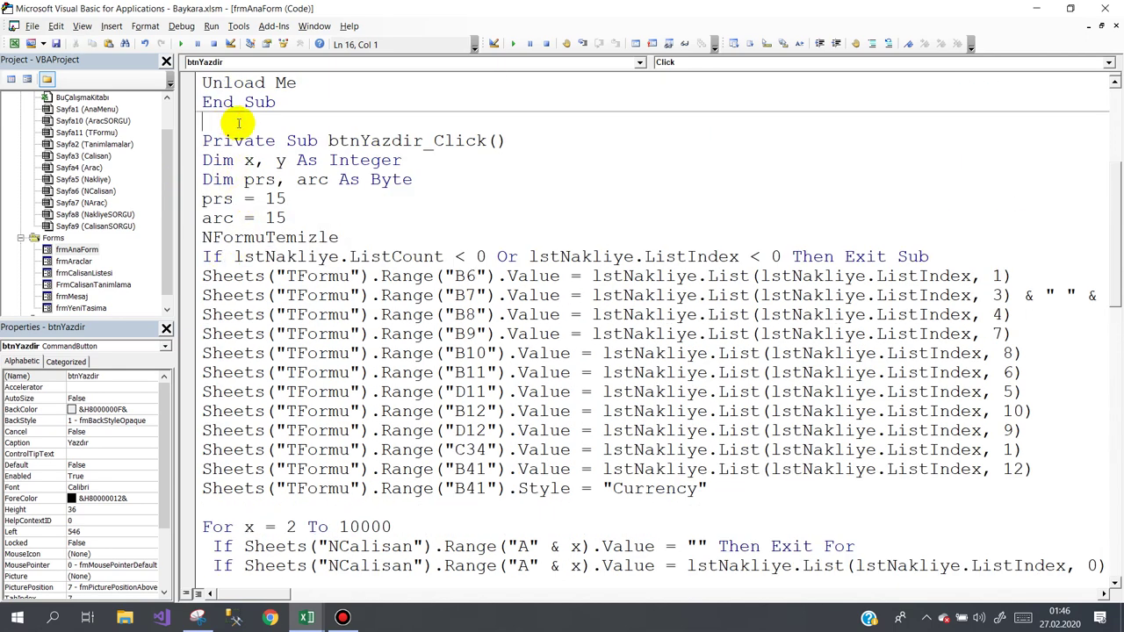
text(sub)
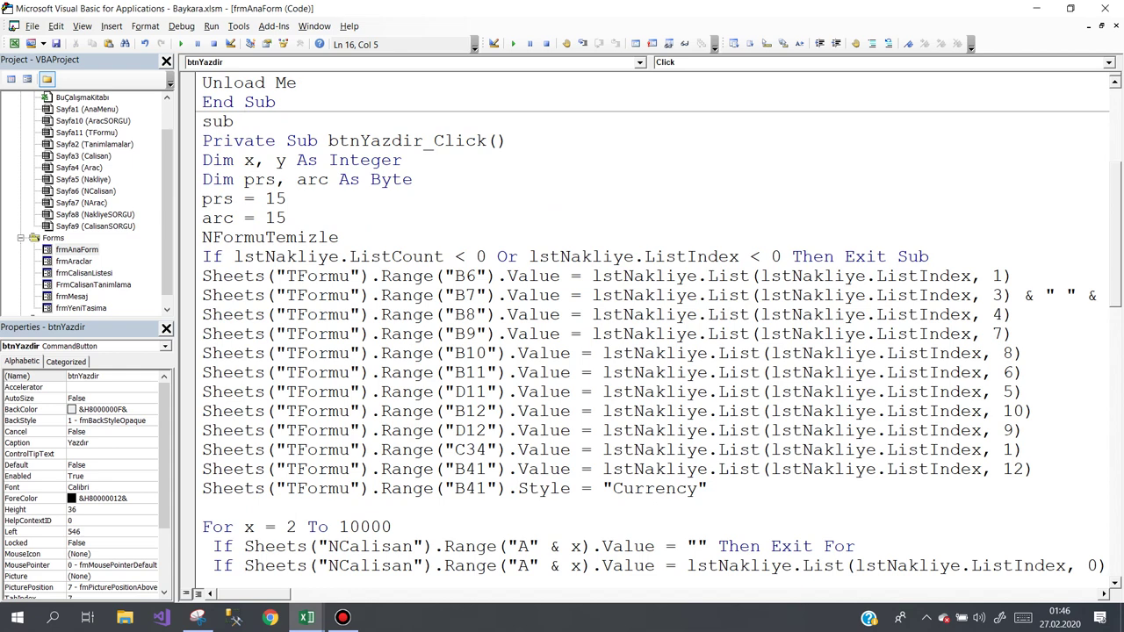
text(NFormuTemizle)
key(Return)
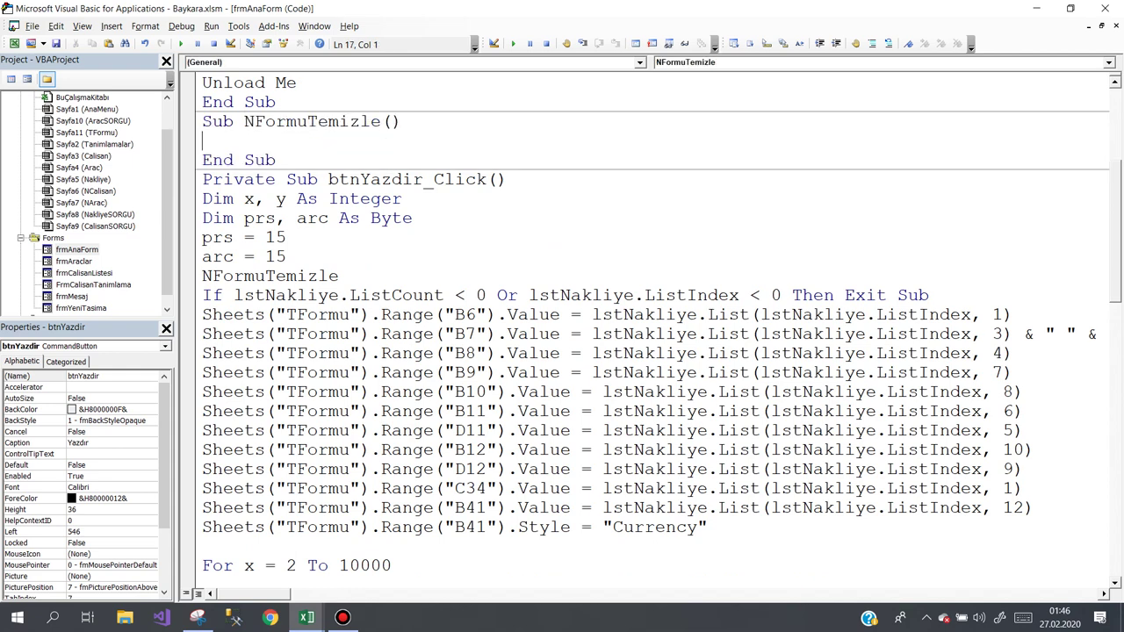
drag(565, 315, 200, 316)
Paste Sheets("TFormu").Range lines into NFormuTemizle that set cells B6 and B7 to "".
key(ctrl+c)
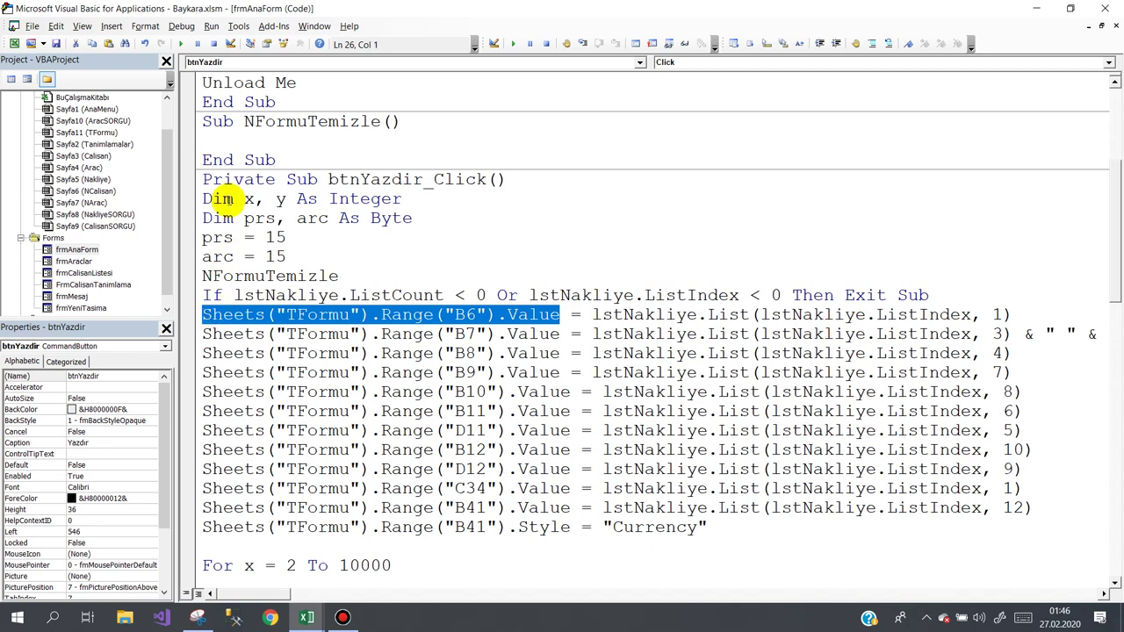
click(217, 141)
key(ctrl+v)
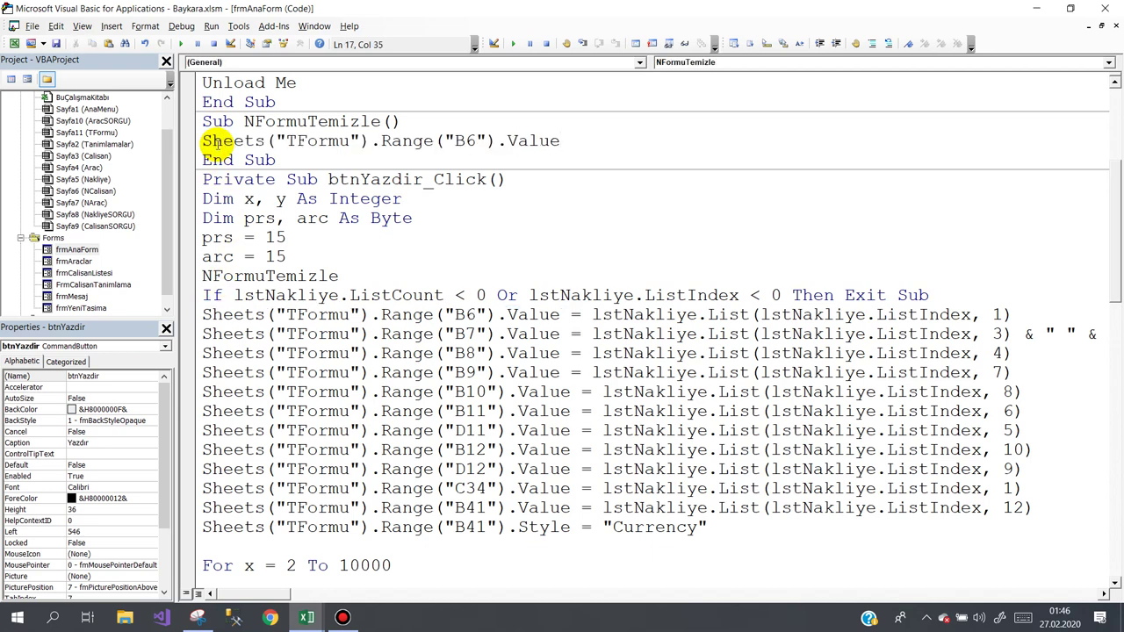
text(=)
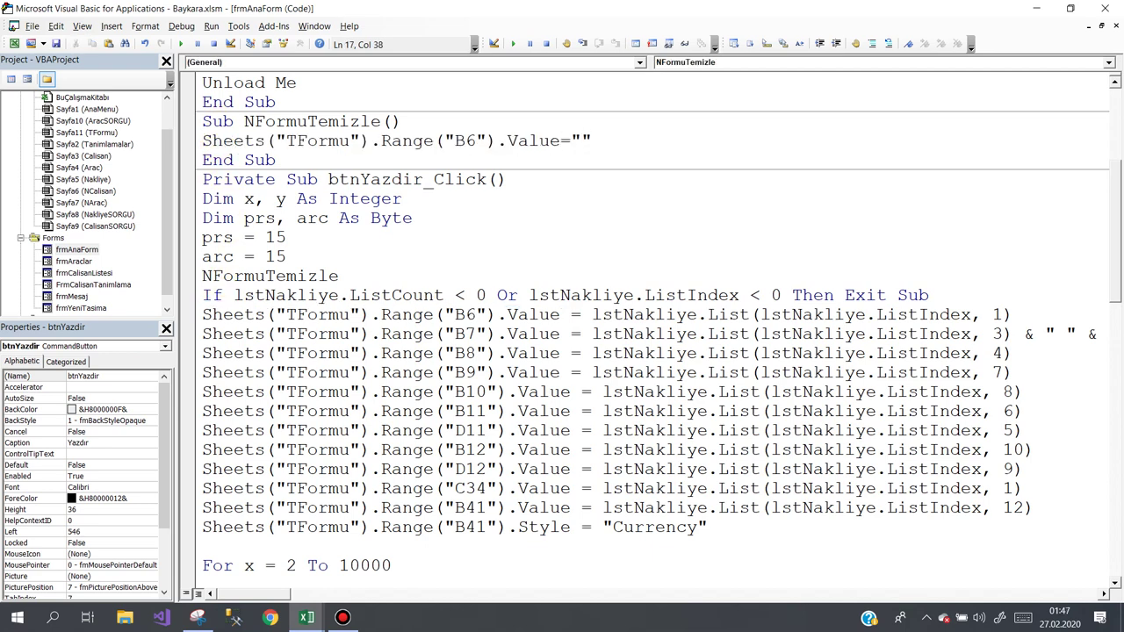
key(Return)
key(ctrl+v)
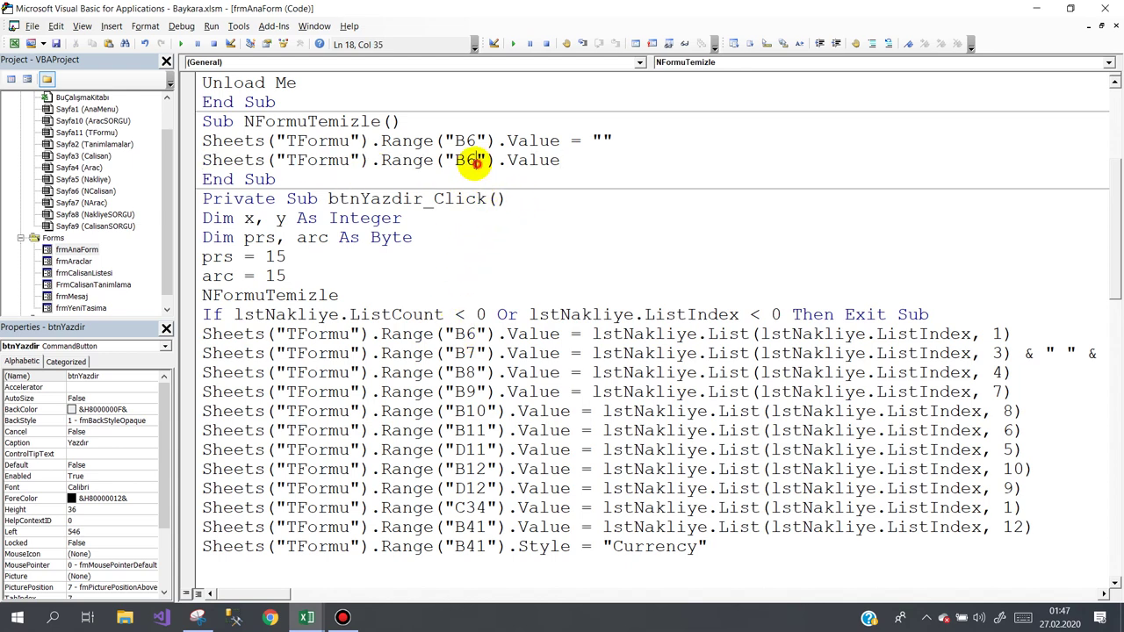
drag(476, 160, 464, 160)
text(7)
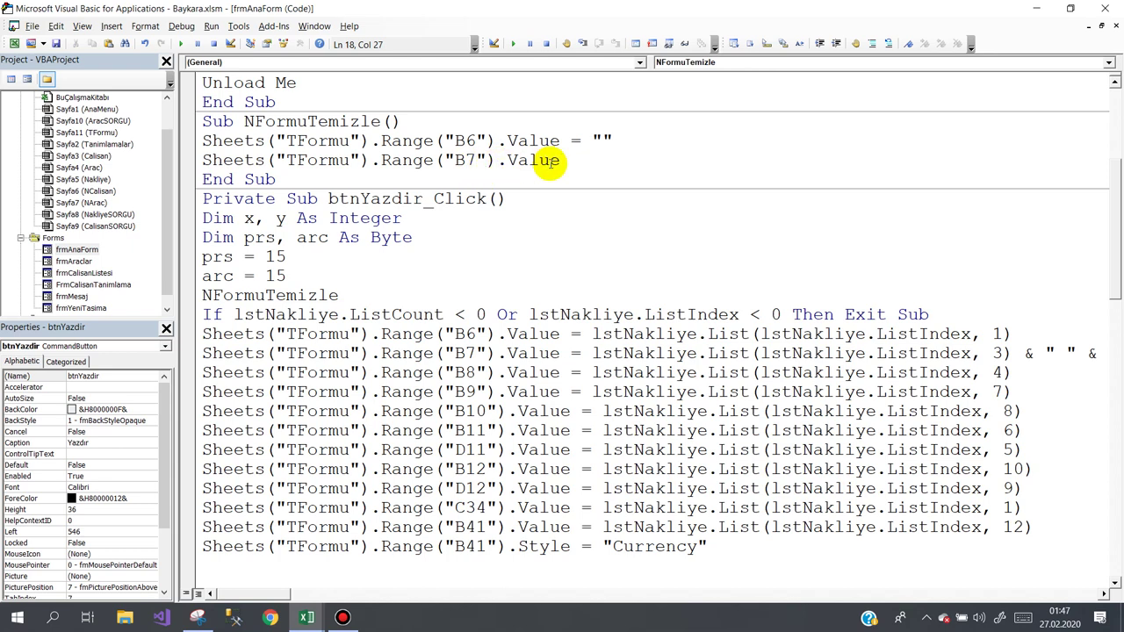
click(566, 160)
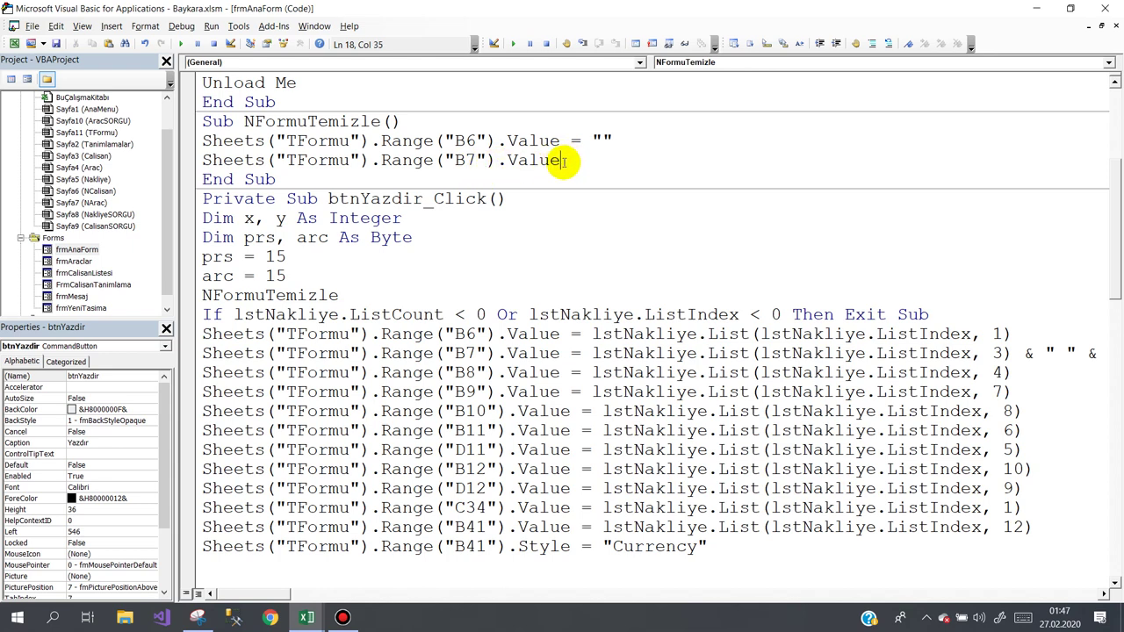
text(="")
key(Return)
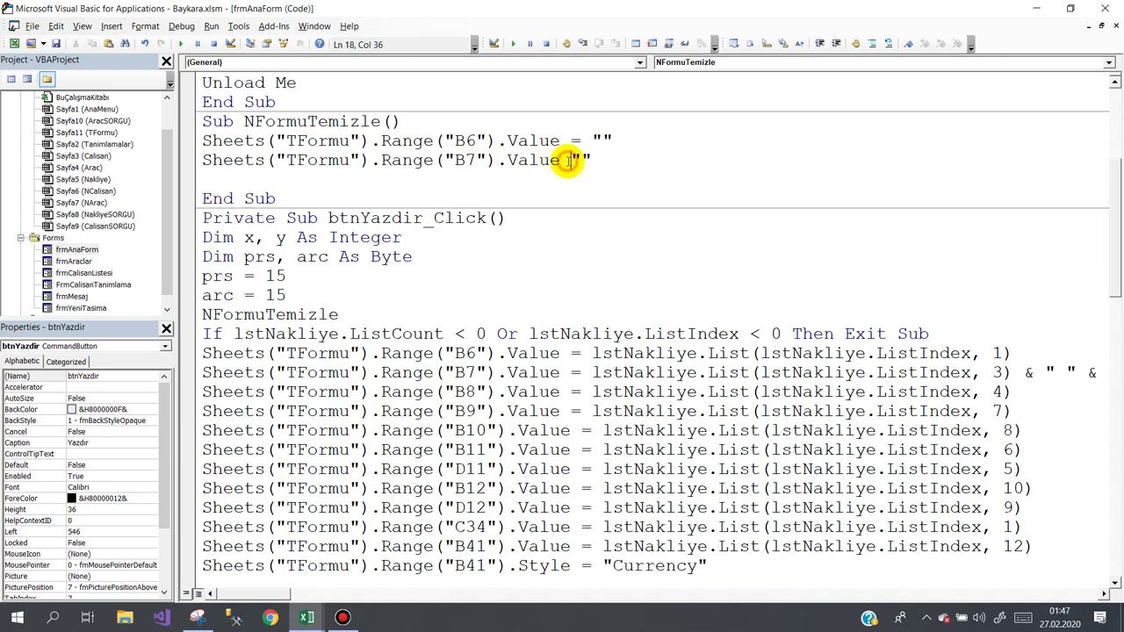
Copy the B7 clearing line and add copies that clear B8 and B9.
text(=)
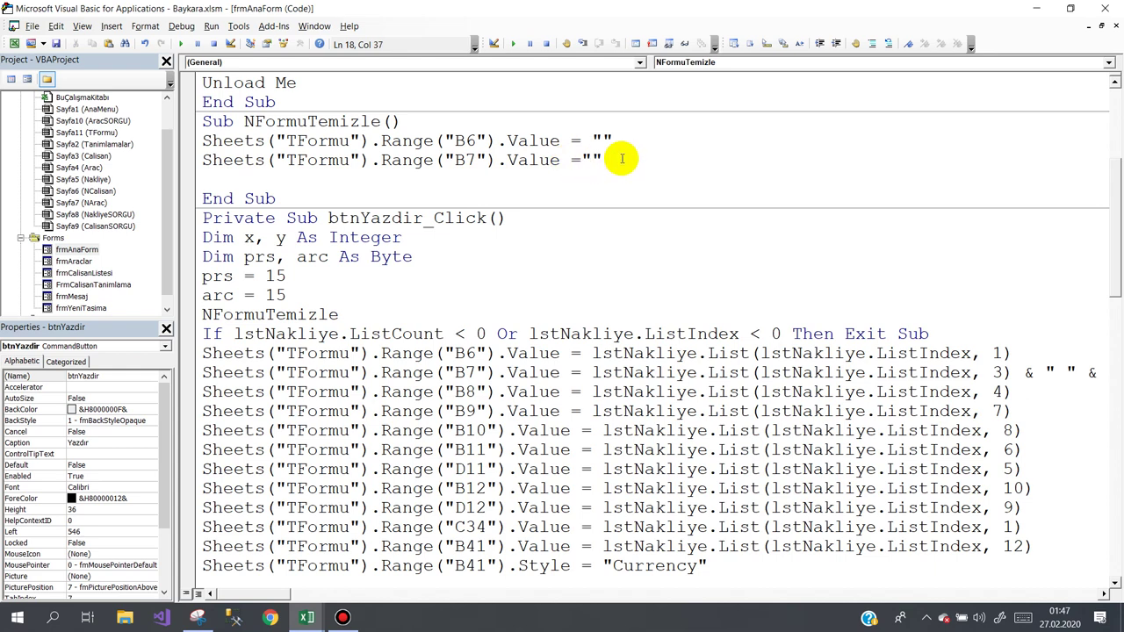
drag(615, 160, 202, 162)
key(ctrl+c)
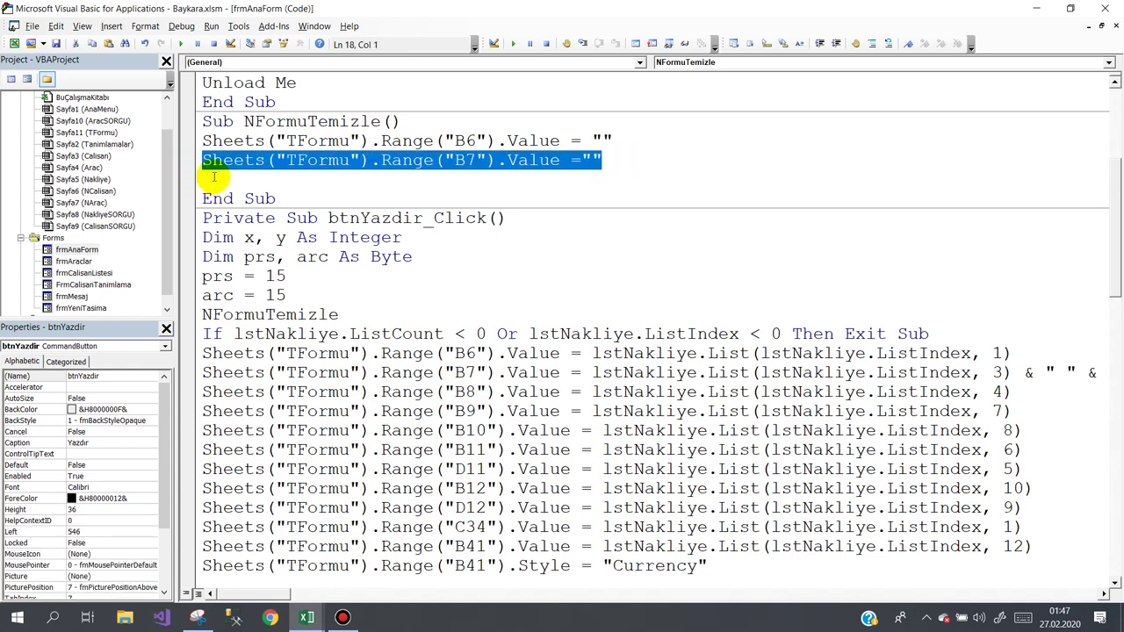
click(204, 180)
key(ctrl+v)
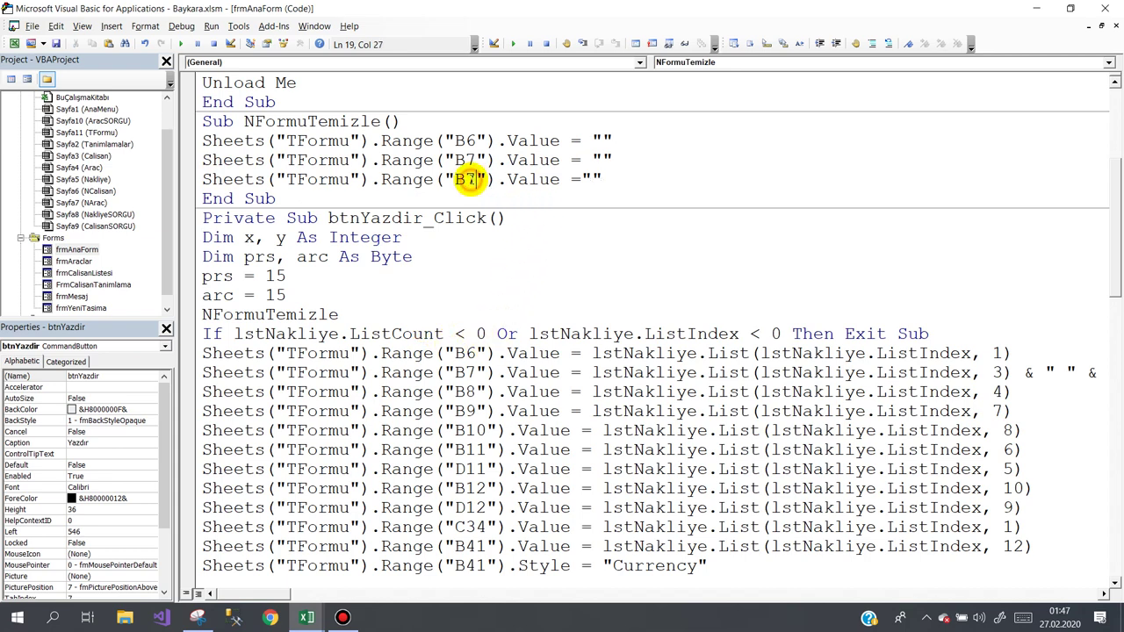
text(8)
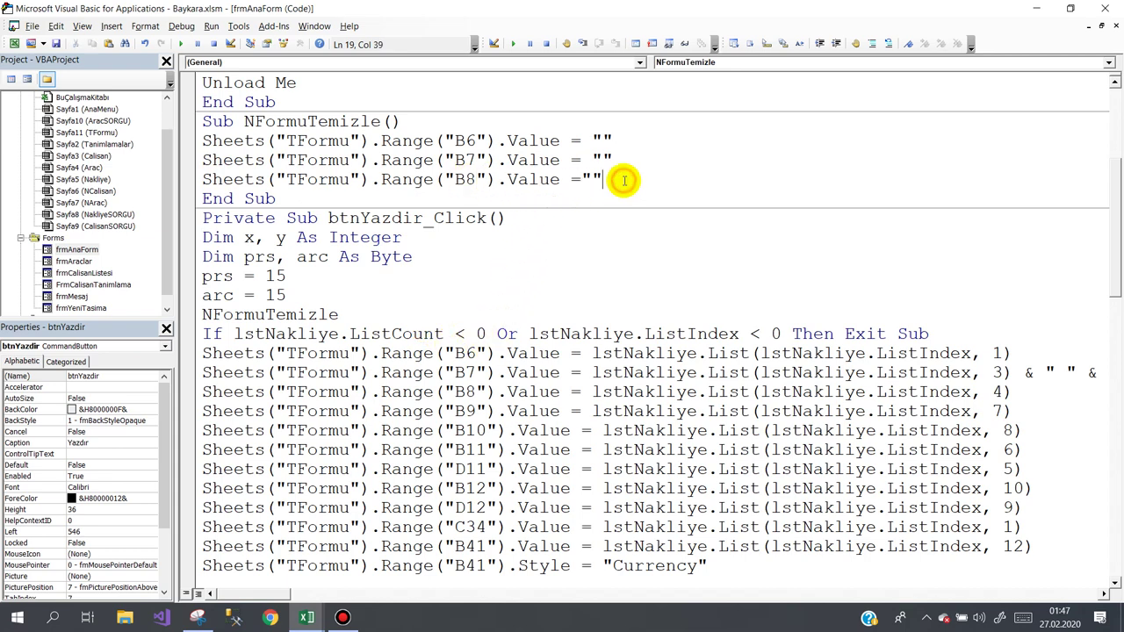
key(Return)
key(ctrl+v)
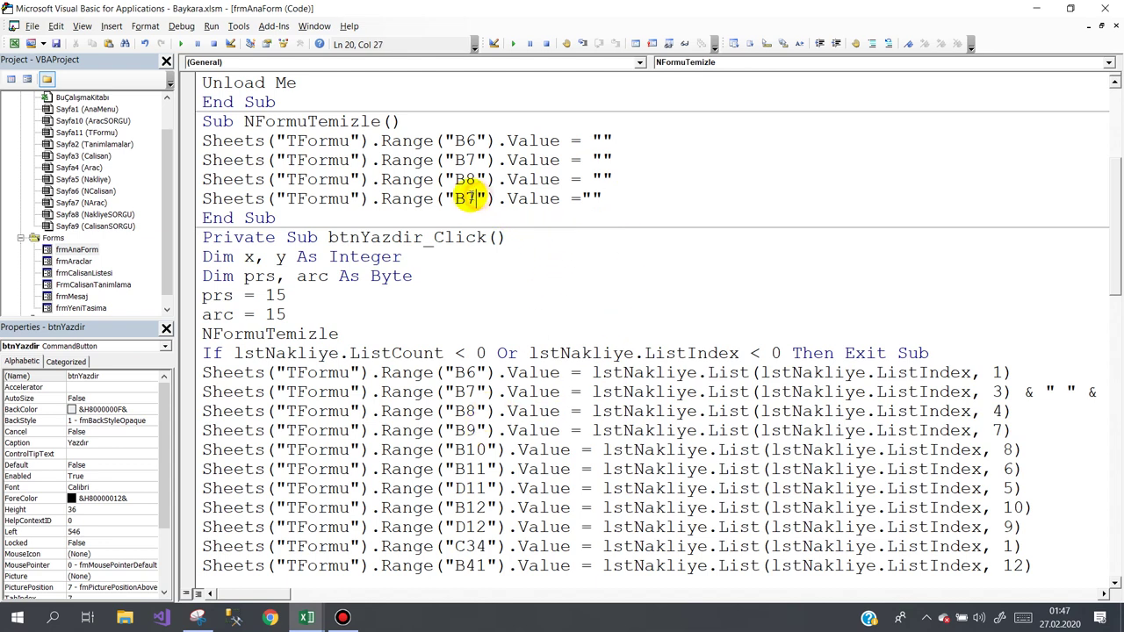
text(9)
click(648, 198)
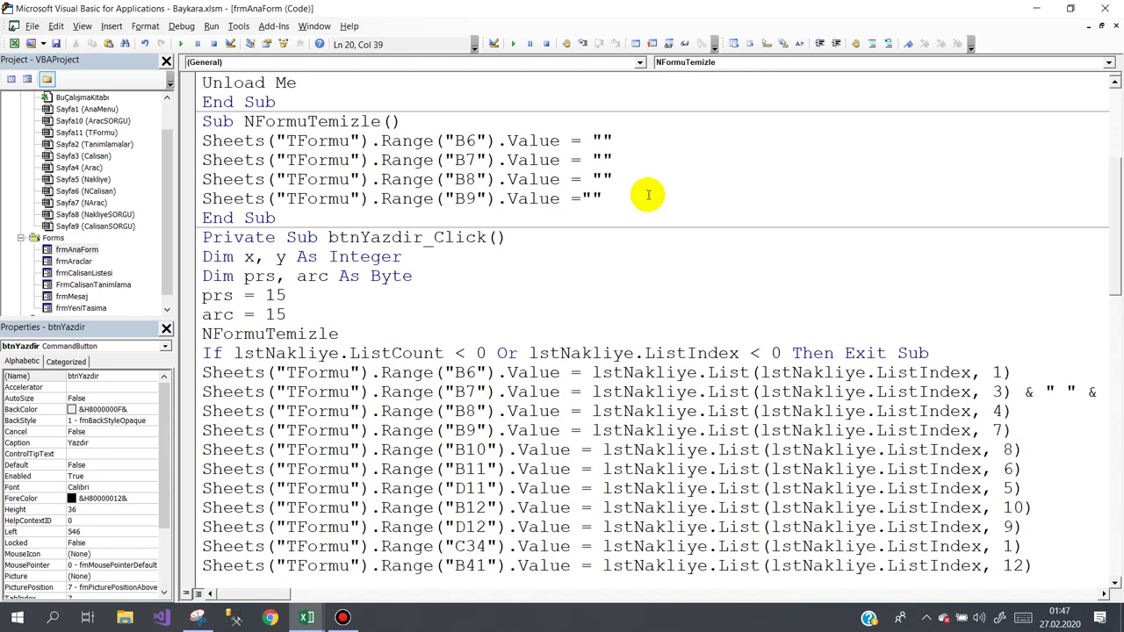
key(Return)
key(ctrl+v)
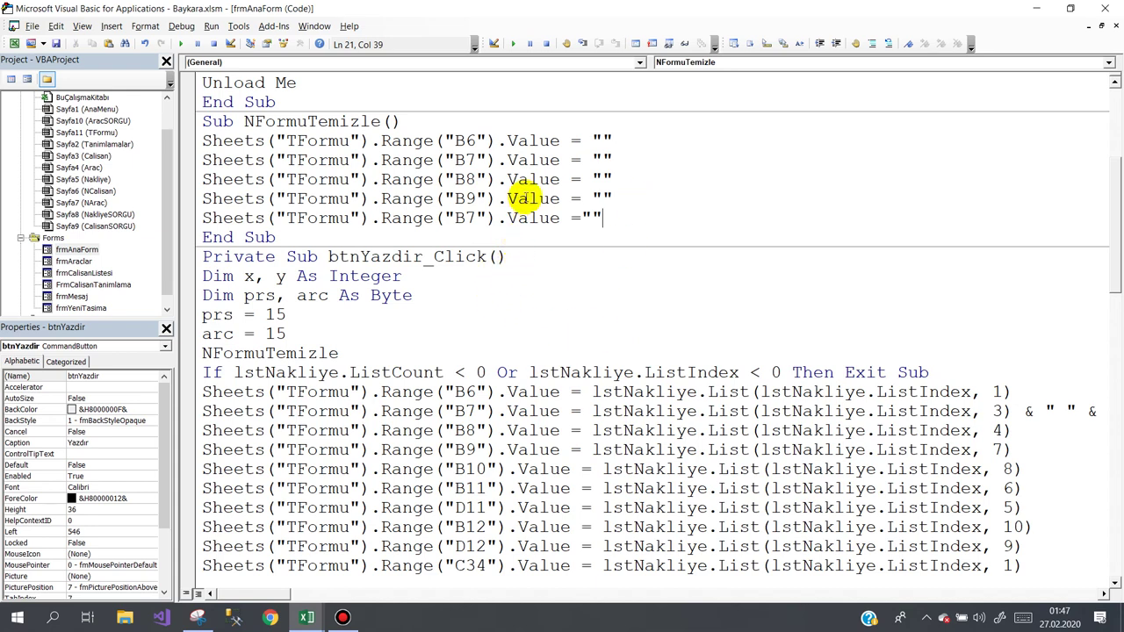
Add clearing lines for B10, B11 and B12, plus one more copy to edit.
drag(474, 218, 468, 218)
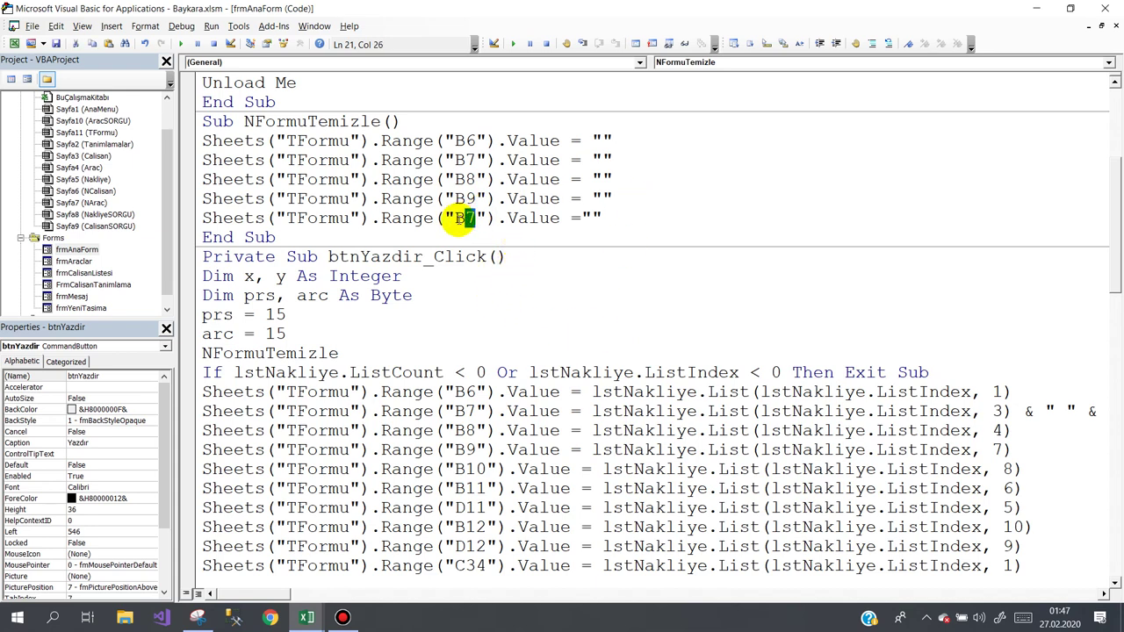
text(10)
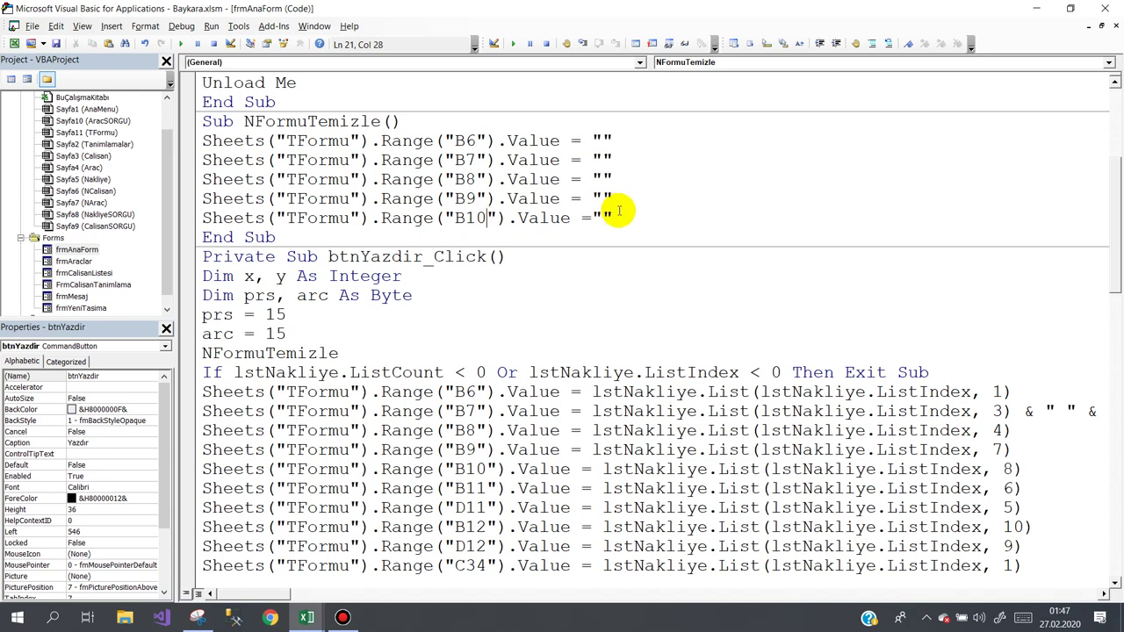
key(Return)
key(ctrl+v)
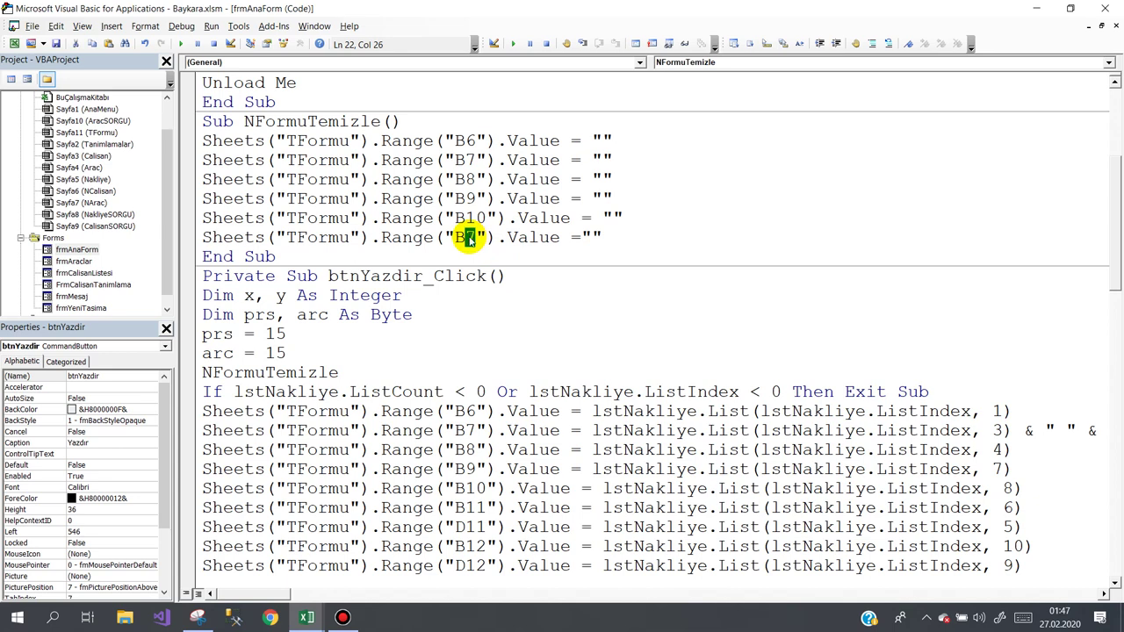
text(11)
click(610, 239)
key(Return)
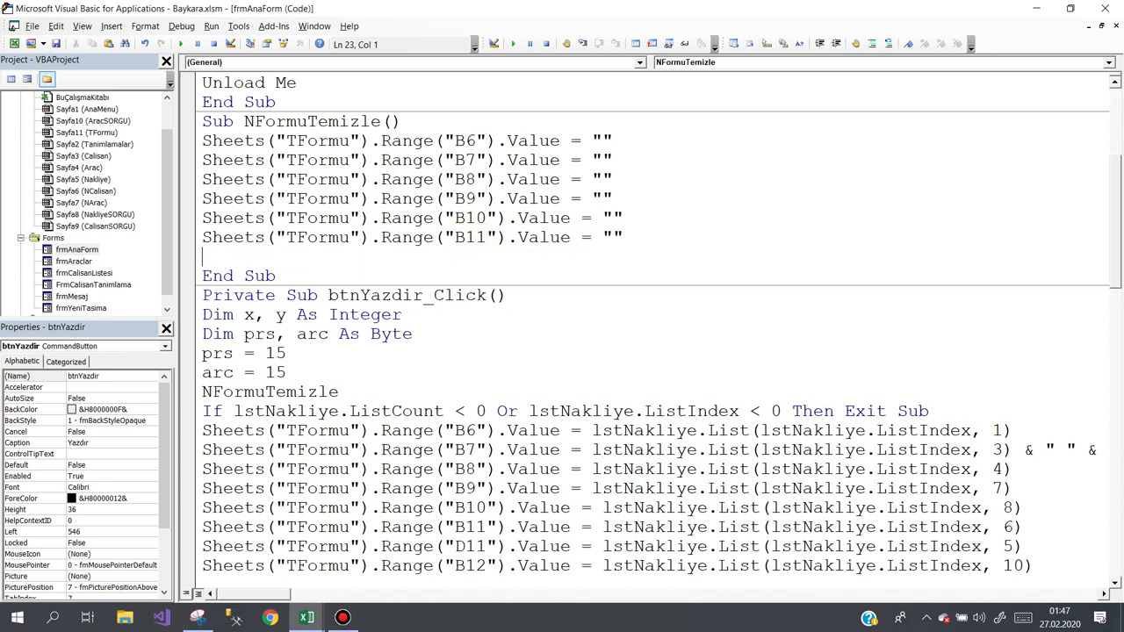
key(ctrl+v)
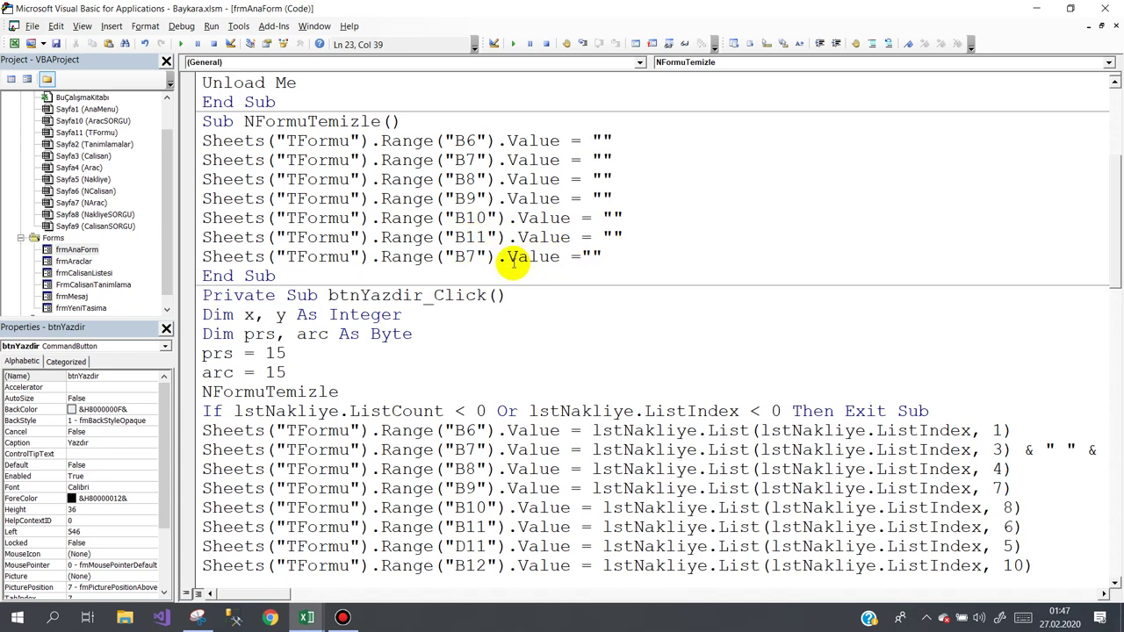
double_click(466, 257)
text(1)
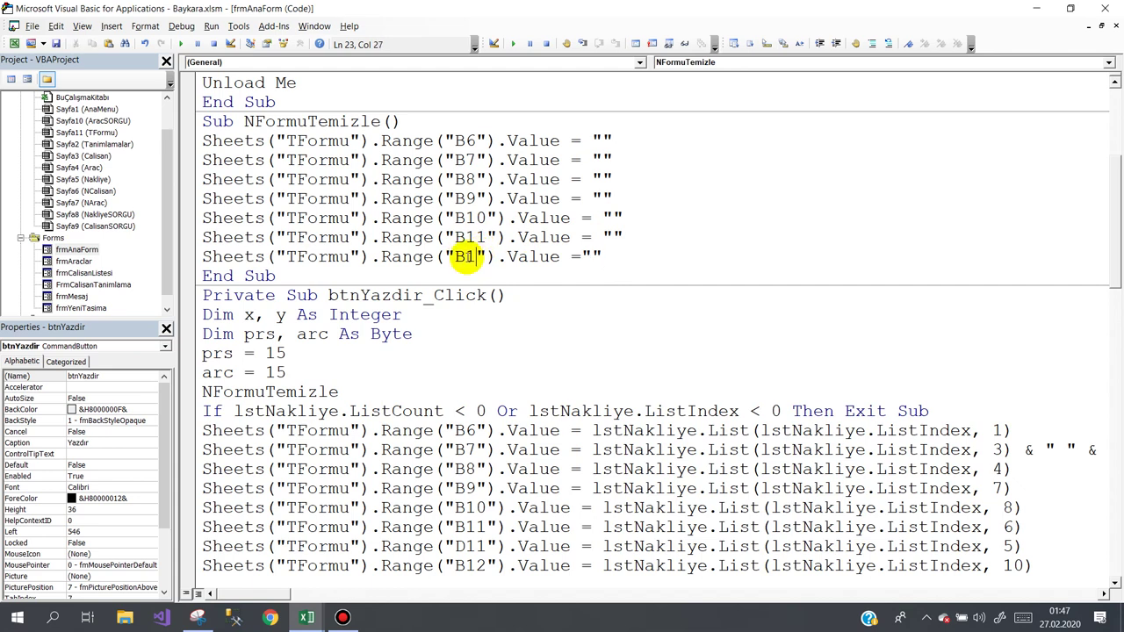
text(2)
key(Return)
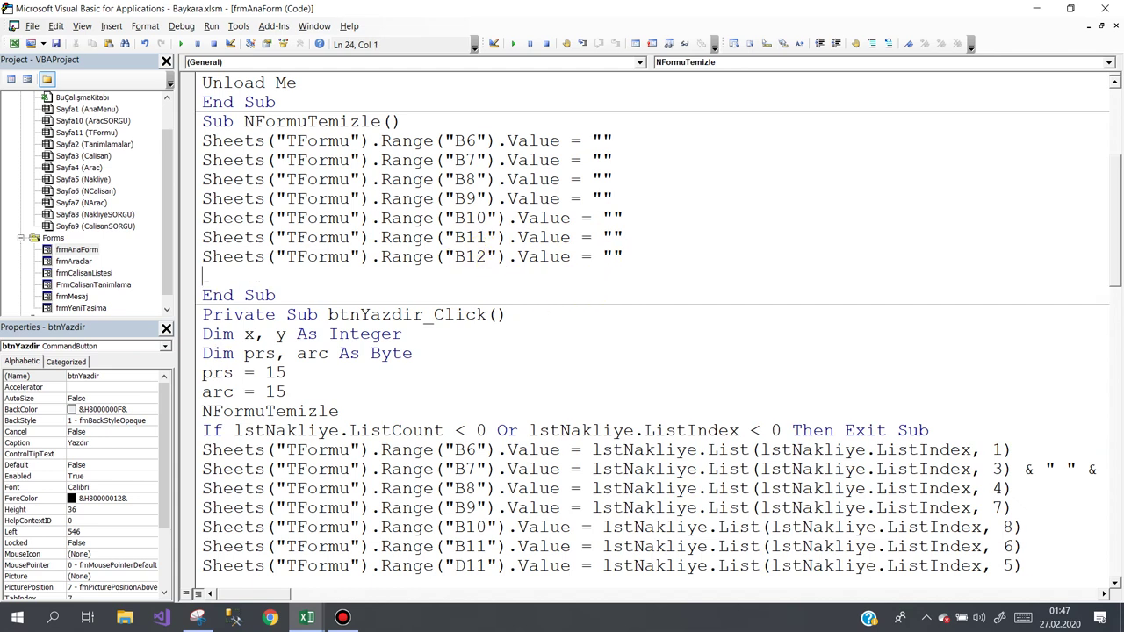
key(ctrl+v)
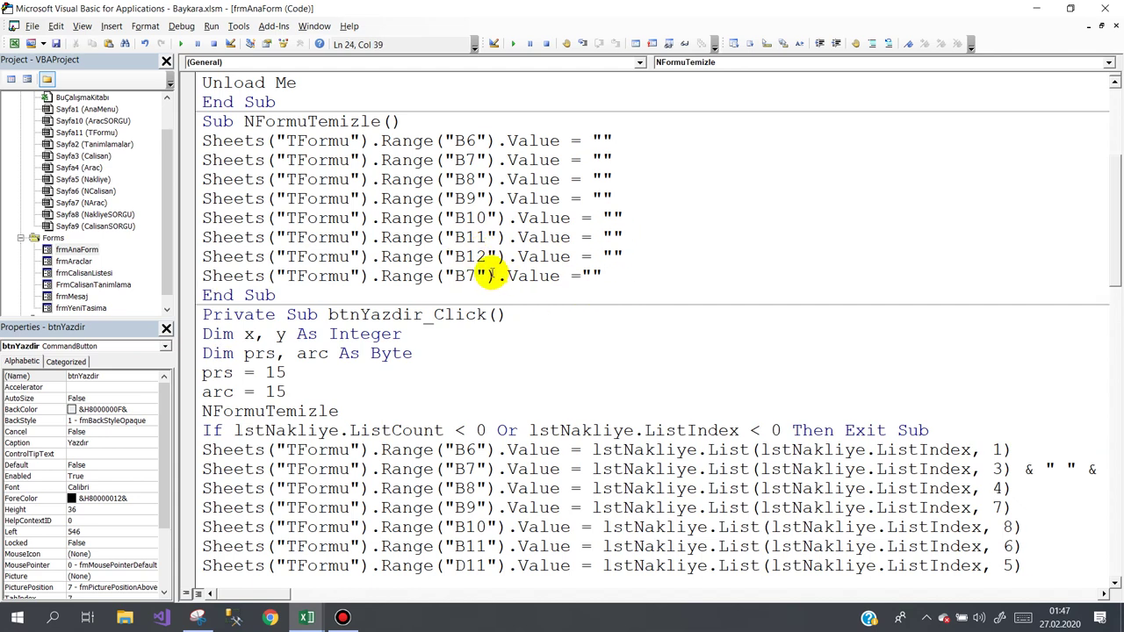
drag(475, 276, 455, 276)
Point the next clearing lines at cells D11 and D12.
text(d)
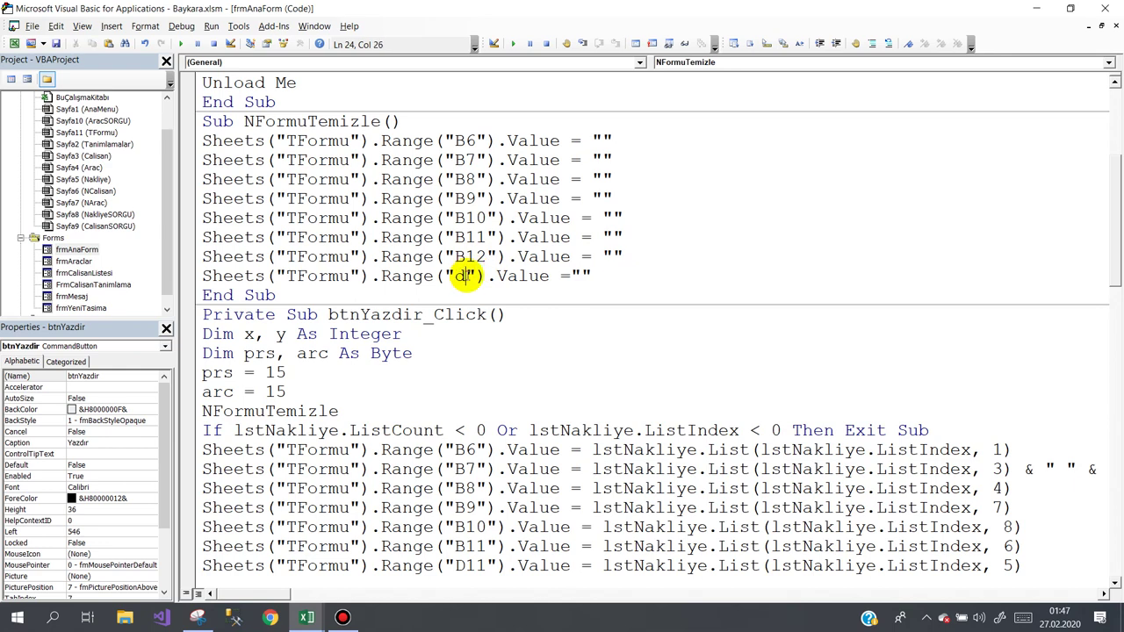
text(11)
scroll(542, 282, down, 1)
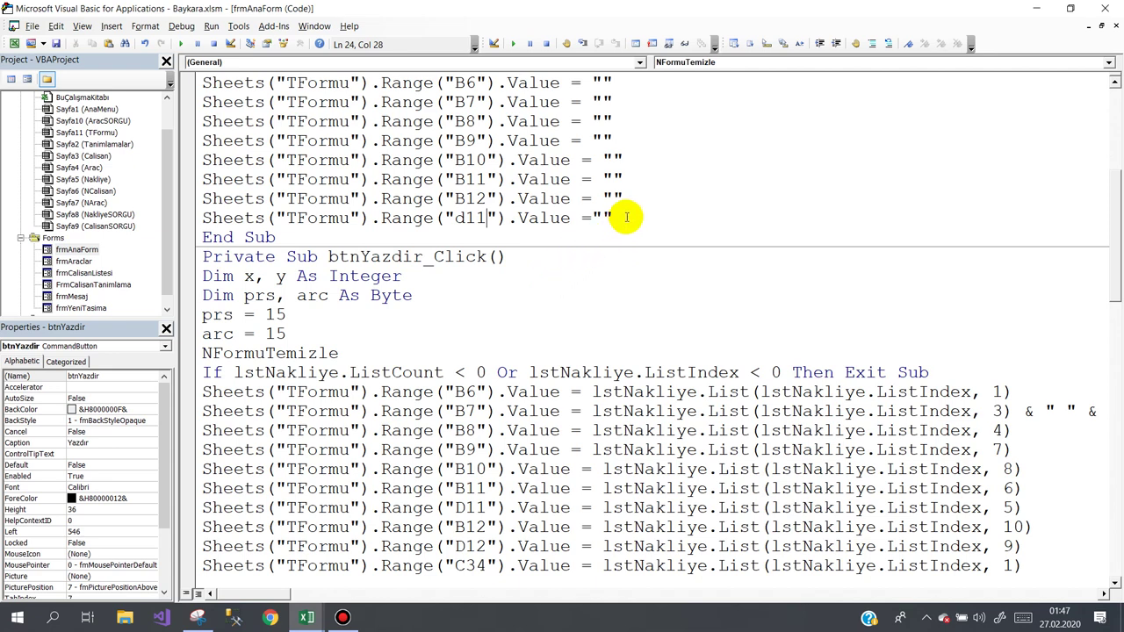
key(Return)
text(Sheets("TFormu").Range("B7").Value ="")
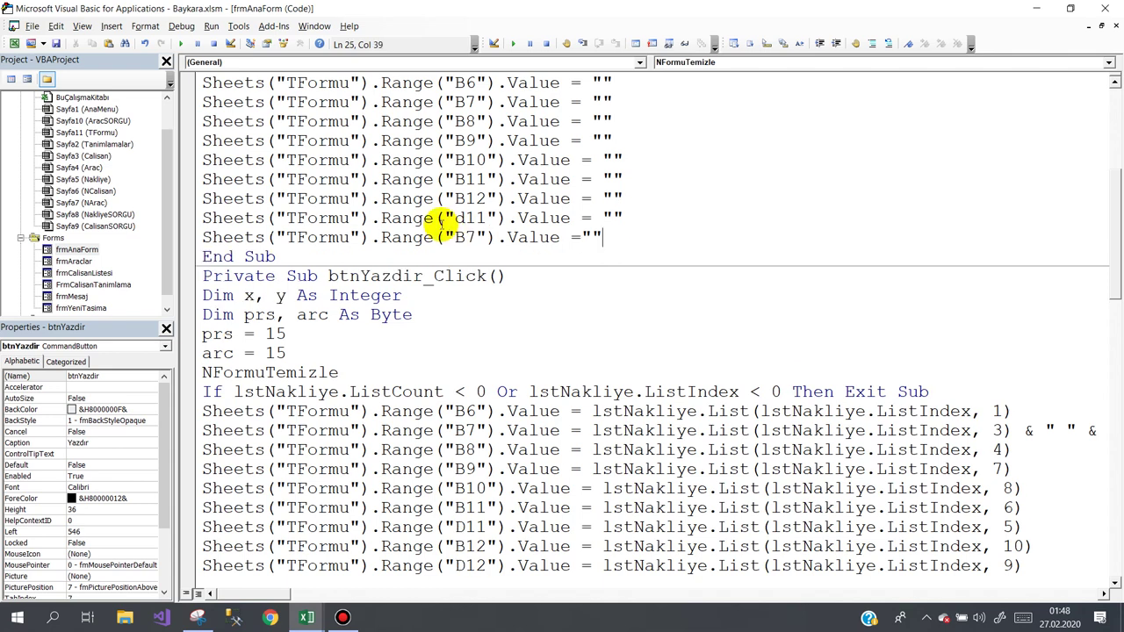
double_click(469, 237)
text(d)
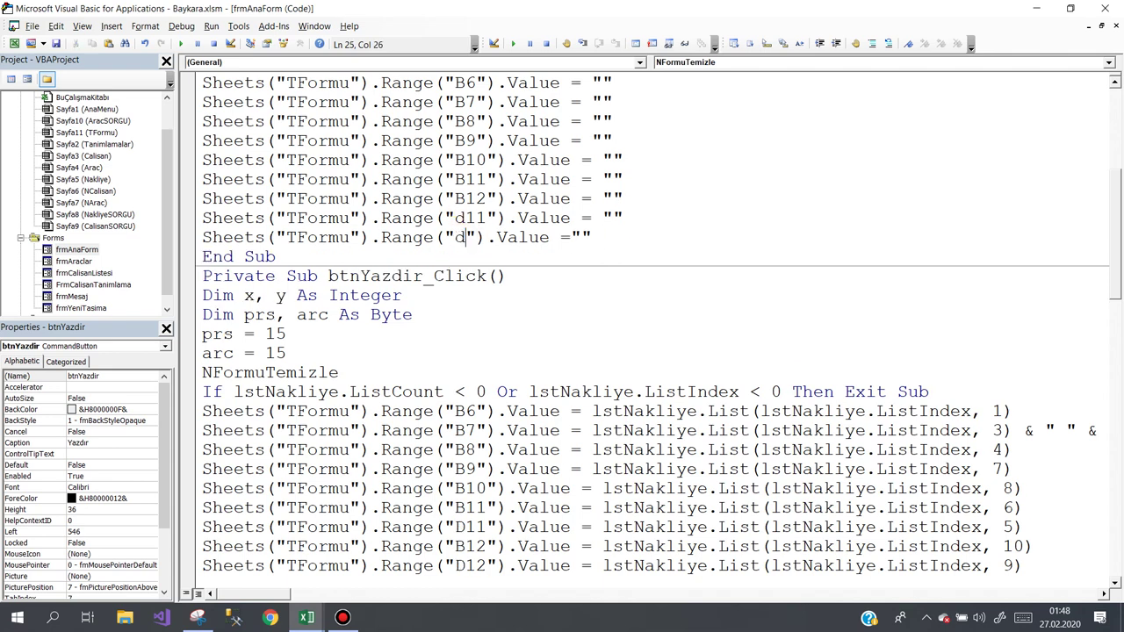
text(12)
Add clearing lines for cells C34 and B41.
scroll(500, 271, down, 1)
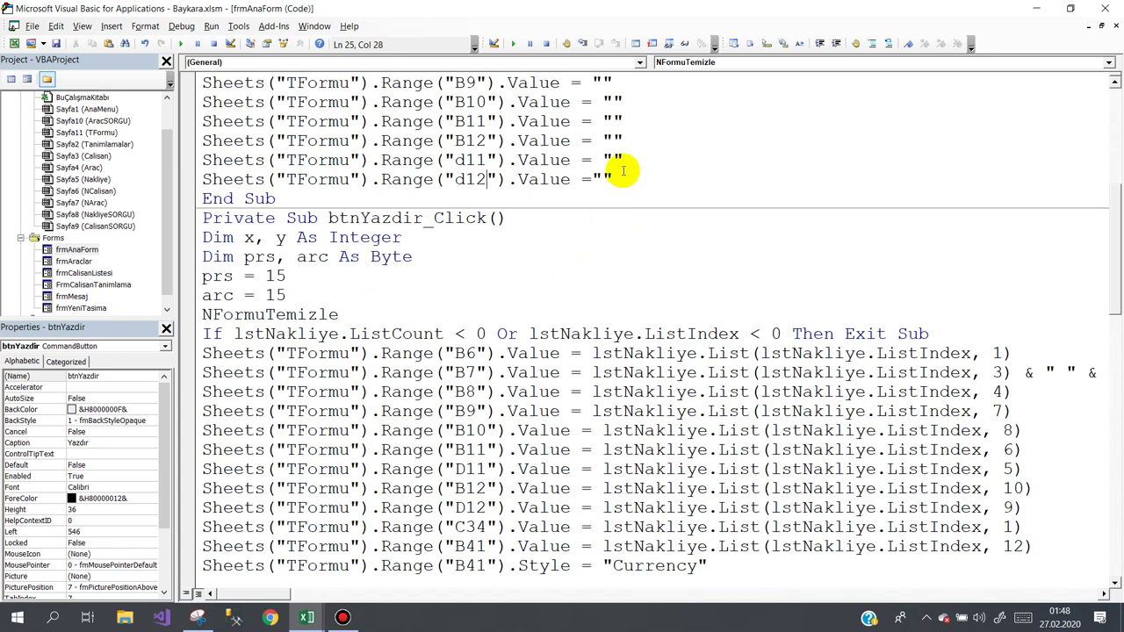
key(Return)
text(Sheets("TFormu").Range("B7").Value ="")
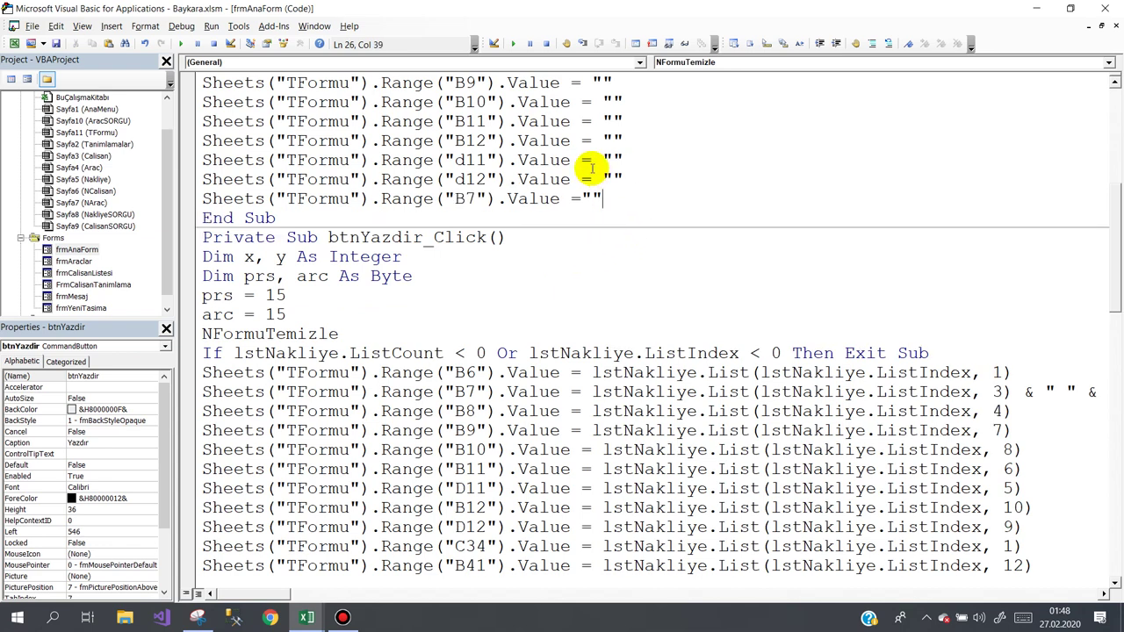
drag(481, 199, 455, 200)
text(c)
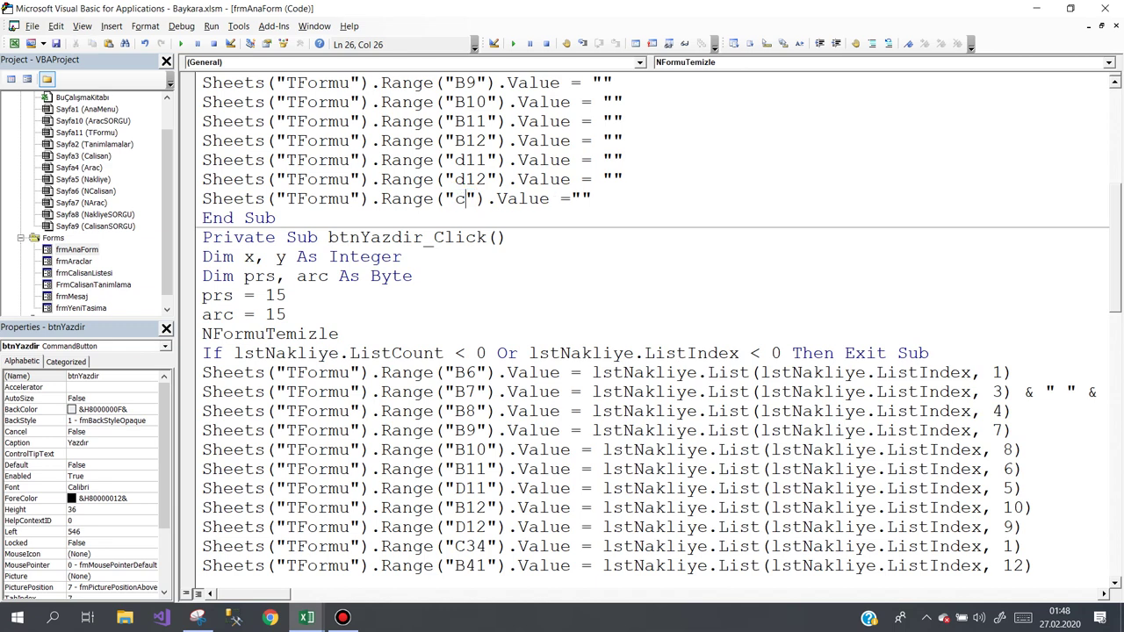
text(34)
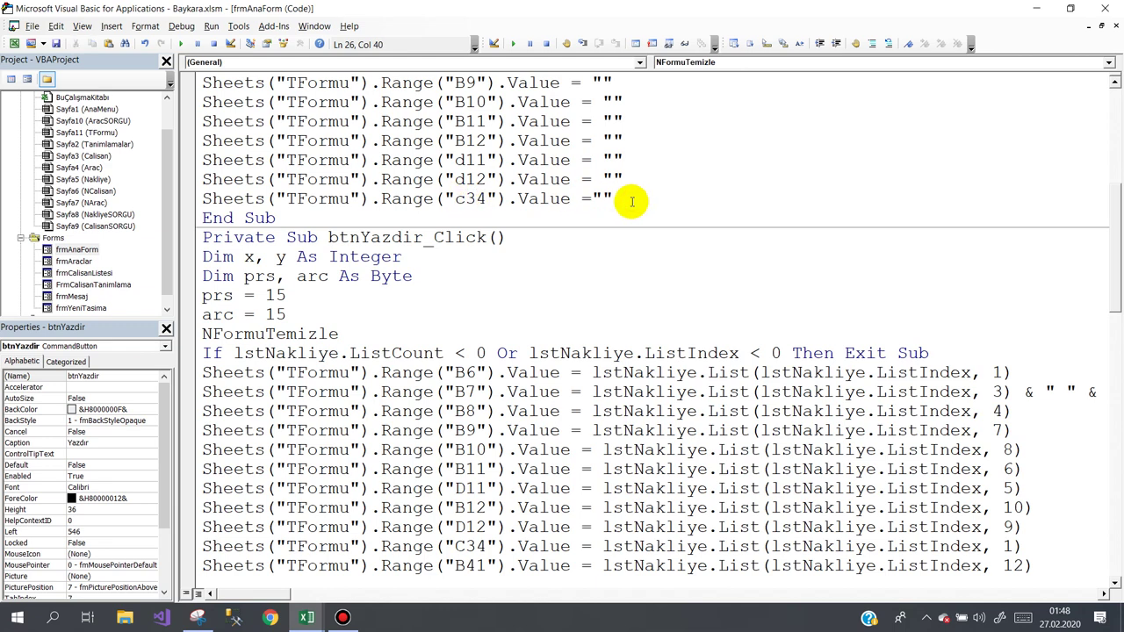
key(Return)
text(Sheets("TFormu").Range("B7").Value ="")
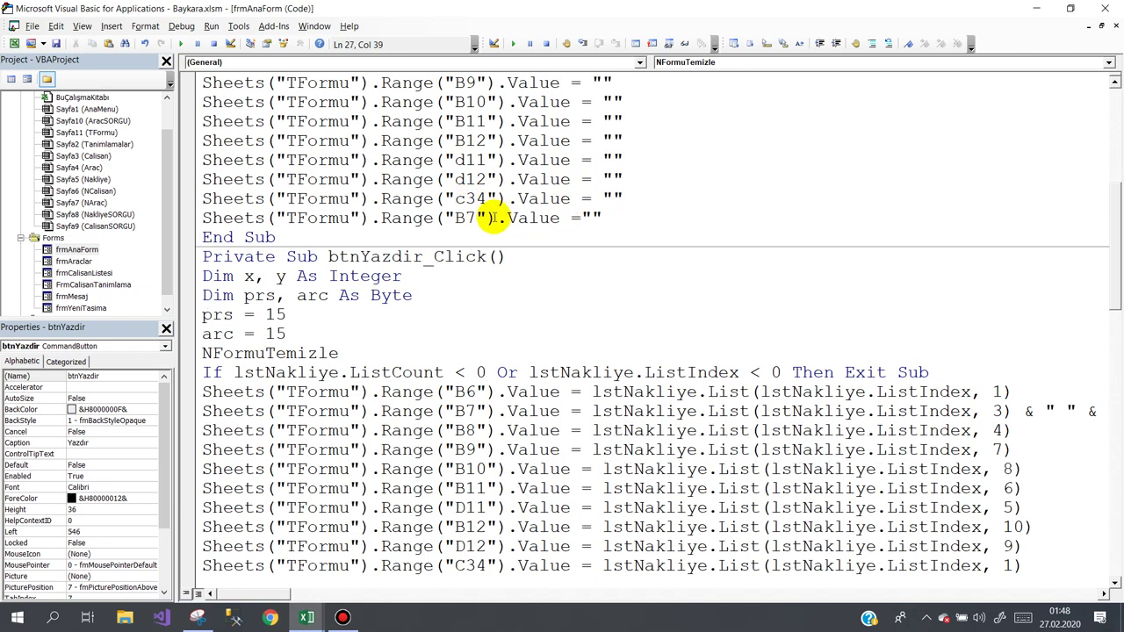
text(3)
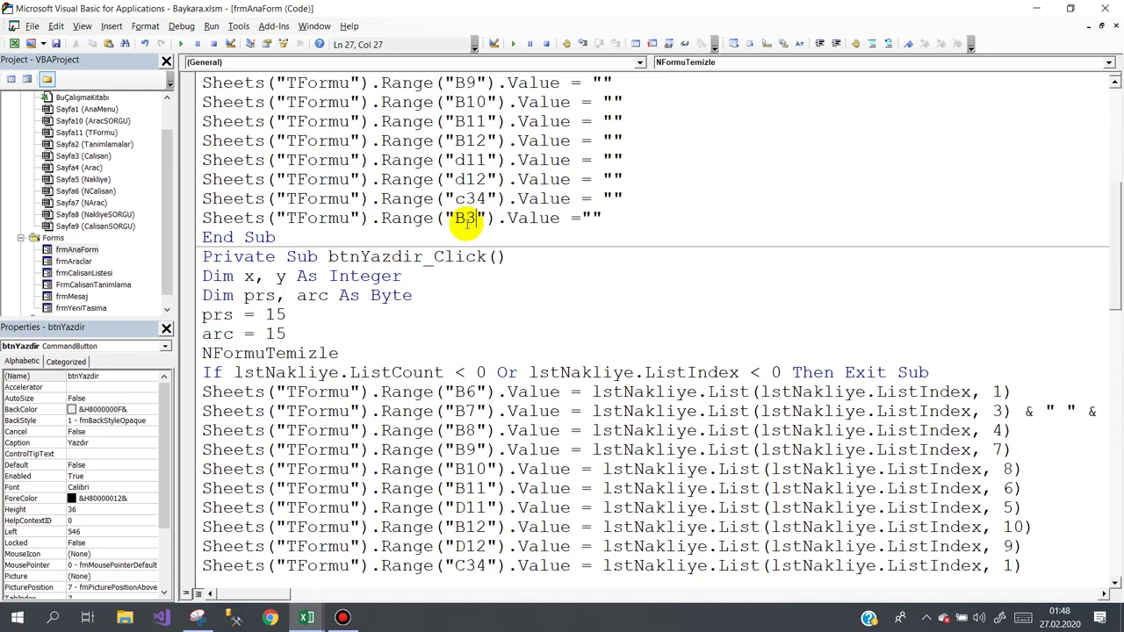
text(41)
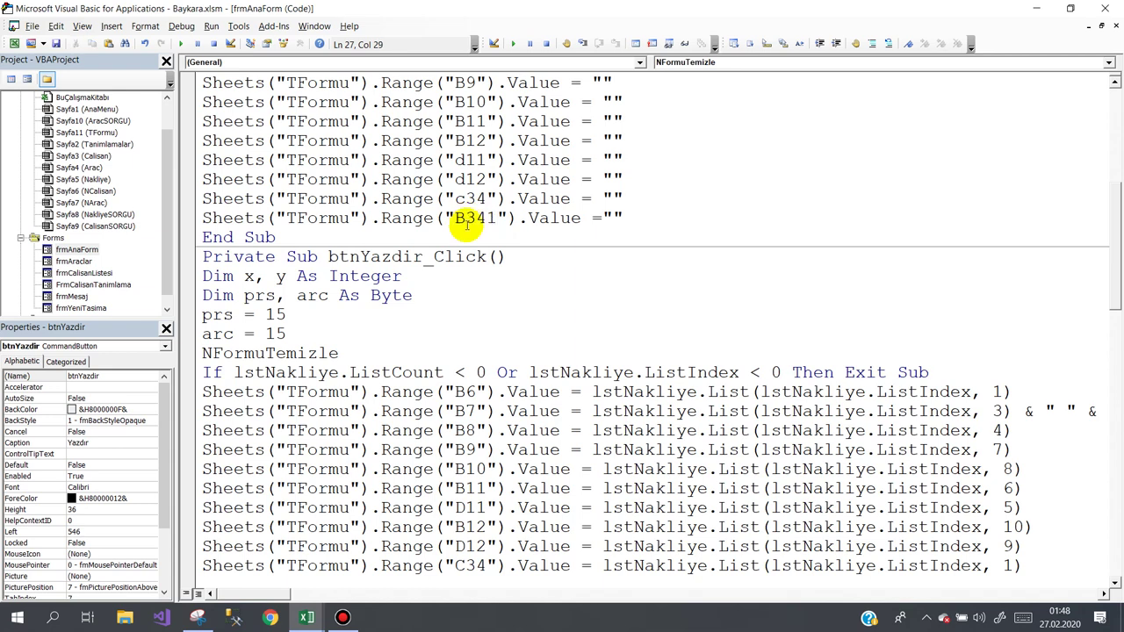
key(BackSpace)
key(BackSpace)
key(BackSpace)
text(41)
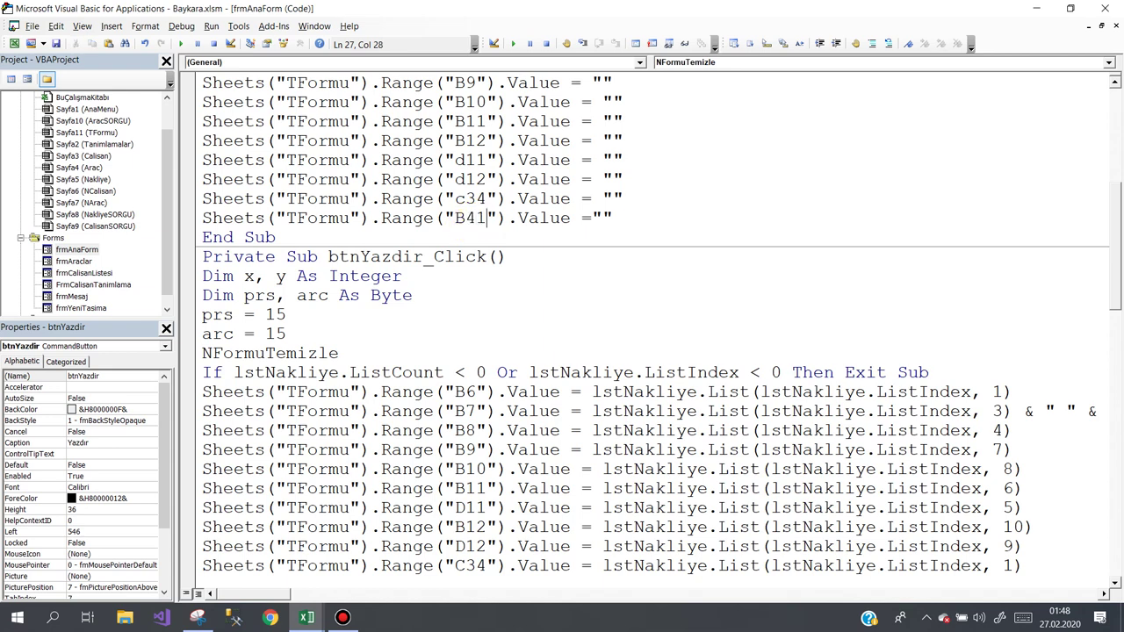
Scroll through the NFormuTemizle code and bring up the Excel TFormu sheet.
scroll(496, 251, down, 1)
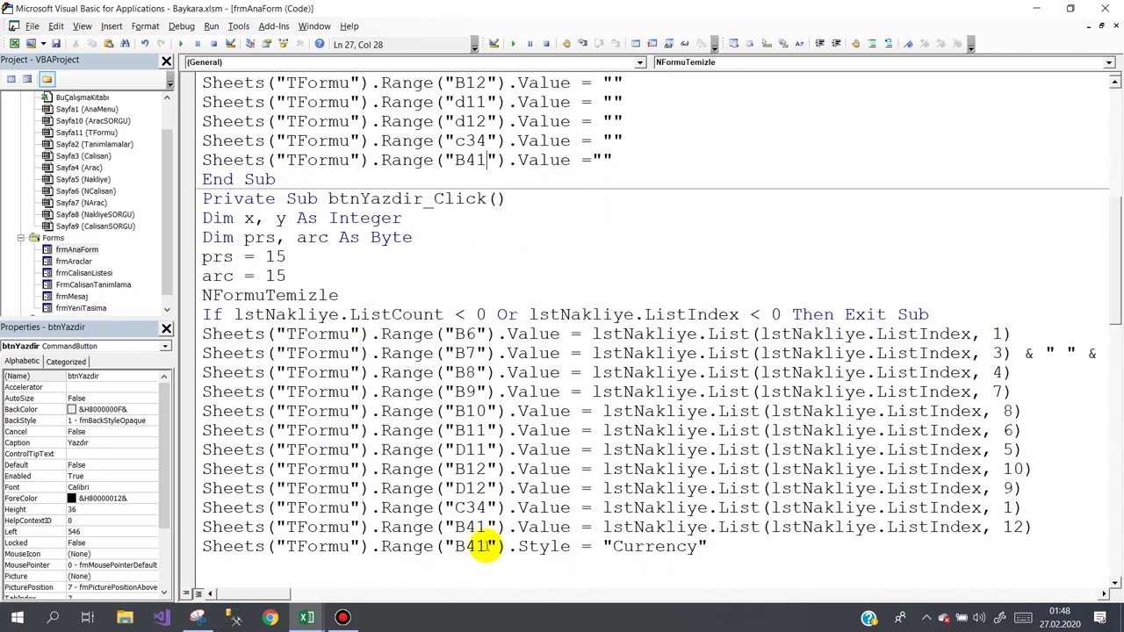
scroll(485, 546, down, 1)
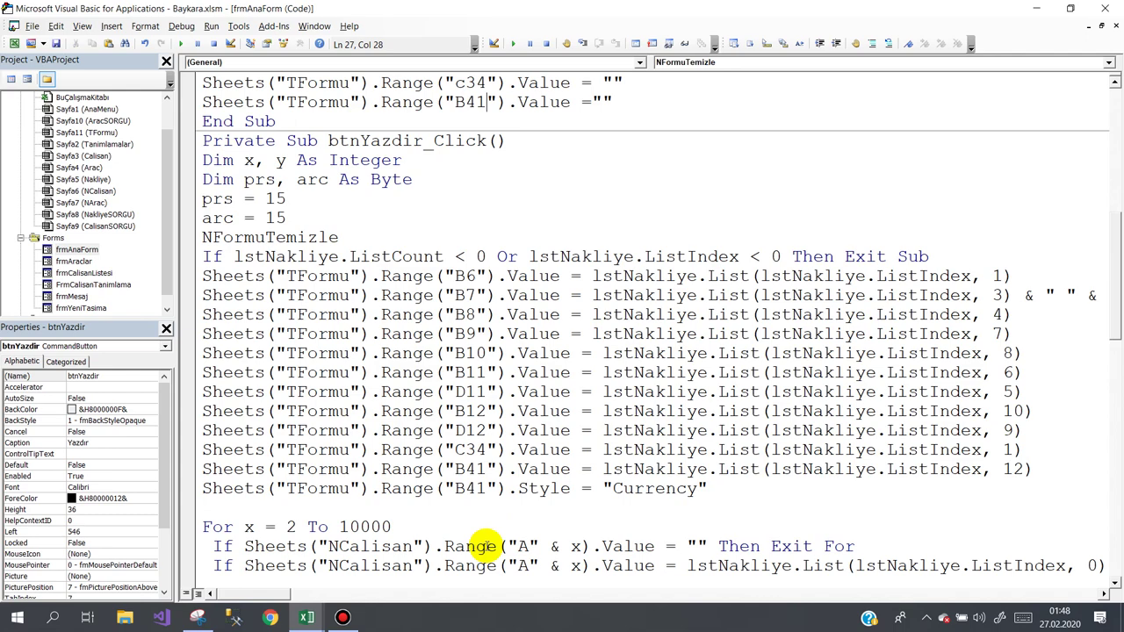
scroll(485, 546, down, 2)
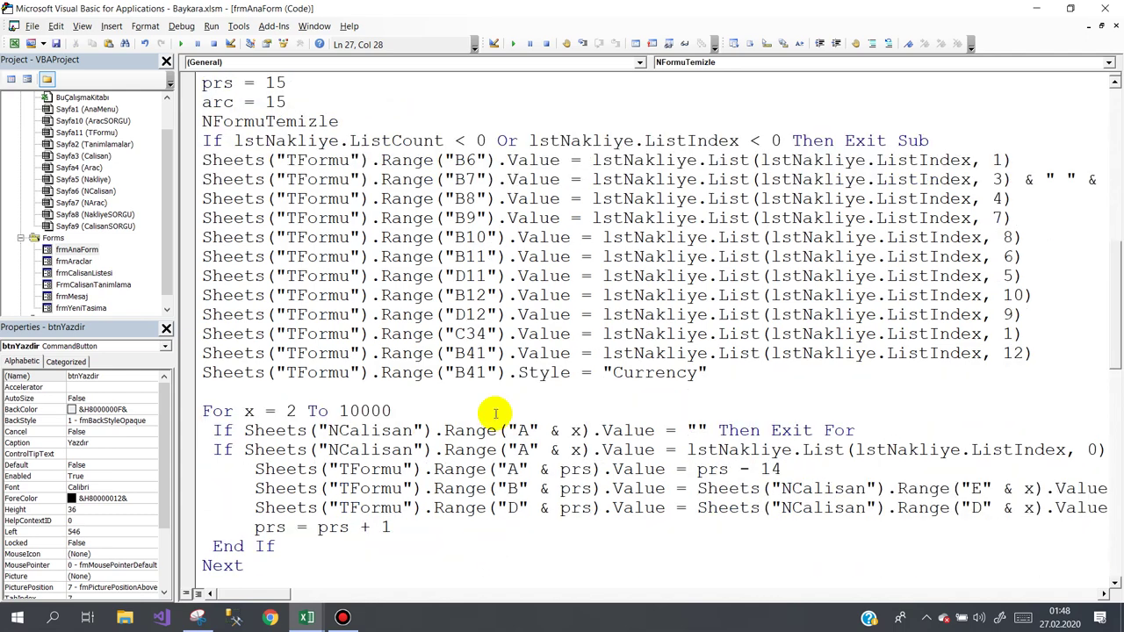
scroll(502, 392, up, 4)
scroll(502, 392, down, 6)
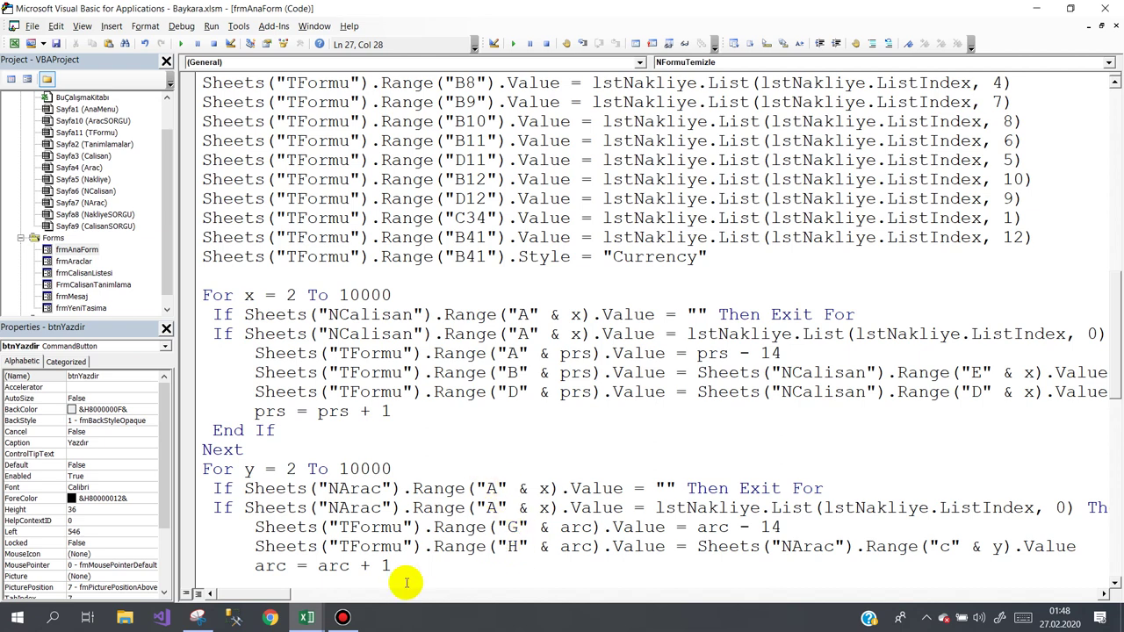
mouse_move(307, 617)
click(246, 567)
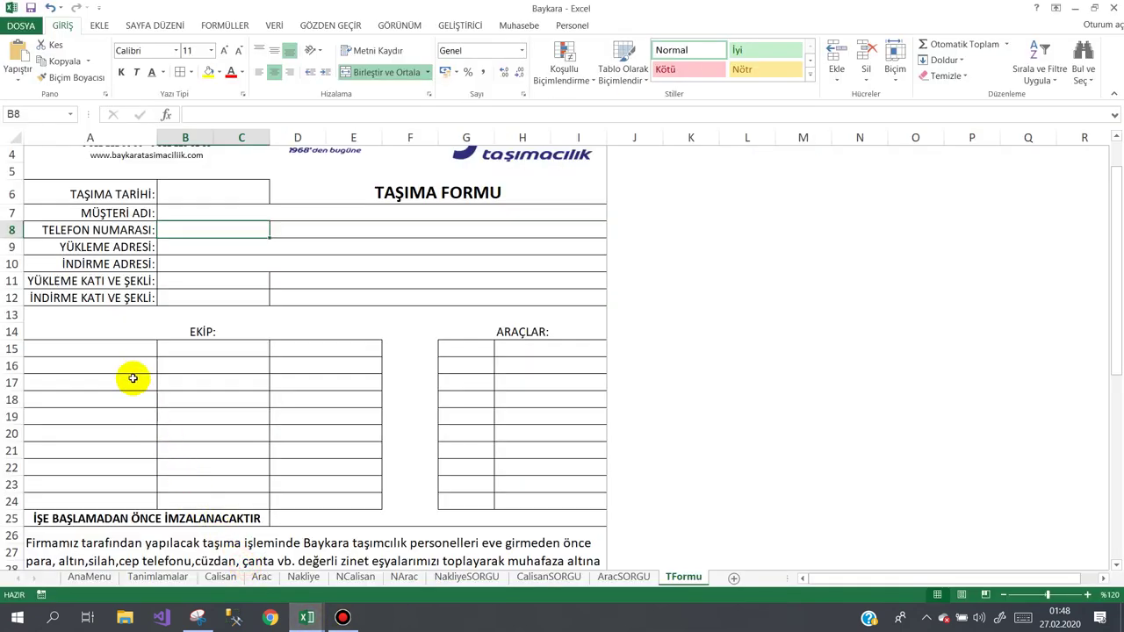
Select the crew table from A15 on the TFormu sheet to check its extent.
mouse_move(140, 349)
mouse_down()
mouse_move(294, 374)
mouse_move(342, 484)
mouse_up()
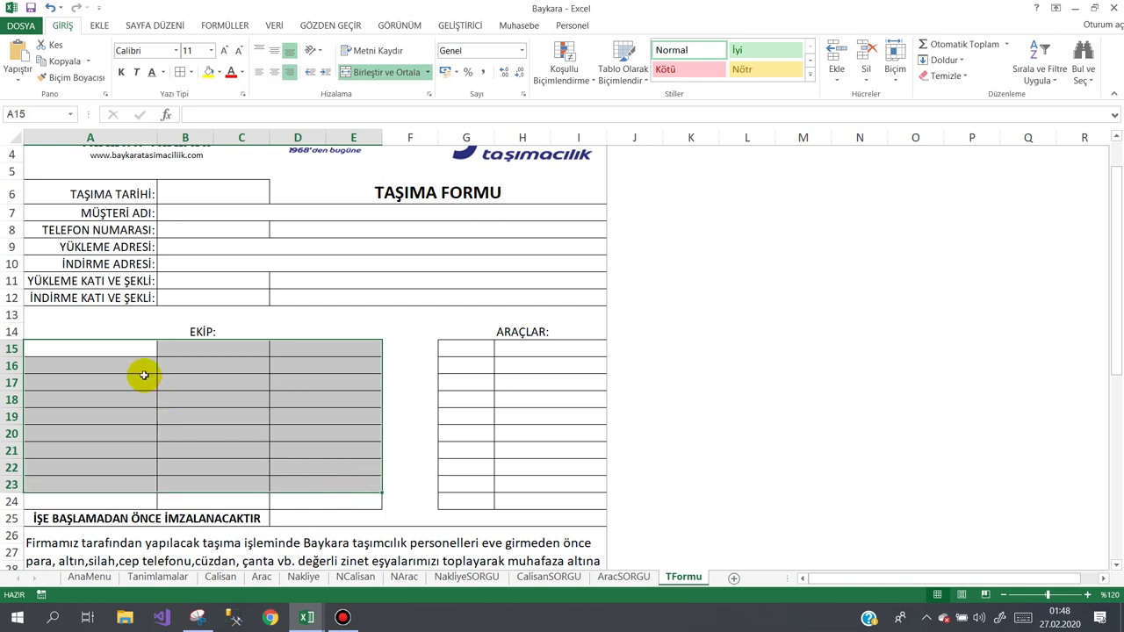
click(109, 350)
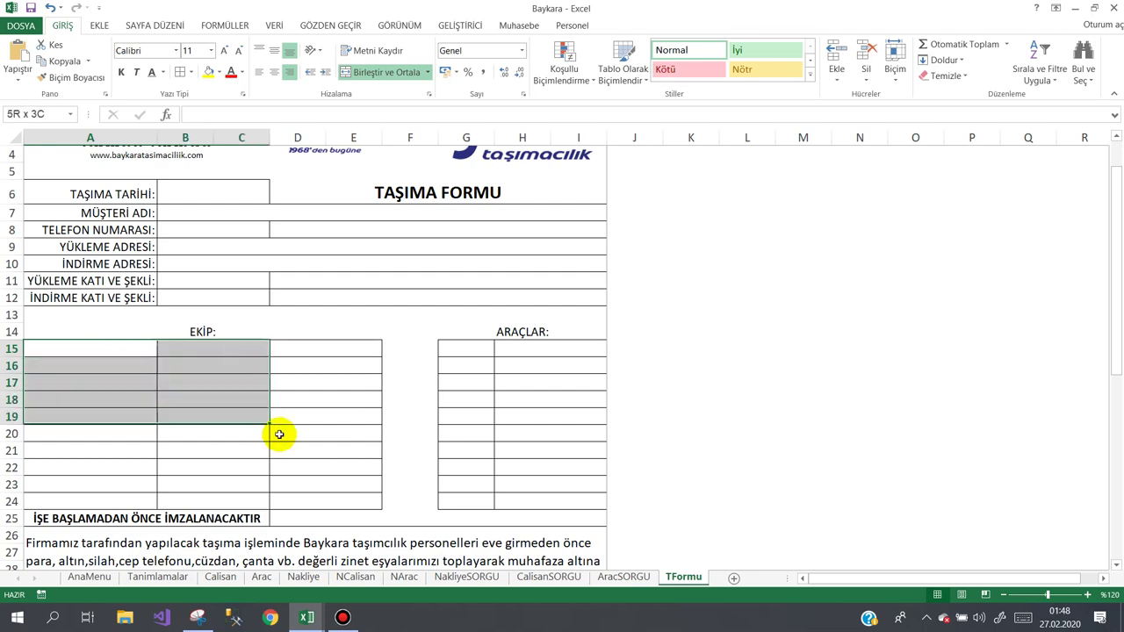
drag(111, 351, 302, 465)
click(323, 505)
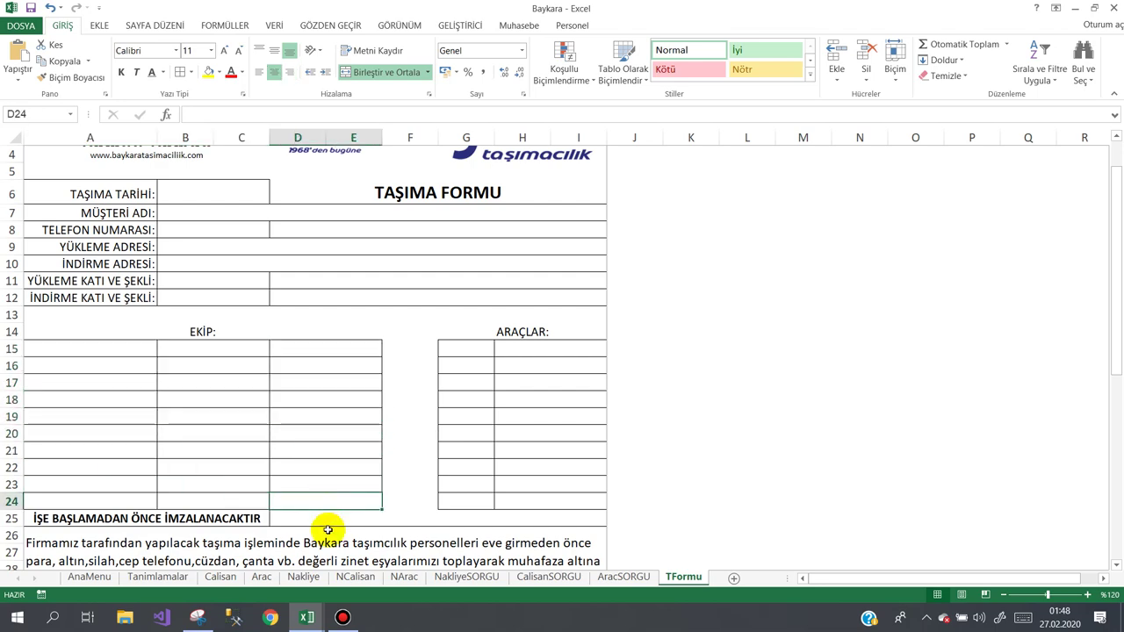
Return to the VBA editor and scroll up to the NFormuTemizle code.
mouse_move(306, 618)
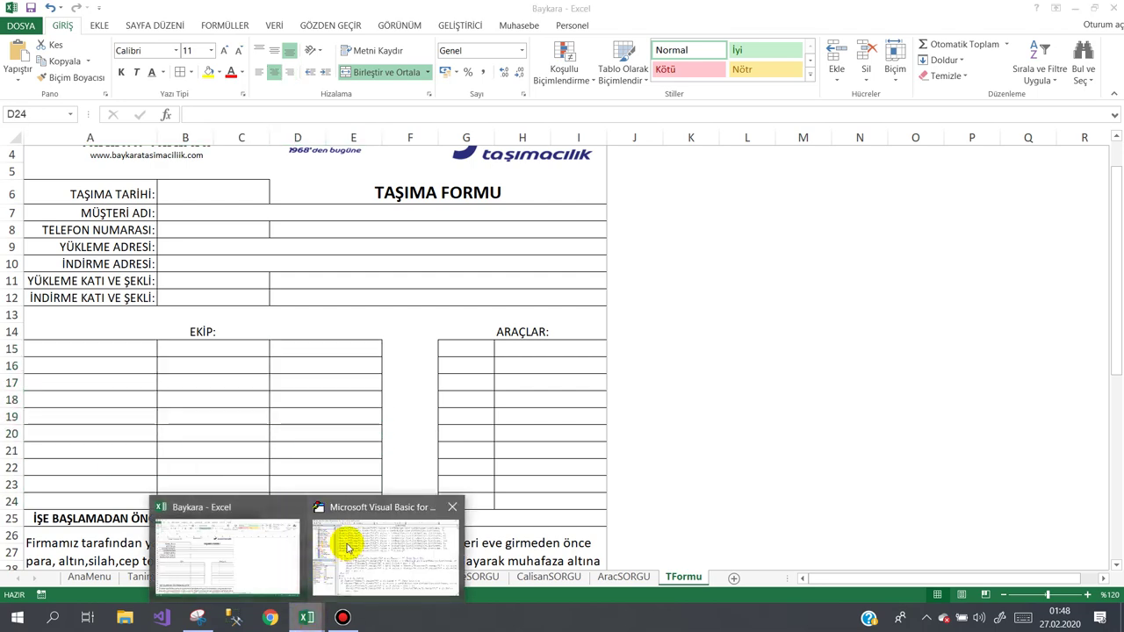
click(354, 538)
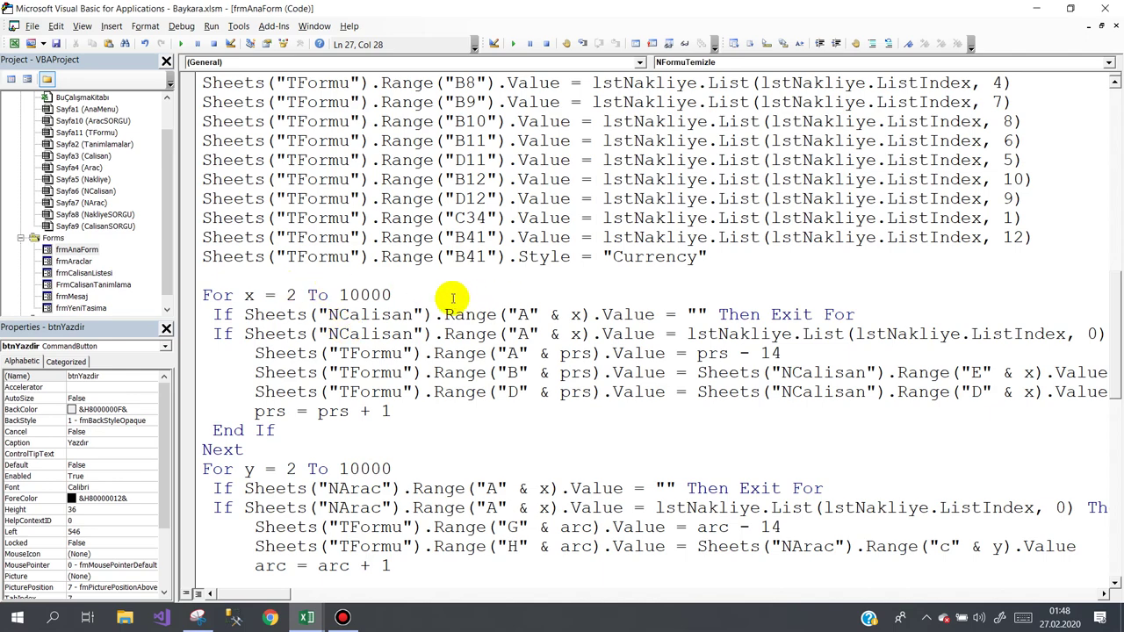
scroll(463, 295, up, 1)
scroll(463, 295, up, 1)
scroll(453, 289, up, 1)
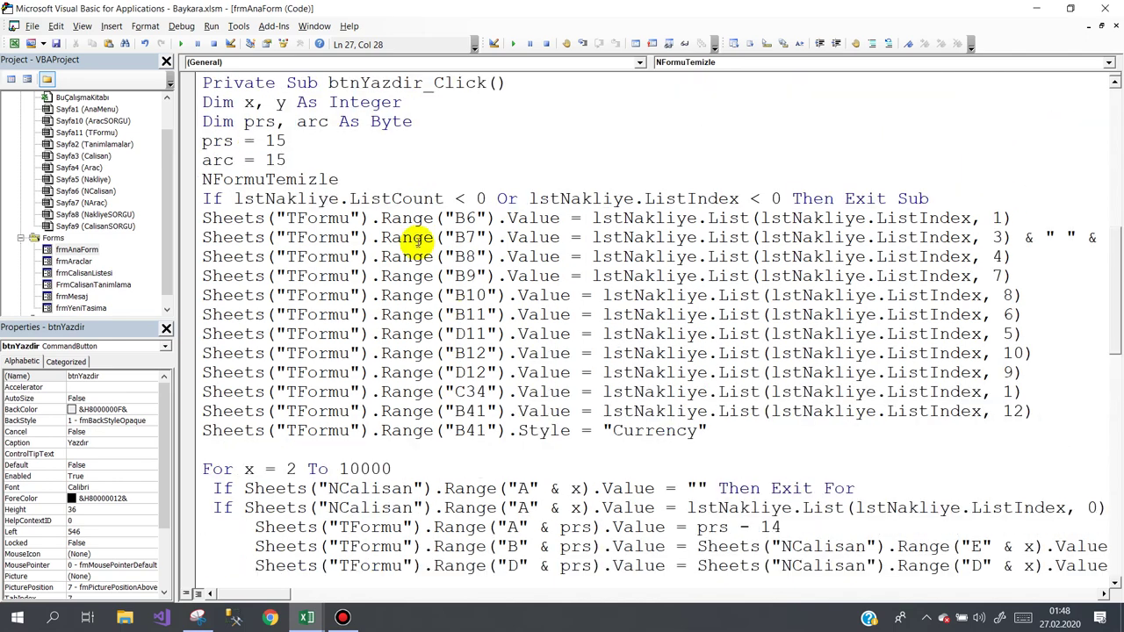
scroll(417, 242, up, 2)
scroll(418, 241, up, 2)
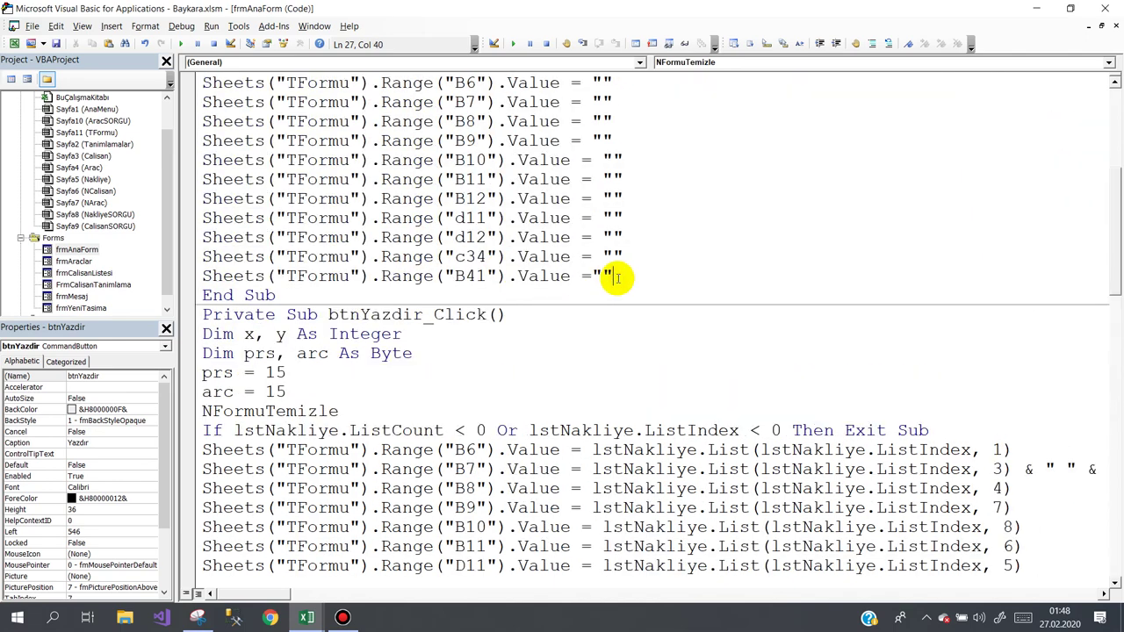
Add another clearing line whose range starts at A15.
key(Return)
text(Sheets("TFormu").Range("B7").Value ="")
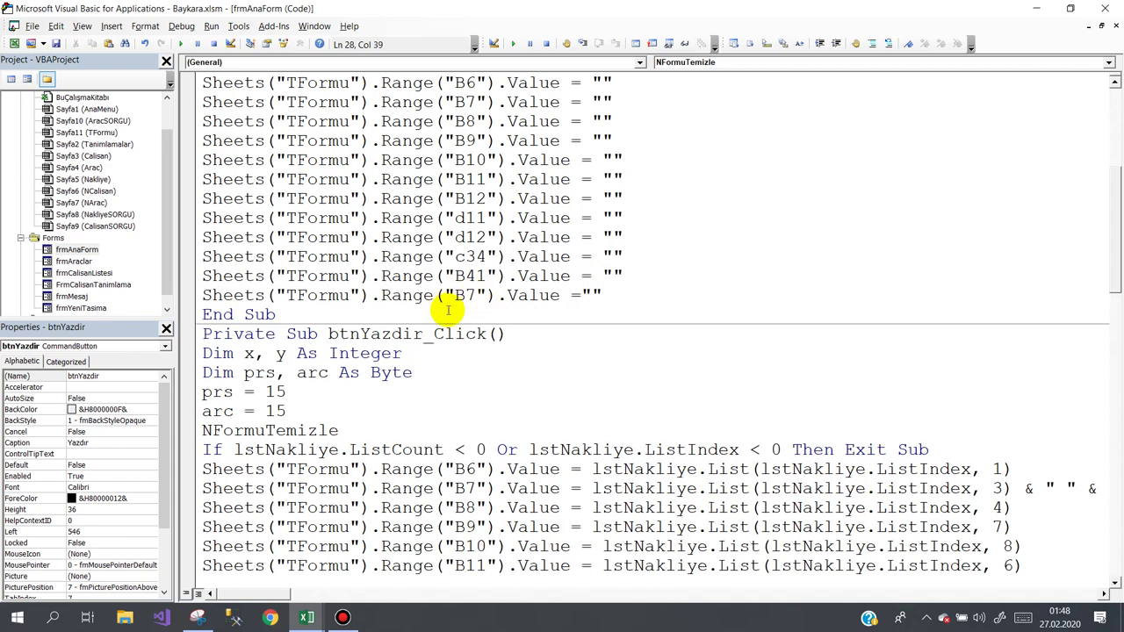
drag(476, 295, 456, 298)
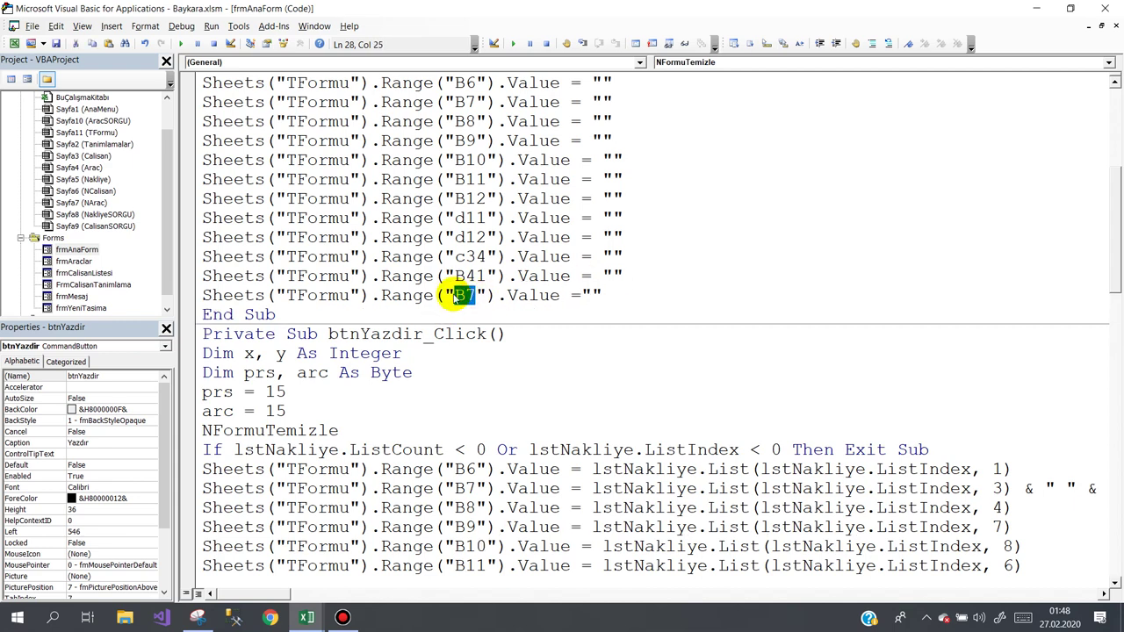
text(A15:)
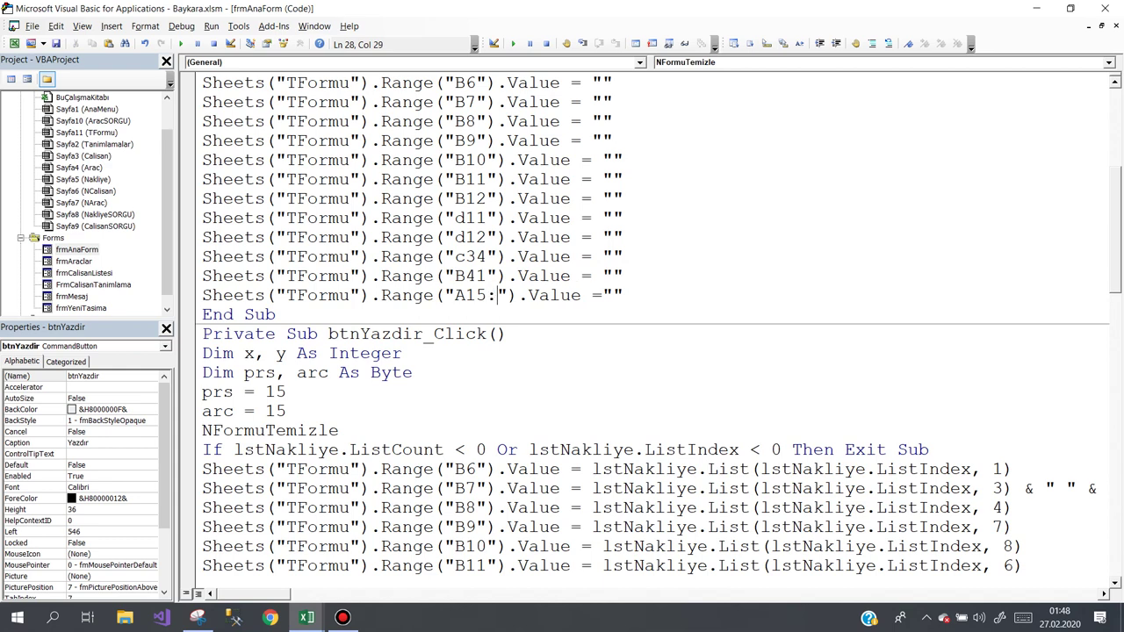
Check the crew and vehicle table's extent on the Excel TFormu sheet.
click(307, 617)
click(255, 546)
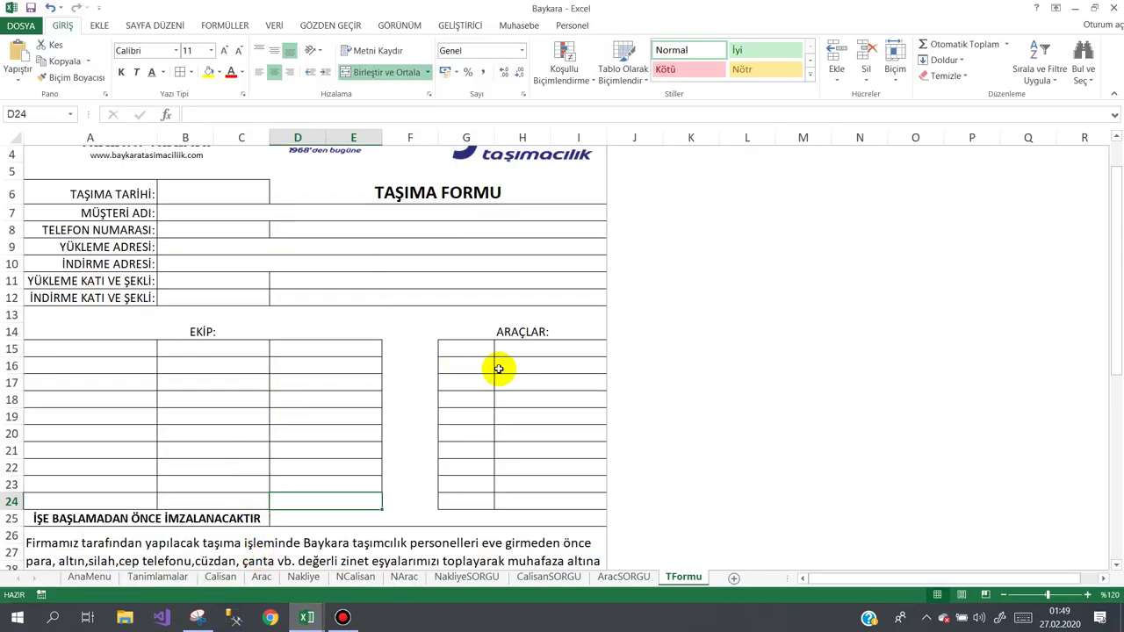
click(106, 349)
drag(106, 349, 548, 508)
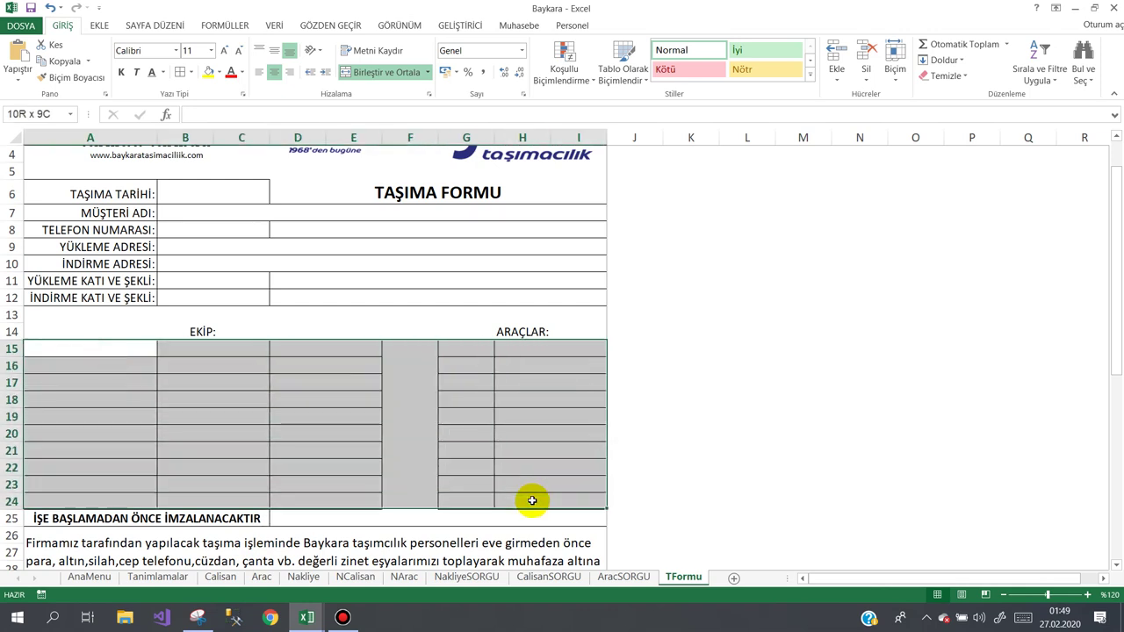
click(559, 502)
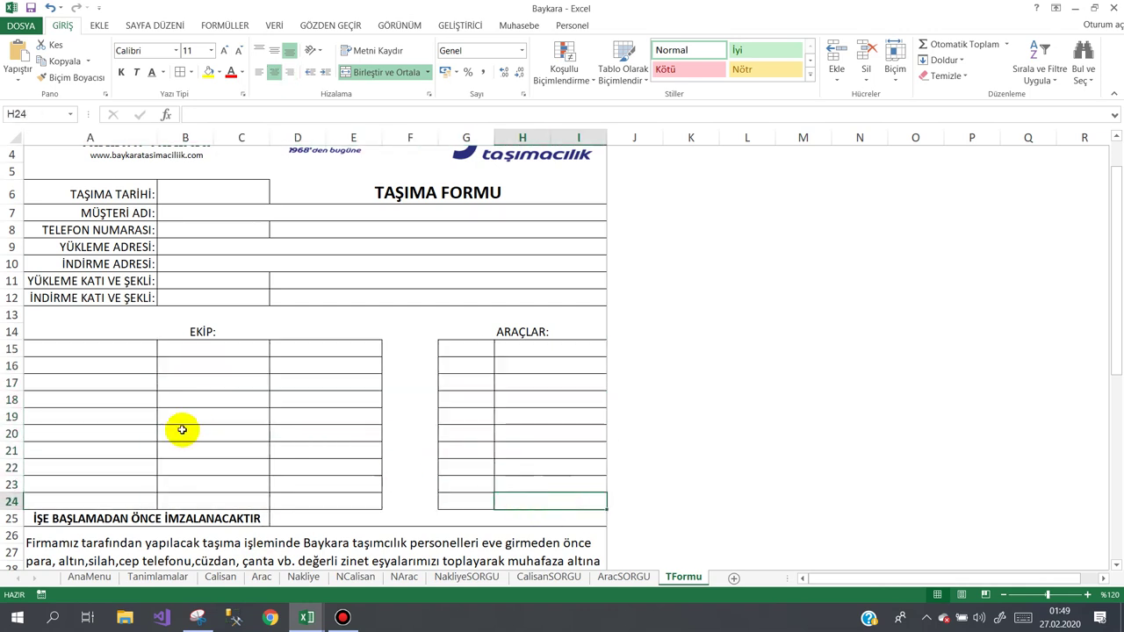
click(81, 352)
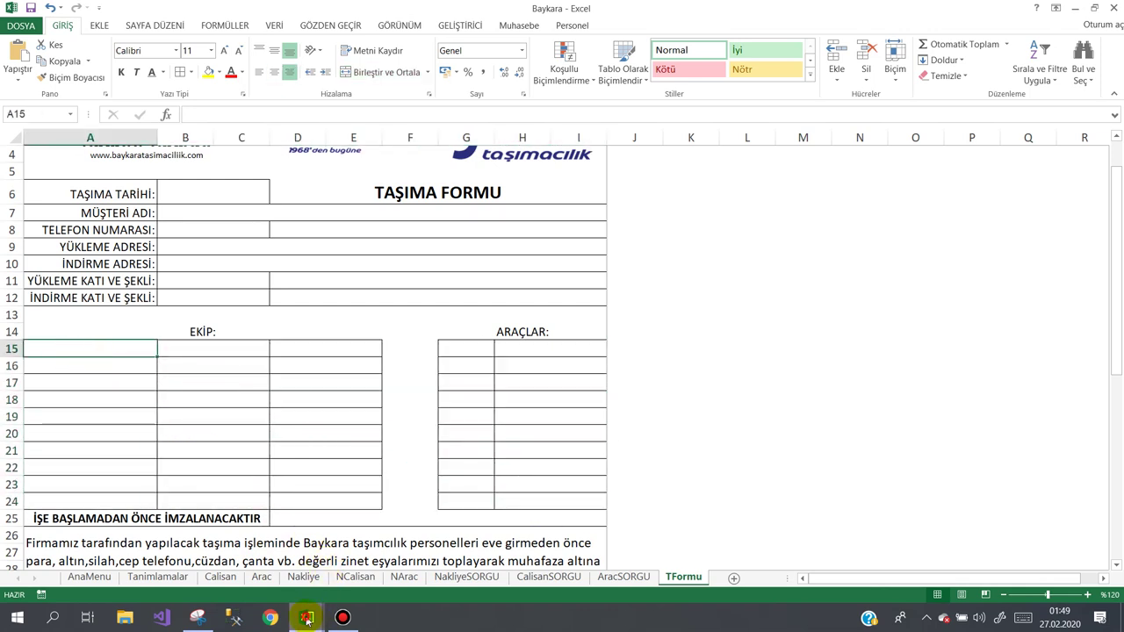
Complete the new line's range as A15:H24 in NFormuTemizle.
mouse_move(308, 615)
click(391, 552)
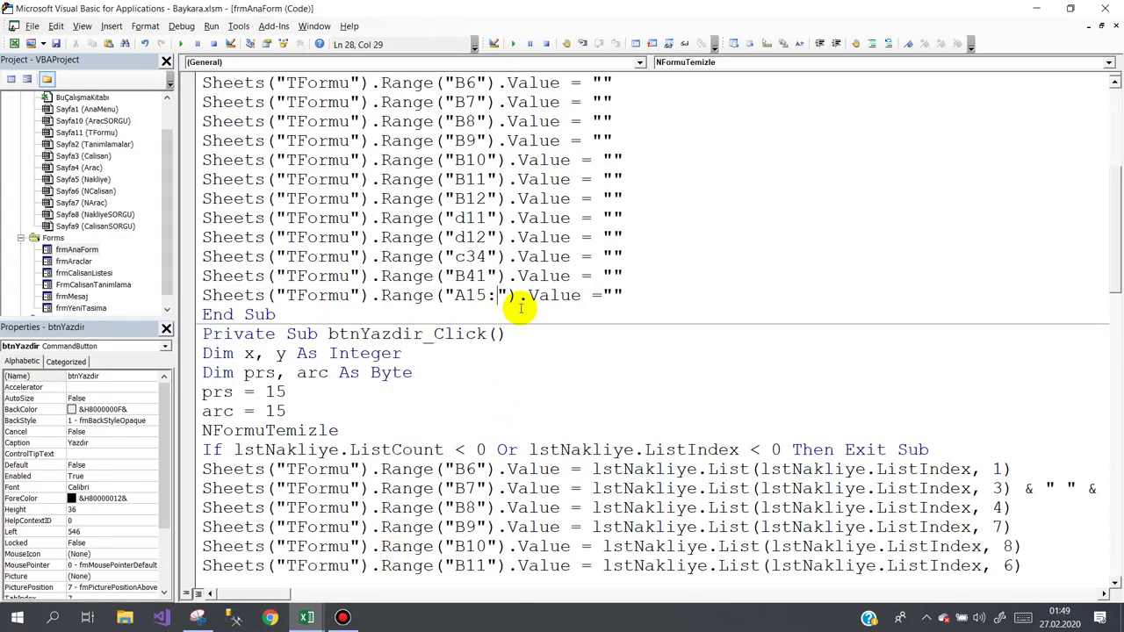
text(H)
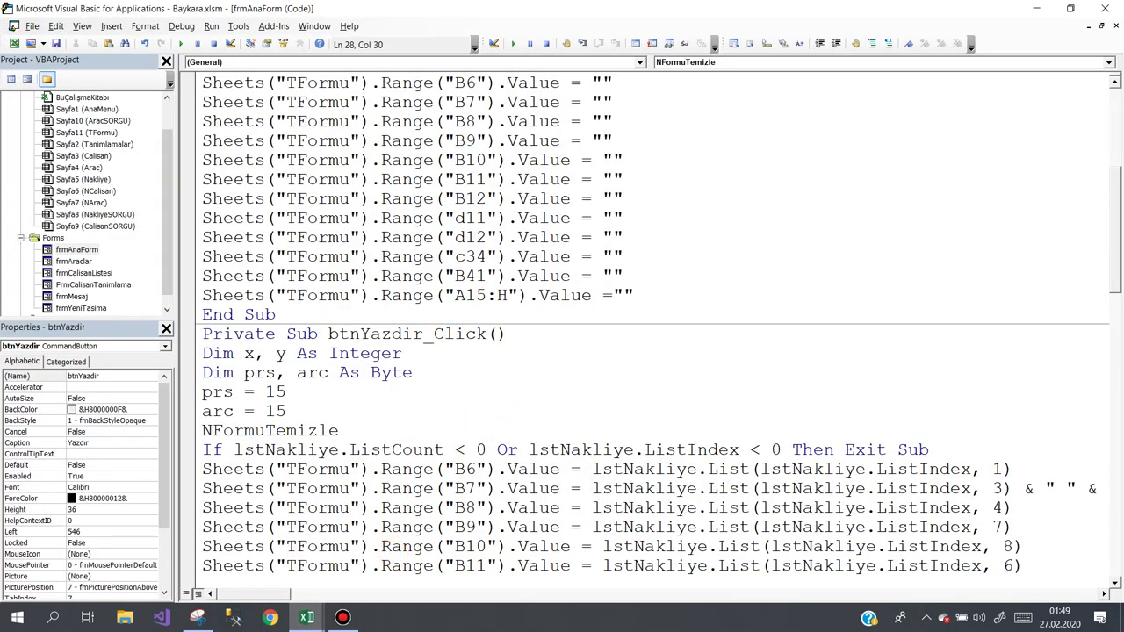
text(24)
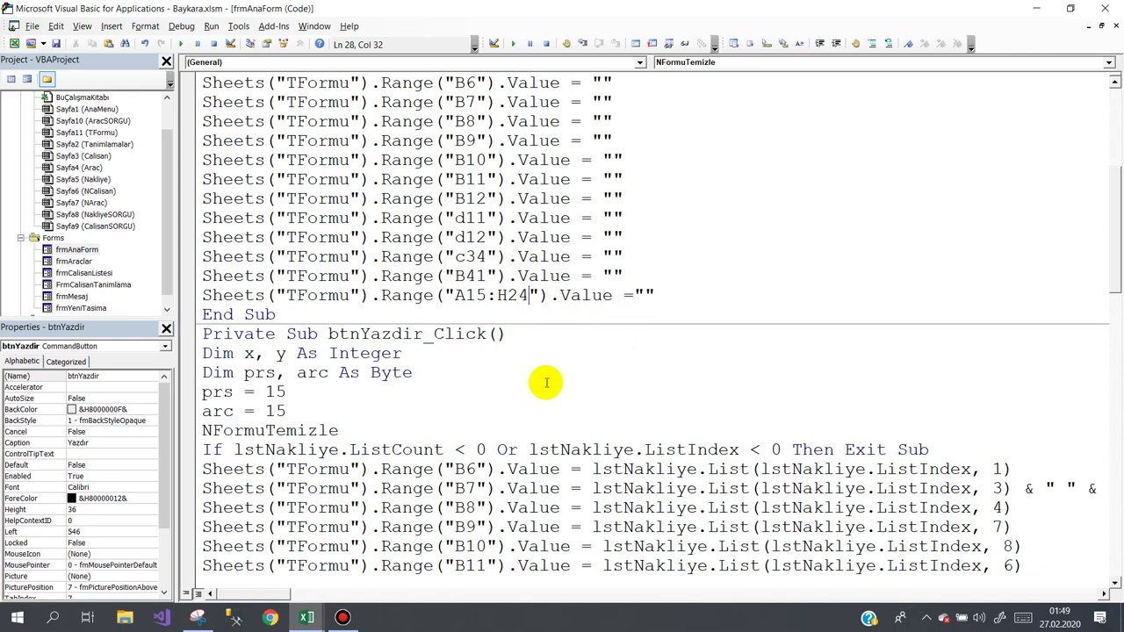
click(303, 617)
Scroll the TFormu sheet to check the delivery date C34 and amount B41 cells.
click(236, 562)
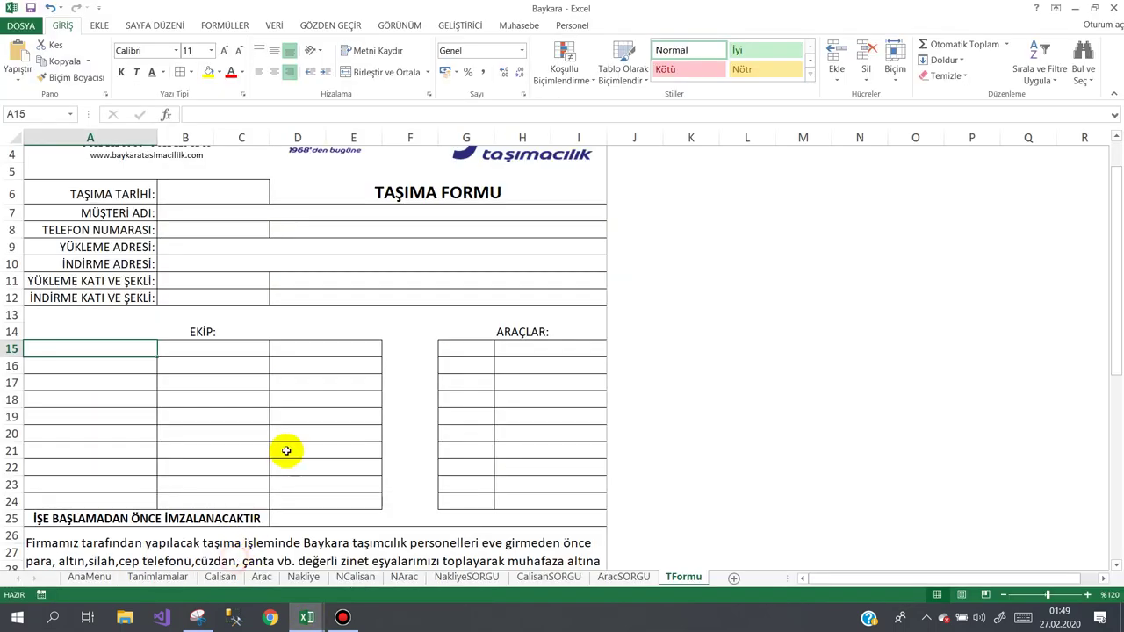
scroll(289, 452, down, 2)
scroll(289, 452, down, 1)
scroll(286, 450, down, 1)
scroll(286, 450, down, 1)
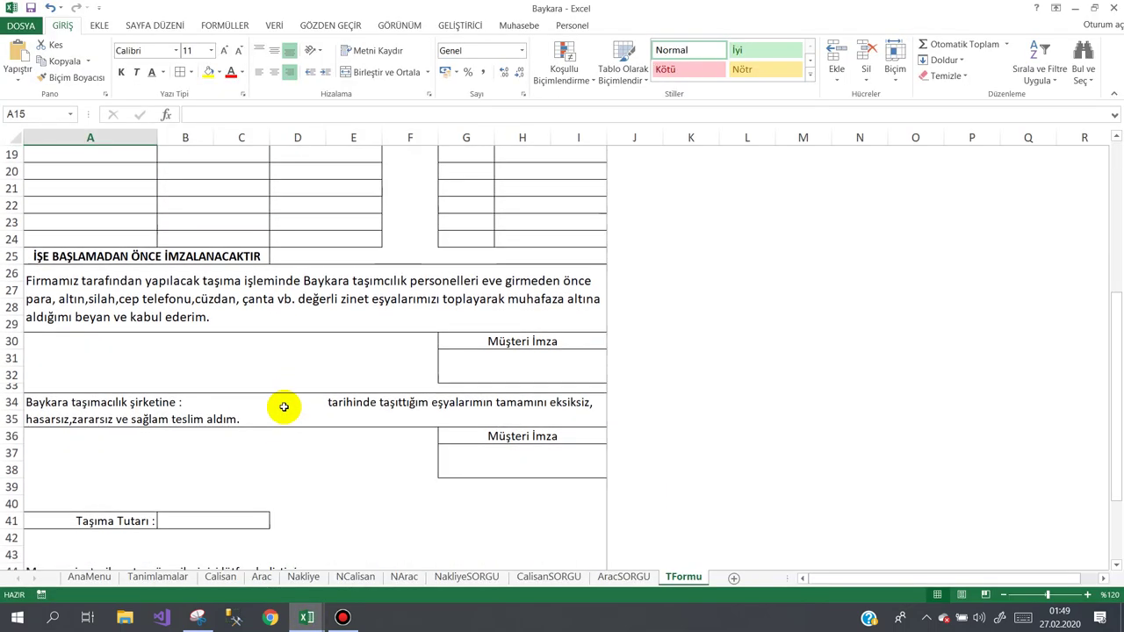
click(283, 406)
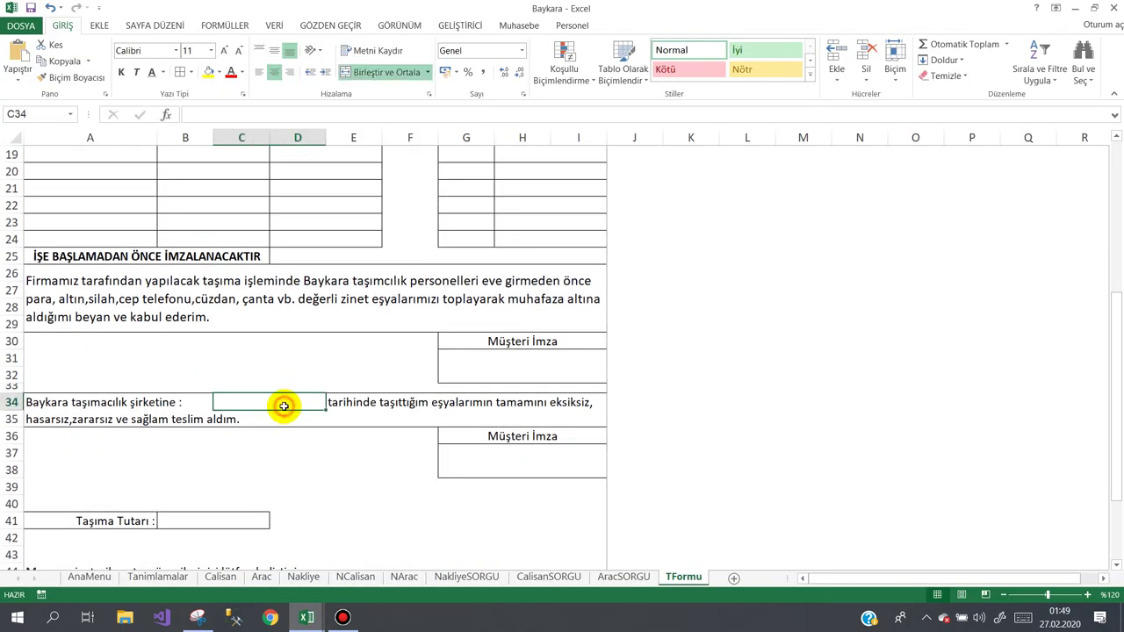
click(216, 522)
scroll(268, 465, down, 3)
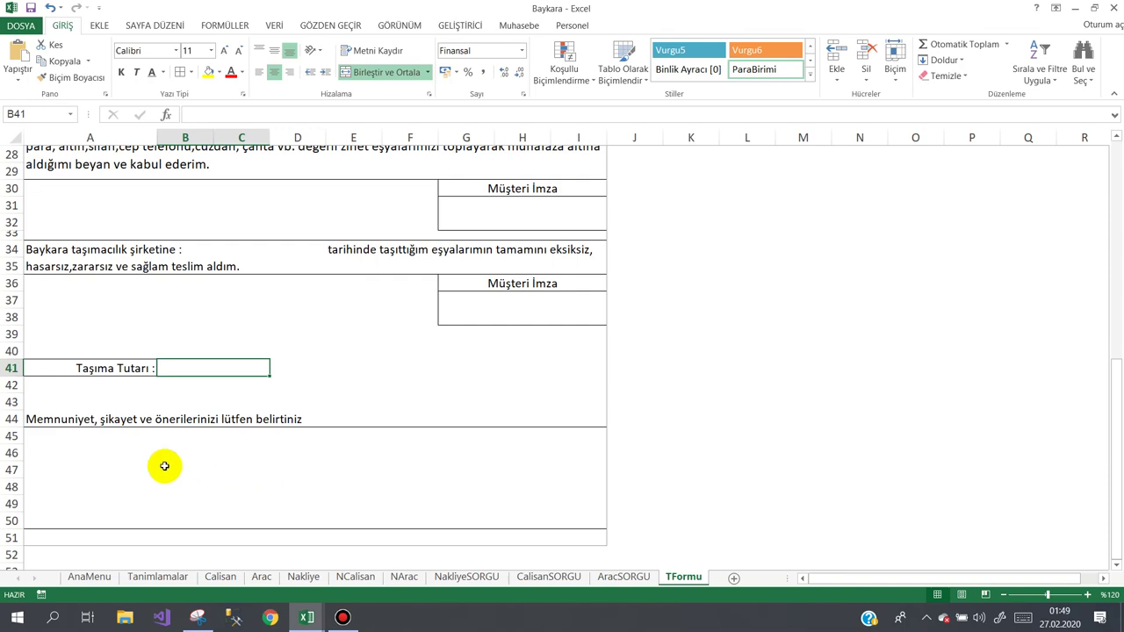
scroll(196, 463, up, 1)
scroll(197, 452, up, 1)
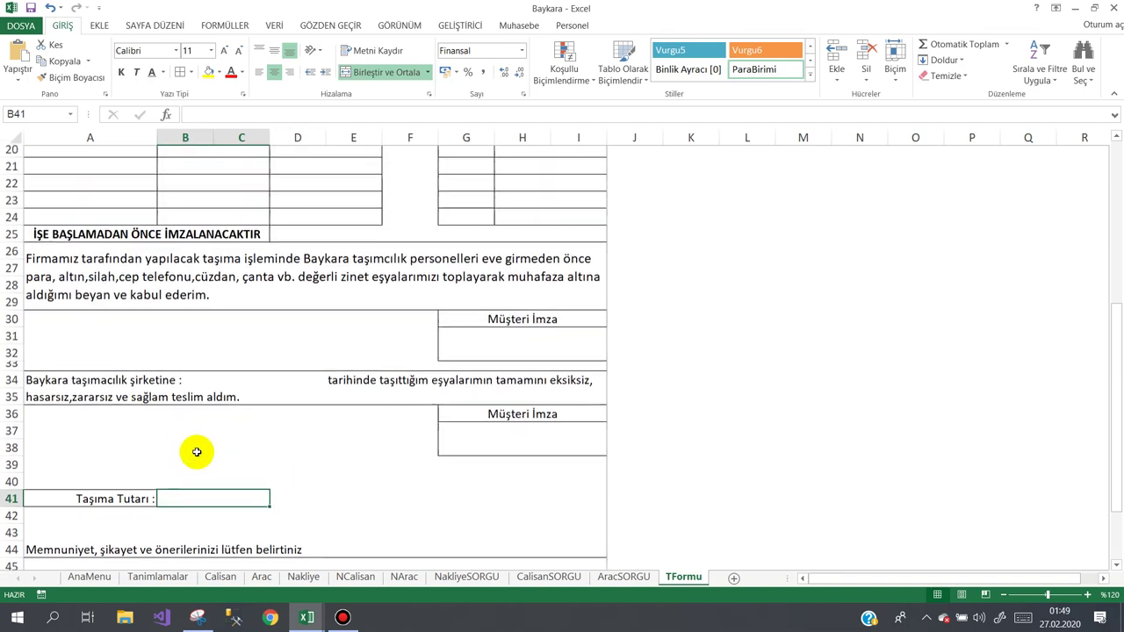
scroll(197, 451, up, 4)
scroll(196, 449, up, 2)
scroll(197, 447, up, 1)
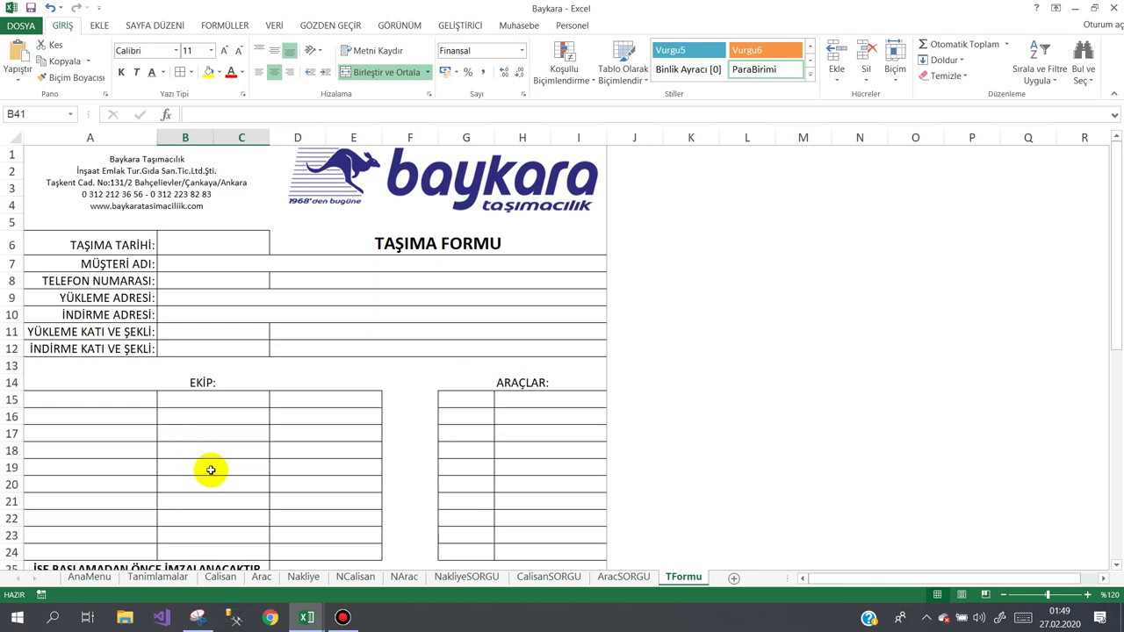
scroll(210, 470, down, 5)
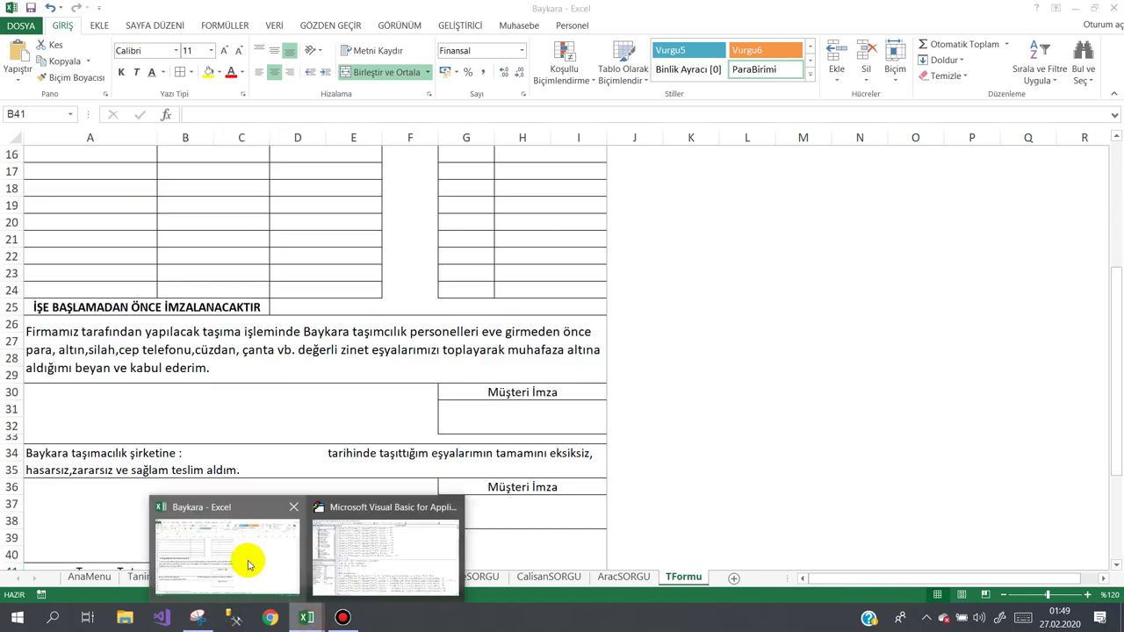
Save the workbook from the VBA editor, confirming the personal information warning.
click(246, 557)
click(307, 617)
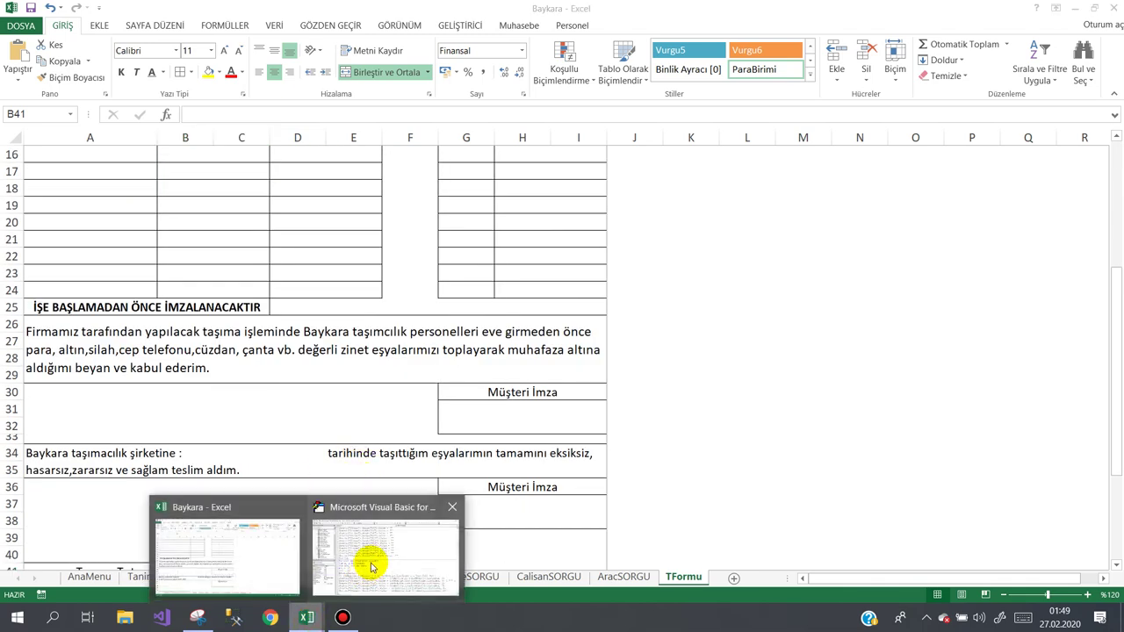
click(369, 553)
scroll(464, 333, up, 1)
scroll(421, 346, up, 5)
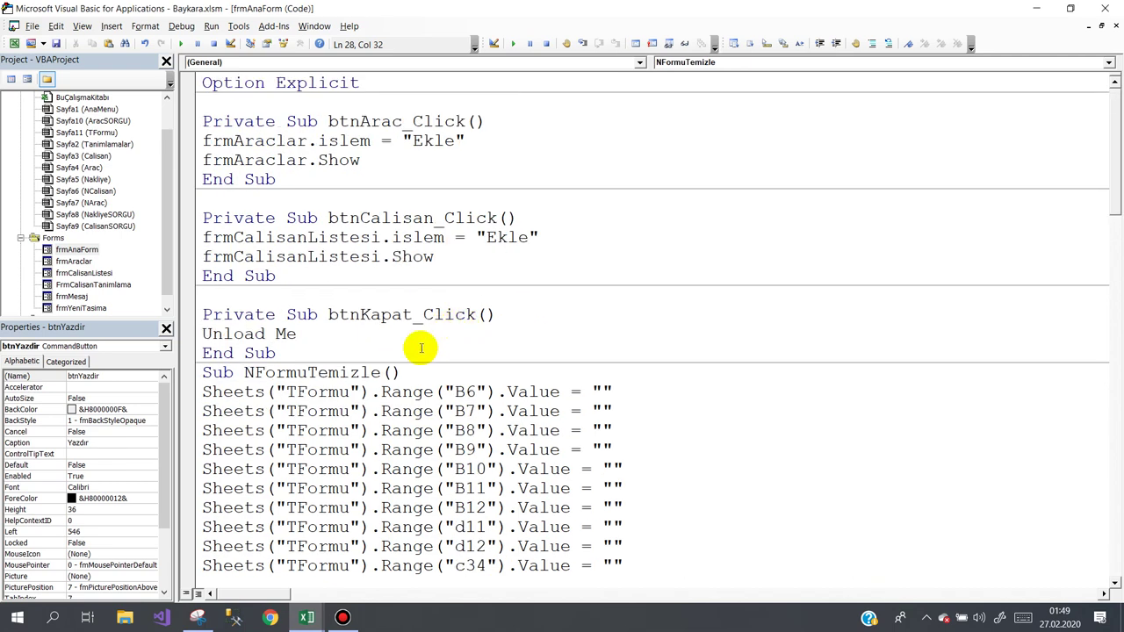
drag(247, 373, 352, 373)
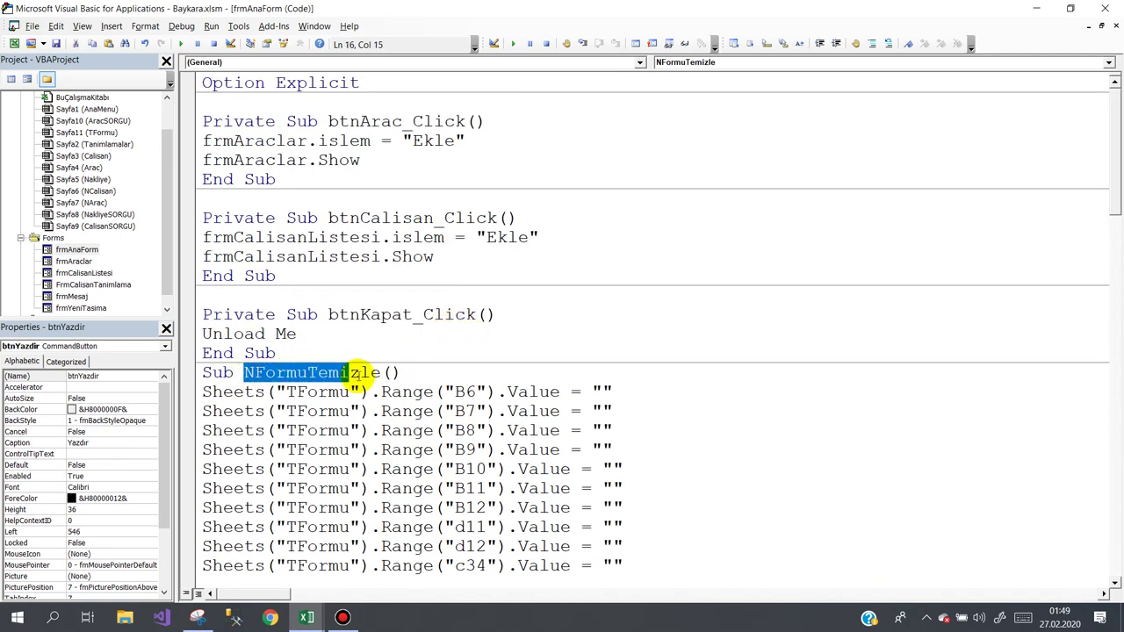
click(55, 44)
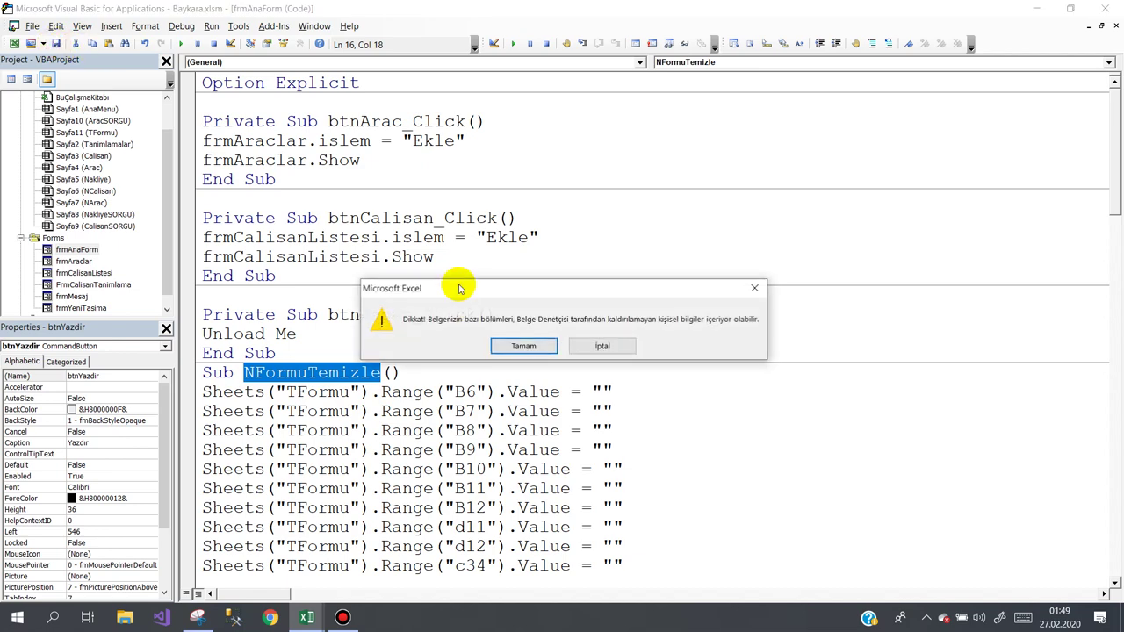
click(513, 349)
scroll(466, 362, down, 3)
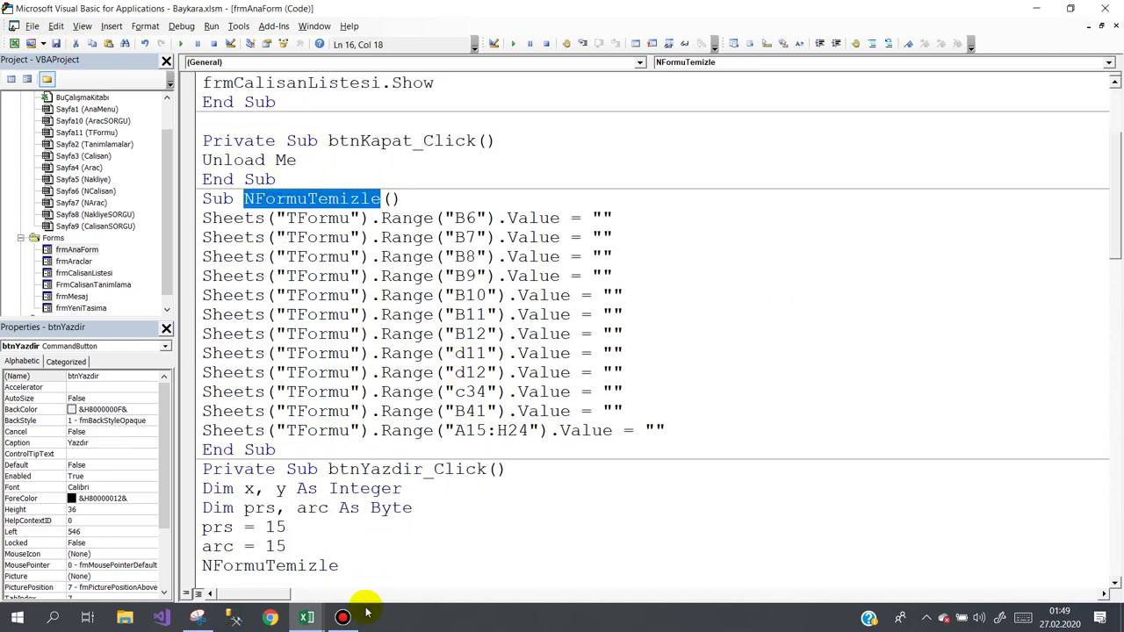
click(314, 620)
Print transport TSM0003 from the AnaMenu main form to a PDF named frm2.
click(220, 557)
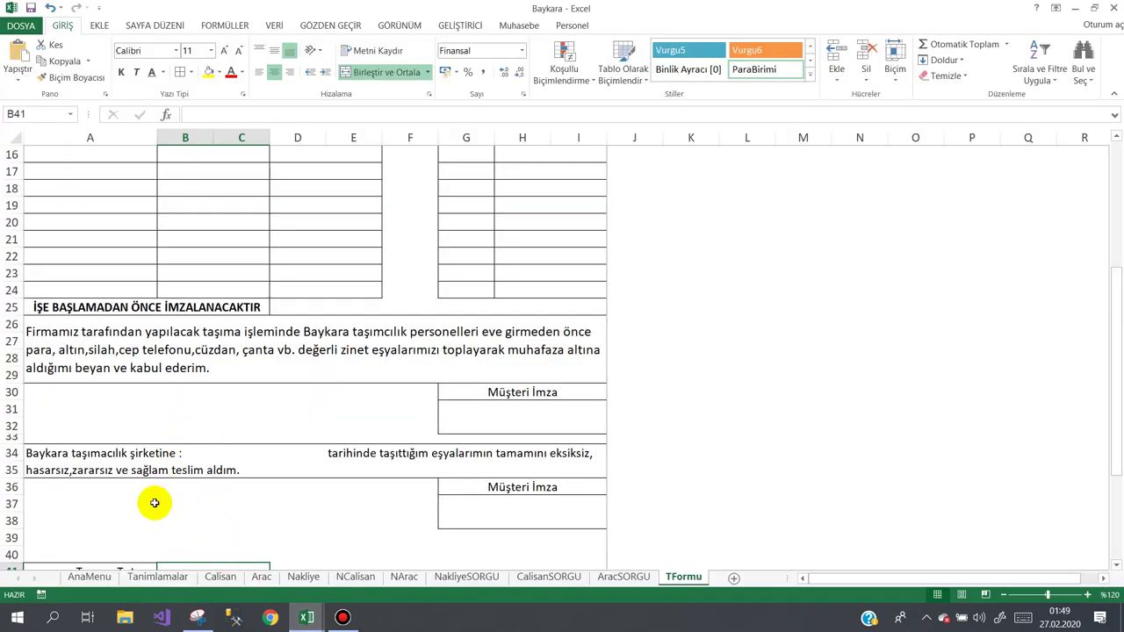
click(89, 577)
click(548, 233)
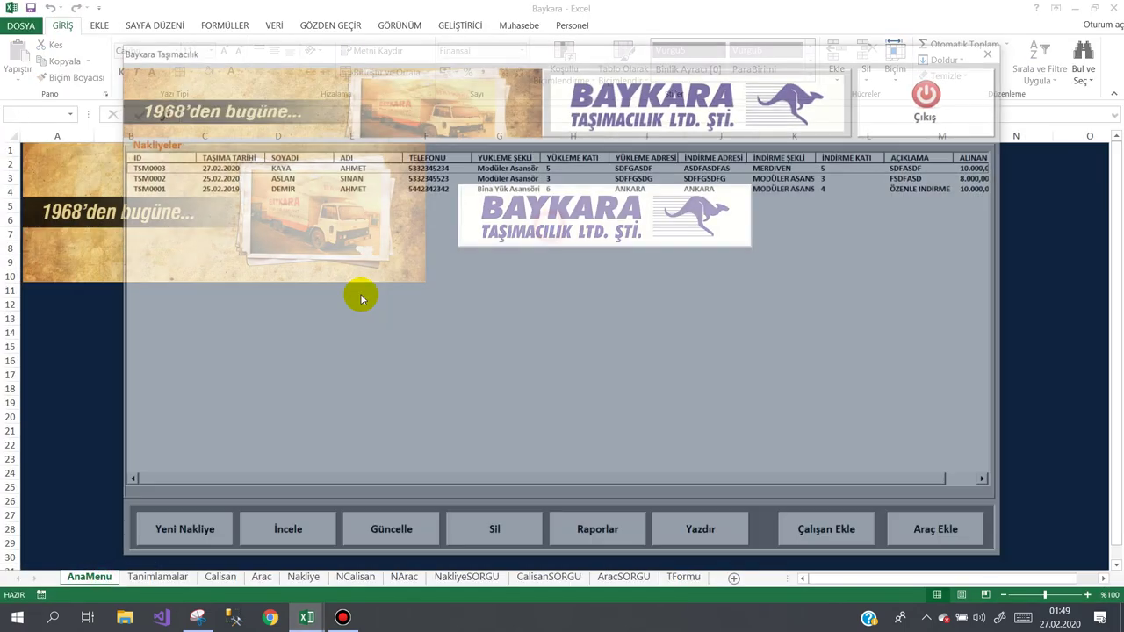
click(252, 168)
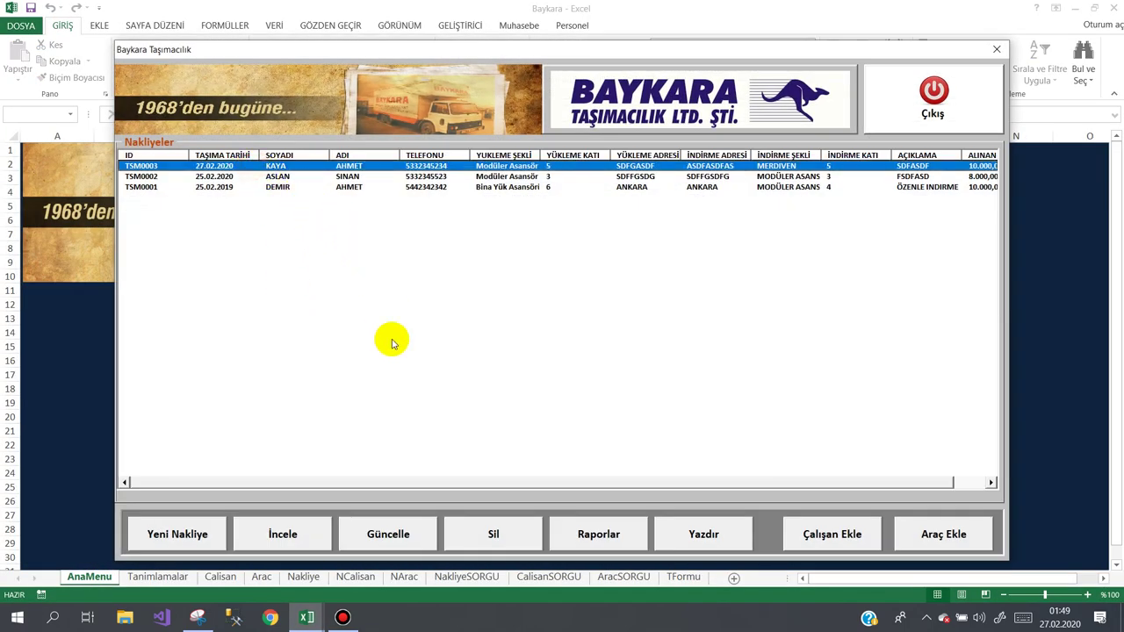
click(687, 534)
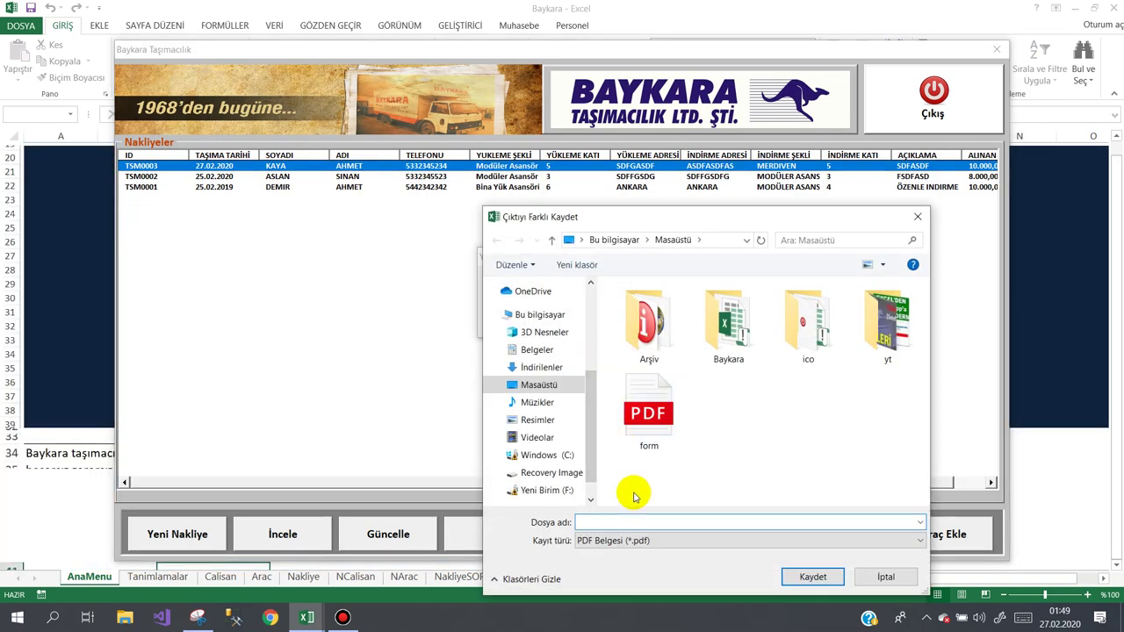
text(frm2)
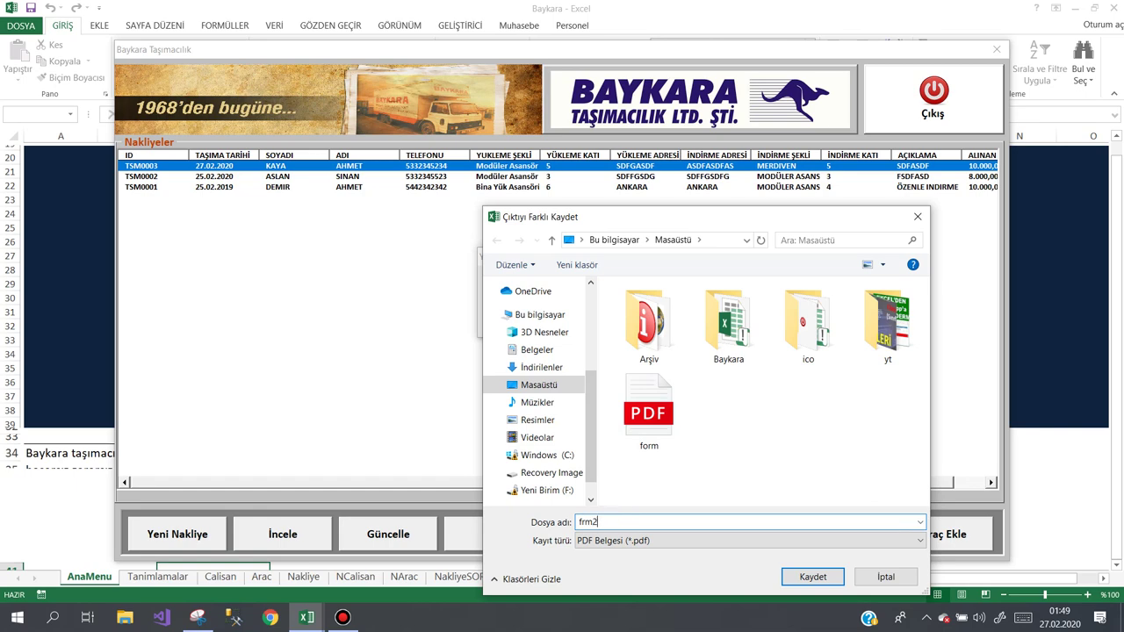
key(Return)
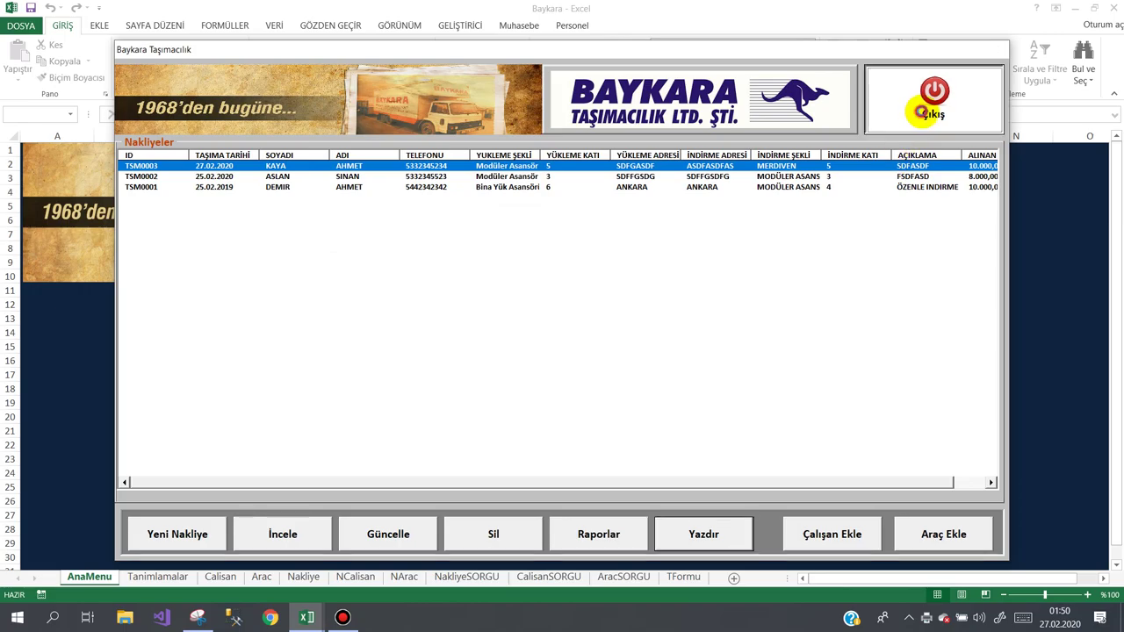
Exit the main form, minimize Excel and the VBA editor, and close Snipping Tool without saving.
click(934, 95)
click(1082, 8)
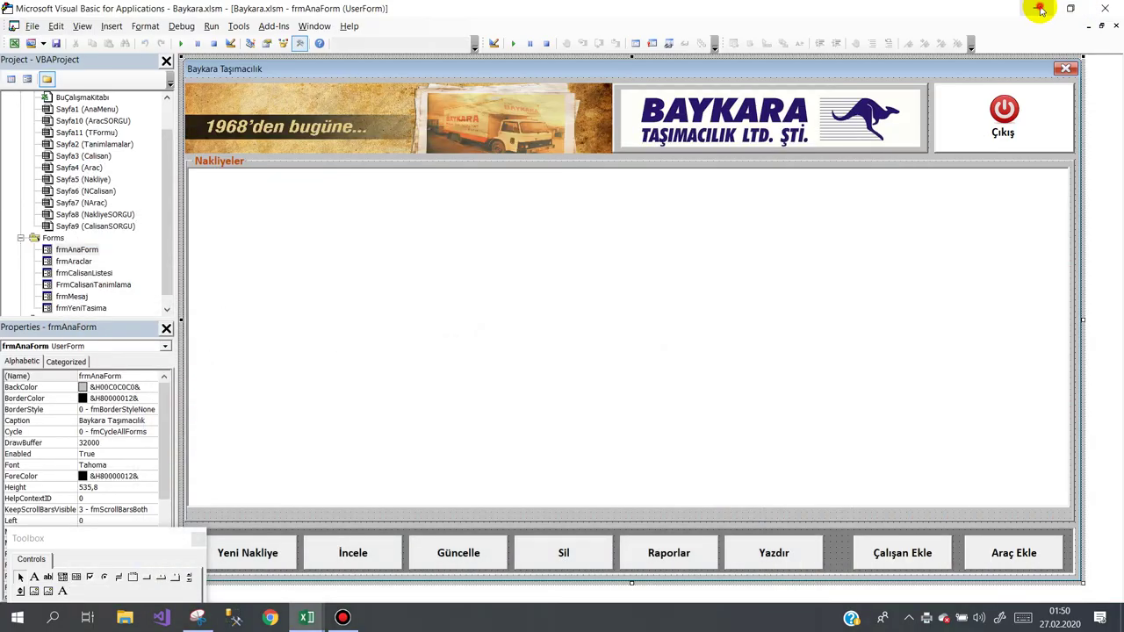
click(1036, 8)
click(1065, 24)
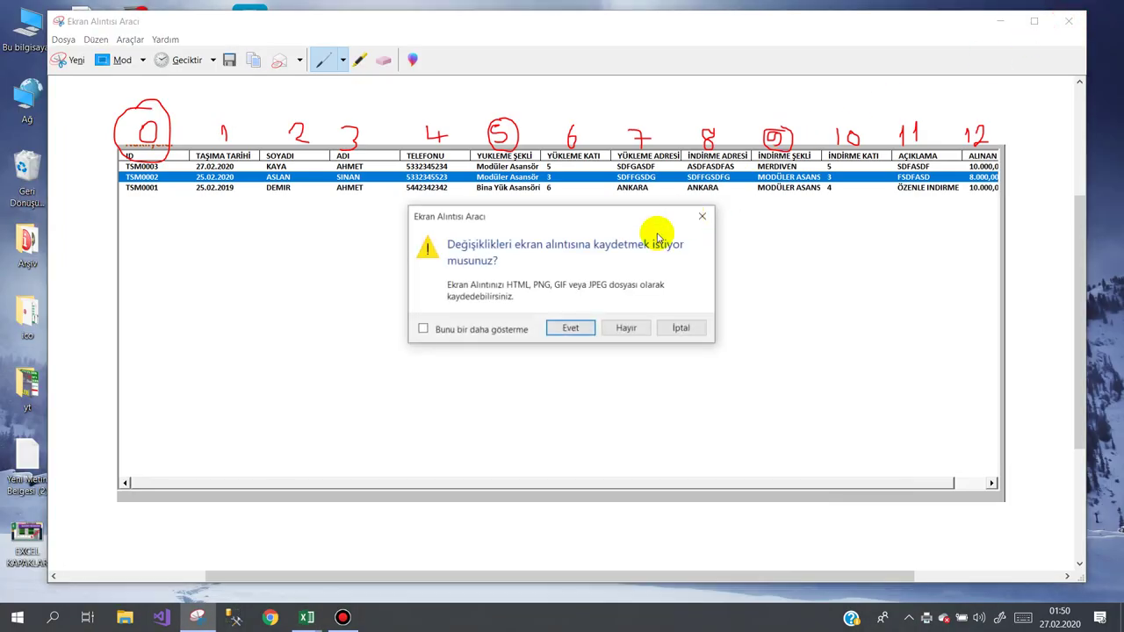
click(621, 328)
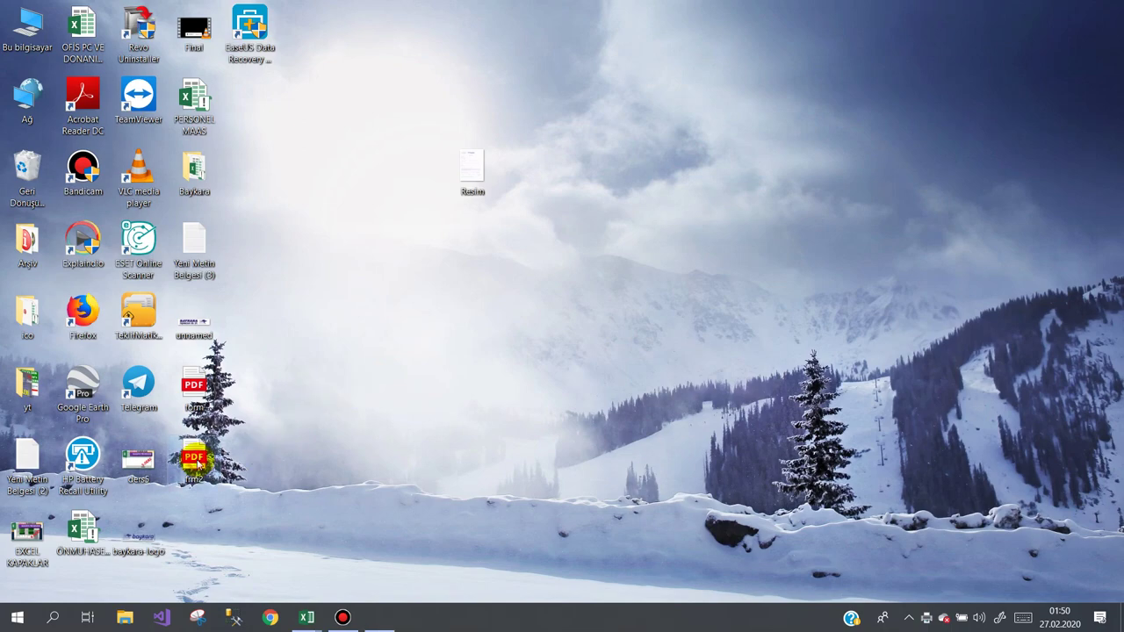
Open frm2.pdf from the desktop, review the 10.000,00 TL transport form, and close it.
double_click(196, 462)
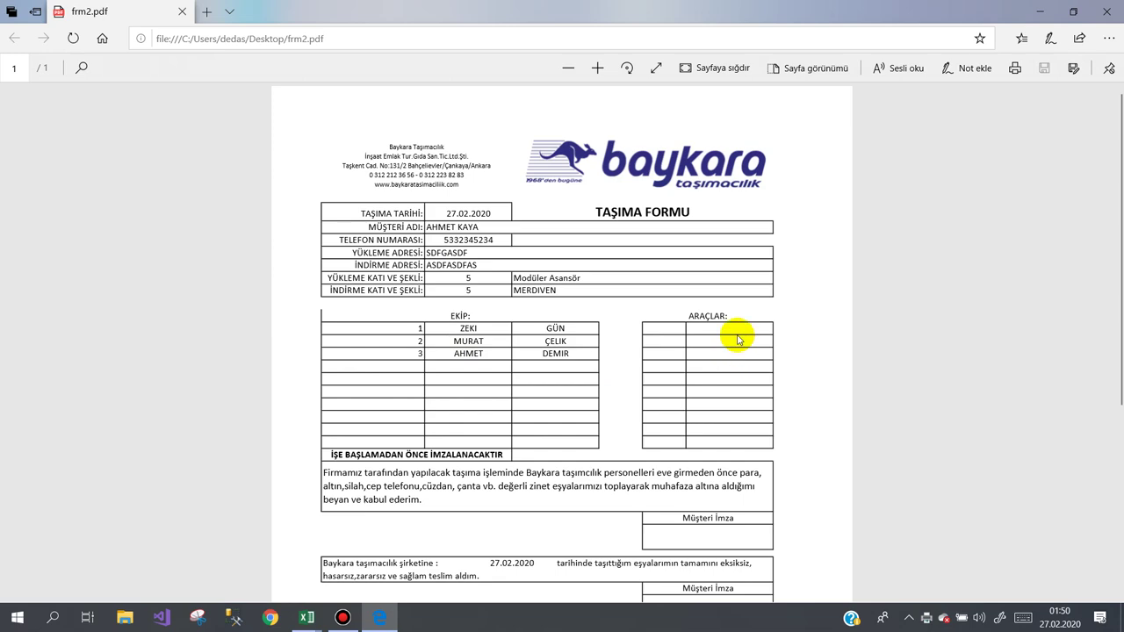
scroll(737, 340, down, 3)
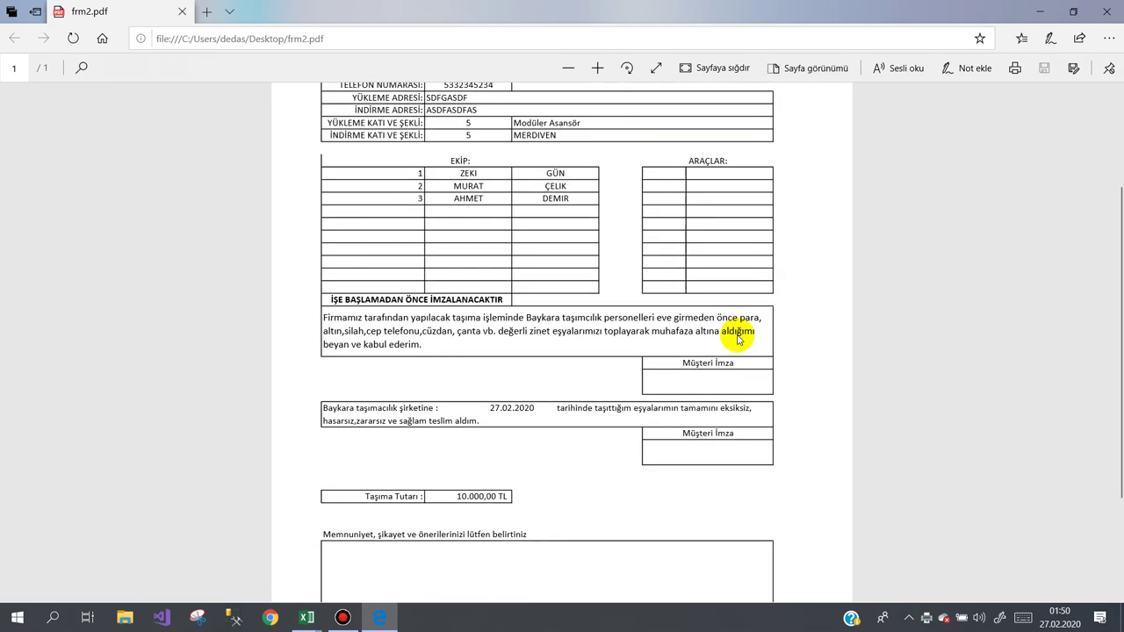
scroll(725, 329, up, 2)
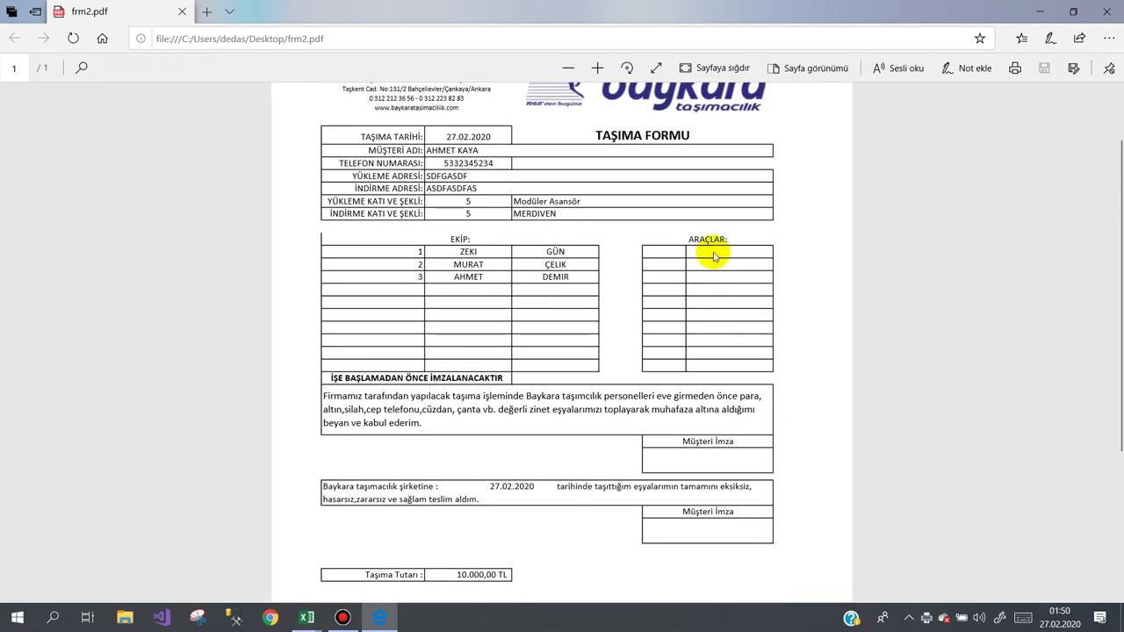
click(1105, 17)
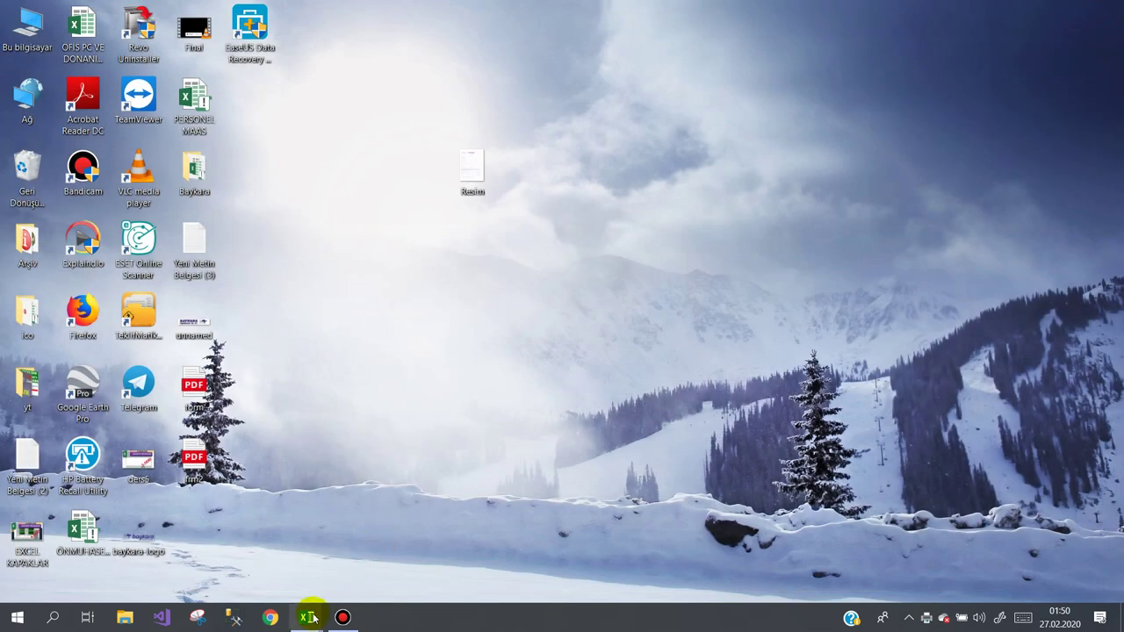
Select the two TSM0003 vehicle rows, A2:C3, on the NArac sheet.
mouse_move(307, 615)
click(365, 558)
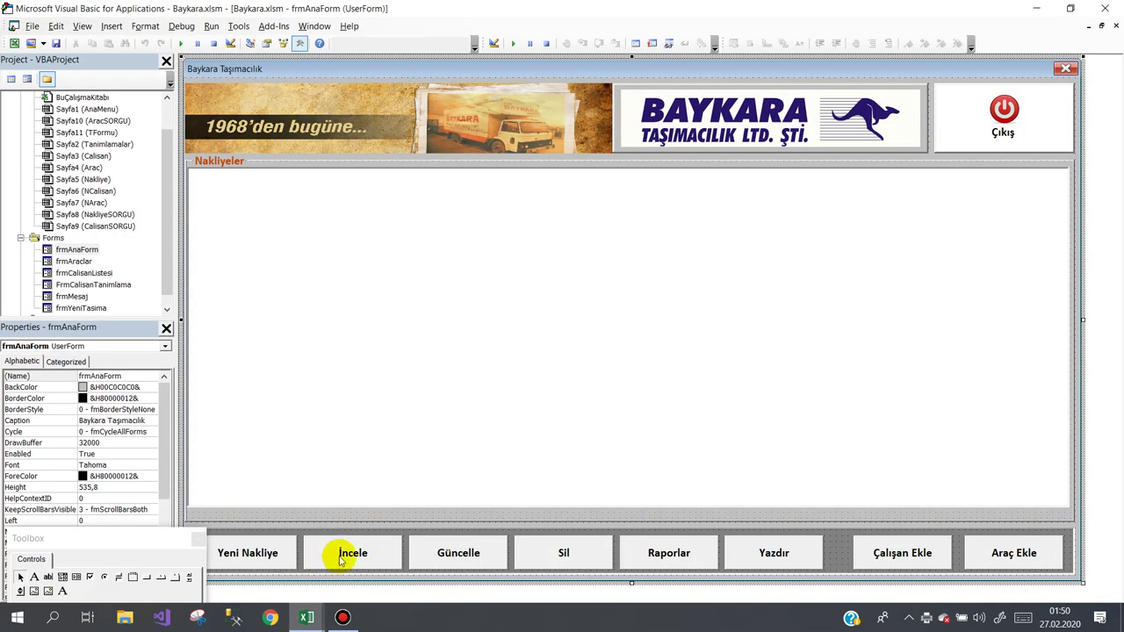
mouse_move(306, 617)
click(248, 590)
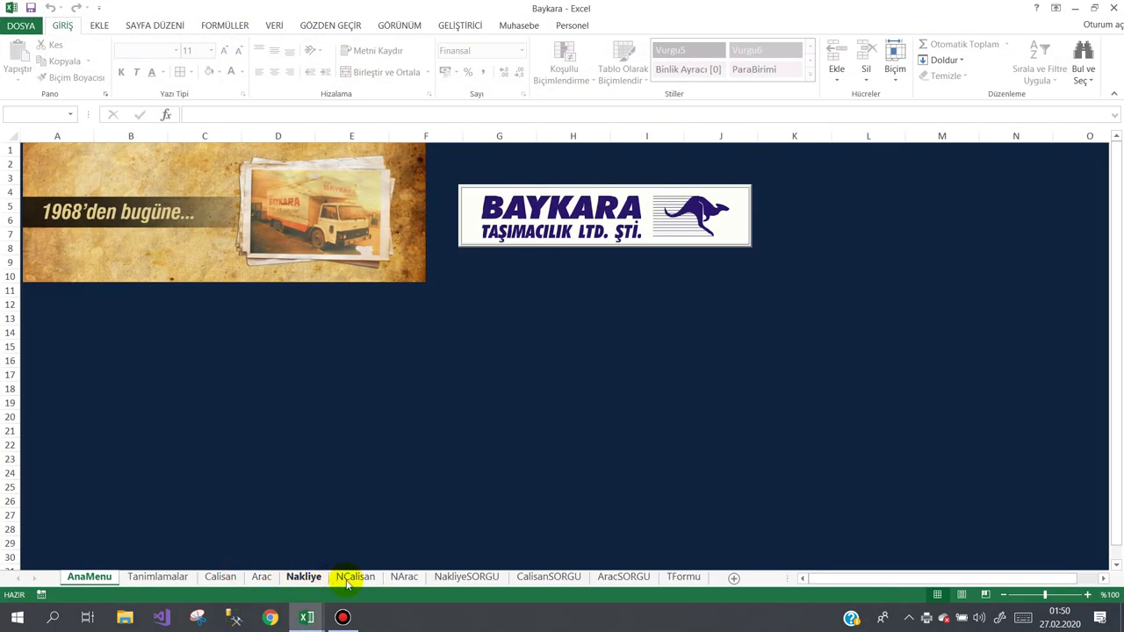
click(404, 577)
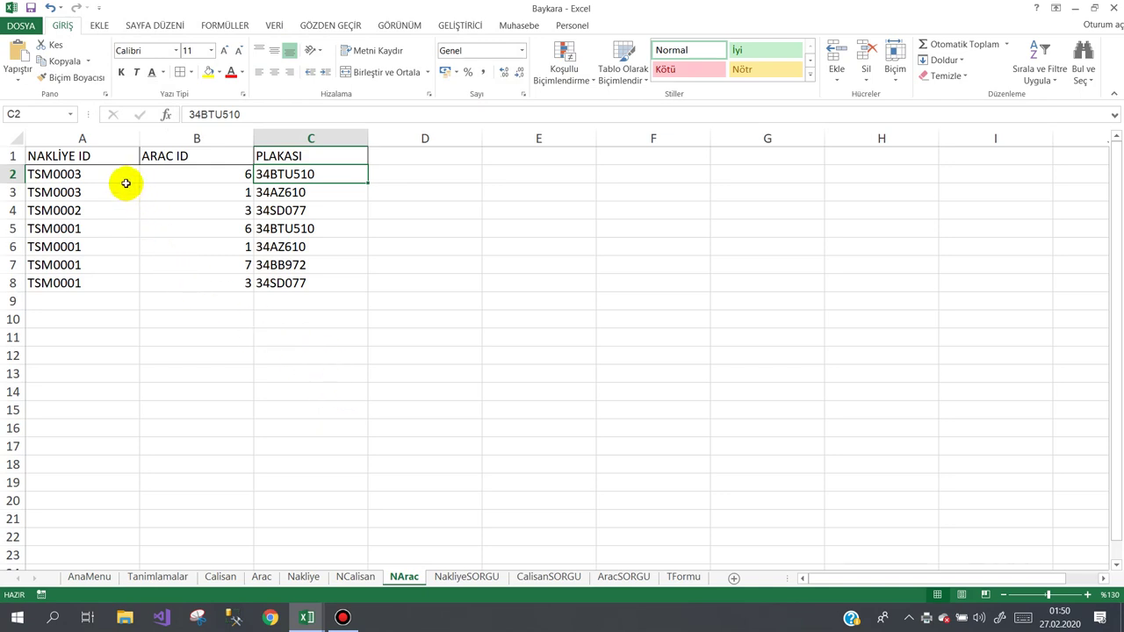
drag(115, 174, 266, 196)
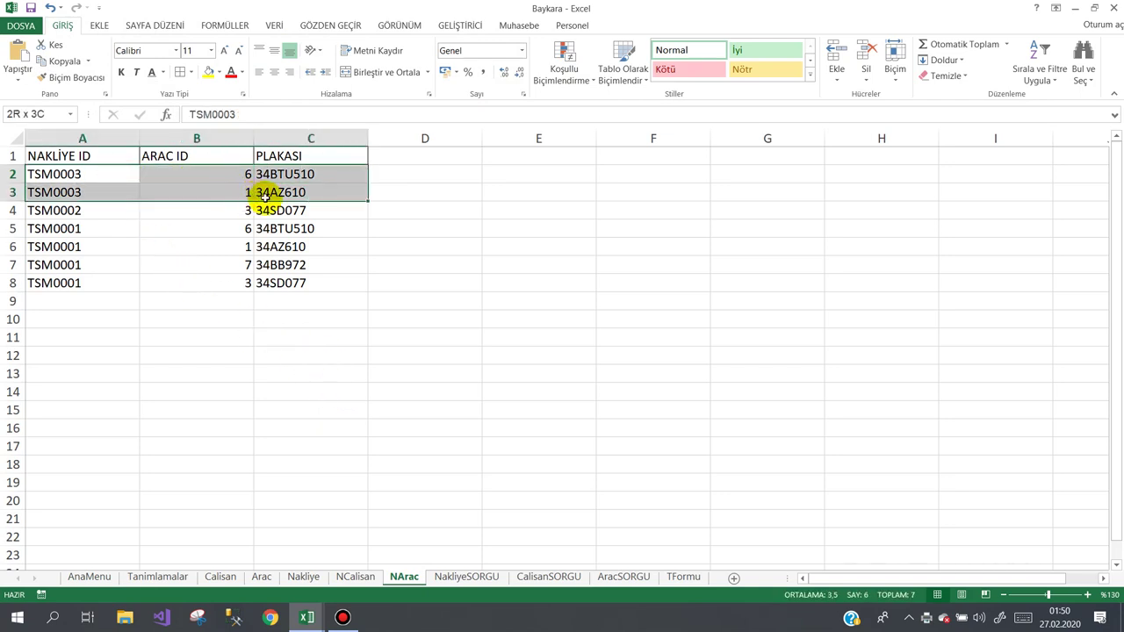
Return to the VBA editor and open the Yazdır button's btnYazdir_Click code.
mouse_move(306, 615)
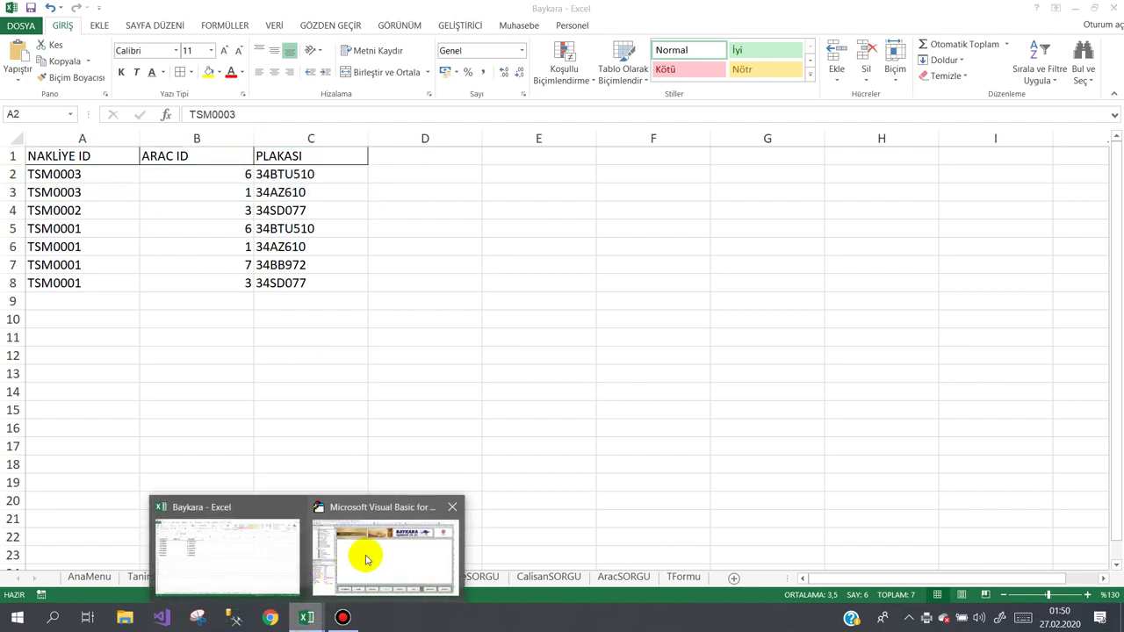
click(365, 554)
double_click(756, 552)
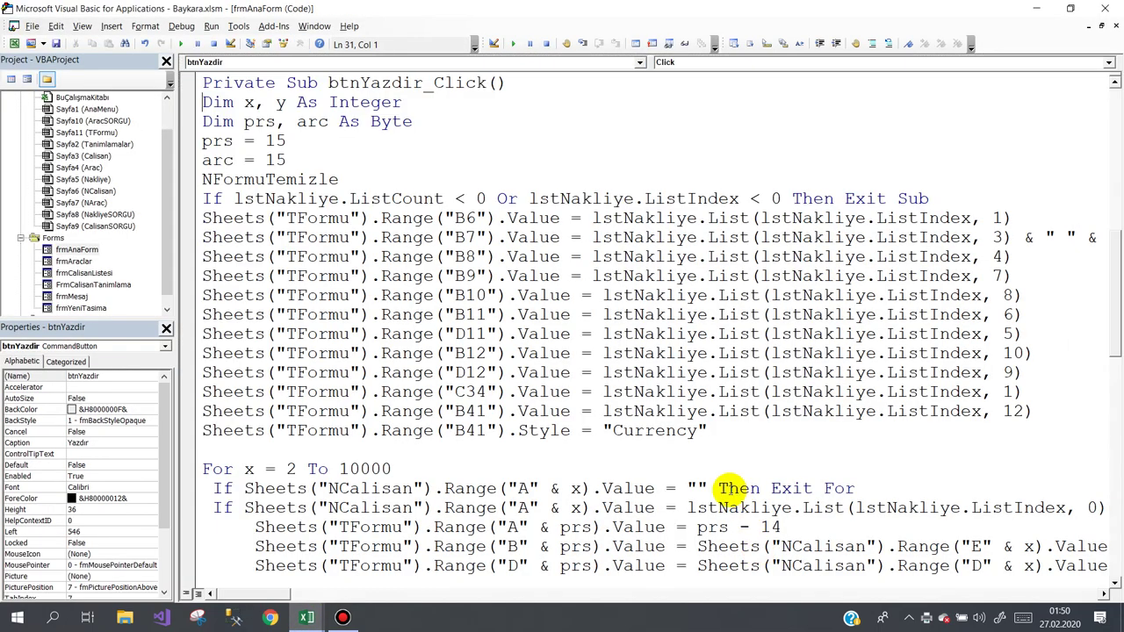
scroll(558, 392, down, 2)
scroll(527, 395, down, 1)
scroll(505, 439, down, 1)
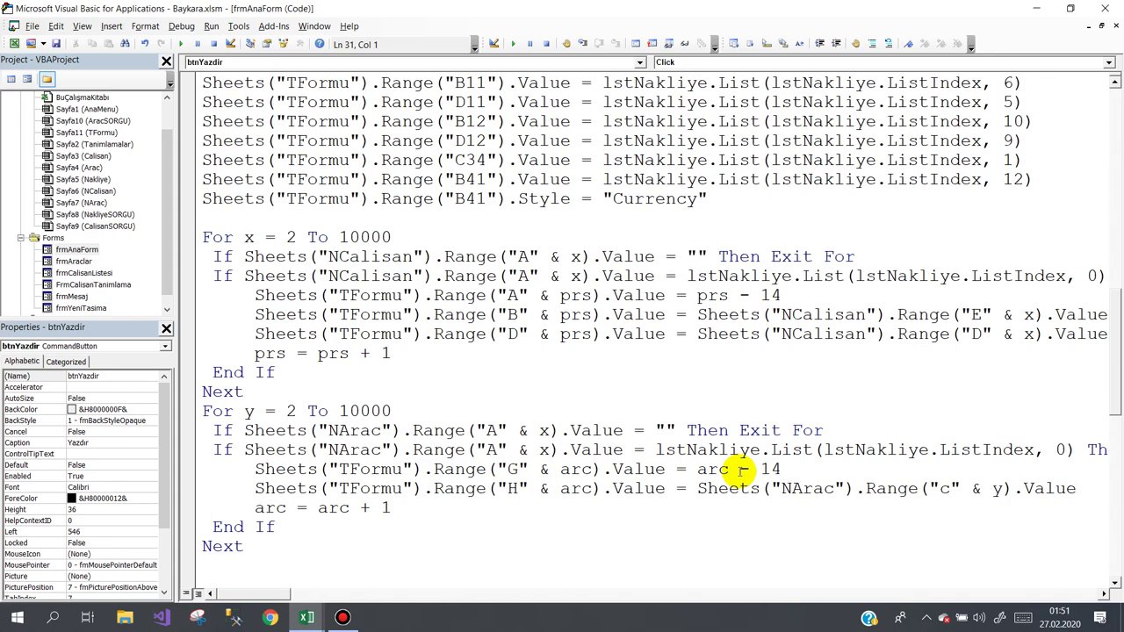
scroll(740, 470, up, 5)
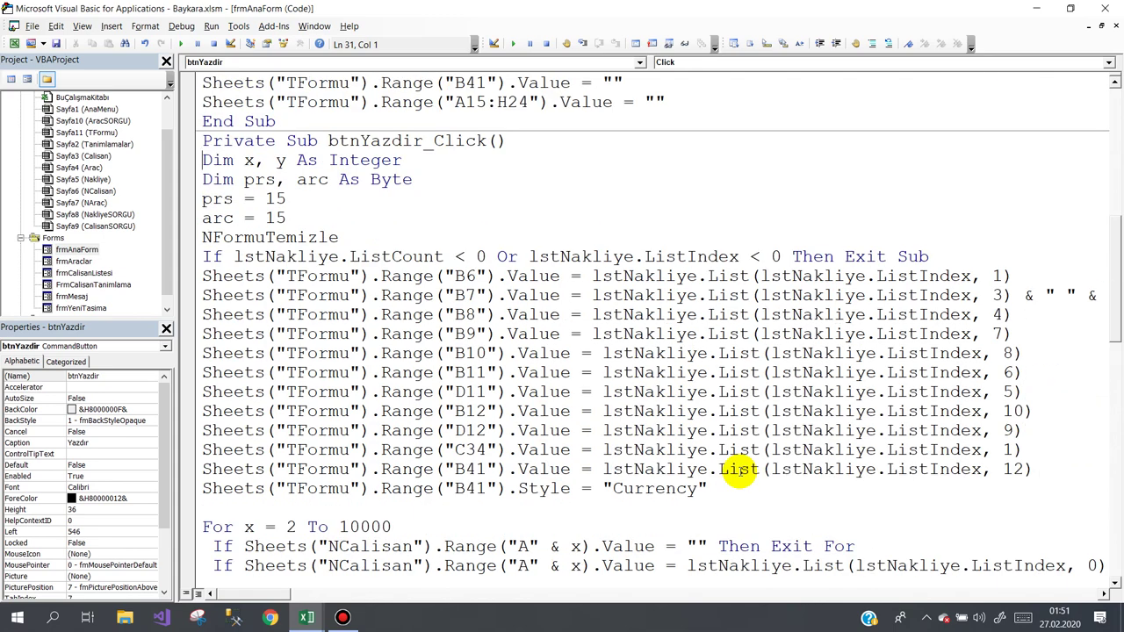
scroll(740, 470, down, 1)
scroll(736, 469, down, 3)
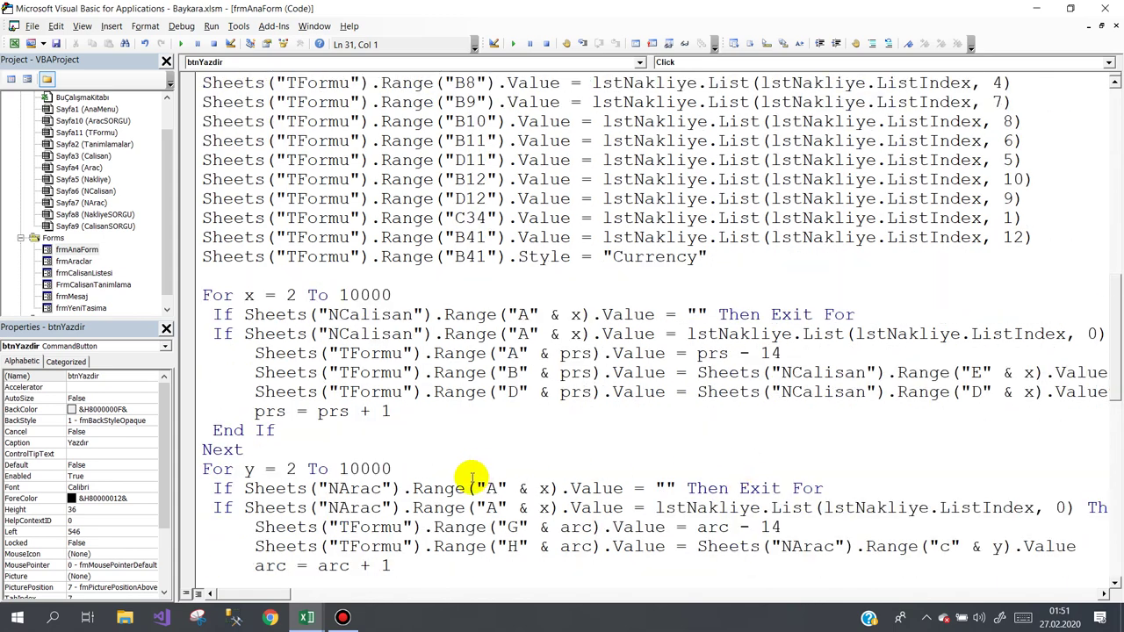
mouse_move(309, 621)
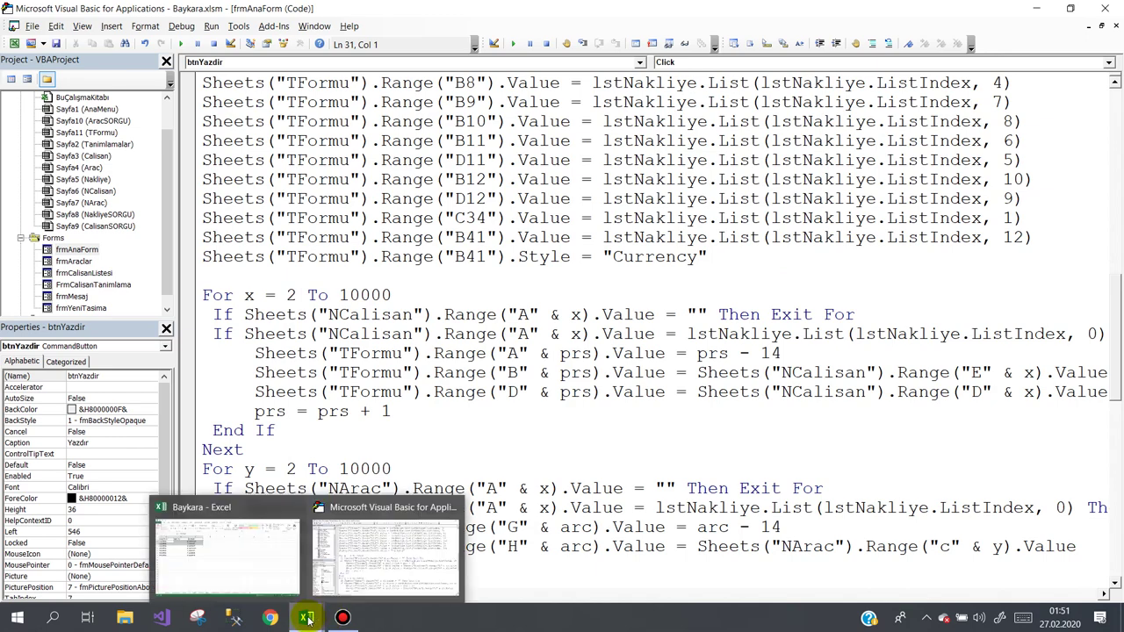
click(323, 541)
click(401, 501)
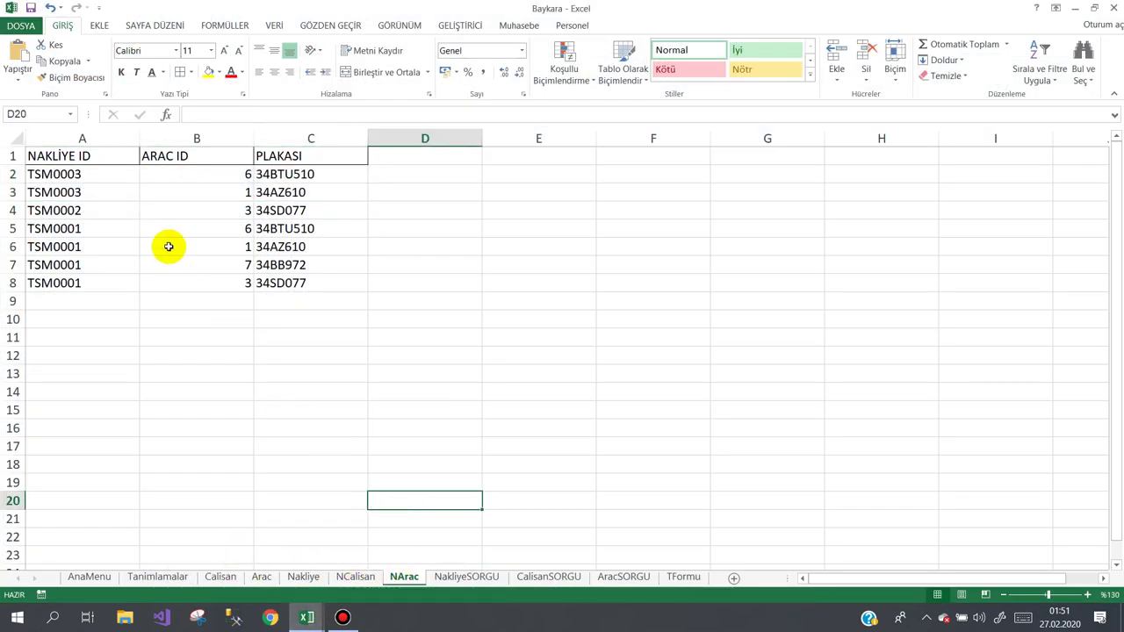
click(112, 172)
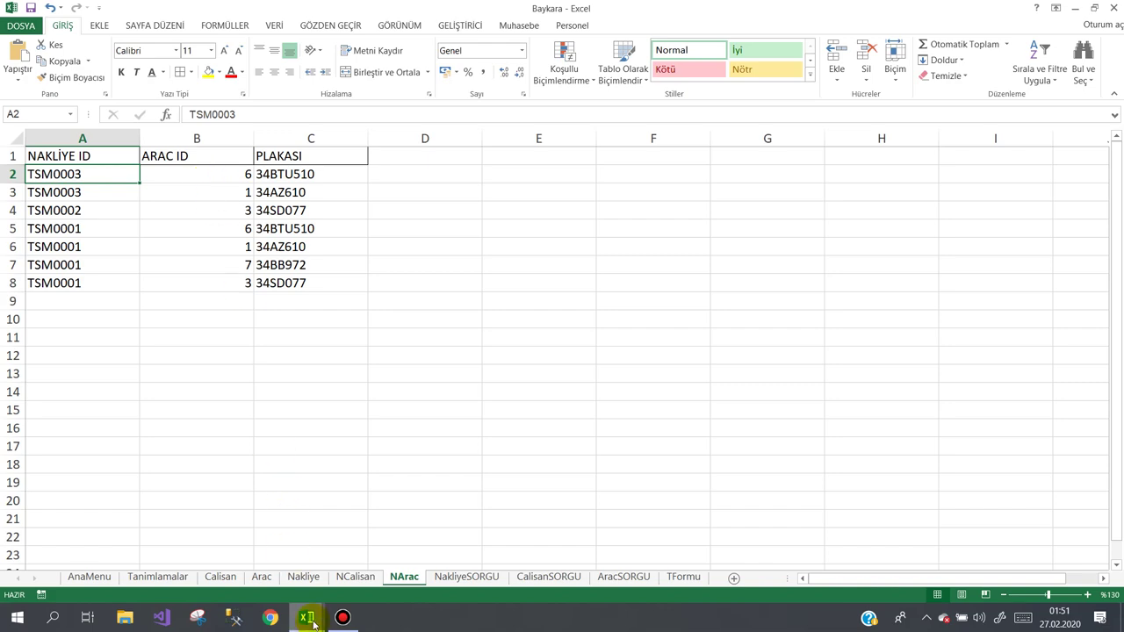
mouse_move(314, 624)
click(402, 565)
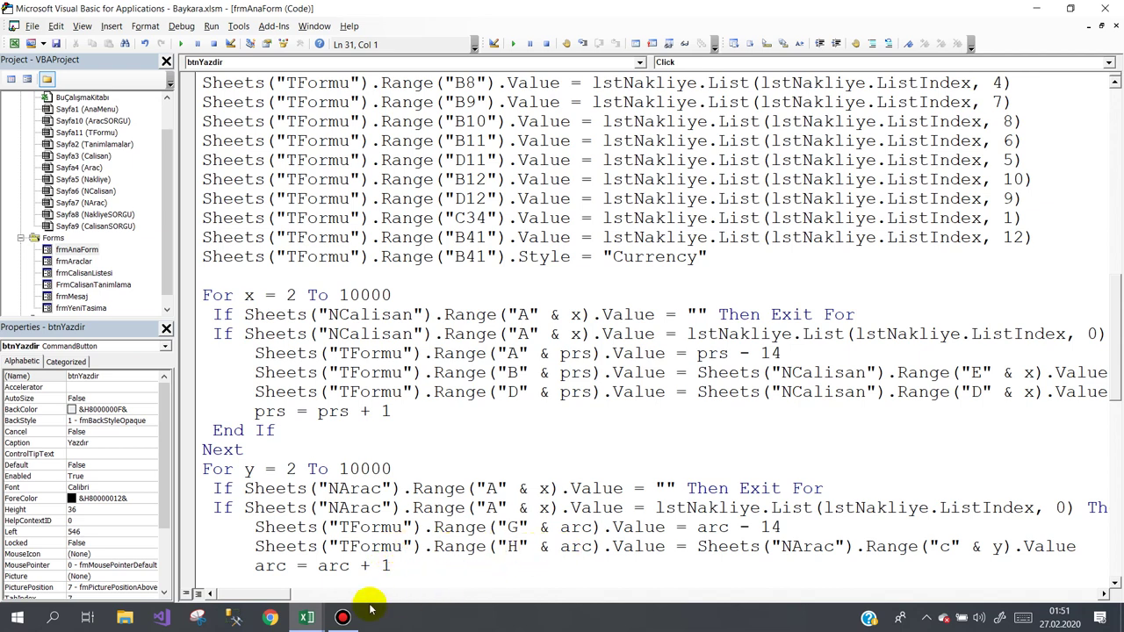
In the Baykara workbook, check that TFormu's vehicle plate cells H15 and H16 are empty.
mouse_move(311, 620)
click(259, 549)
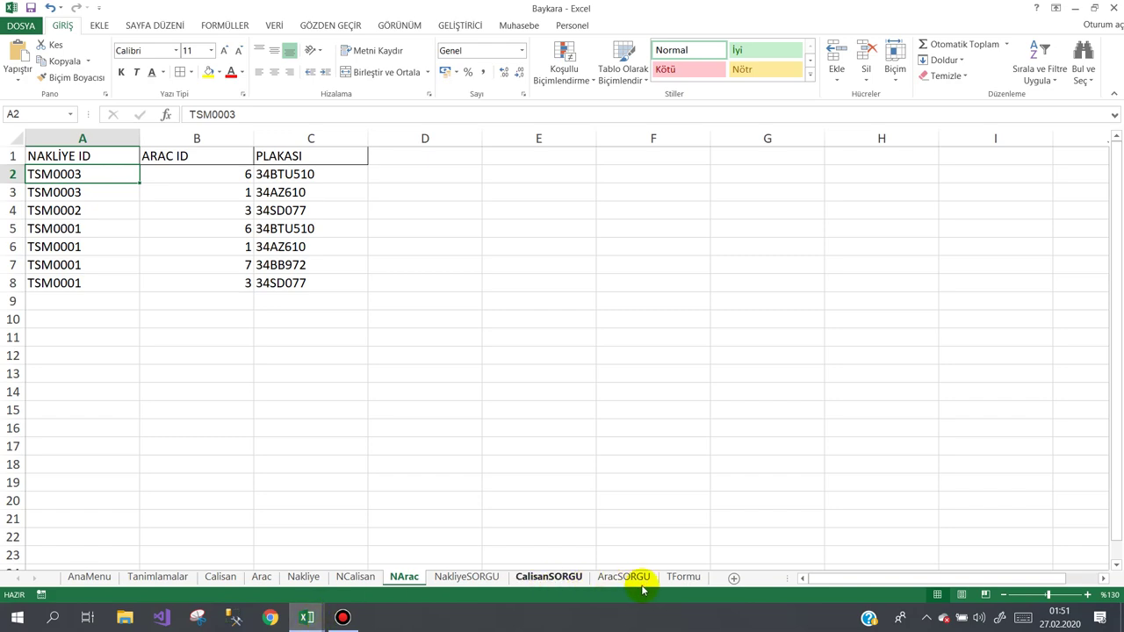
click(691, 582)
scroll(449, 259, up, 2)
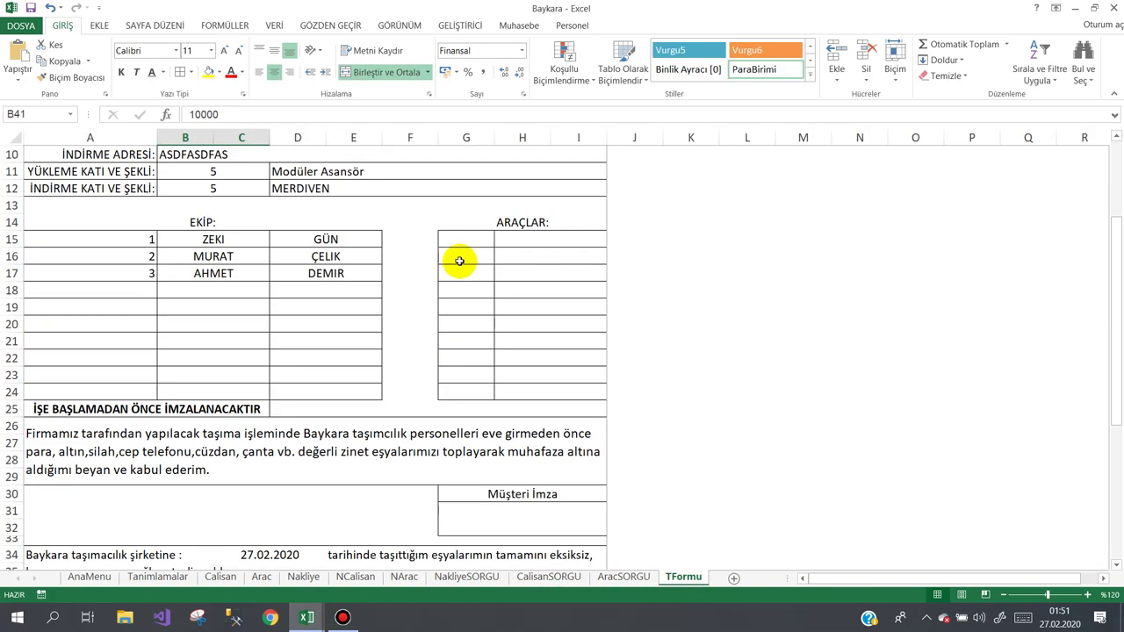
click(538, 256)
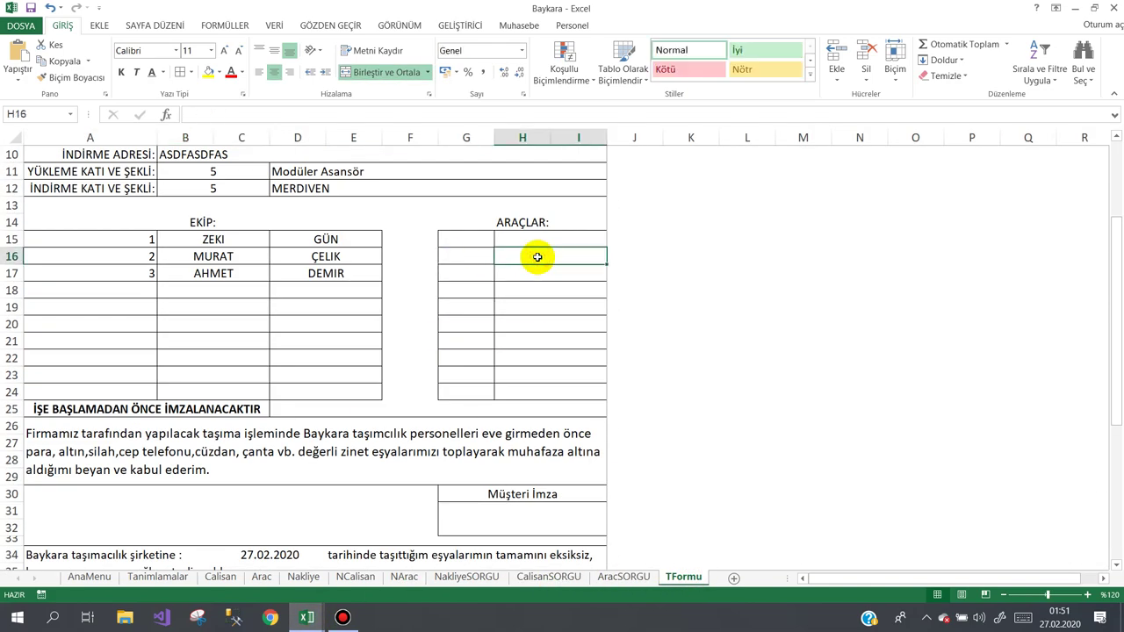
click(510, 239)
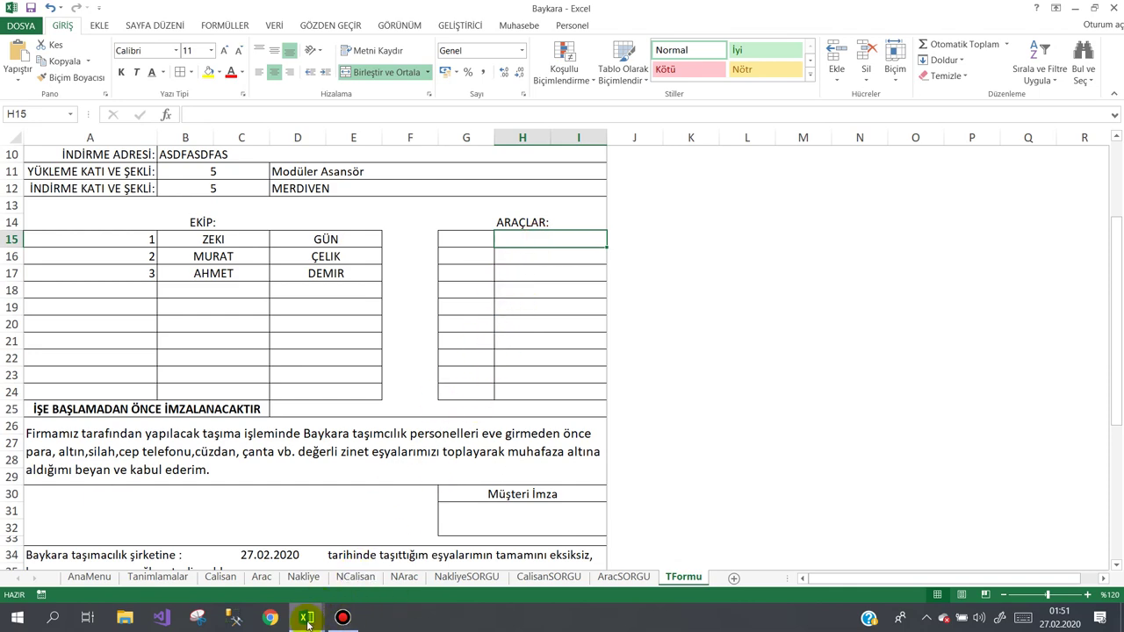
Back in the VBA editor, change Range("A" & x) to Range("A" & y) in the For y loop.
mouse_move(307, 622)
click(356, 553)
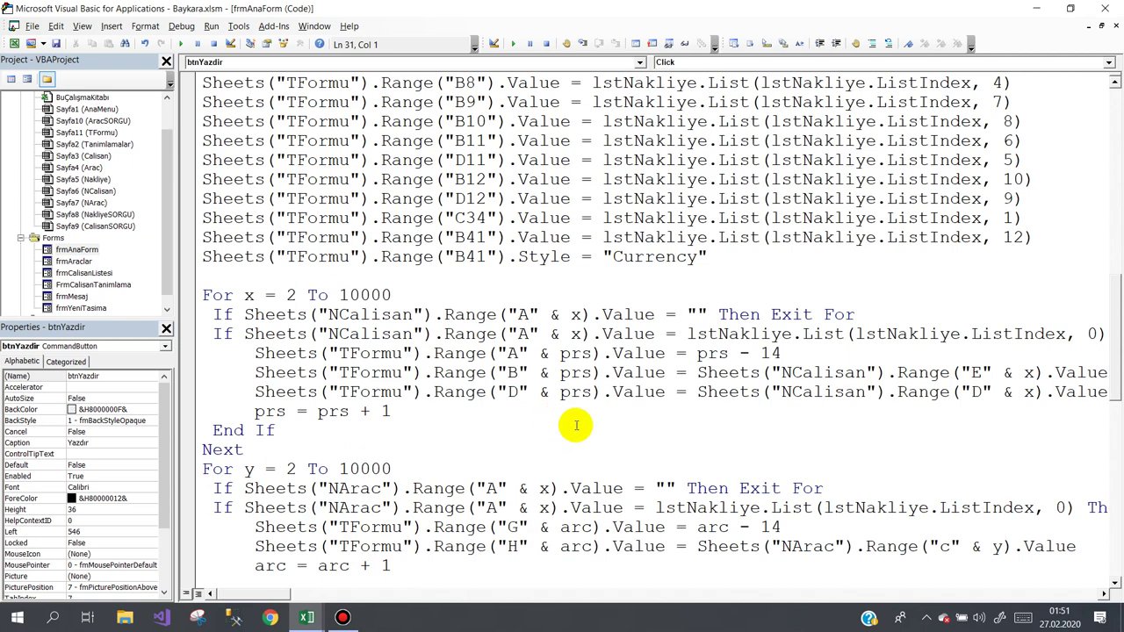
scroll(576, 426, down, 1)
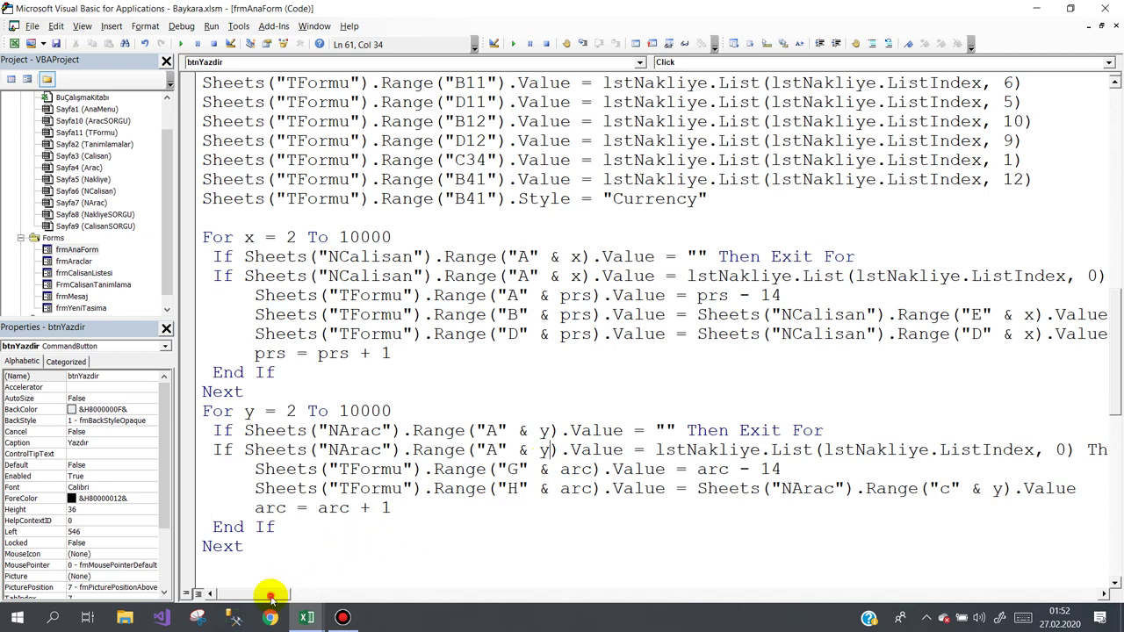
mouse_move(270, 597)
mouse_down()
mouse_move(283, 600)
mouse_move(266, 596)
mouse_up()
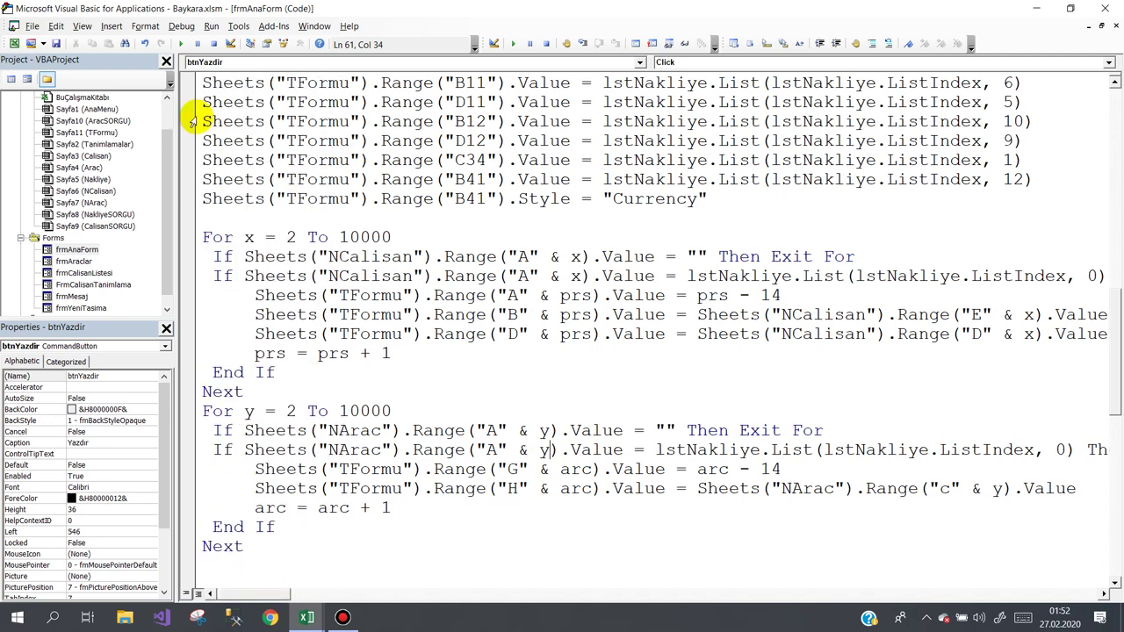
Run the form, print TSM0003 again over frm2.pdf, then exit and minimize the workbook.
click(181, 44)
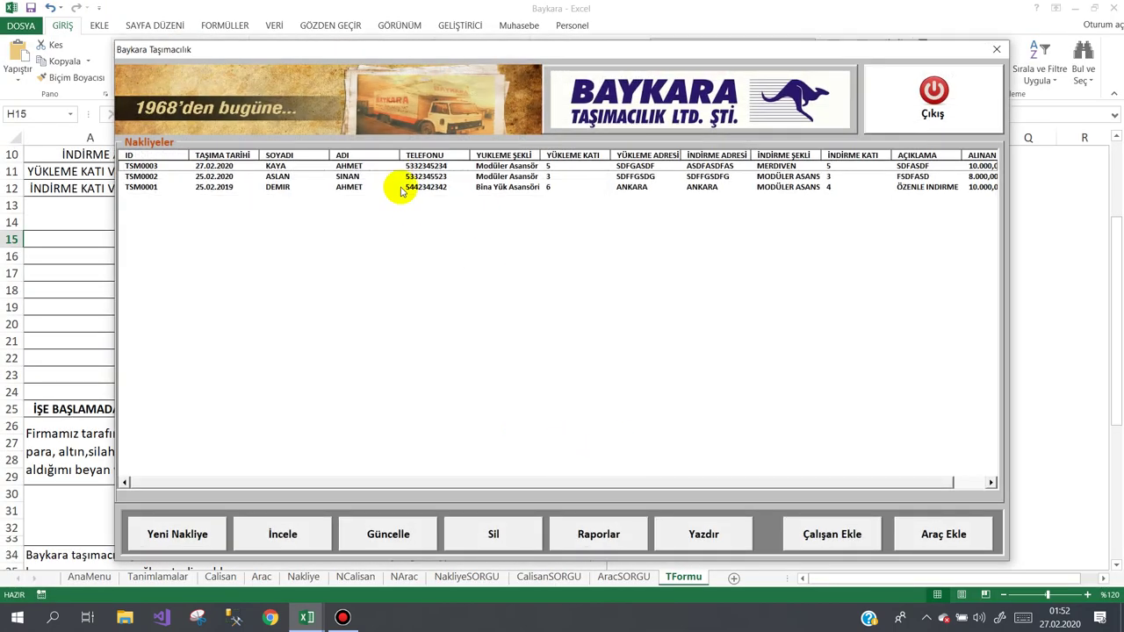
click(391, 166)
click(674, 523)
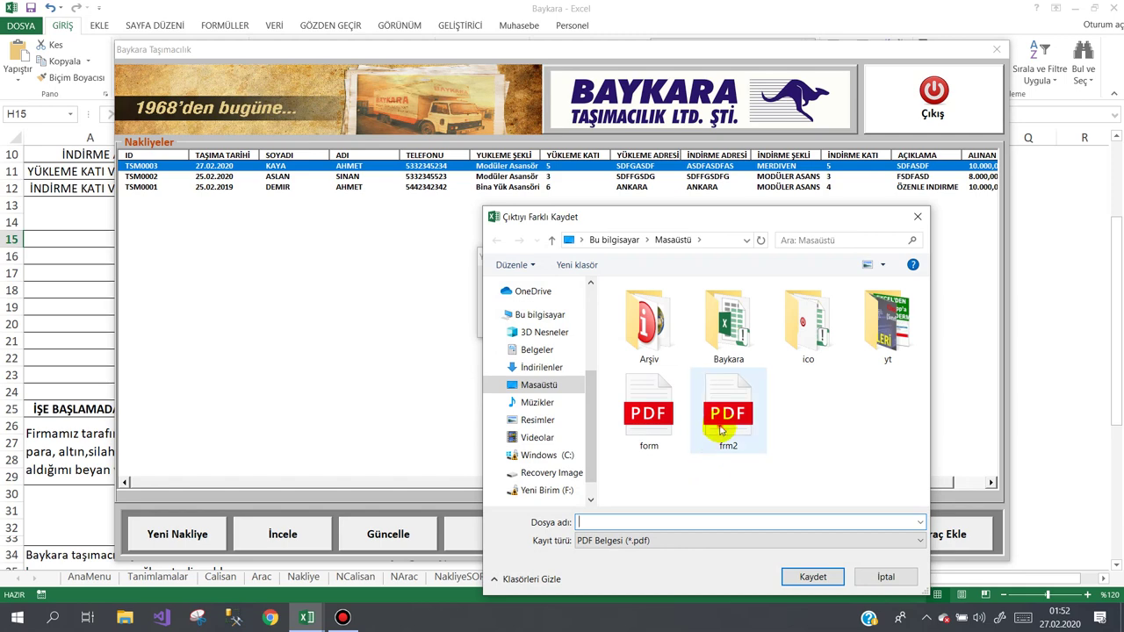
click(729, 416)
click(789, 575)
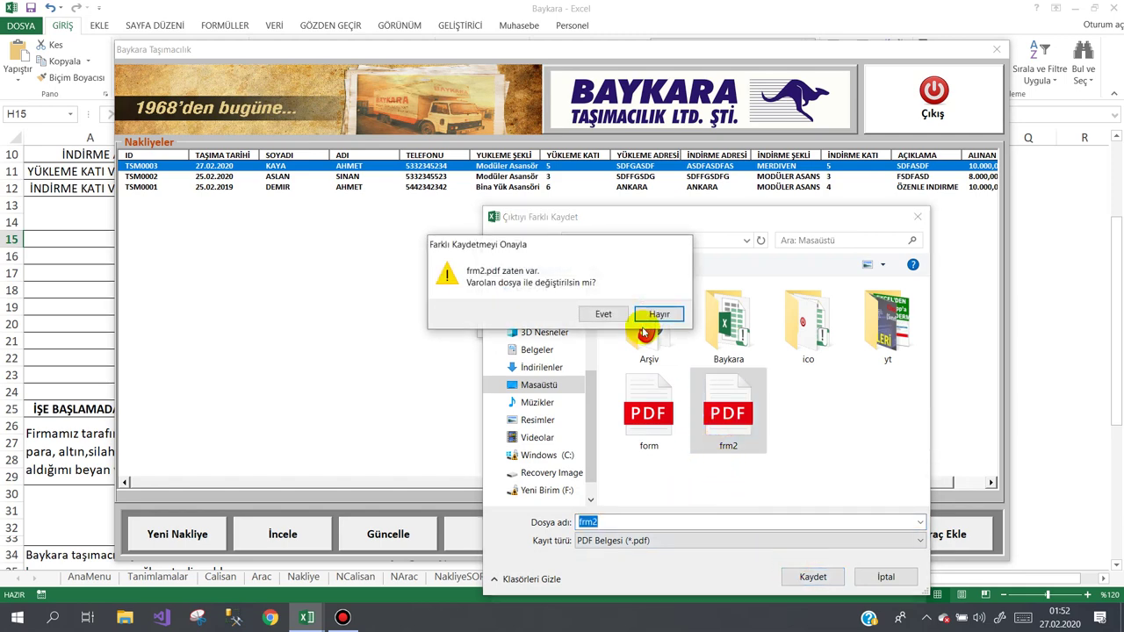
click(609, 313)
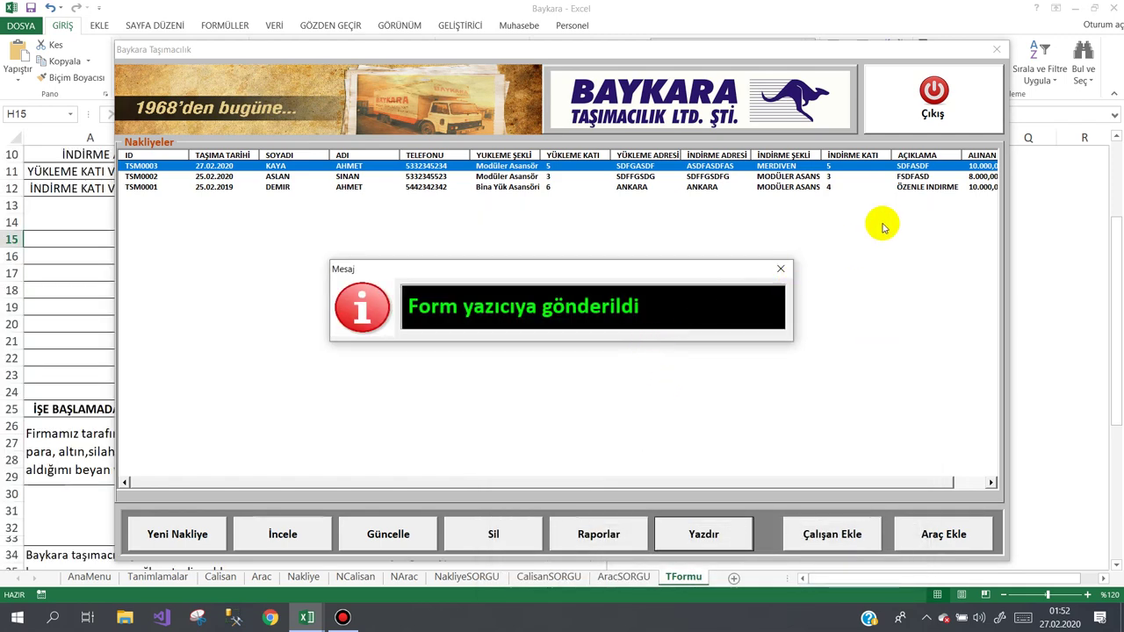
click(966, 107)
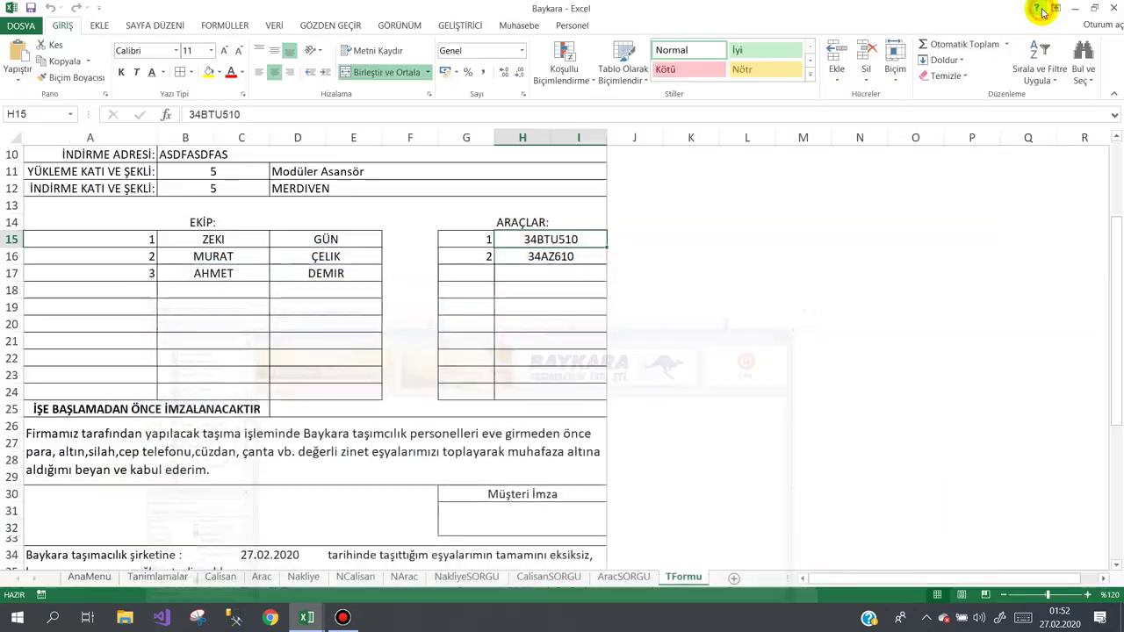
click(1075, 9)
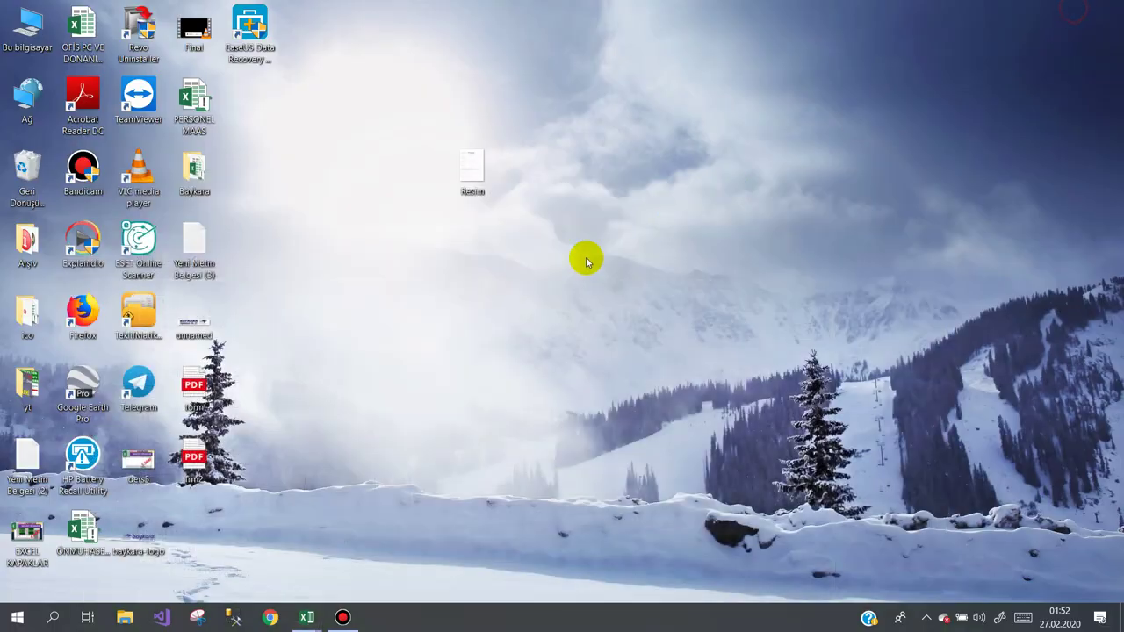
double_click(194, 461)
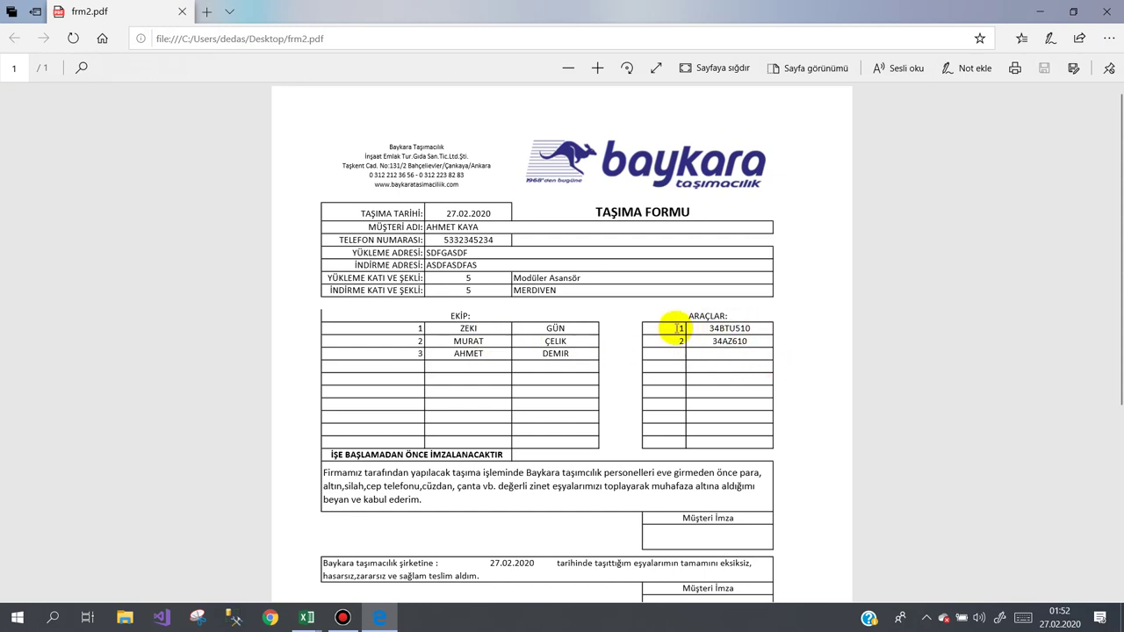
drag(681, 328, 690, 329)
click(791, 277)
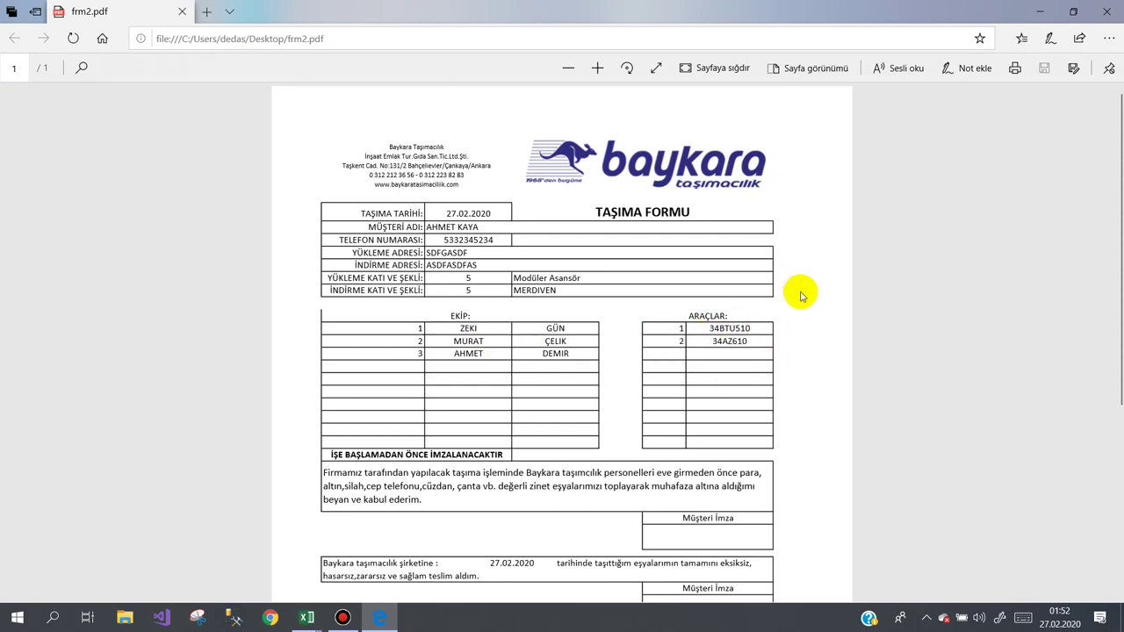
scroll(801, 295, down, 4)
scroll(801, 297, up, 4)
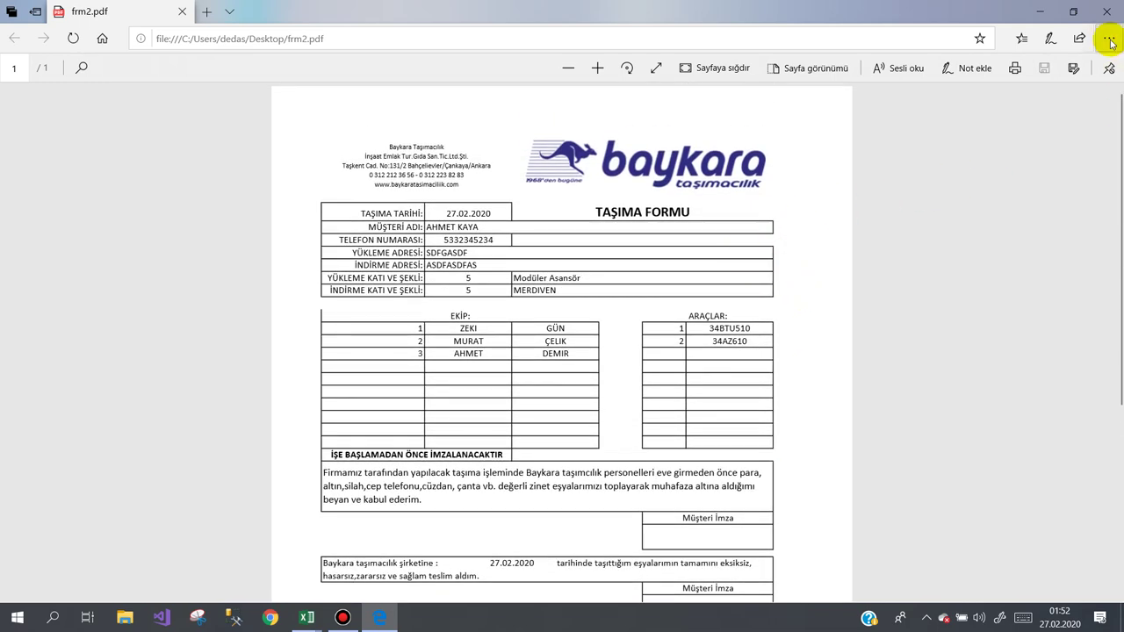
click(1107, 12)
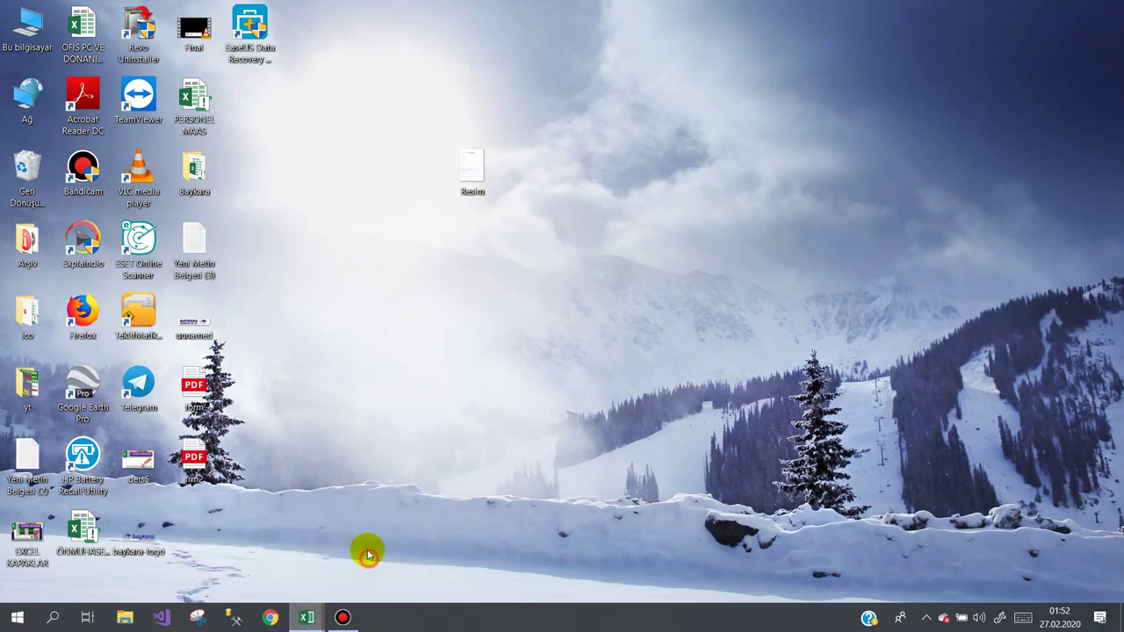
Save the Baykara workbook past the personal-information warning, then briefly run and close frmAnaForm.
click(368, 555)
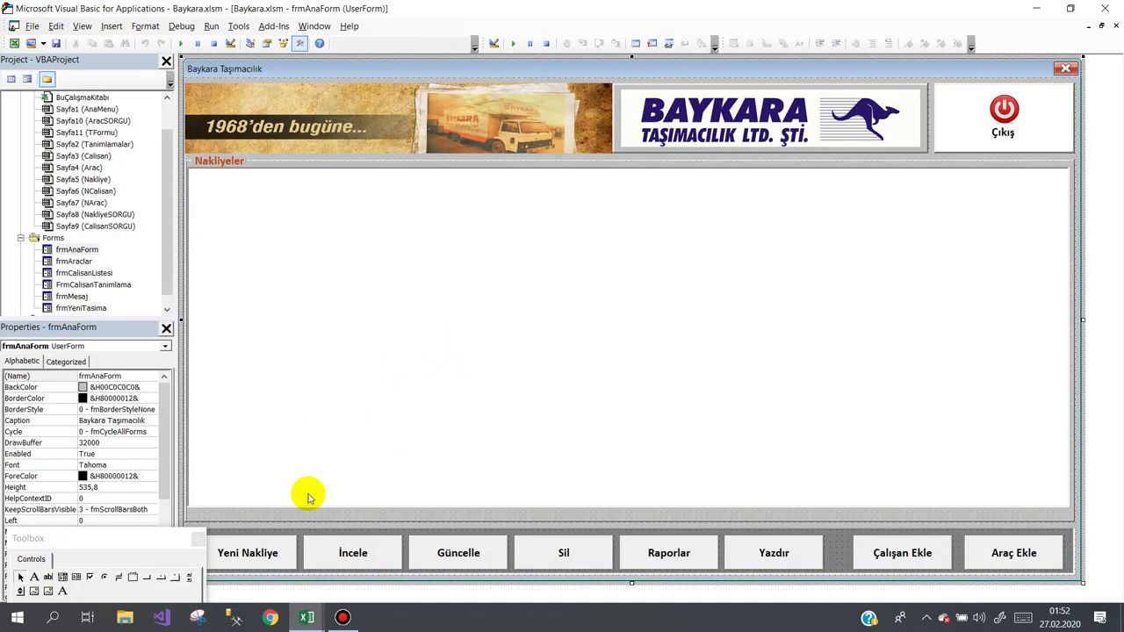
click(343, 617)
click(343, 617)
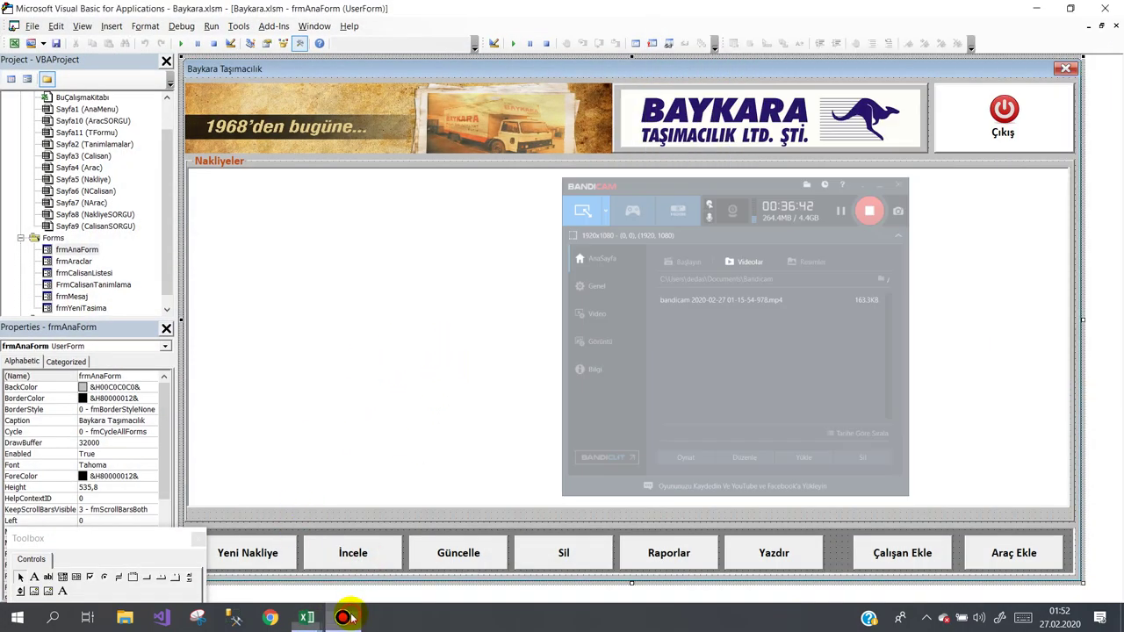
click(54, 43)
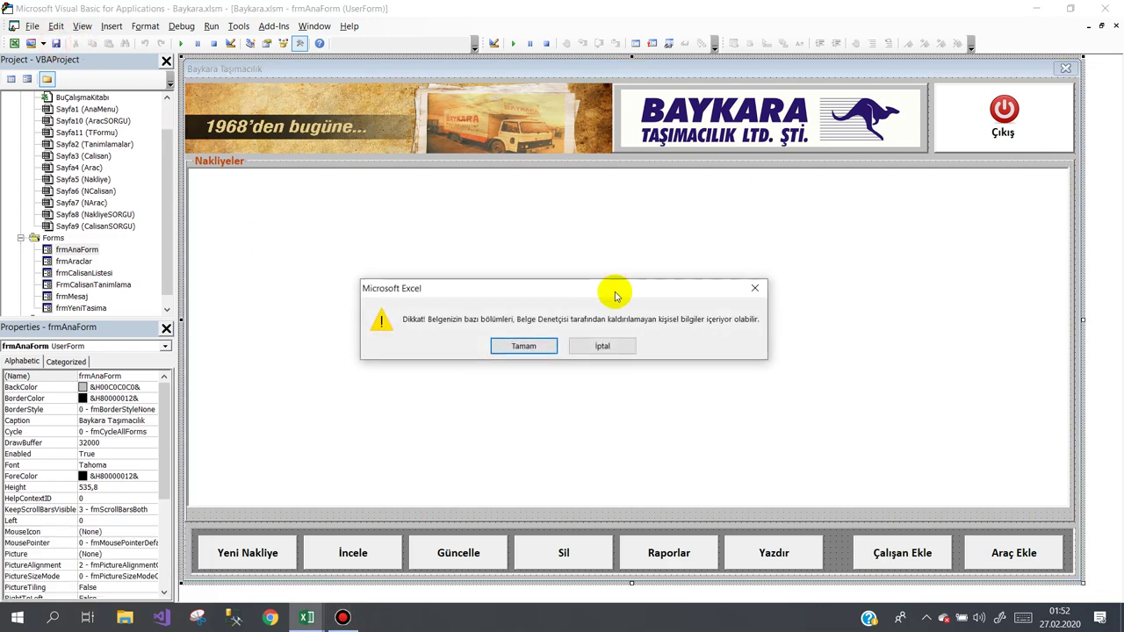
click(522, 344)
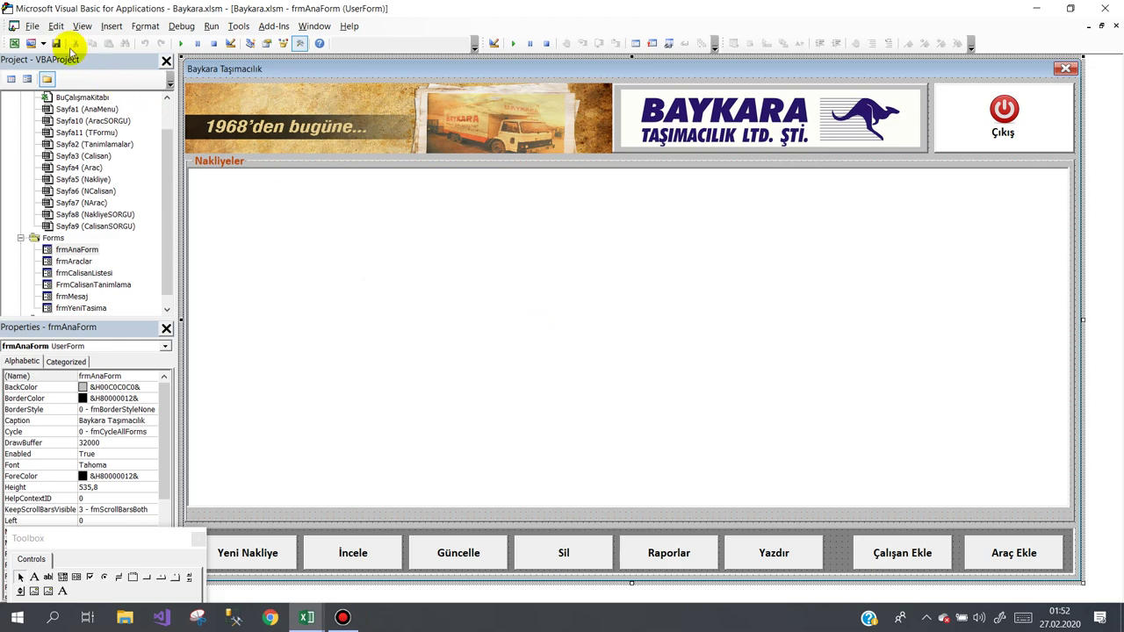
click(56, 43)
click(520, 342)
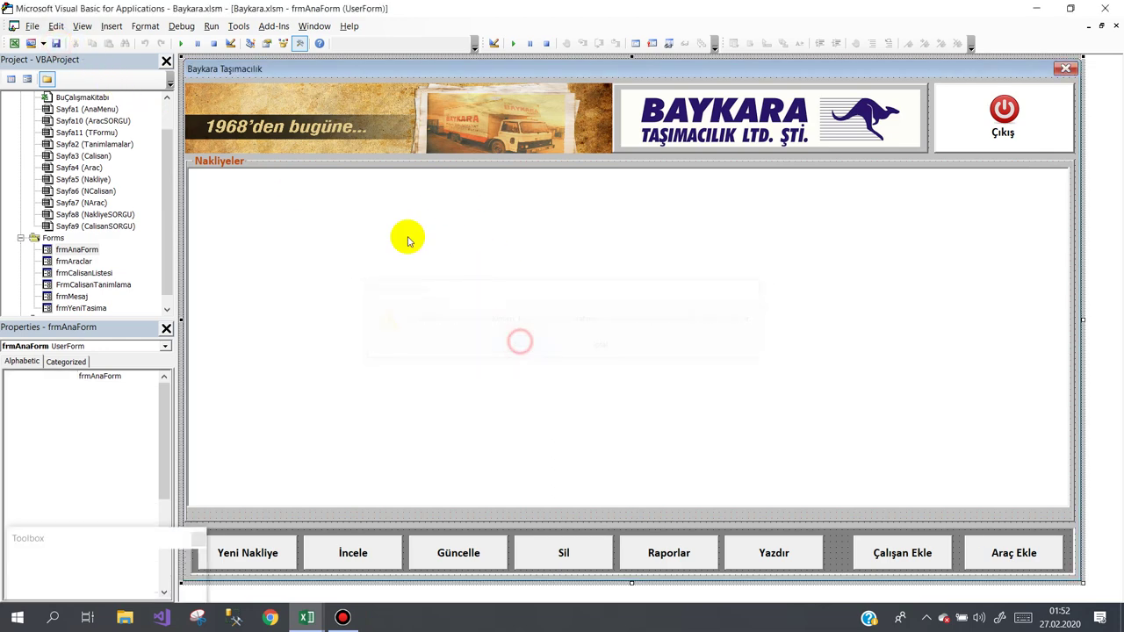
click(180, 43)
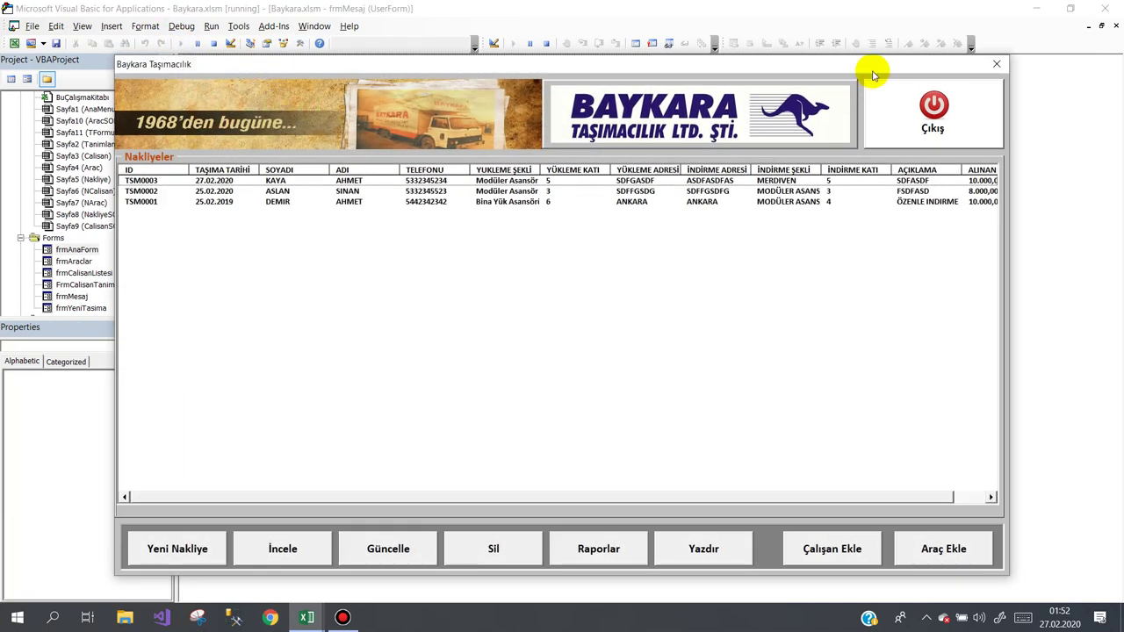
click(936, 120)
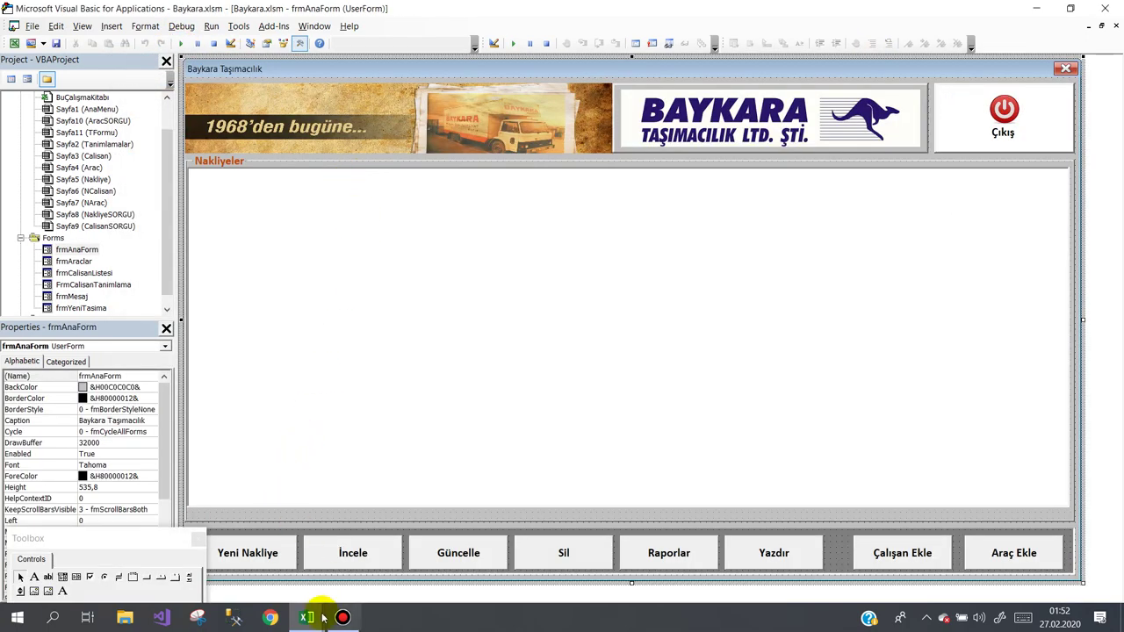
From the Baykara workbook's AnaMenu sheet, launch the main form and choose Yeni Nakliye.
click(323, 618)
click(230, 562)
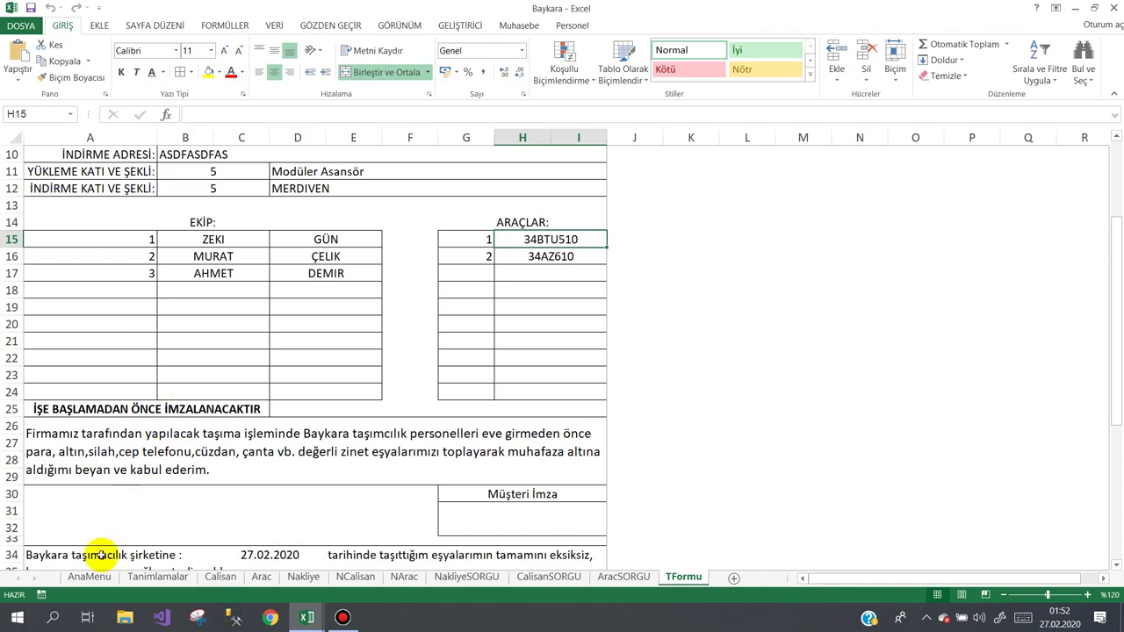
click(88, 576)
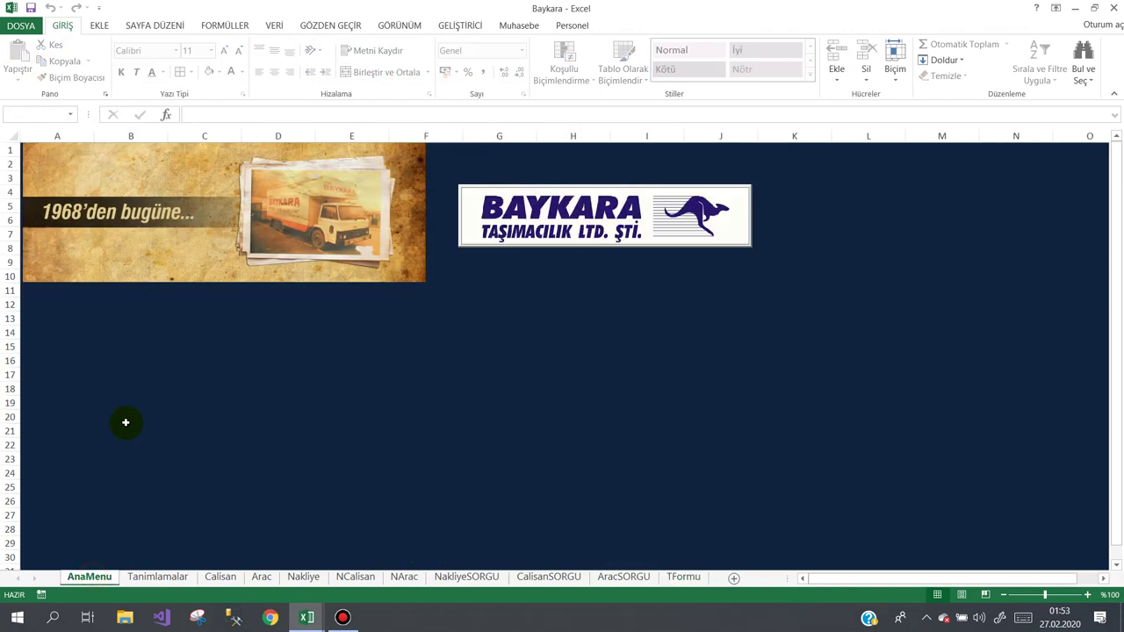
click(573, 221)
click(167, 533)
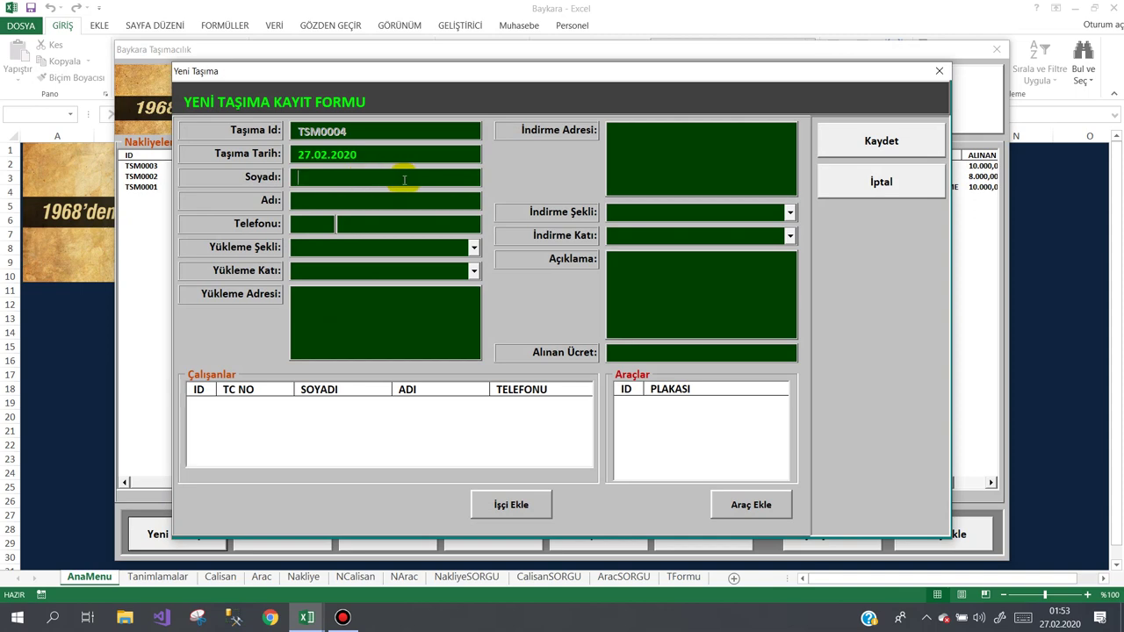
Enter the customer's surname, first name and phone number.
click(404, 180)
key(Tab)
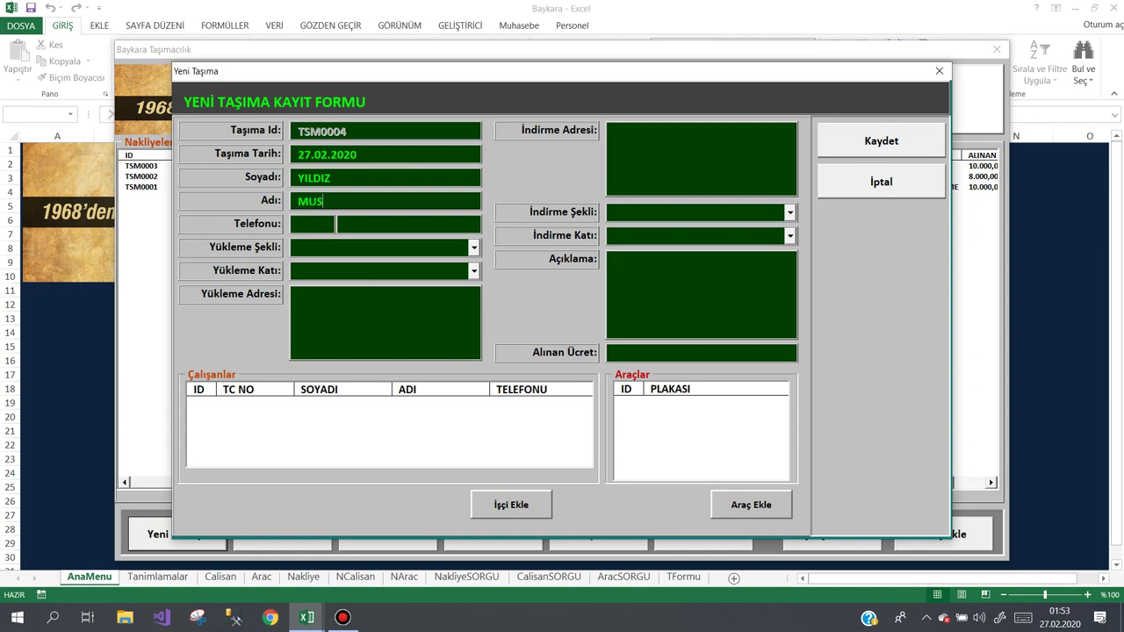
text(33)
text(4)
text(4)
text(213)
Choose Modüler Asansör loading from floor 6, type the loading address, and select it.
key(Down)
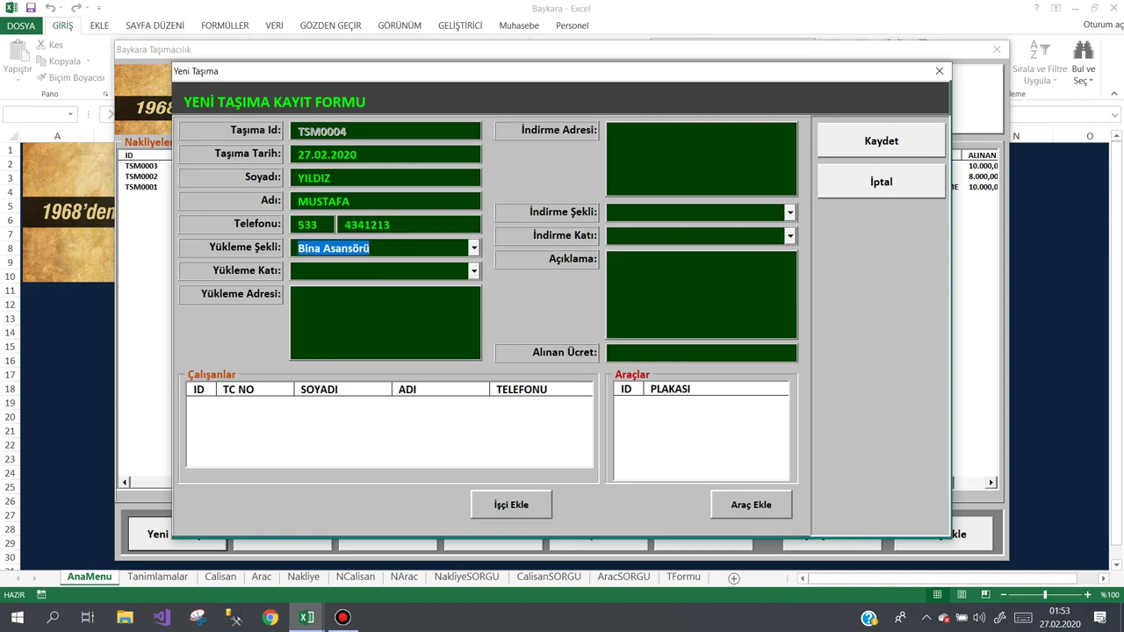
key(Down)
key(Down)
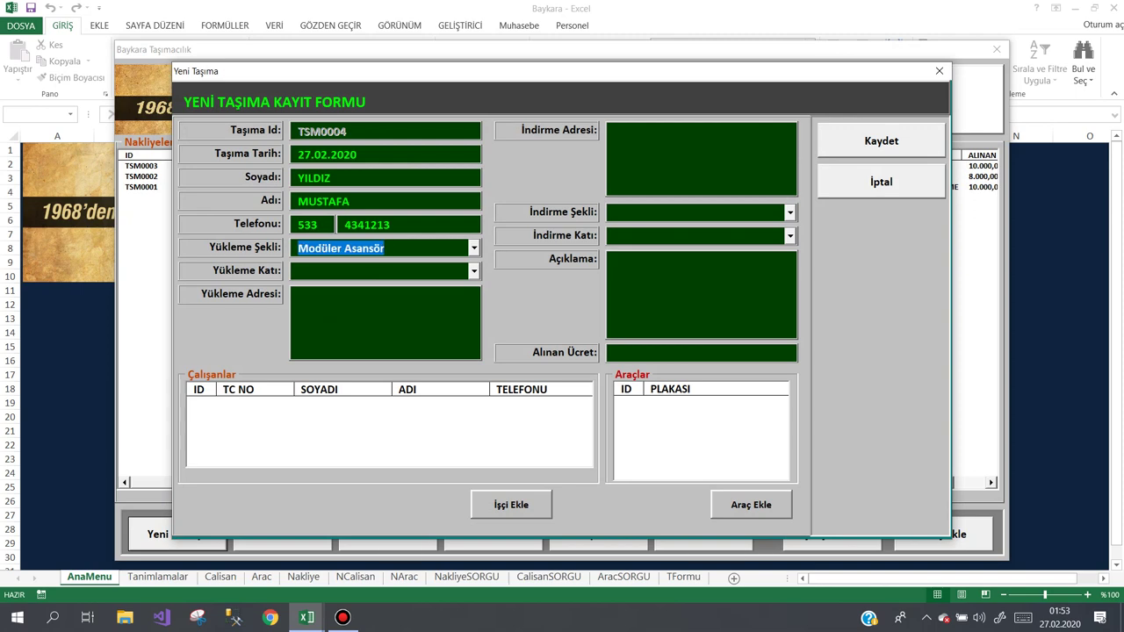
key(Tab)
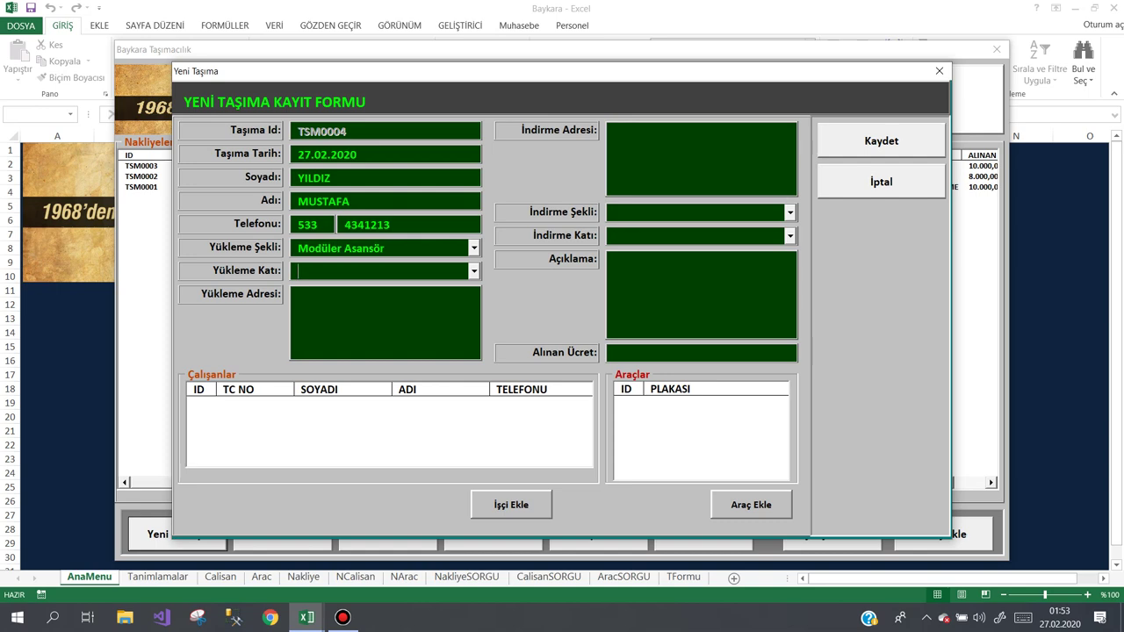
key(Down)
click(299, 295)
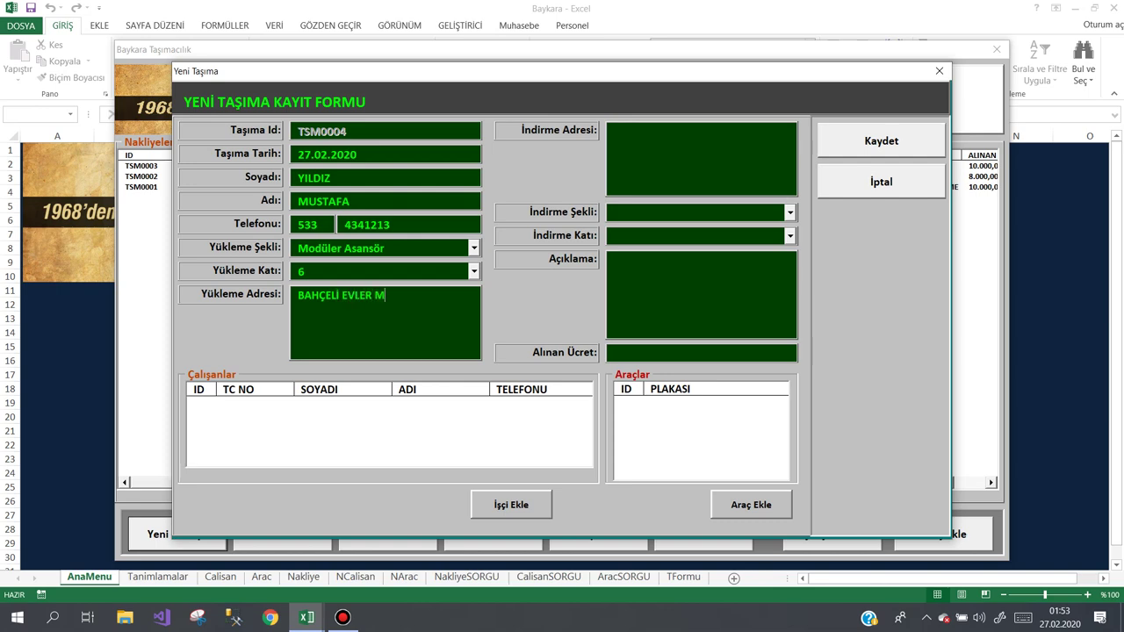
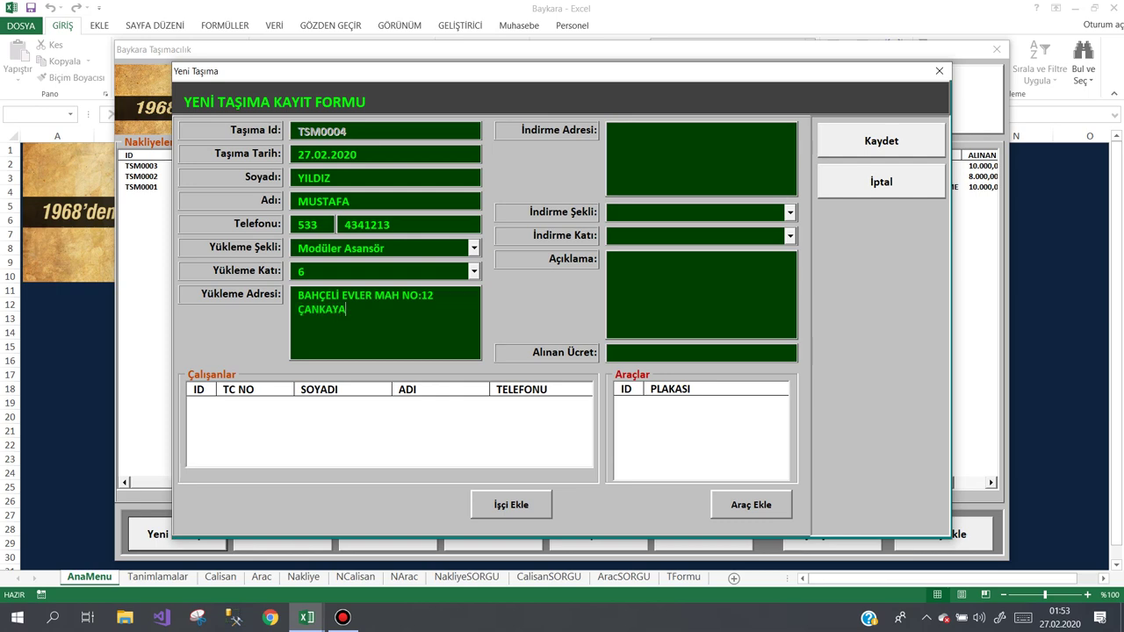
drag(392, 316, 260, 292)
key(ctrl+c)
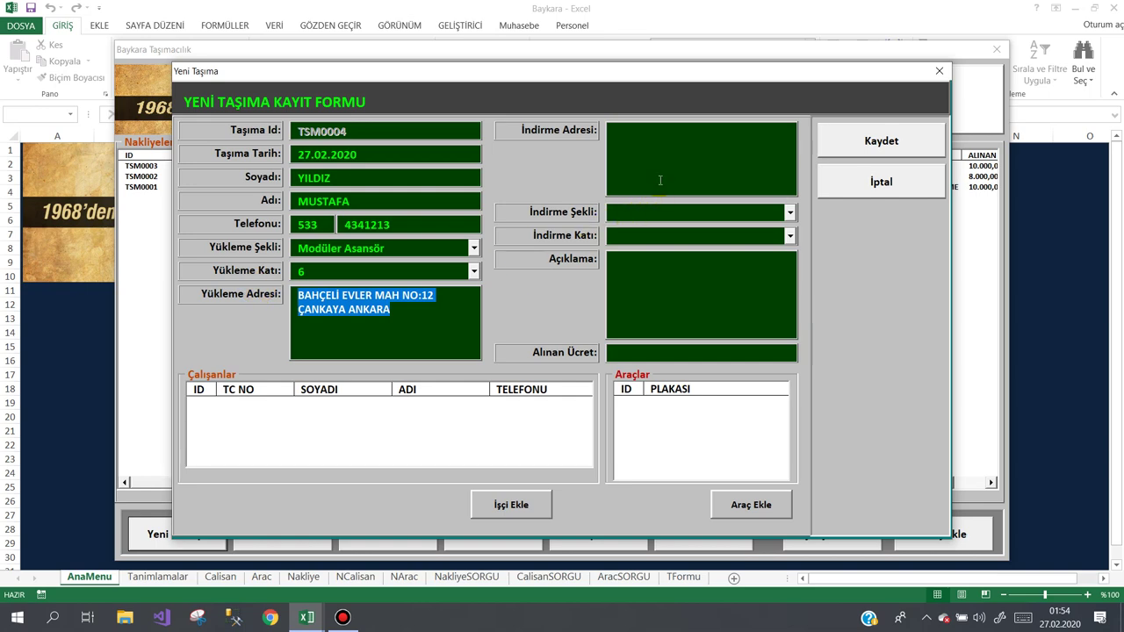
Paste the loading address as the unloading address, editing its house number and line break.
click(660, 169)
key(ctrl+v)
click(743, 131)
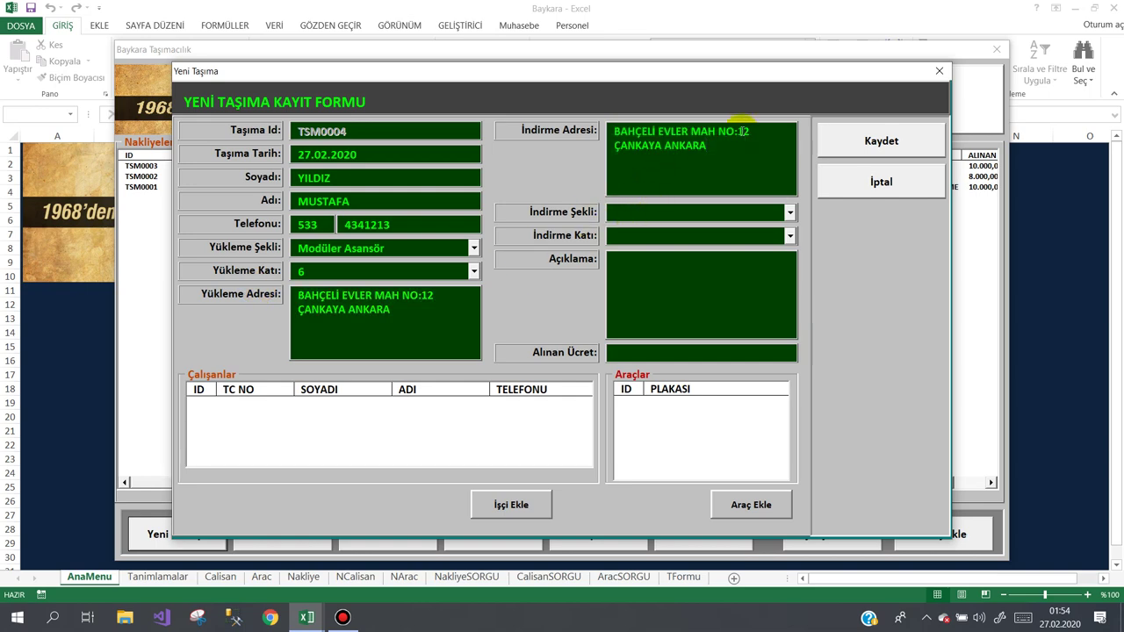
drag(736, 131, 756, 134)
text(34ÇANKAYA ANKARA)
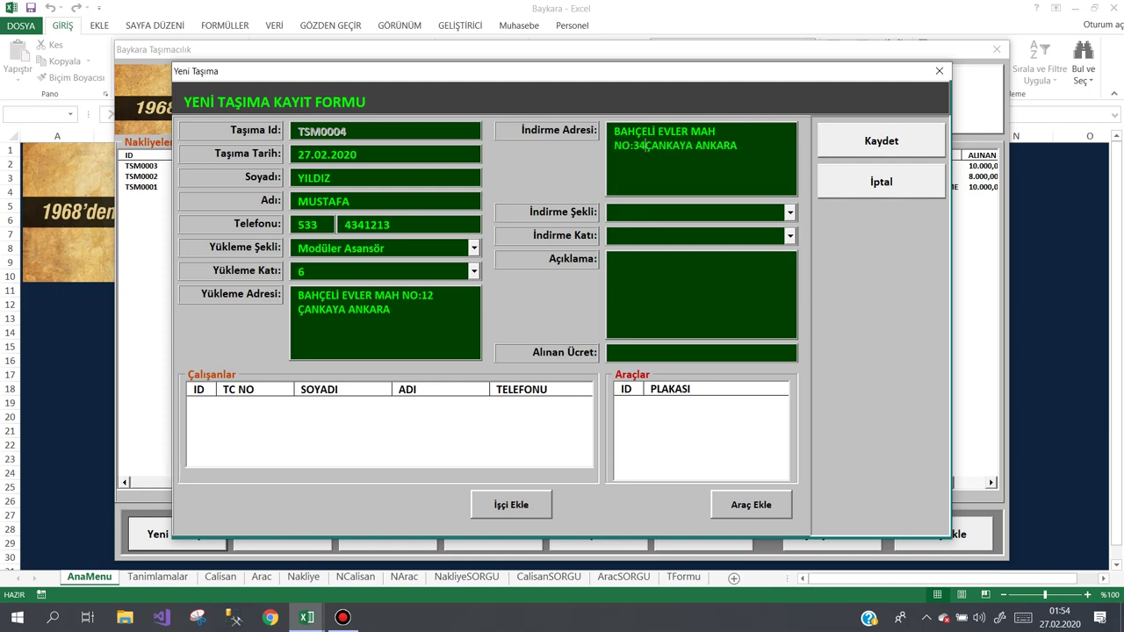
key(Return)
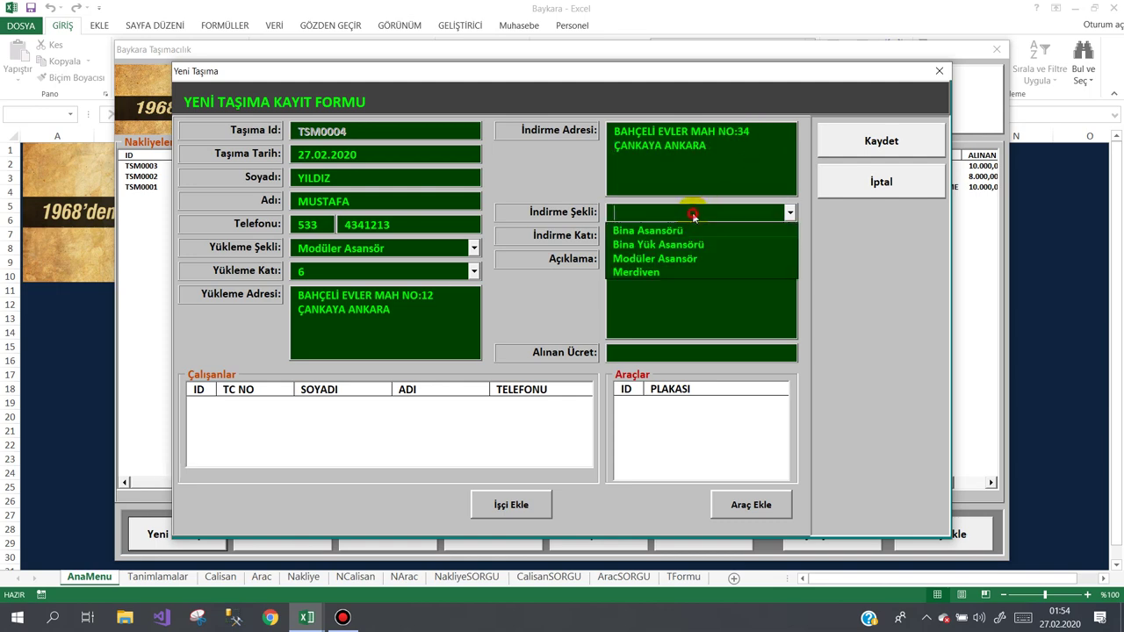
Set unloading to Bina Yük Asansörü on floor 5 and enter the note and 12000 fee.
click(695, 214)
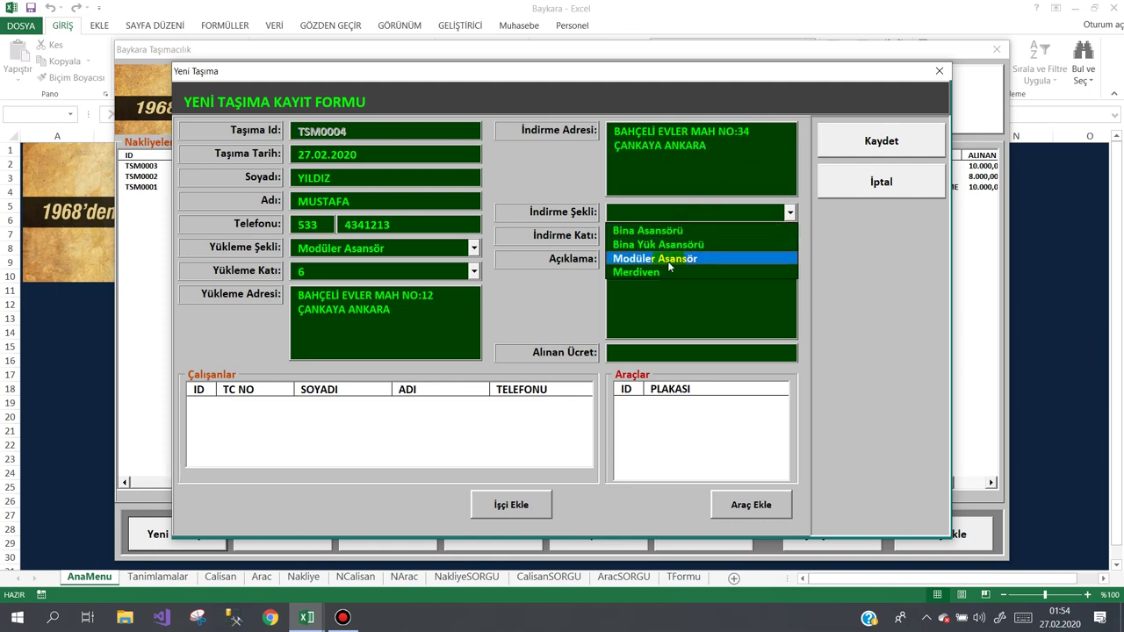
click(670, 248)
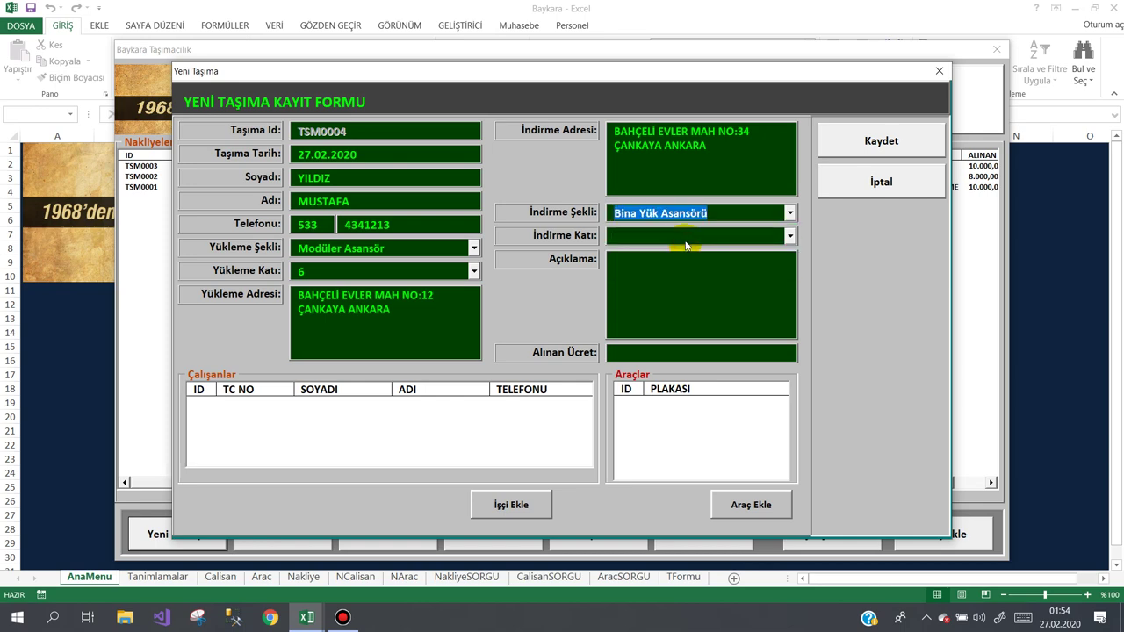
click(677, 236)
click(656, 337)
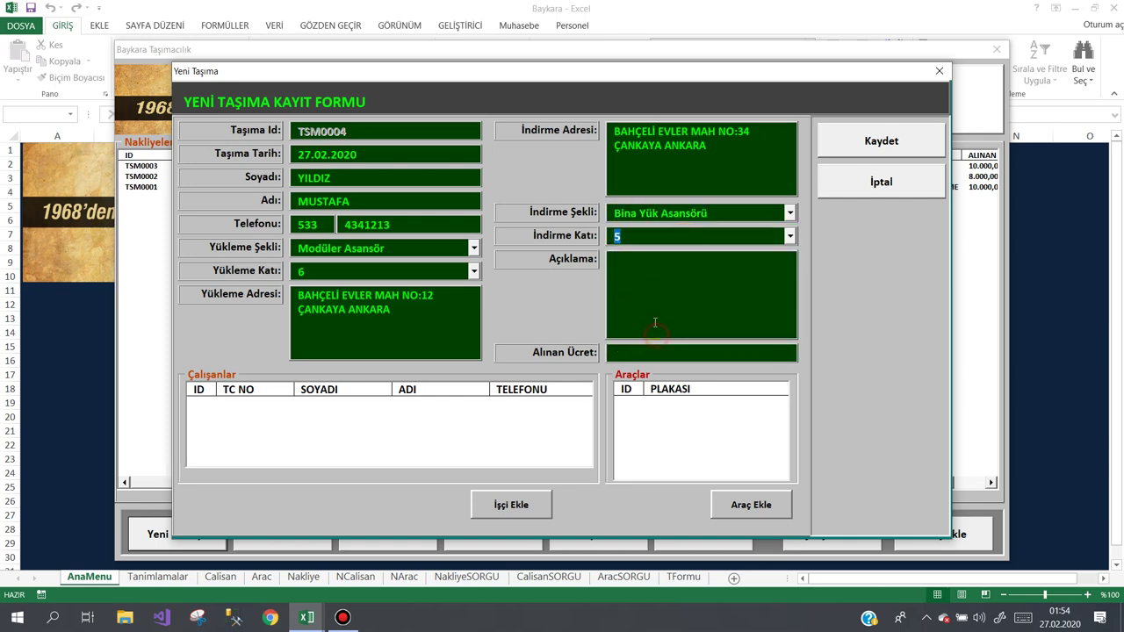
click(661, 276)
text(ES)
text(M)
text(R)
text(12)
text(000)
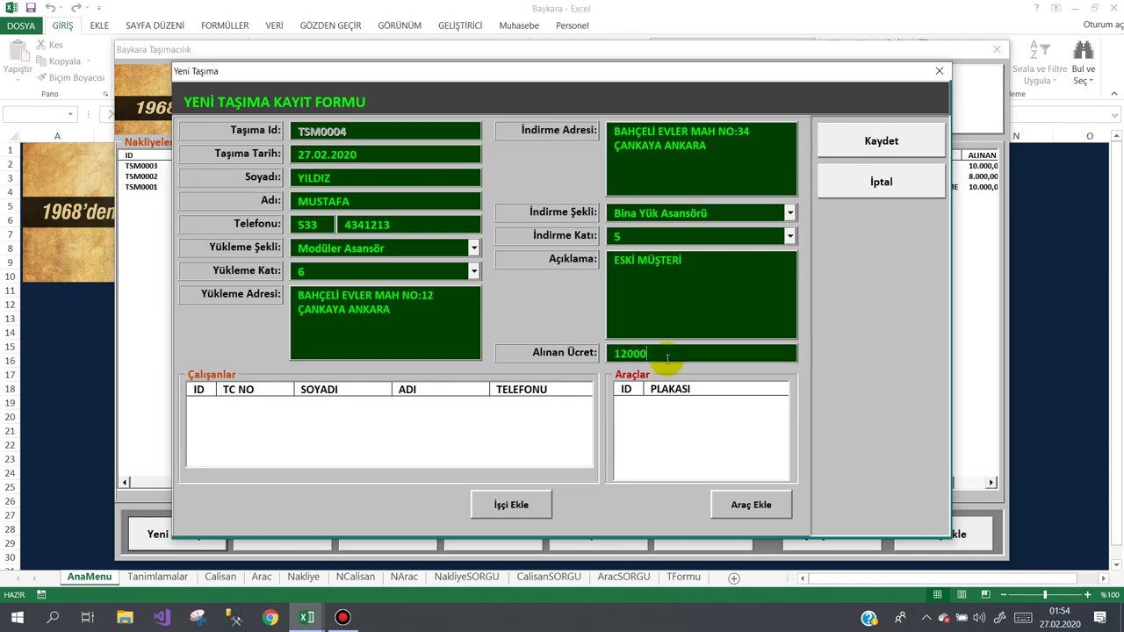
Add employees PRS005, PRS004, PRS003 and PRS001 to the crew.
click(491, 500)
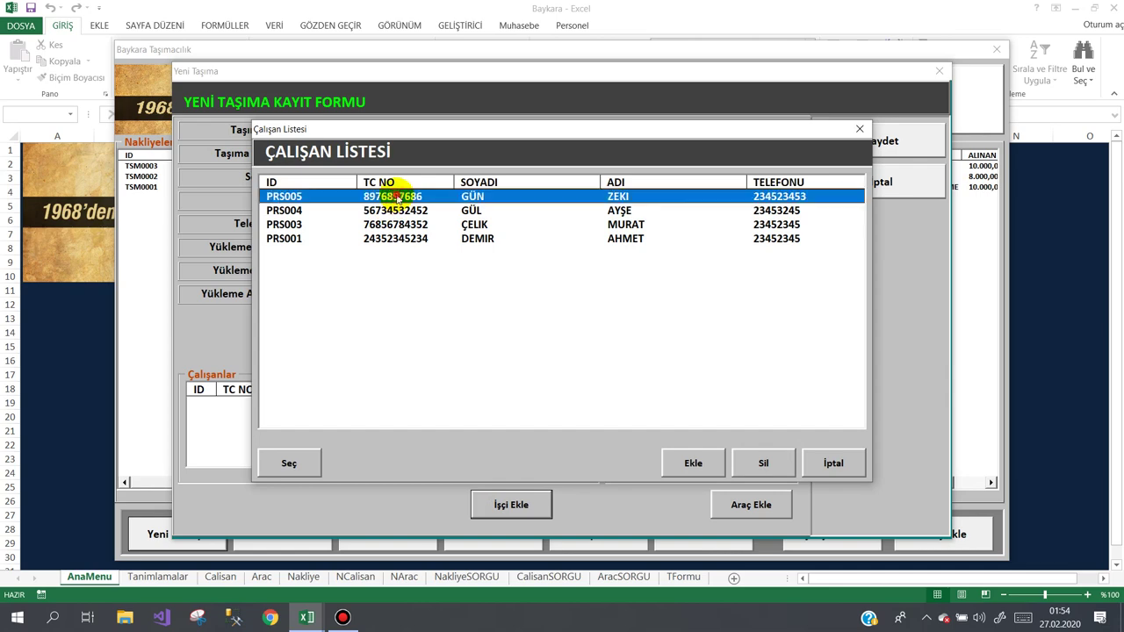
double_click(382, 197)
click(508, 503)
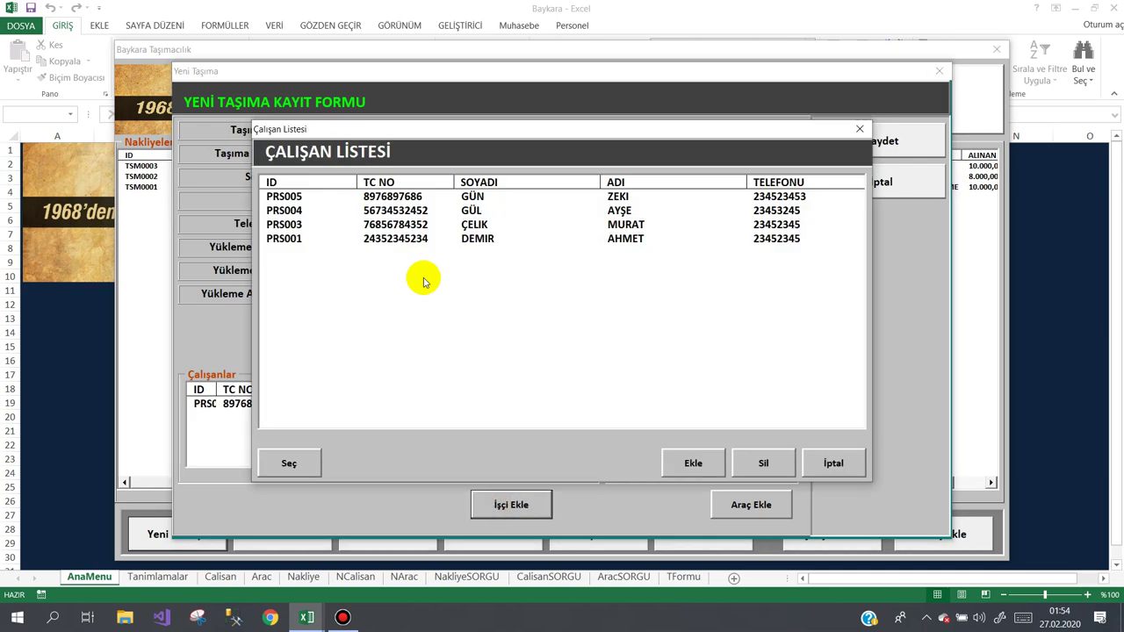
double_click(421, 210)
click(498, 510)
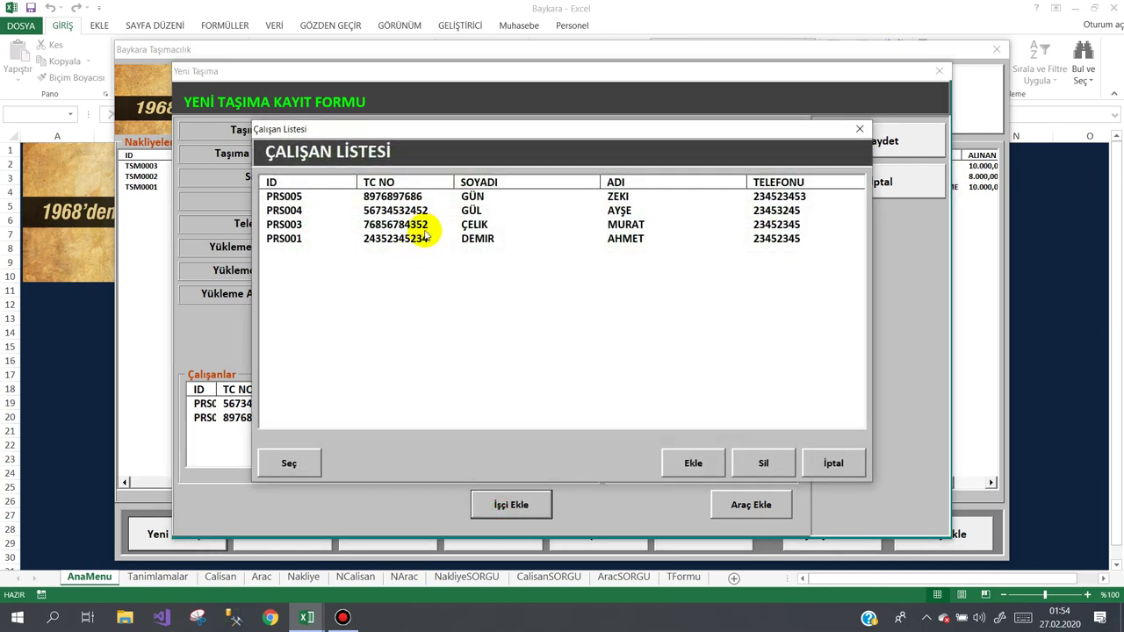
double_click(417, 225)
click(499, 509)
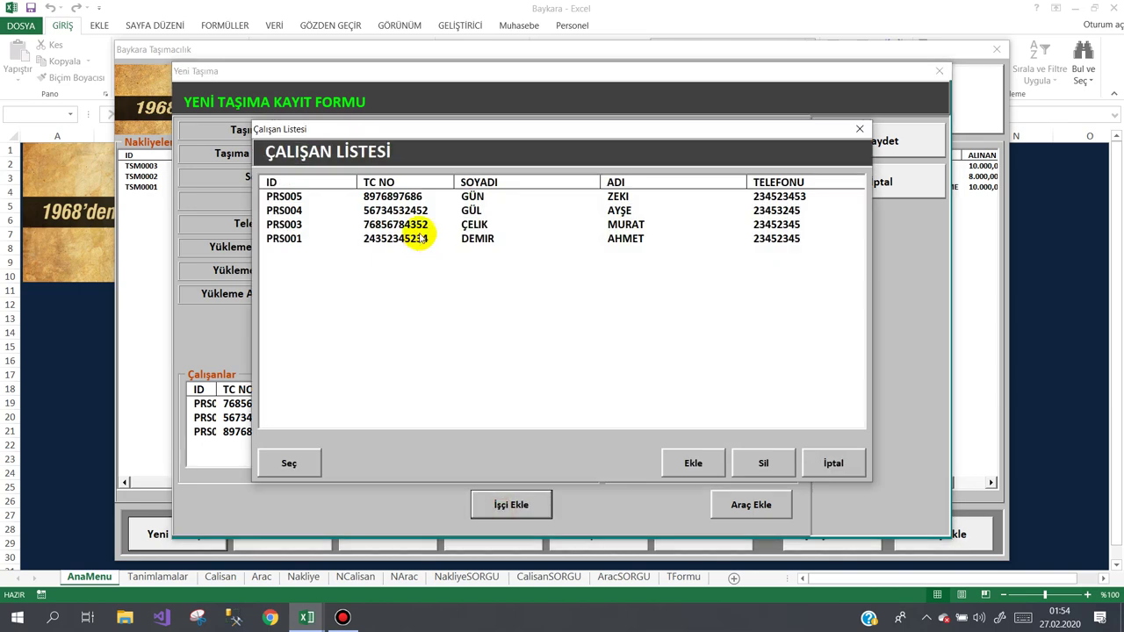
double_click(413, 235)
Add vehicles 34BB972, 34BTU510, 34SD077 and 34AZ610 to the transport.
click(725, 518)
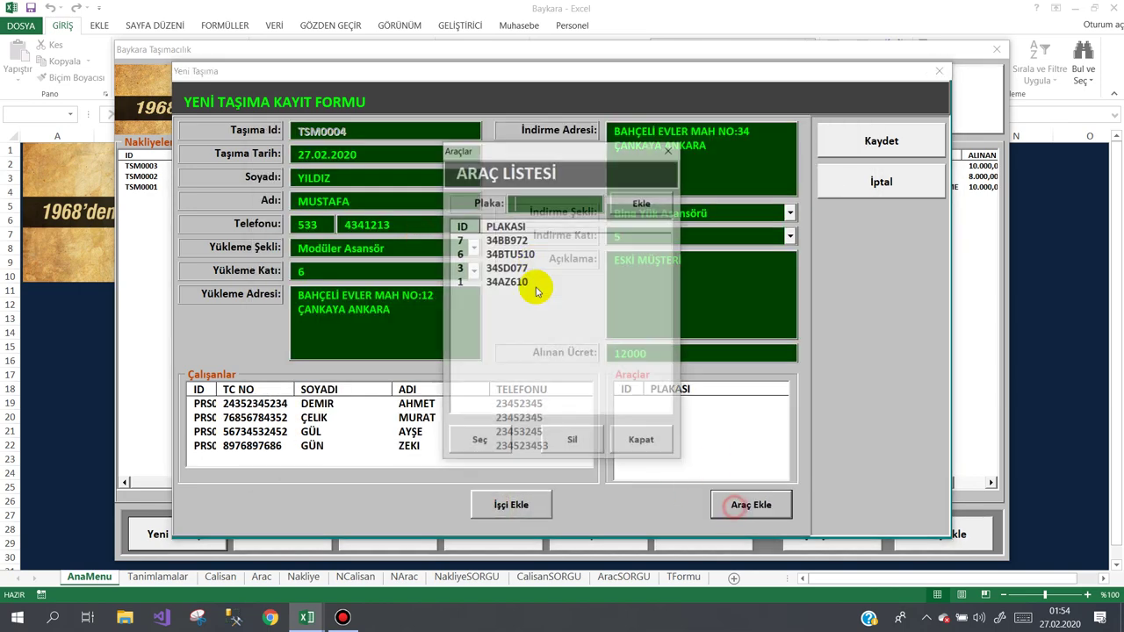
double_click(533, 232)
click(763, 503)
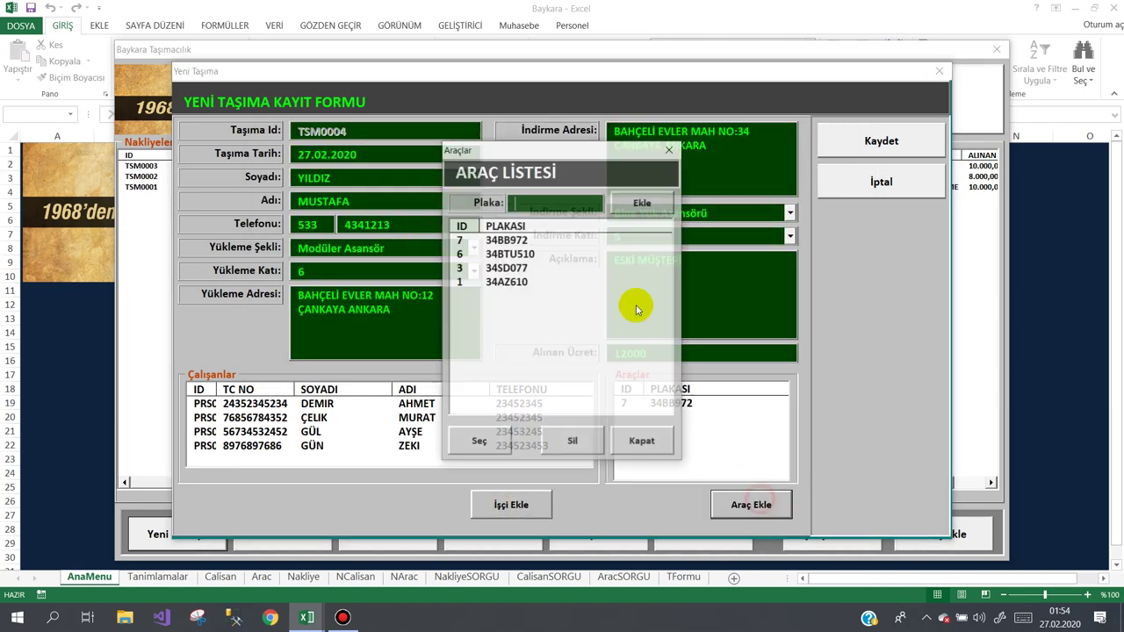
double_click(567, 251)
click(734, 502)
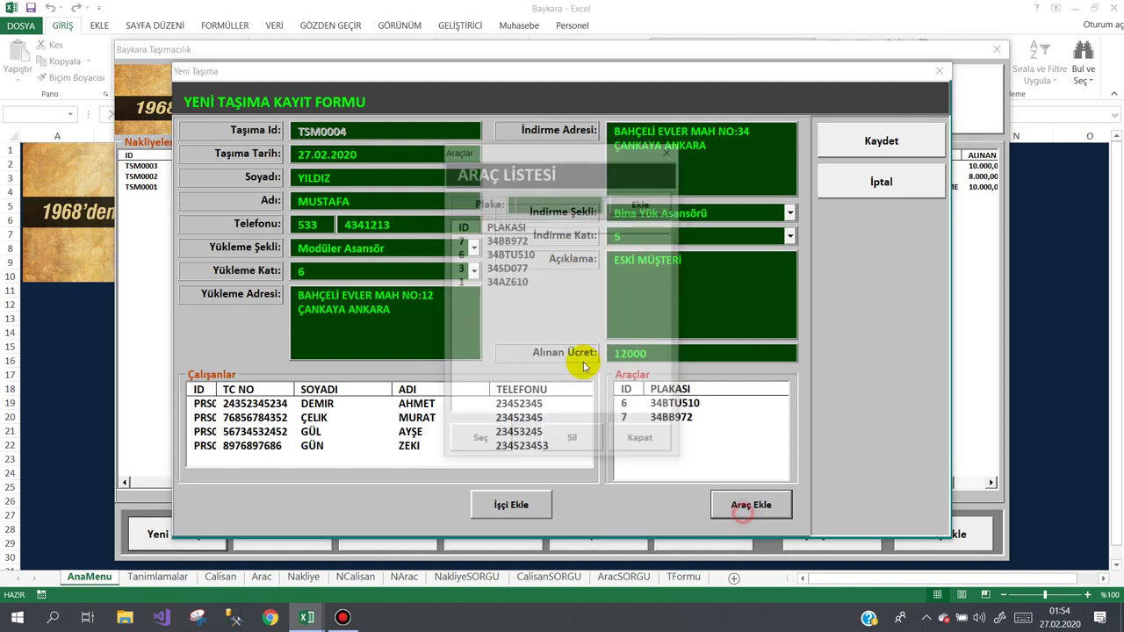
double_click(568, 268)
click(753, 507)
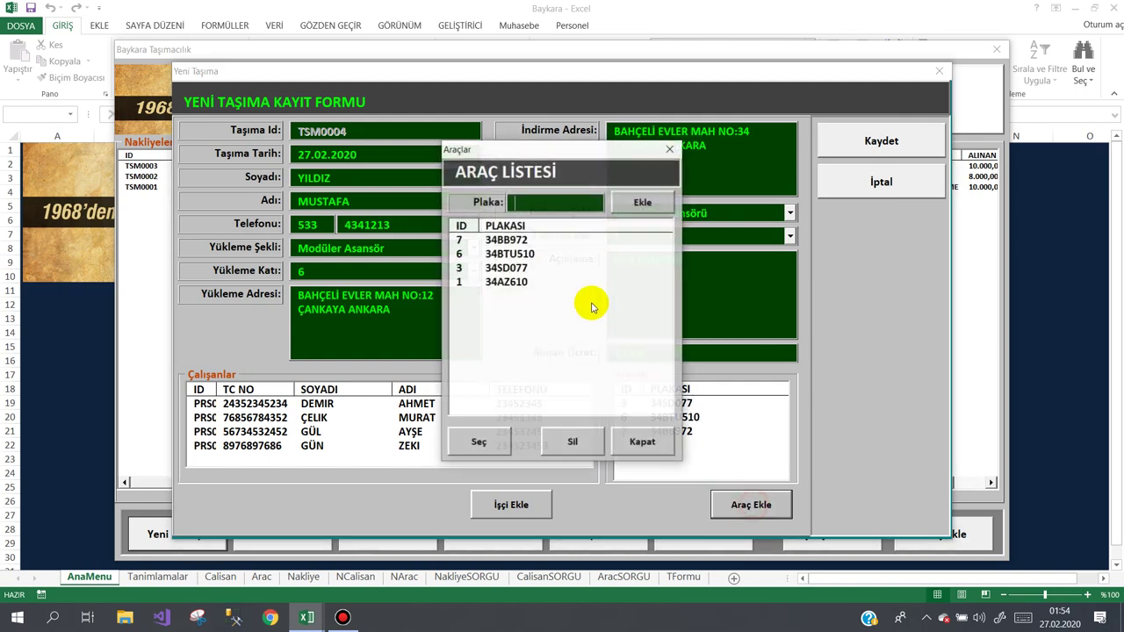
double_click(544, 284)
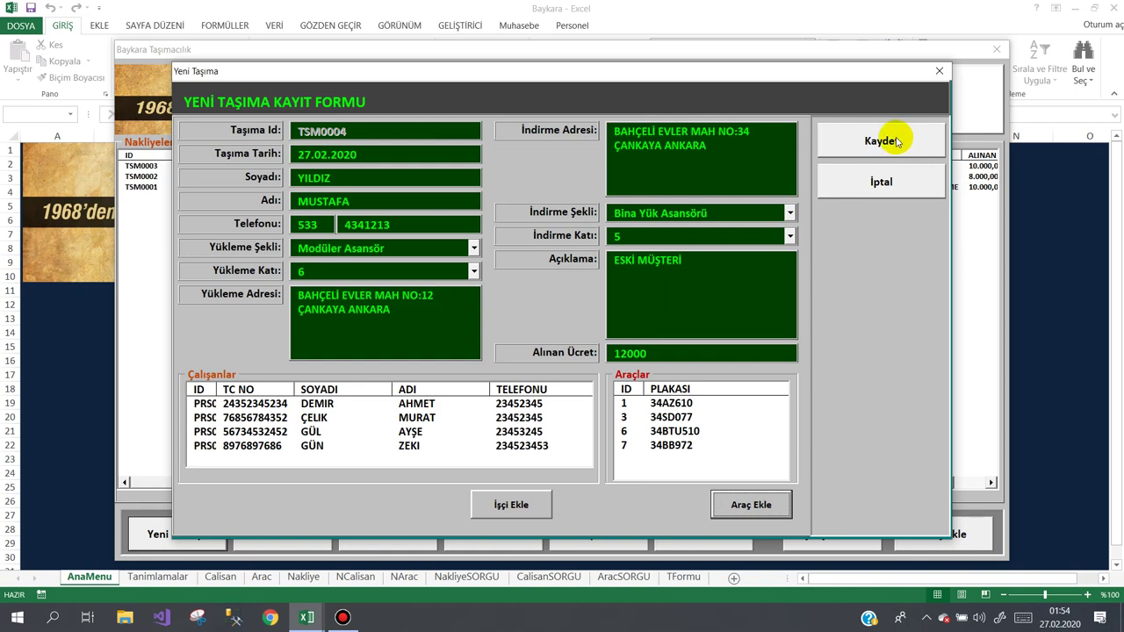
Save and confirm the transport, then select TSM0004 in the Nakliyeler list.
click(888, 140)
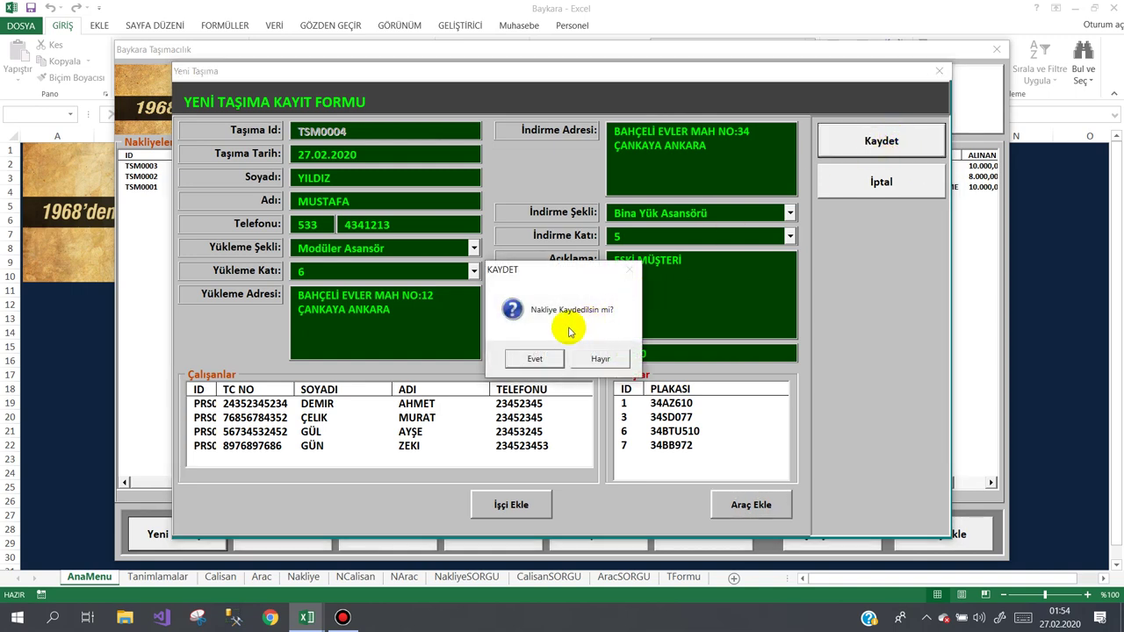
click(537, 356)
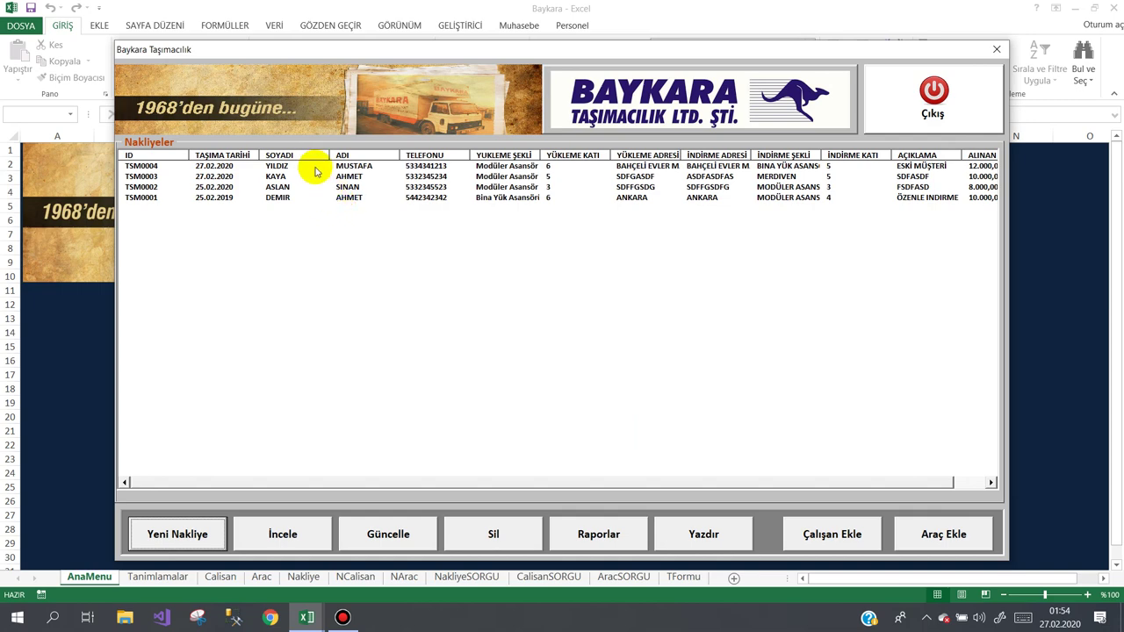
click(317, 171)
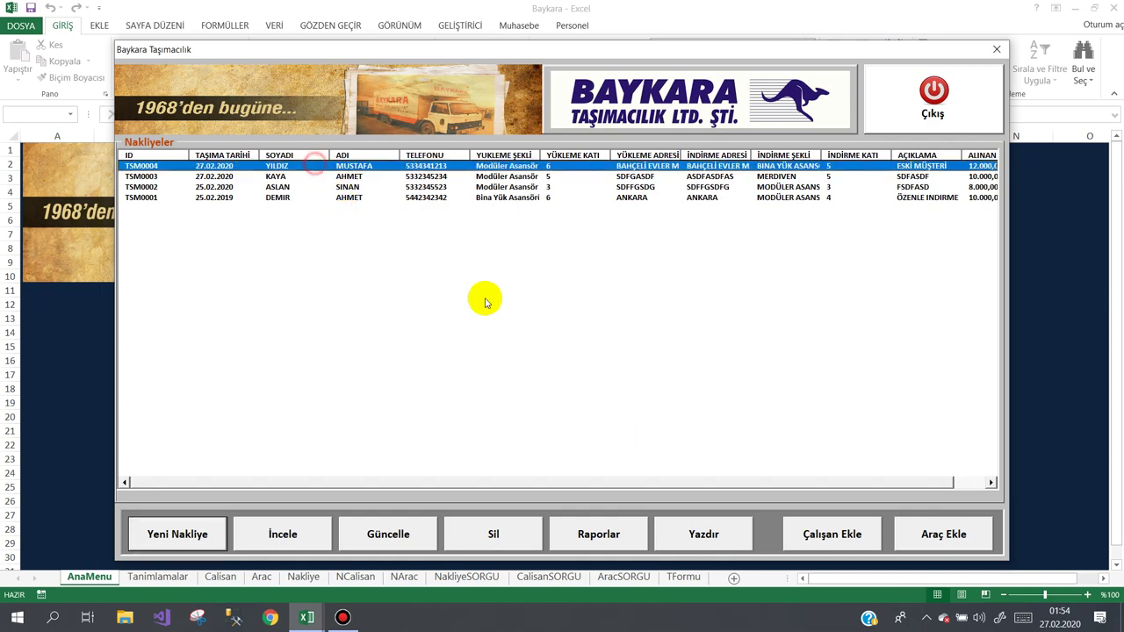
Print TSM0004 to a PDF named with the customer's name.
click(699, 532)
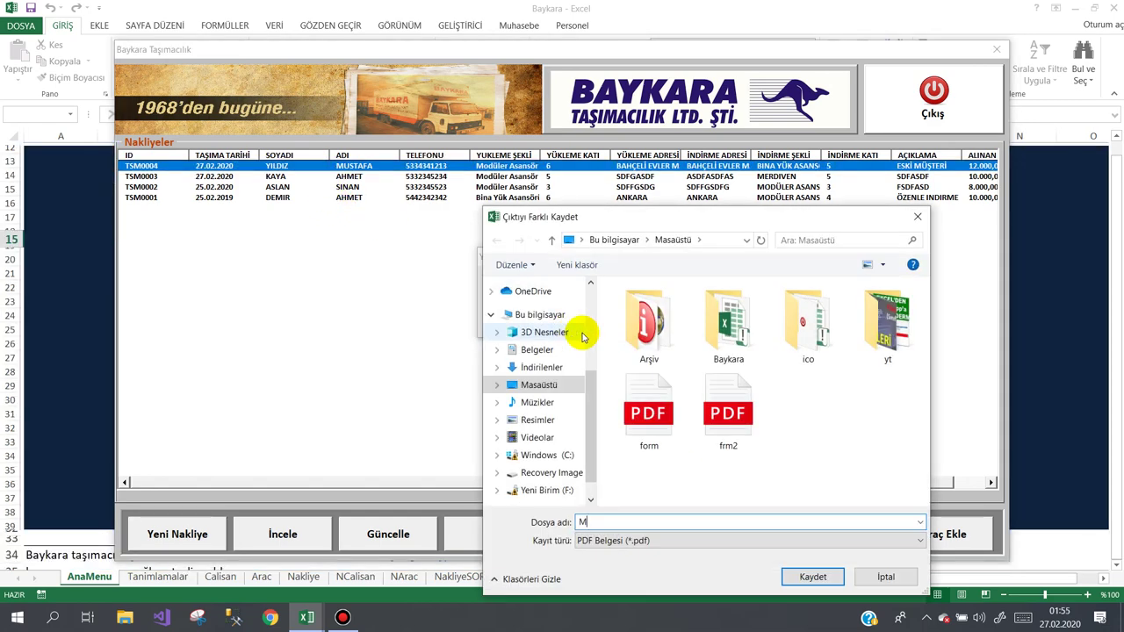
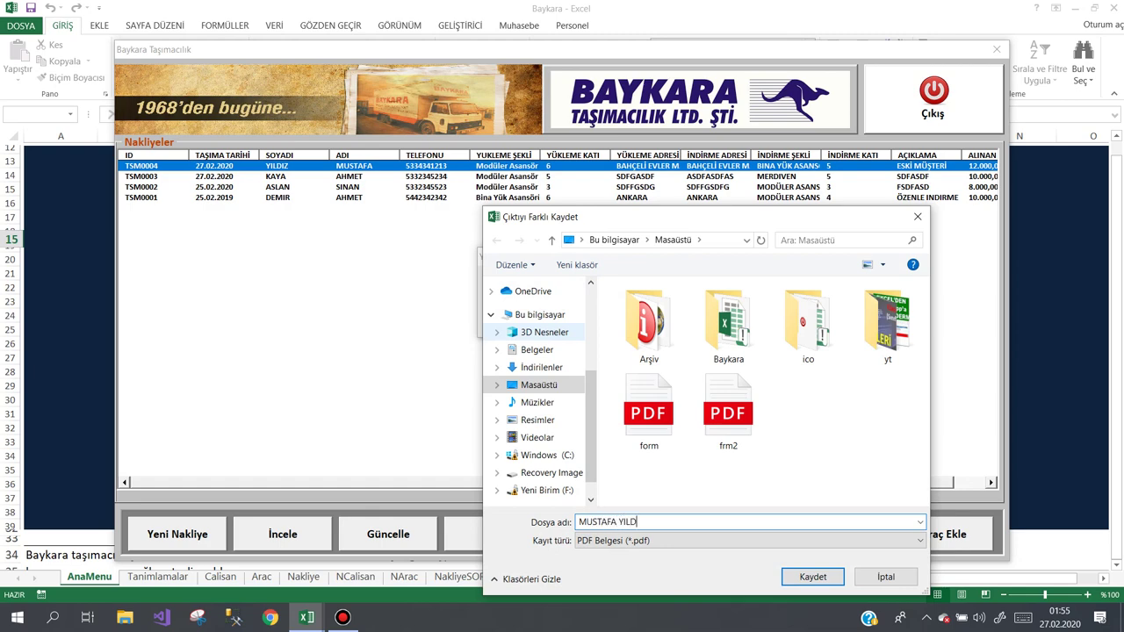
click(804, 578)
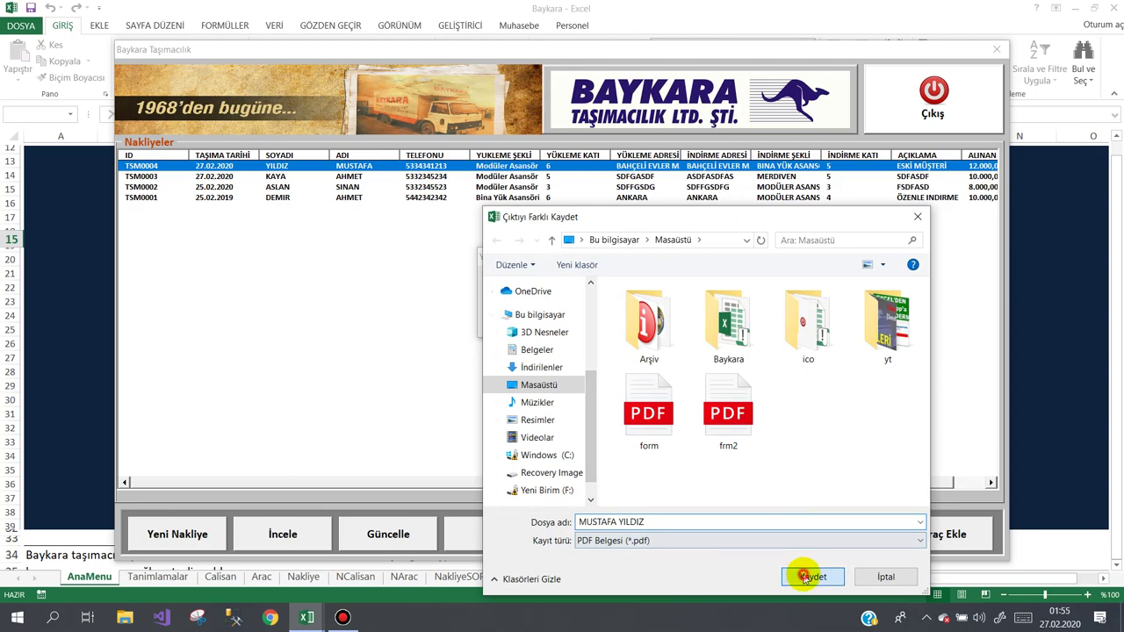
Exit the Baykara app and minimize Excel and the VBA editor to reveal the desktop.
click(911, 121)
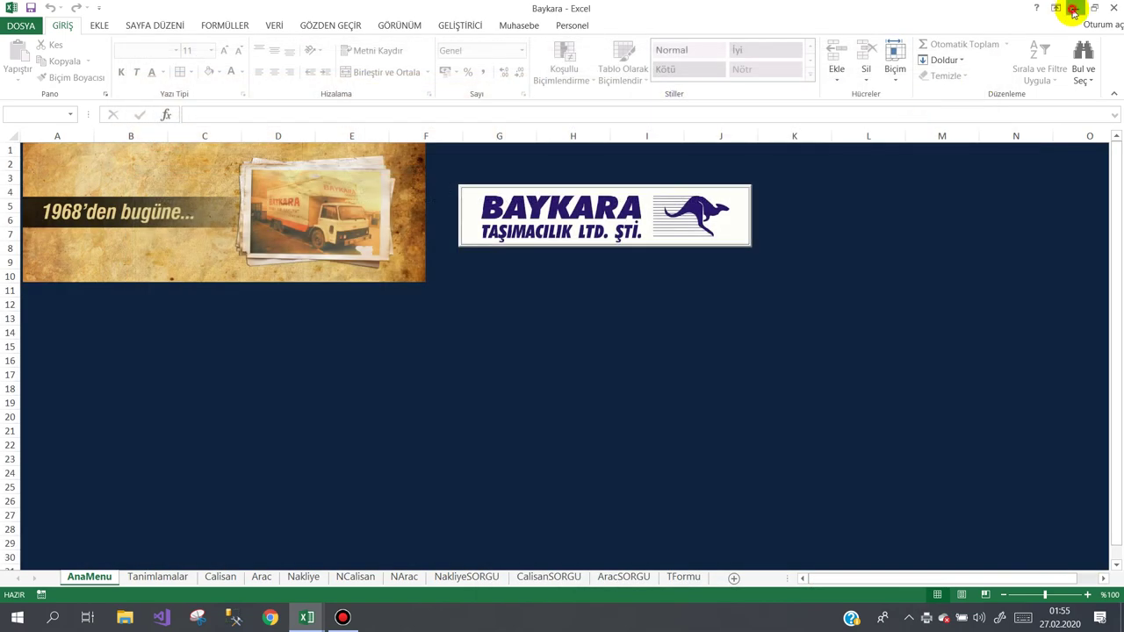
click(1073, 9)
click(1028, 8)
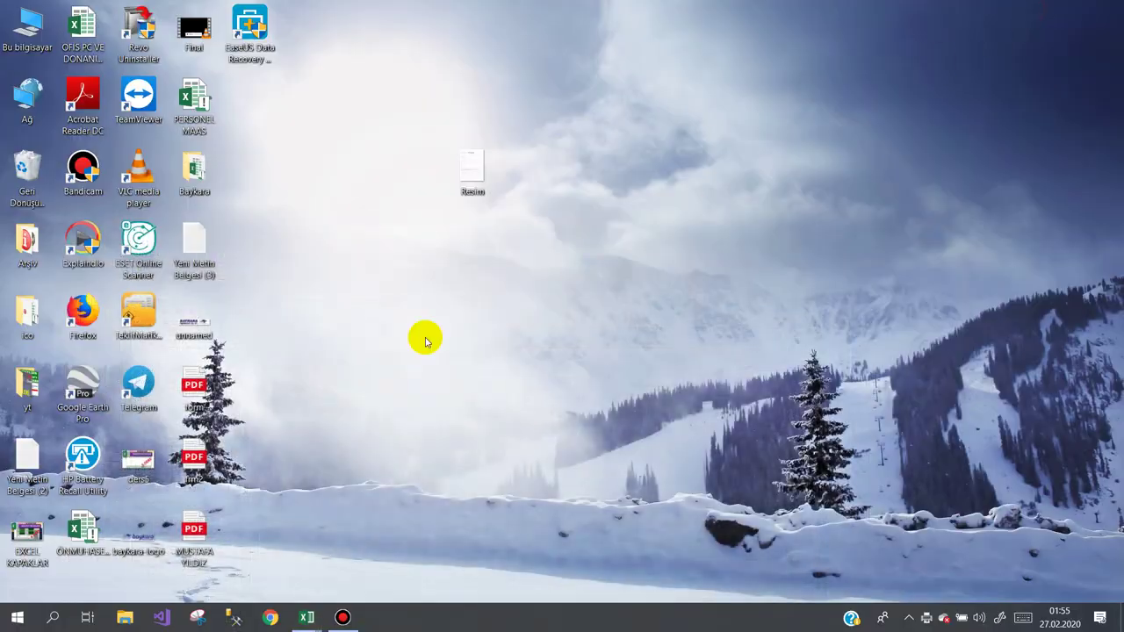
Open the customer-named TSM0004 PDF in Edge and scroll through its crew, vehicles and fee.
double_click(190, 549)
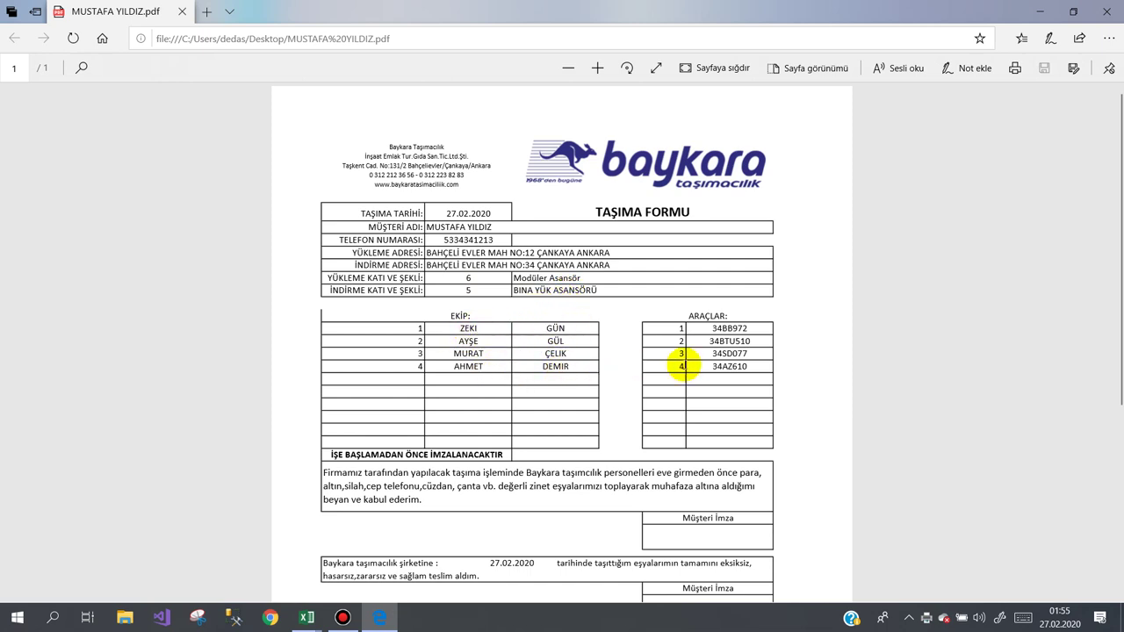
scroll(732, 362, down, 3)
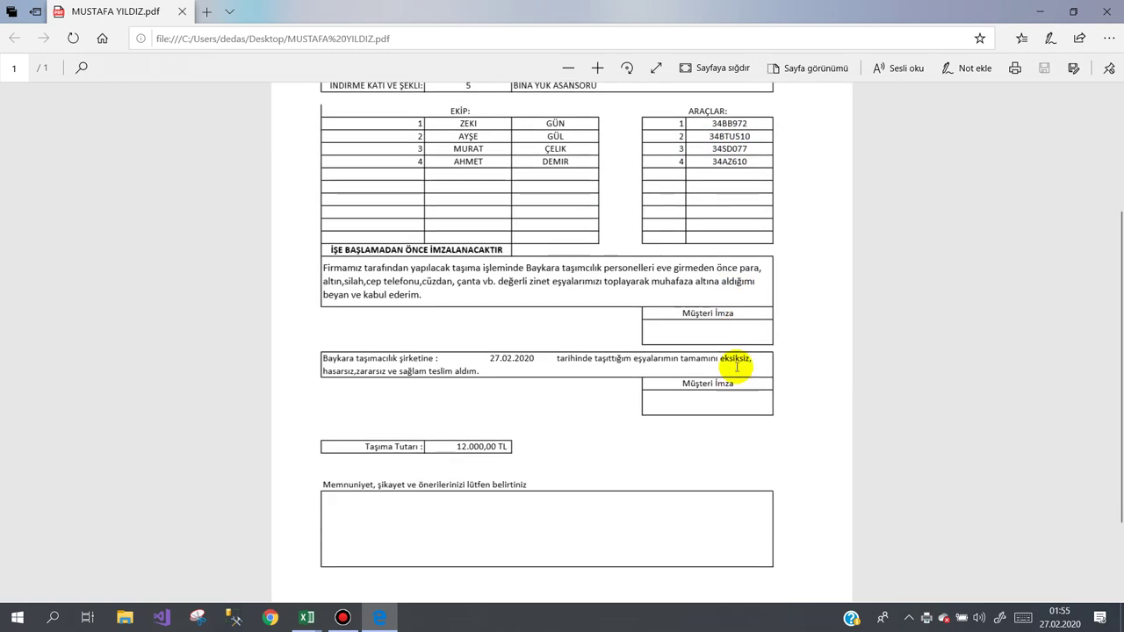
scroll(480, 350, down, 1)
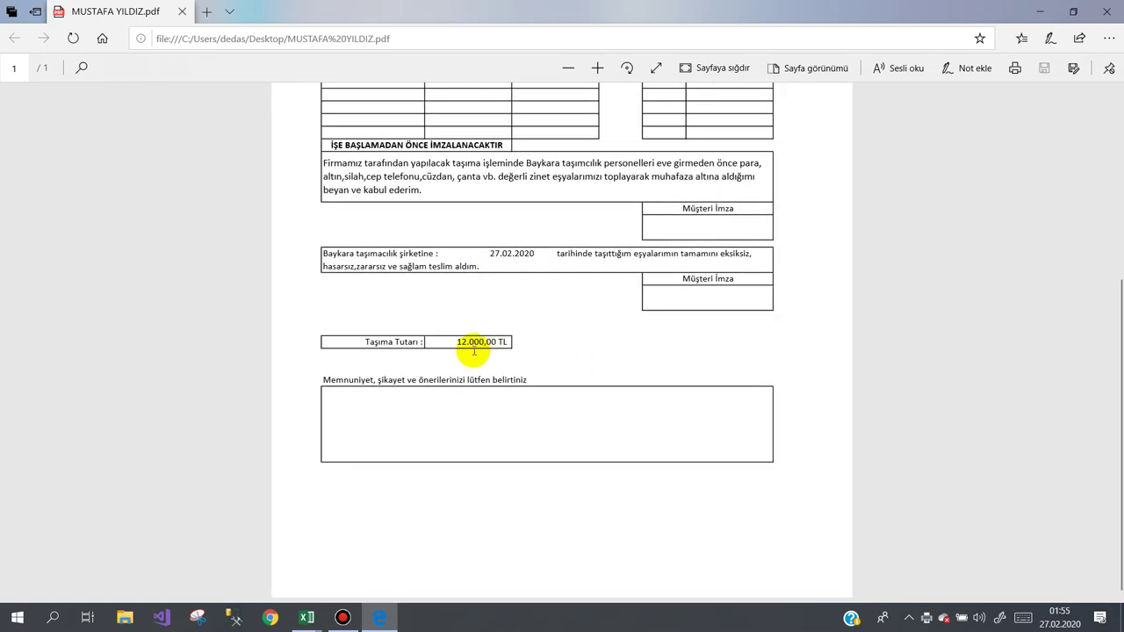
scroll(474, 351, up, 4)
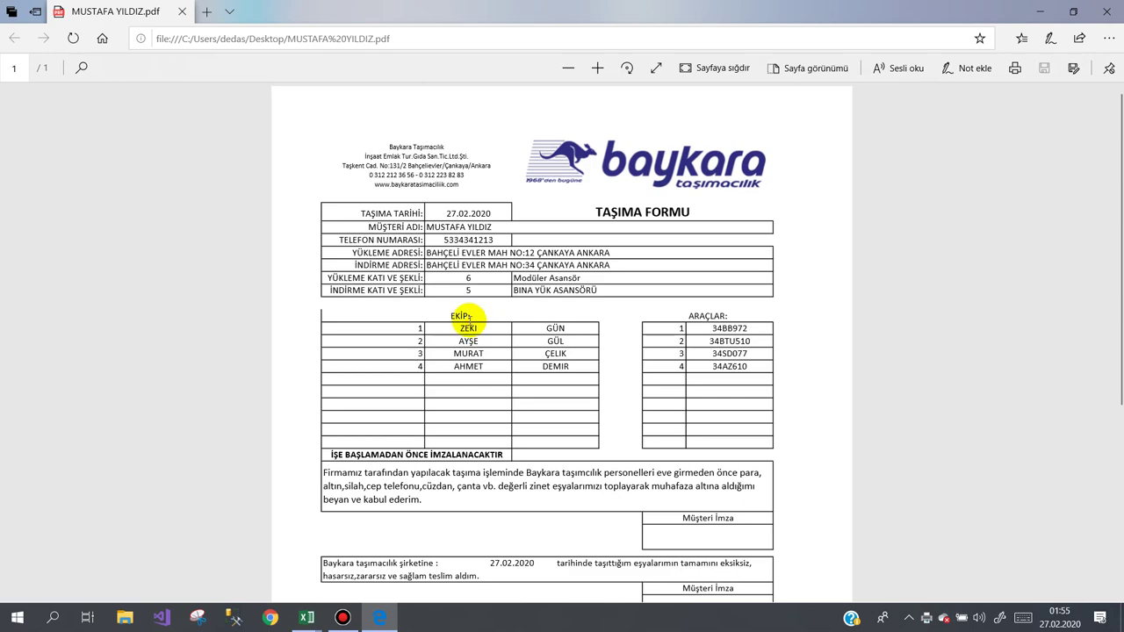
click(342, 617)
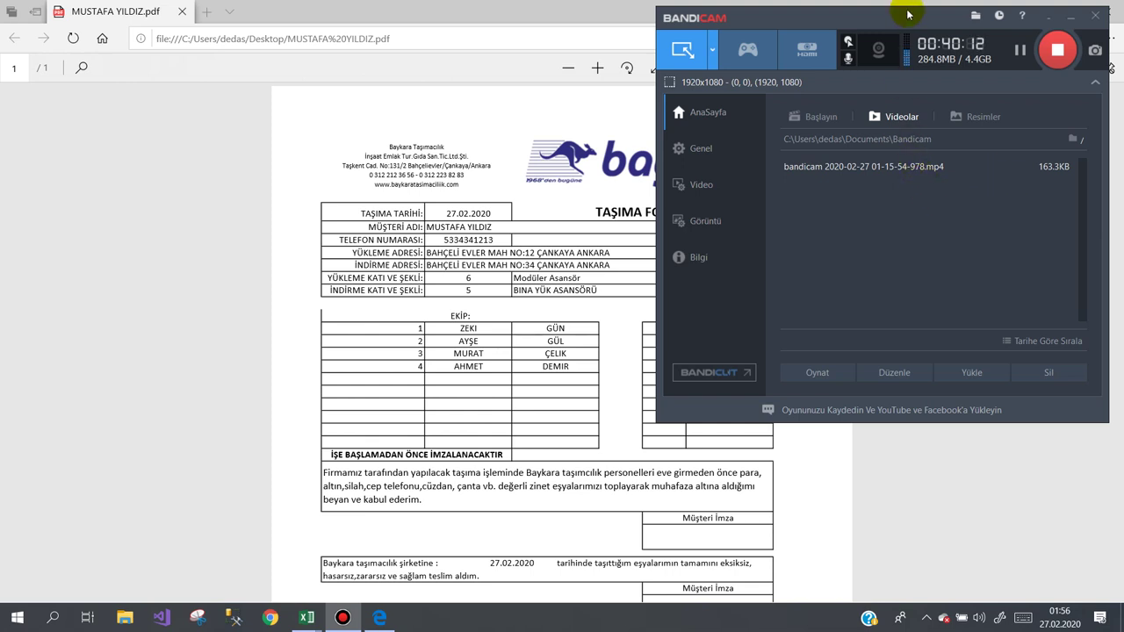
mouse_move(909, 15)
mouse_down()
mouse_move(918, 111)
mouse_move(919, 96)
mouse_up()
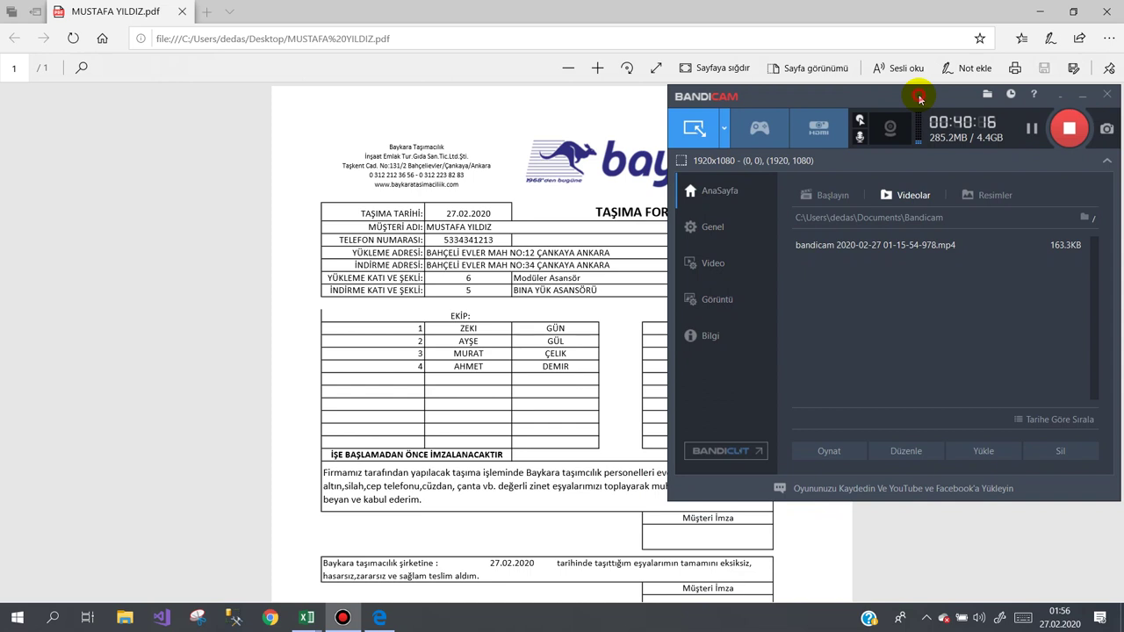